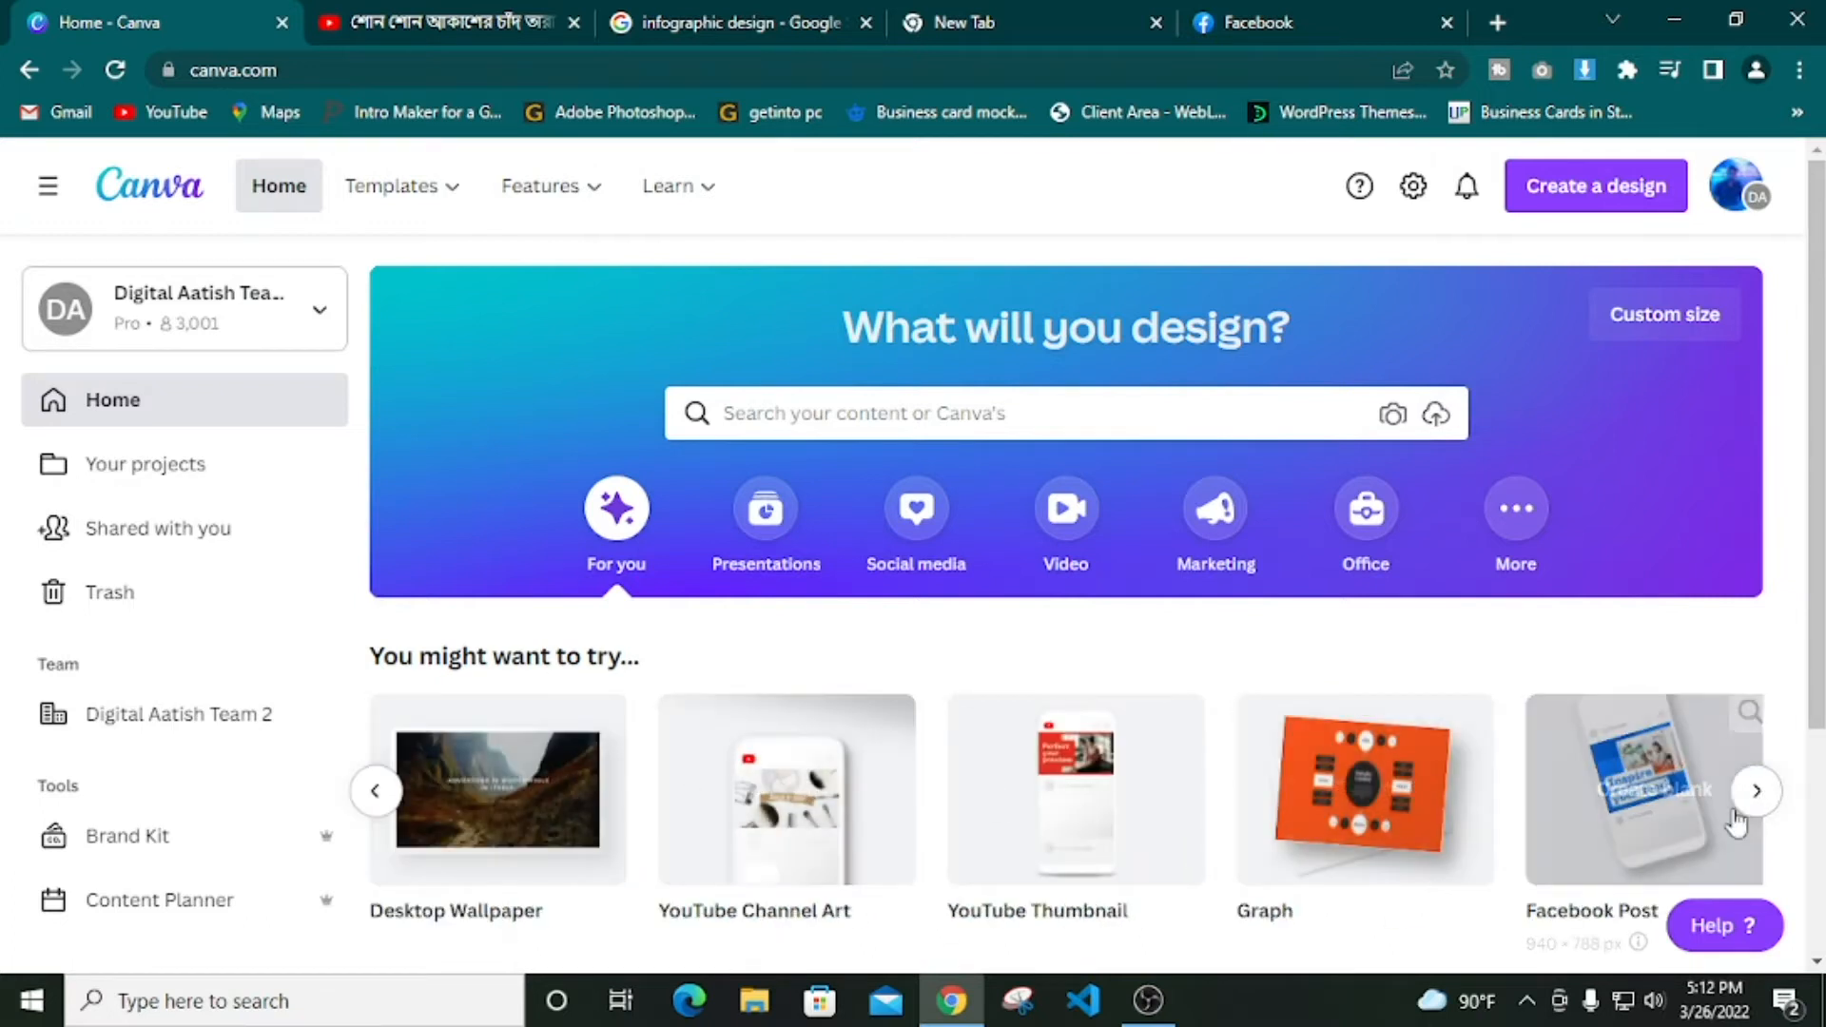
Create a blank Infographic design and apply the recently used "Tips for Consistency in Business" template to it
left_click(1755, 799)
left_click(1755, 799)
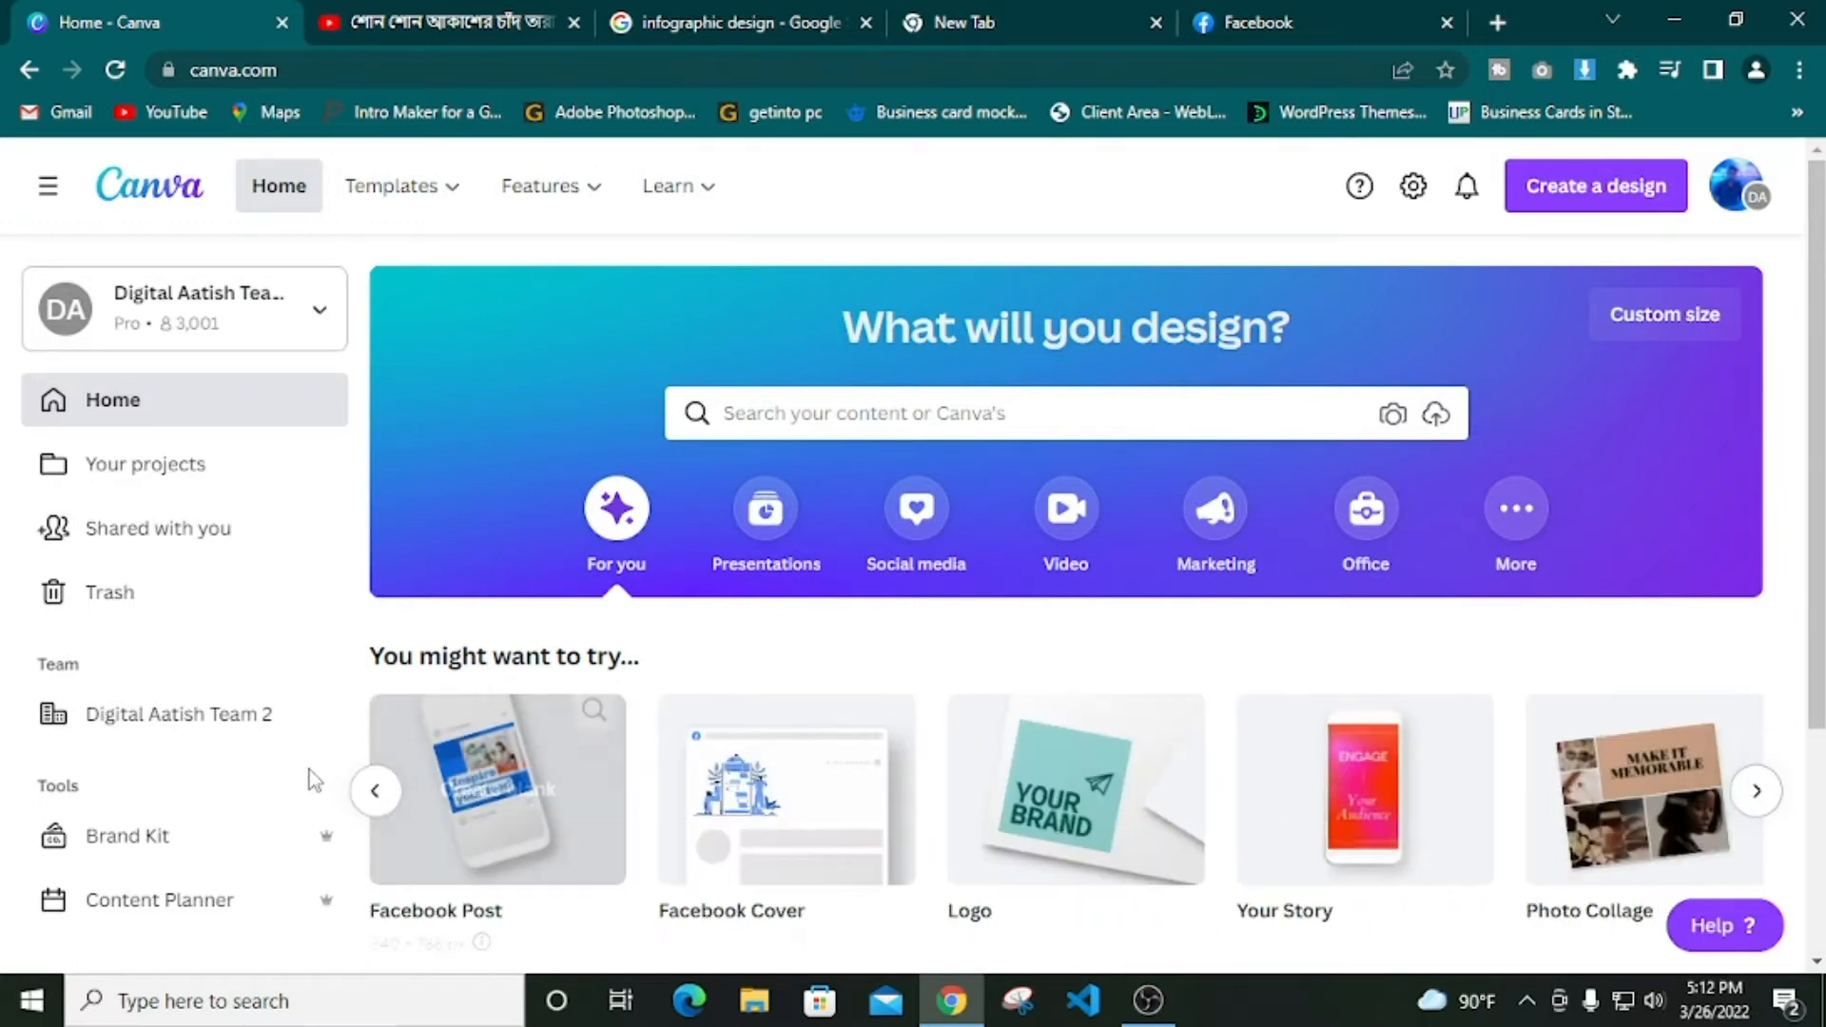
left_click(377, 797)
left_click(376, 797)
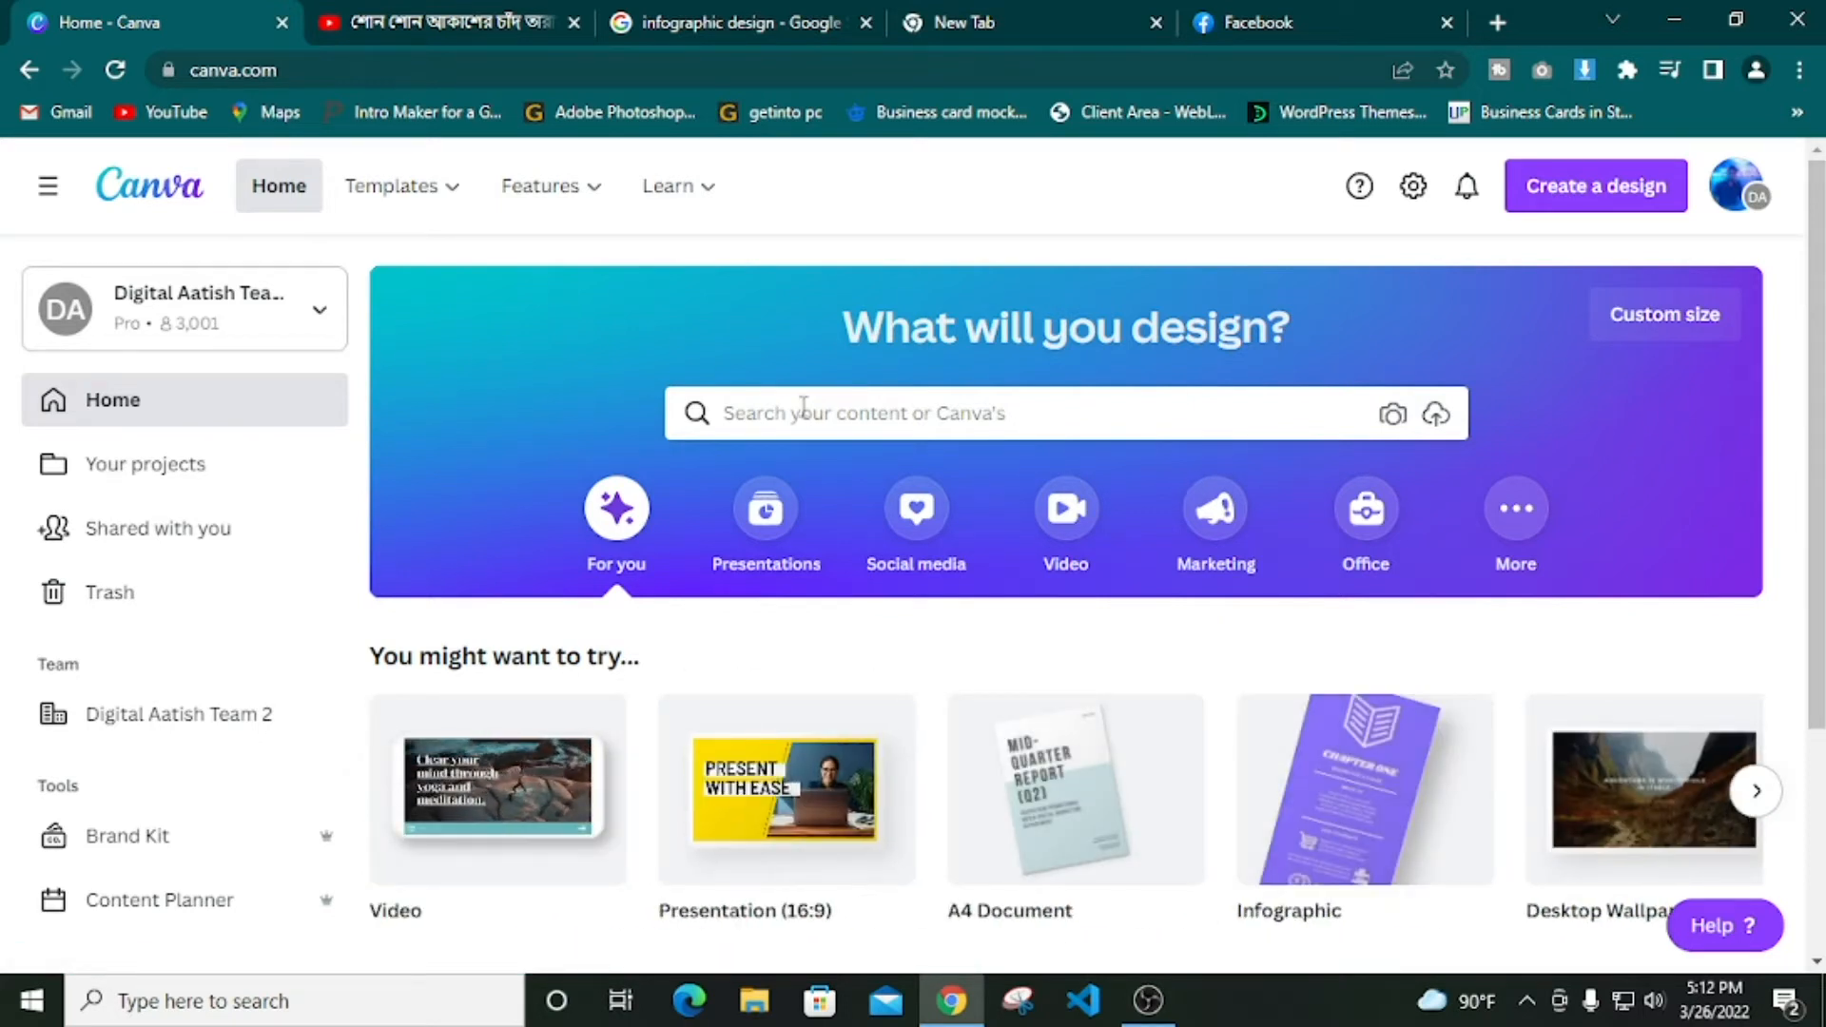
left_click(1364, 794)
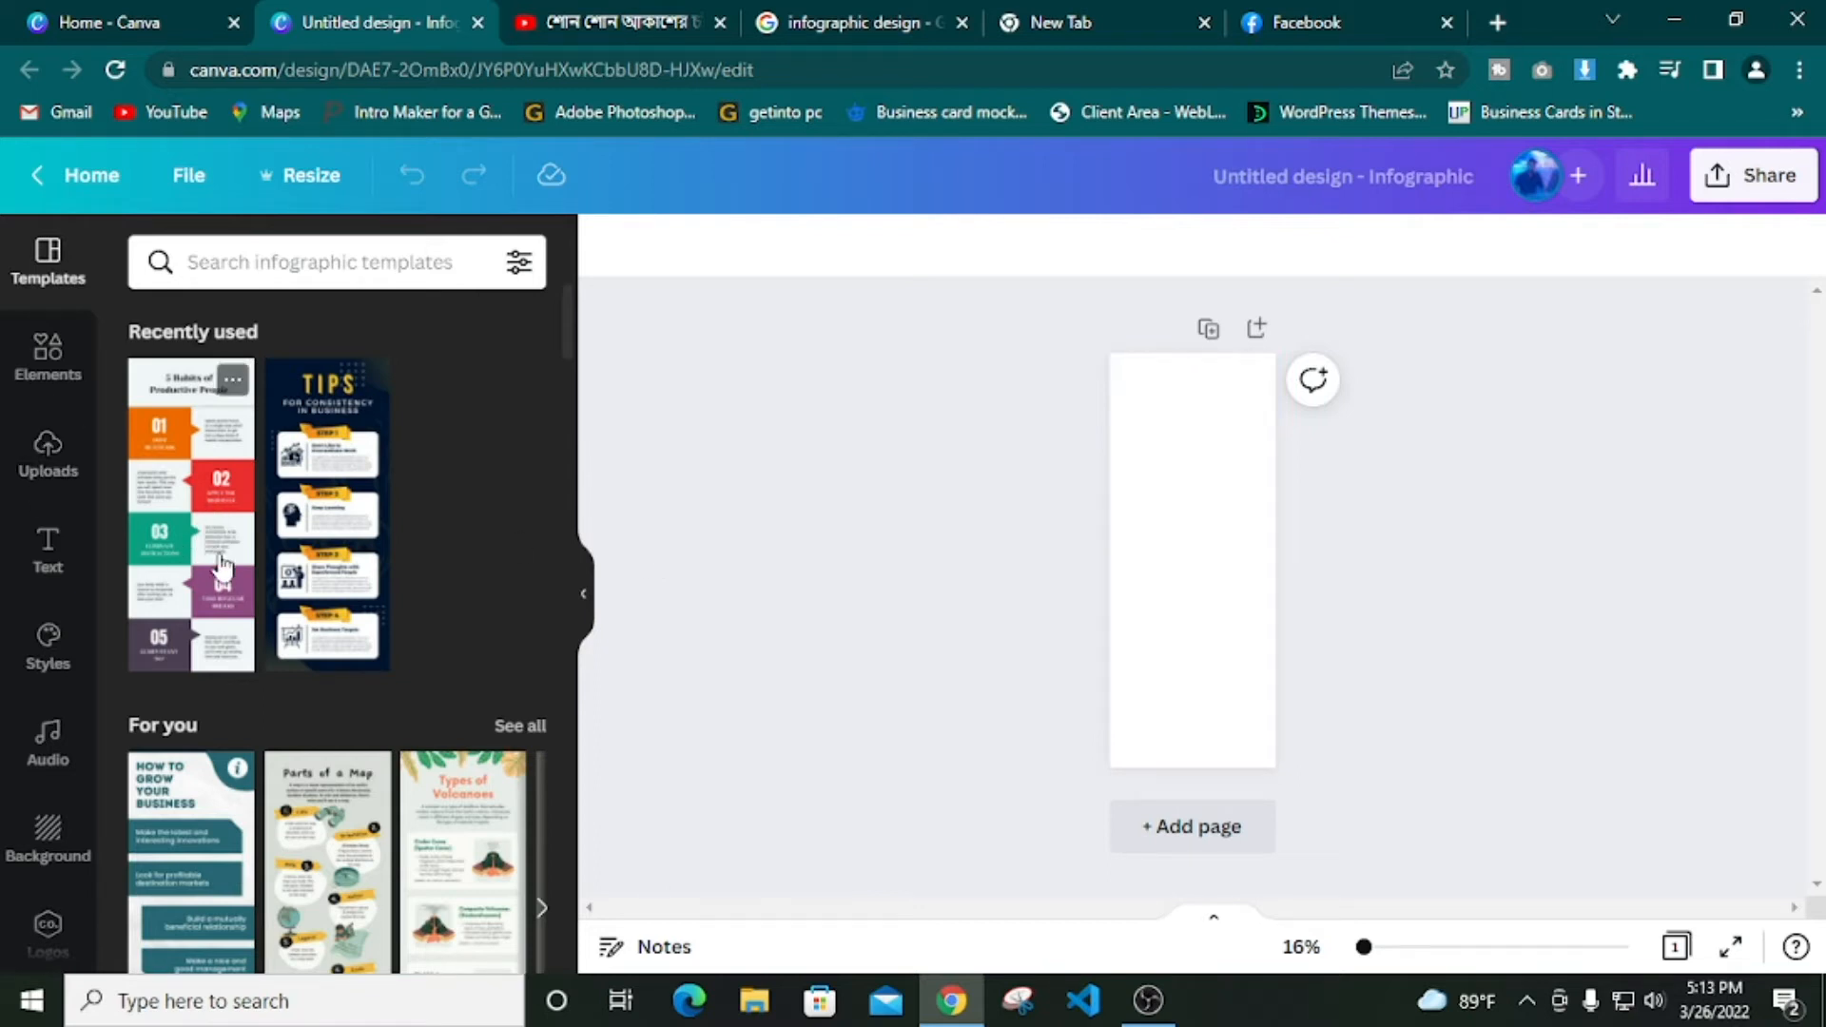
left_click(333, 582)
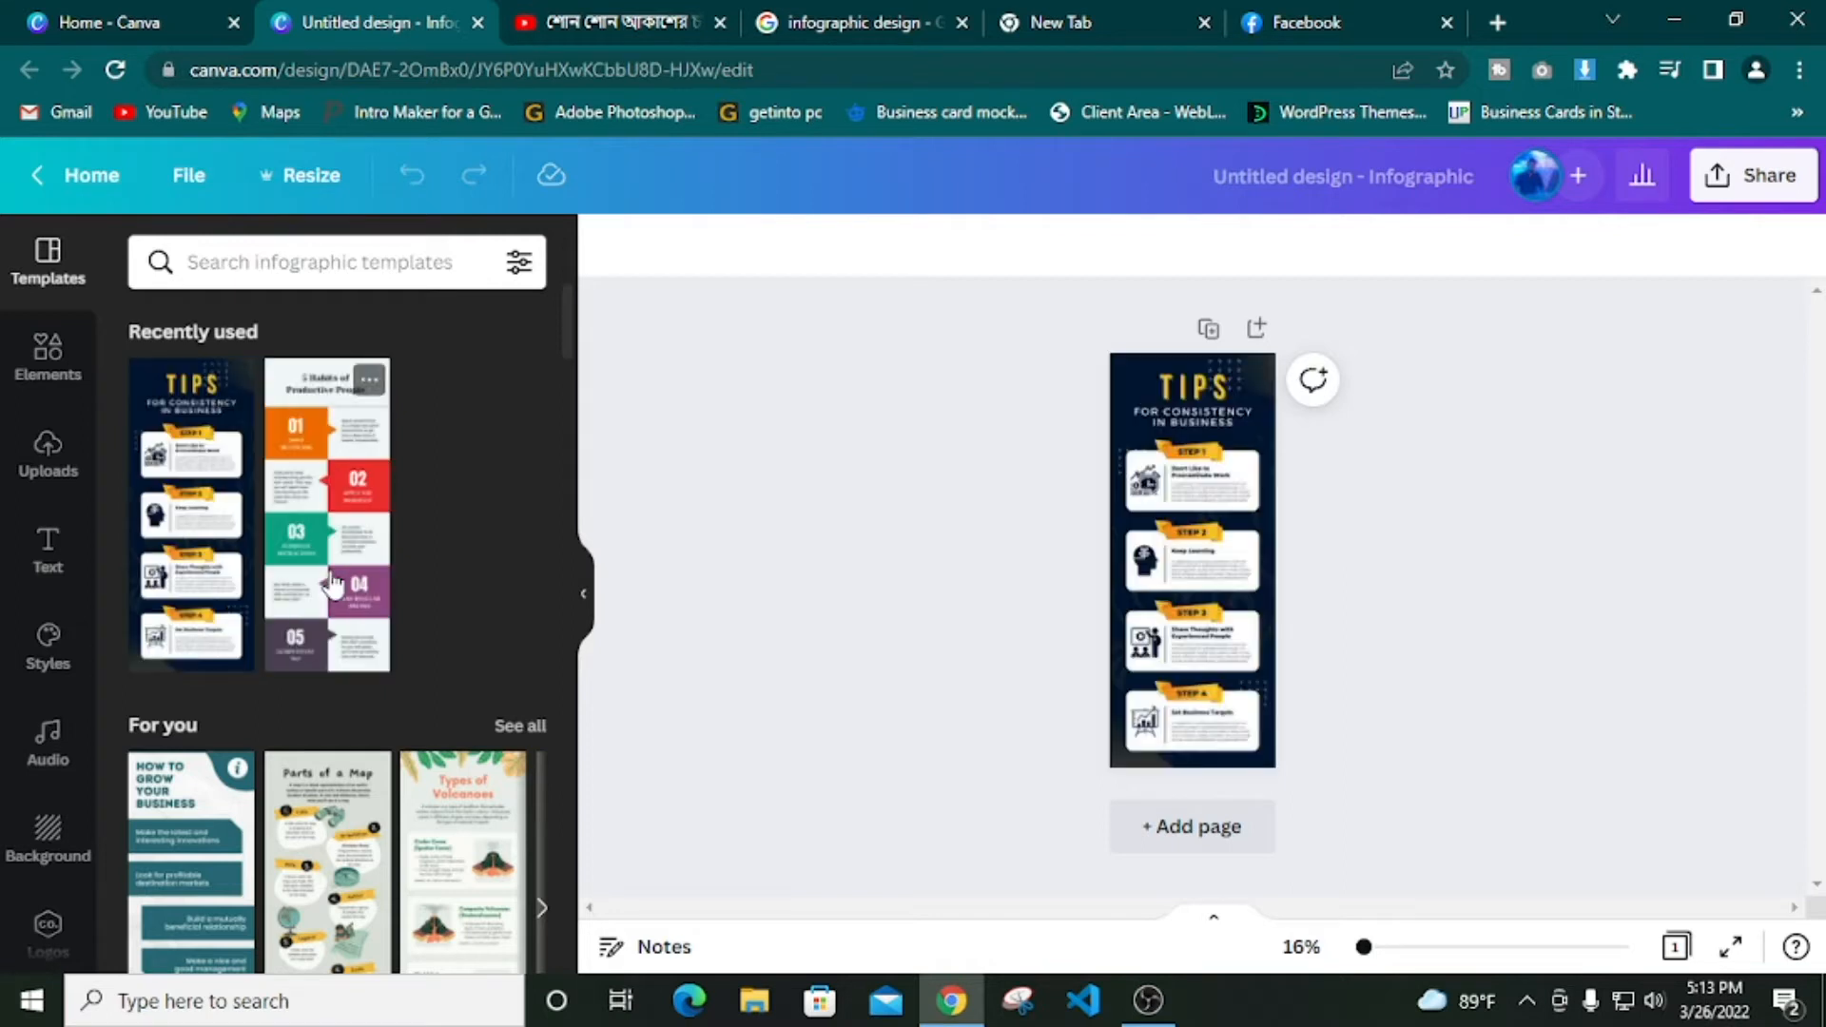
Examine the applied template from its title through Step 4, and browse the other infographic template categories
left_click_drag(1374, 961, 1409, 960)
scroll(1328, 716, "up", 5)
scroll(1293, 713, "up", 1)
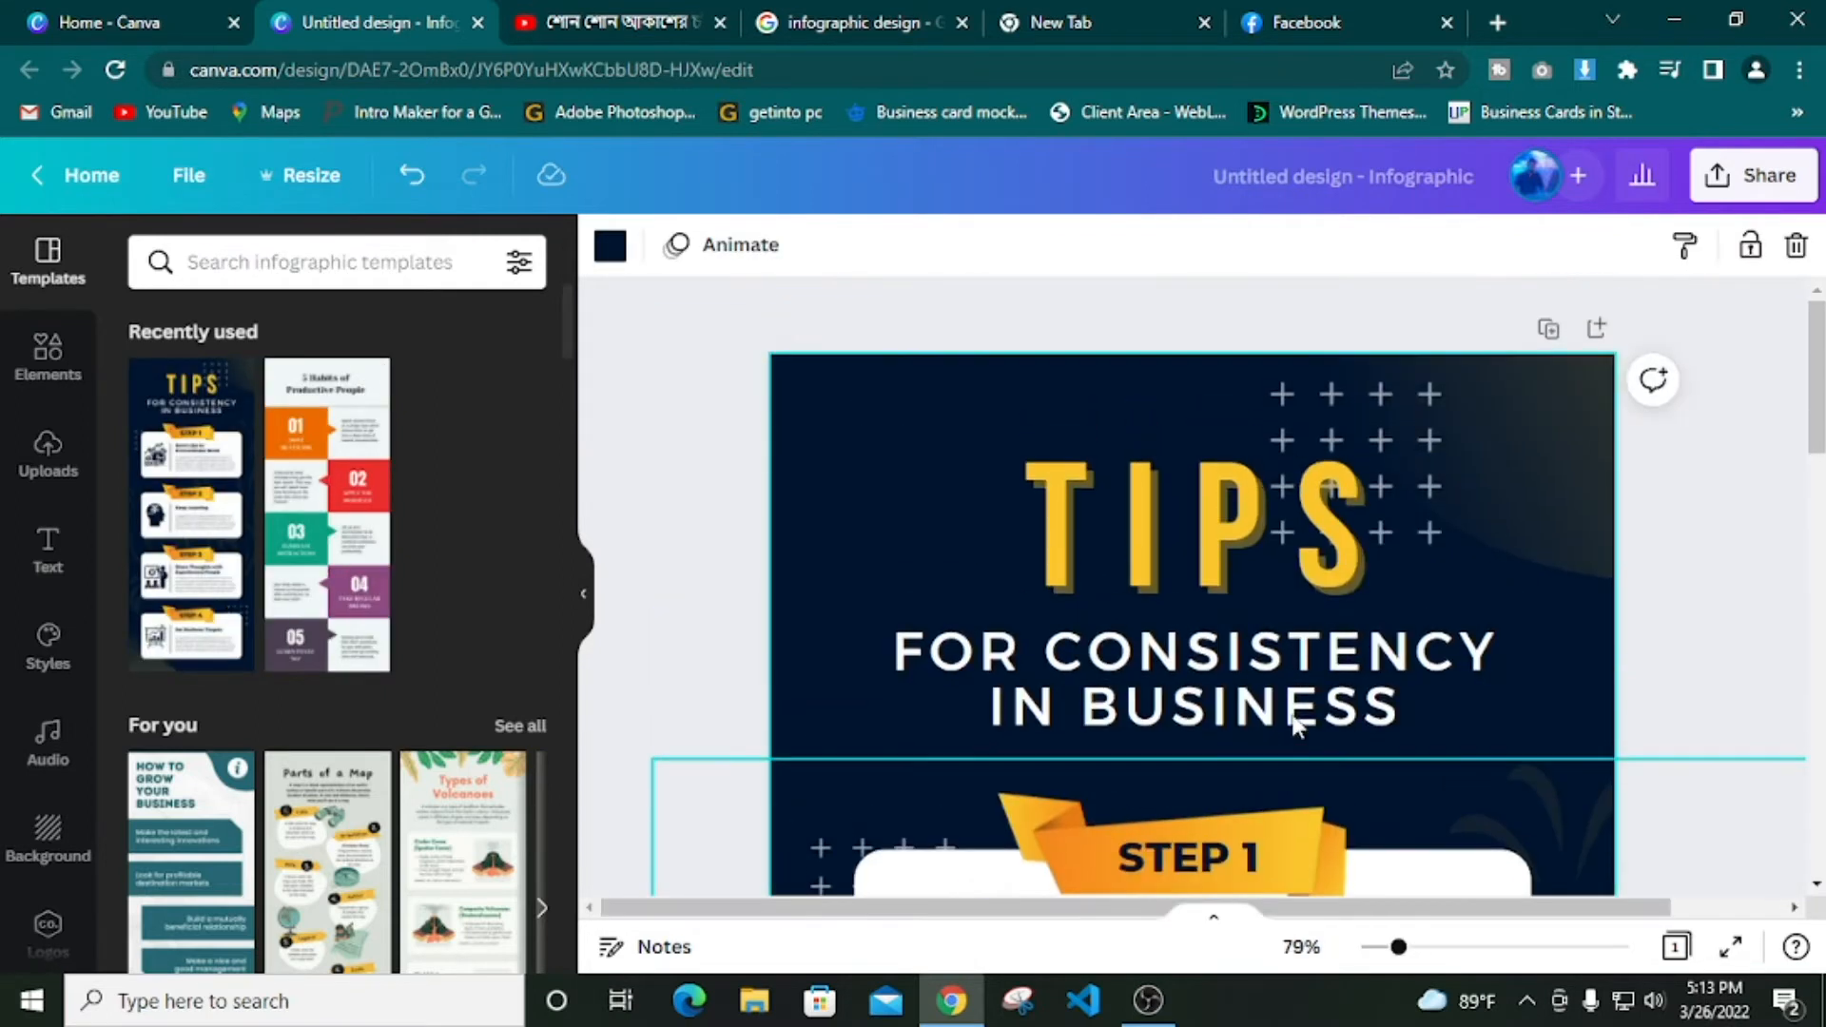
scroll(1483, 761, "down", 2)
left_click_drag(1398, 948, 1386, 949)
scroll(1394, 609, "down", 5)
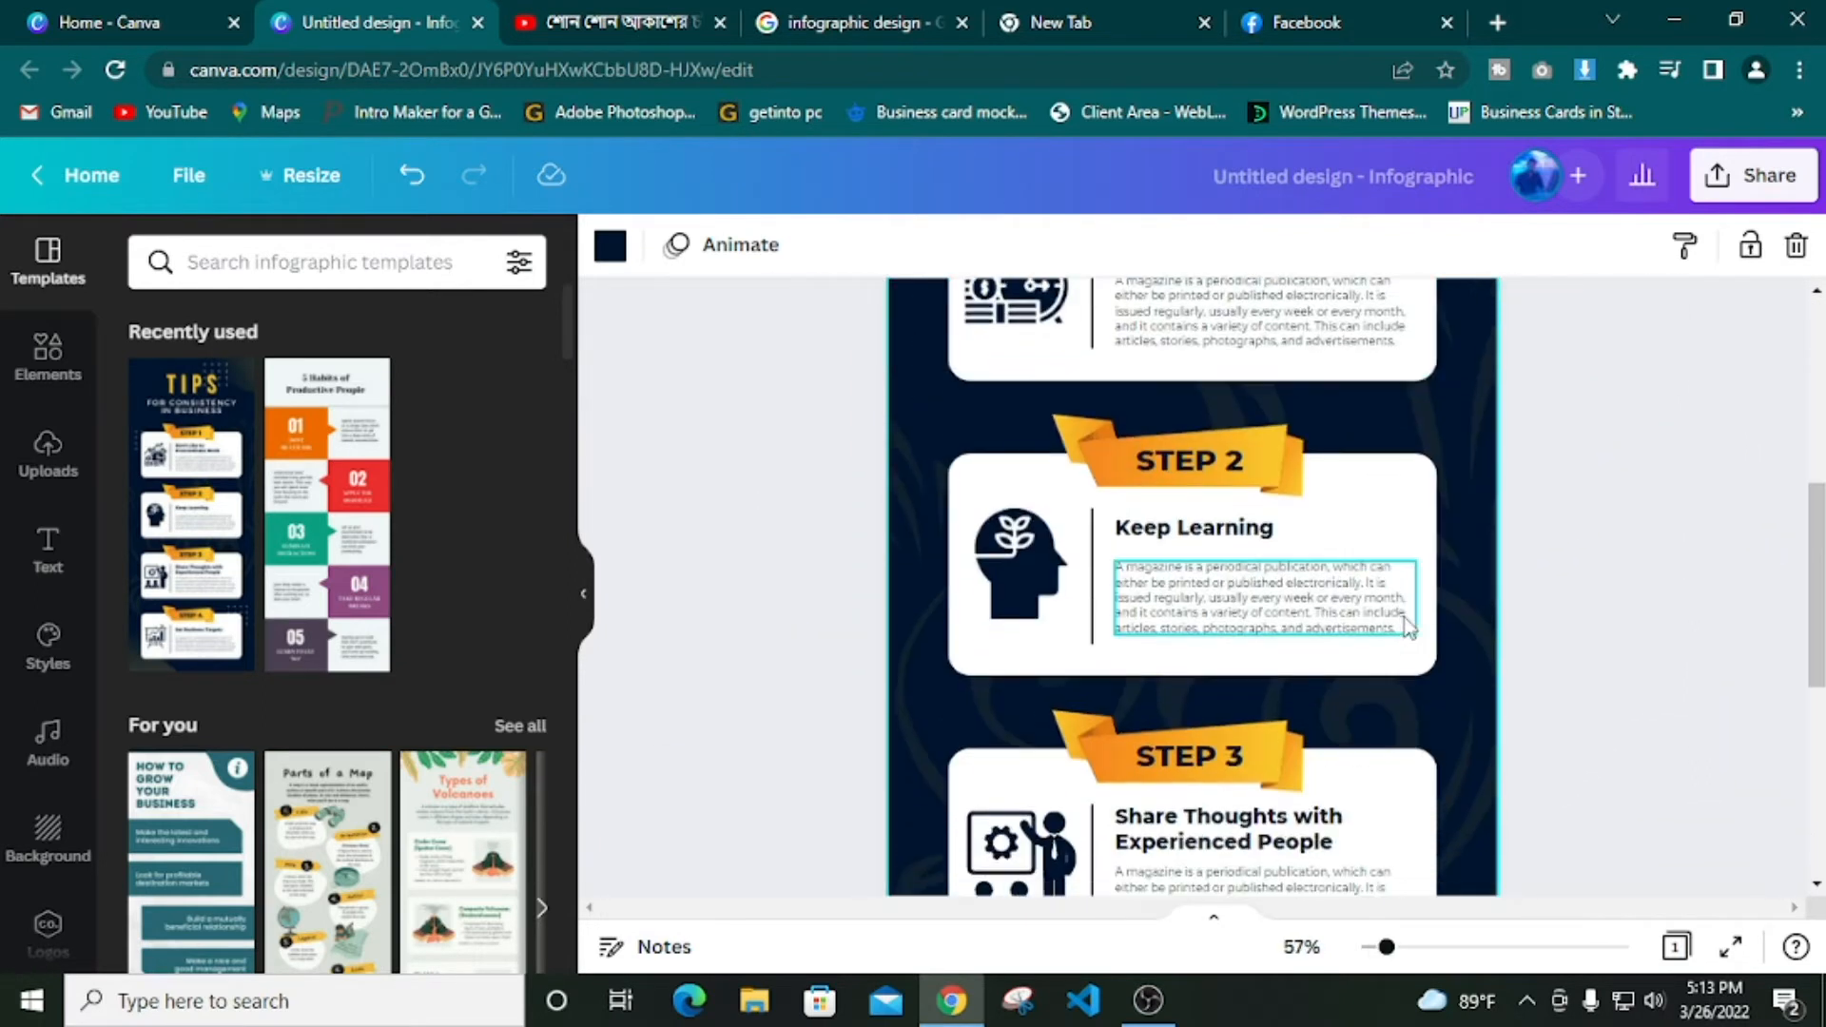
scroll(1408, 633, "down", 6)
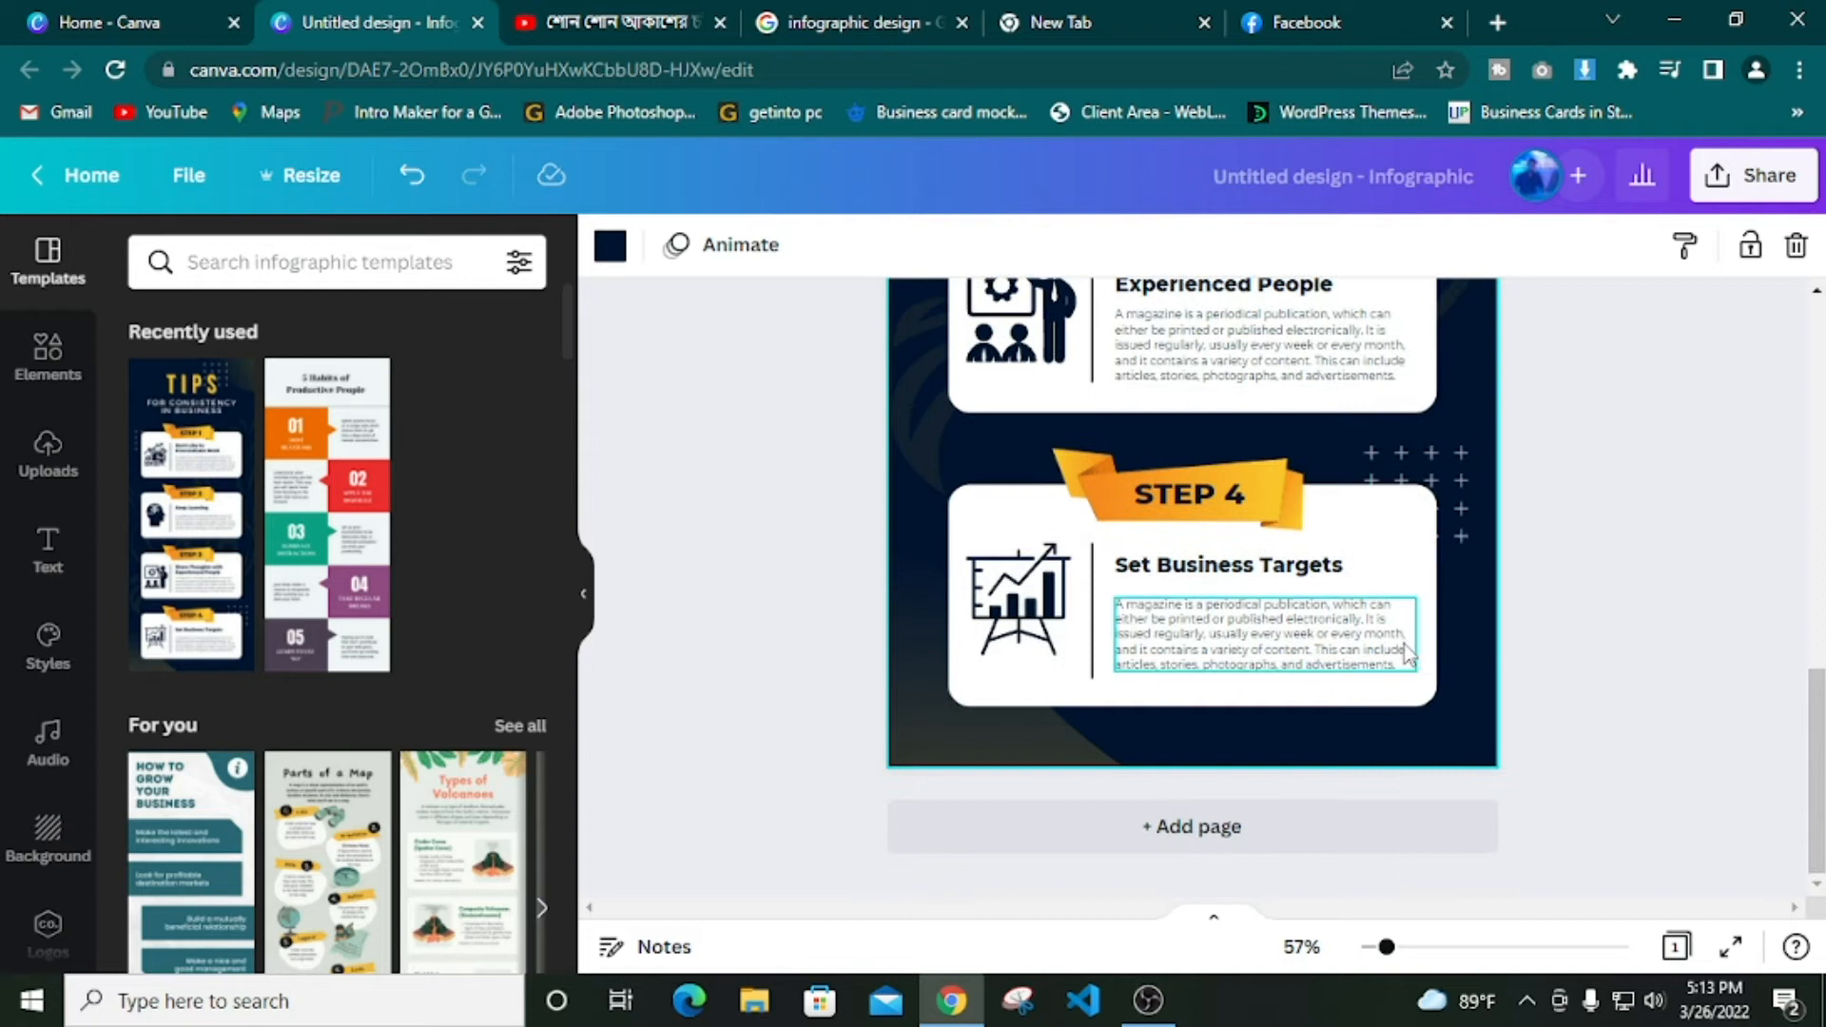
scroll(1407, 656, "up", 10)
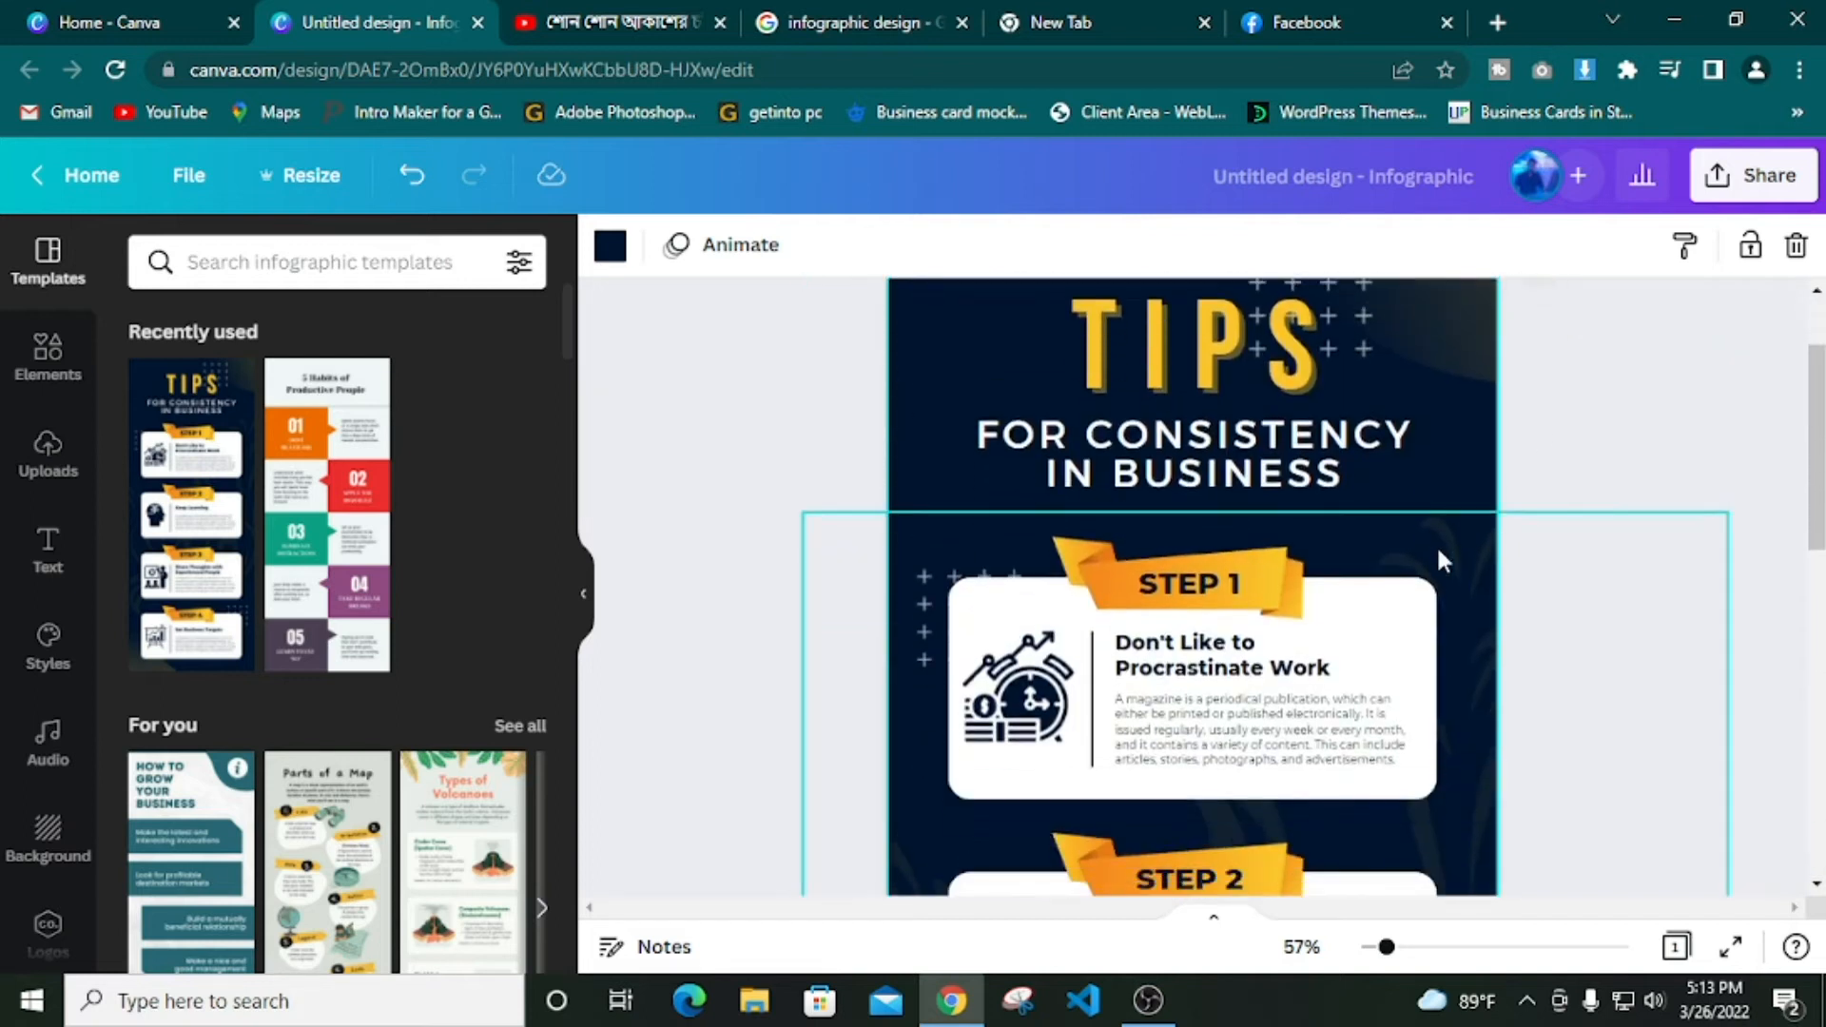
scroll(1438, 550, "down", 6)
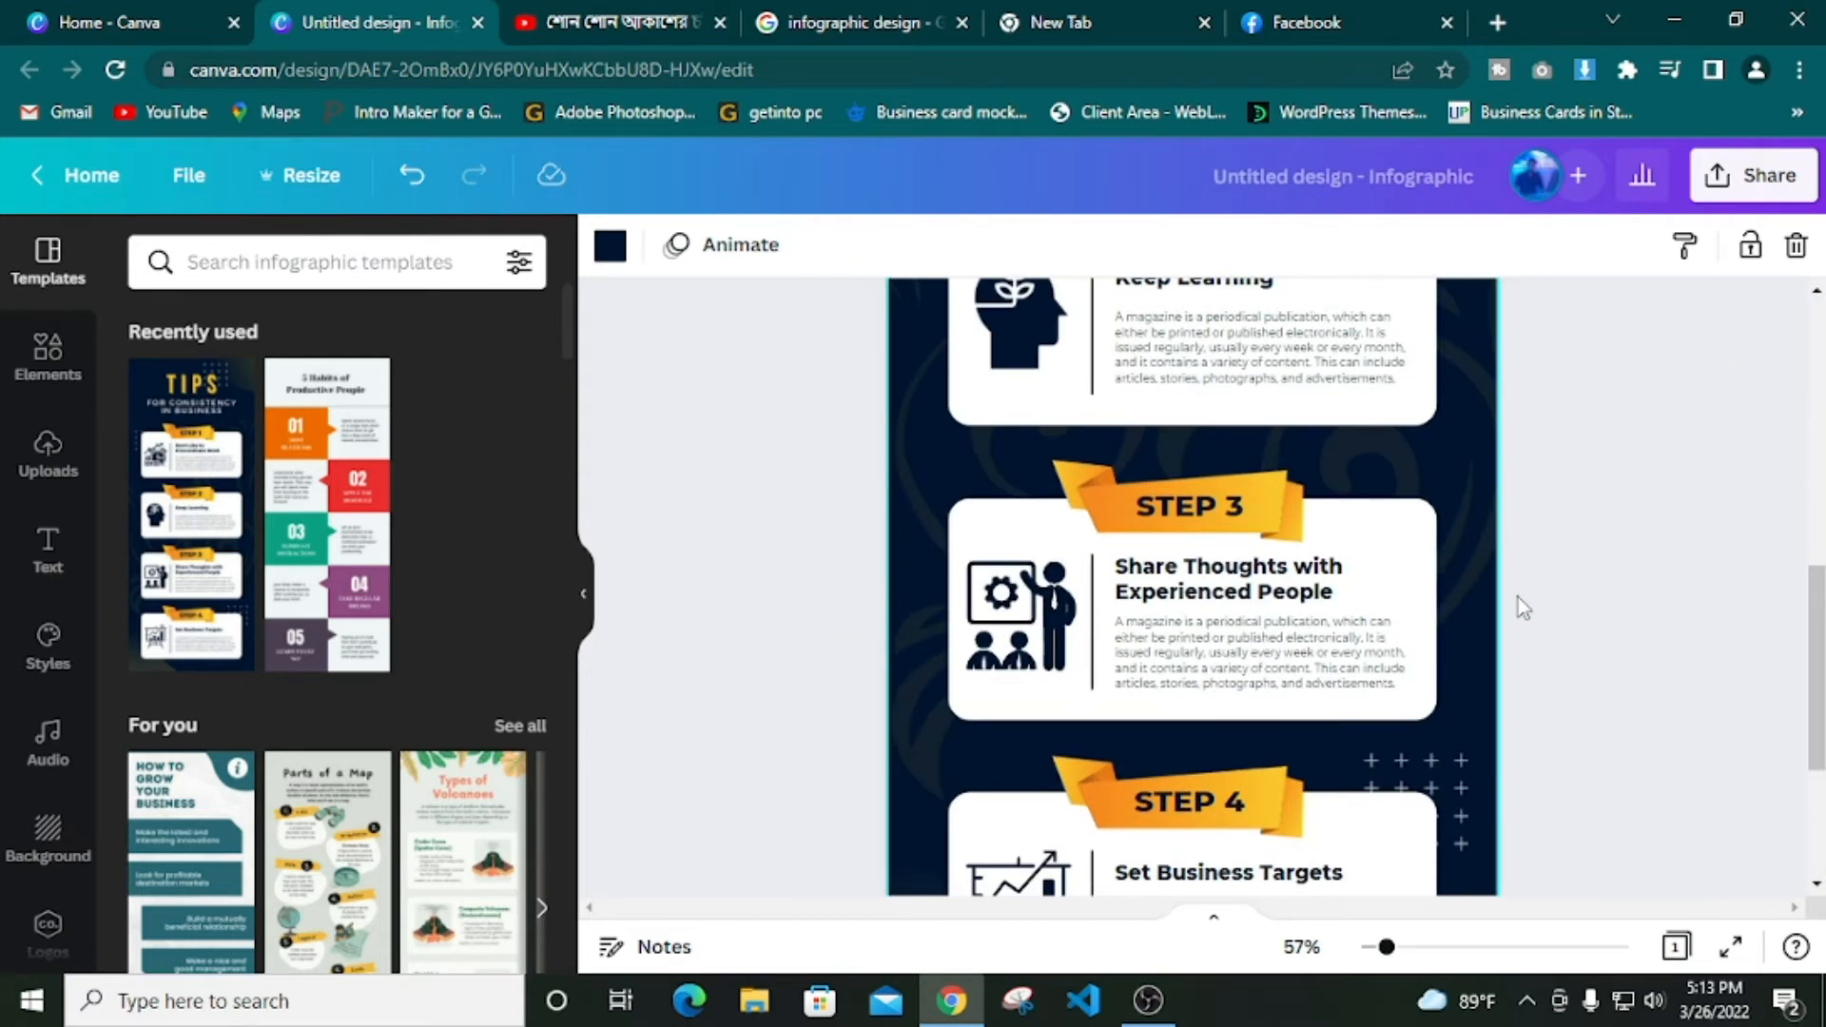
scroll(1451, 614, "down", 3)
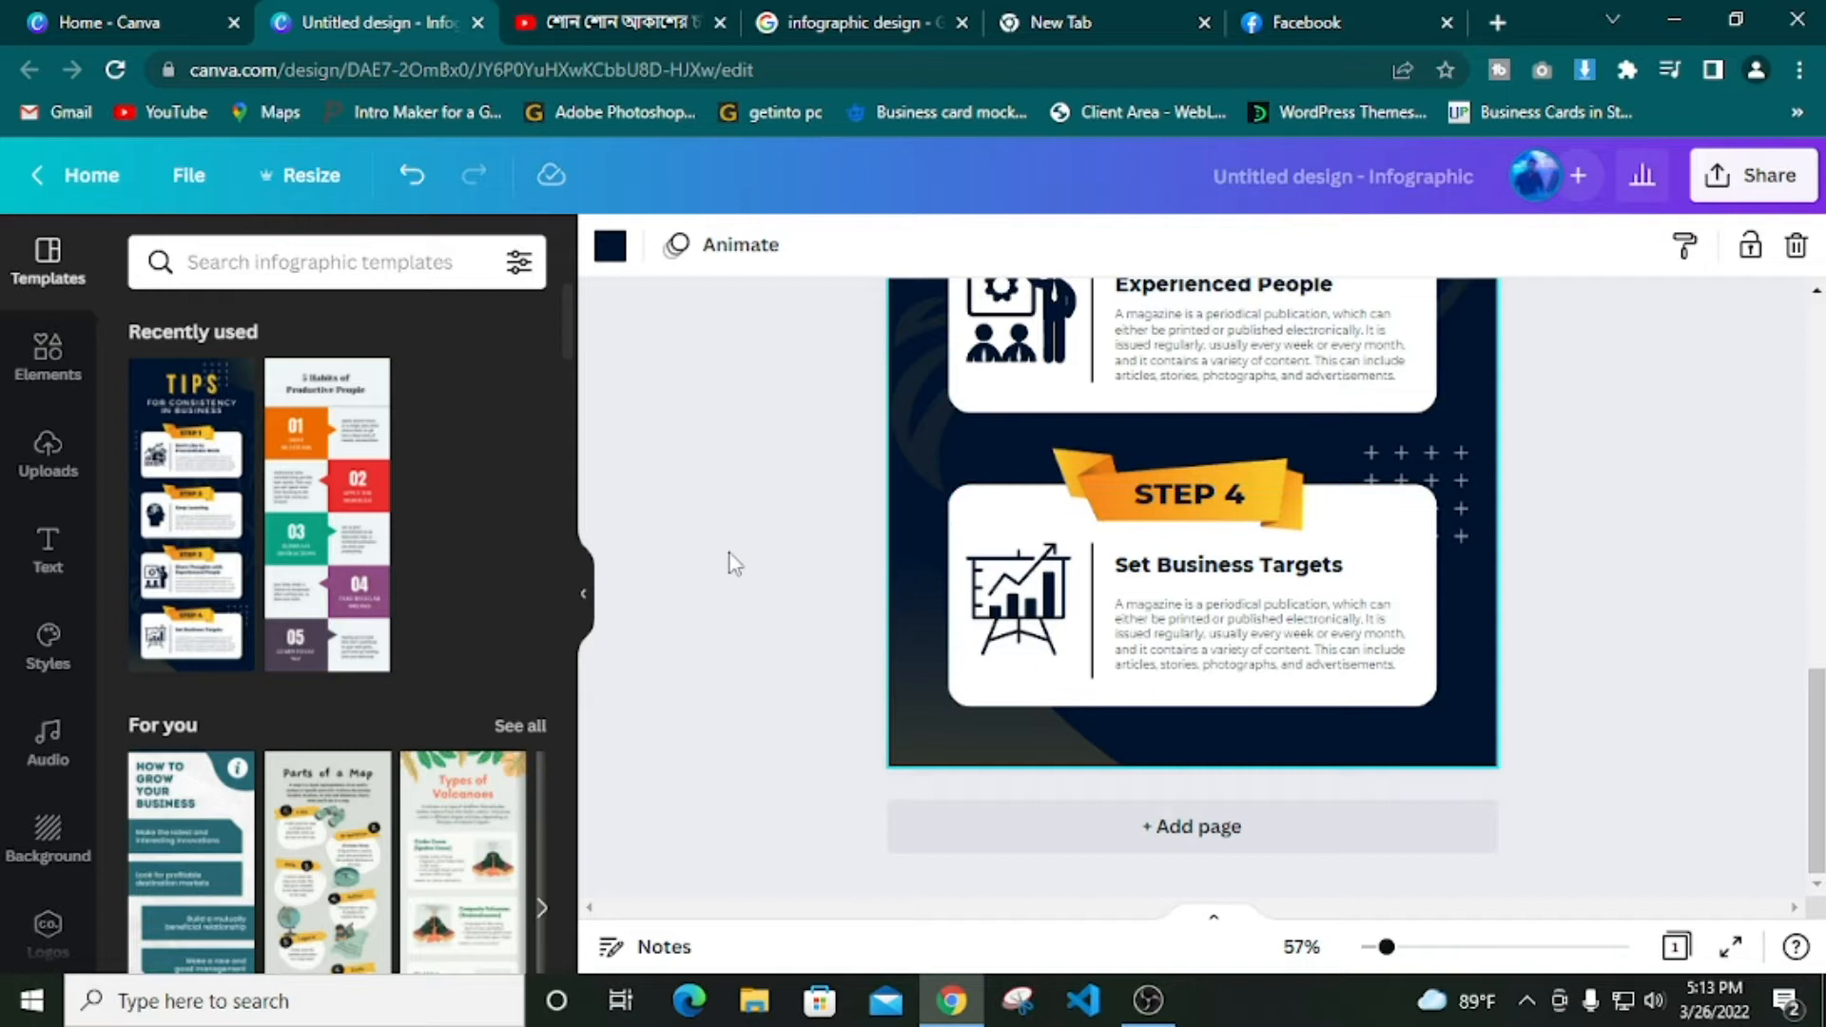
scroll(238, 695, "down", 9)
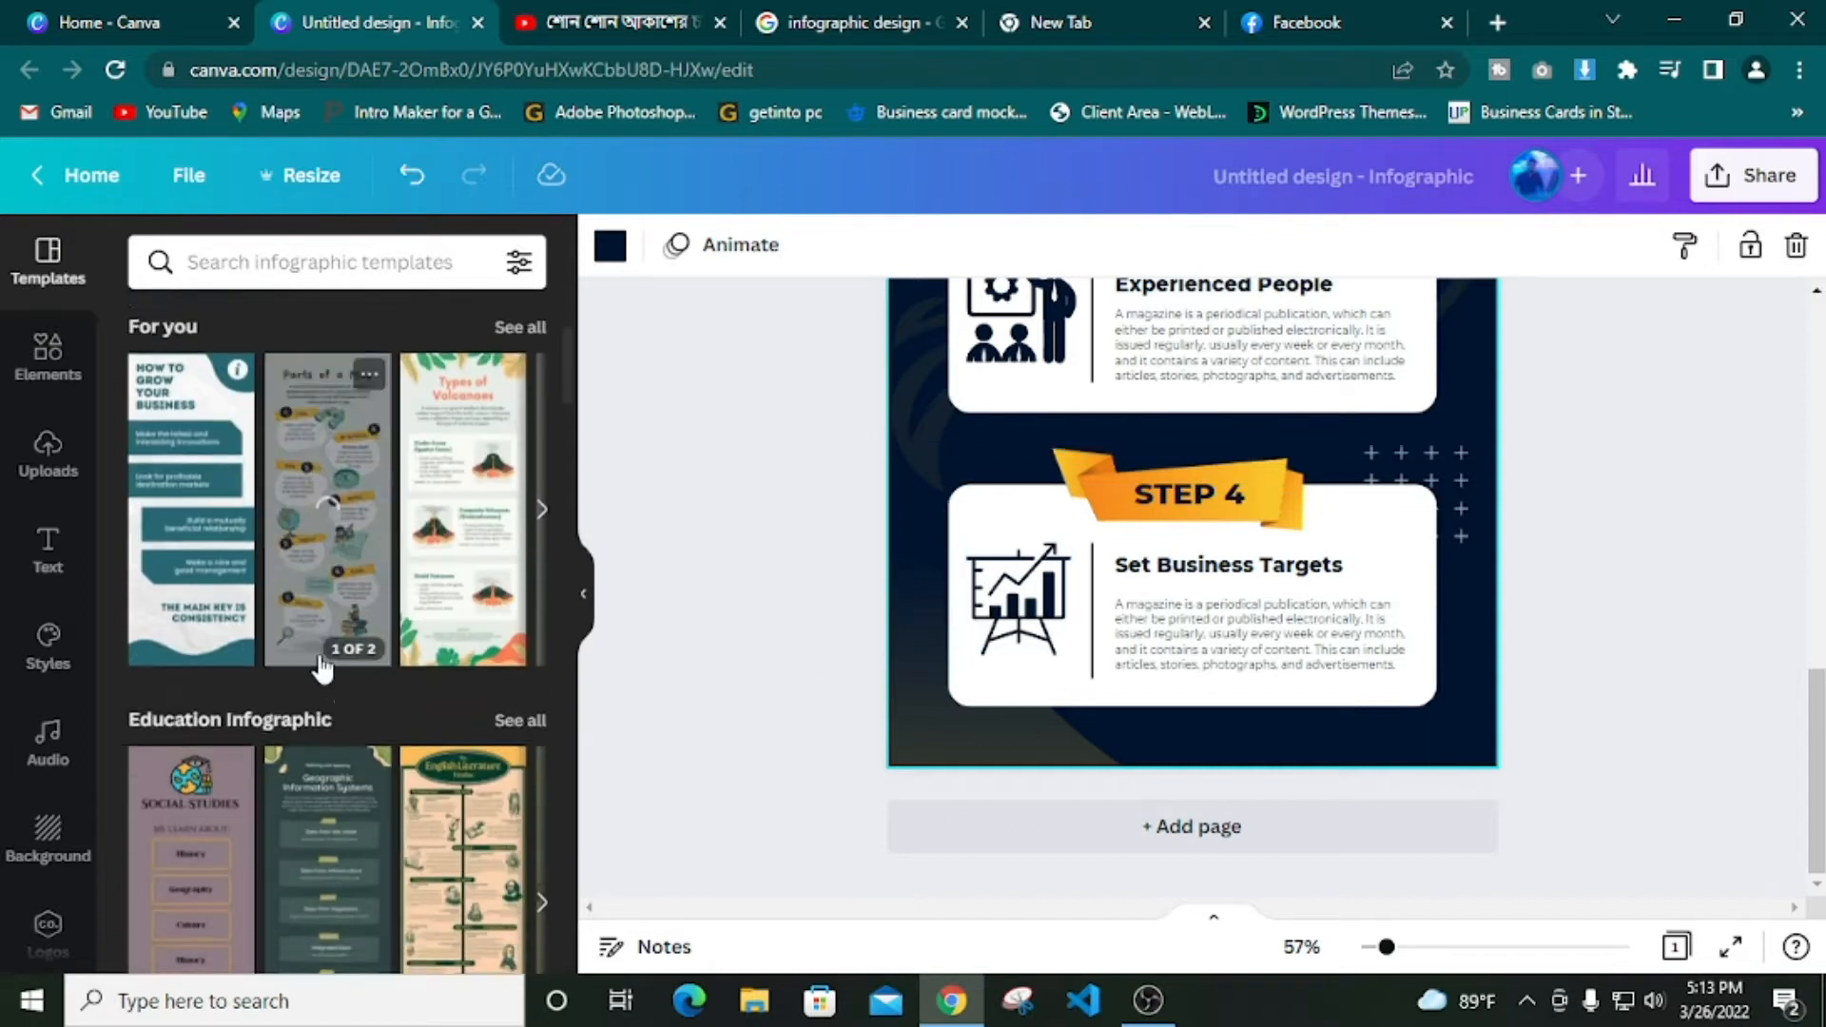
scroll(202, 687, "down", 10)
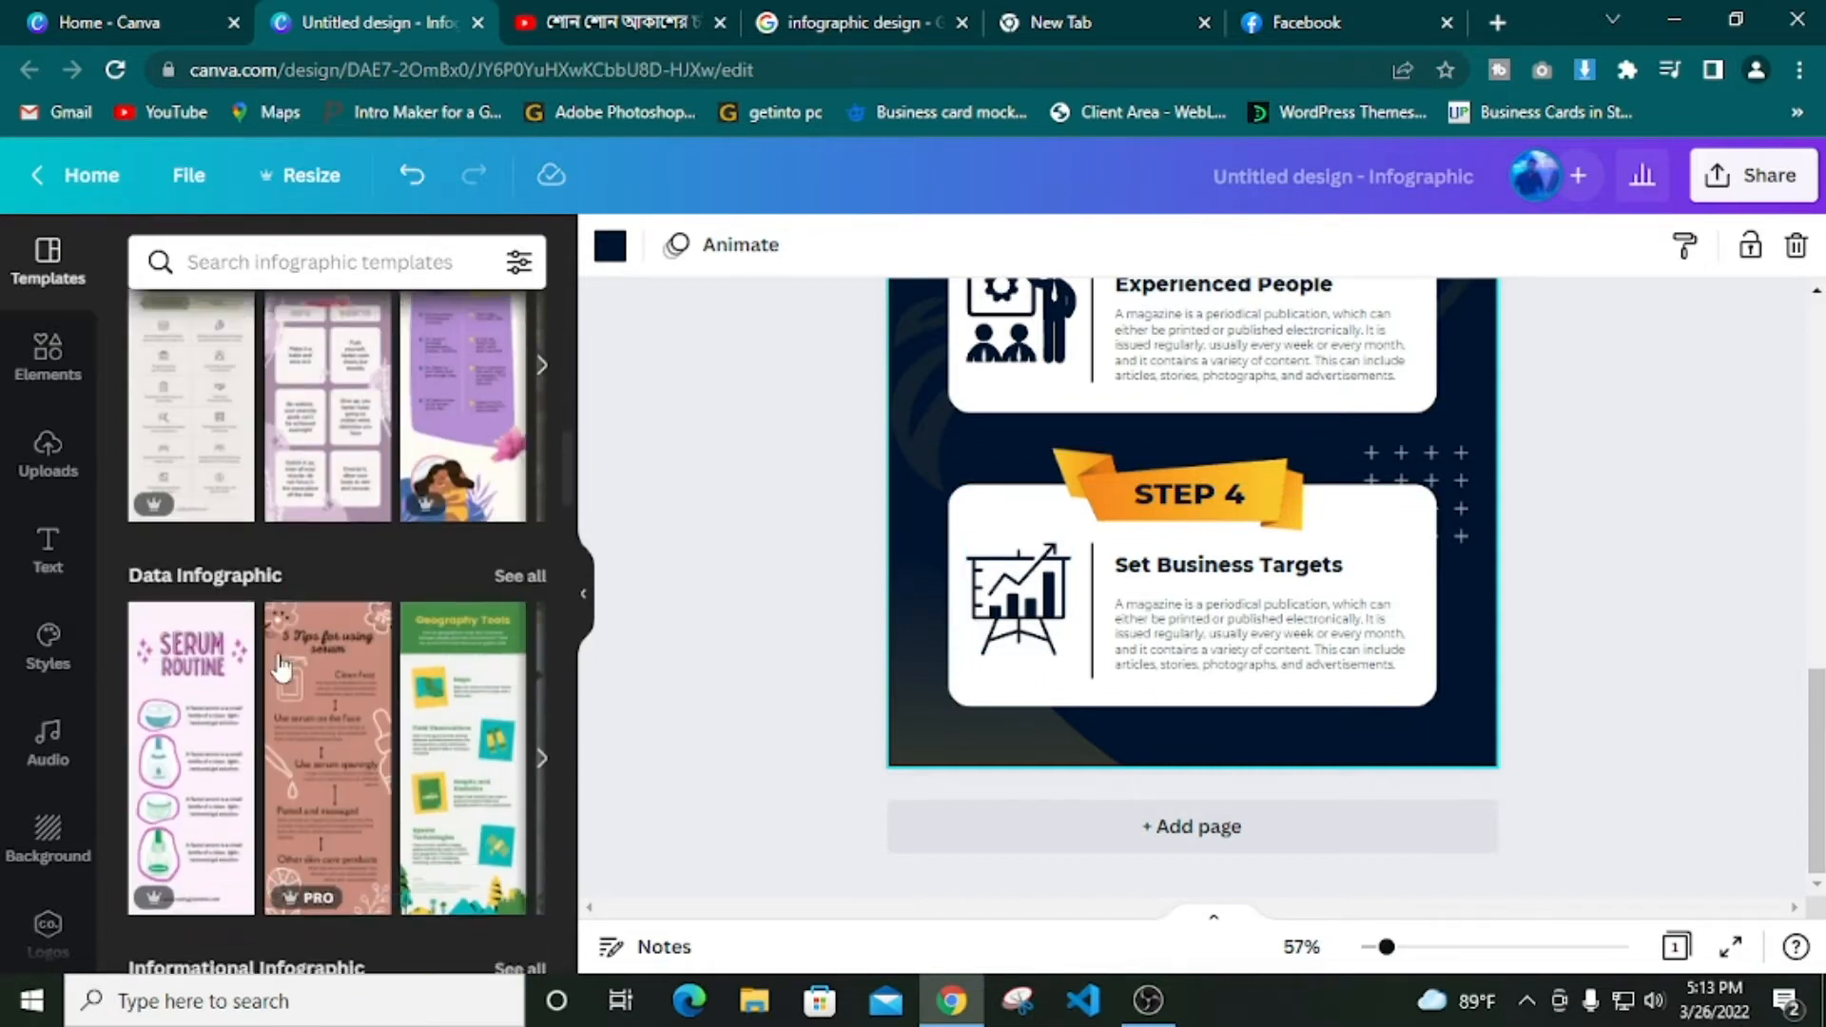
scroll(264, 686, "down", 6)
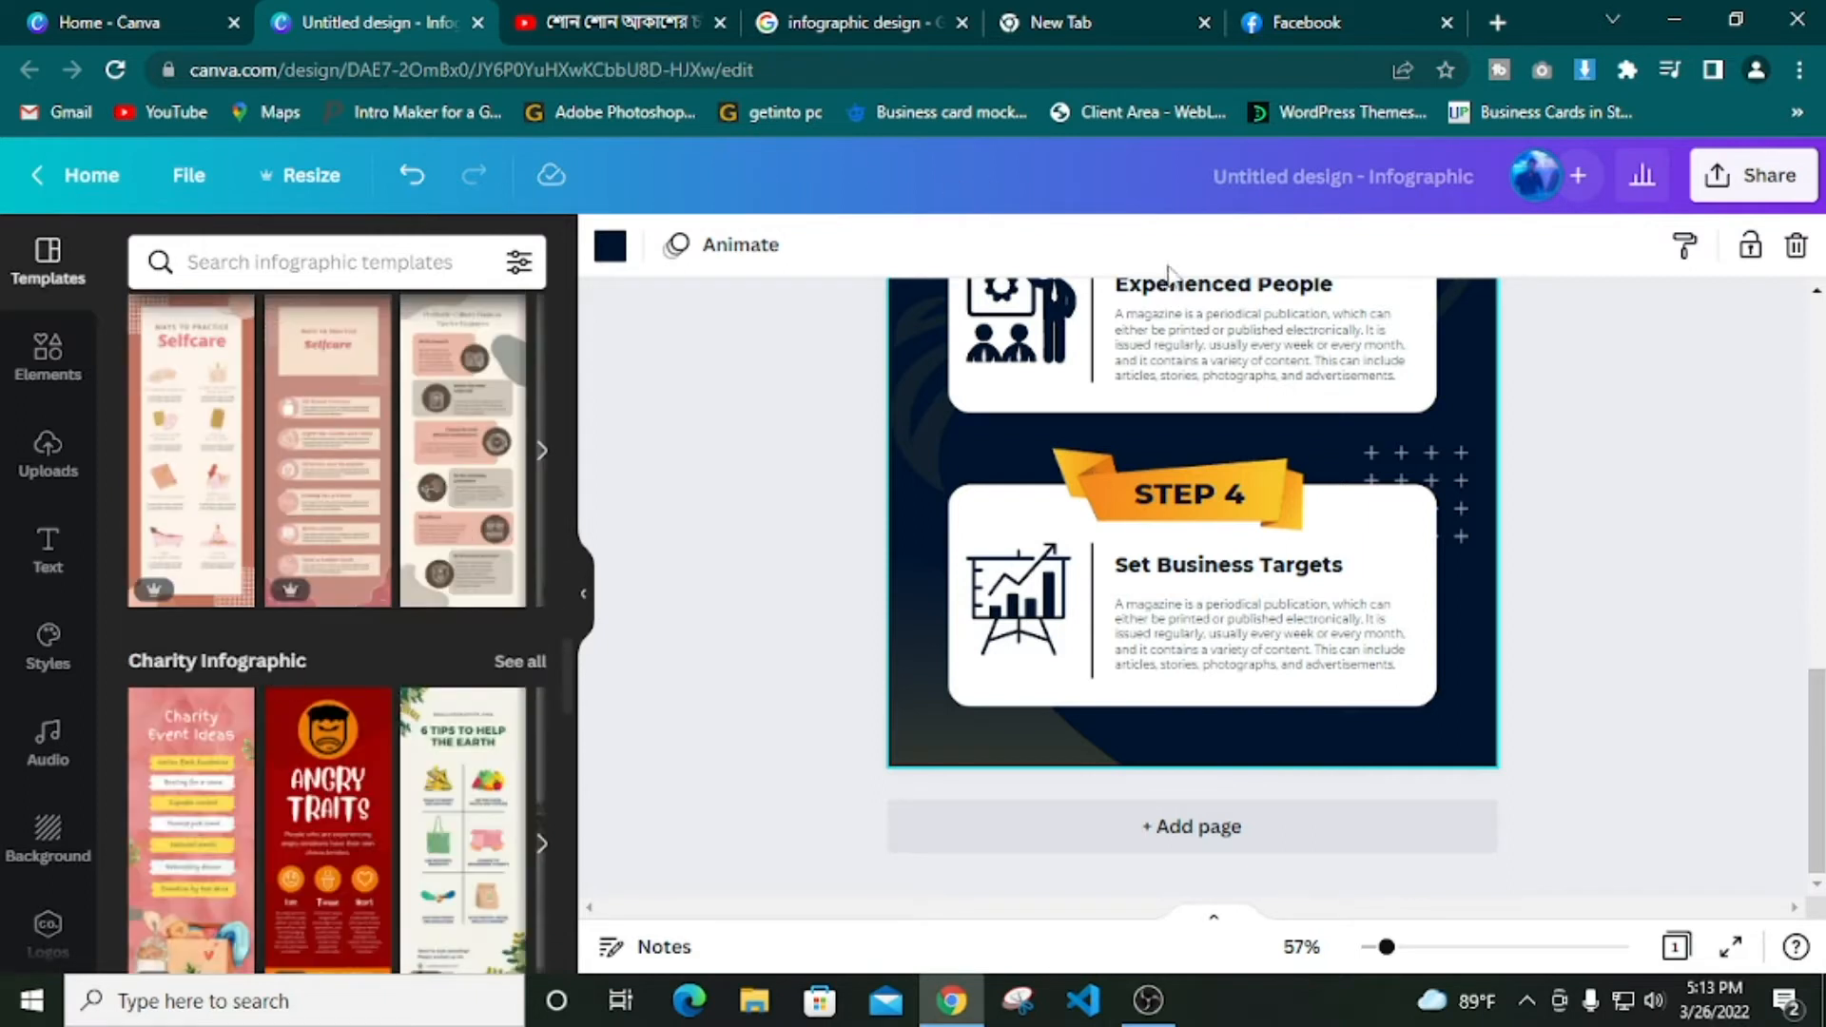
Switch to the Google Images results for "infographic design" and examine the layouts, including the previewed four-option infographic
left_click(880, 13)
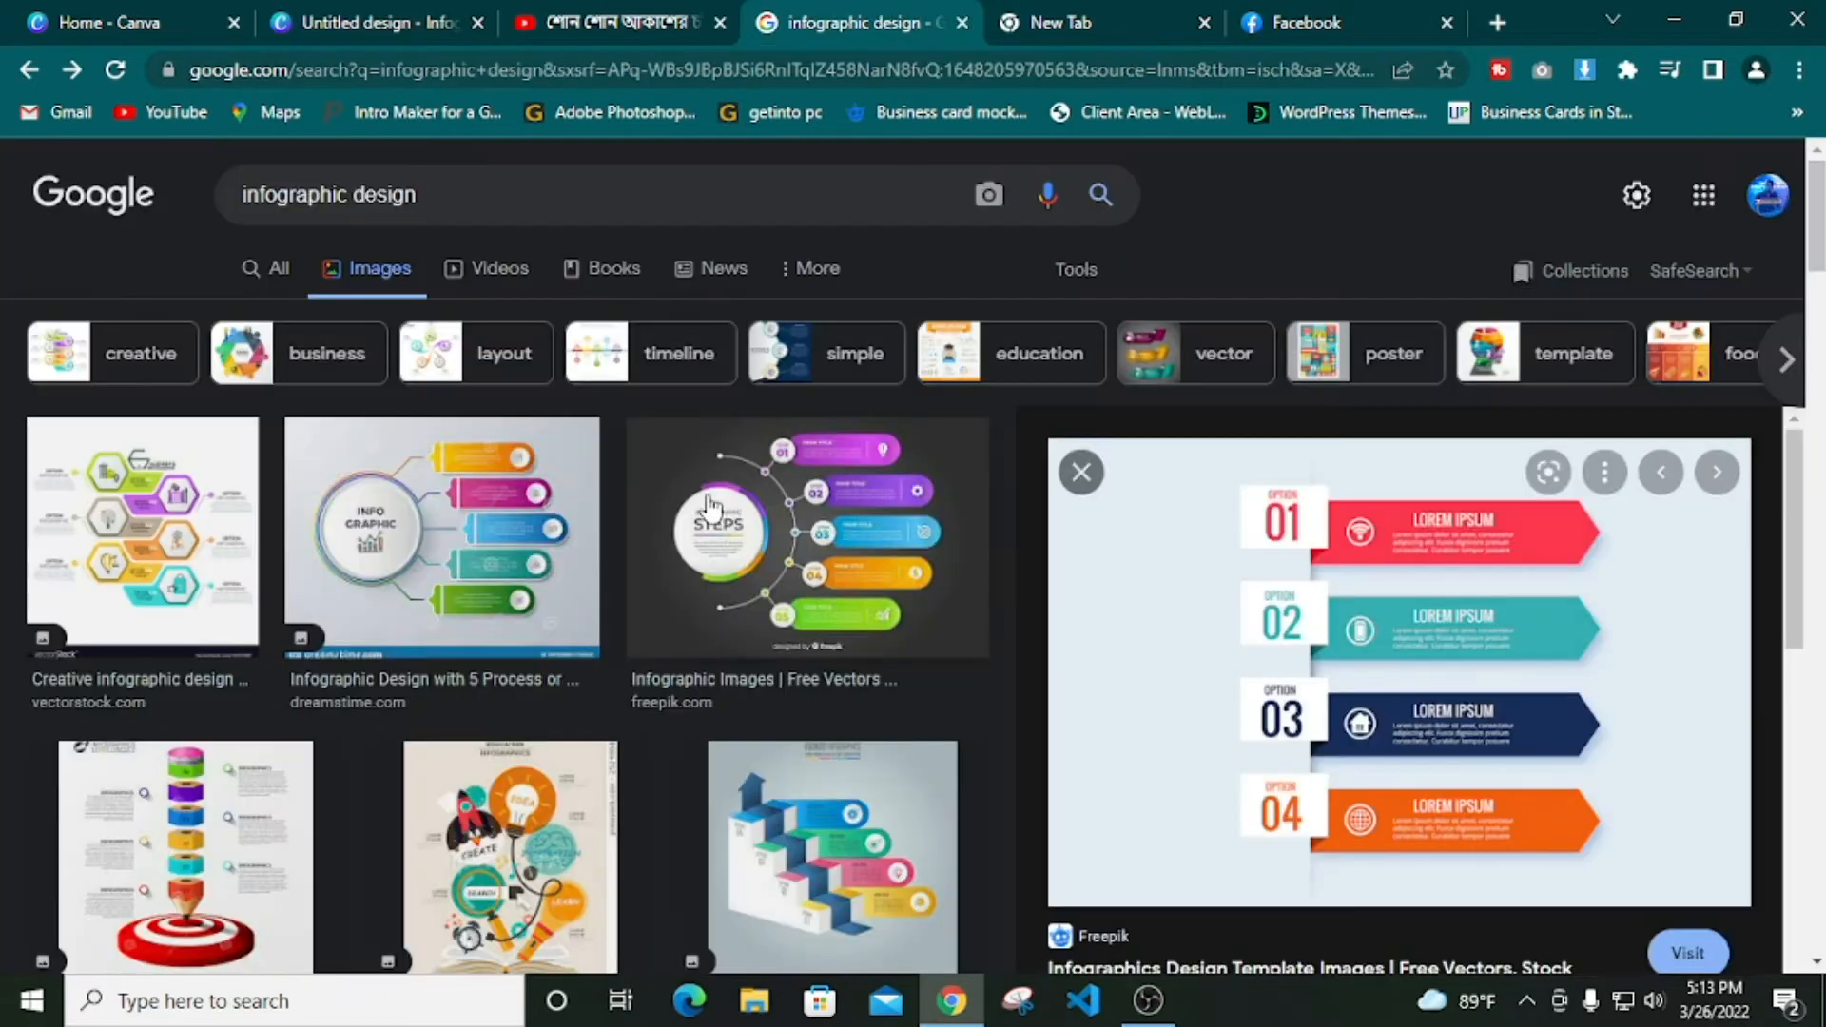
scroll(704, 563, "down", 4)
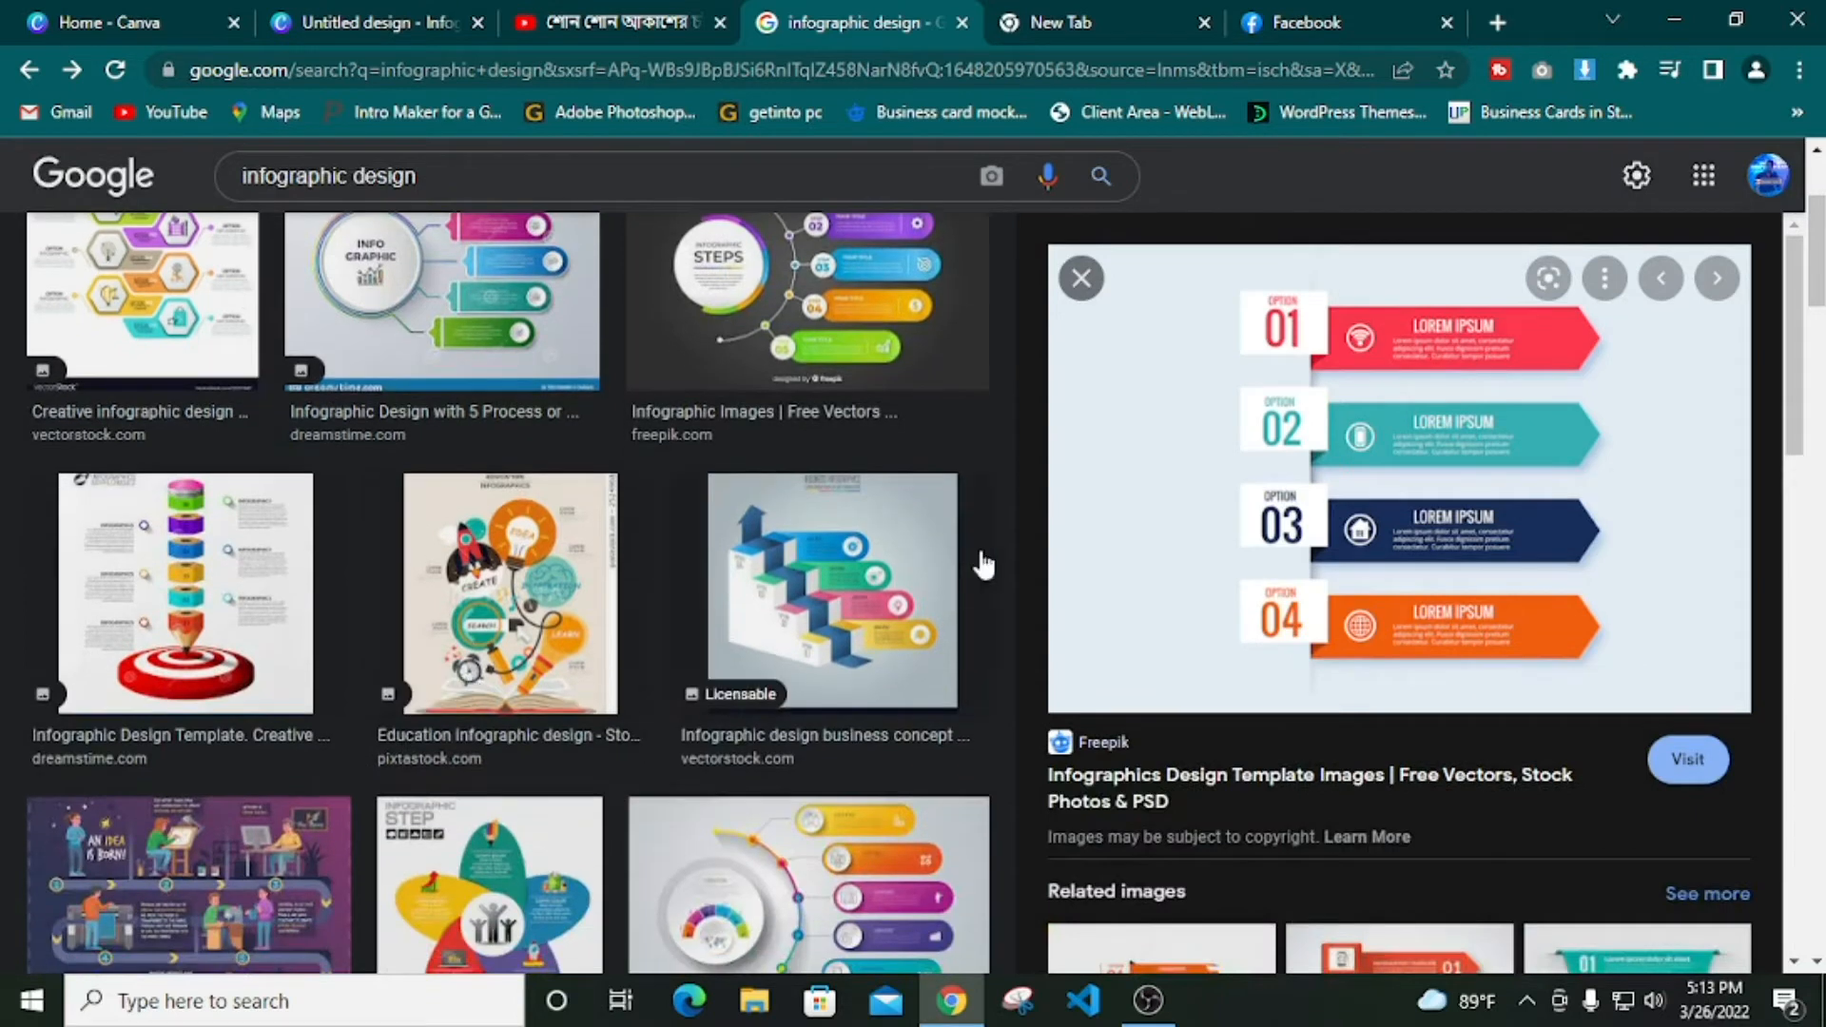
scroll(704, 563, "down", 20)
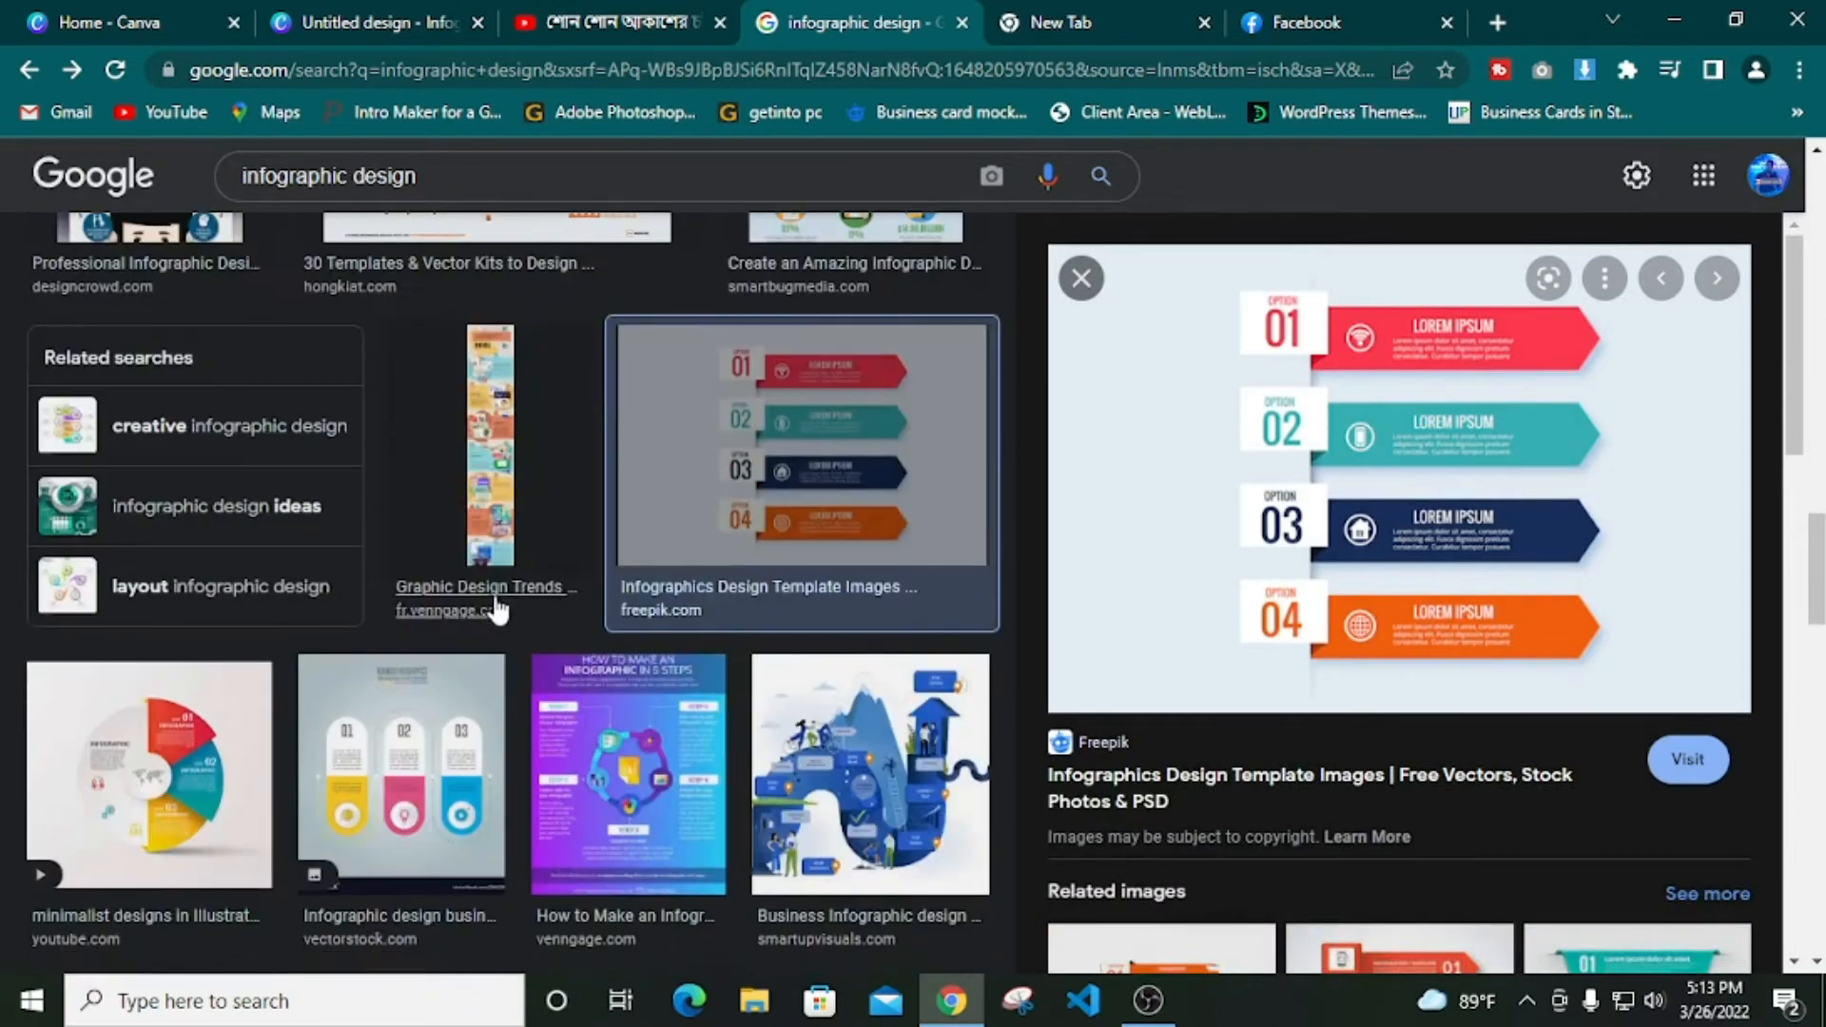
scroll(493, 606, "down", 8)
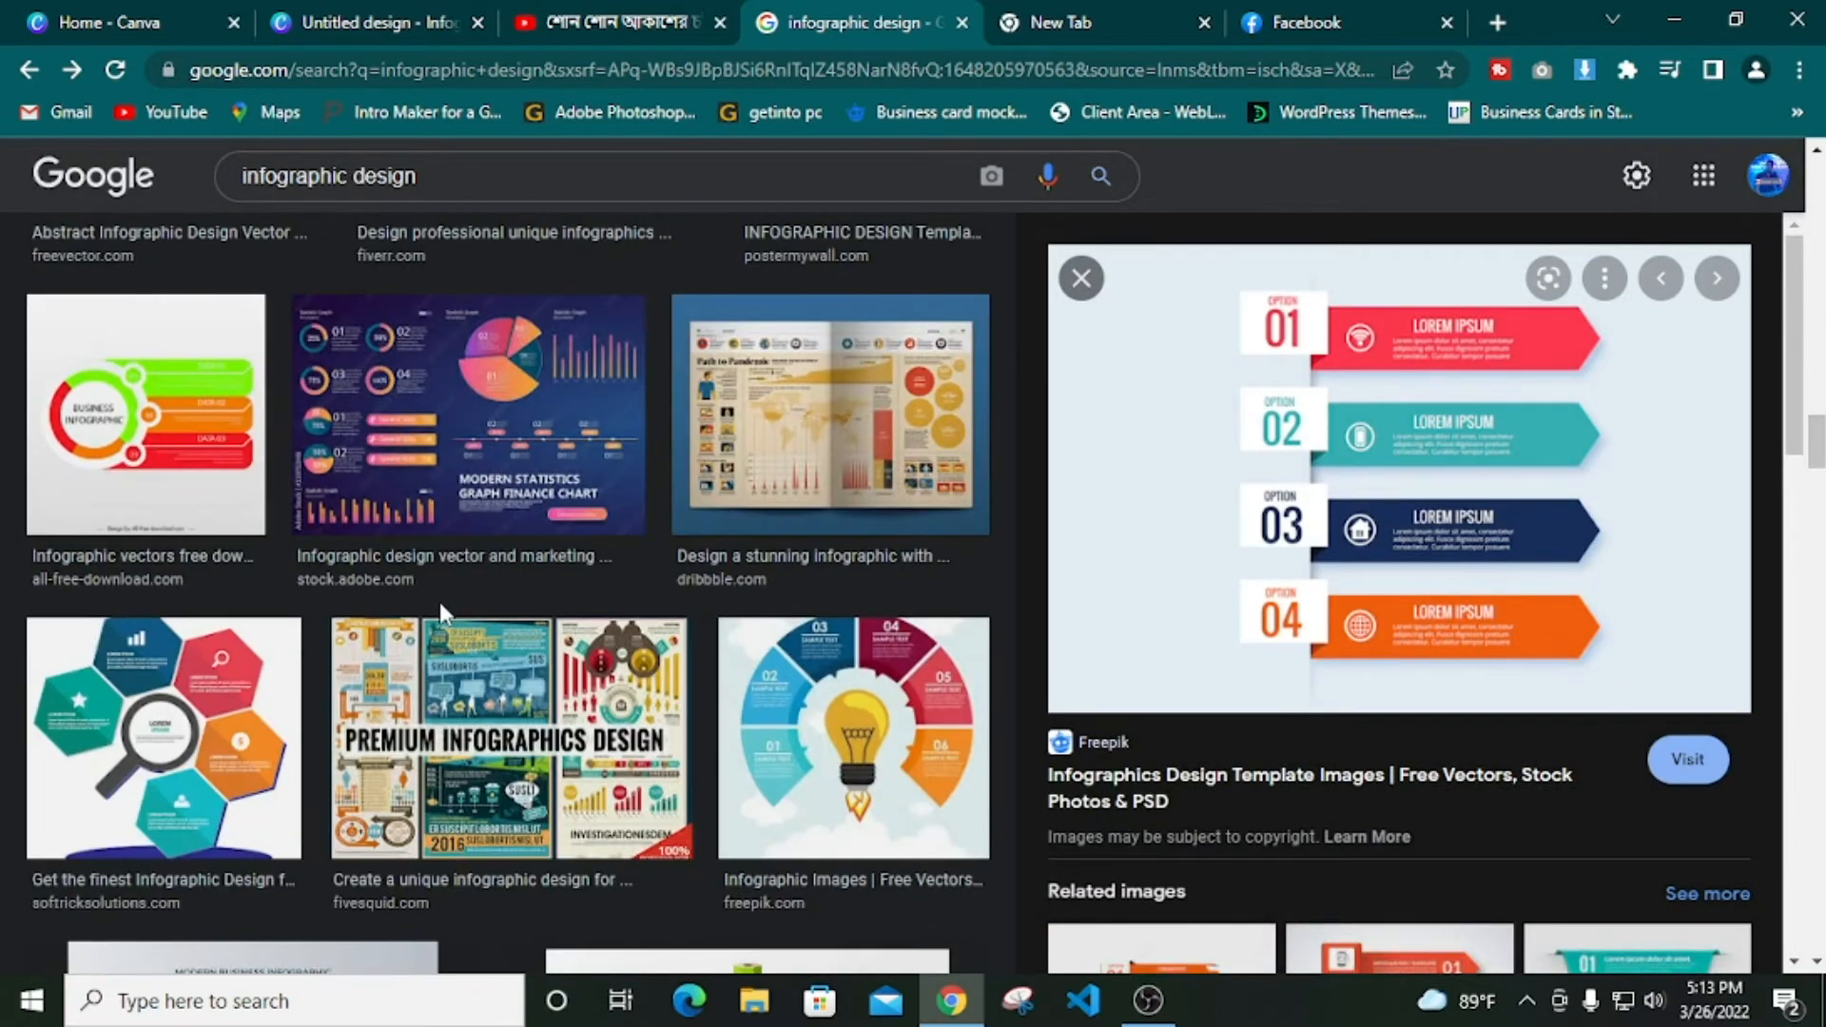
scroll(948, 542, "down", 7)
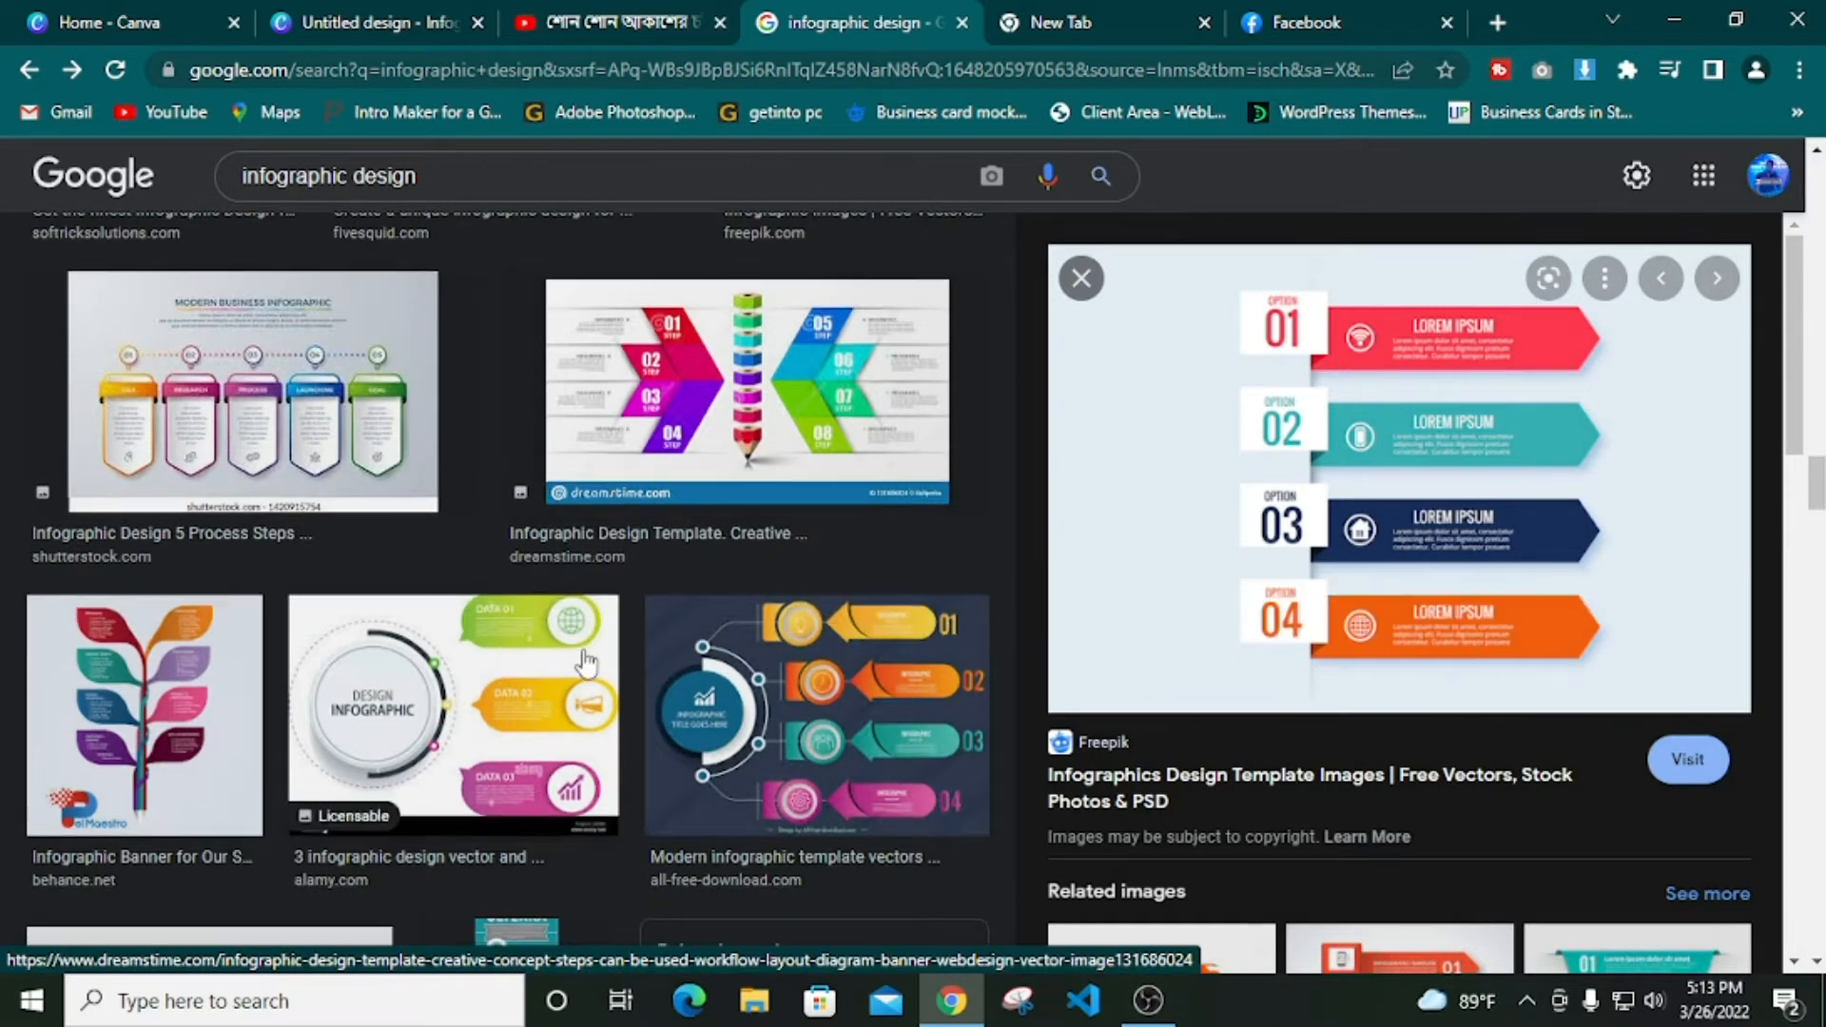
scroll(527, 677, "down", 6)
scroll(555, 688, "up", 1)
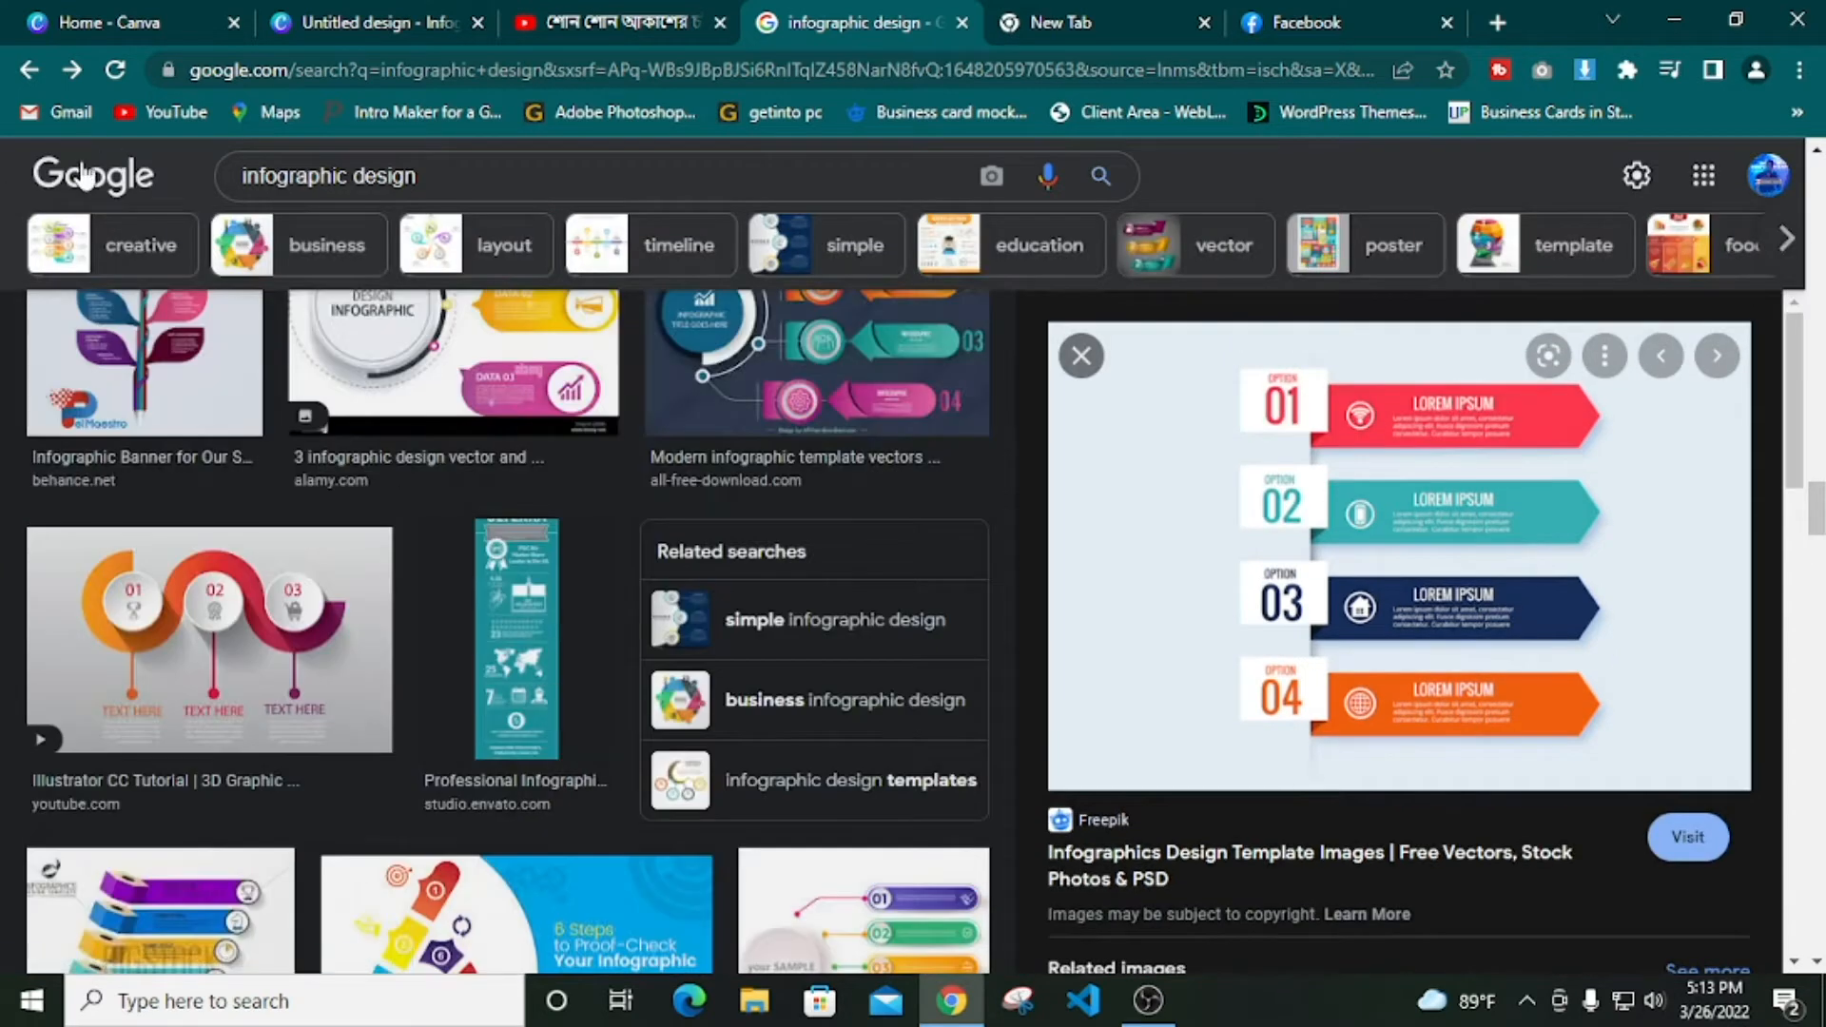
scroll(367, 616, "down", 15)
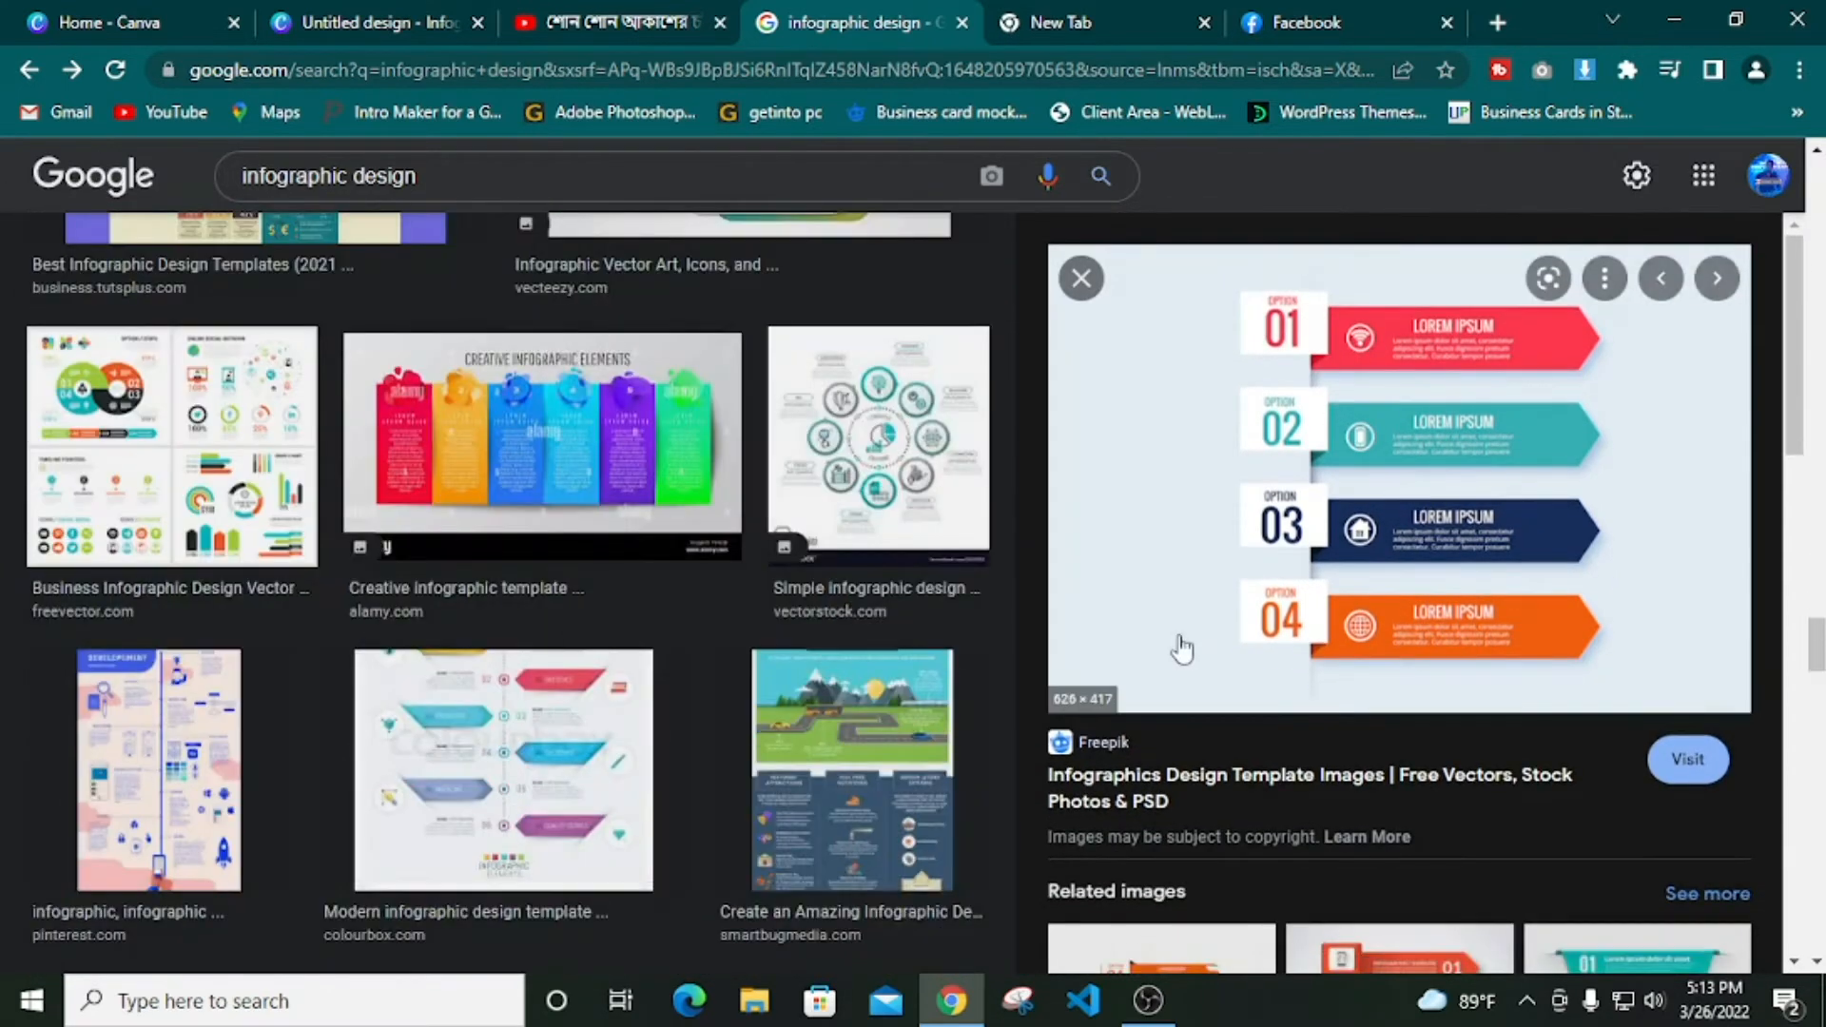
scroll(593, 624, "down", 3)
scroll(670, 633, "up", 10)
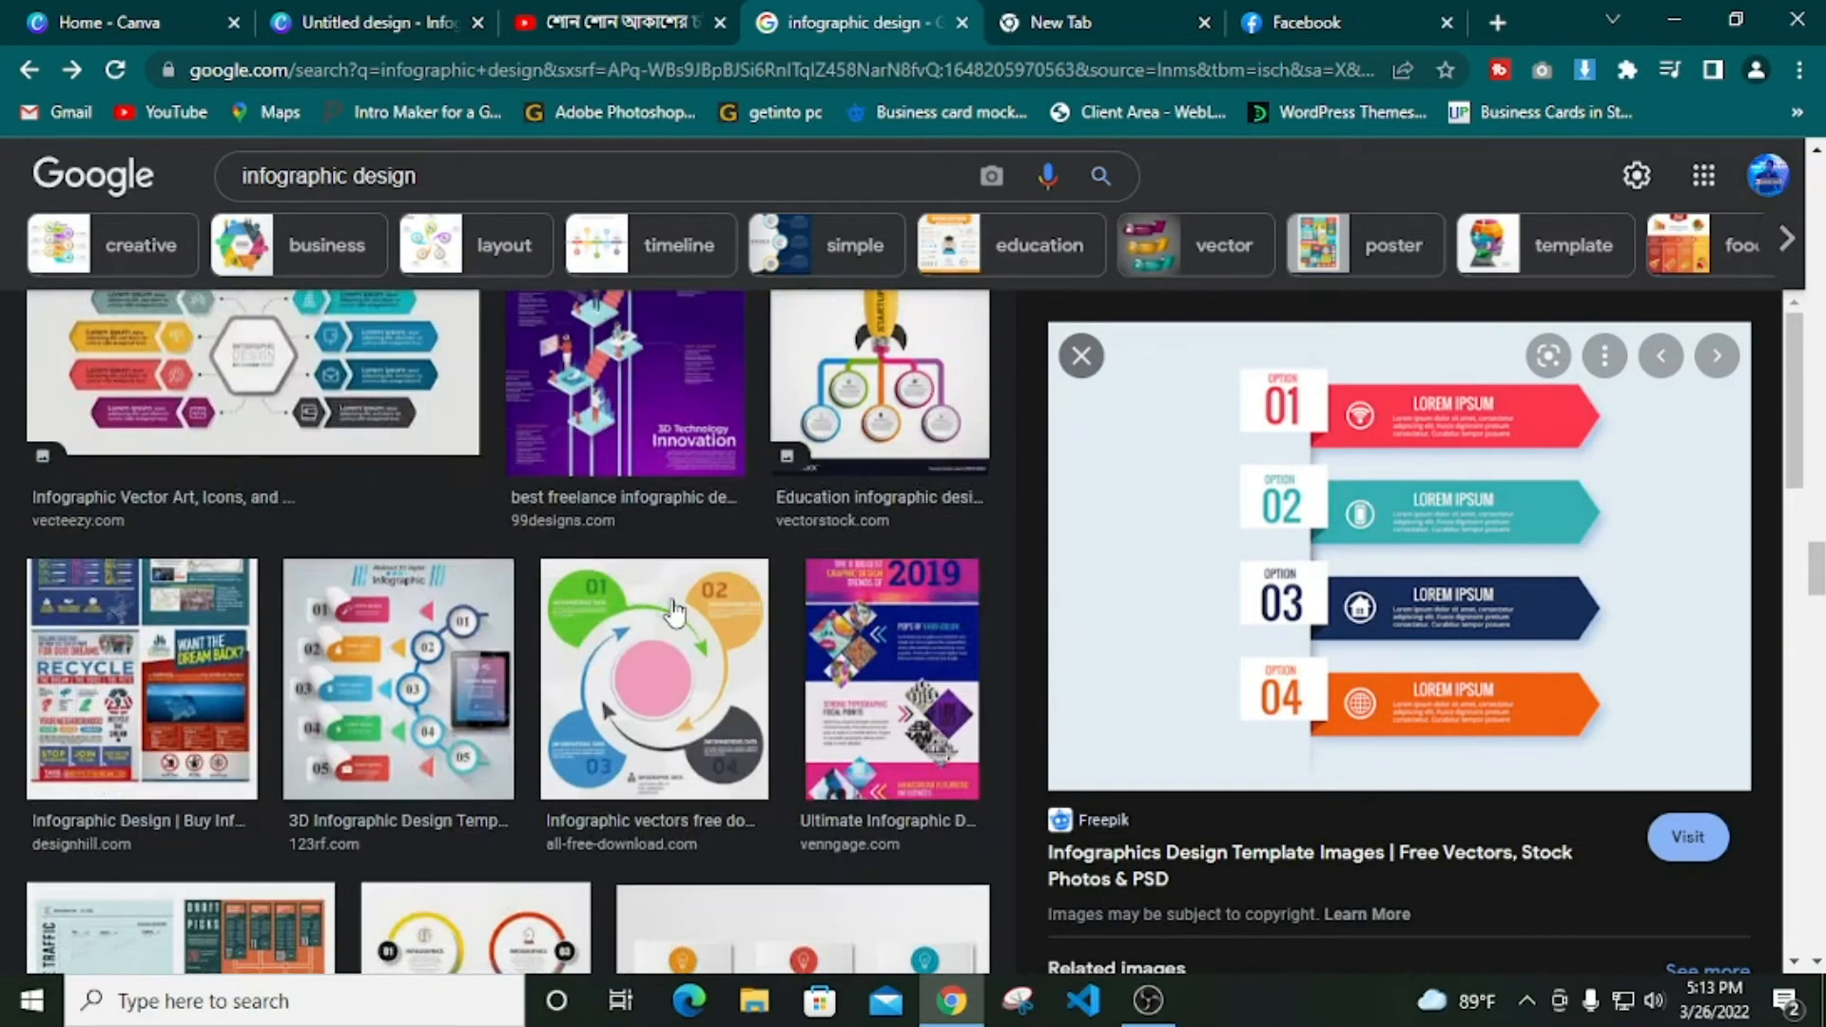
scroll(663, 574, "up", 12)
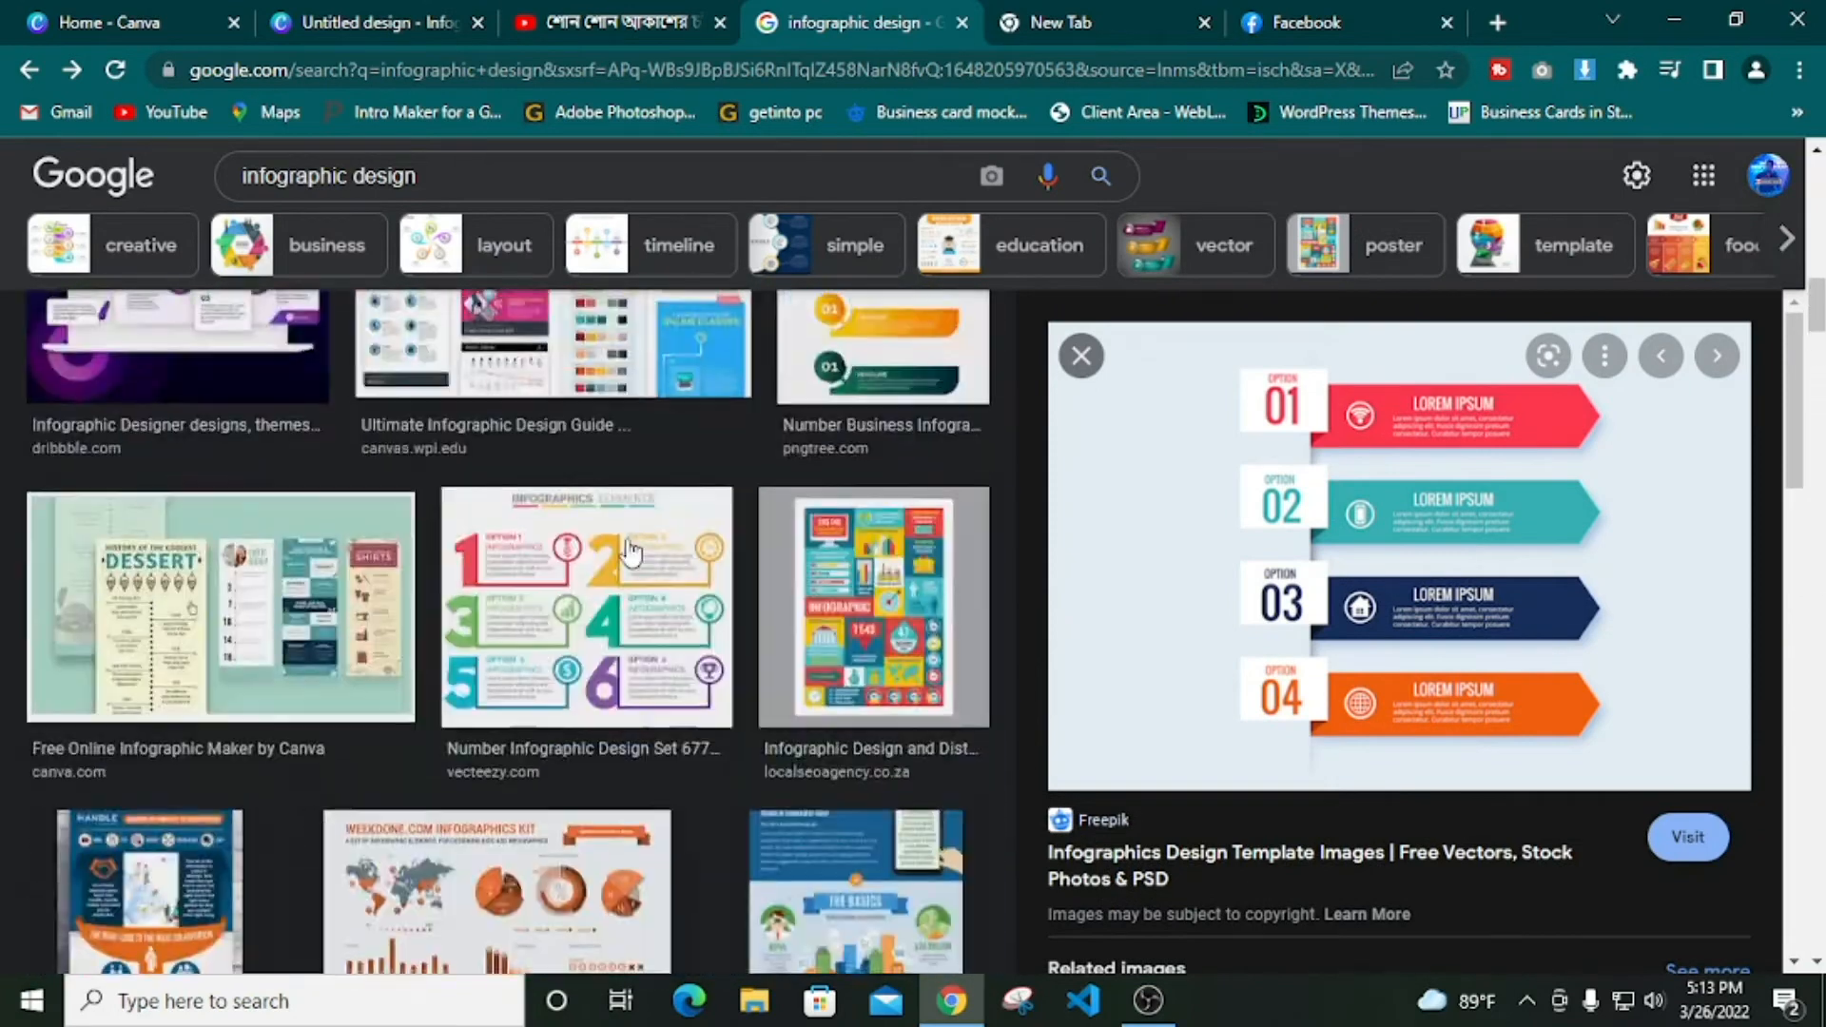
scroll(615, 525, "down", 10)
scroll(659, 495, "up", 3)
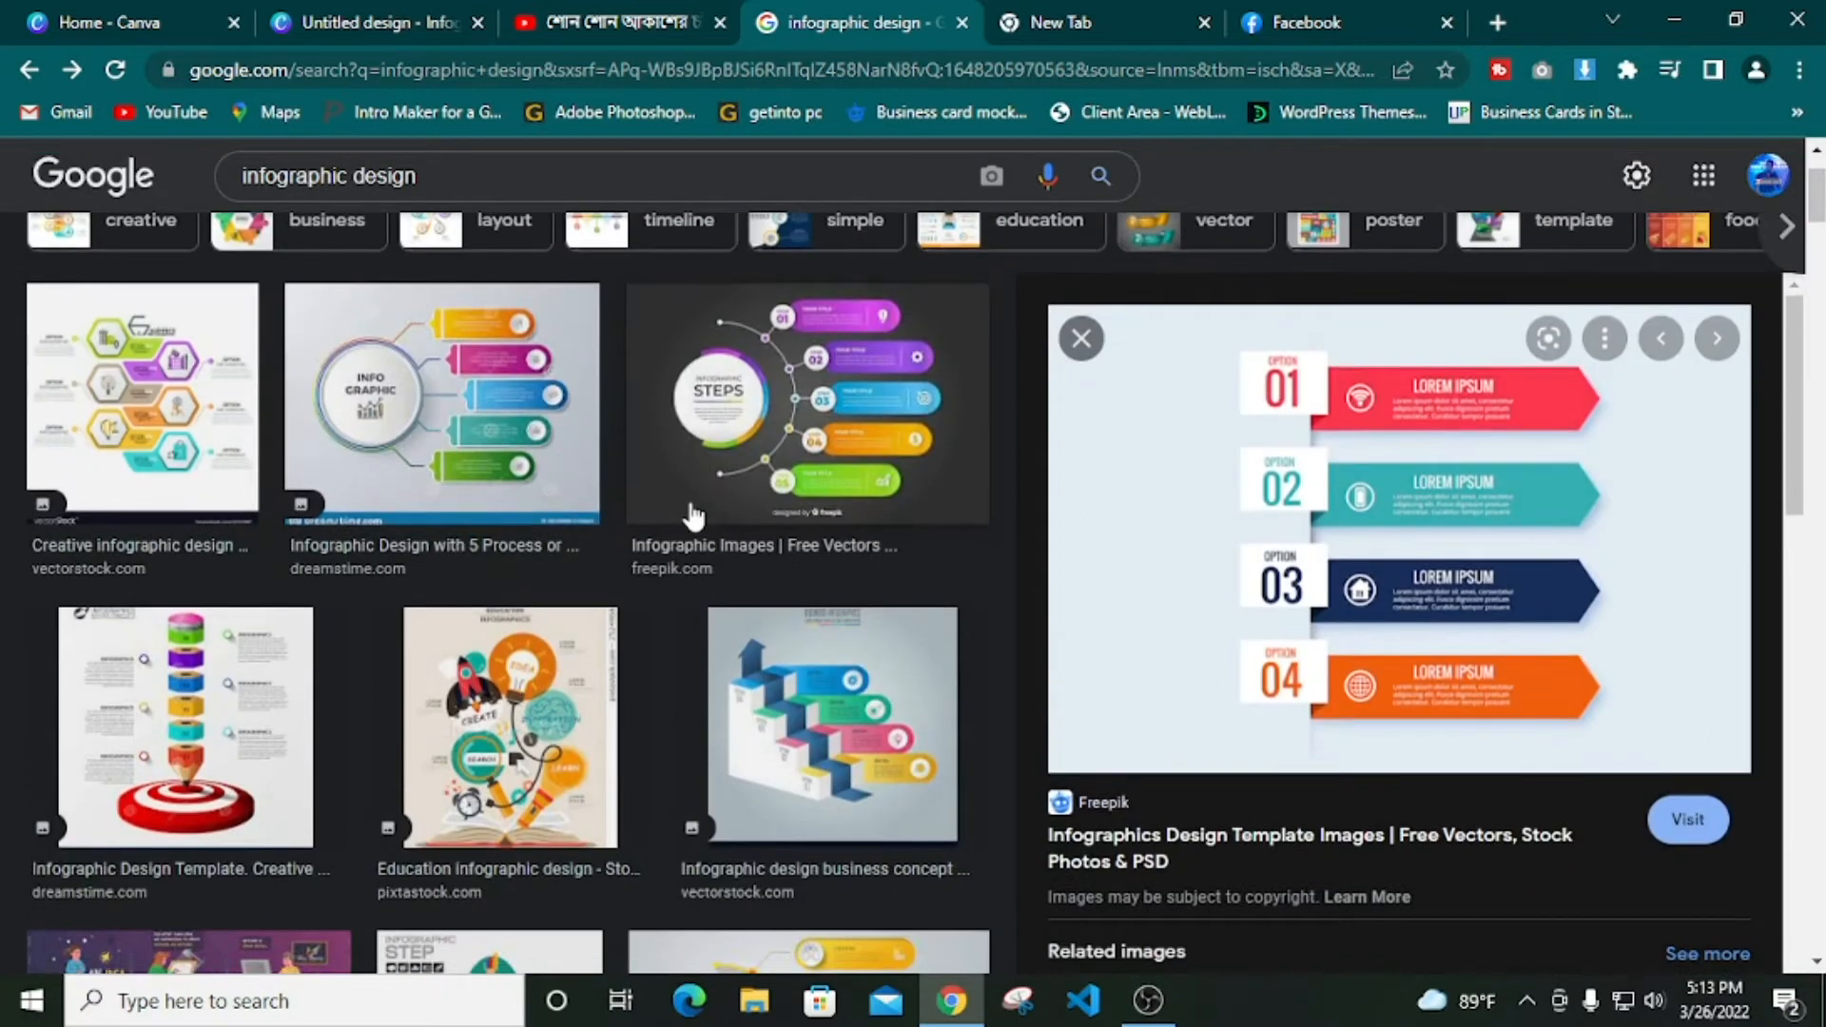
scroll(1094, 621, "up", 2)
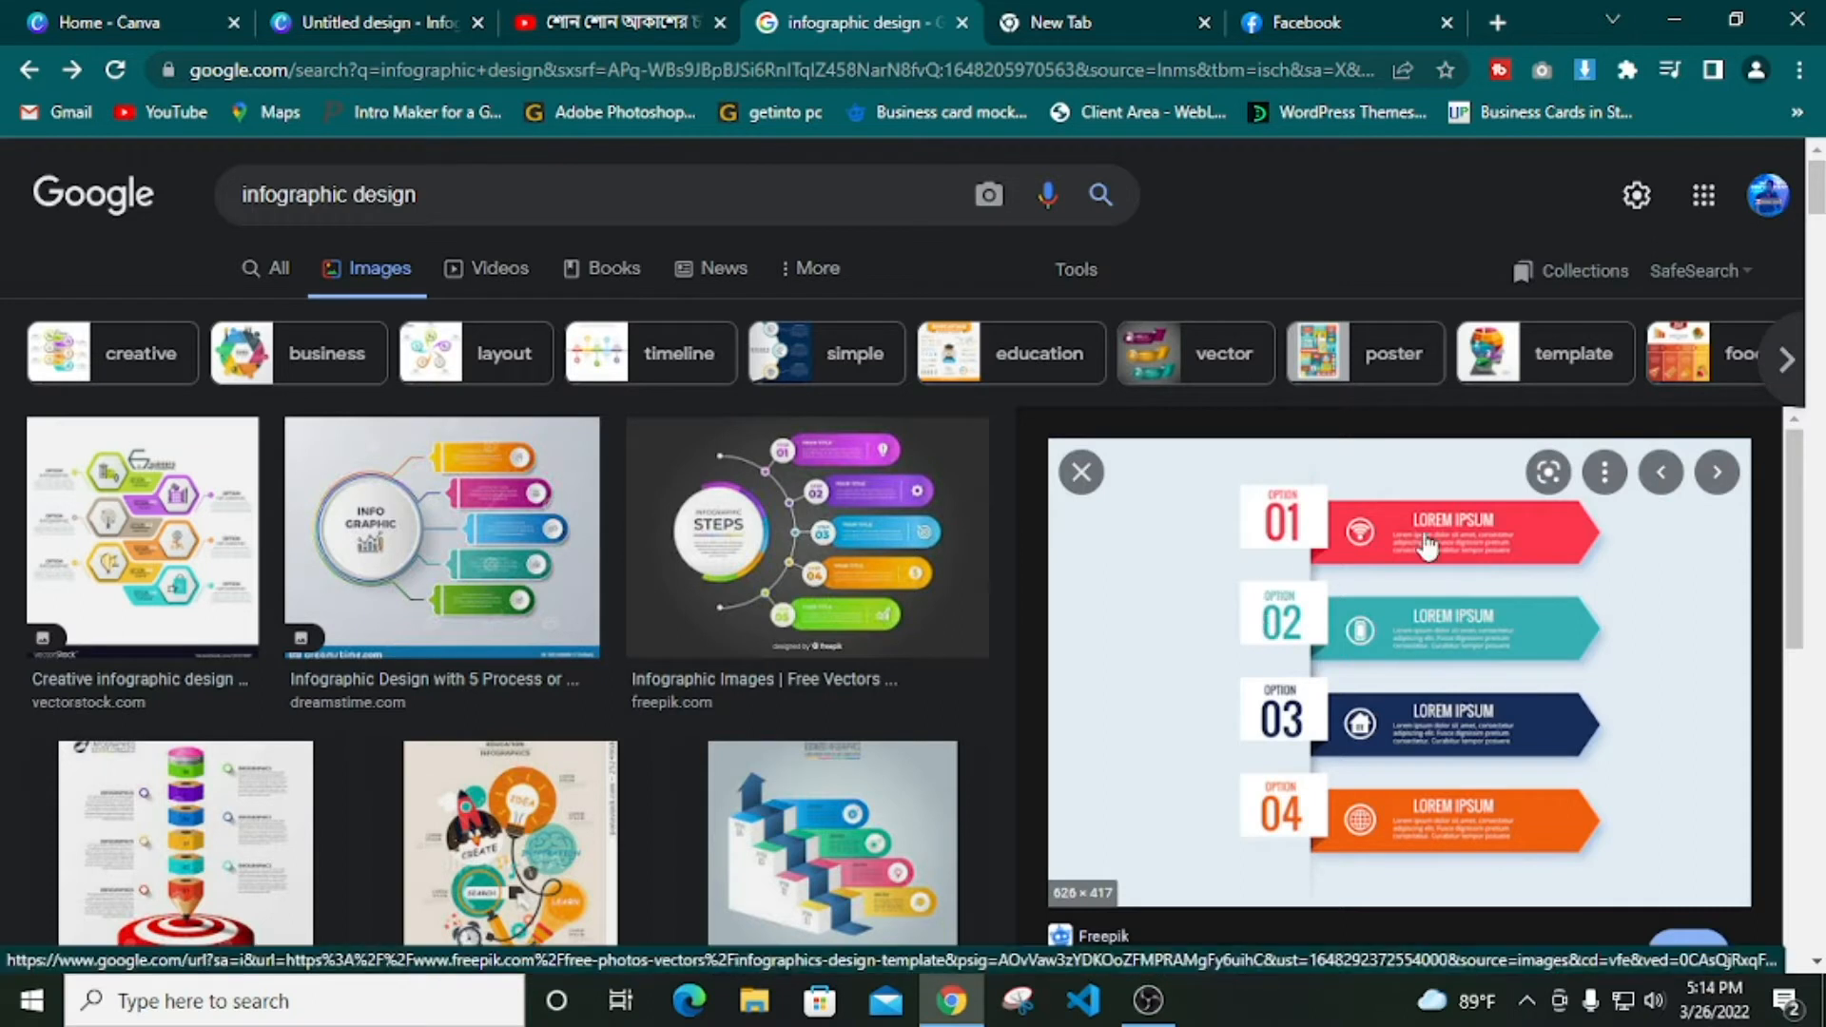
Move the infographic design's browser tab beside the image search tab and return to the reference infographic
left_click_drag(379, 22, 649, 60)
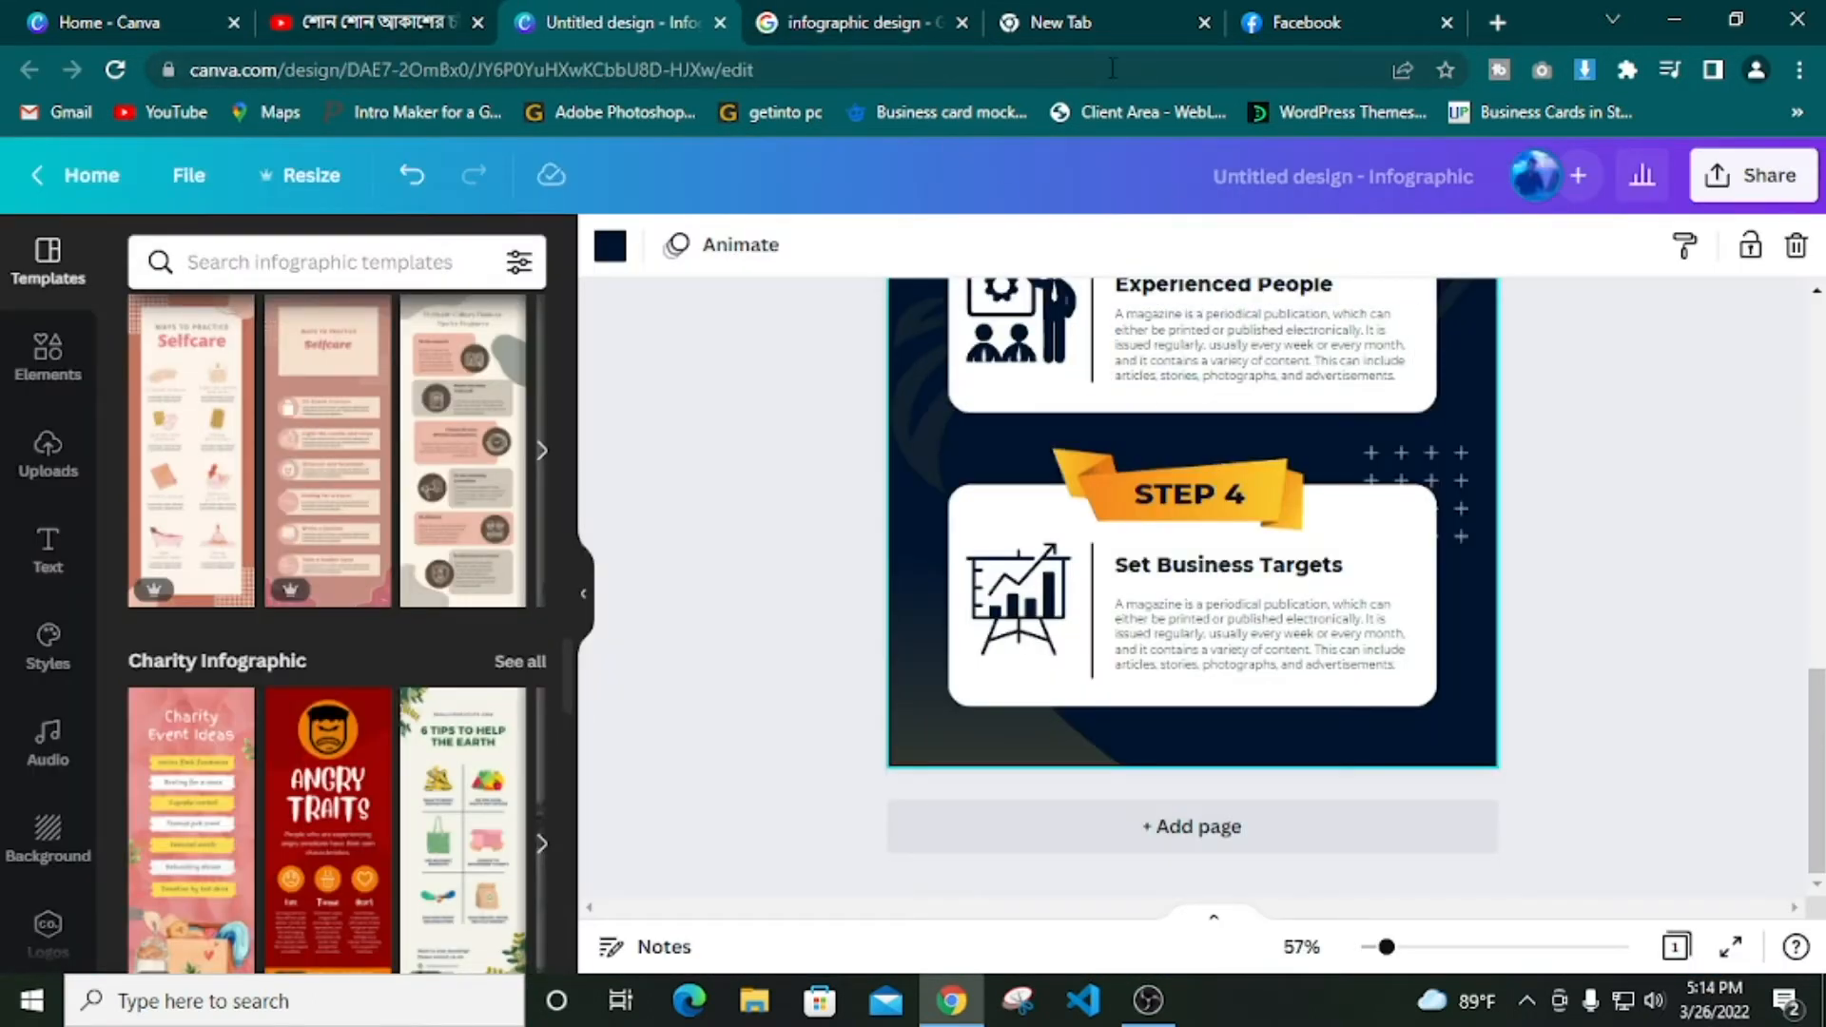
left_click(1081, 26)
left_click(1275, 25)
left_click(860, 19)
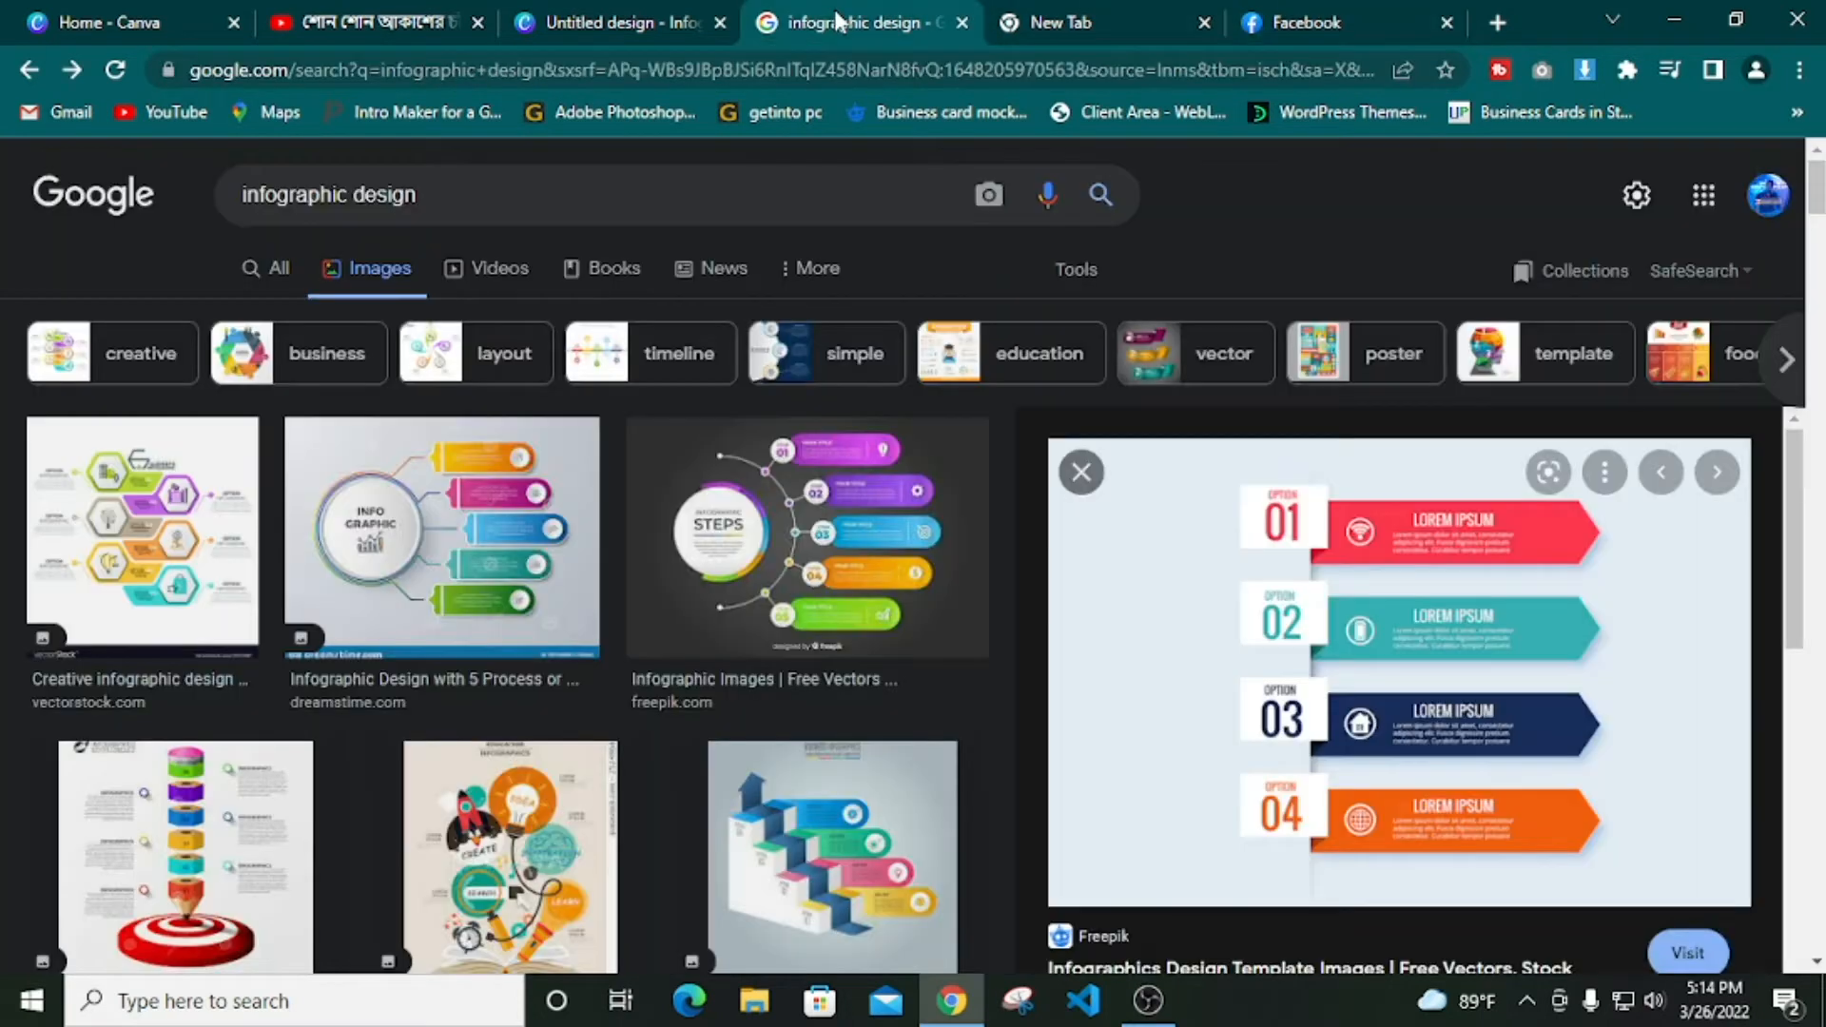
Return to the Canva home page and create a blank Presentation (16:9) design from the presentation types
left_click(591, 13)
left_click(79, 175)
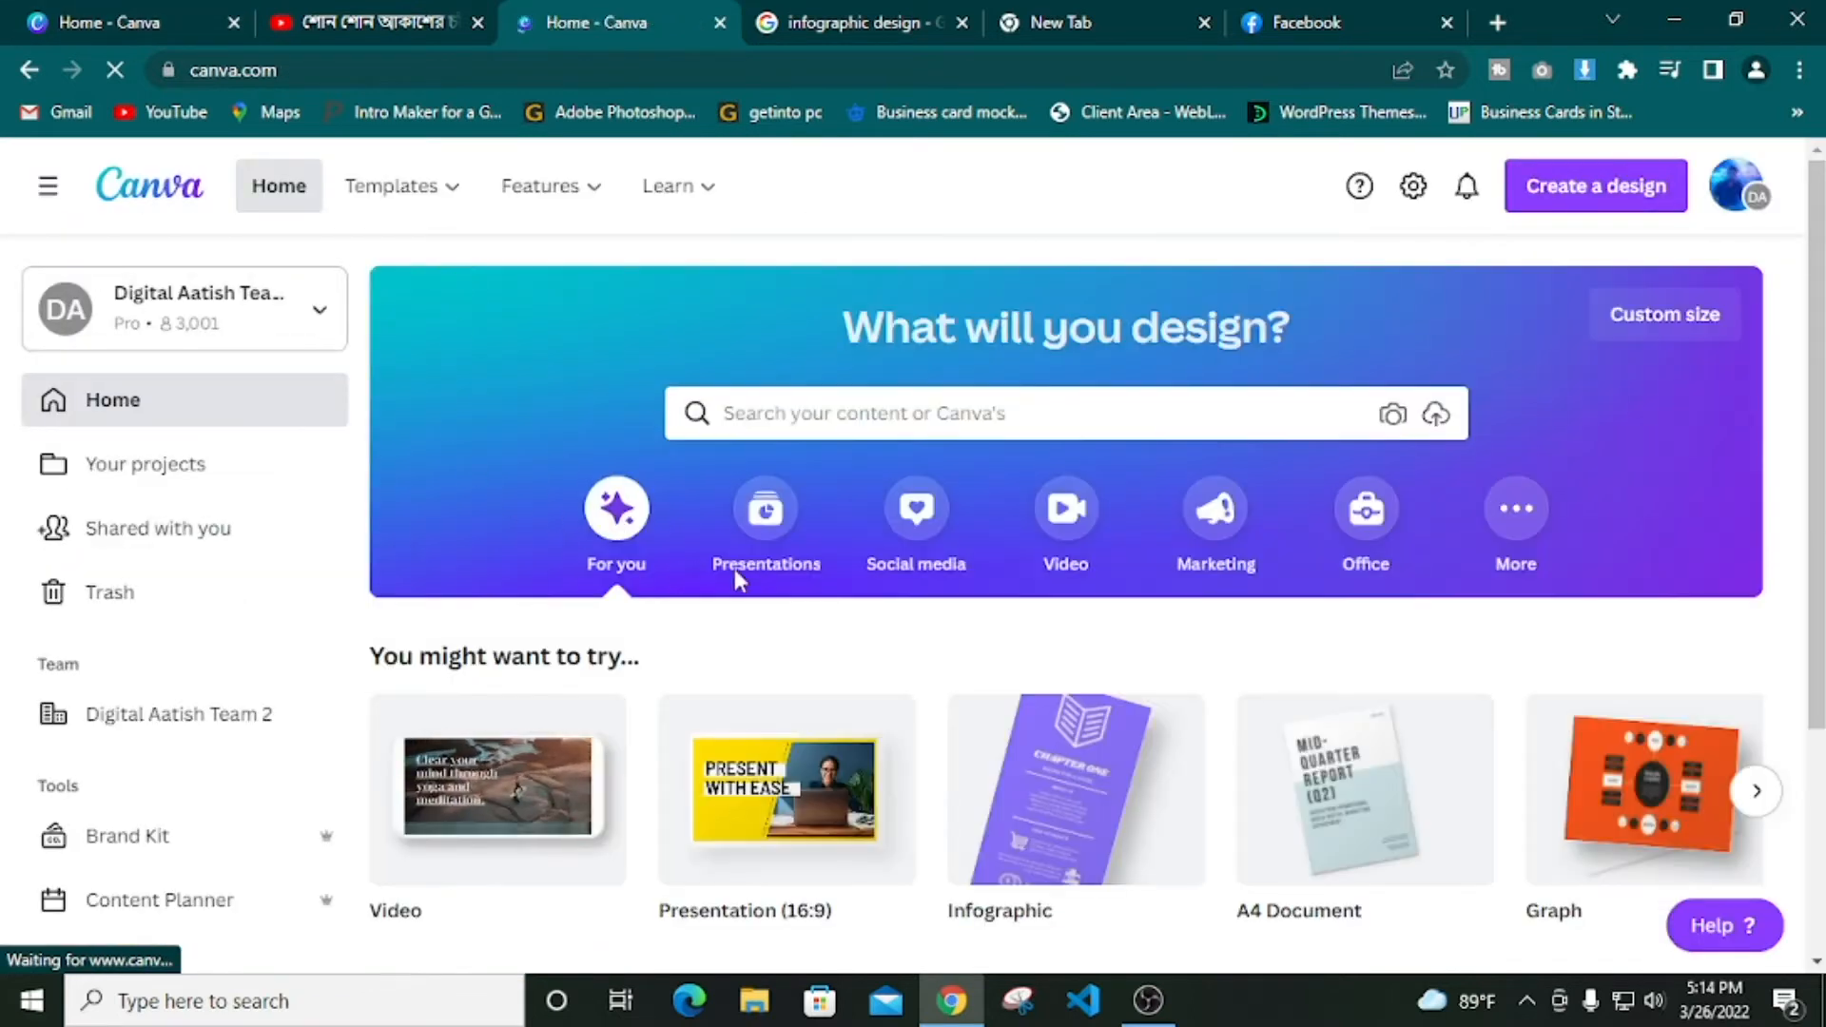
left_click(775, 528)
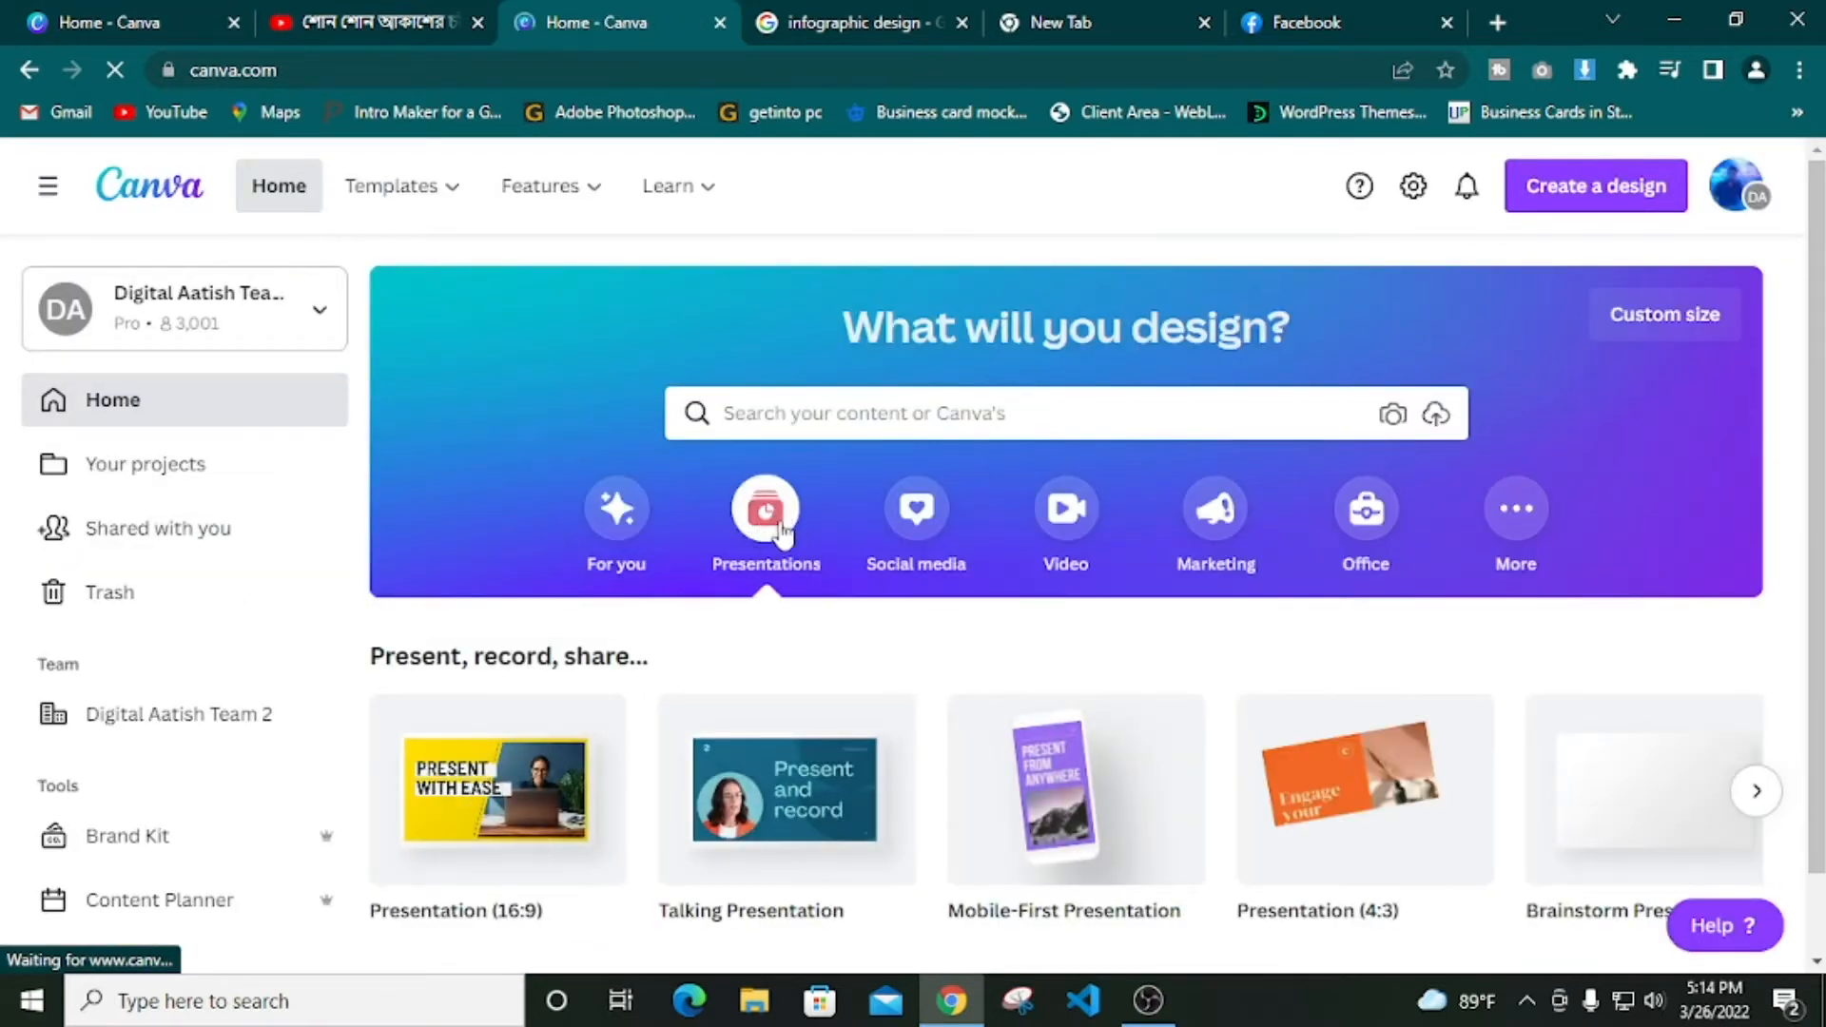
scroll(489, 815, "down", 1)
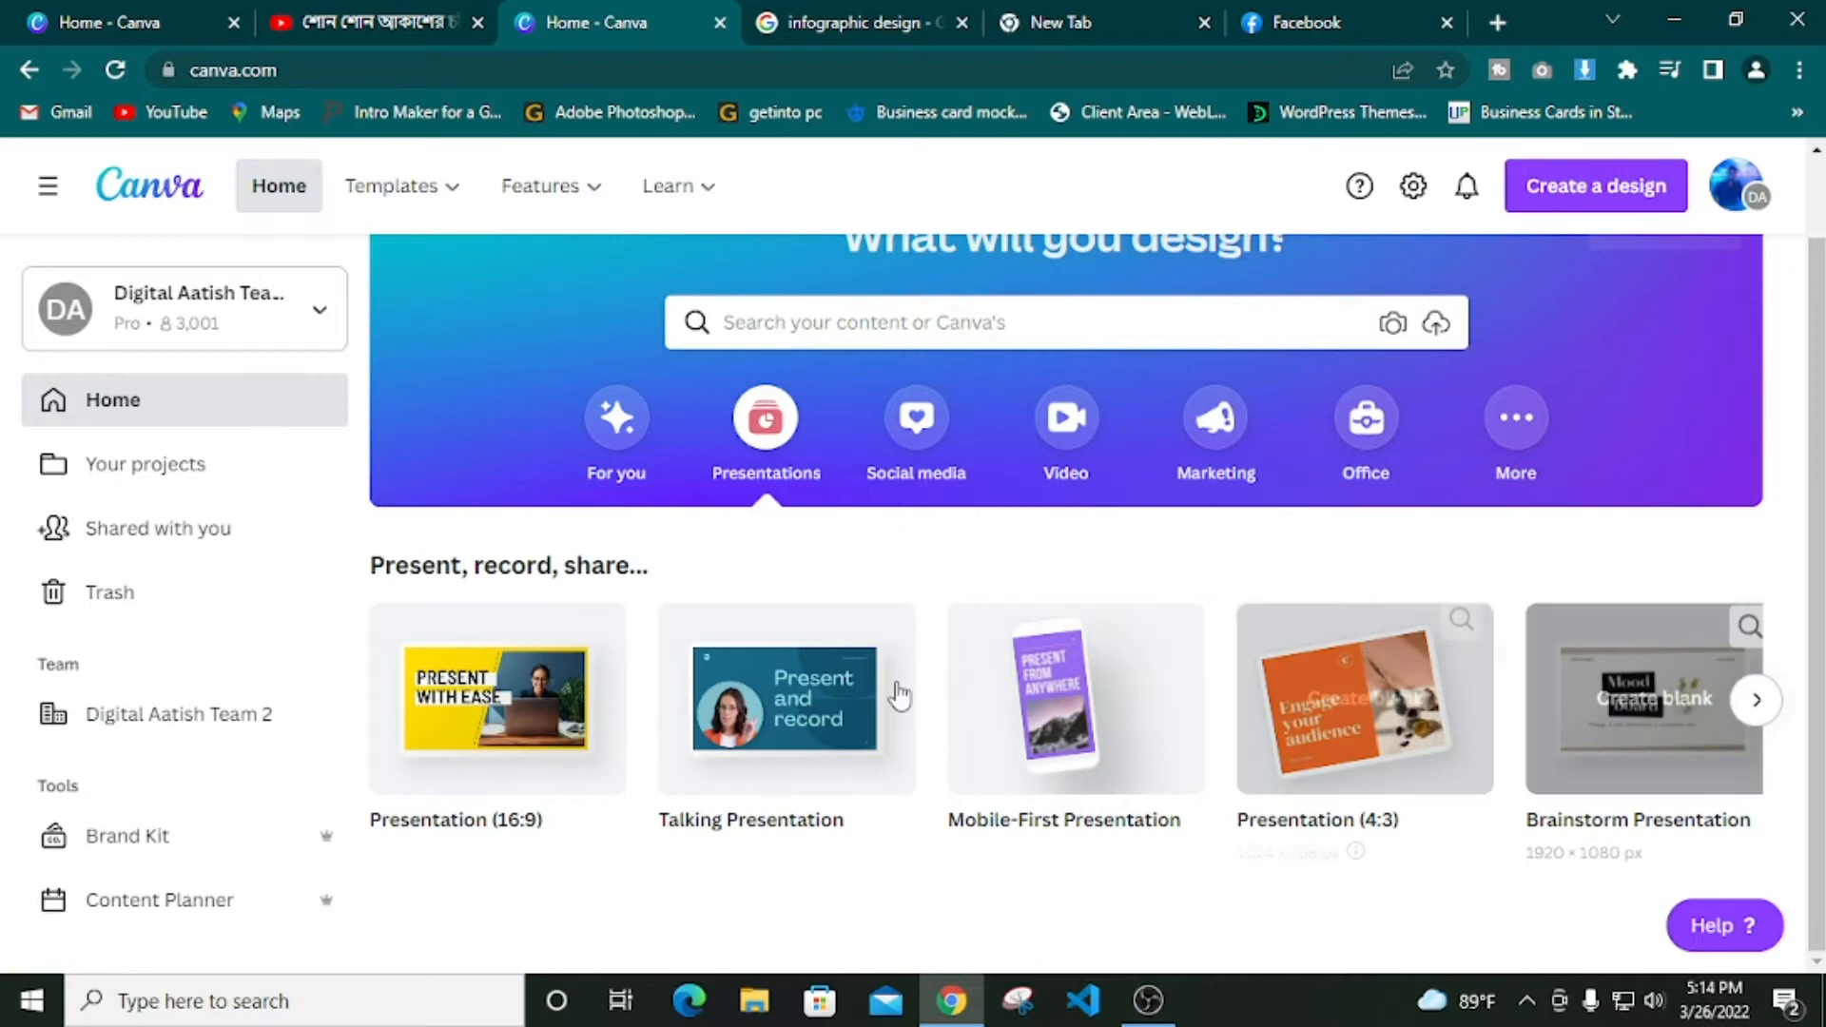
left_click(481, 699)
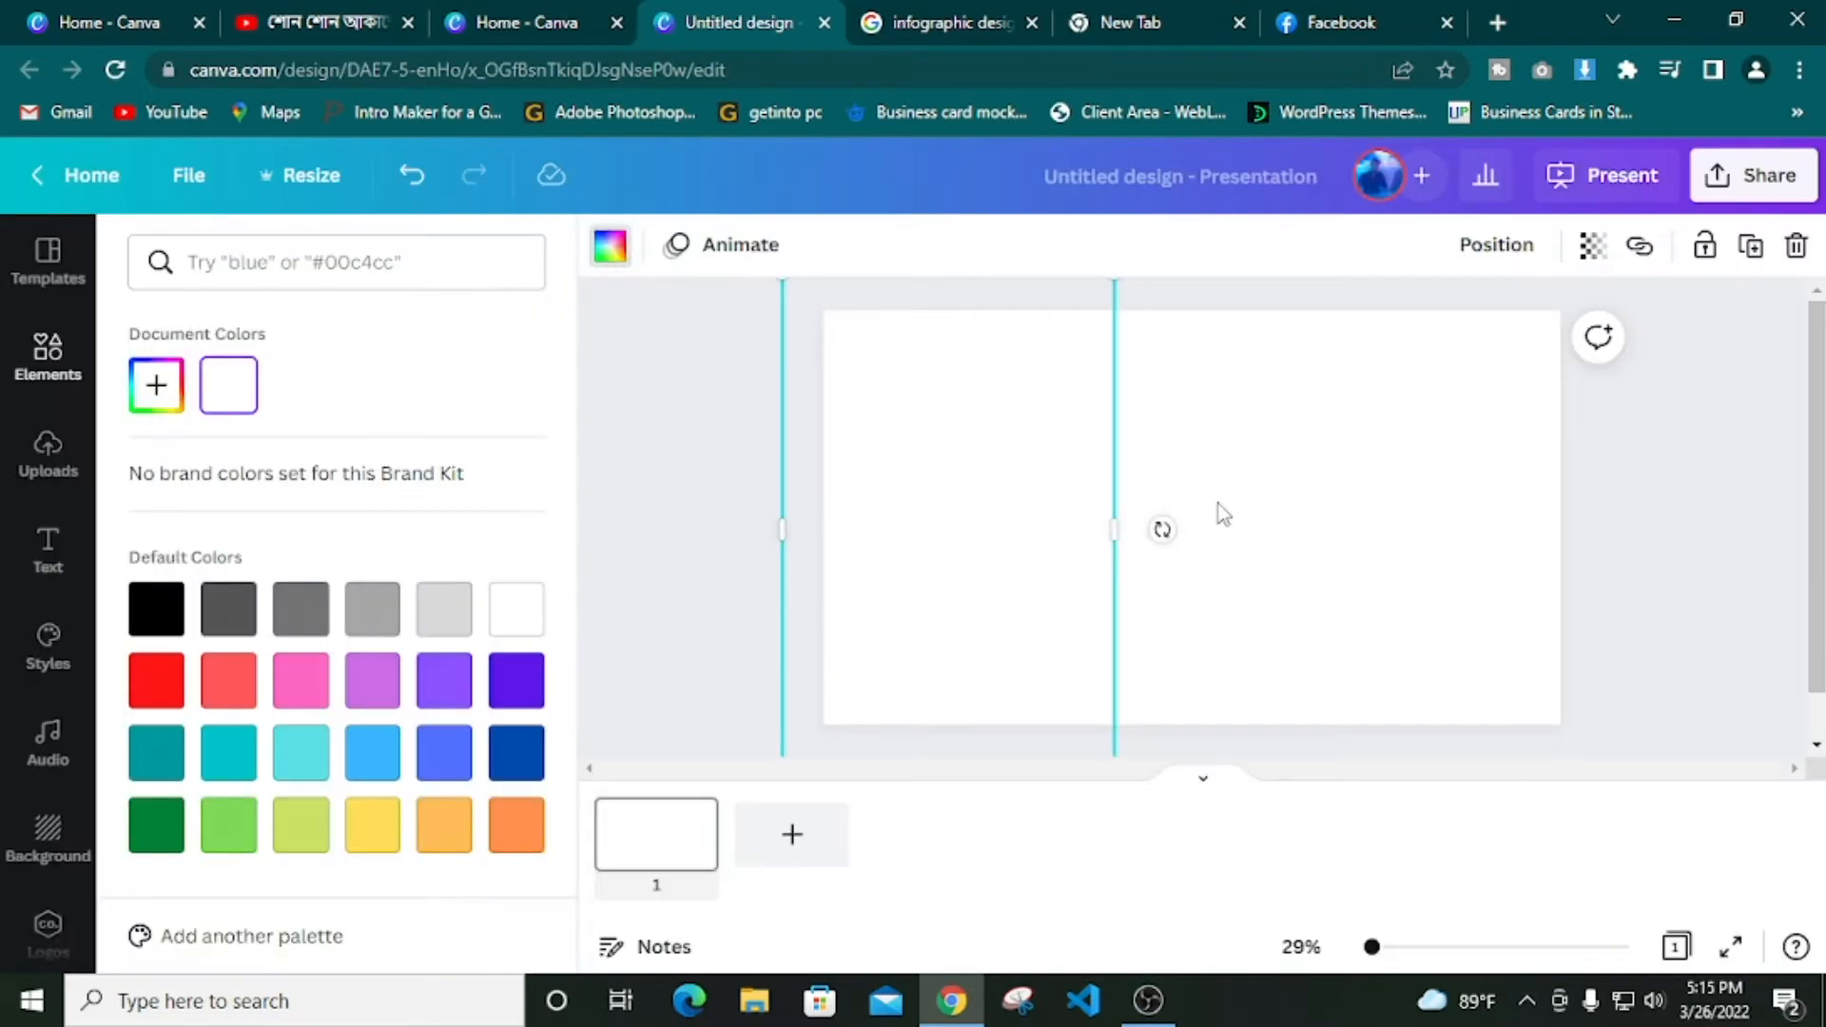
Narrow the white shape from its right edge to cover just over the left third of the slide, and check the reference infographic
left_click(1231, 495)
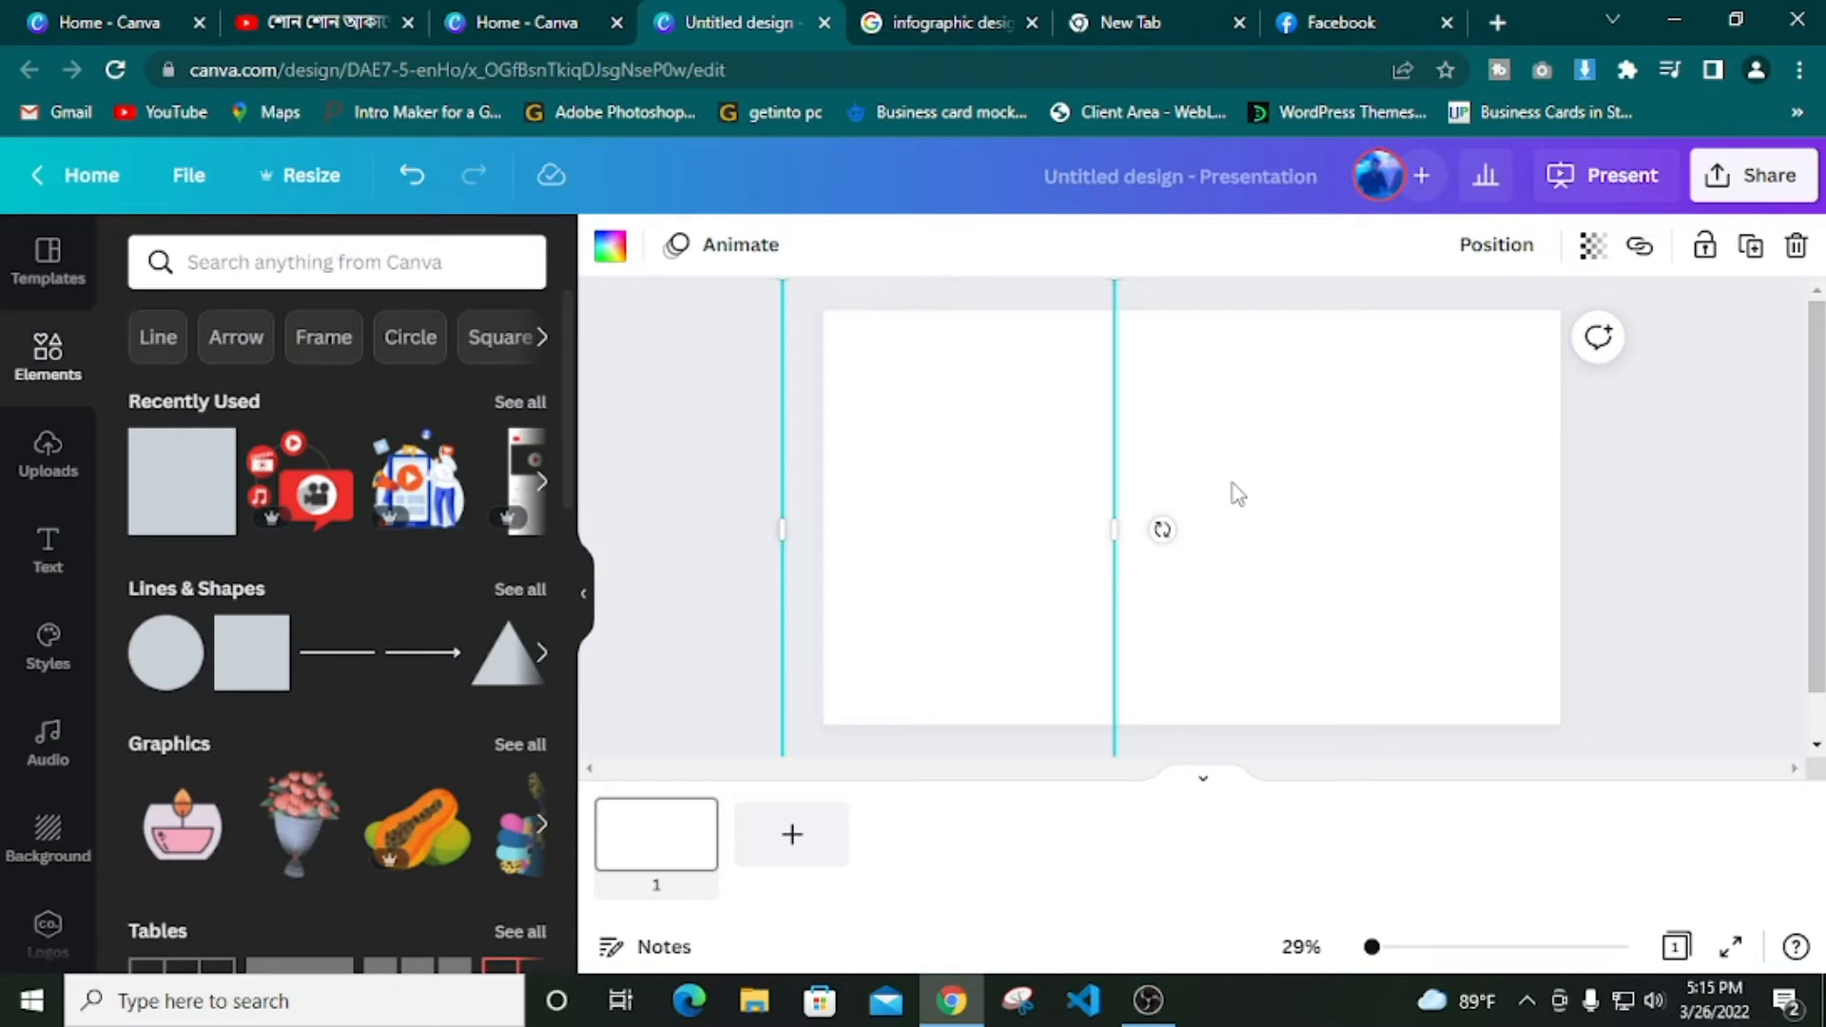
mouse_move(1119, 537)
left_mouse_down()
mouse_move(998, 522)
mouse_move(1088, 538)
left_mouse_up()
left_click(959, 14)
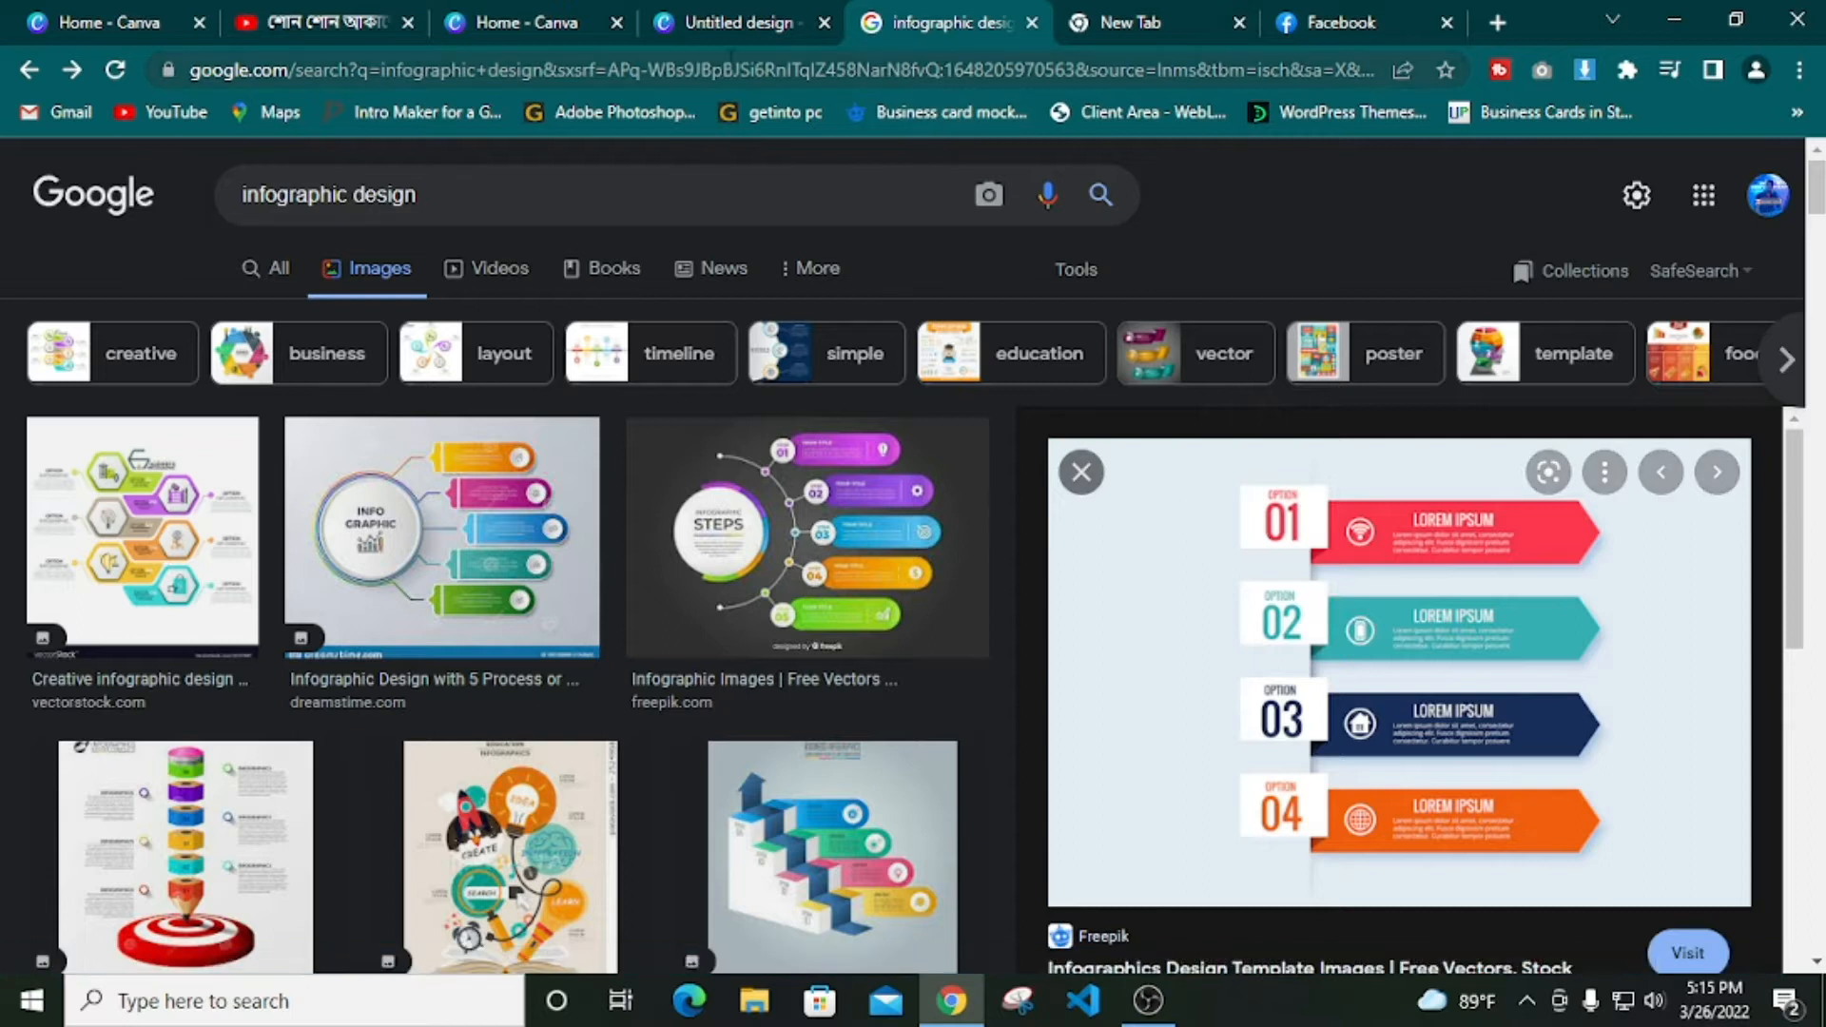
left_click(710, 21)
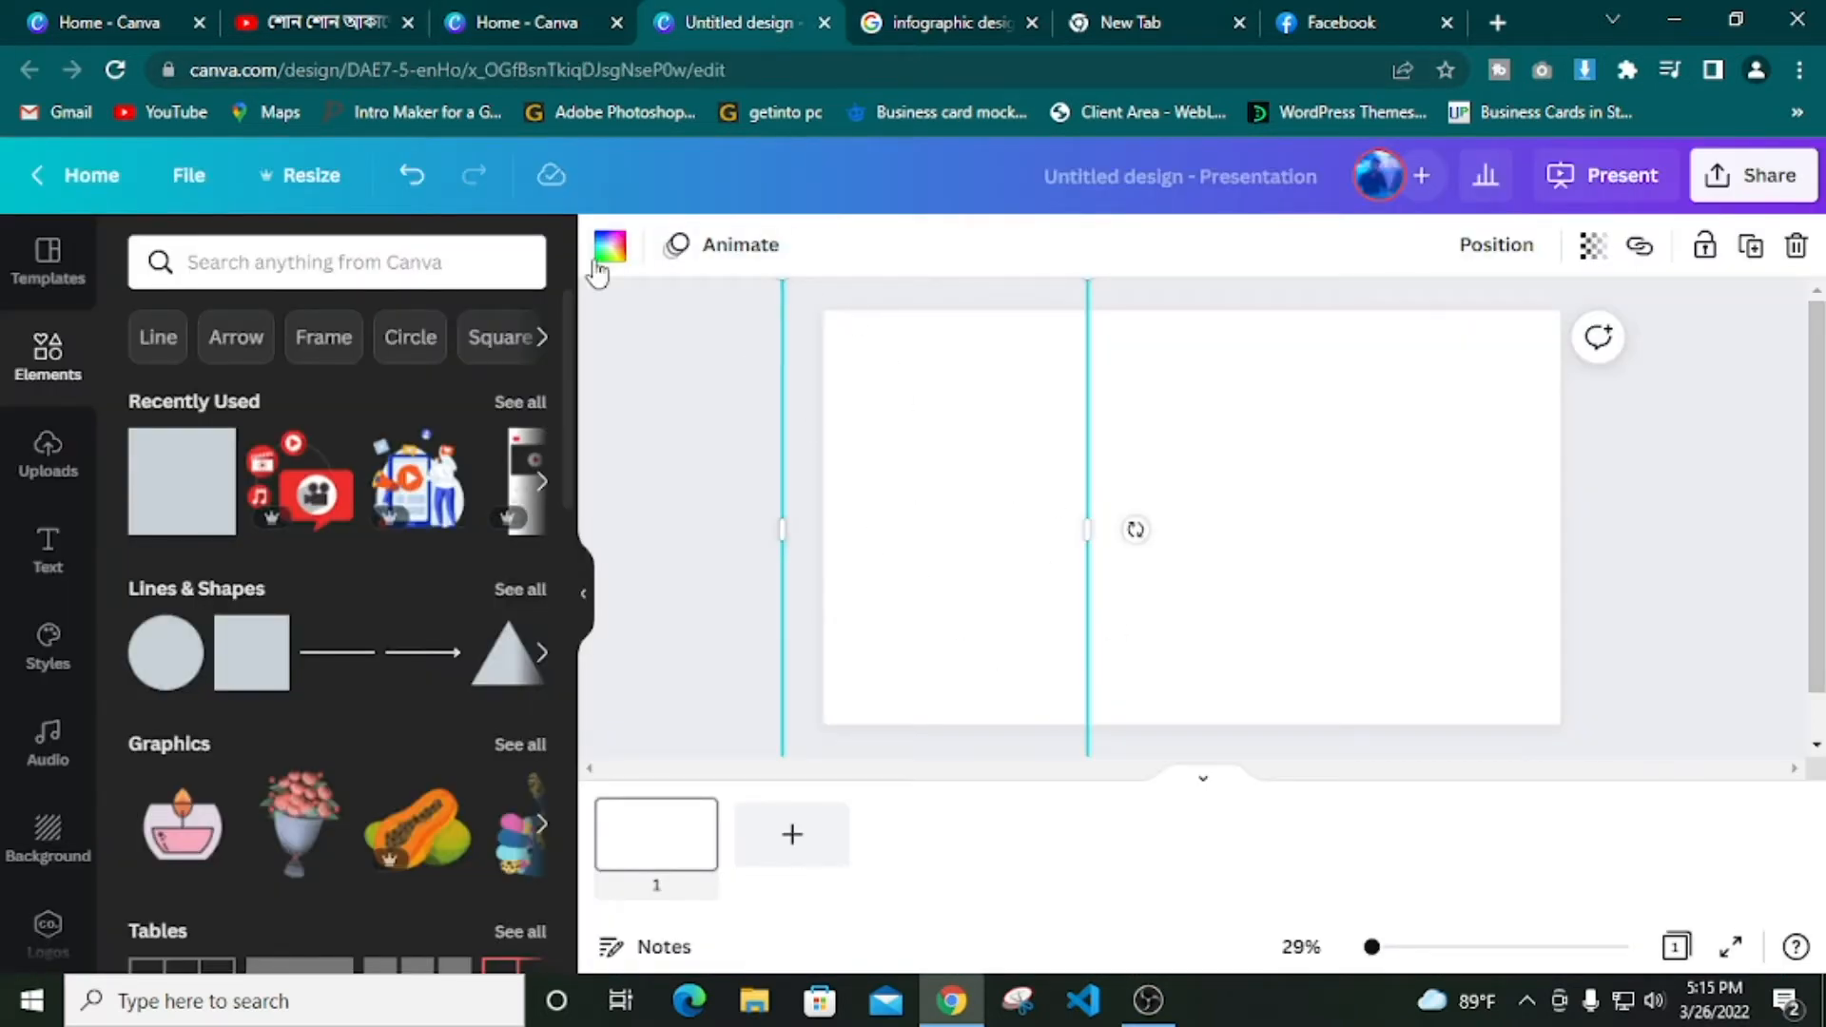
Set the slide background to black, and select the white shape on the slide's left part
left_click(1246, 416)
left_click(611, 249)
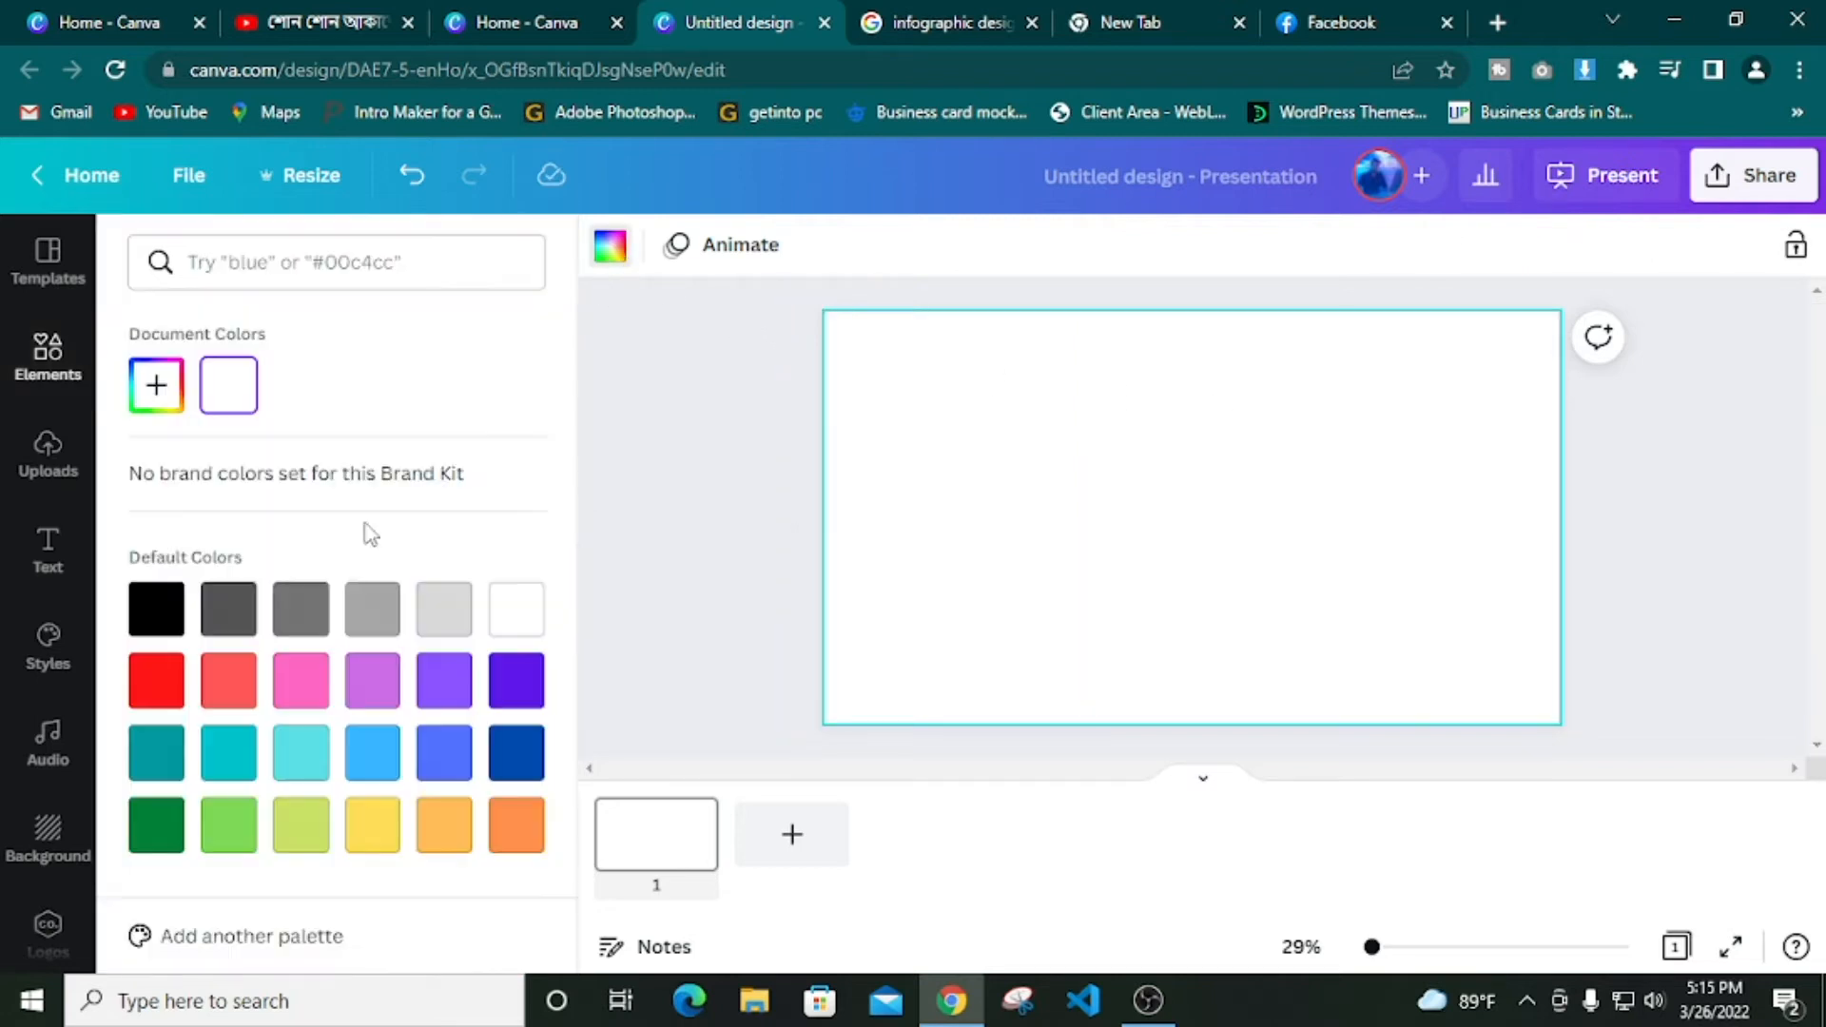
left_click(154, 607)
left_click(979, 595)
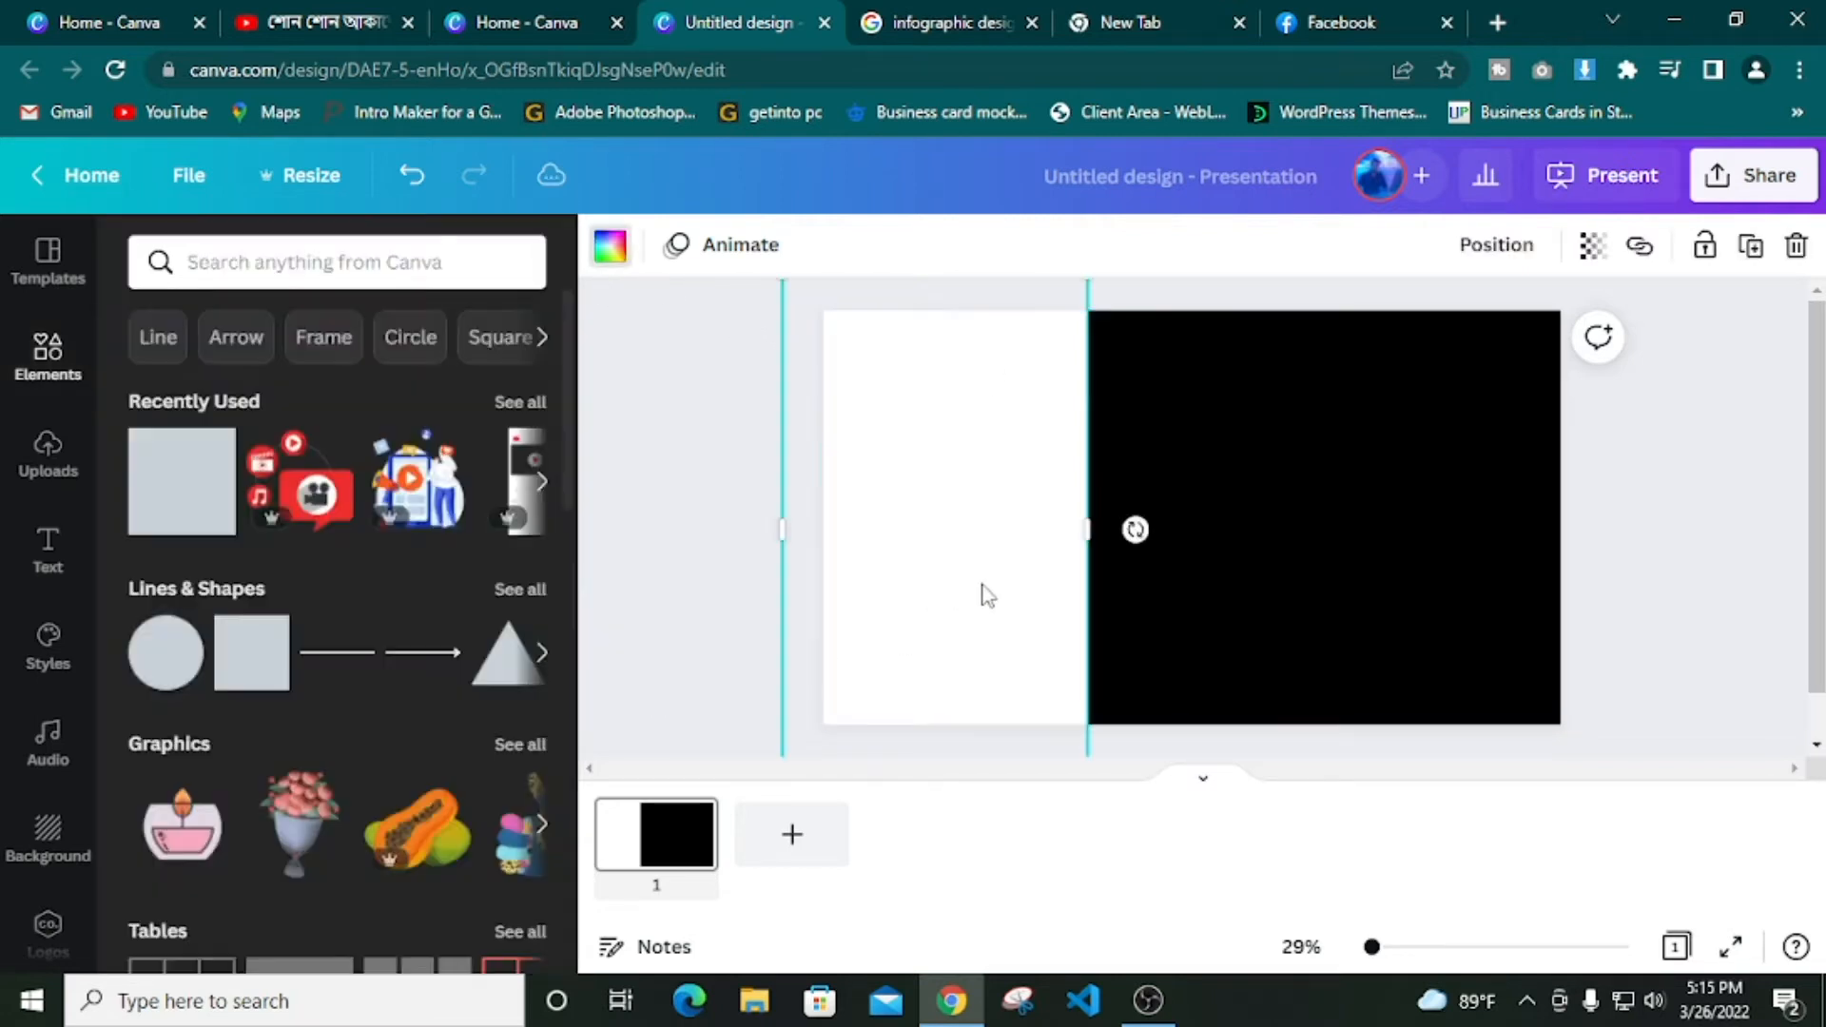
Recolour both the shape on the slide's left part and the slide background red
left_click(611, 249)
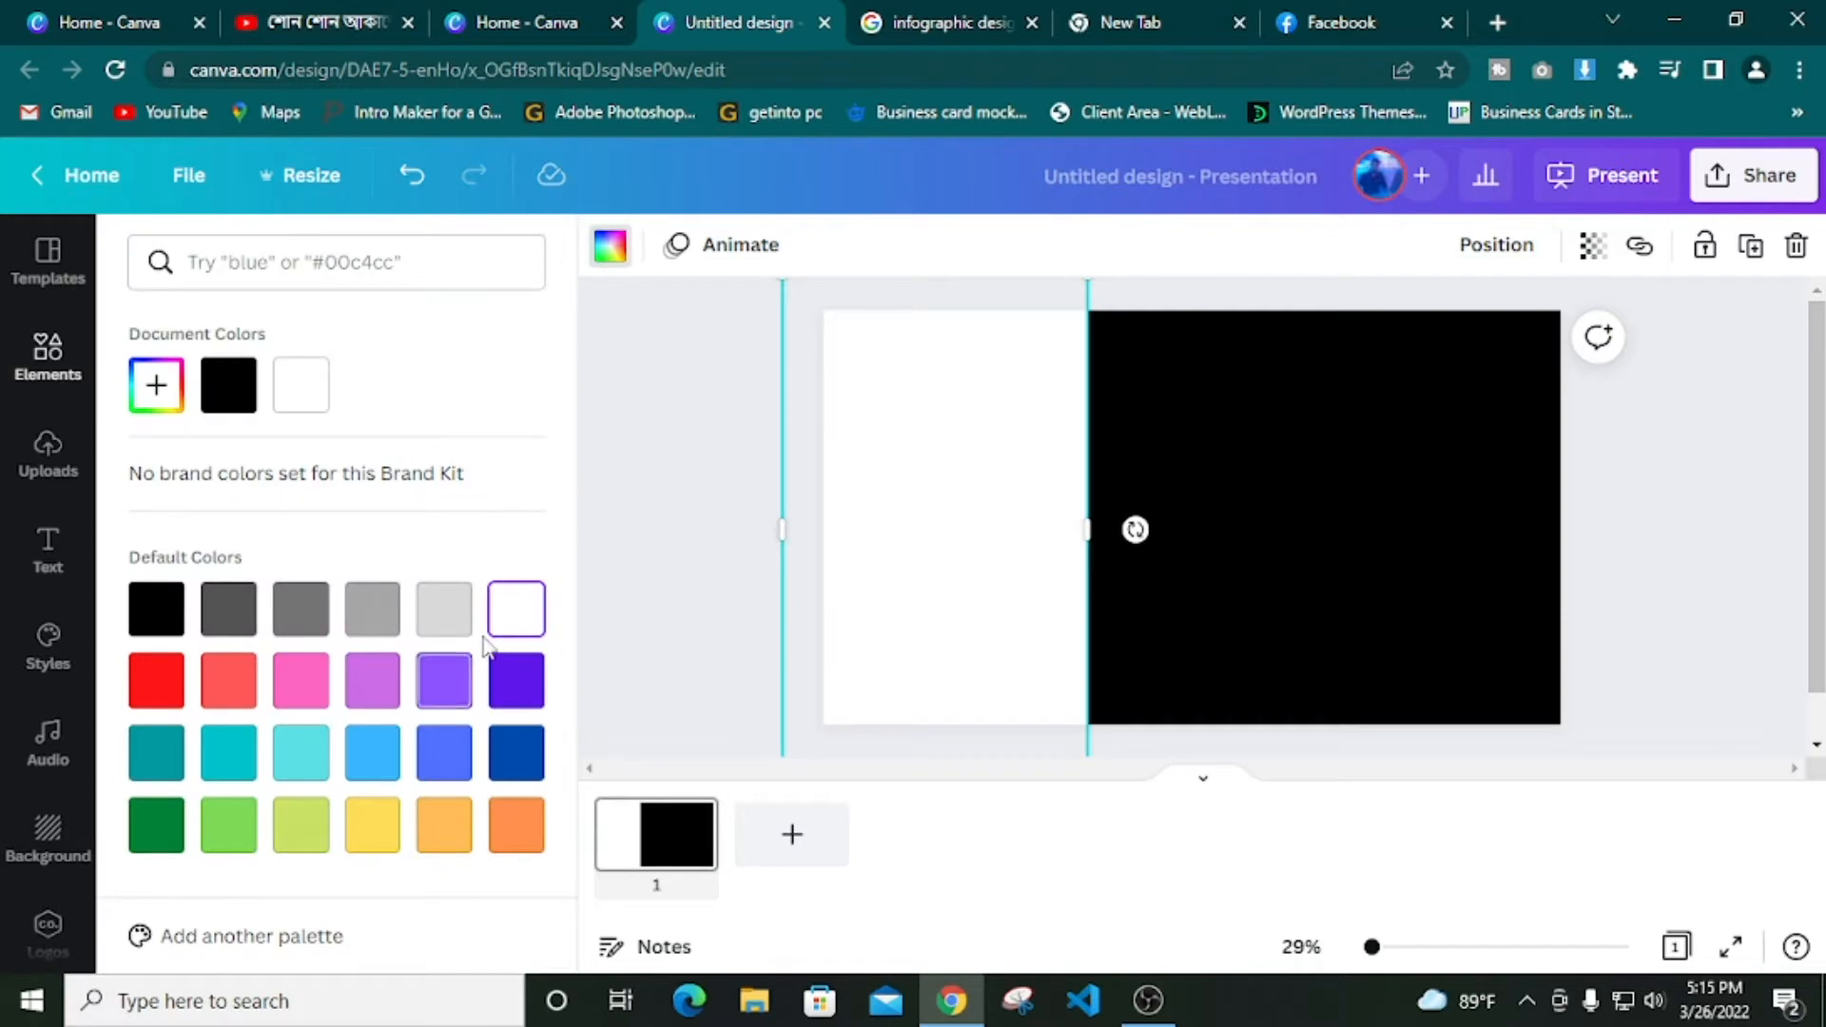
left_click(169, 702)
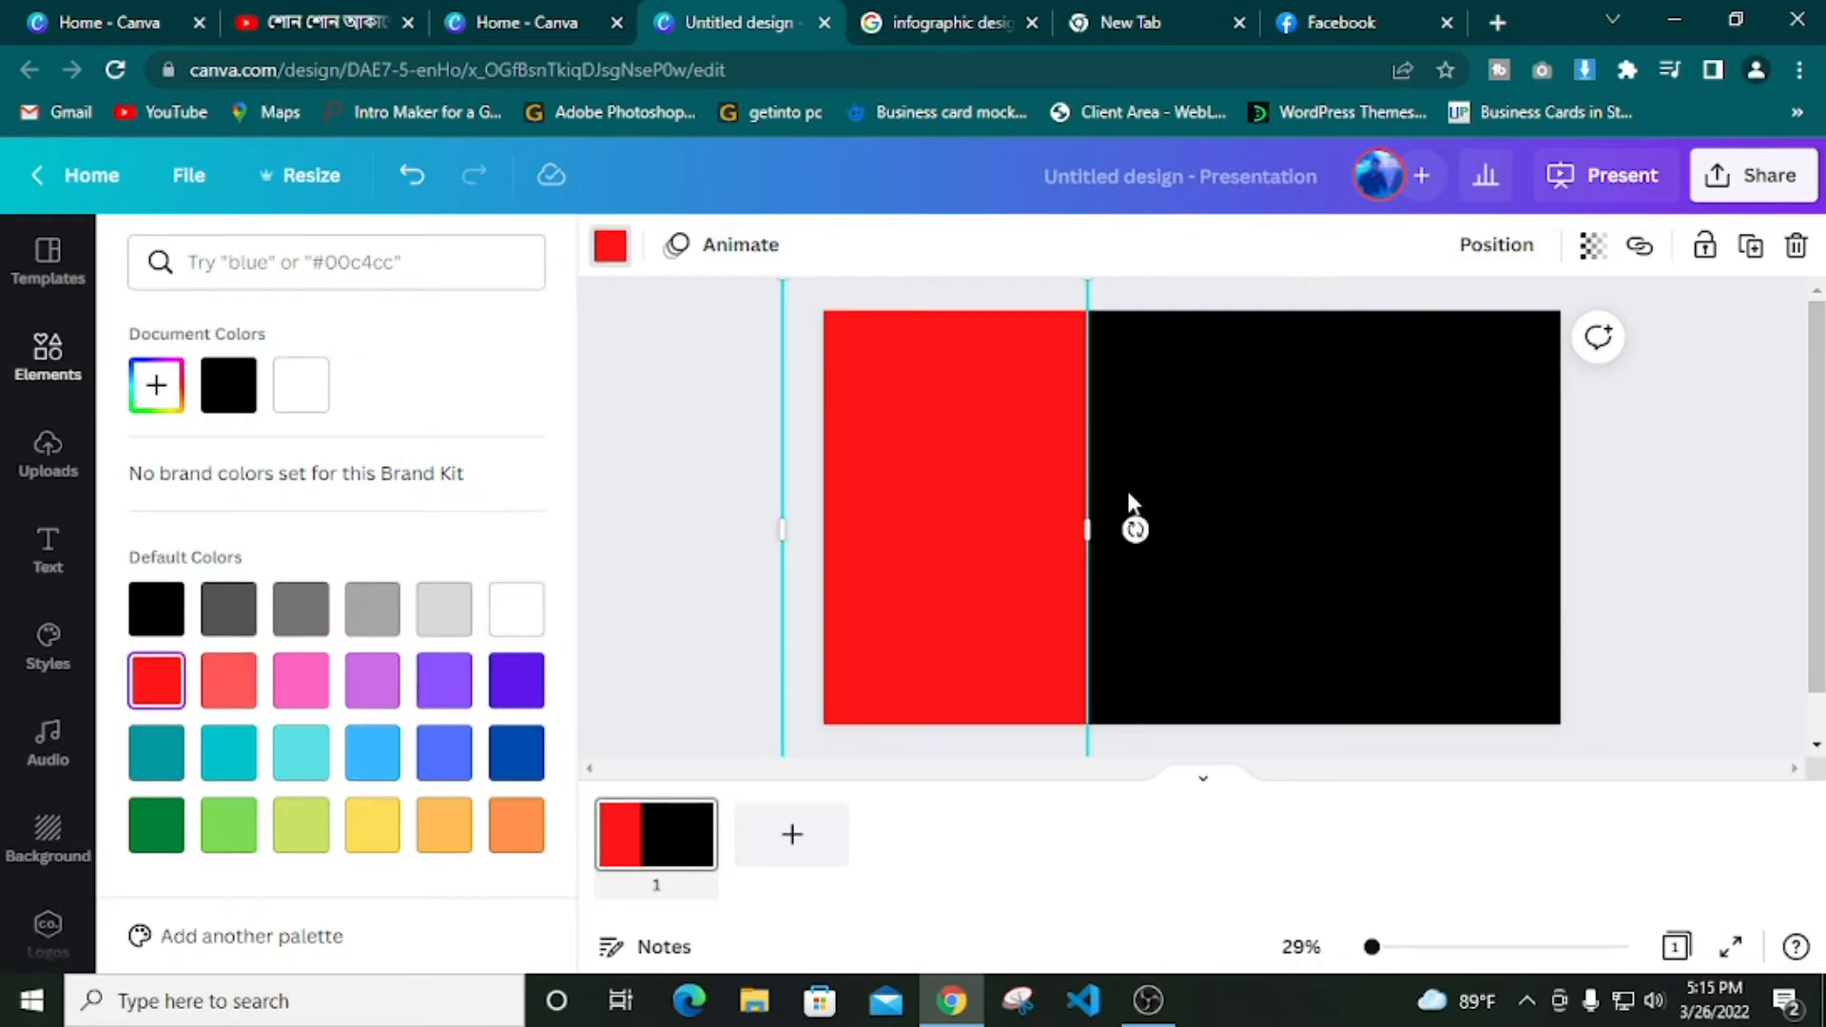
left_click(1274, 415)
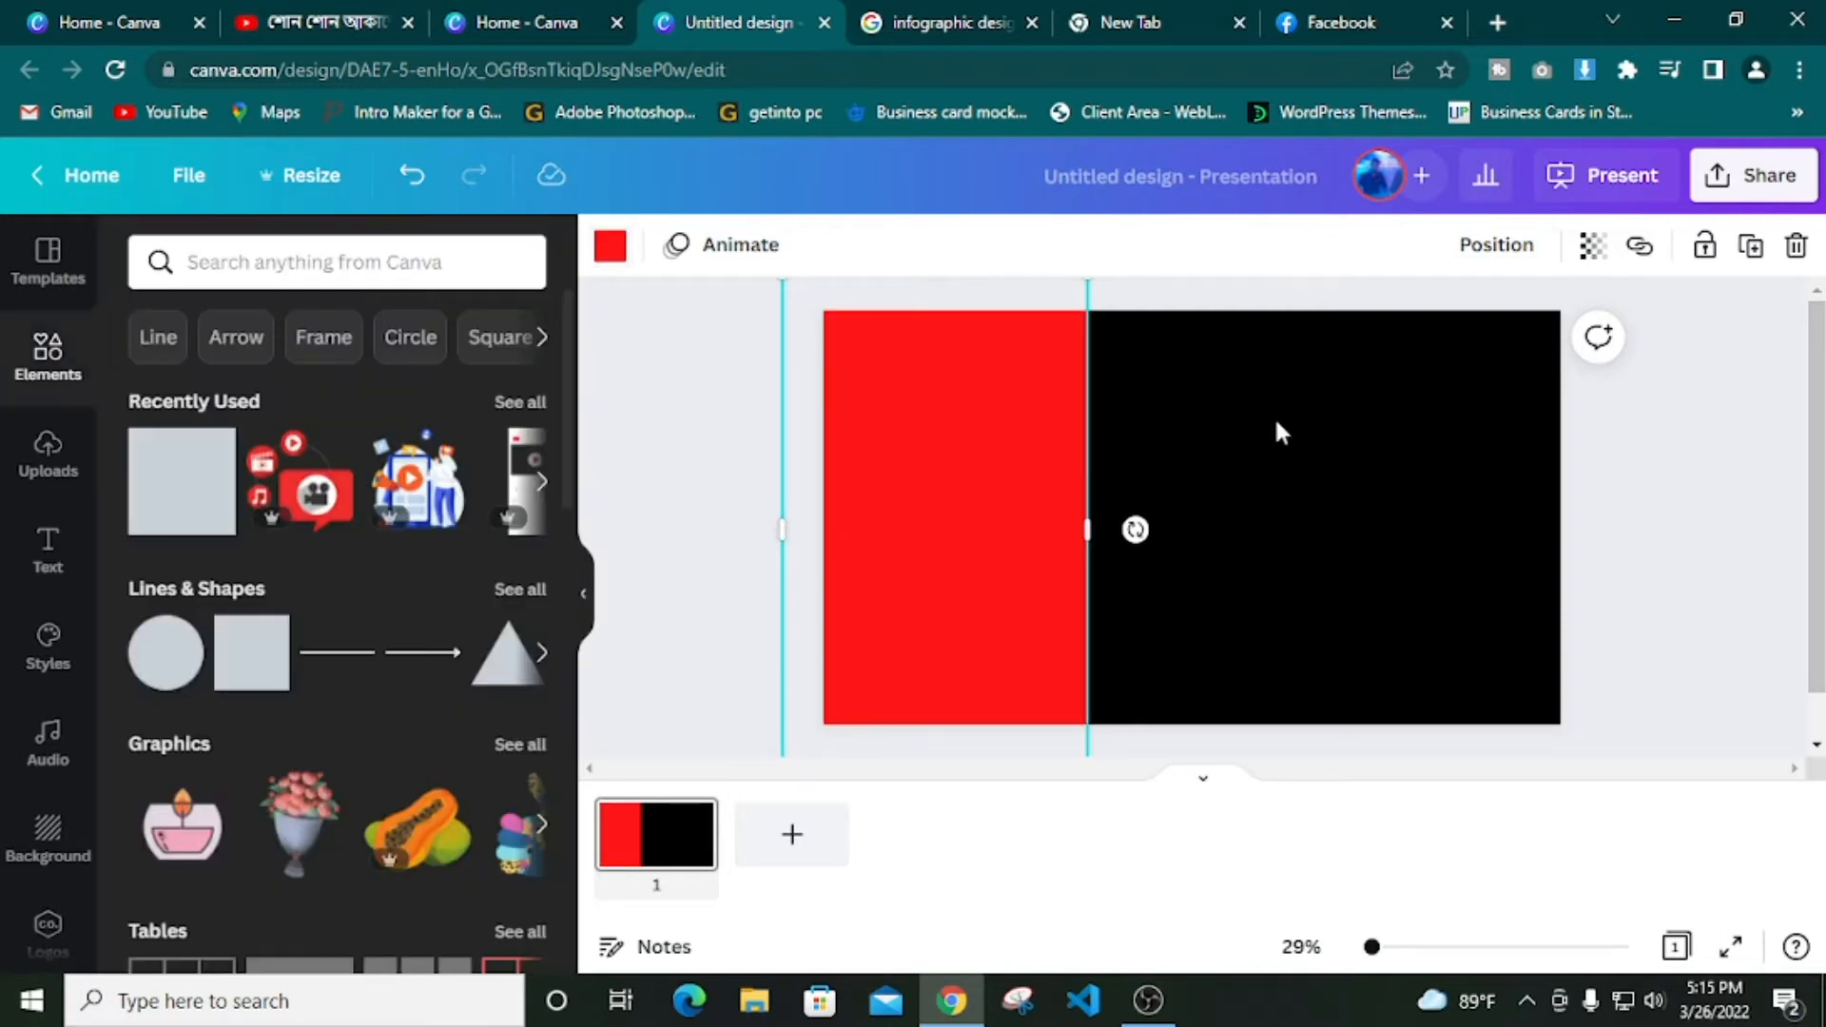
left_click(614, 252)
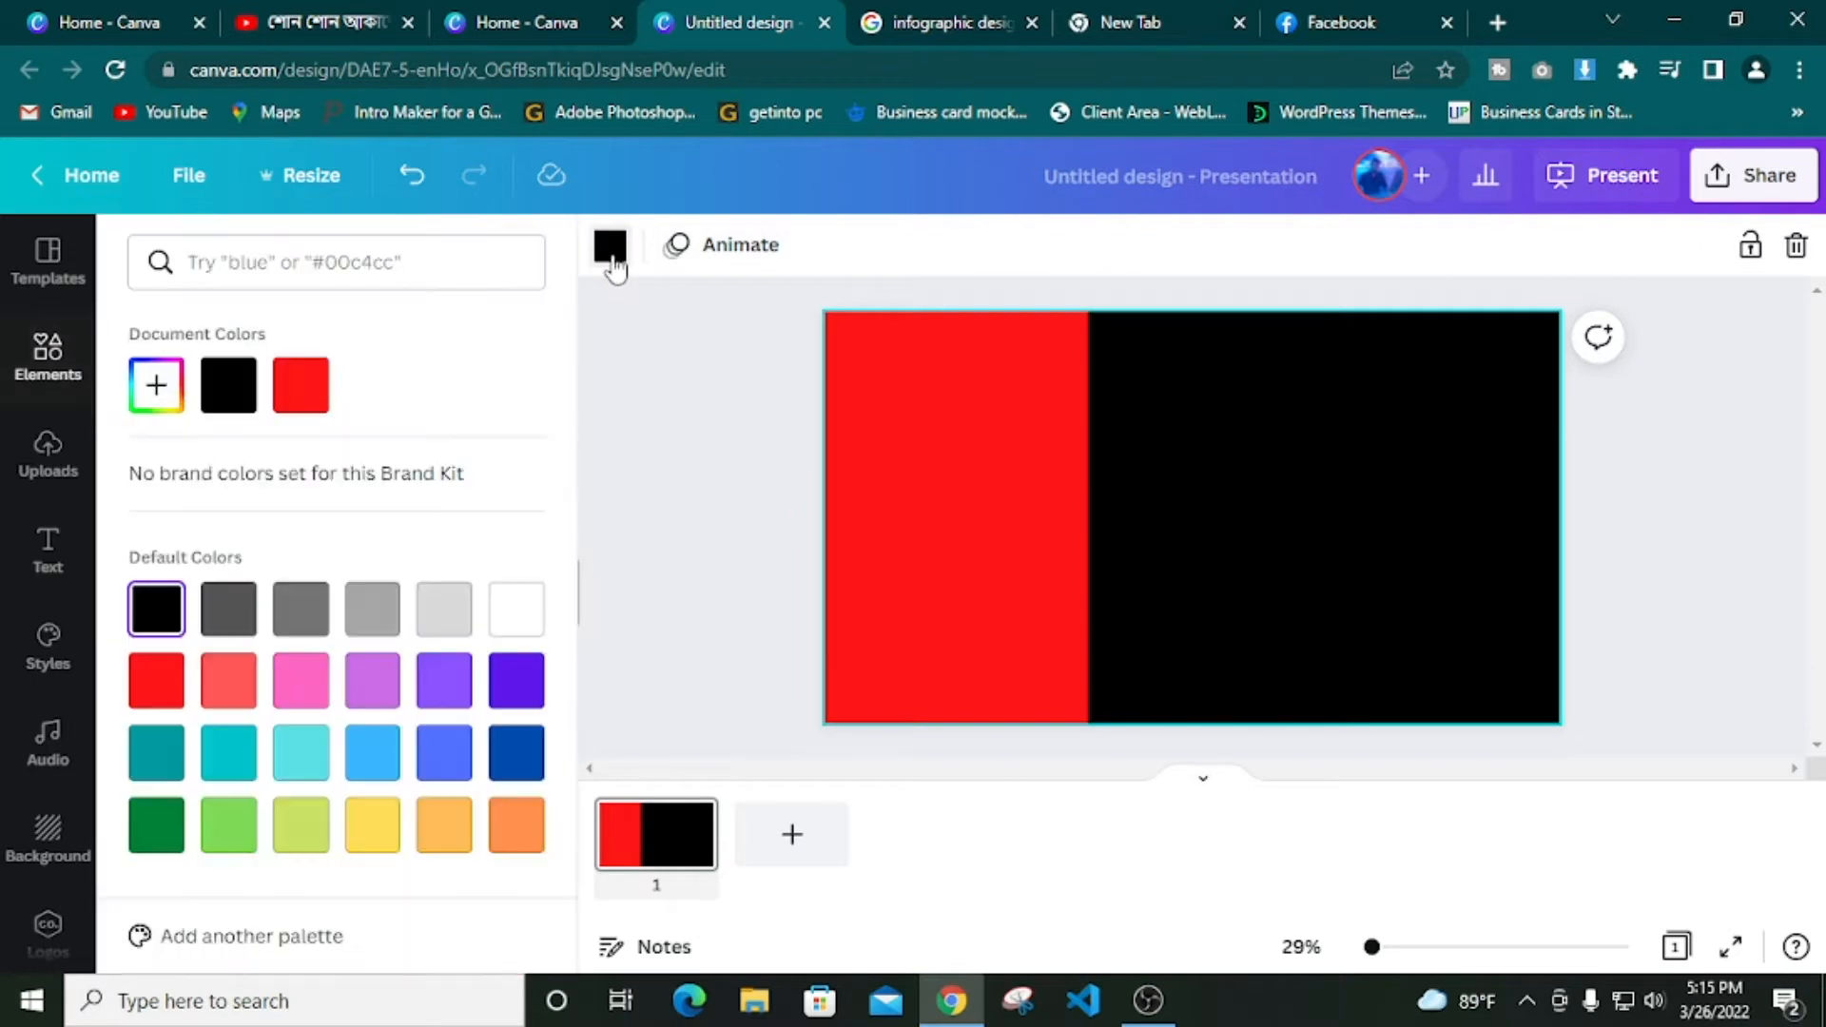
left_click(321, 401)
Set the left shape's colour back to white and move it to the horizontal centre of the slide
left_click(886, 453)
left_click(613, 264)
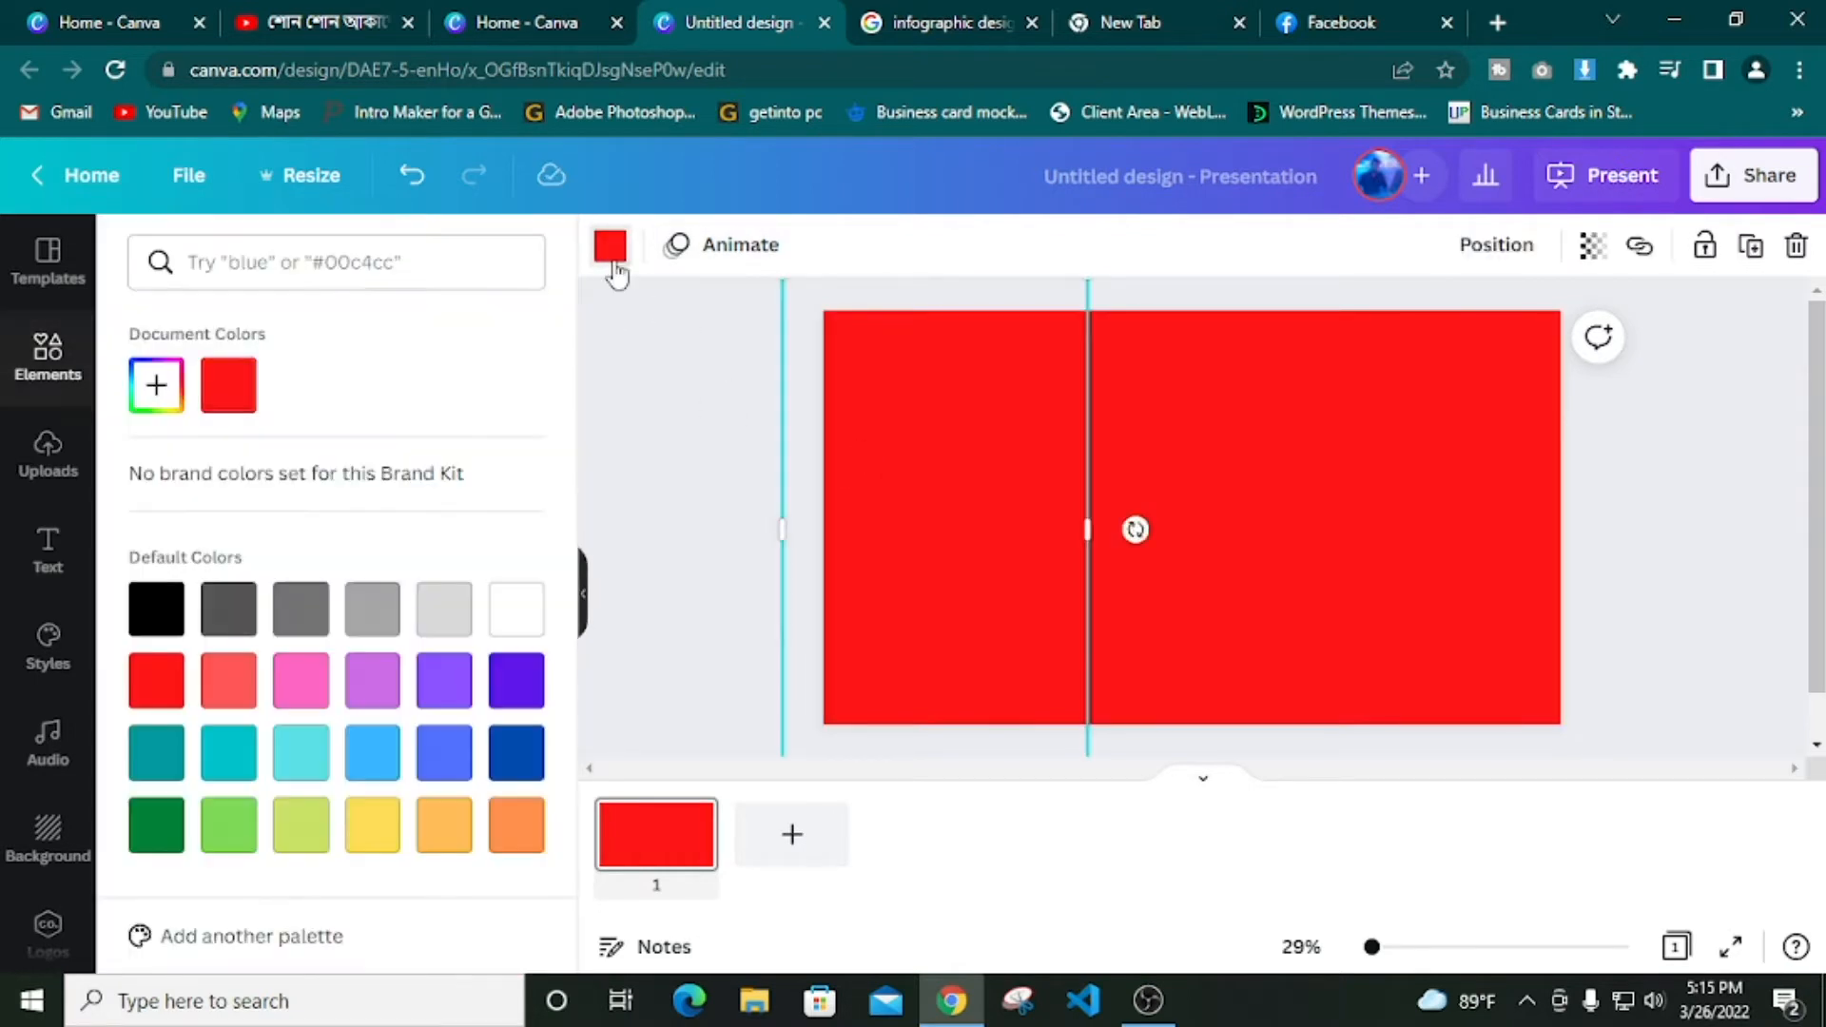
left_click(515, 617)
left_click_drag(989, 590, 1240, 583)
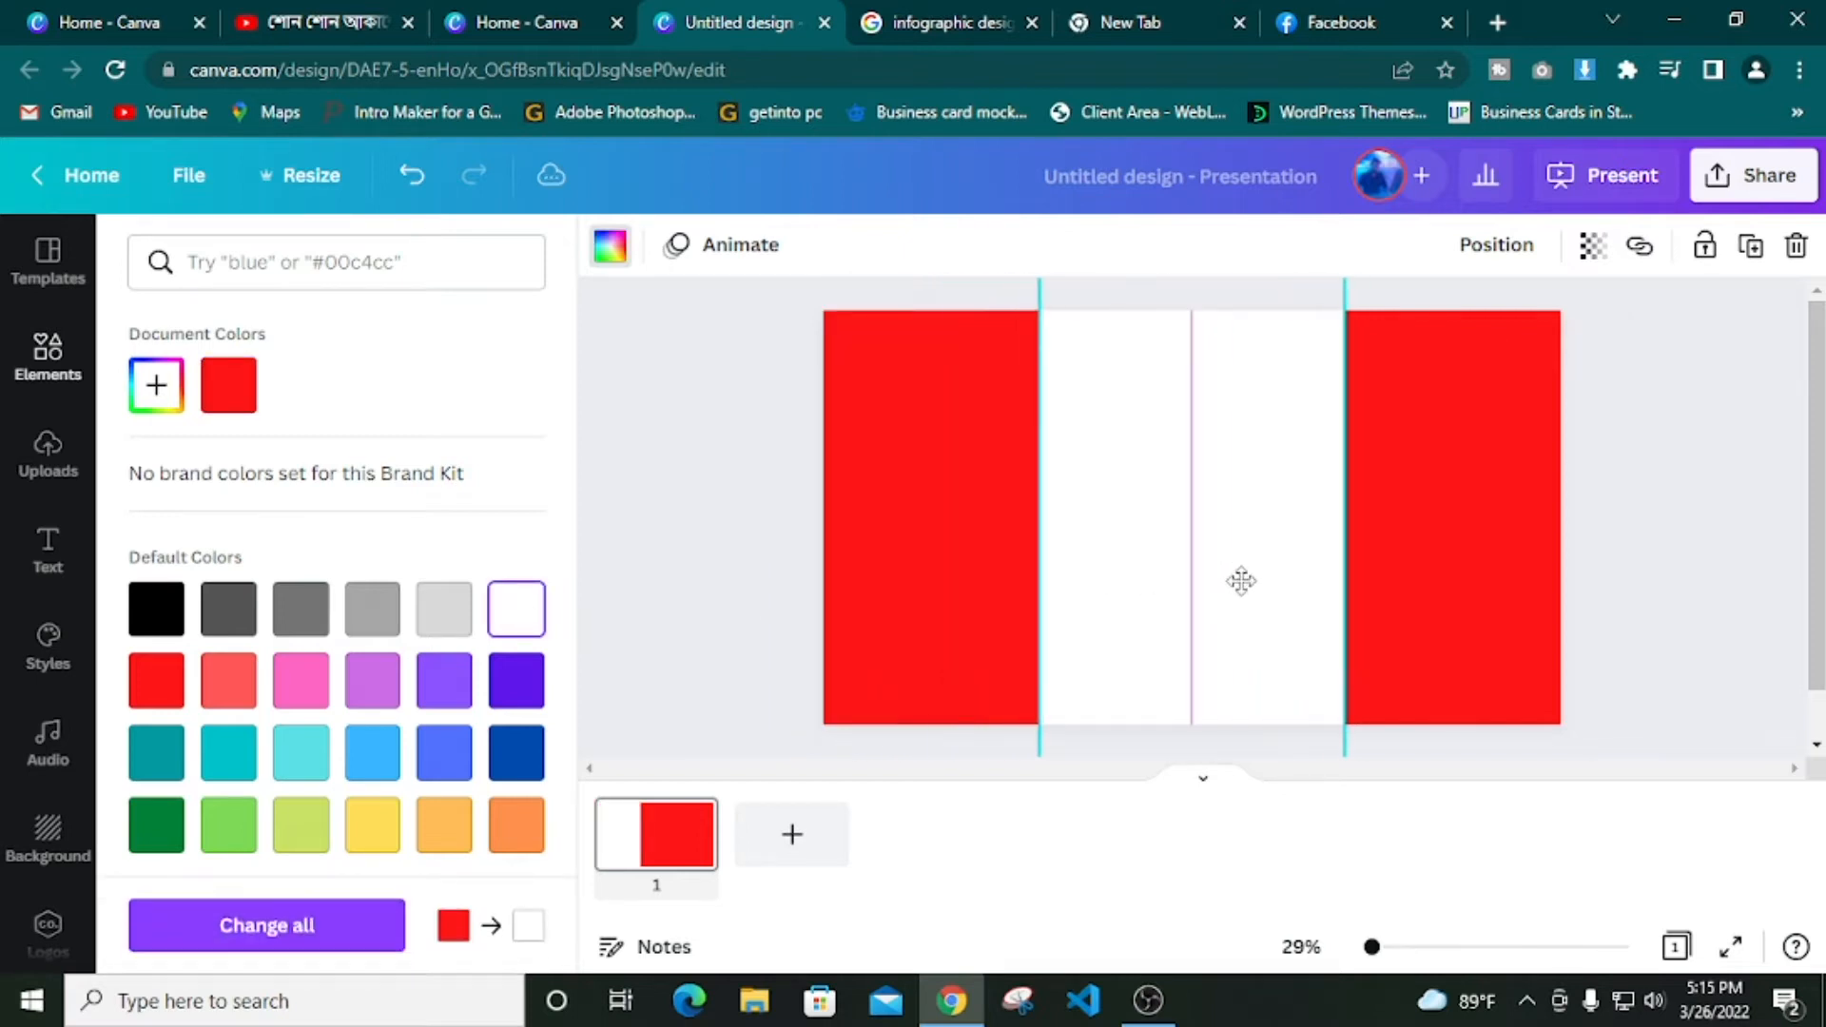
left_click(1482, 595)
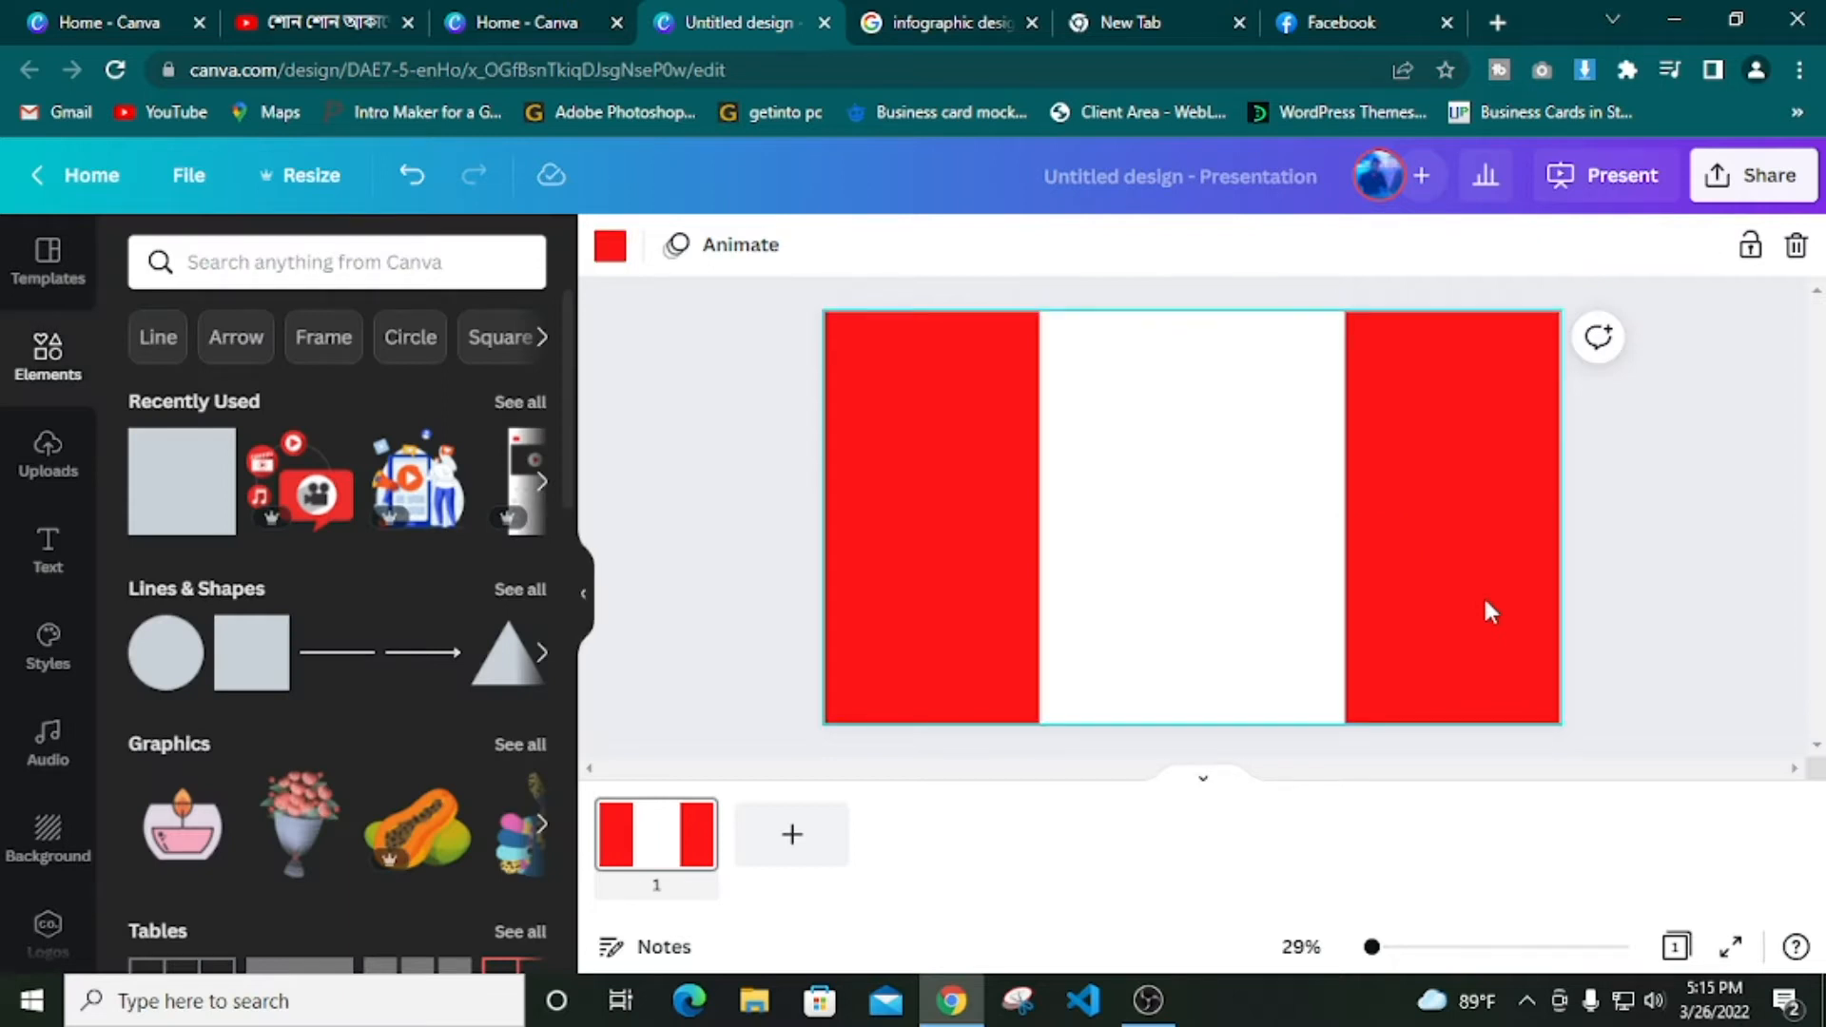
Download the design as a PNG with a transparent background
left_click(1742, 179)
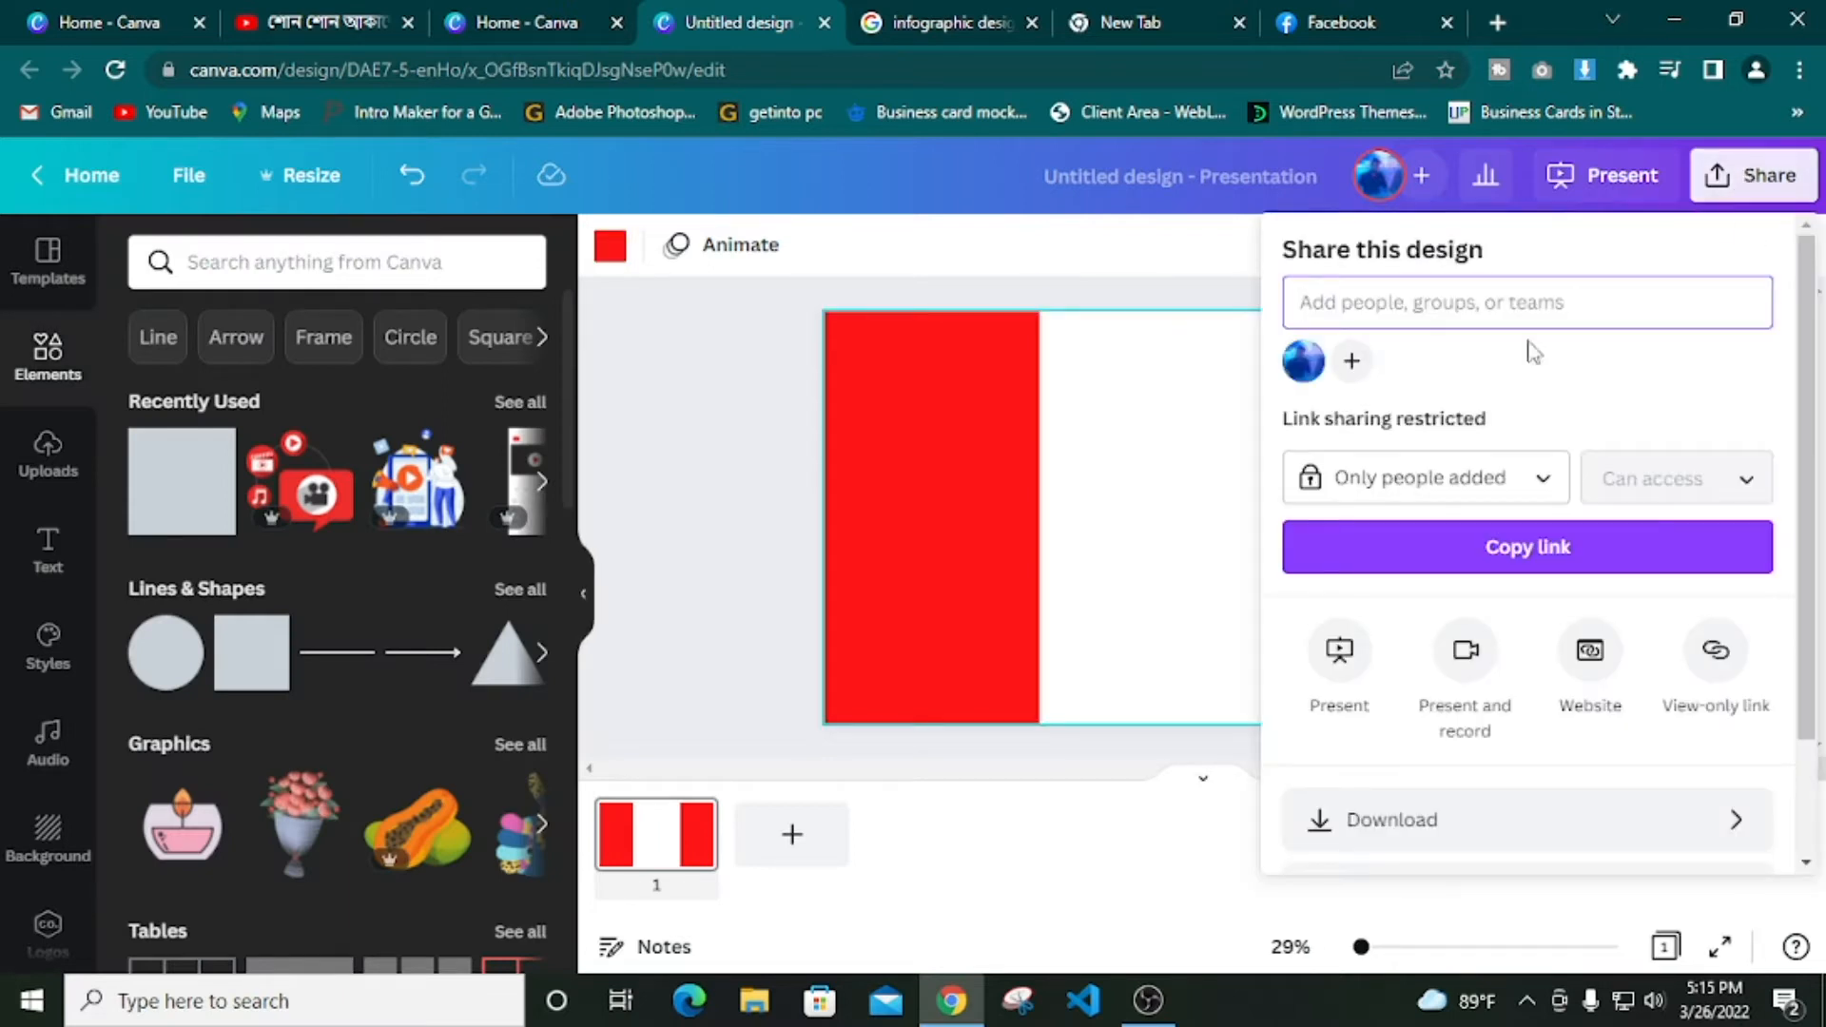
left_click(1422, 837)
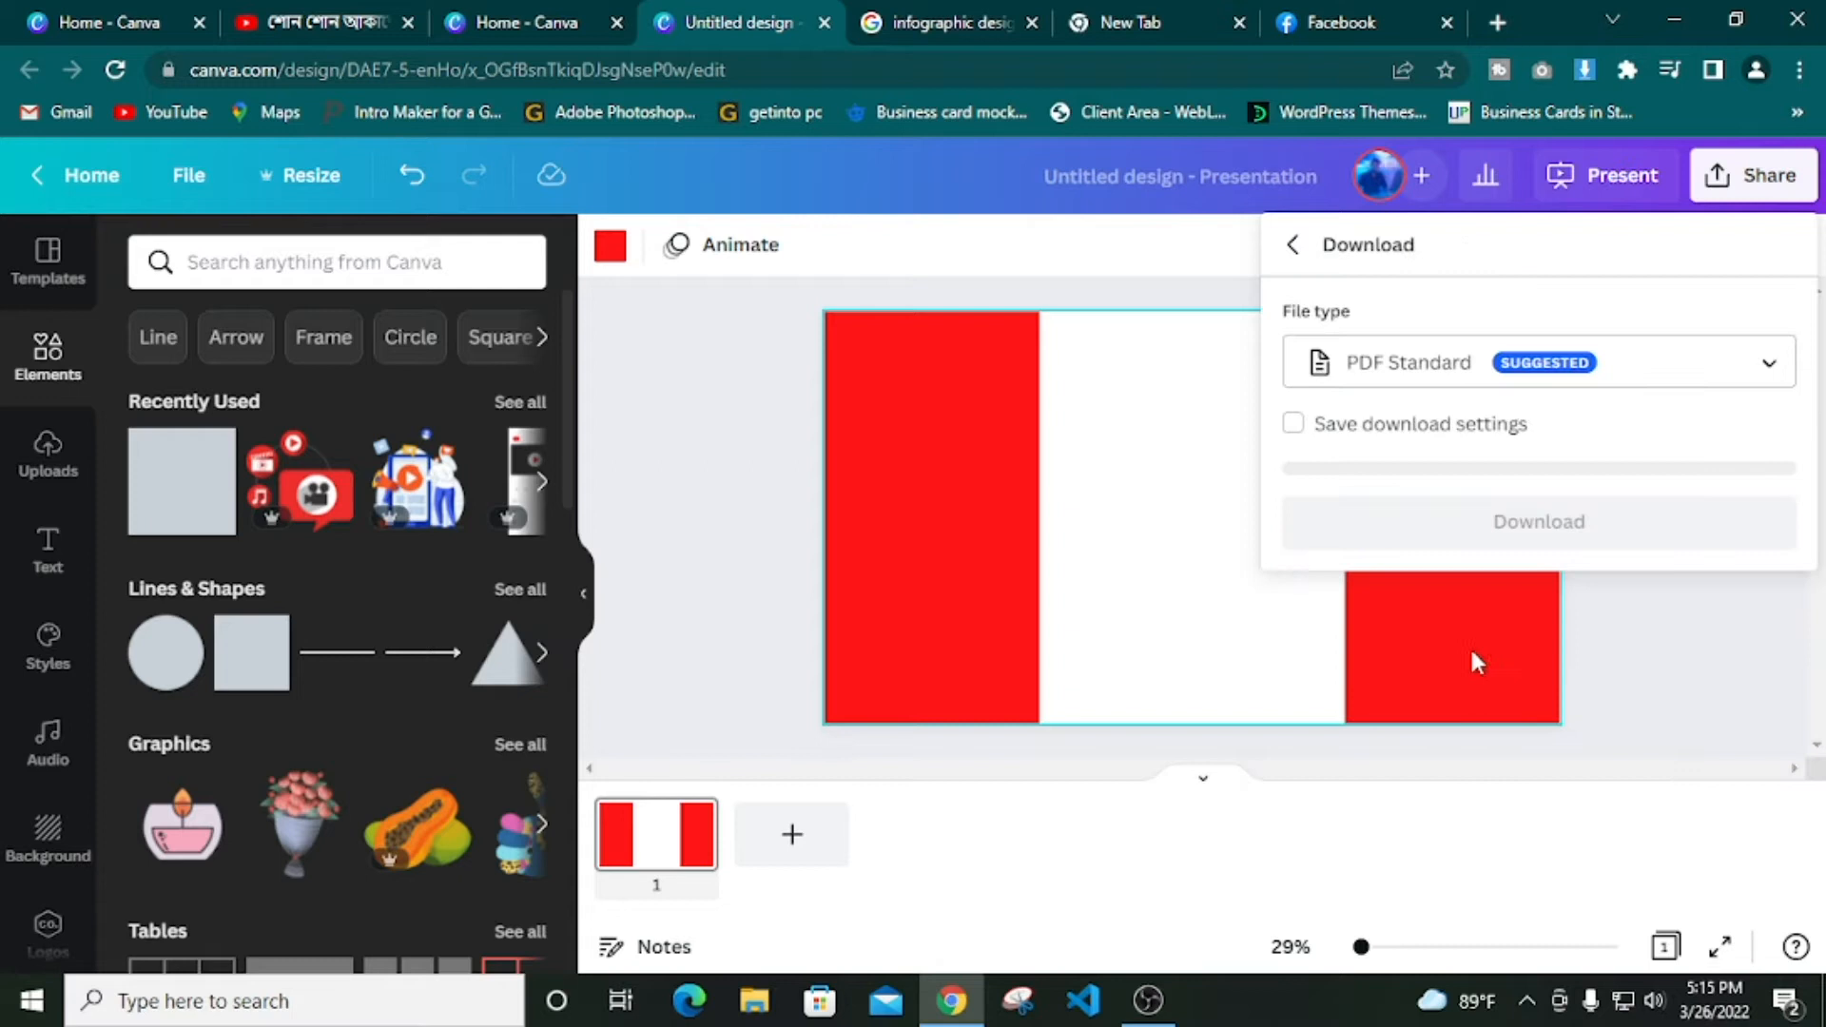
left_click(1524, 375)
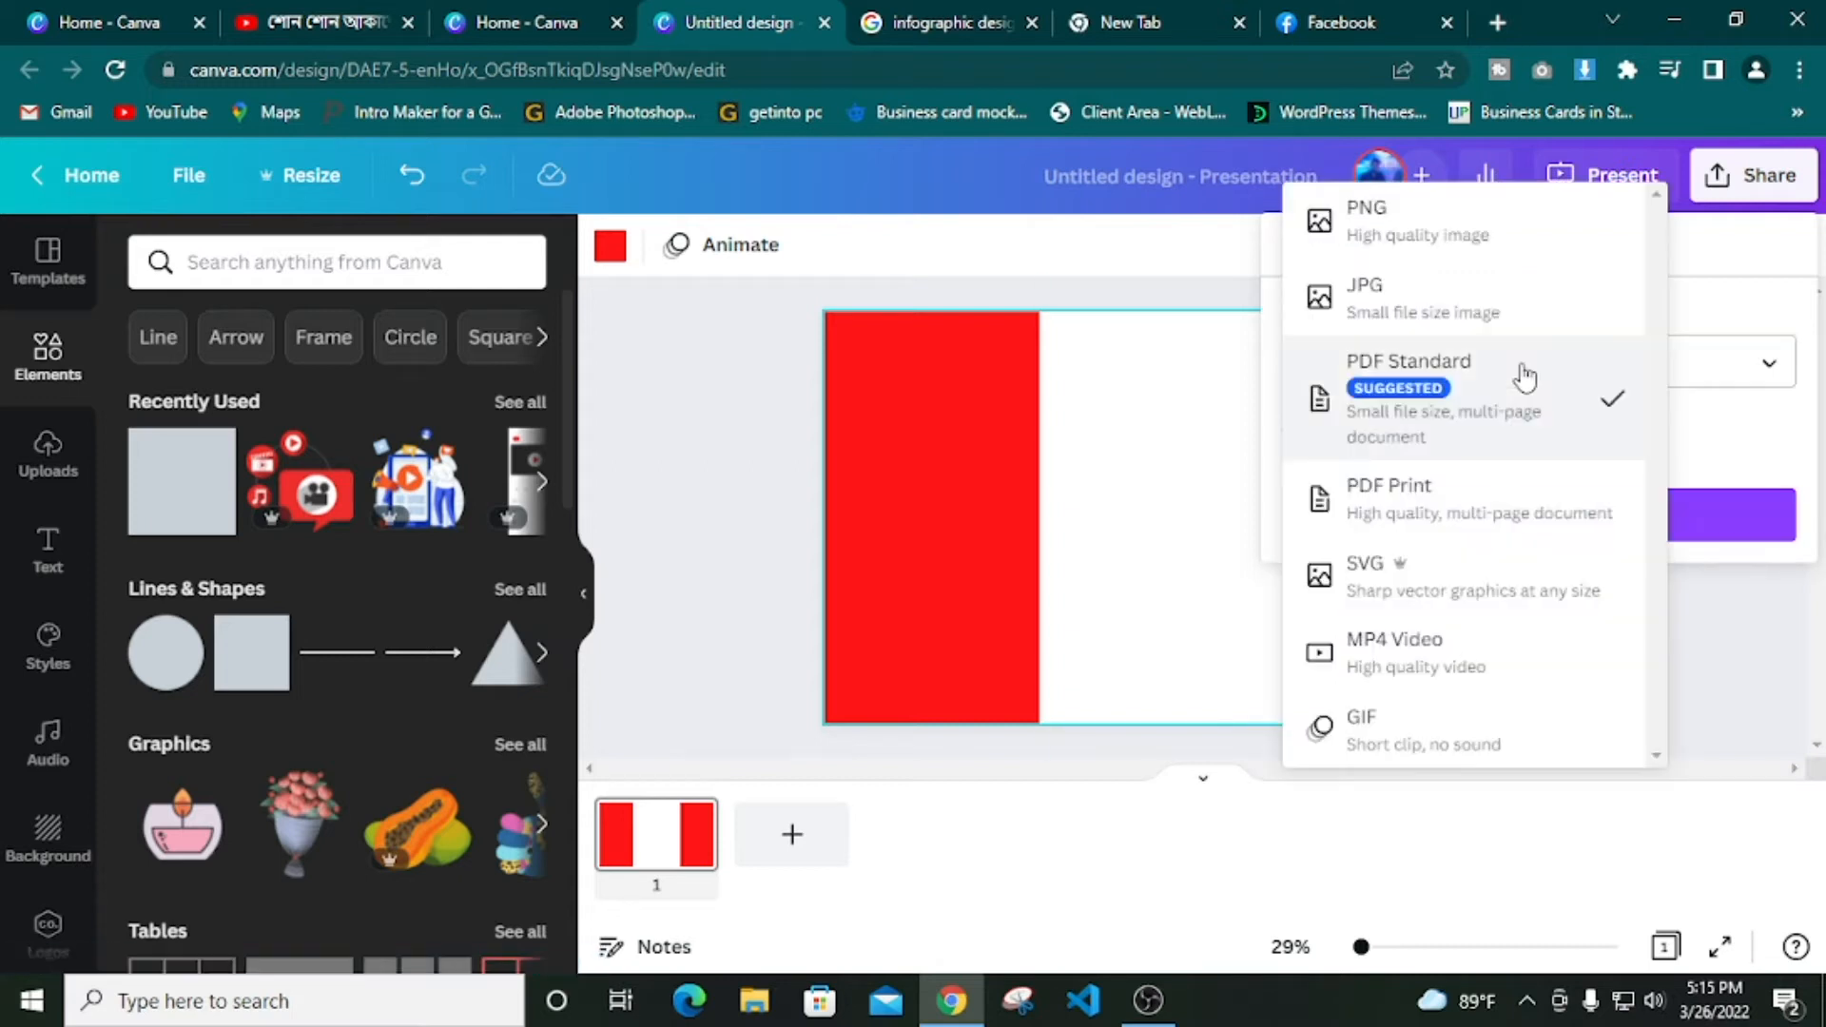
left_click(1379, 233)
left_click(1296, 529)
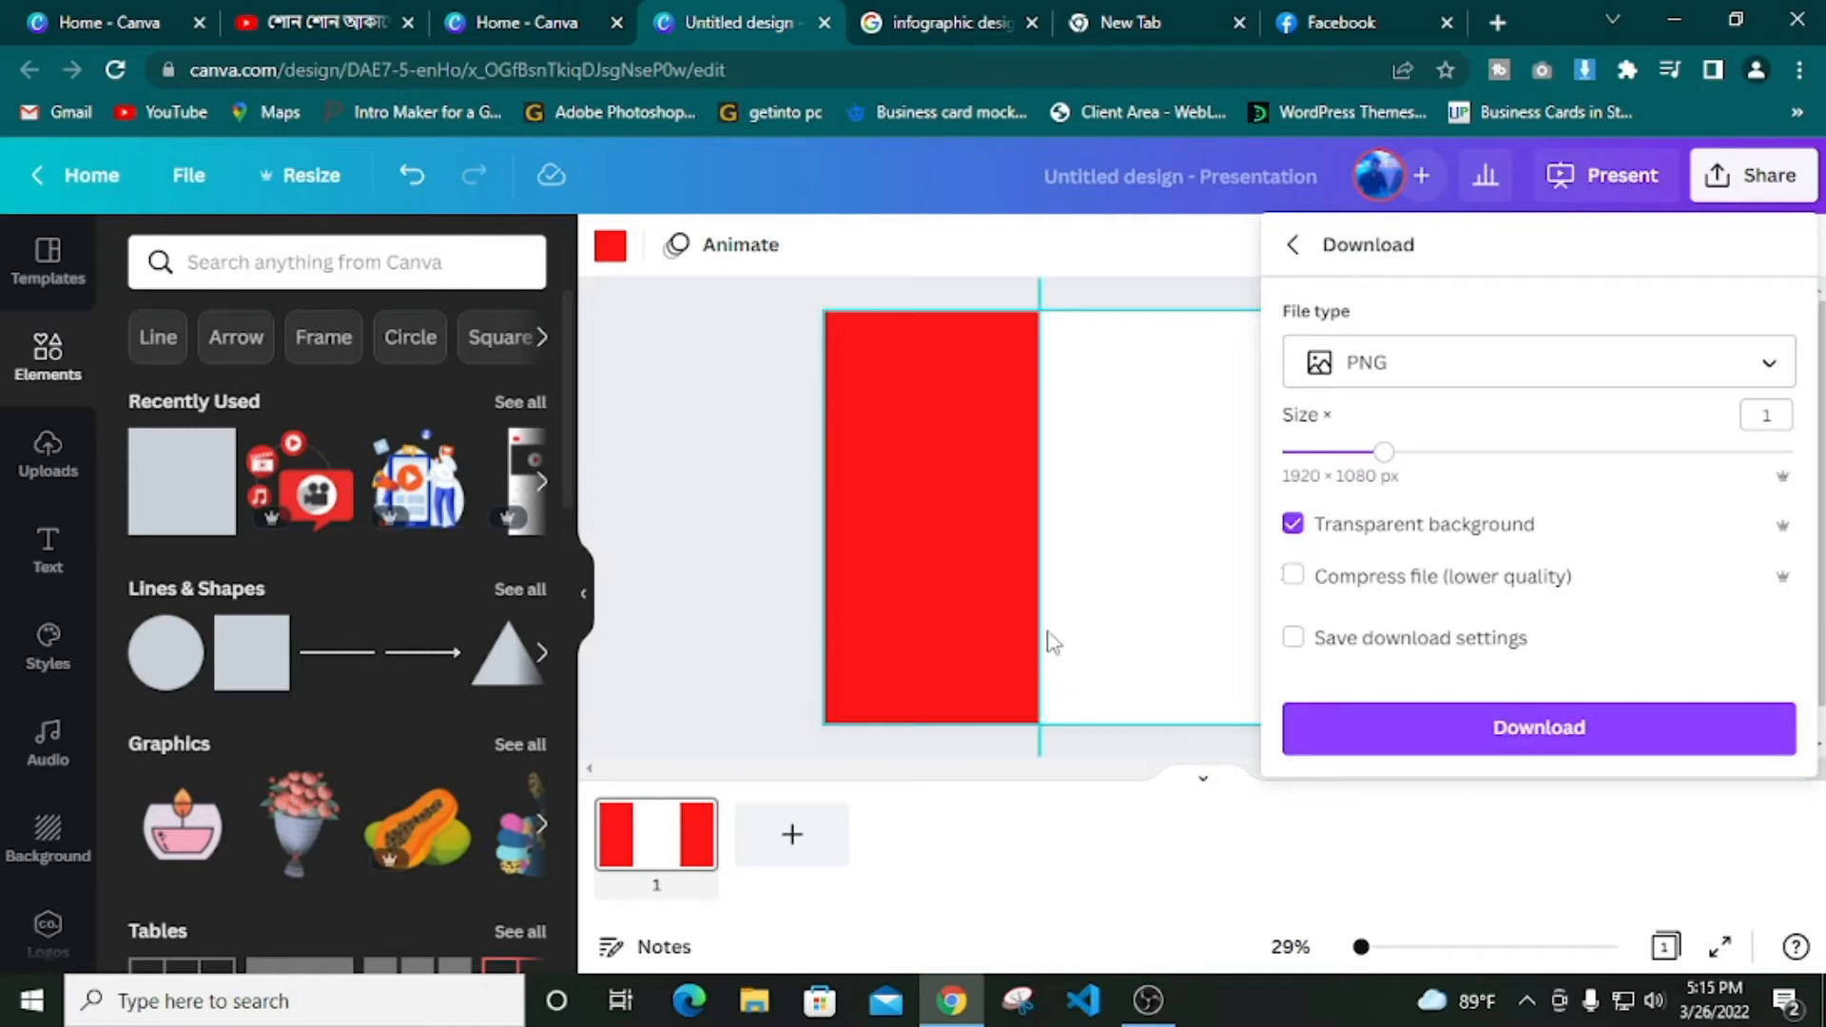
left_click(1452, 748)
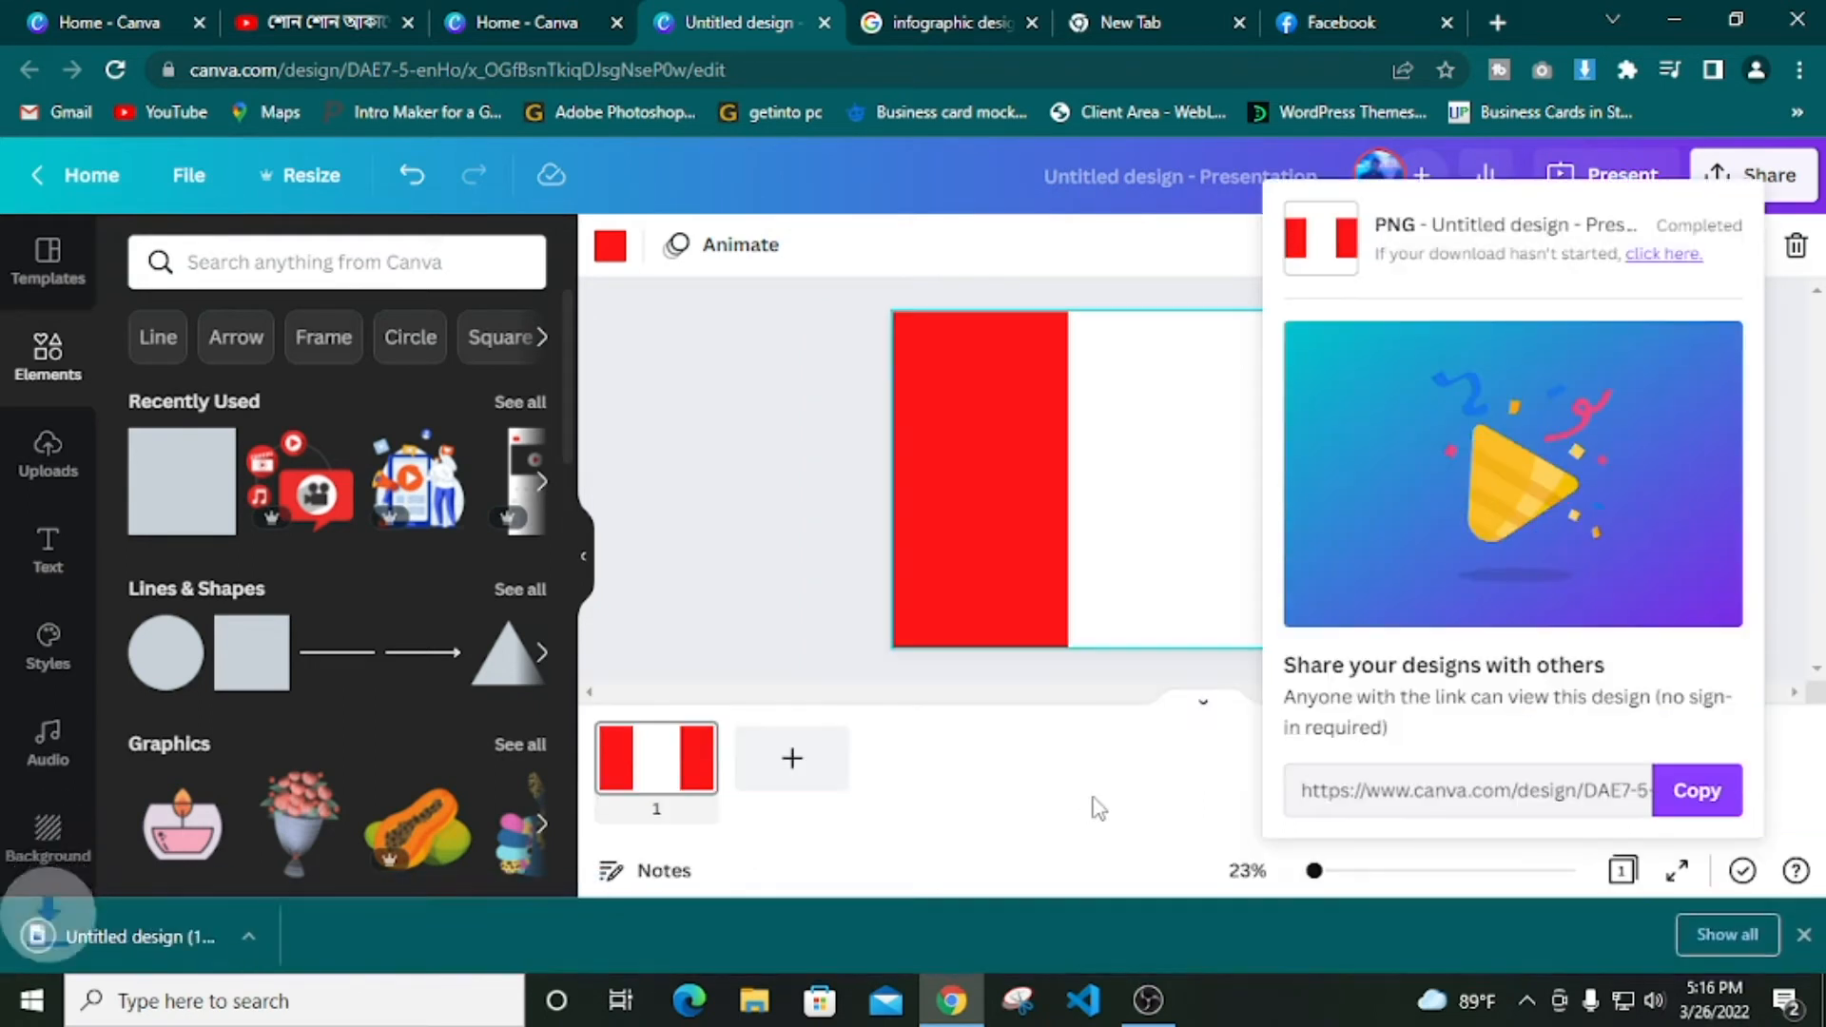
Upload the exported file Untitled design (10).png from the Downloads folder to the media library
left_click(47, 452)
left_click(245, 327)
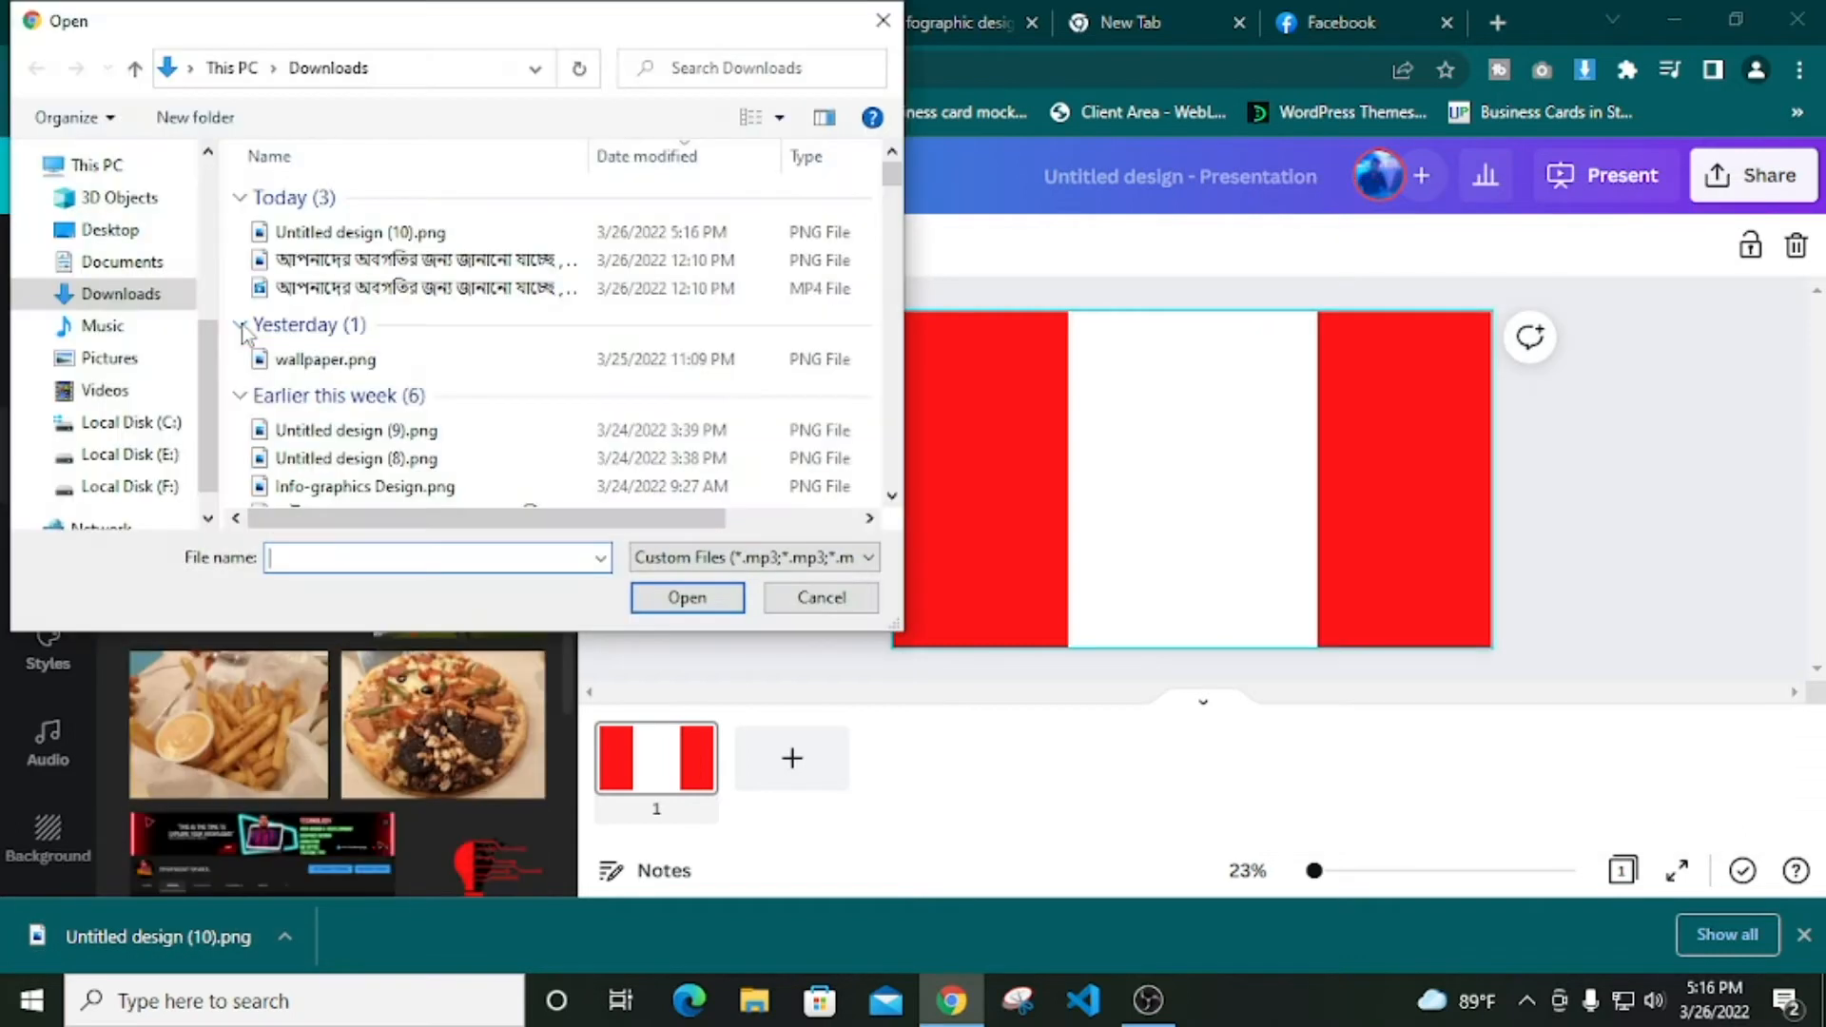
left_click(296, 236)
left_click(643, 608)
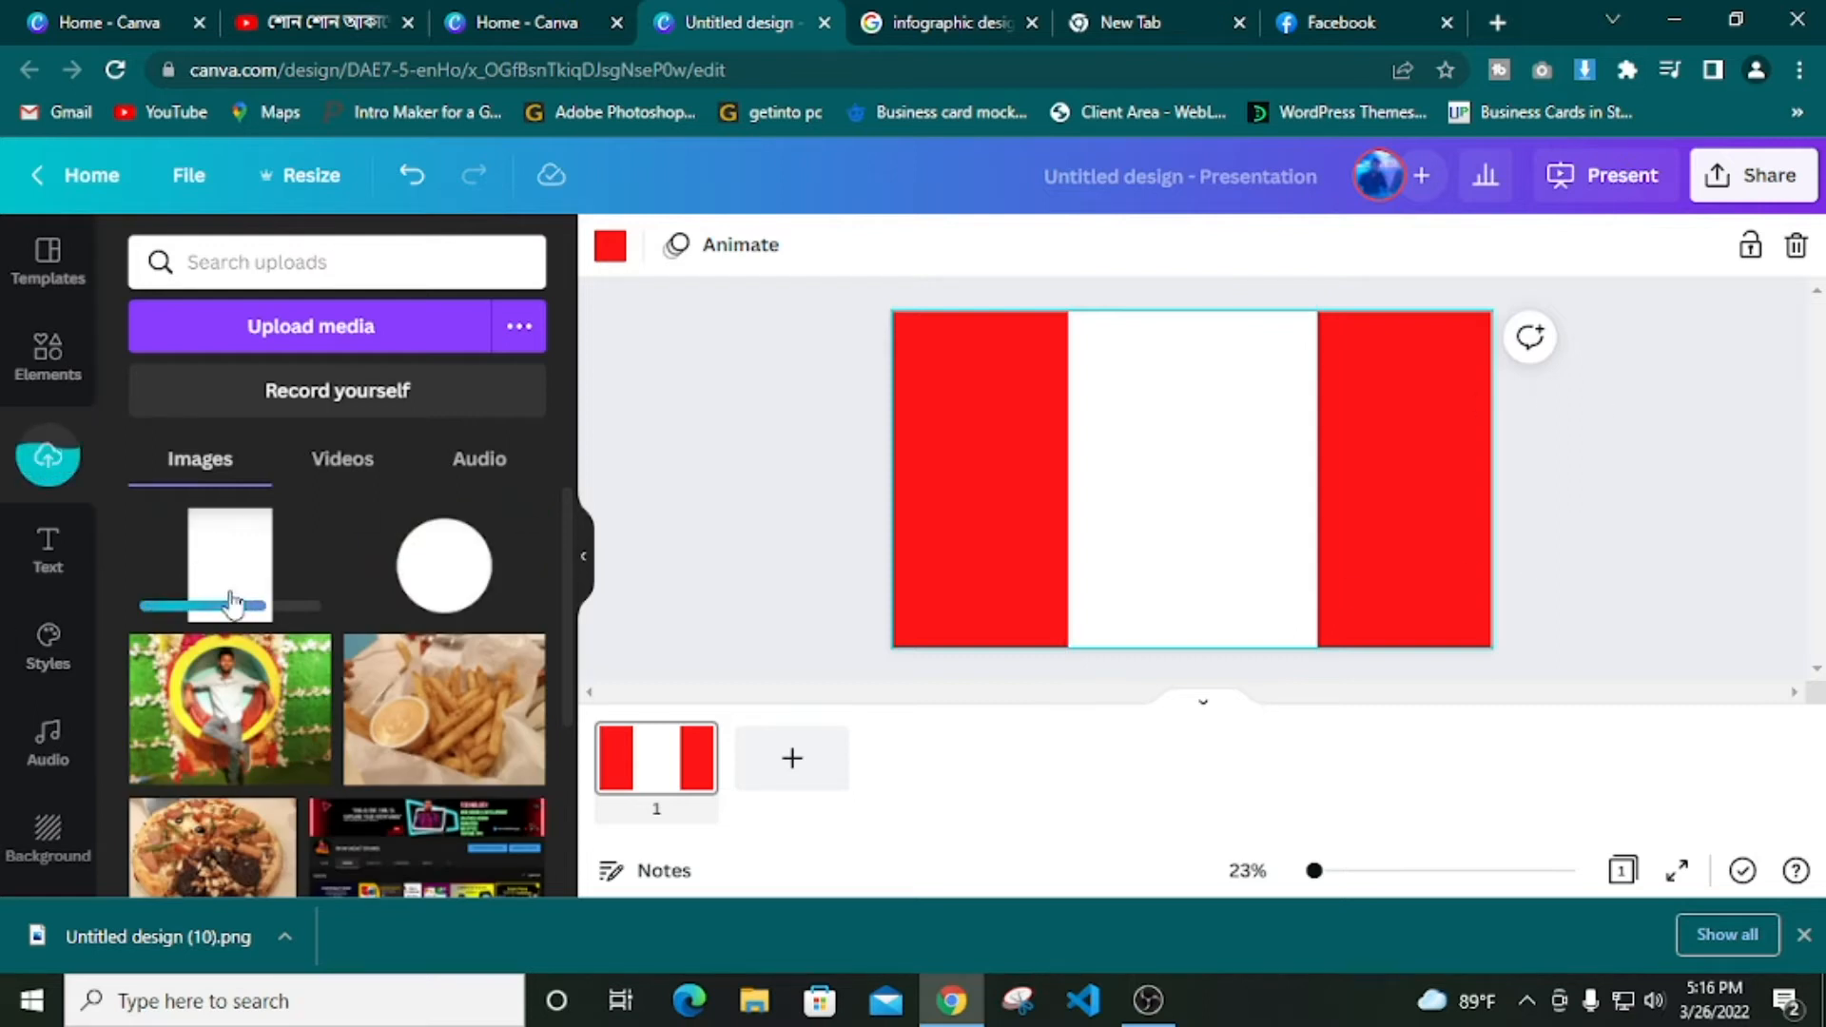
Delete the original white shape and the red background from the slide
left_click_drag(230, 585, 1029, 455)
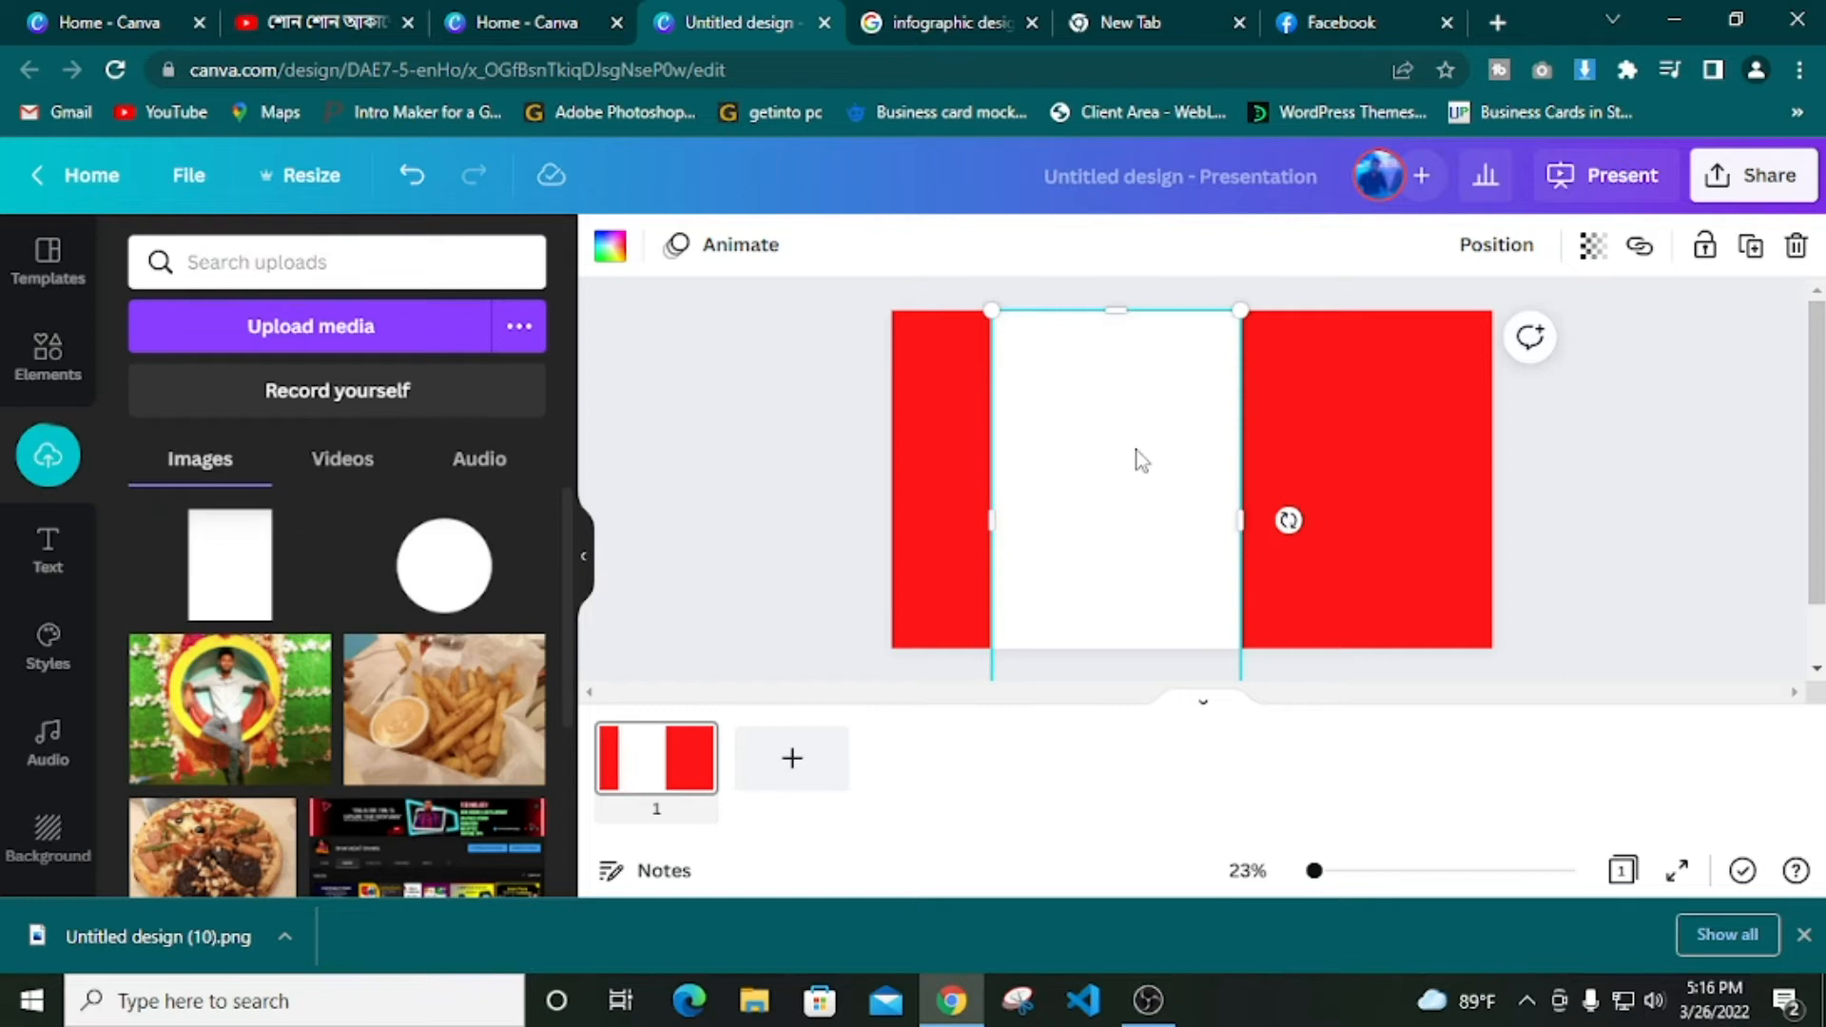
key("Delete")
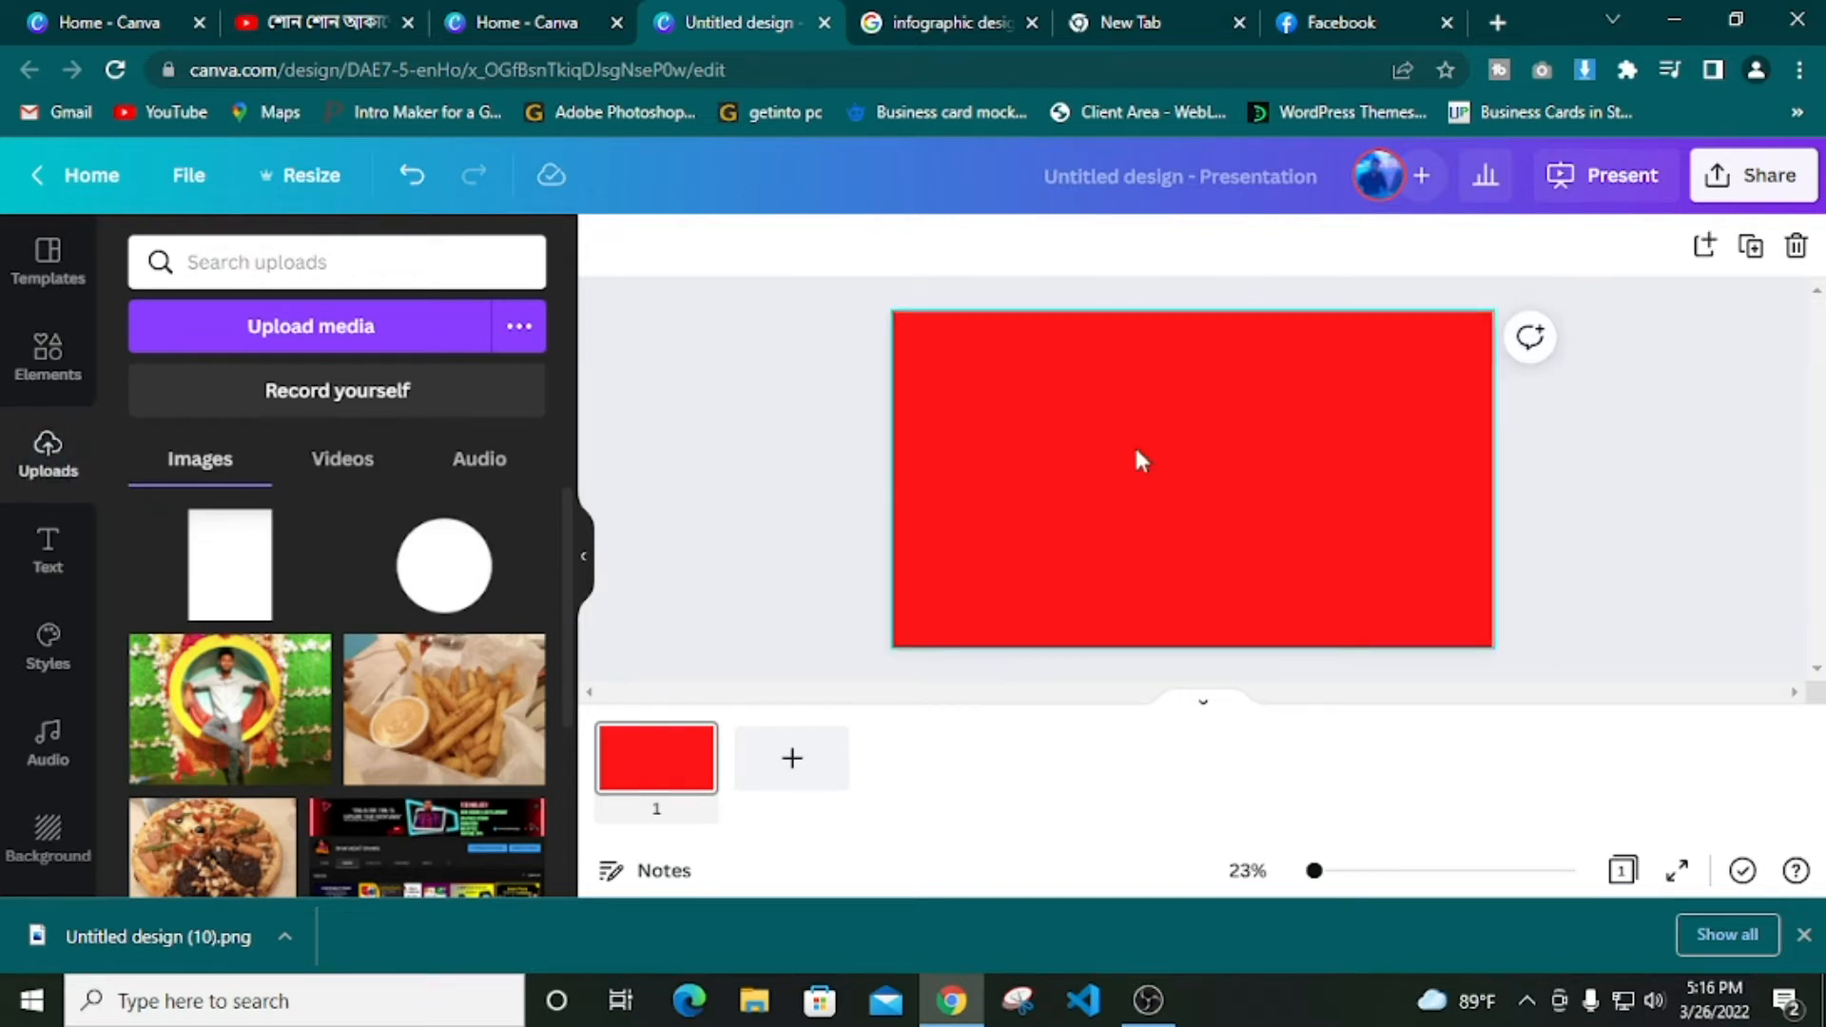
left_click(1141, 460)
key("Delete")
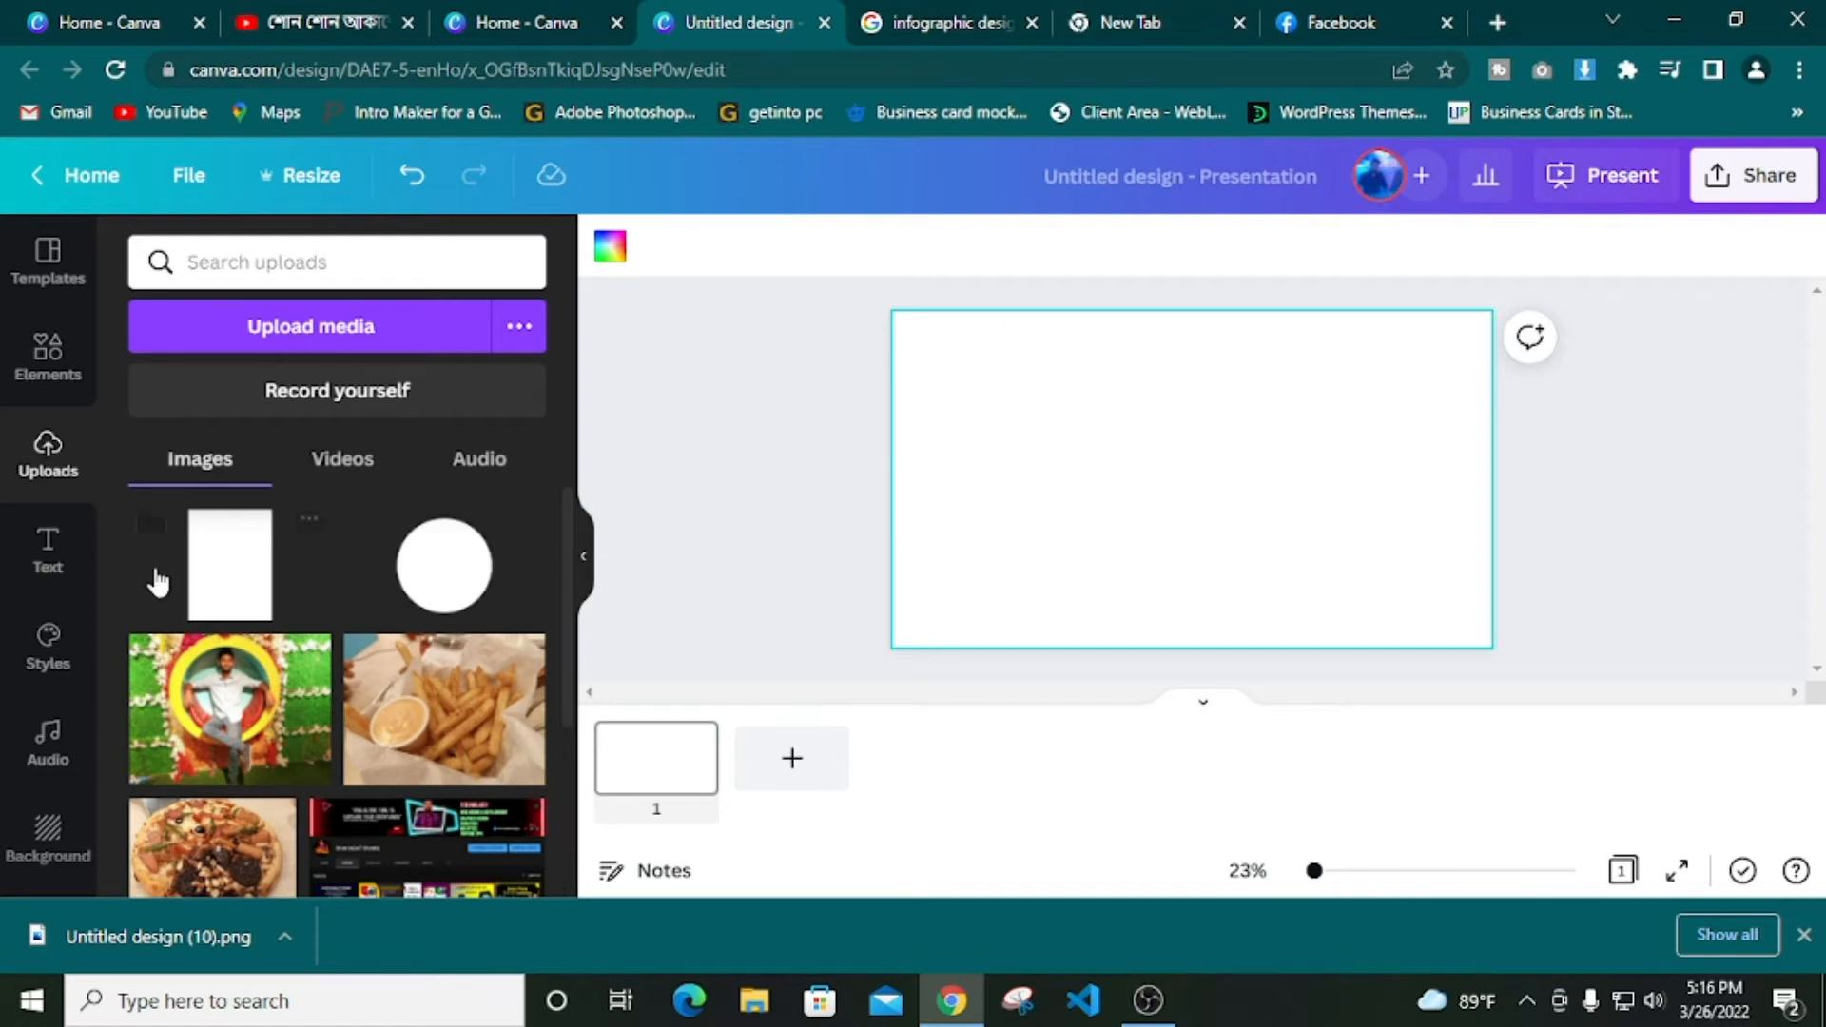
Place the uploaded white rectangle image on the slide and set the slide background to dark grey
left_click(232, 574)
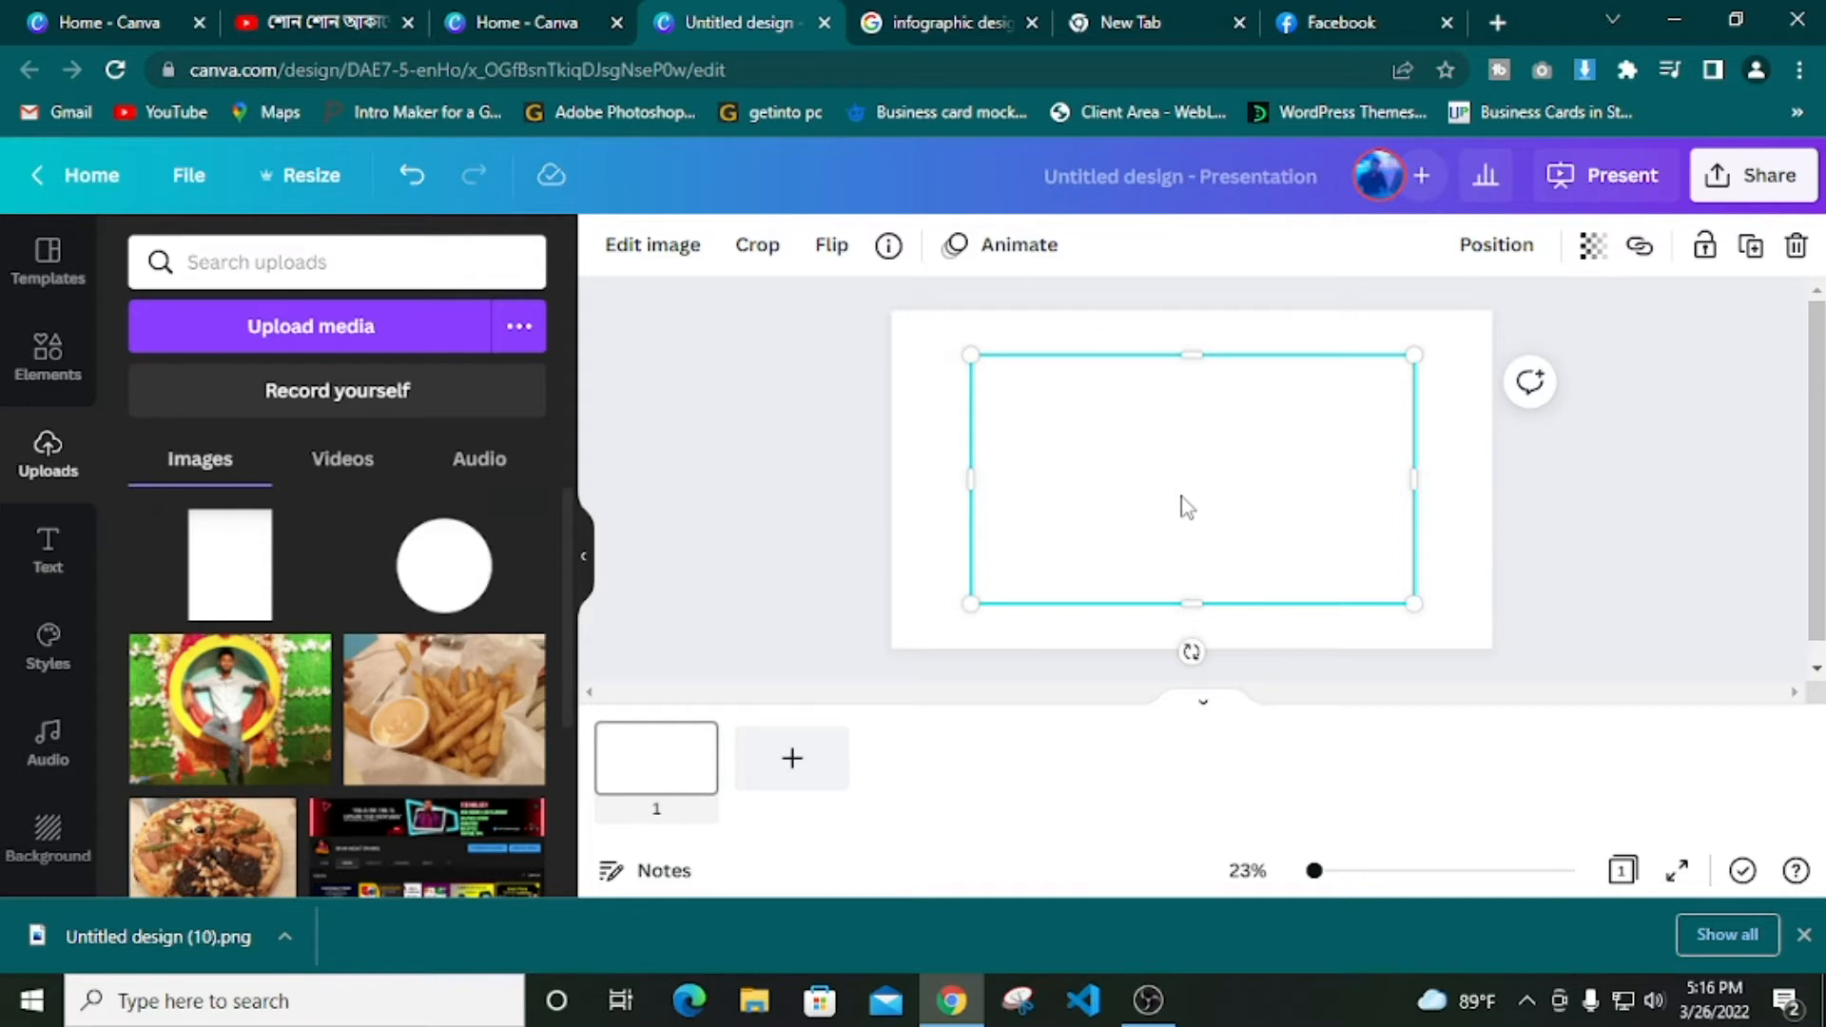
left_click(925, 423)
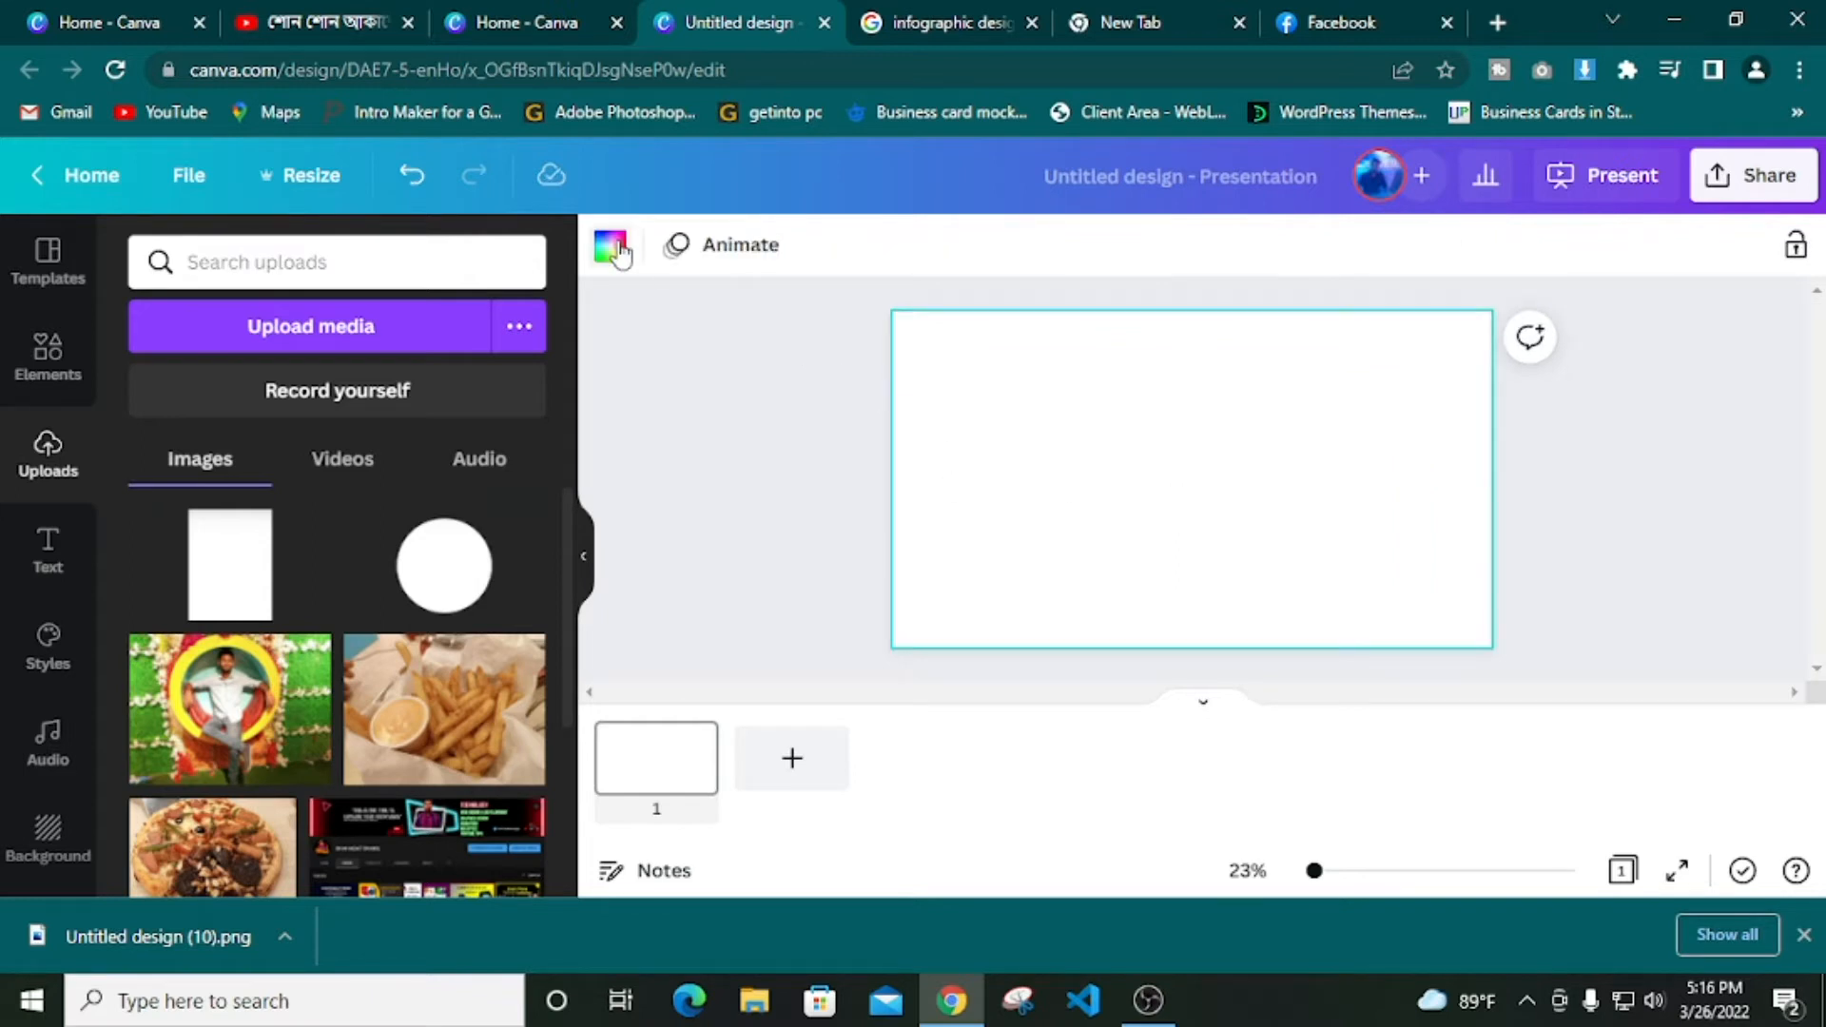
left_click(612, 247)
left_click(228, 754)
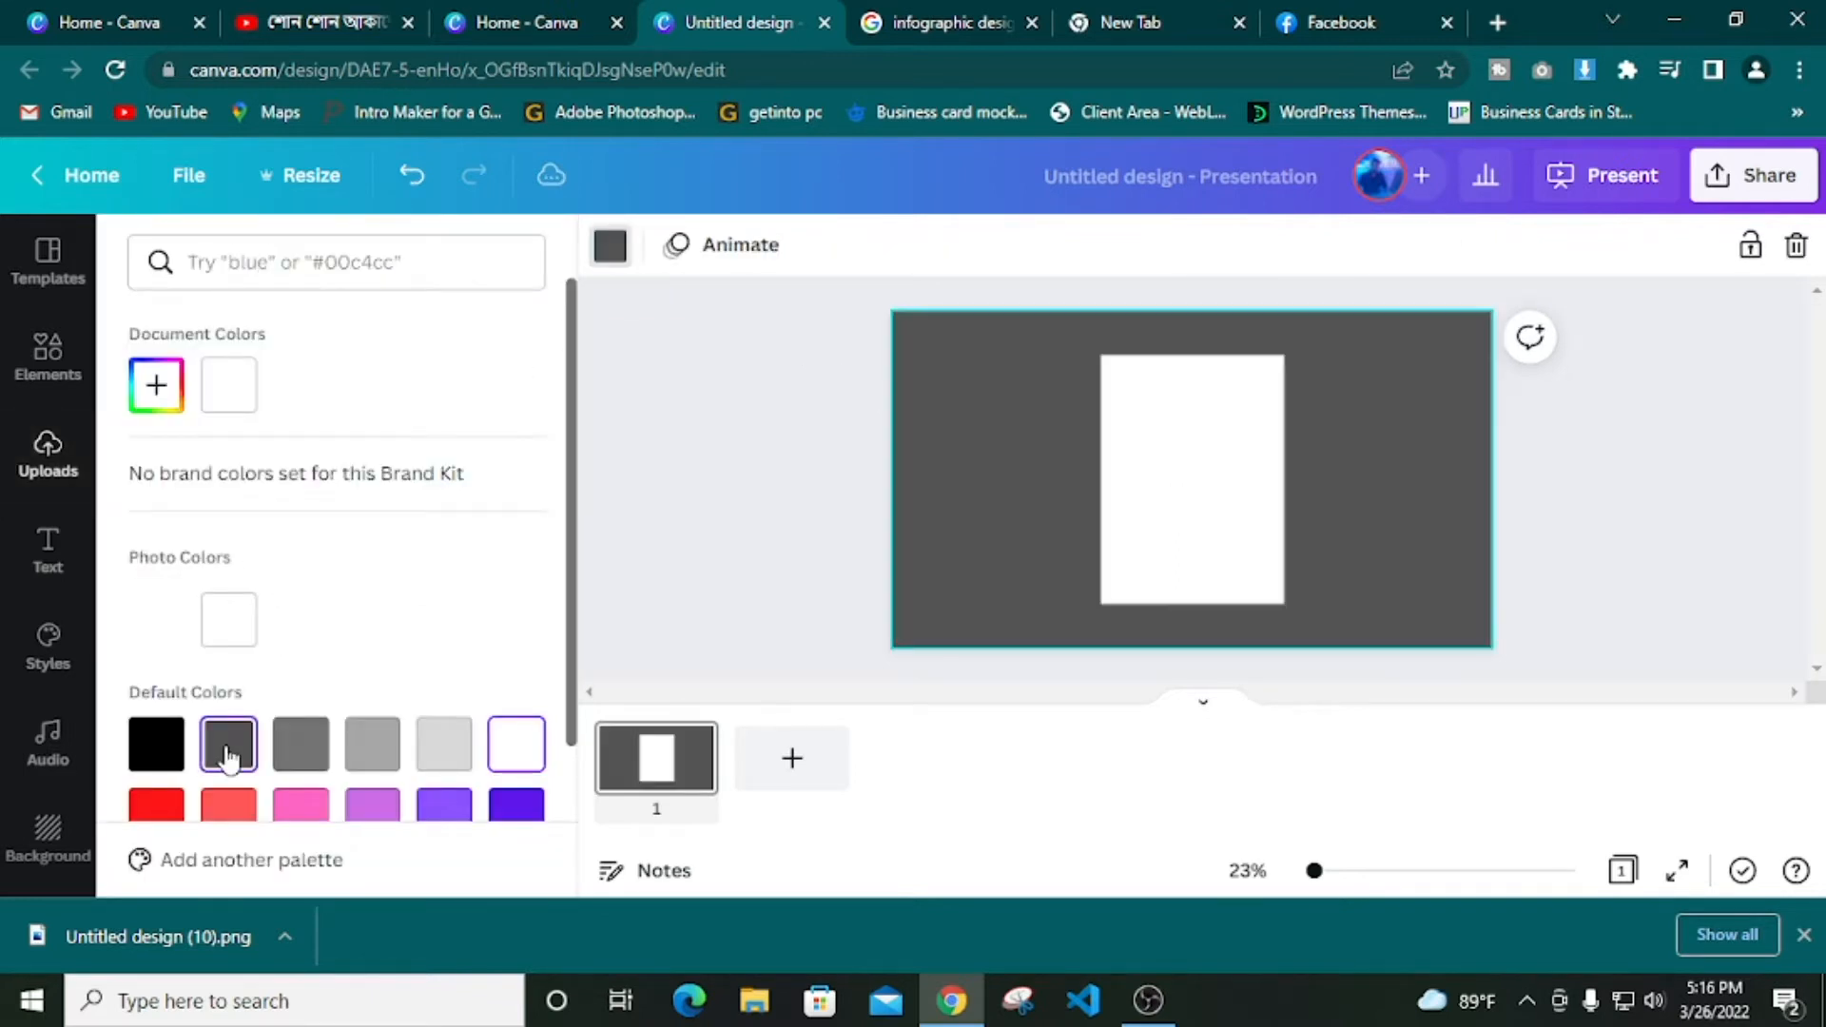
Enlarge the white rectangle image to the slide's full height and move it against the slide's left edge
left_click(1235, 534)
left_click_drag(1187, 610, 1198, 647)
left_click_drag(1150, 526, 989, 487)
left_click_drag(979, 591, 979, 666)
left_click_drag(1056, 552, 1043, 522)
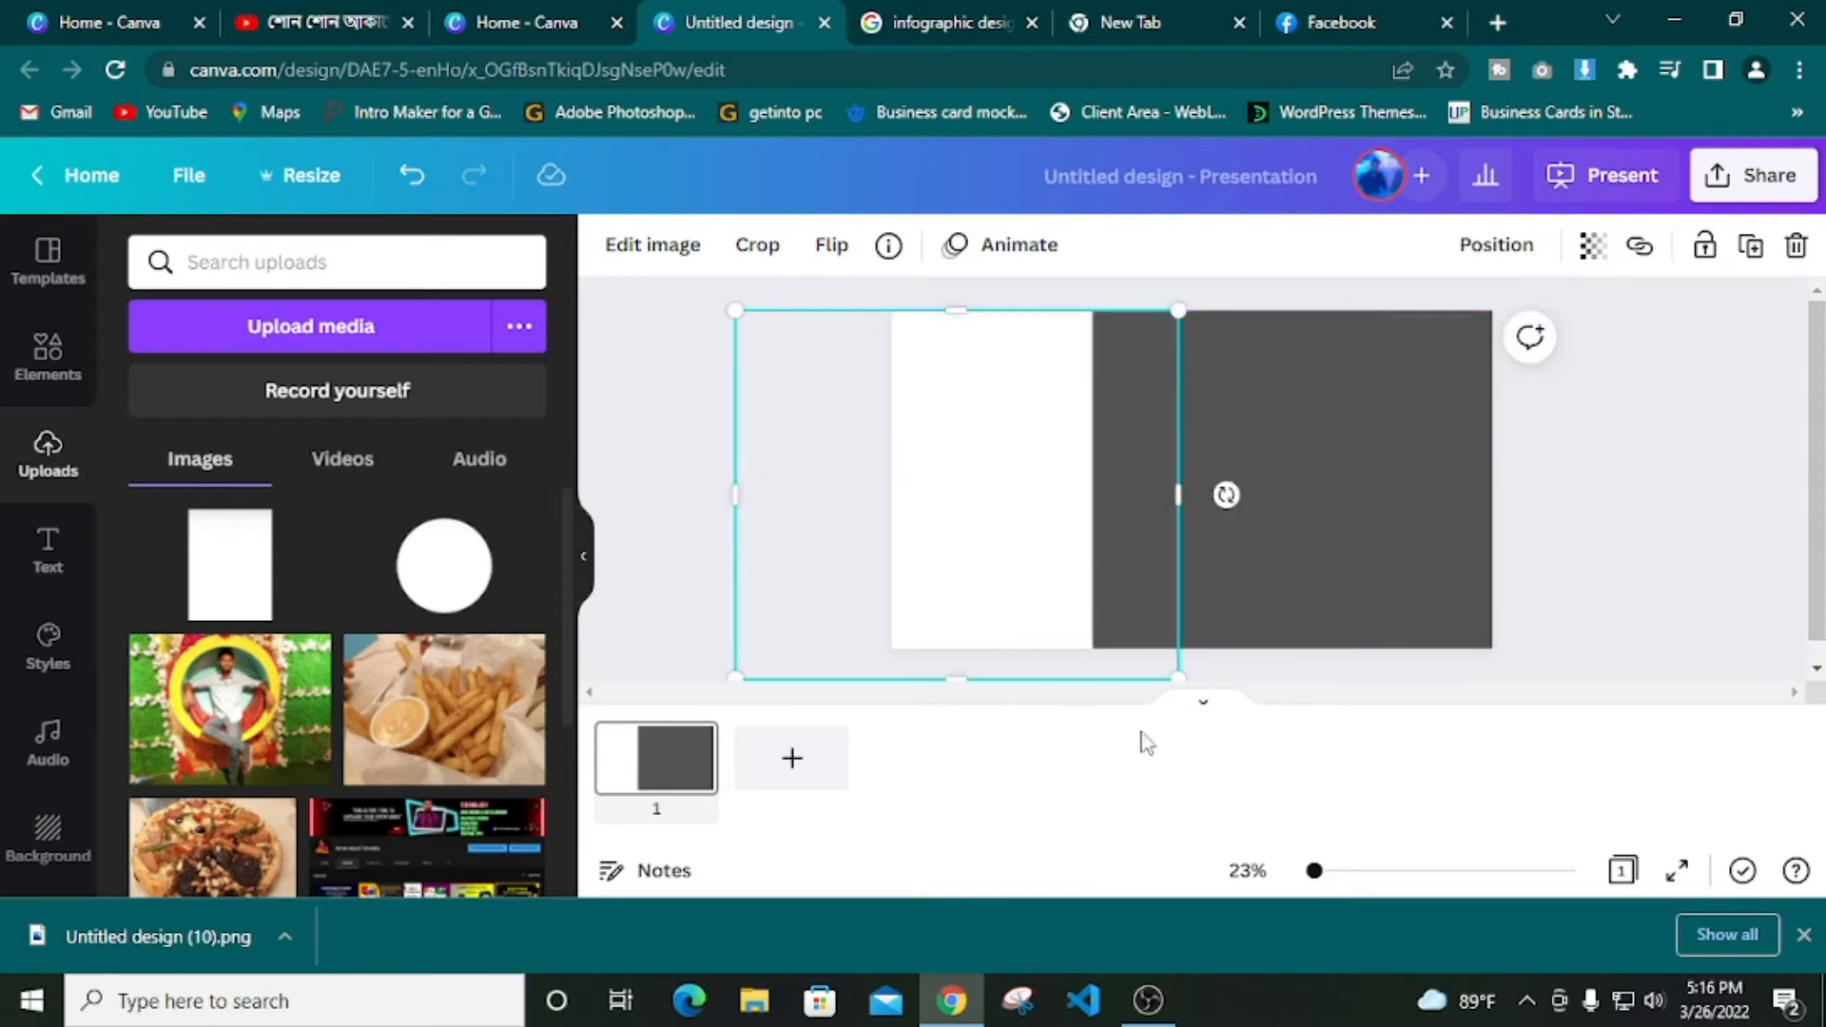
Shorten the white rectangle image from its upper and lower edges, leaving a narrow grey margin above and below it
left_click(1803, 935)
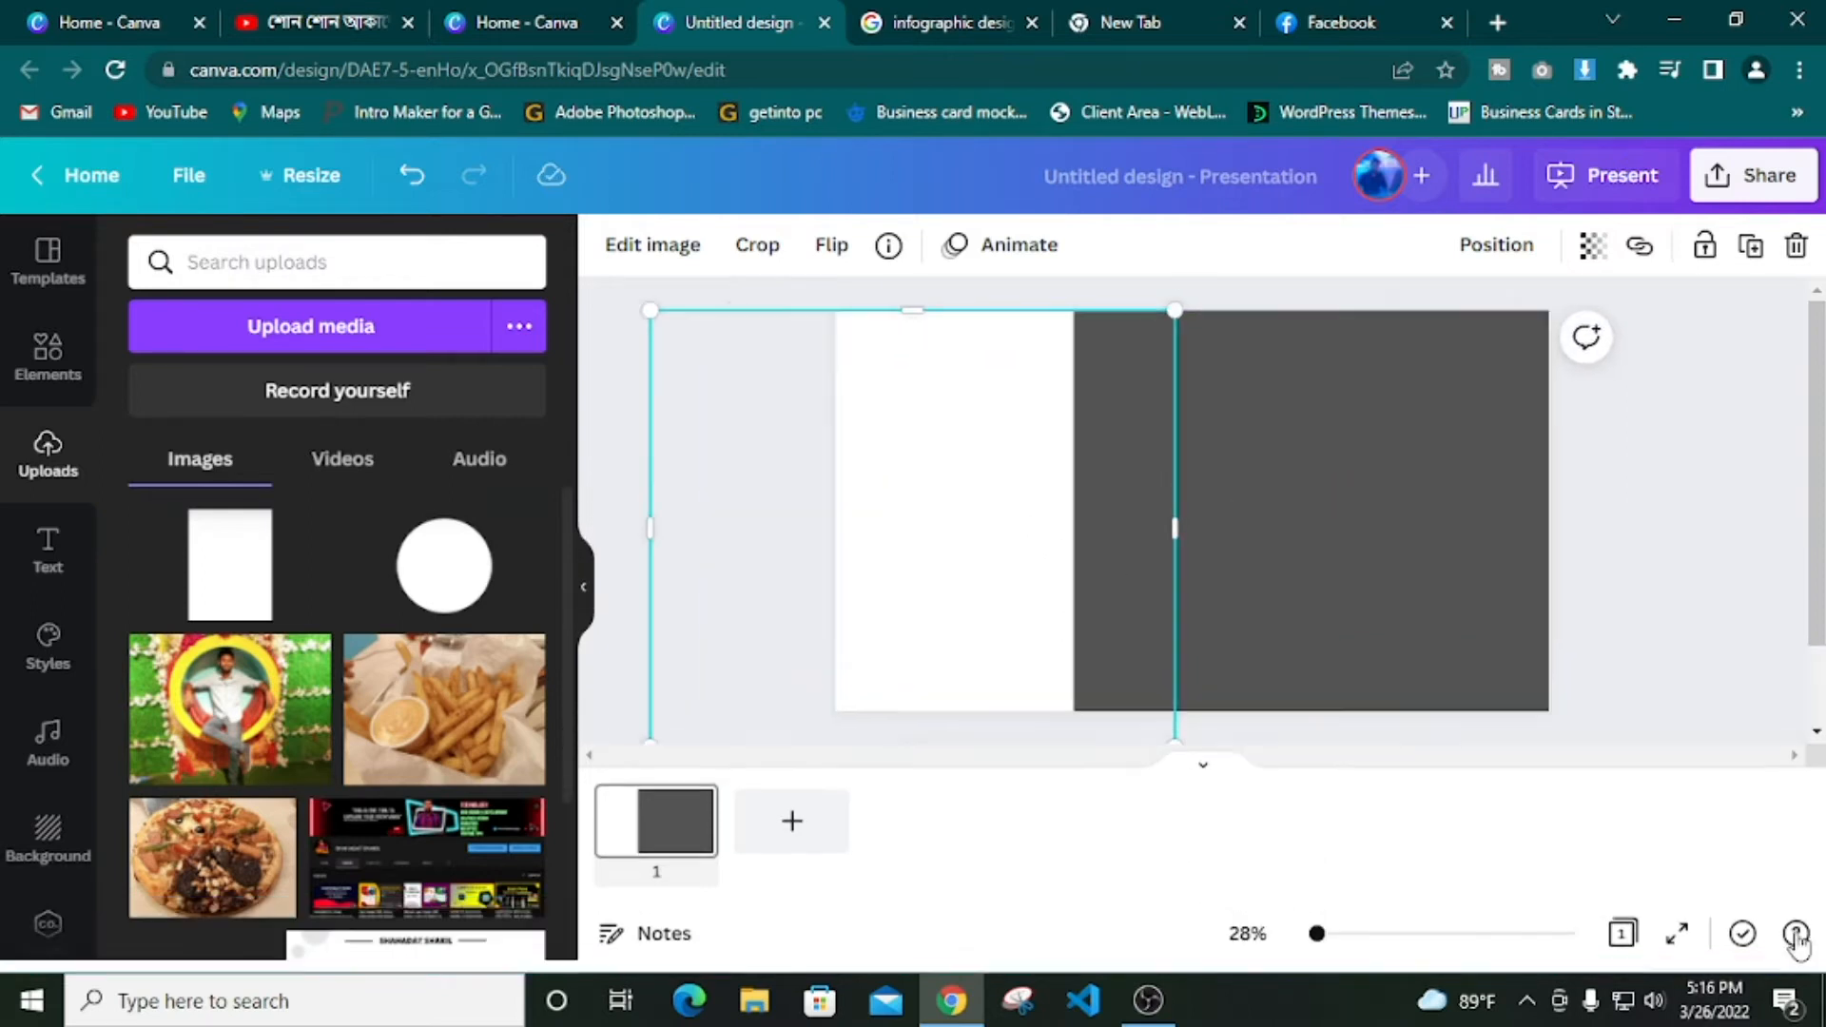
left_click(1331, 948)
left_click_drag(1328, 956, 1320, 948)
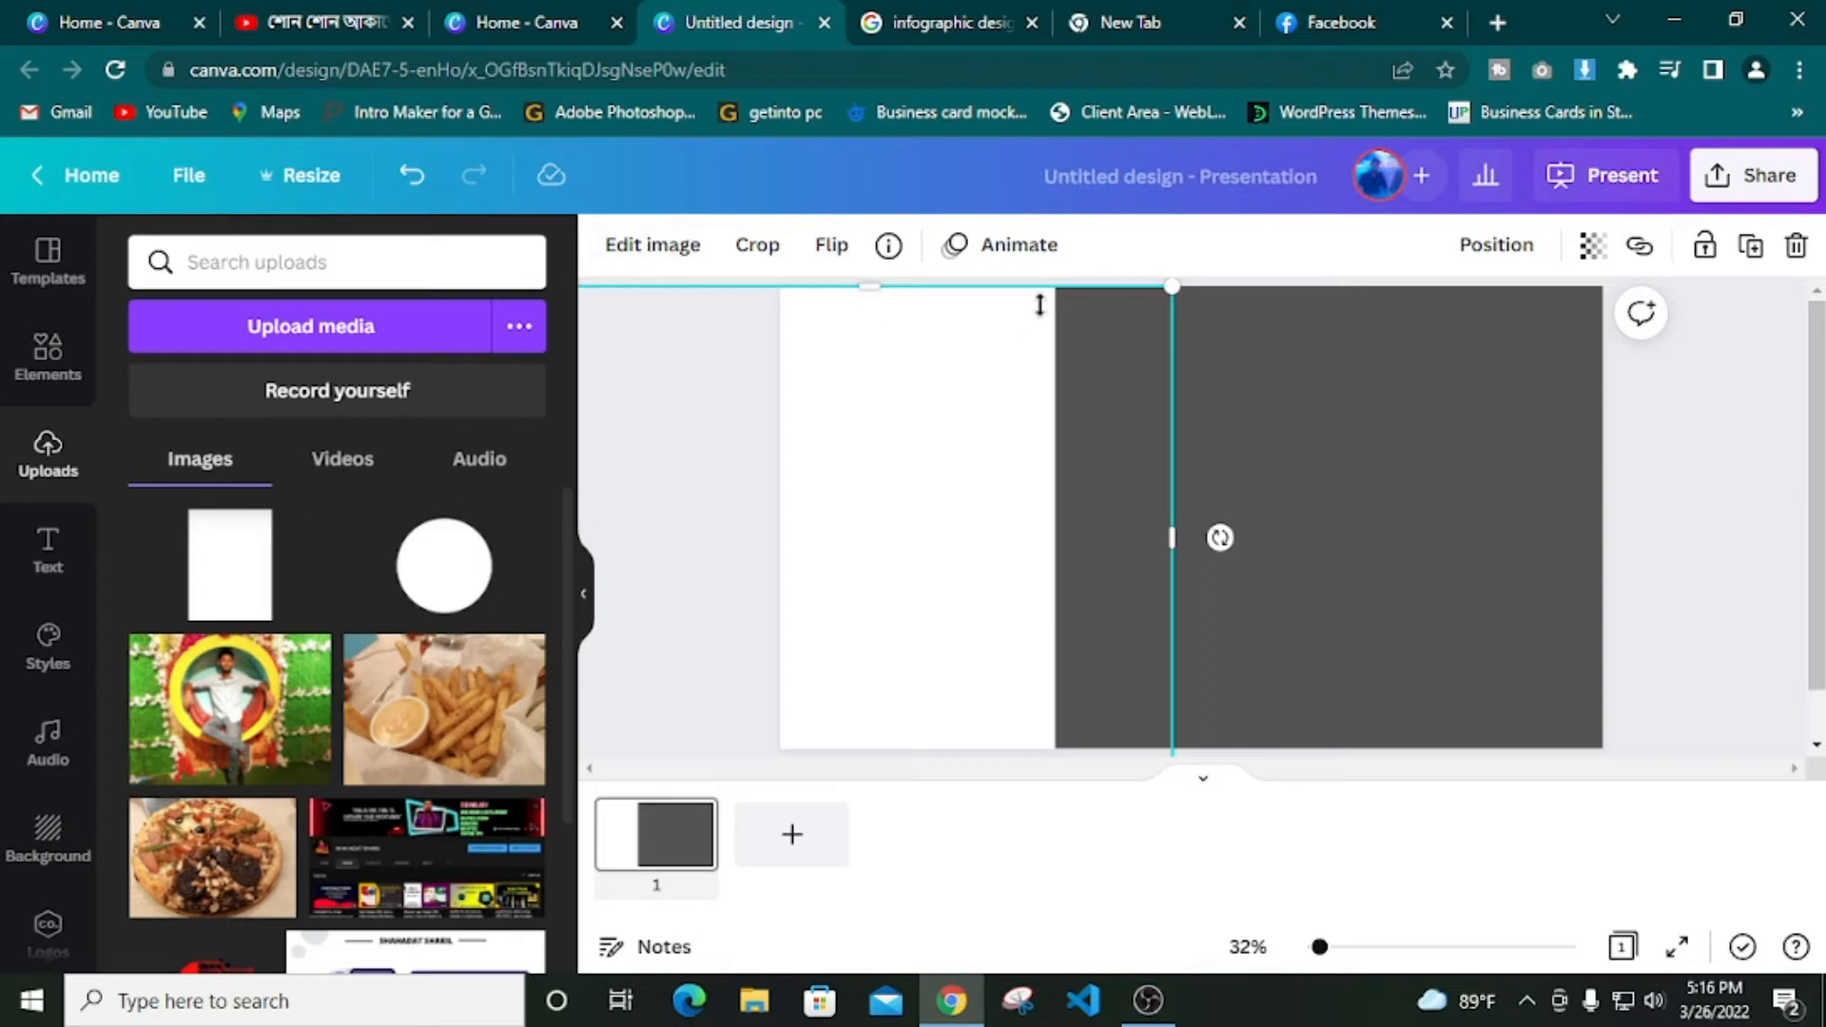
left_click_drag(878, 310, 876, 355)
left_click_drag(967, 600, 966, 578)
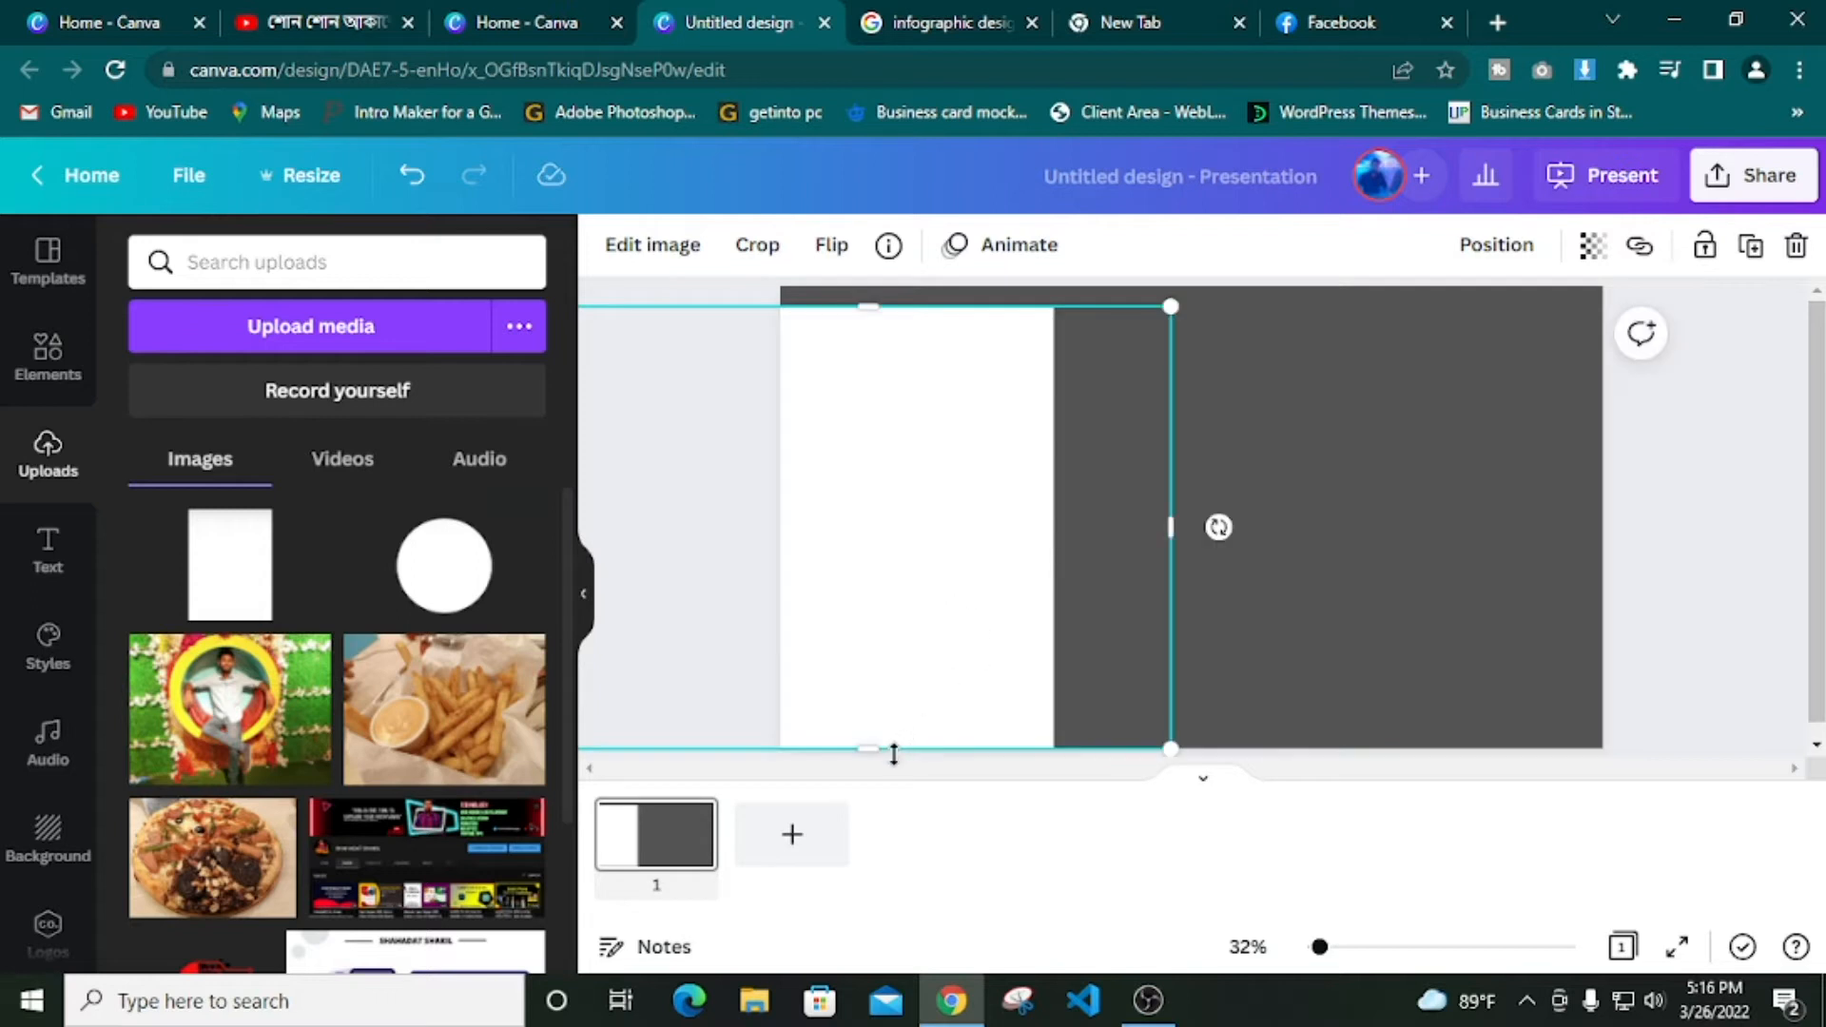
left_click_drag(866, 739, 864, 712)
left_click_drag(961, 476, 1011, 510)
Give the white rectangle image a Drop shadow using the Shadows image effect
left_click(652, 249)
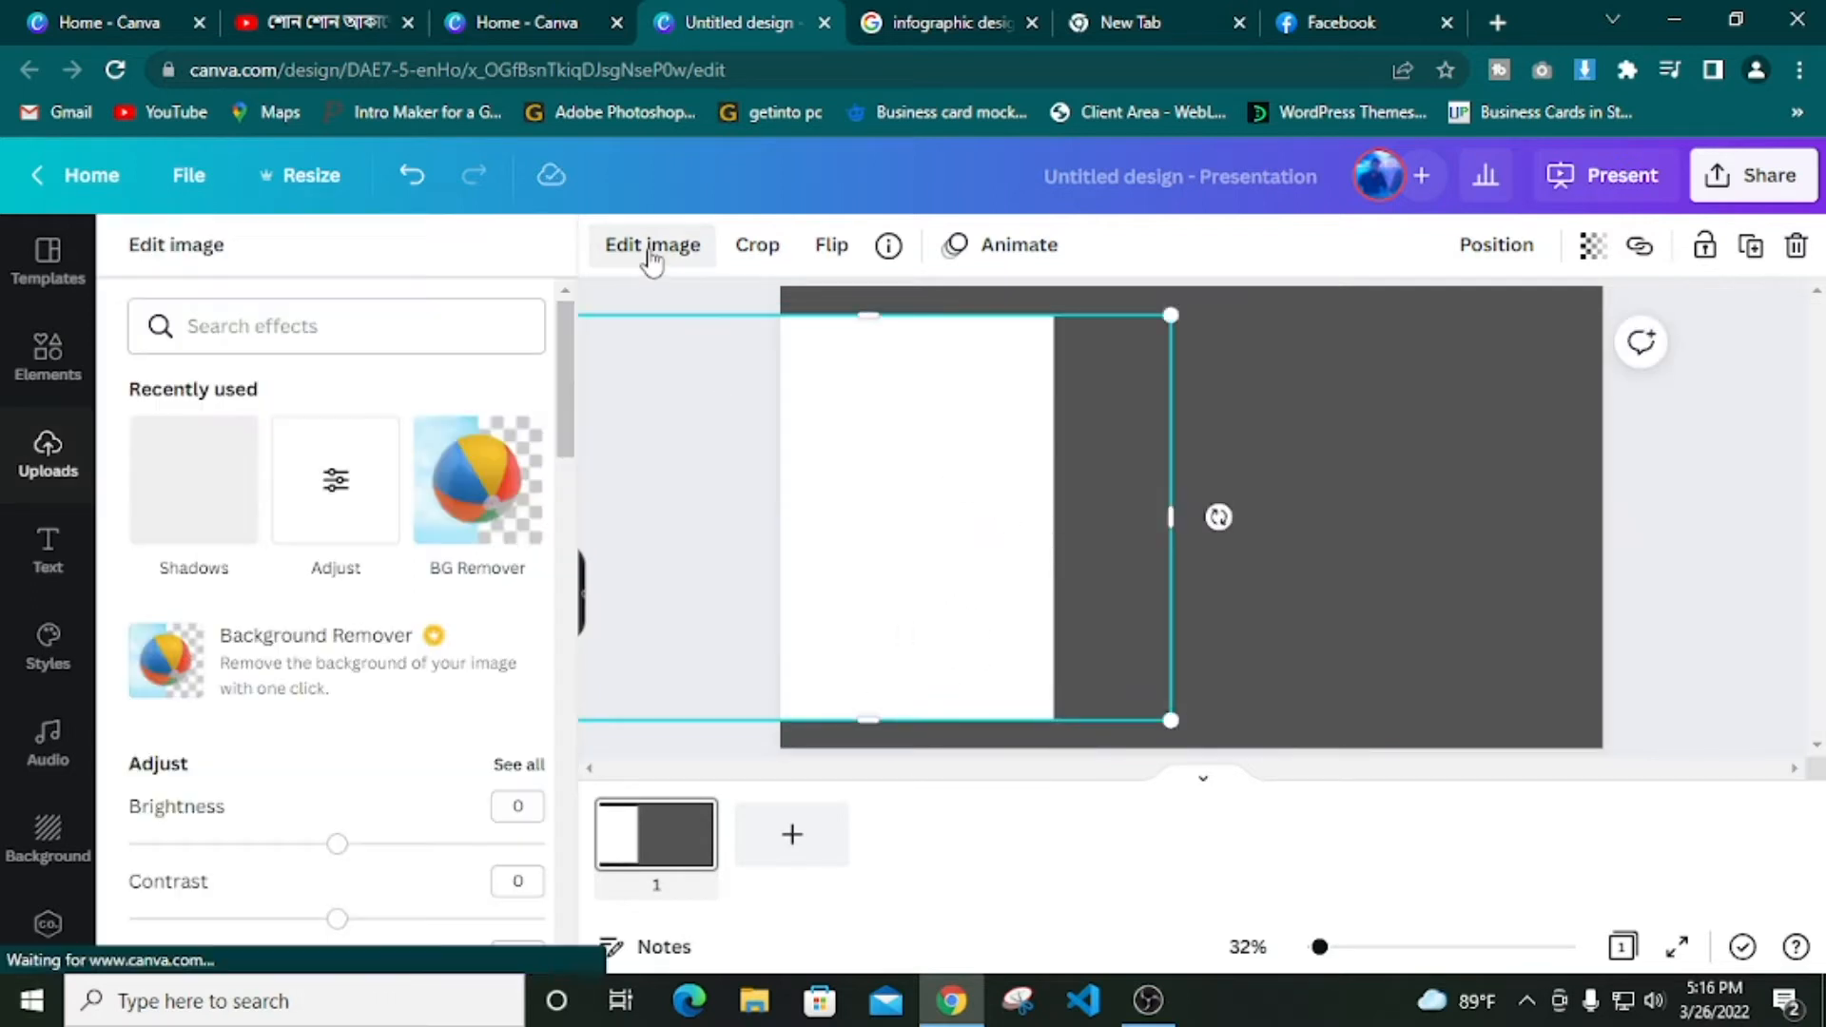
left_click(251, 506)
left_click(362, 376)
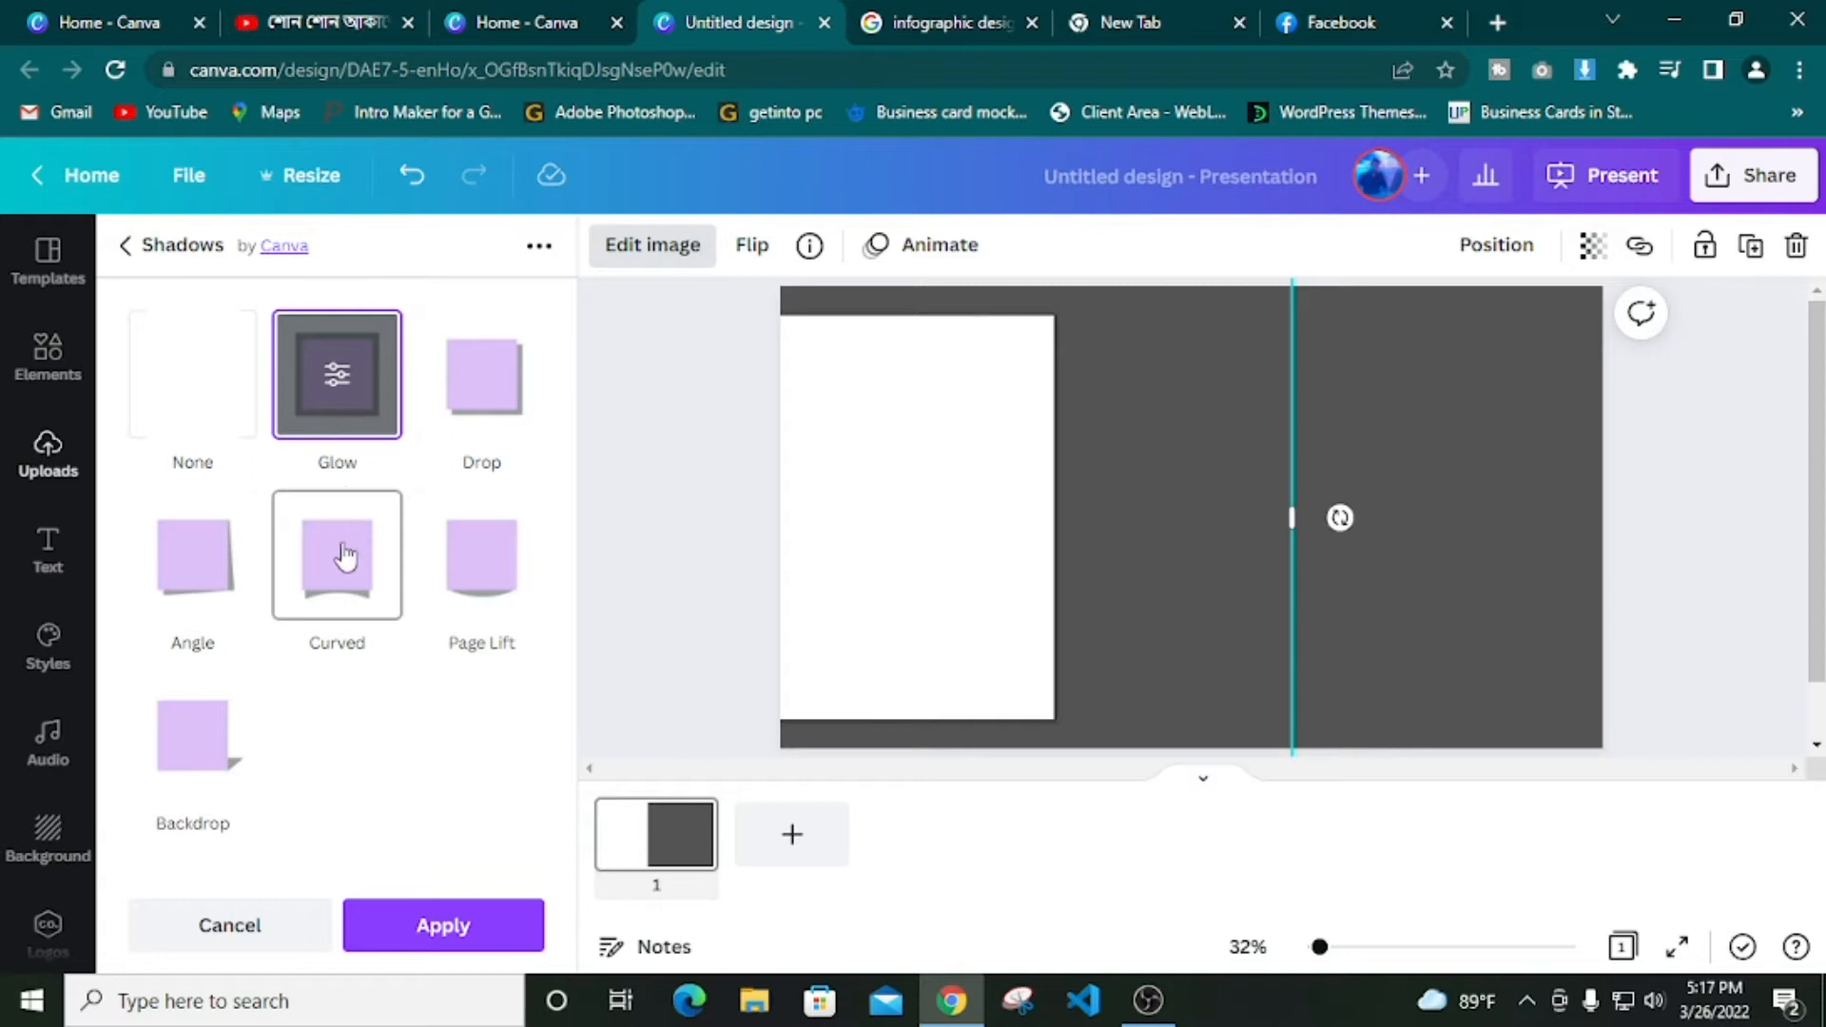
left_click(491, 404)
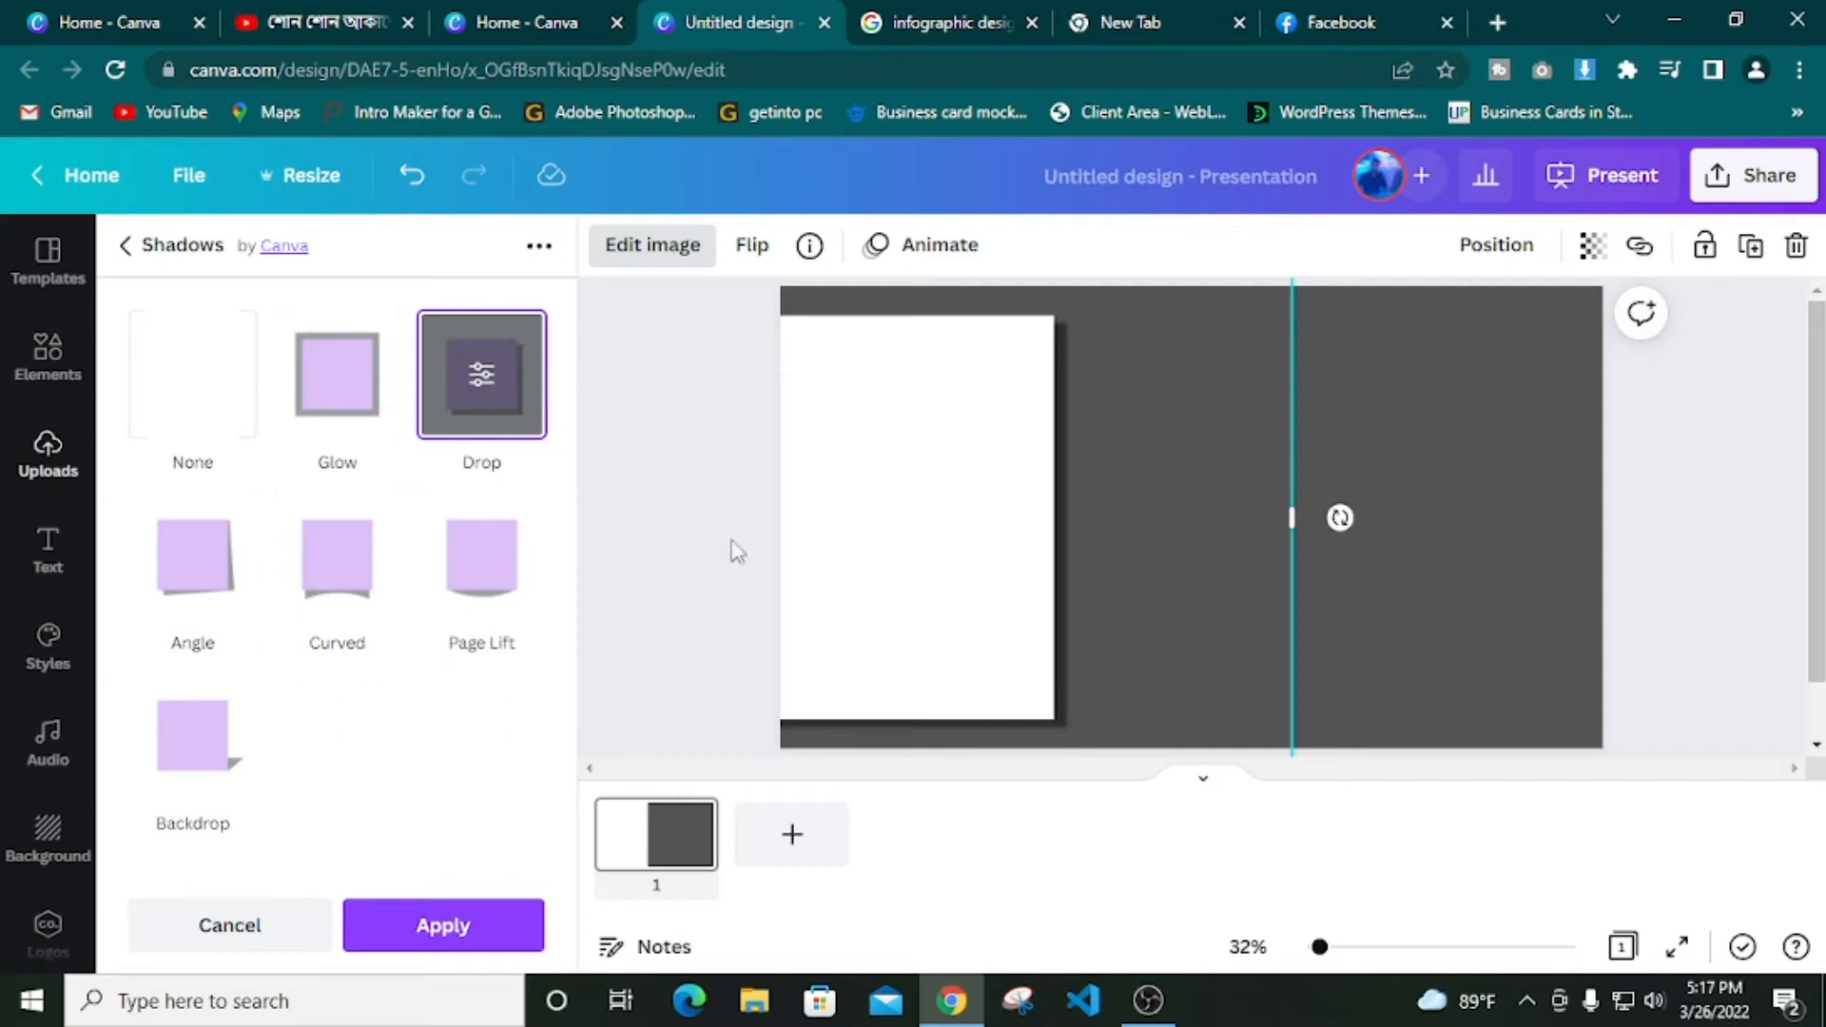
Set the drop shadow's transparency to 17 and blur to 4, and check the reference infographic
left_click(490, 390)
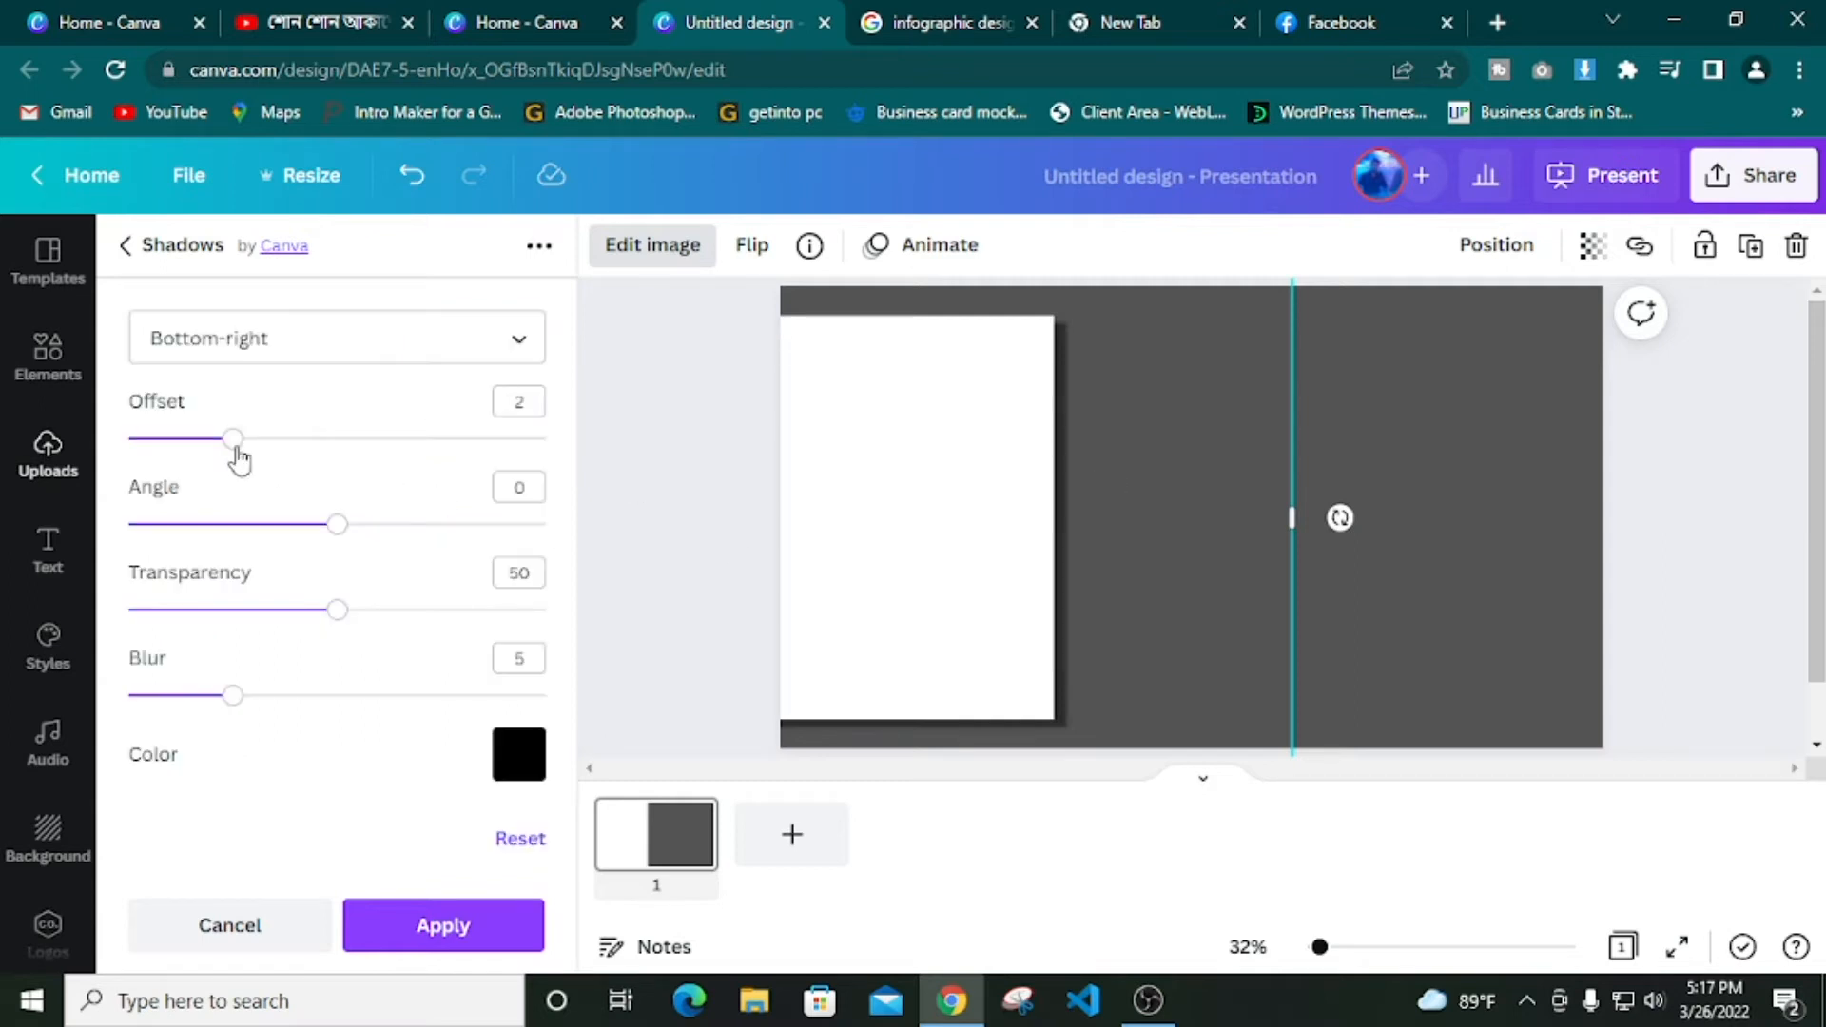
mouse_move(237, 455)
left_mouse_down()
mouse_move(198, 455)
mouse_move(226, 449)
left_mouse_up()
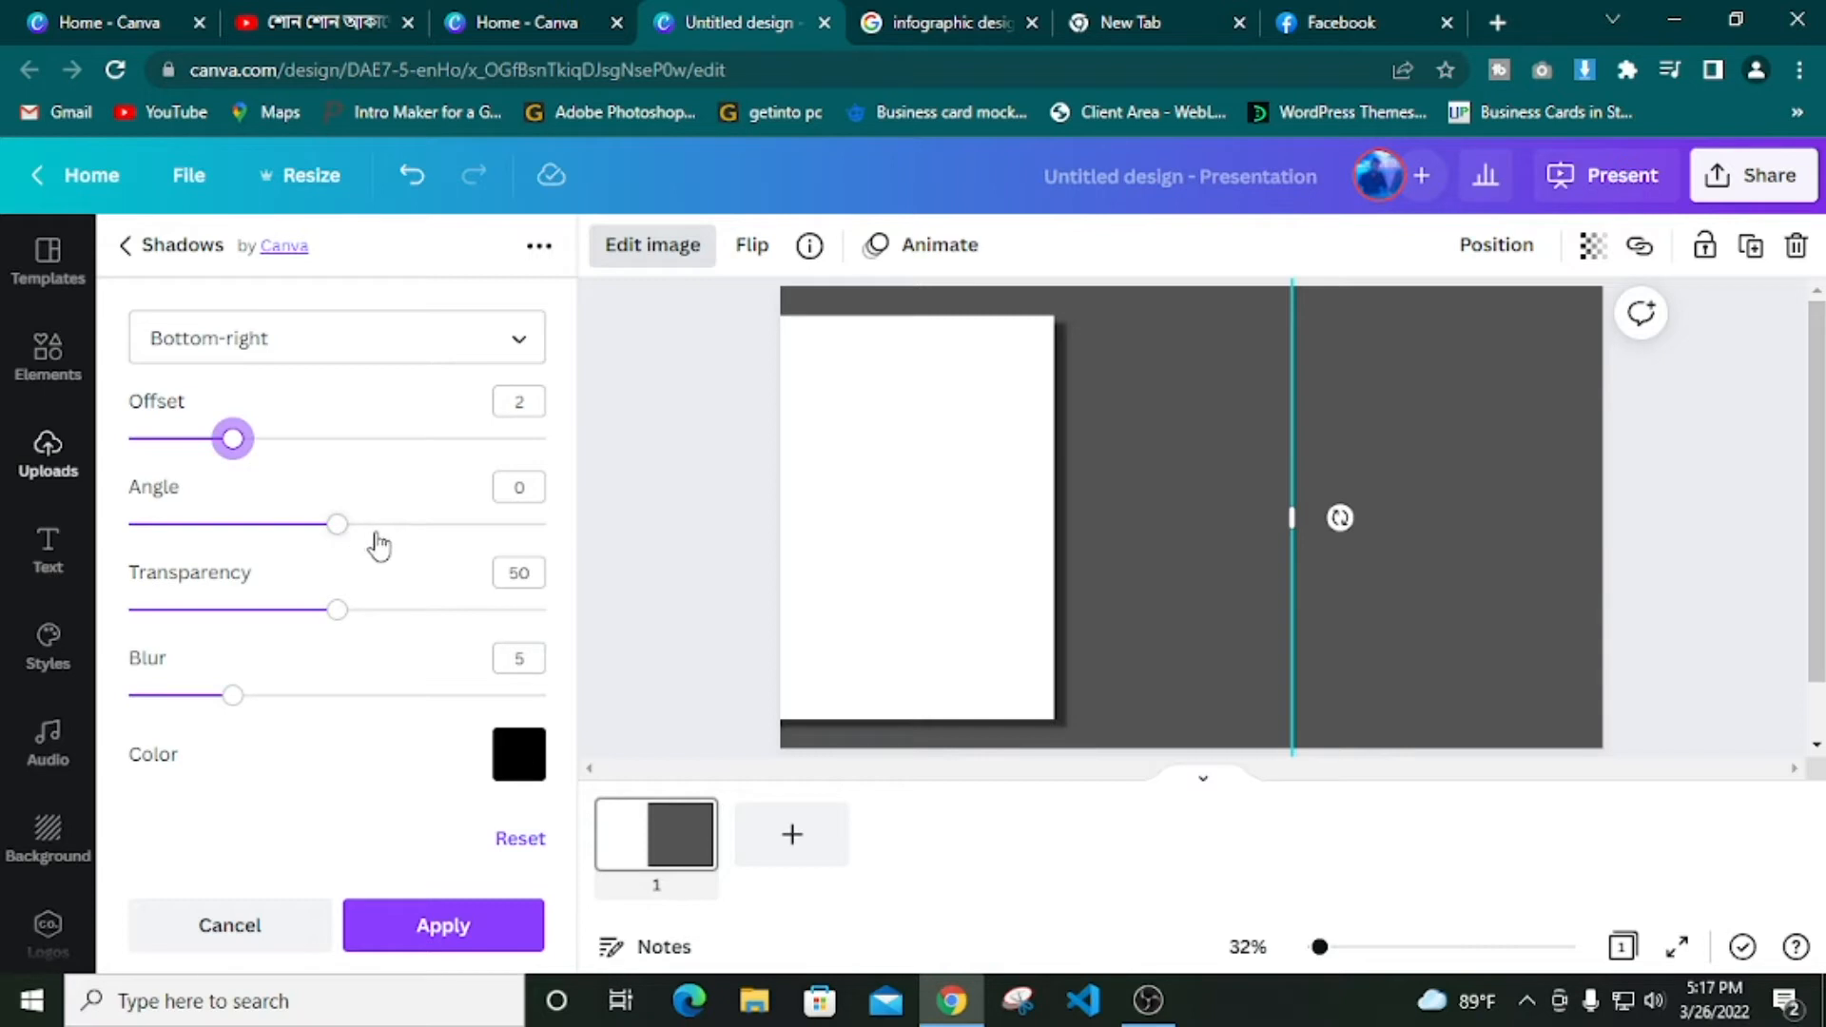
mouse_move(334, 542)
left_mouse_down()
mouse_move(408, 542)
mouse_move(358, 554)
left_mouse_up()
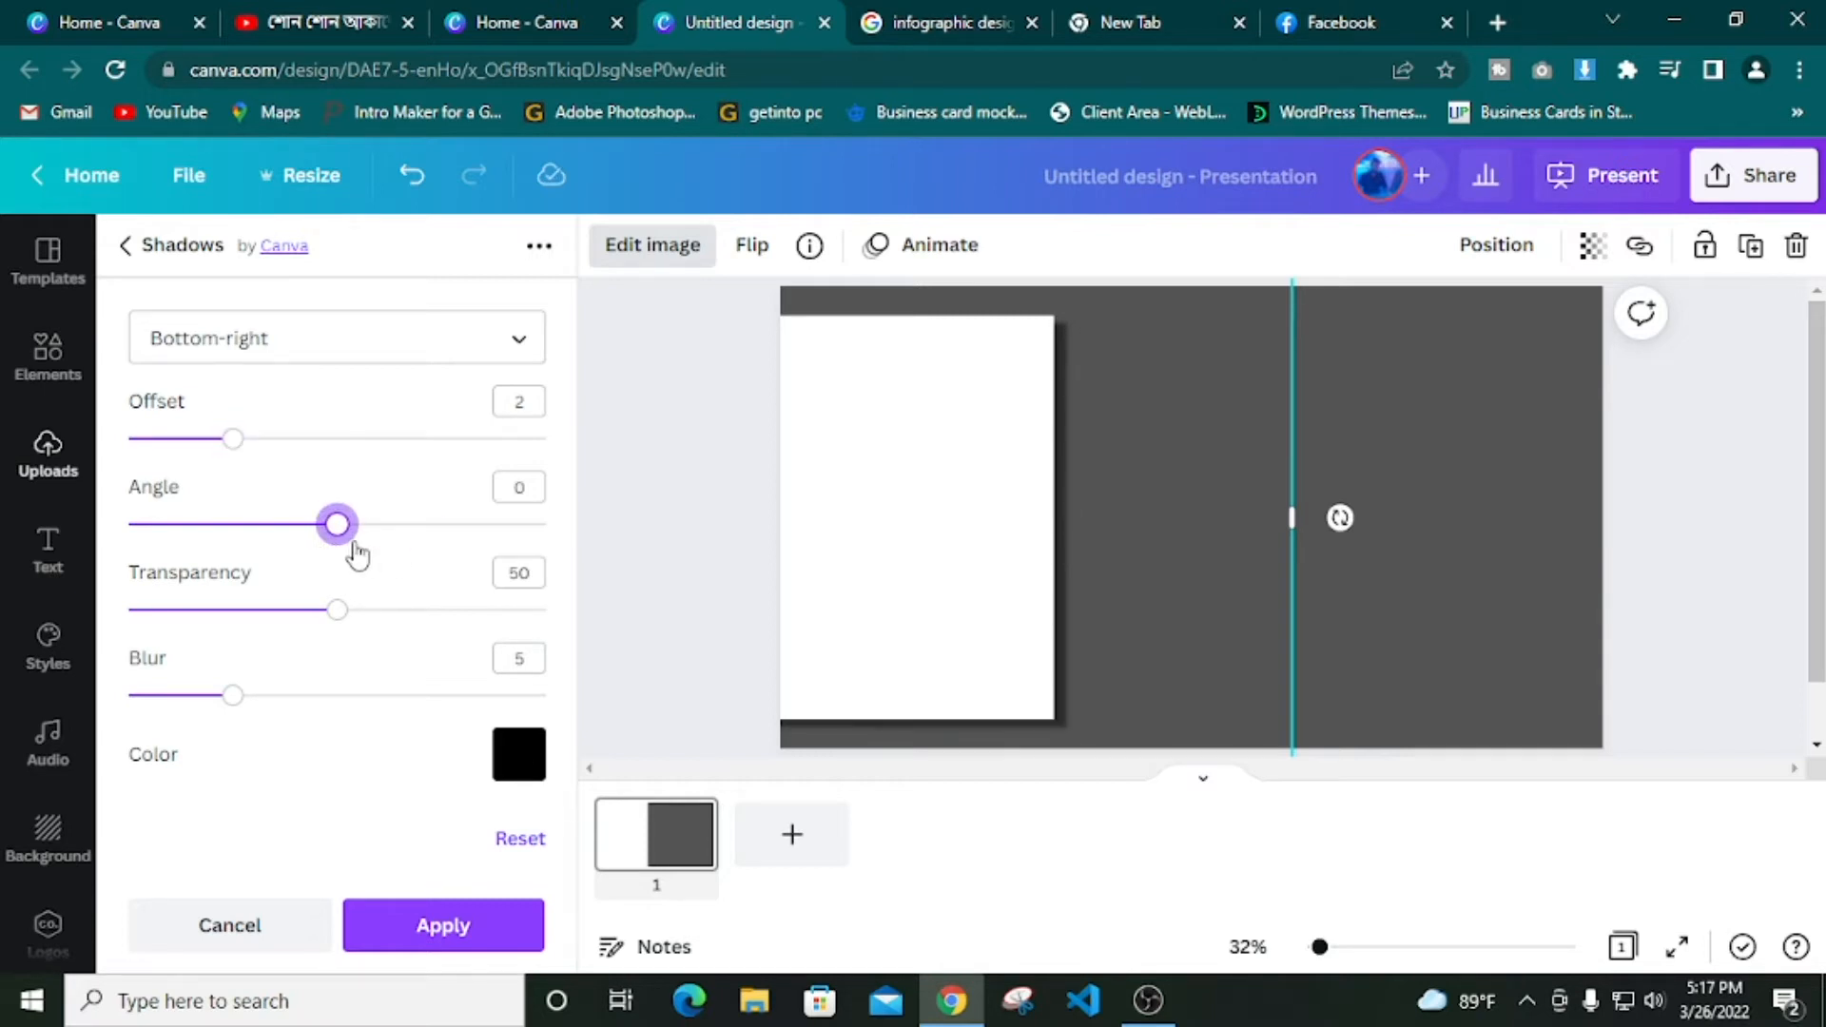
left_click_drag(348, 620, 203, 618)
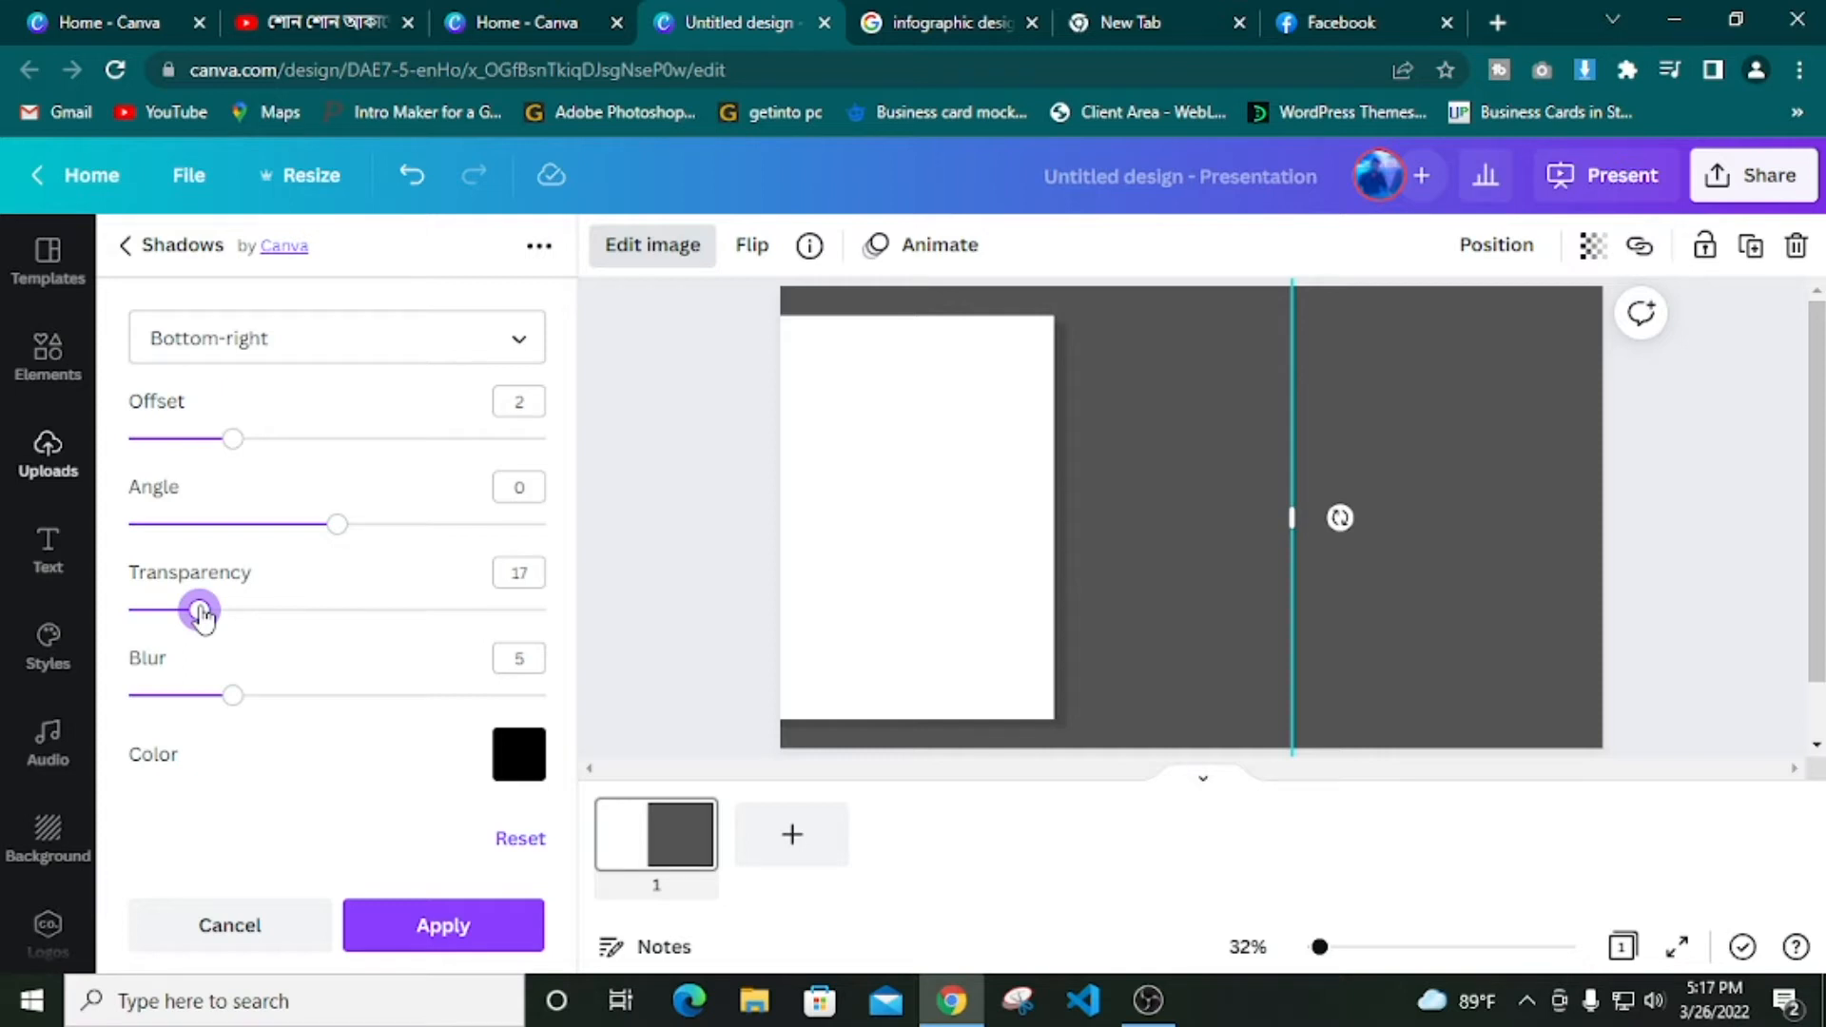
mouse_move(233, 699)
left_mouse_down()
mouse_move(129, 697)
mouse_move(217, 700)
left_mouse_up()
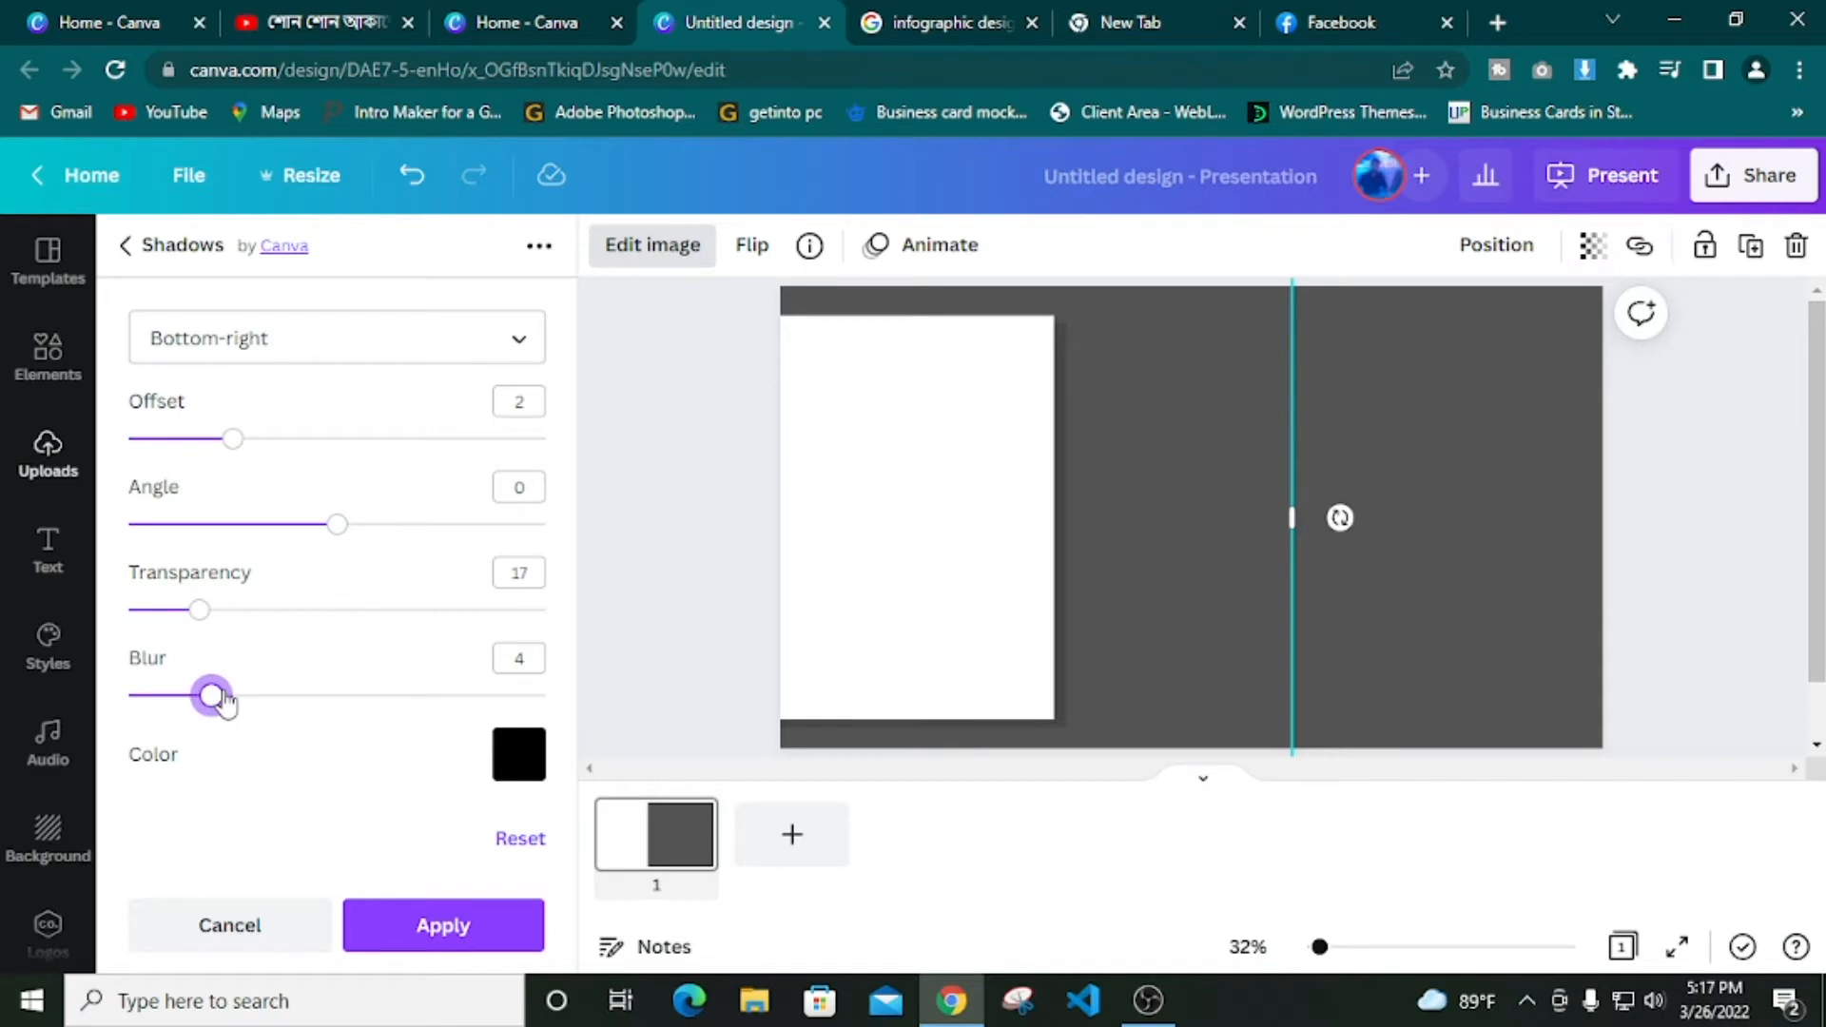
left_click(666, 398)
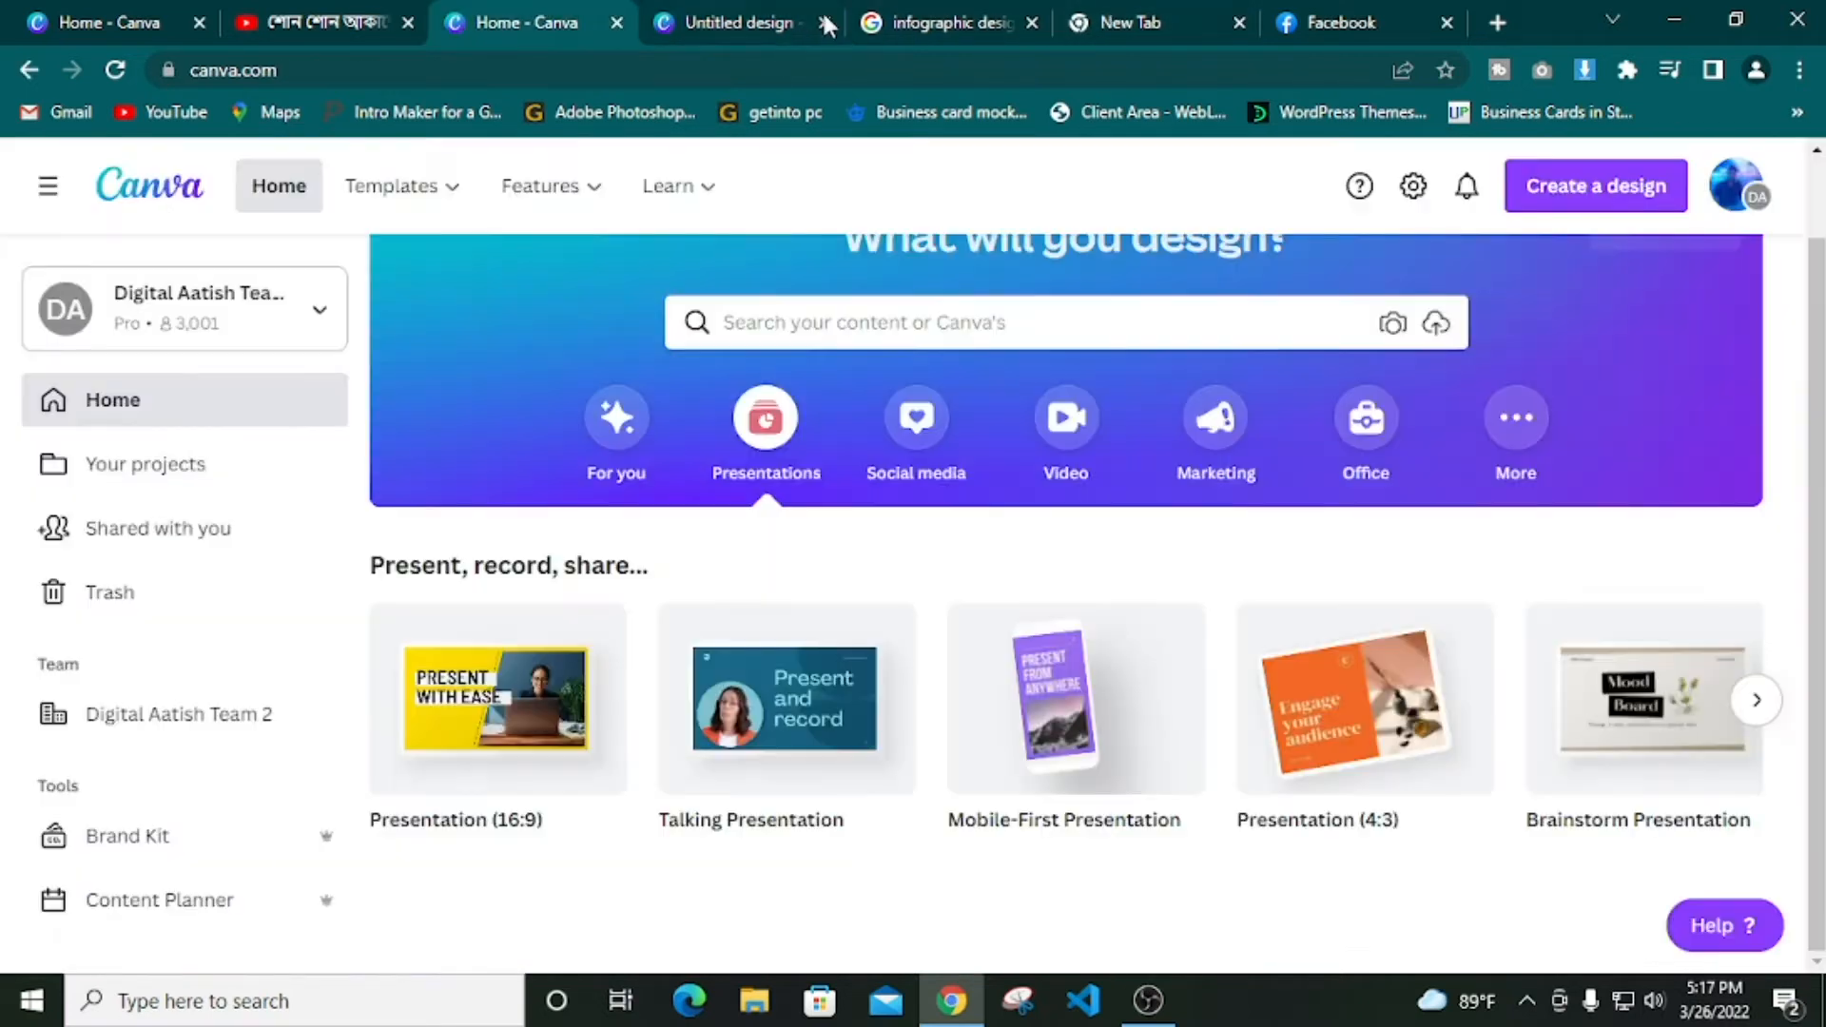
left_click(951, 20)
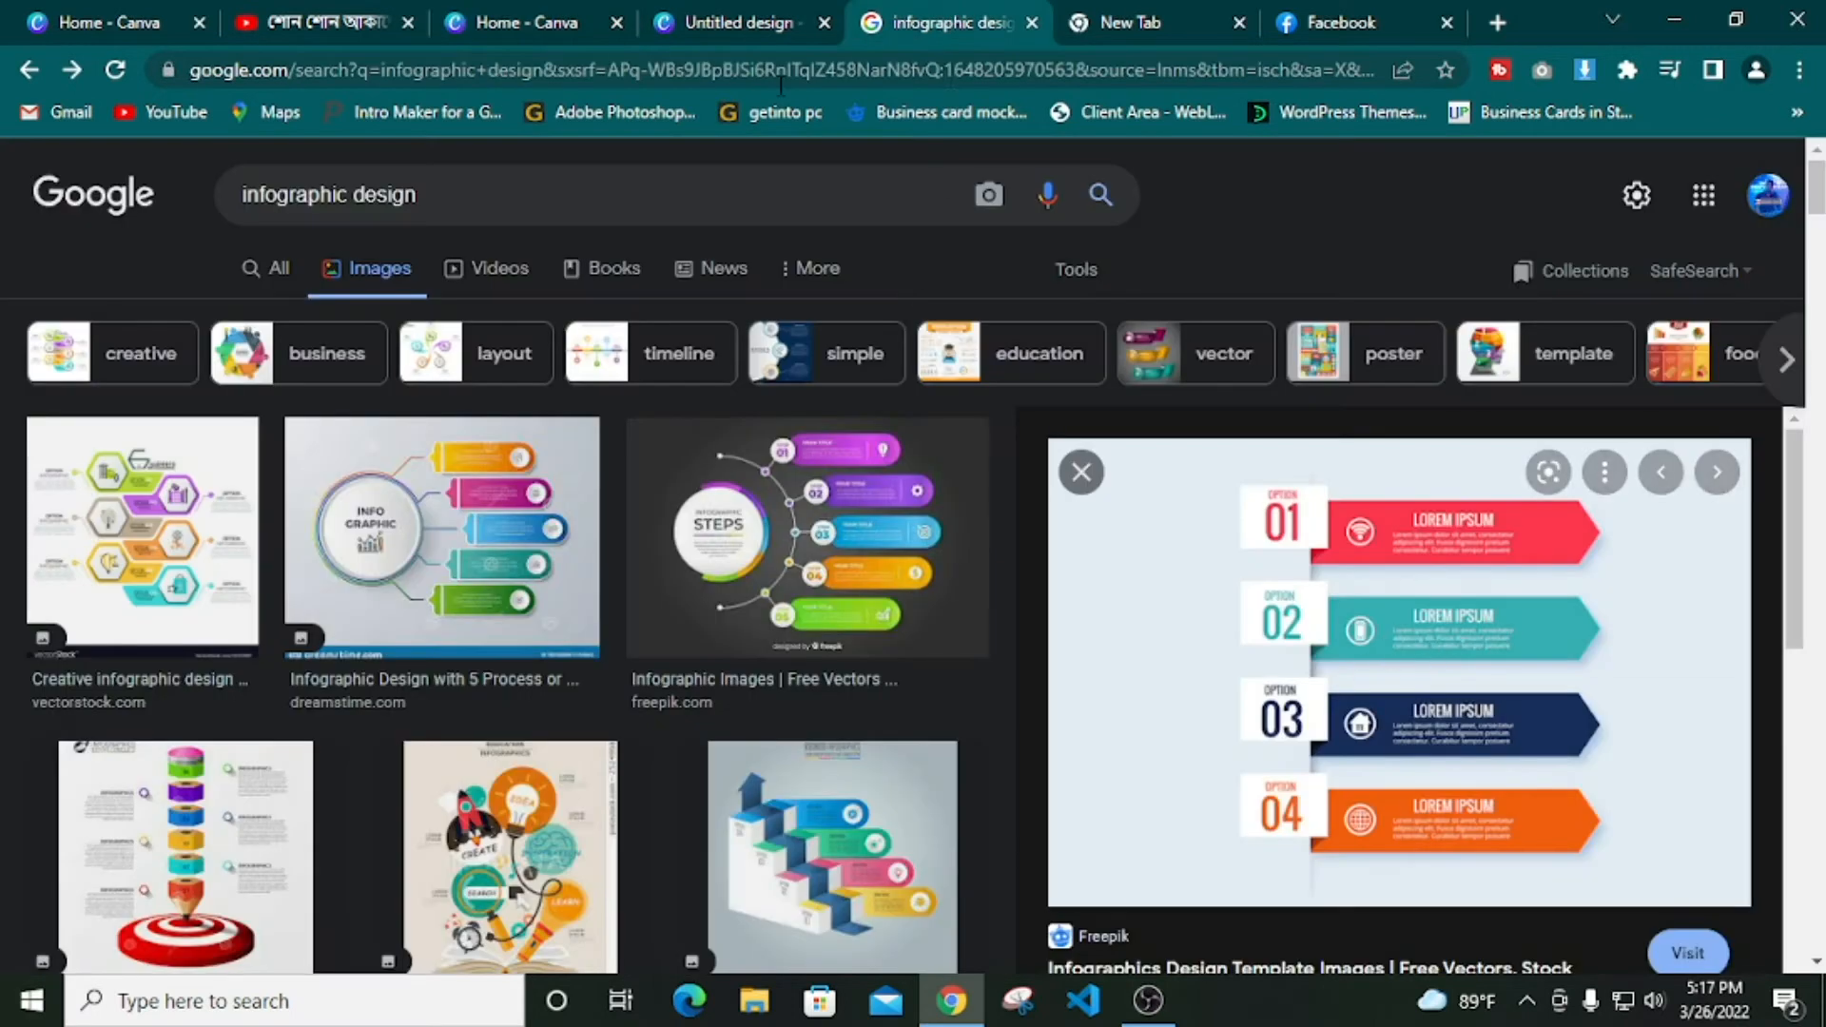
left_click(745, 21)
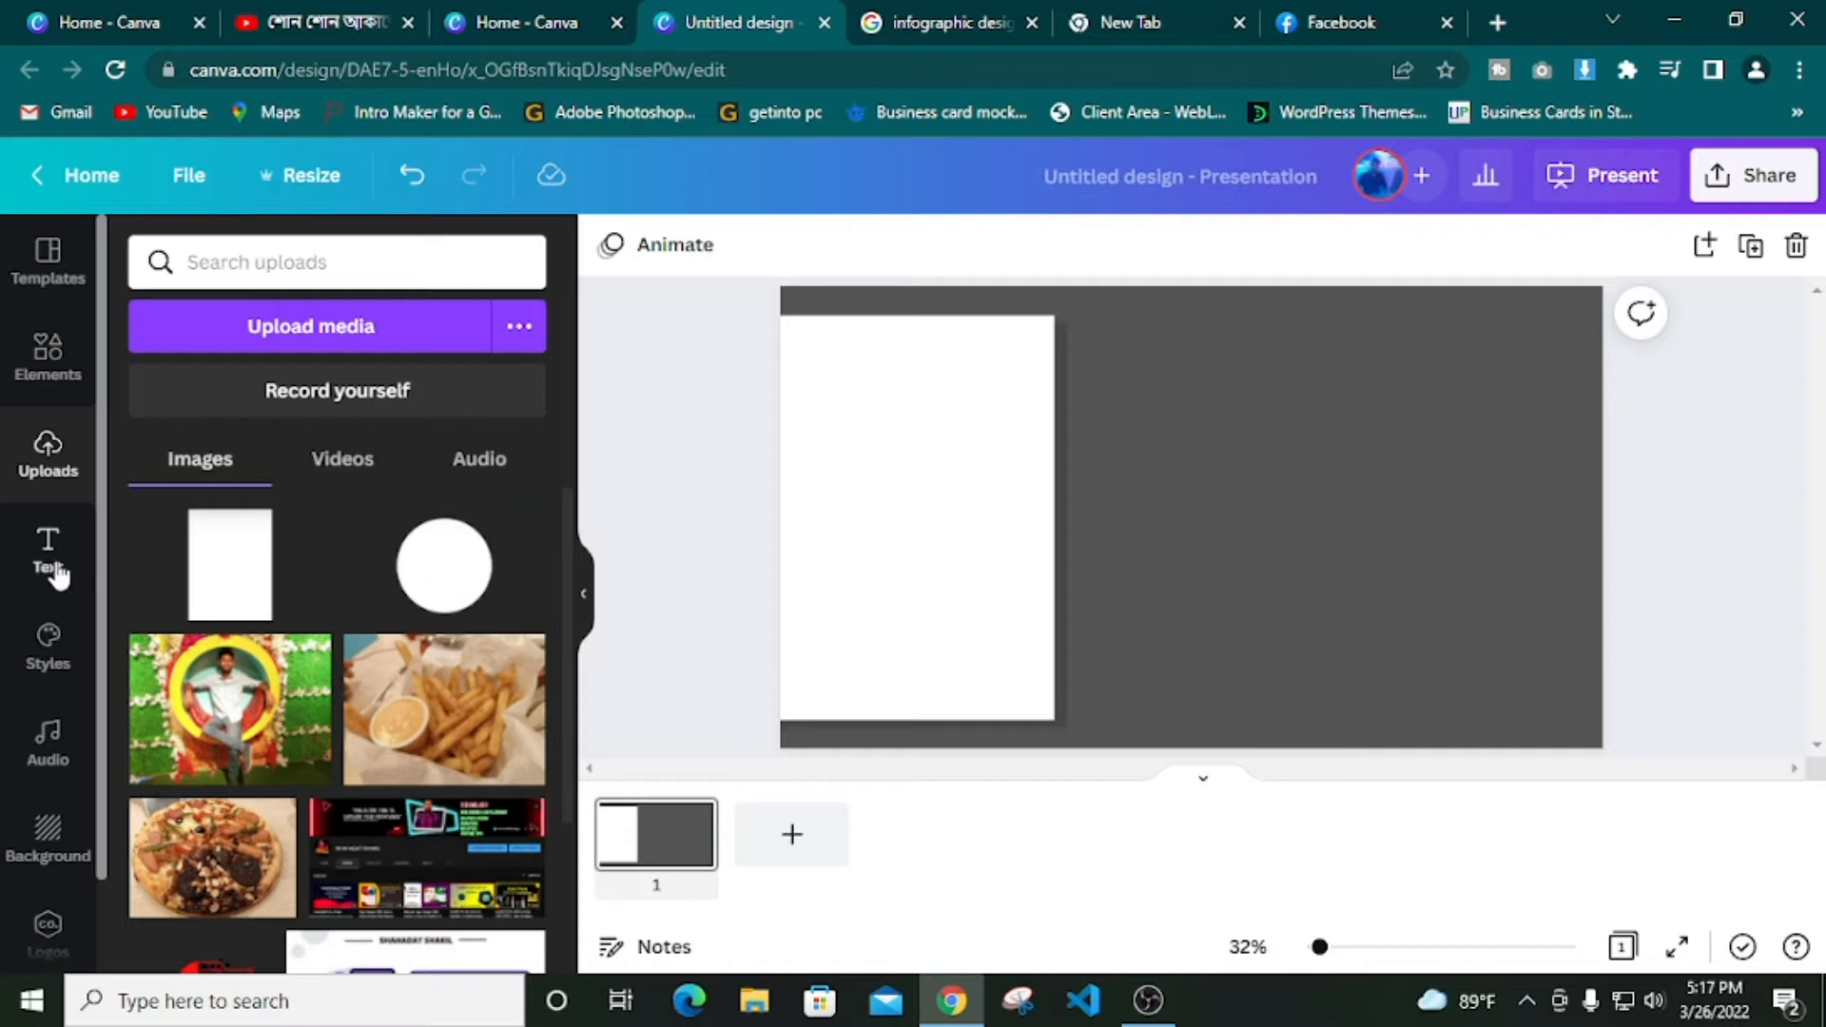
Add a small grey square near the white panel's upper right corner and duplicate it three times down the panel
left_click(57, 381)
left_click(265, 636)
left_click_drag(1312, 635, 1043, 462)
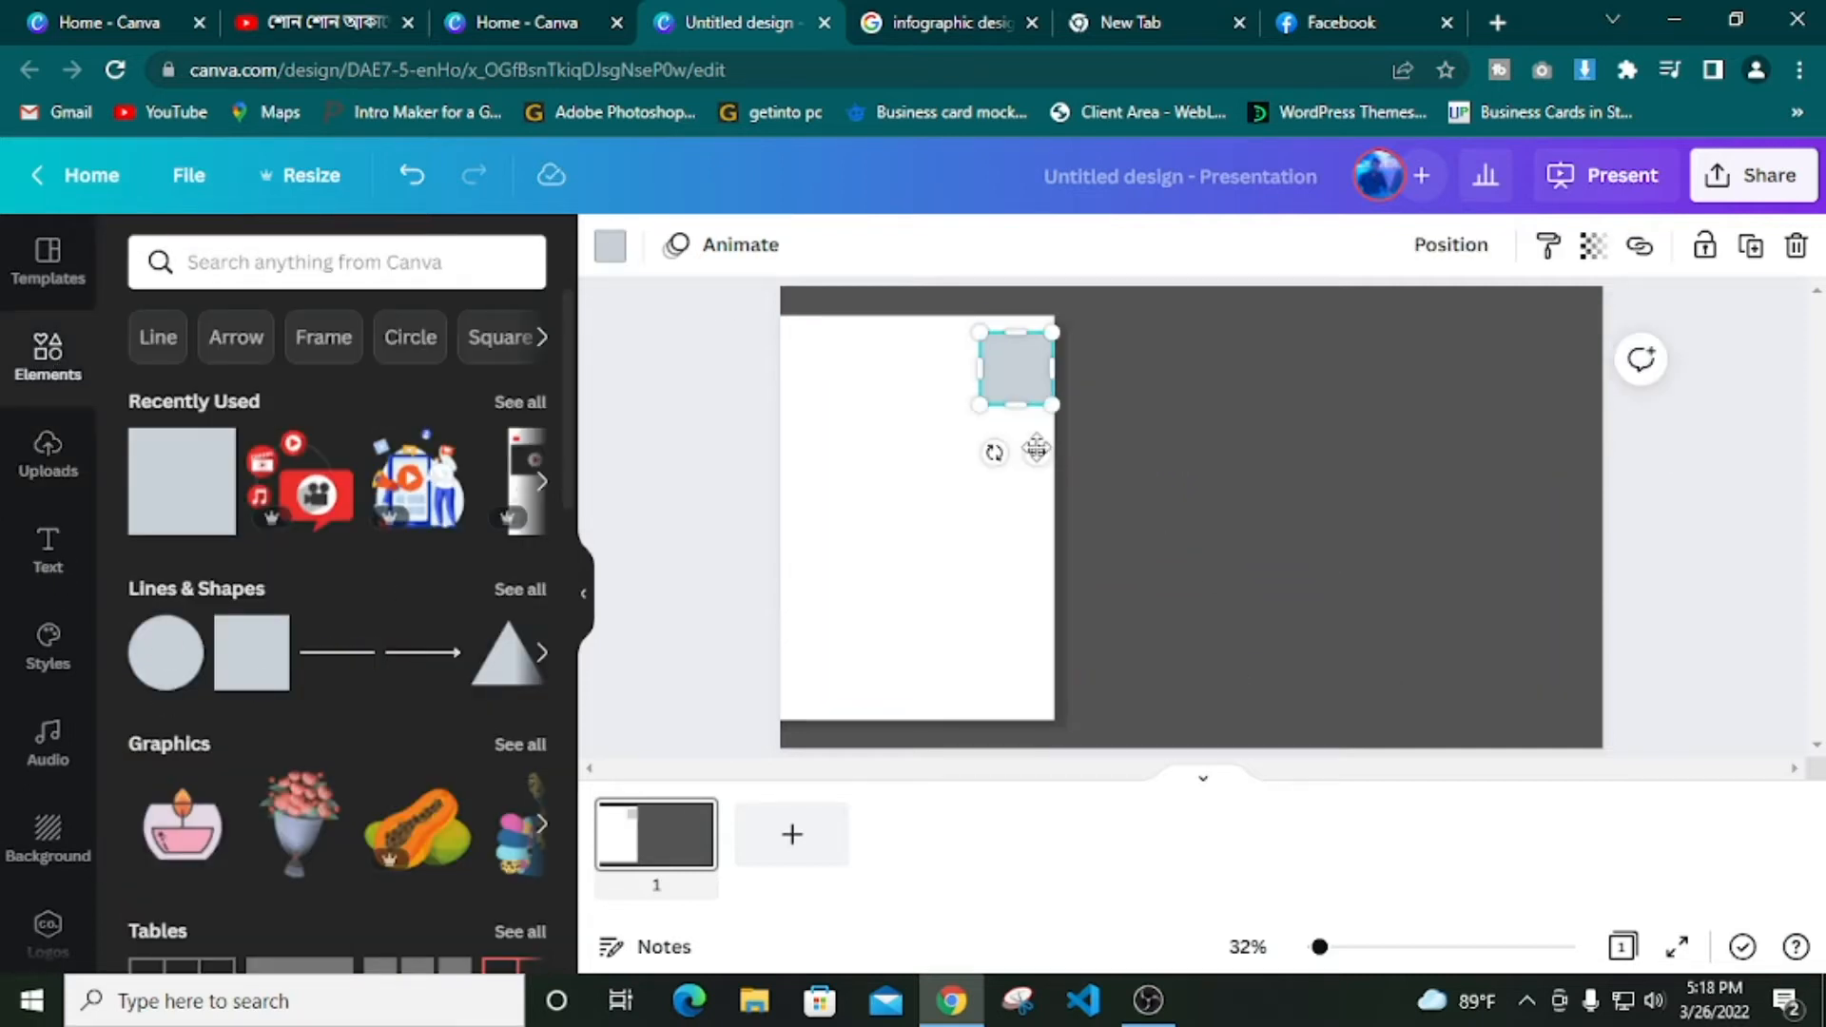
key("ctrl+d")
key("ctrl+d")
key("ctrl+d")
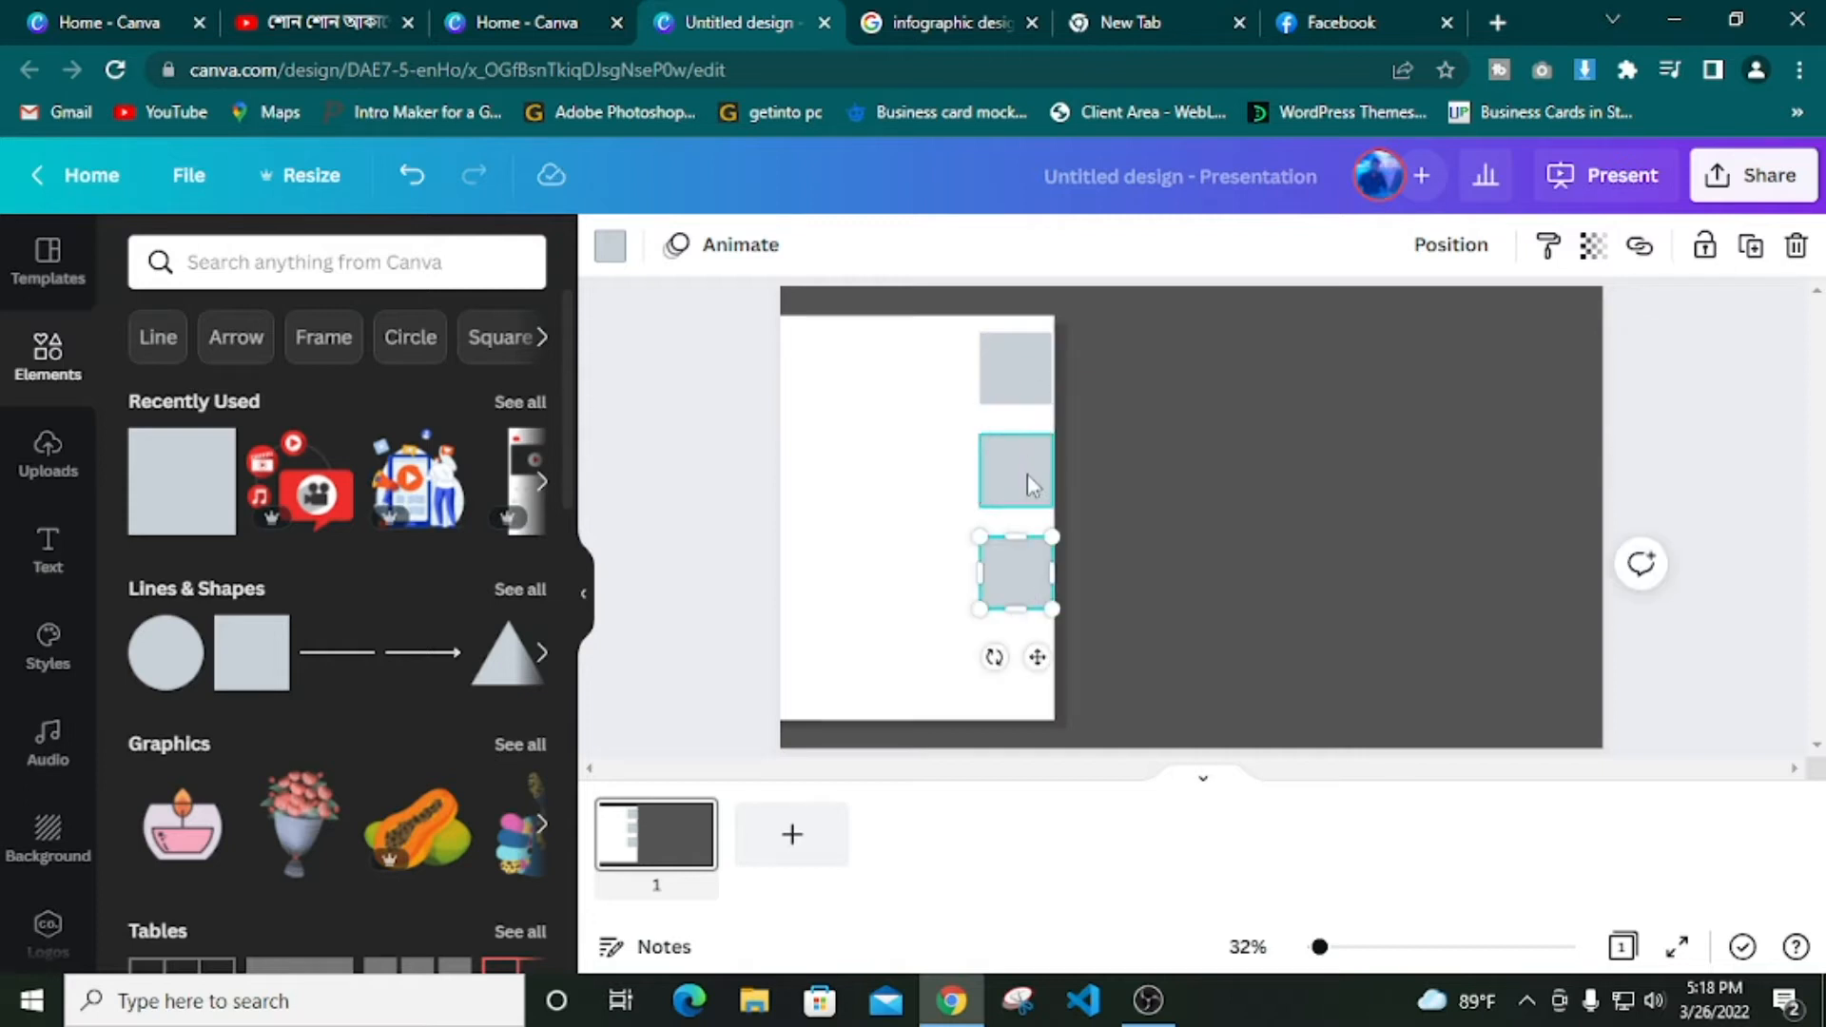
Align the four grey squares flush with the white panel's right edge and adjust their vertical spacing
left_click(1145, 470)
left_click(1028, 374)
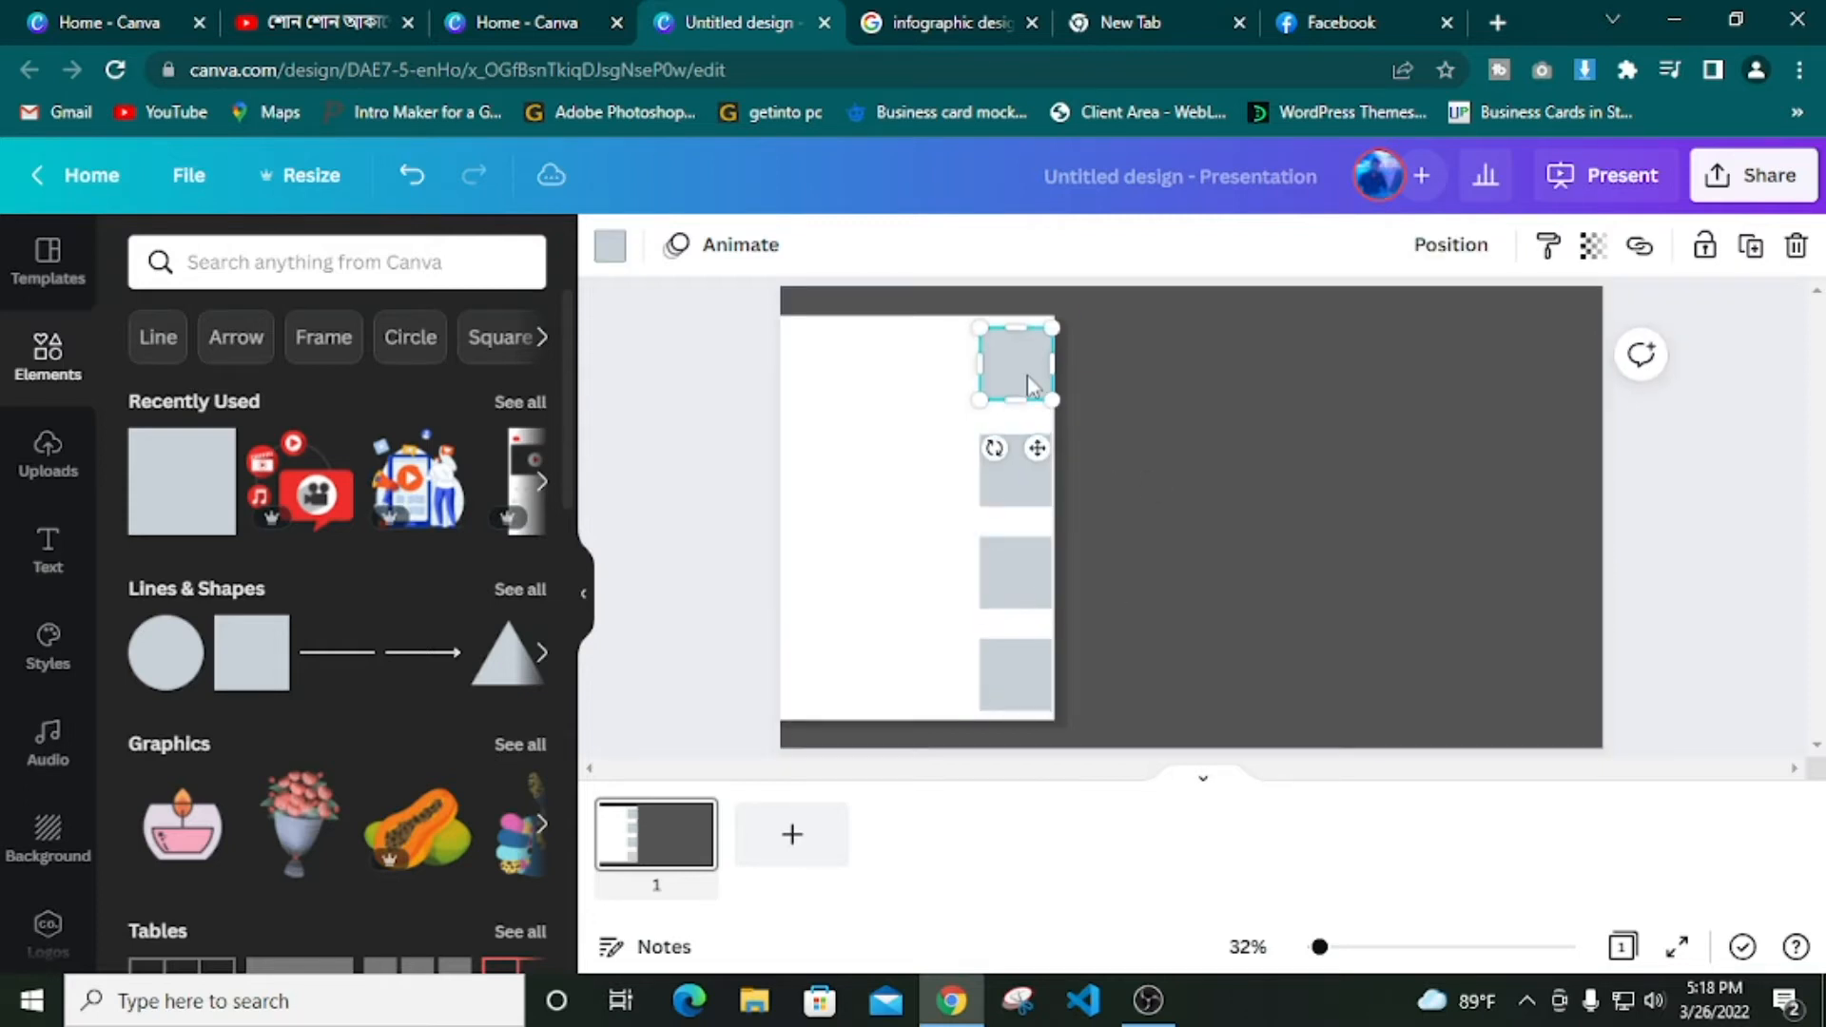
left_click(989, 481)
left_click_drag(995, 485, 999, 480)
left_click_drag(999, 594, 1005, 577)
mouse_move(1018, 683)
left_mouse_down()
mouse_move(1014, 627)
mouse_move(1019, 672)
left_mouse_up()
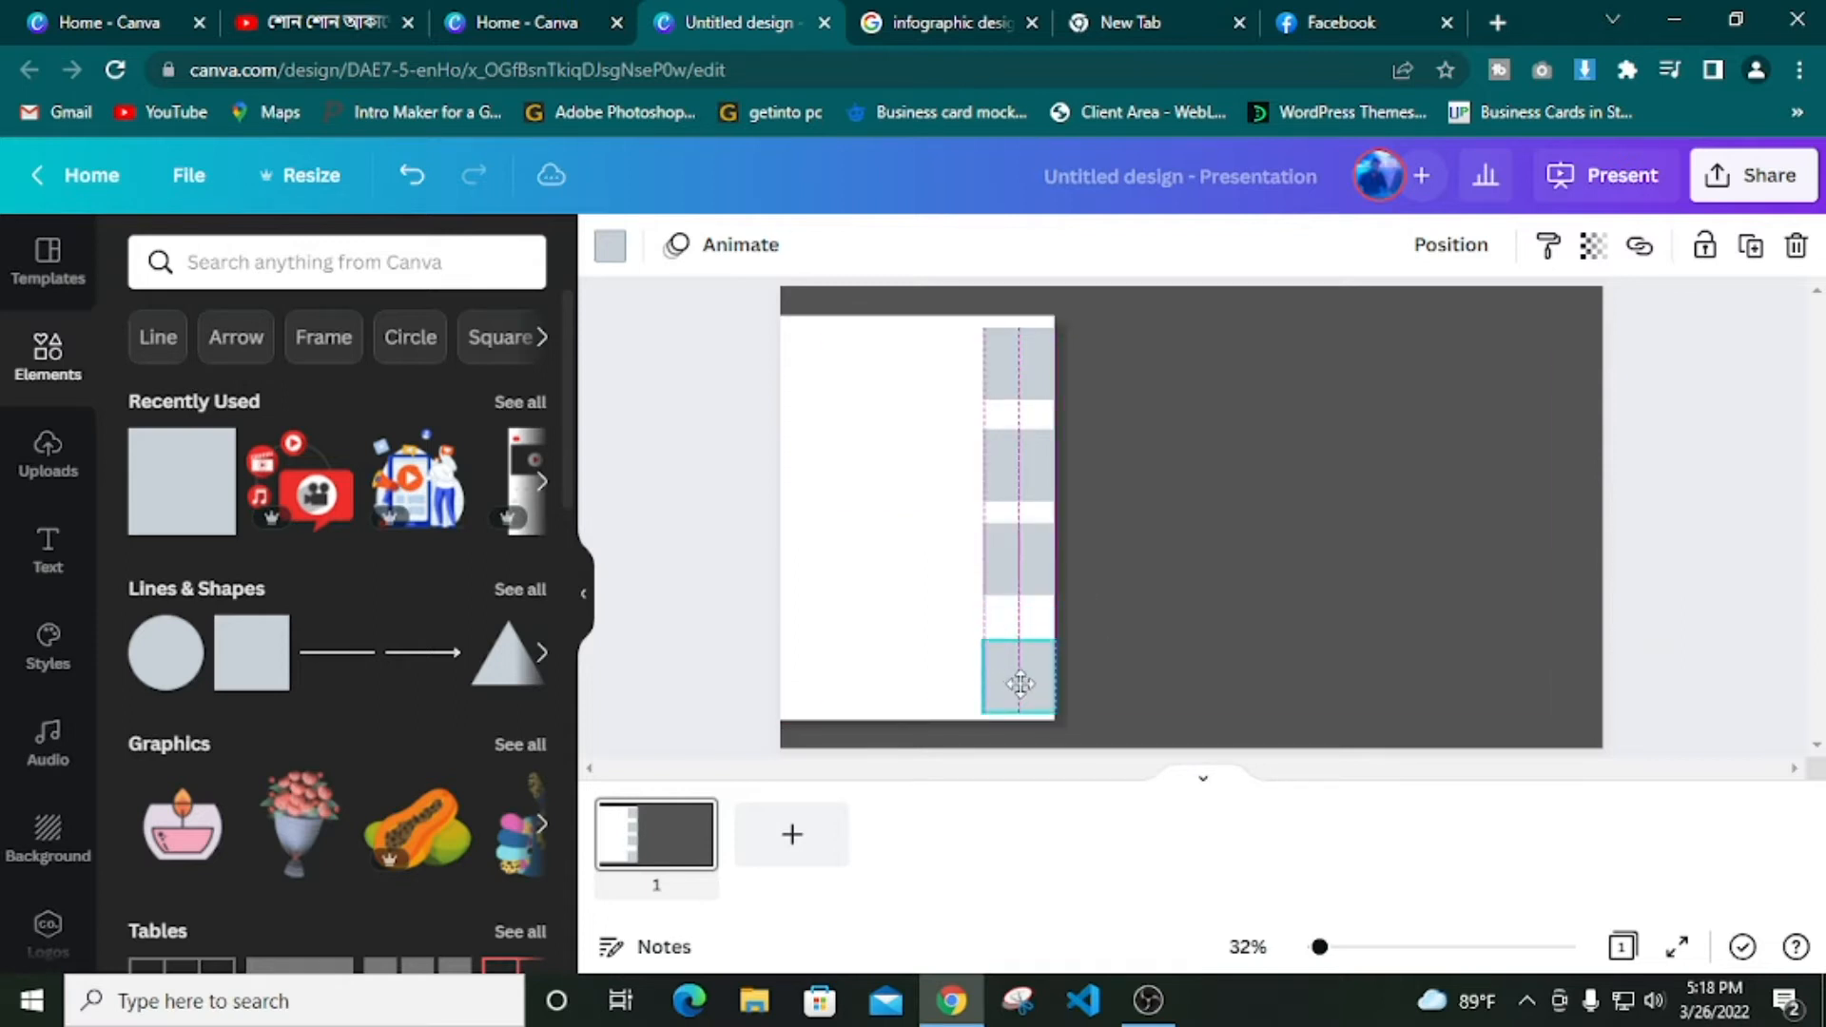
left_click(1101, 646)
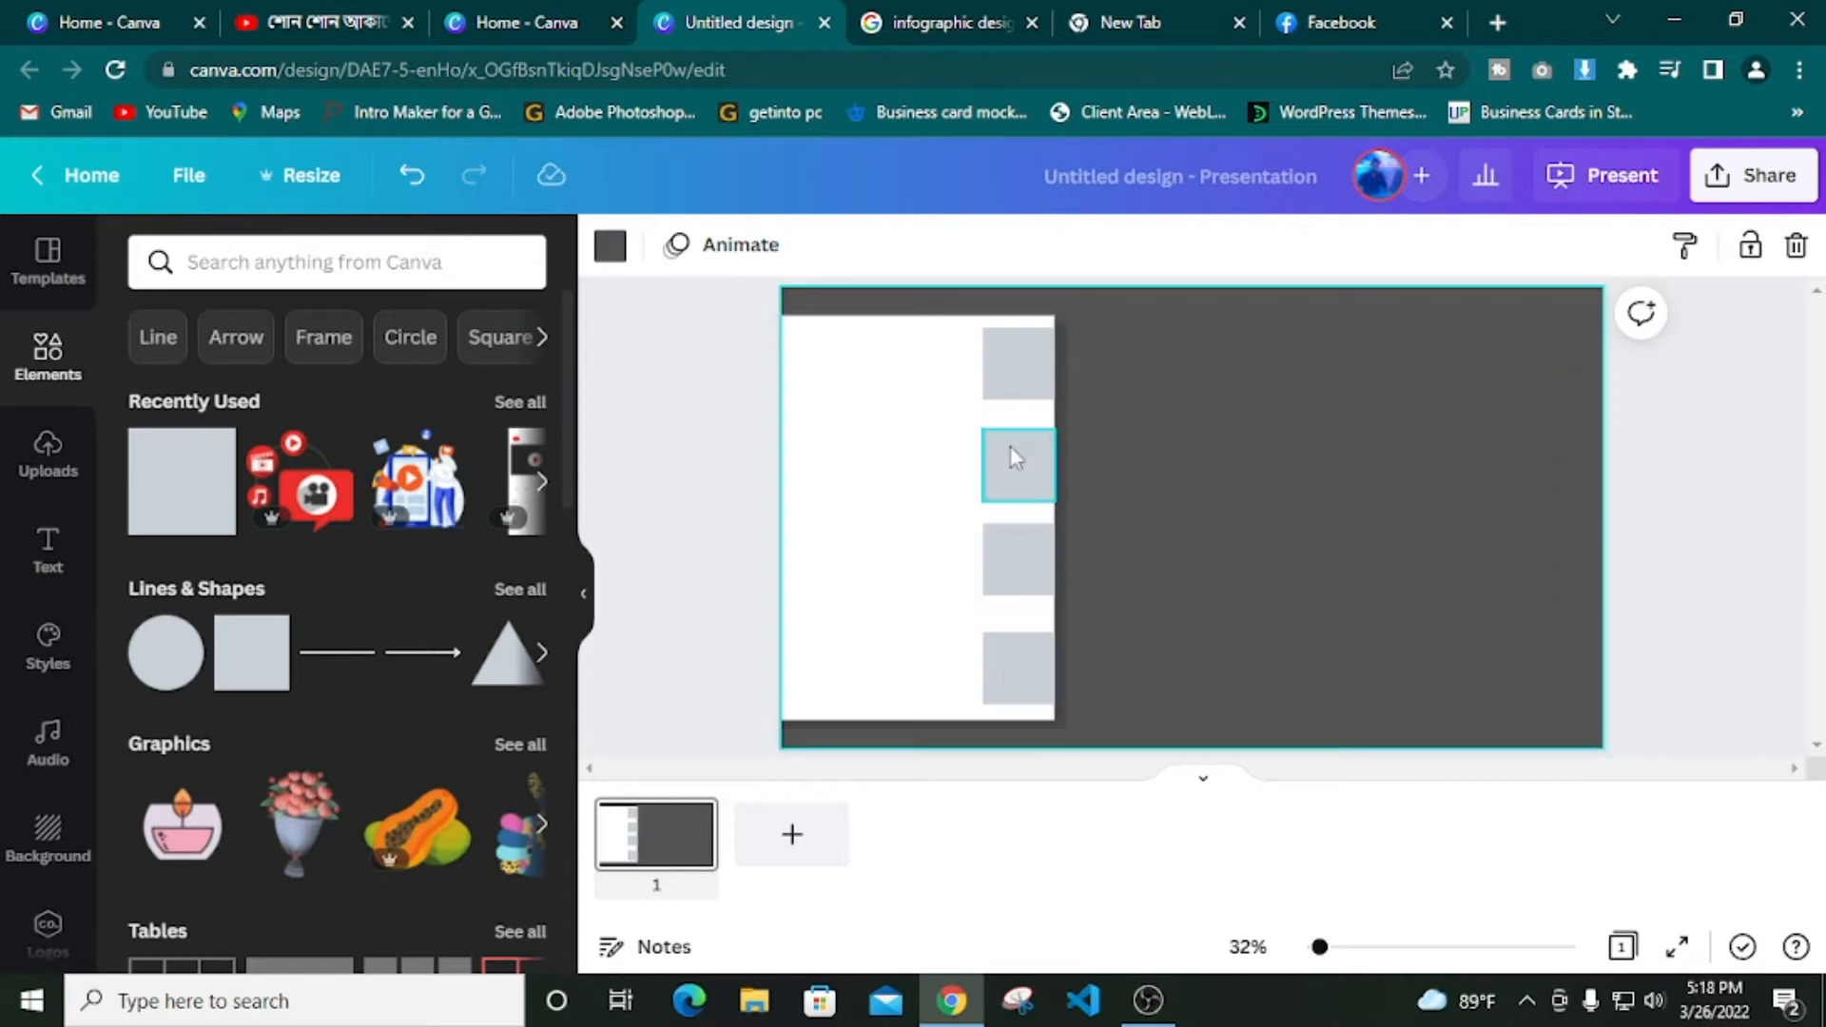
Add a heading reading 01 in the Ekushey Bangla font and fit it over the topmost square at size 106
left_click(45, 552)
left_click(408, 392)
type("1")
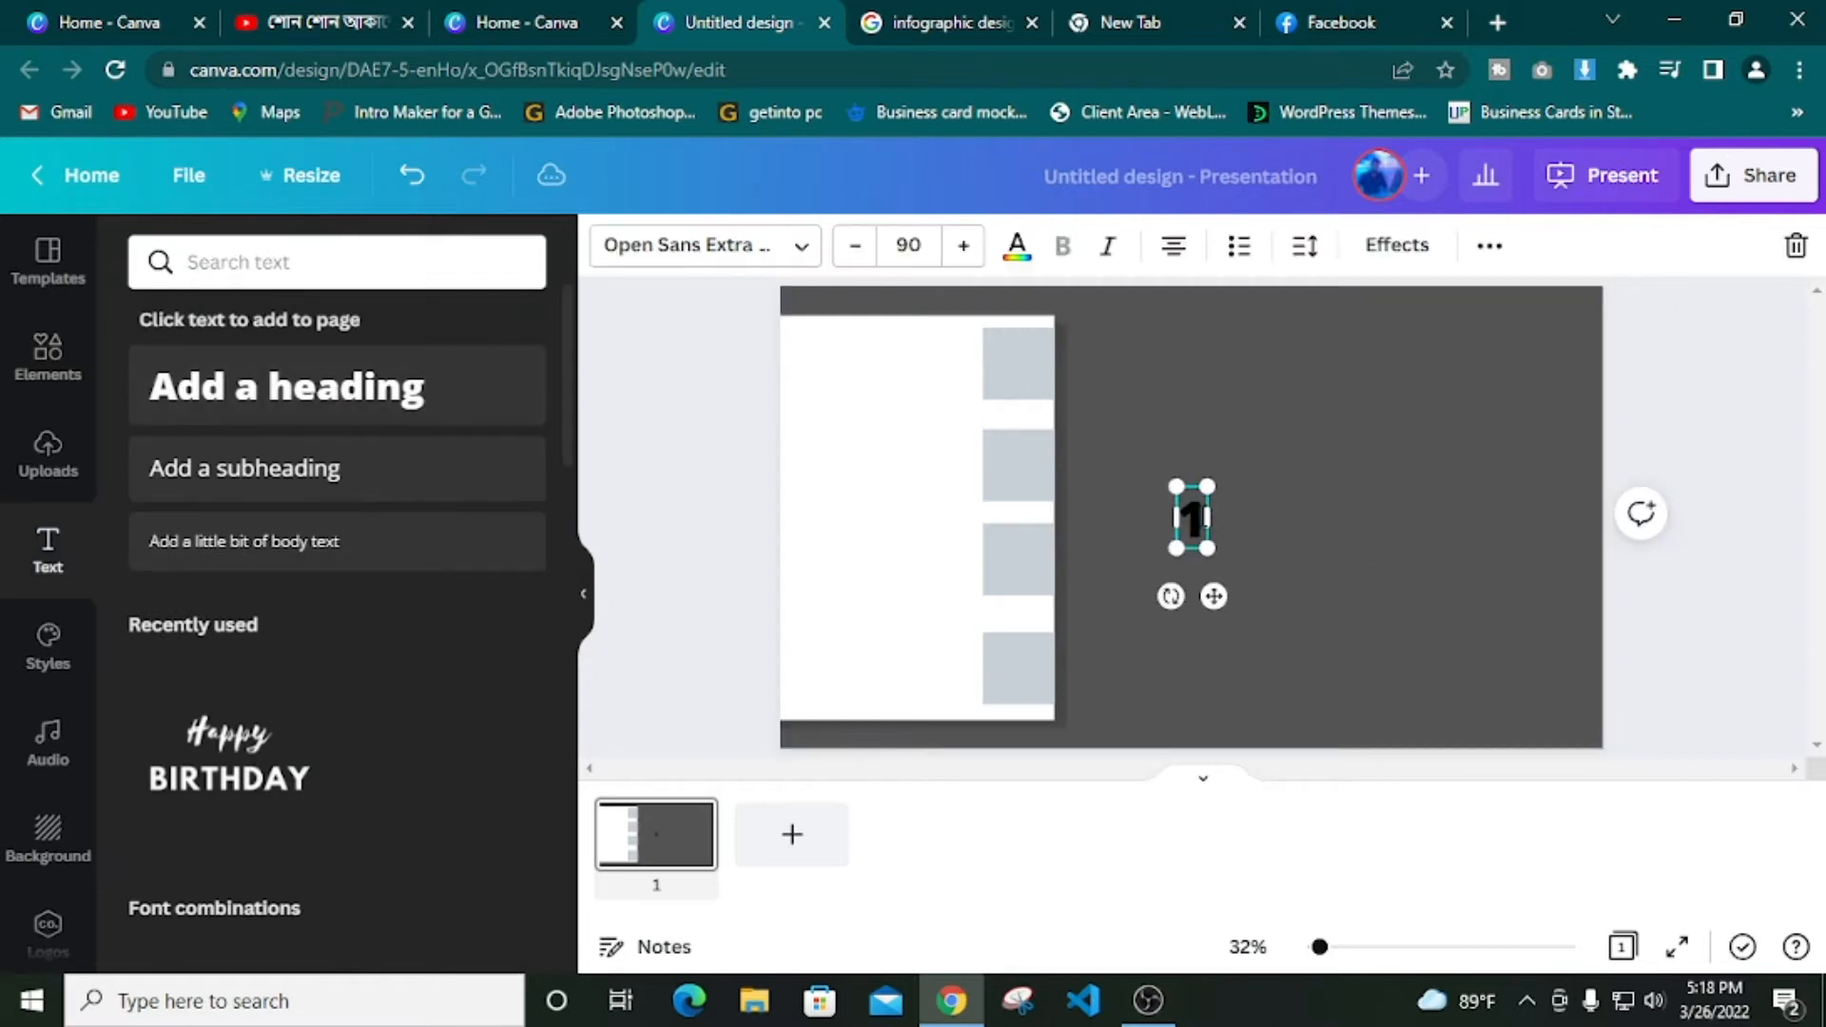
type("0")
left_click(779, 255)
left_click(245, 511)
left_click_drag(1222, 547, 1034, 427)
double_click(1021, 369)
Set the 01 heading's text colour to the custom red #FF0330
left_click(1014, 249)
left_click(171, 394)
left_click(358, 538)
left_click_drag(357, 537, 501, 468)
left_click(457, 615)
left_click_drag(459, 615, 484, 615)
left_click_drag(504, 470, 507, 449)
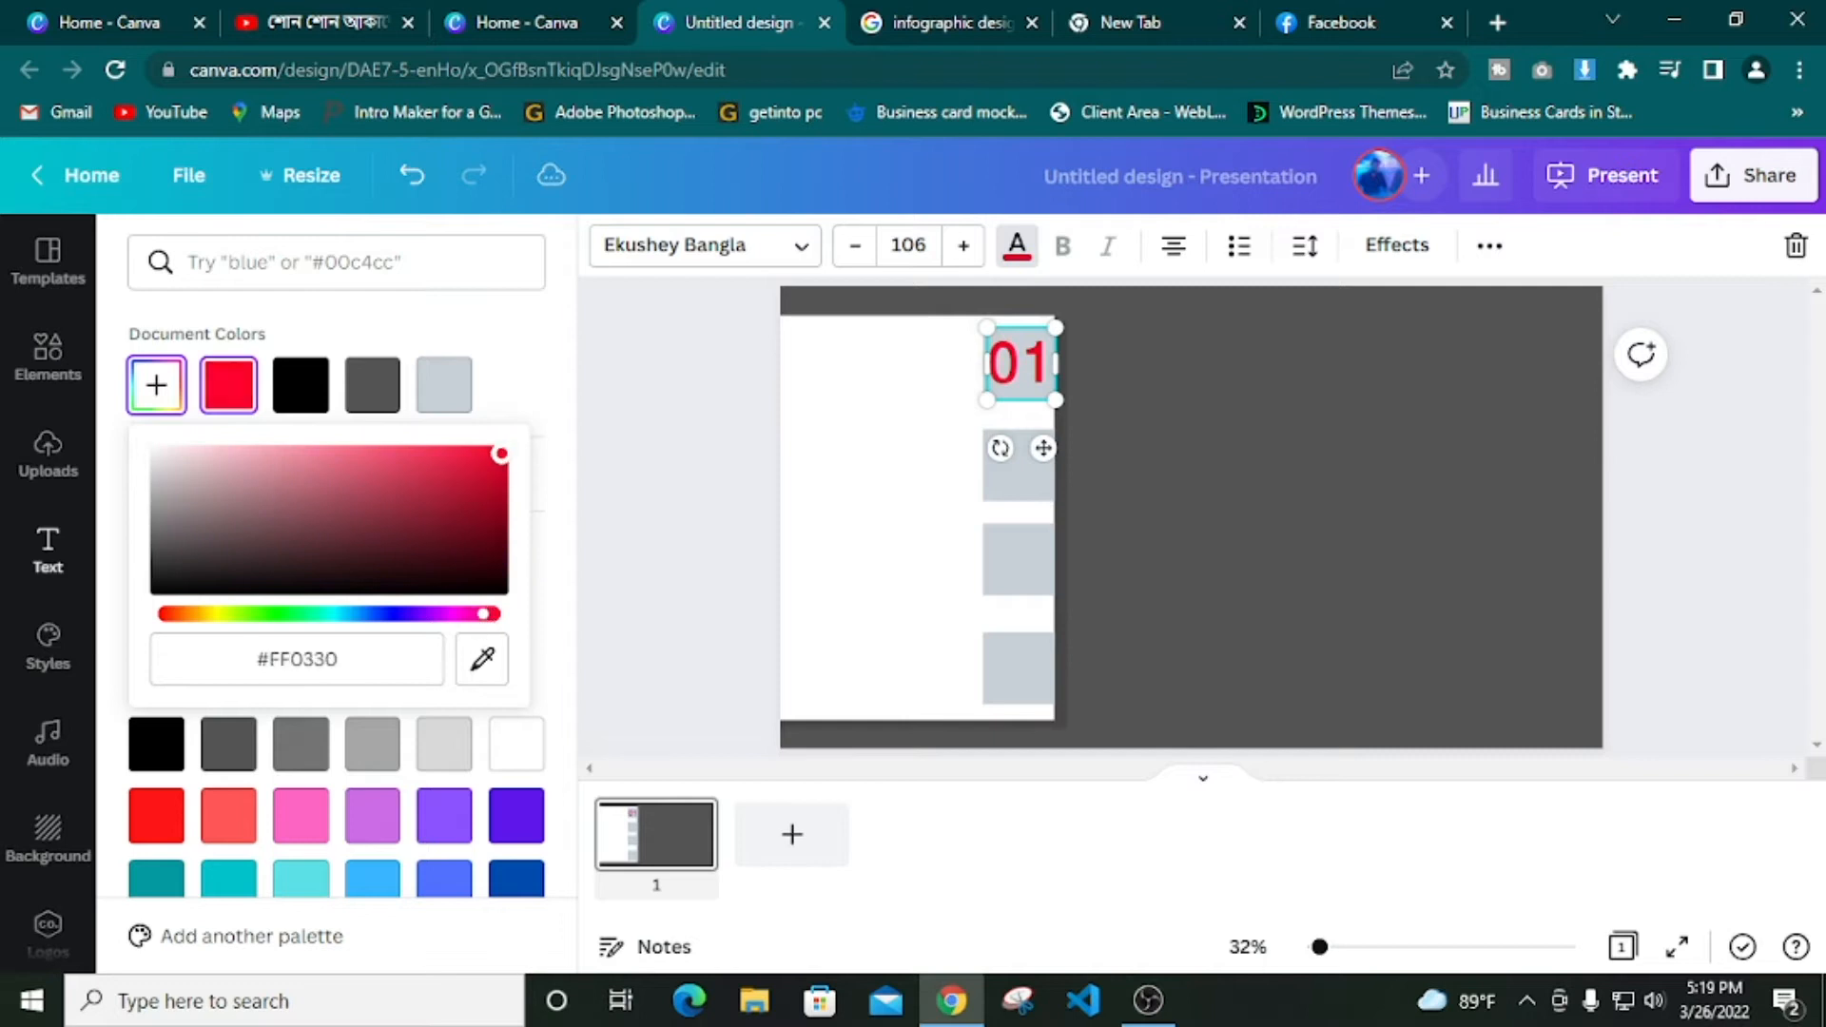
left_click(723, 414)
Copy the red 01 heading onto the three lower squares
left_click(1004, 379)
double_click(1007, 380)
left_click(1168, 419)
left_click_drag(1032, 369, 1035, 568)
left_click_drag(1034, 568, 1035, 668)
Change the numbers on the three lower squares to 02, 03 and 04
left_click(1046, 467)
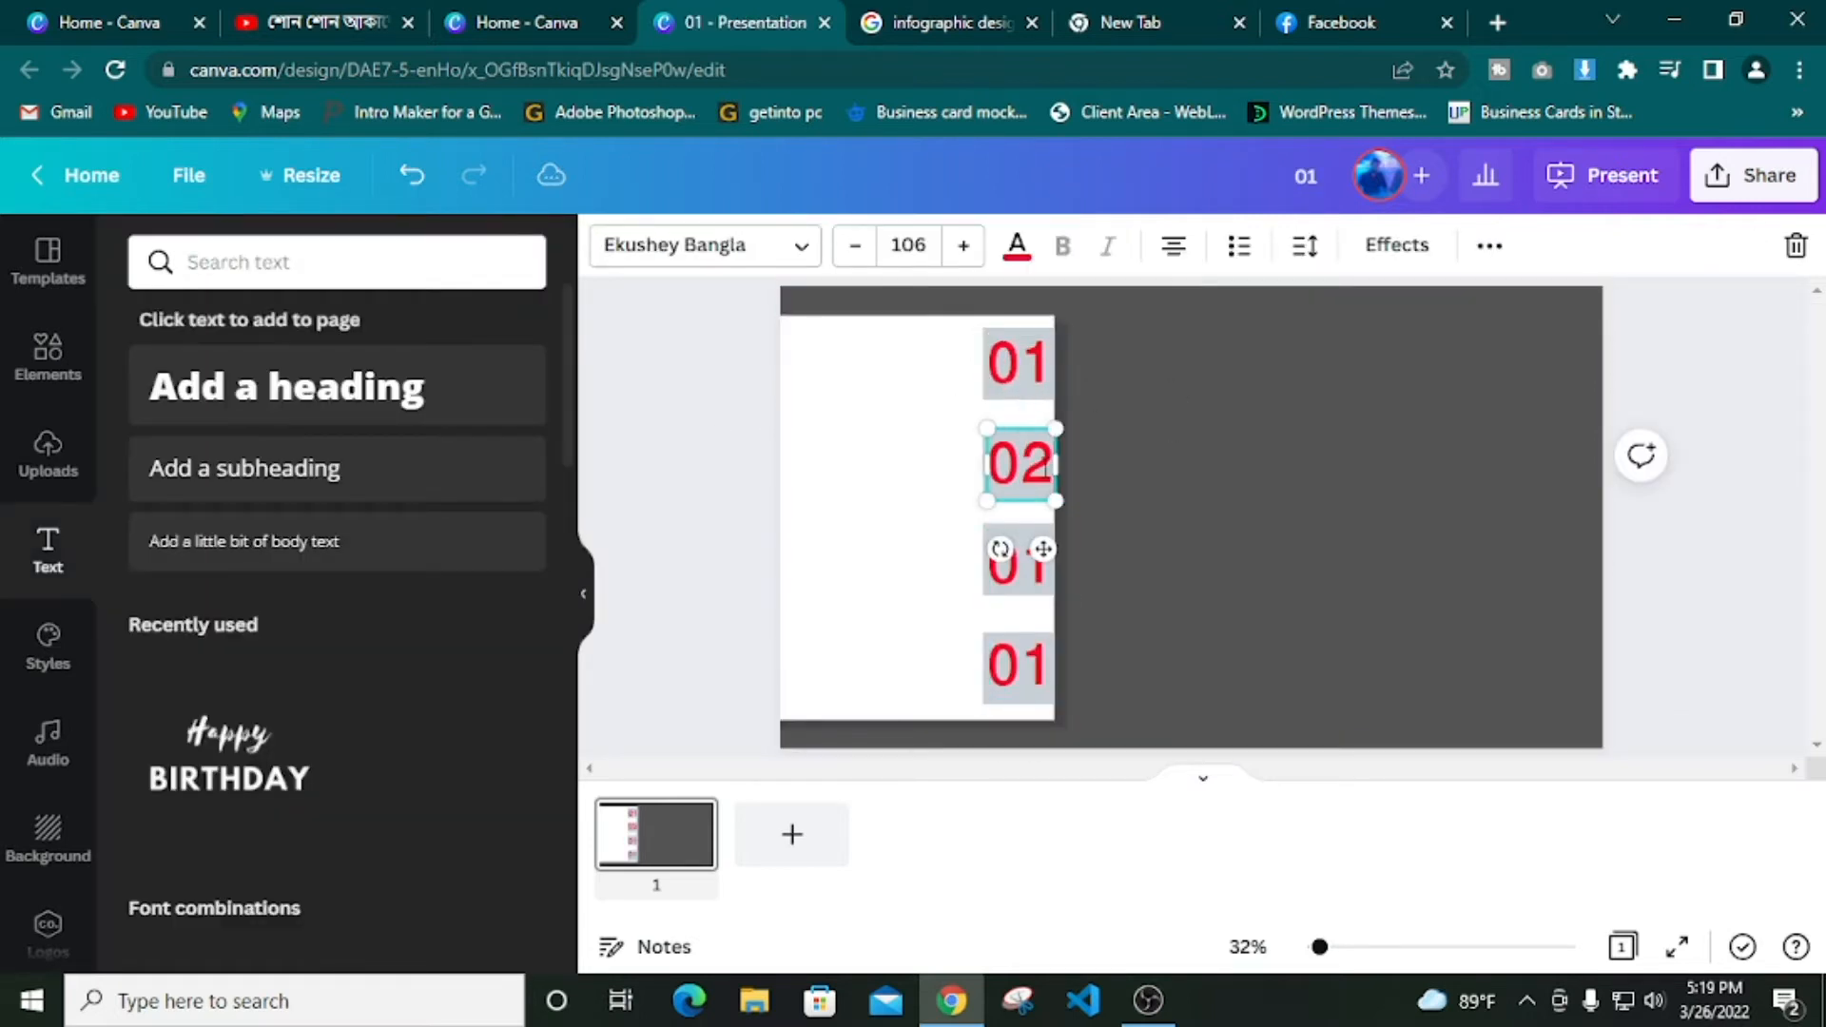
double_click(1023, 561)
type("03")
left_click(1032, 666)
double_click(1032, 666)
type("04")
left_click(1154, 530)
Insert the folded ribbon banner with a pointed right end from Lines & Shapes, checking the reference infographic
left_click(48, 356)
left_click(523, 604)
scroll(190, 570, "down", 2)
scroll(323, 778, "down", 15)
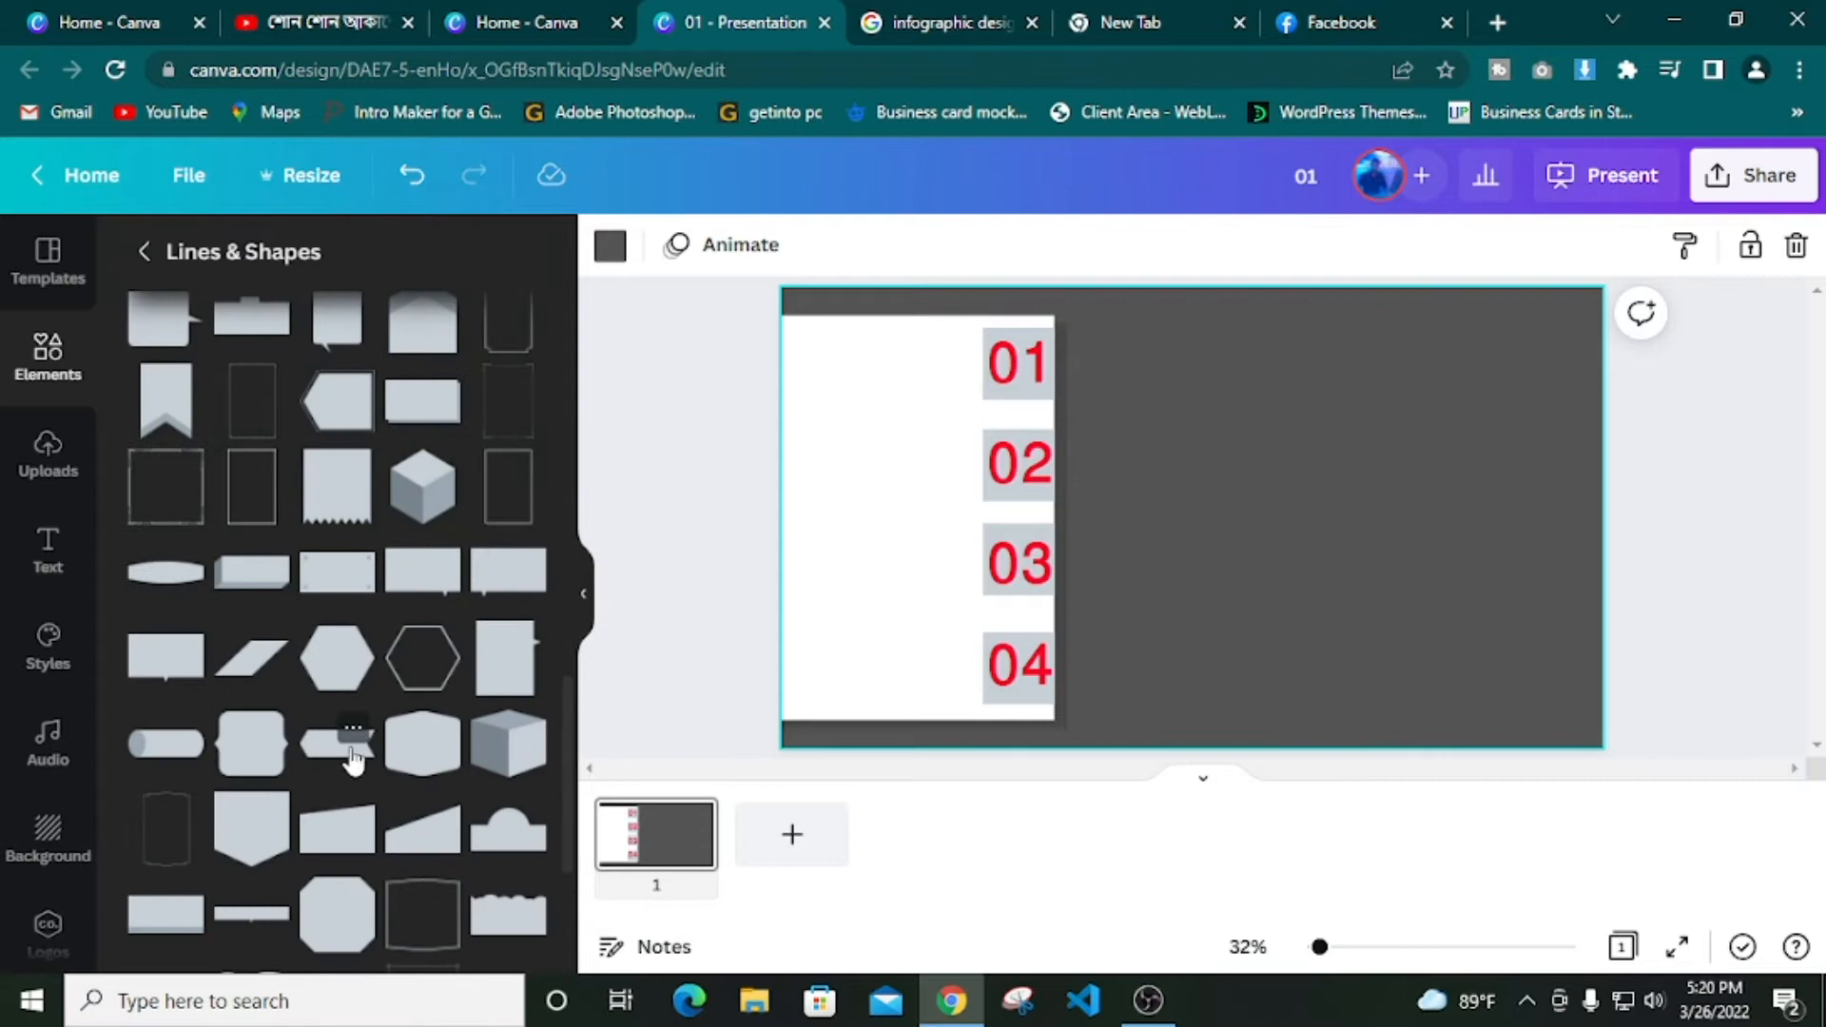
left_click(951, 22)
left_click(744, 22)
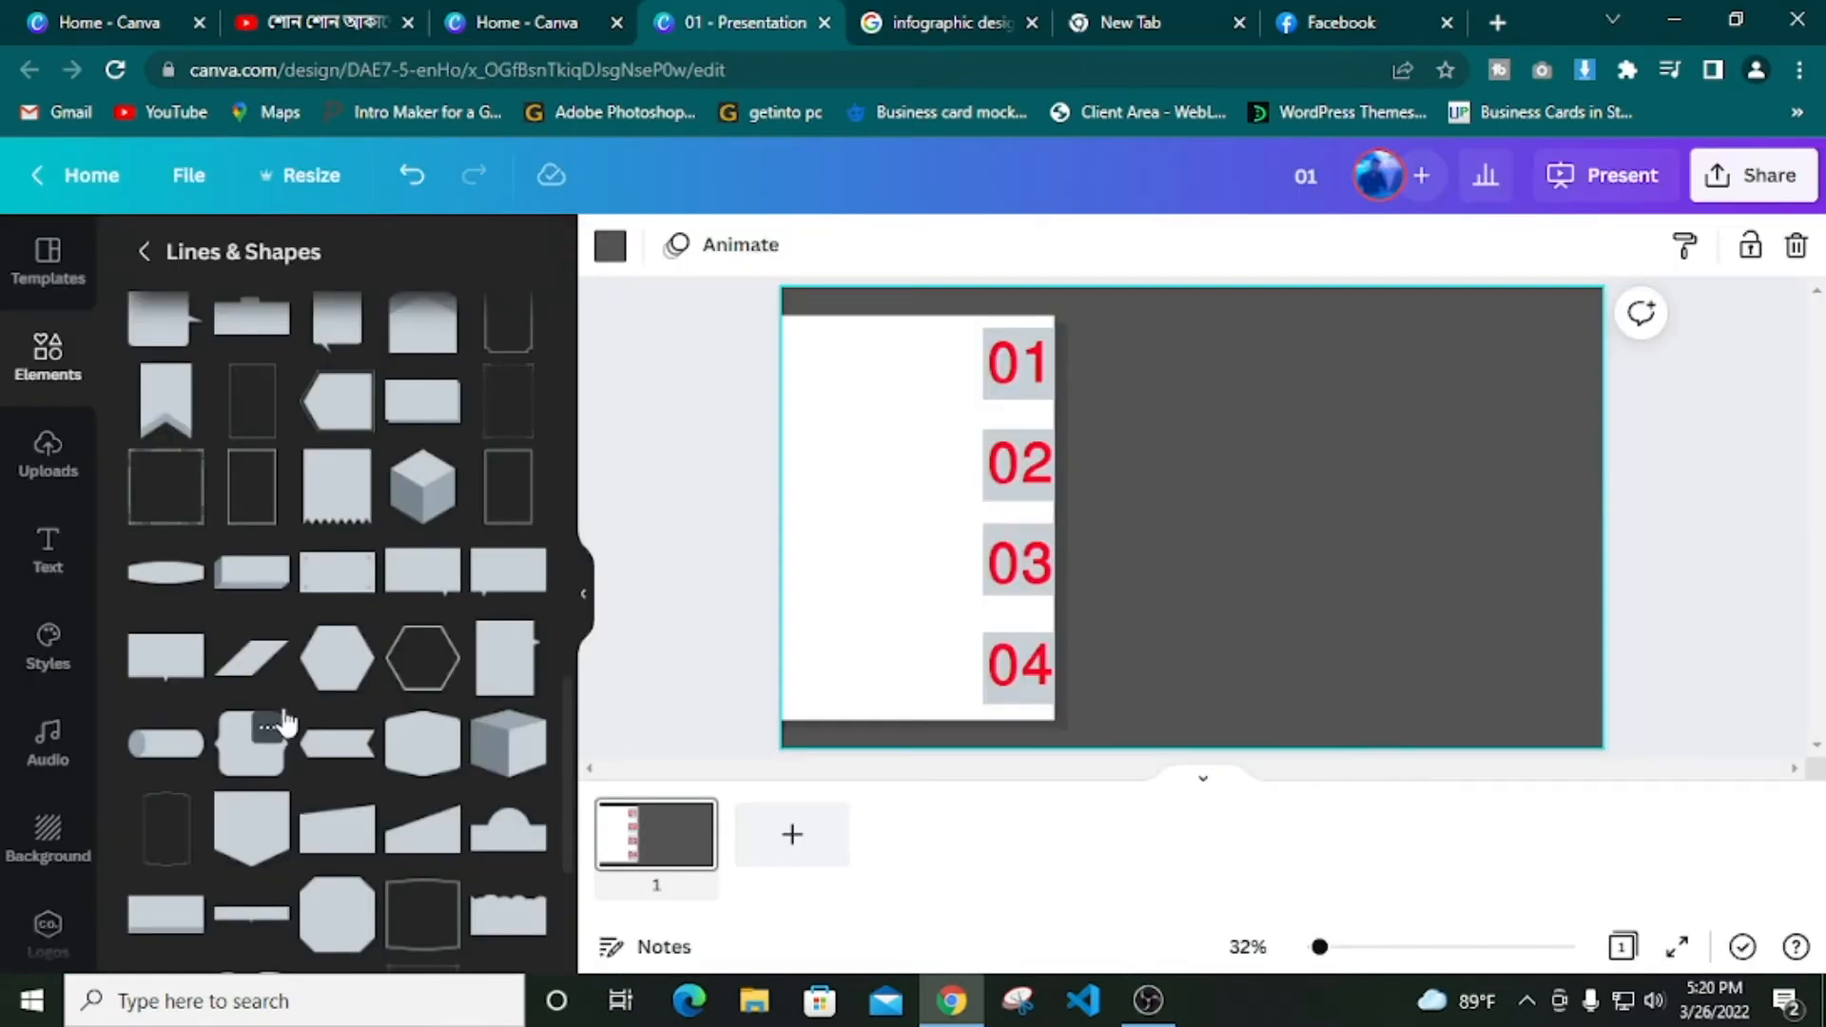
scroll(266, 647, "down", 2)
left_click(338, 885)
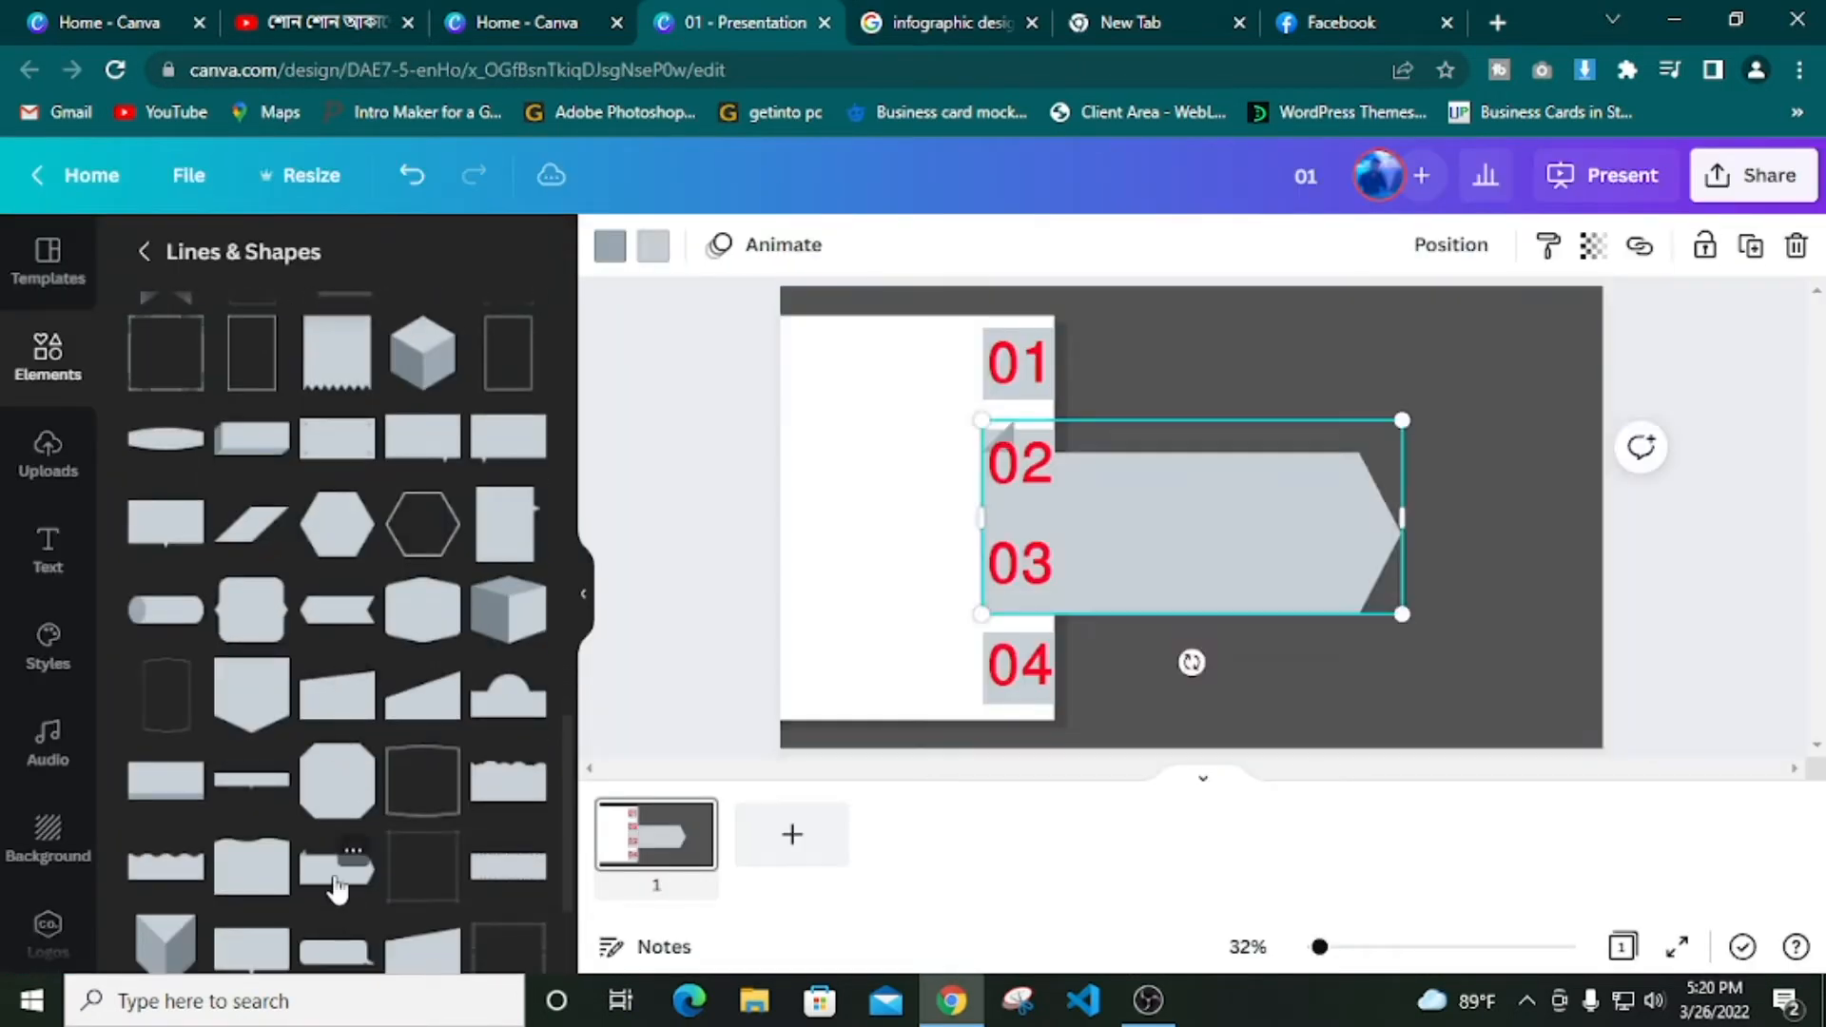
Shrink and lengthen the ribbon banner and place it beside the 01 square, overlapping the white panel's right edge
left_click_drag(1292, 566, 1366, 453)
left_click_drag(1476, 501, 1261, 360)
left_click_drag(1126, 352, 1113, 371)
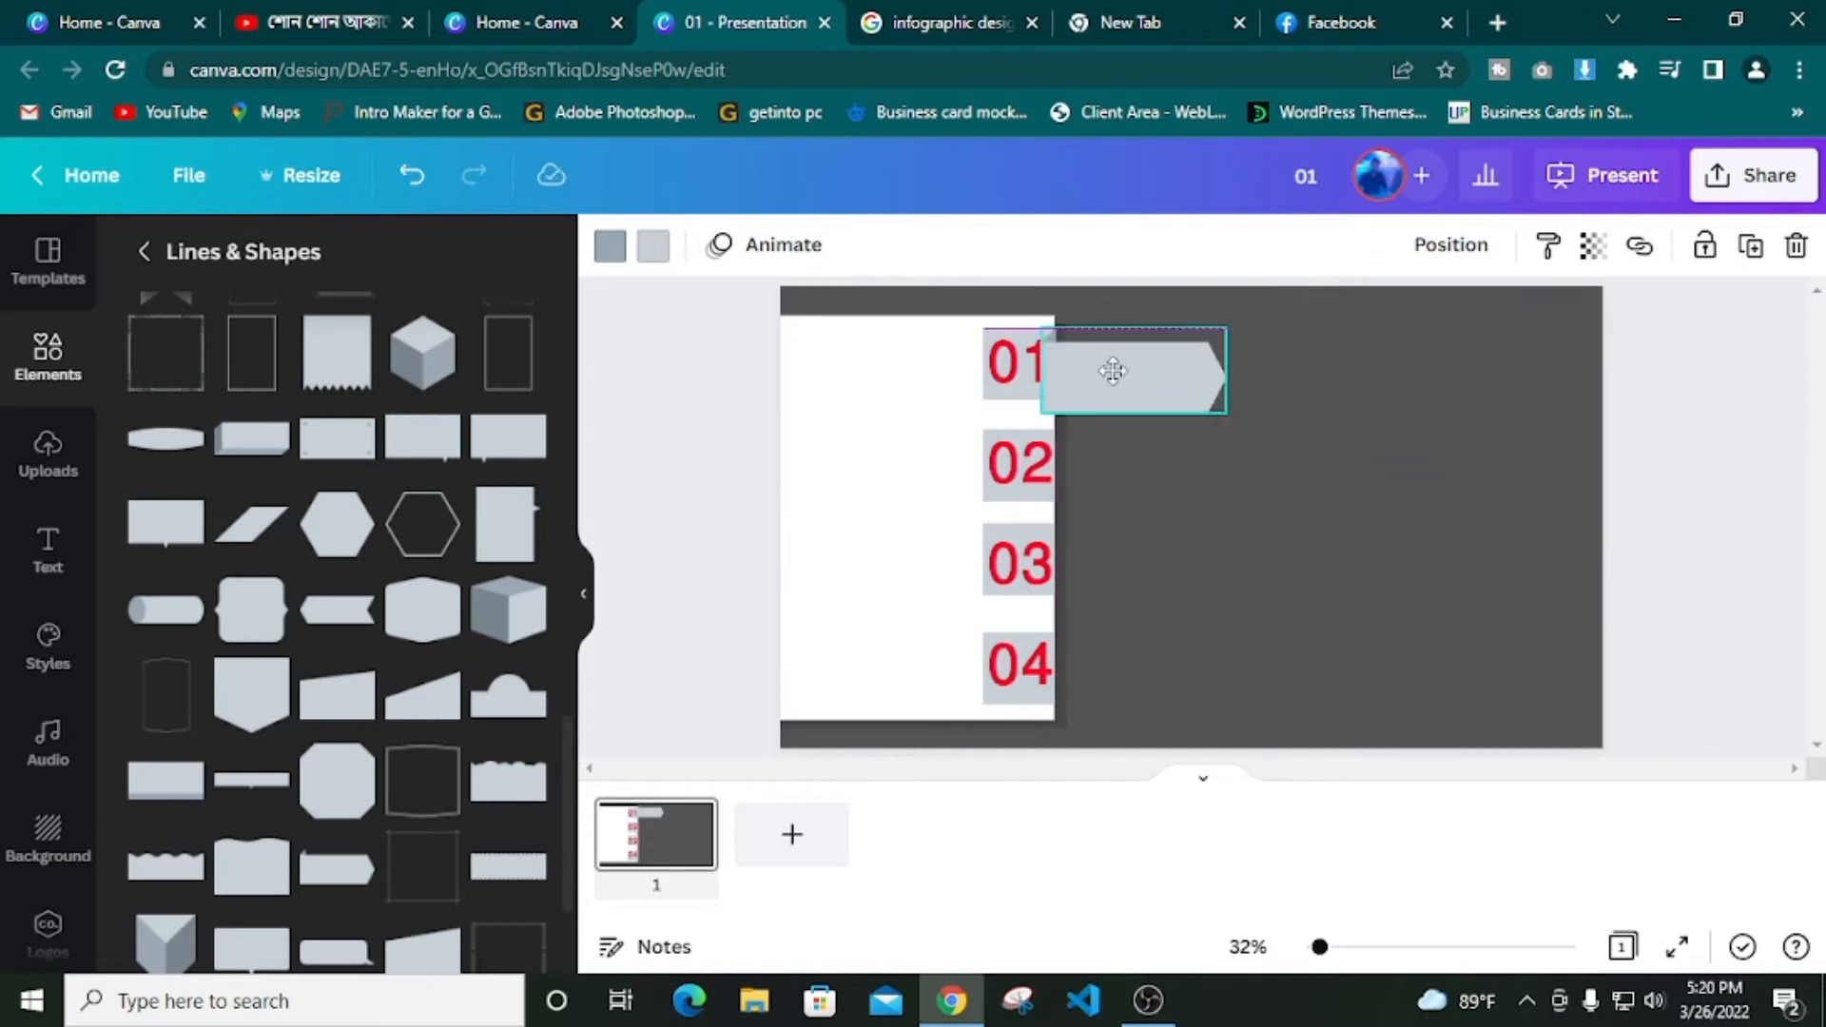
left_click_drag(1227, 370, 1420, 371)
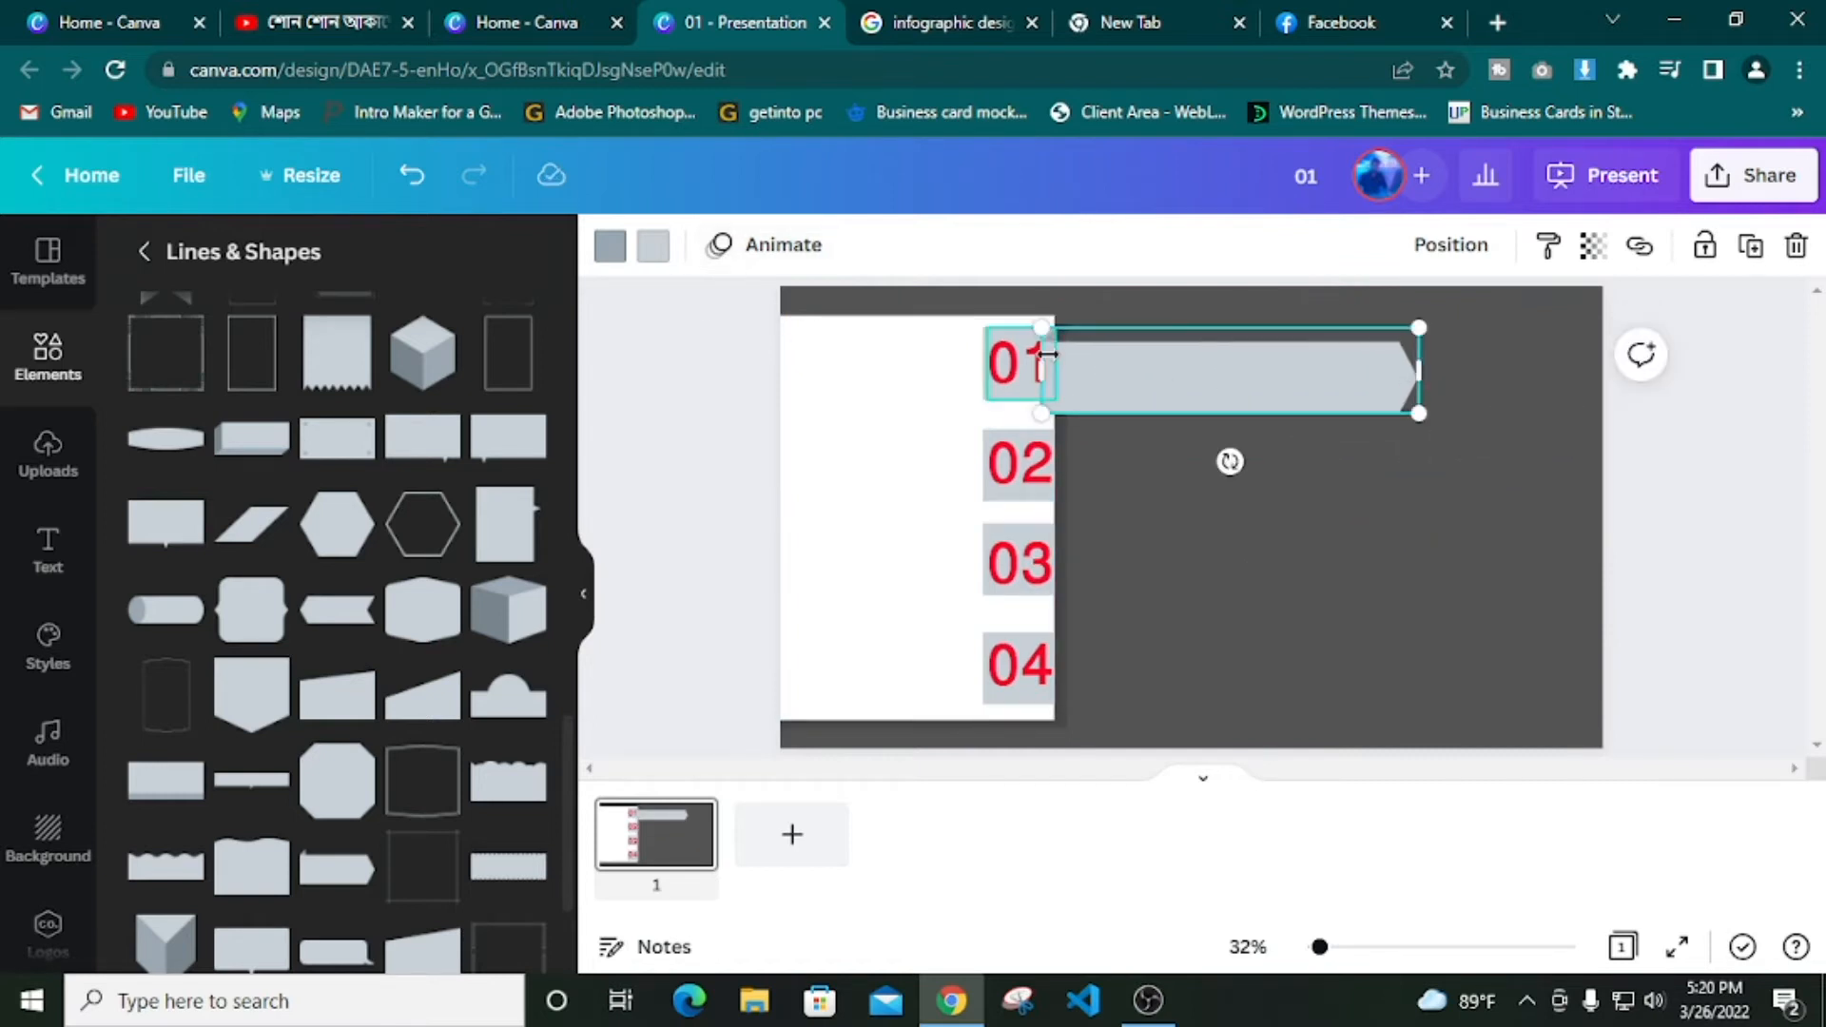
left_click_drag(1042, 330, 1069, 336)
left_click_drag(1169, 377, 1146, 366)
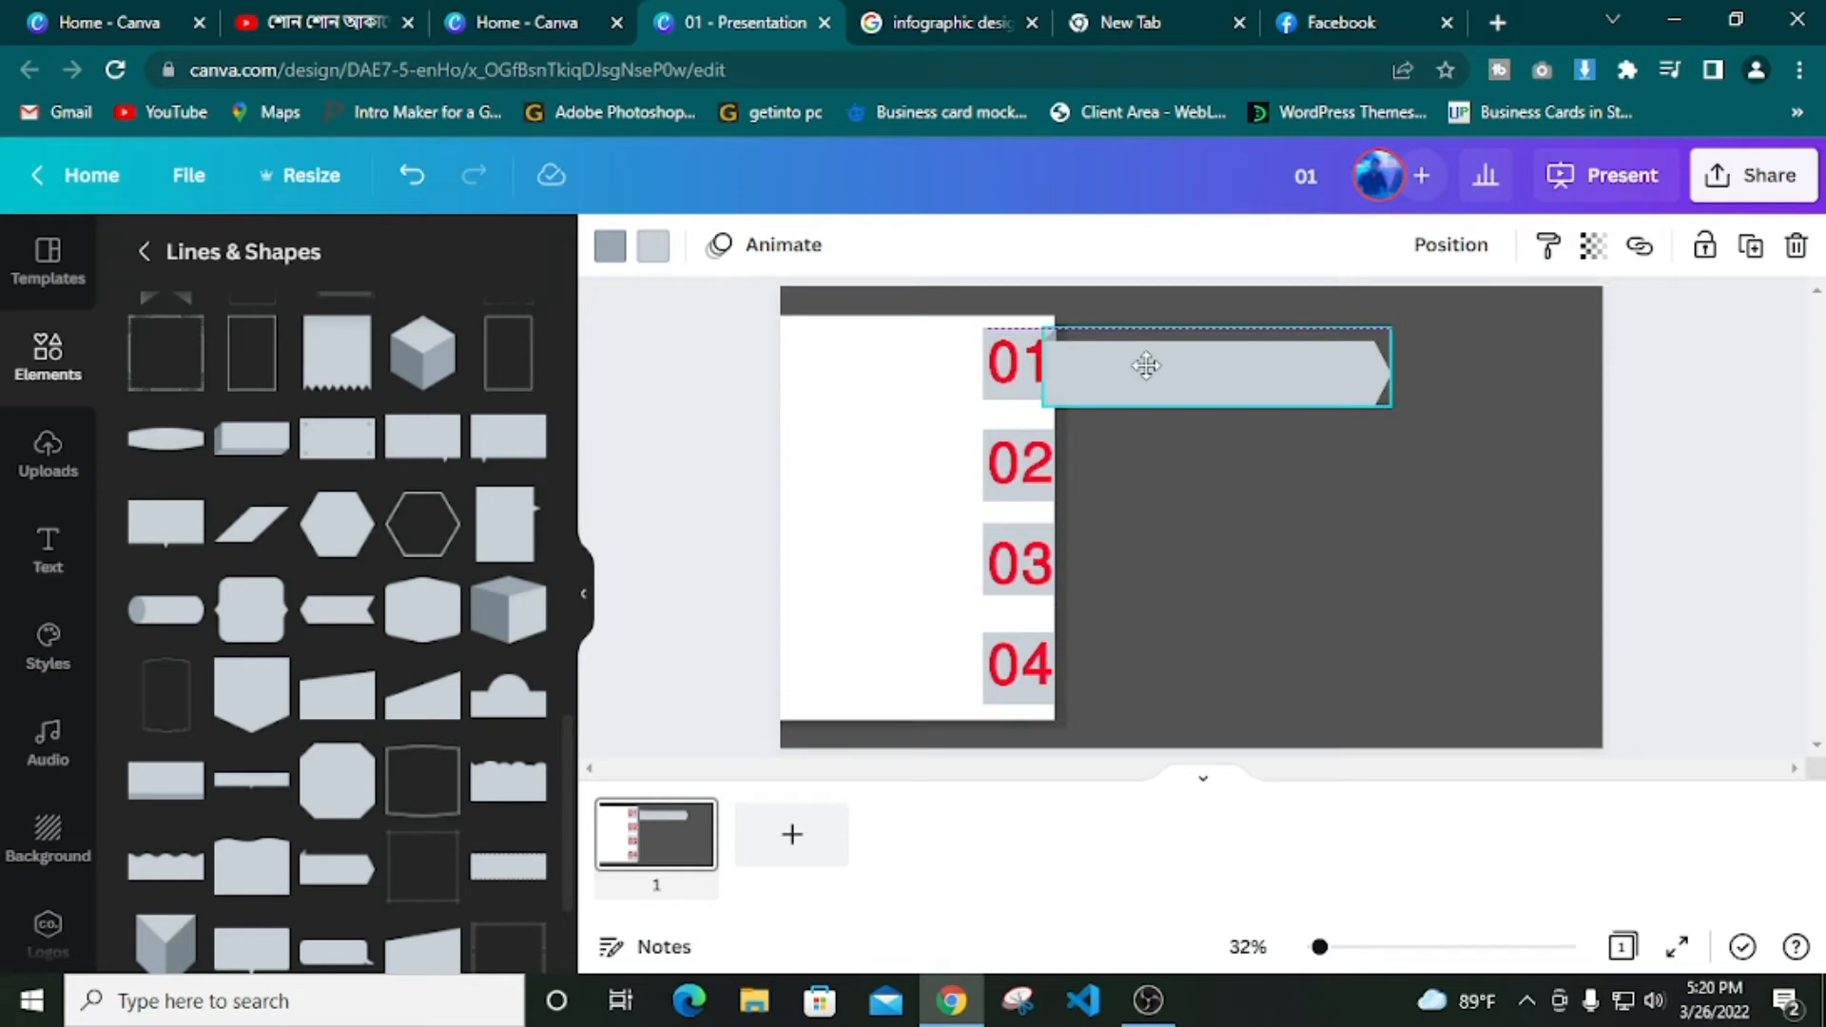
Reduce the size of the four red numbers so they clear the banner's folded edge, with 02 at font size 87.4
left_click(1013, 366)
key("ctrl+alt+c")
left_click(1013, 459)
key("ctrl+alt+v")
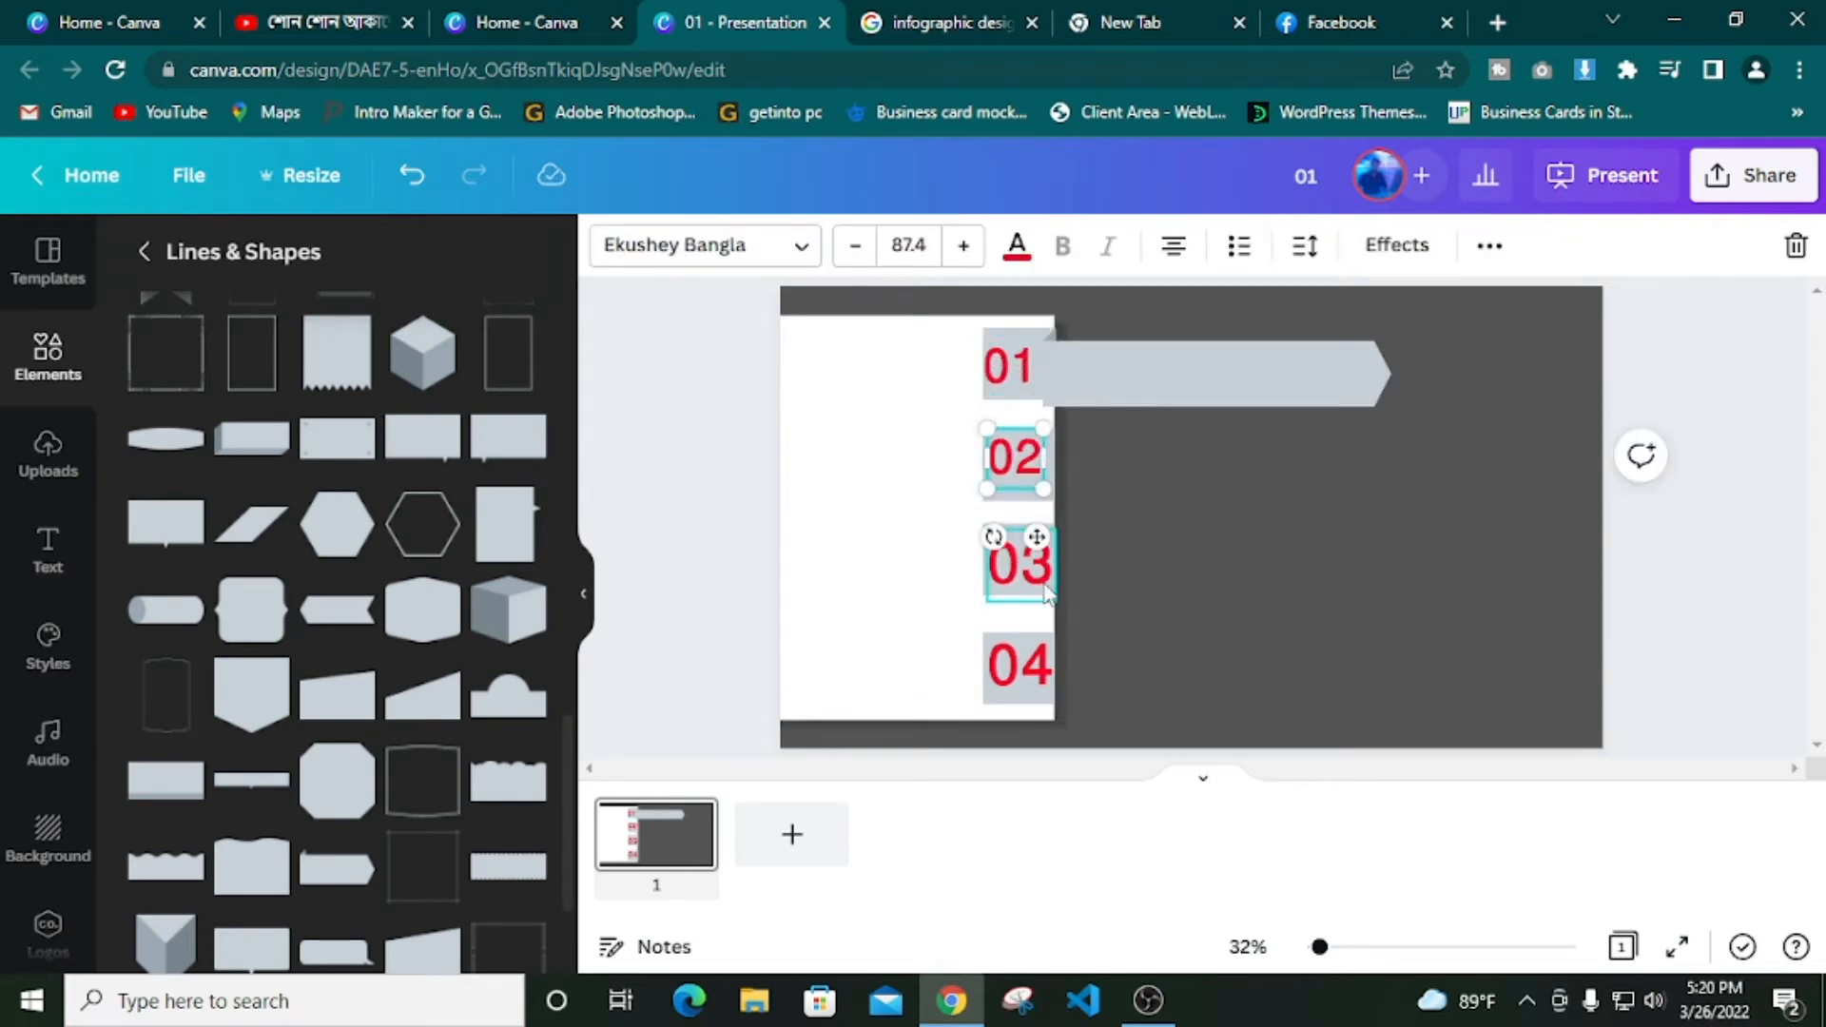
left_click(1046, 591)
left_click_drag(1056, 601, 1042, 586)
left_click(1050, 681)
left_click_drag(1057, 705, 1044, 693)
Duplicate the ribbon banner three times and place the copies beside the 02, 03 and 04 squares
left_click(1154, 391)
key("ctrl+d")
key("ctrl+d")
left_click_drag(1152, 388, 1138, 475)
left_click_drag(1141, 381, 1145, 681)
key("ctrl+d")
left_click(1449, 479)
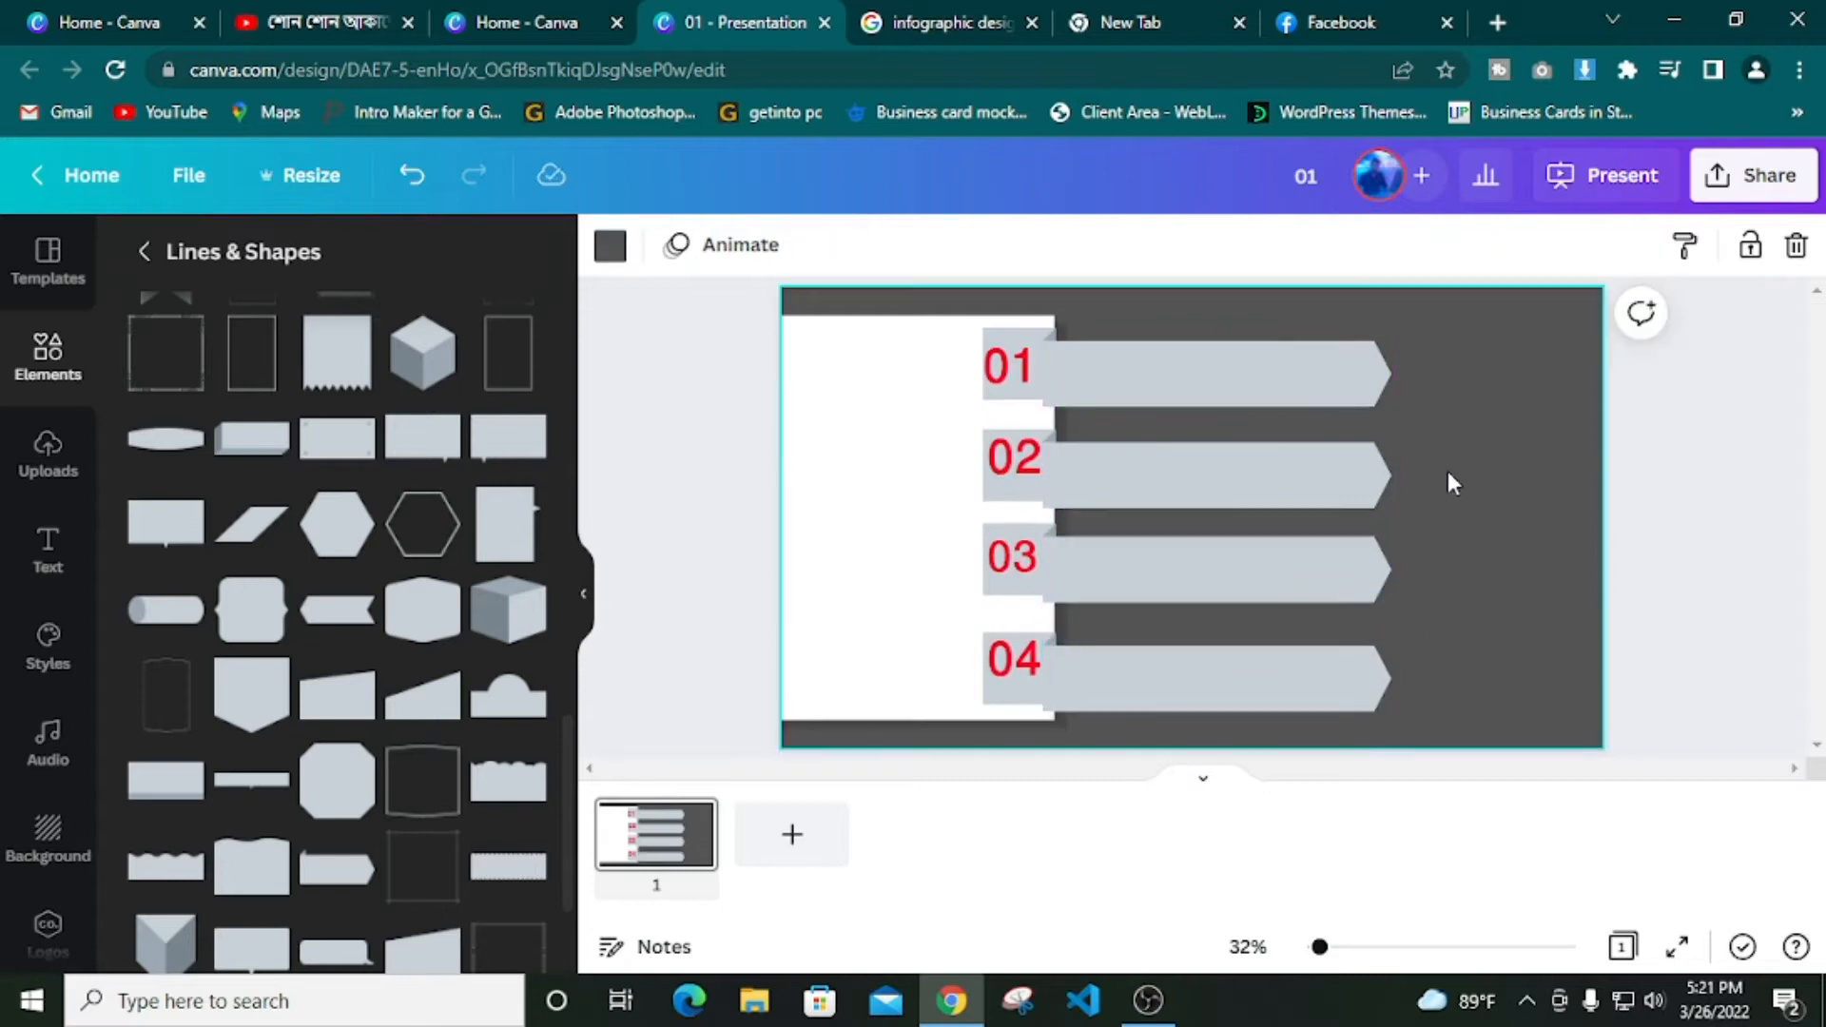
Widen the grey squares behind 01 and 02 slightly towards the left
left_click(1011, 354)
left_click_drag(982, 367, 970, 366)
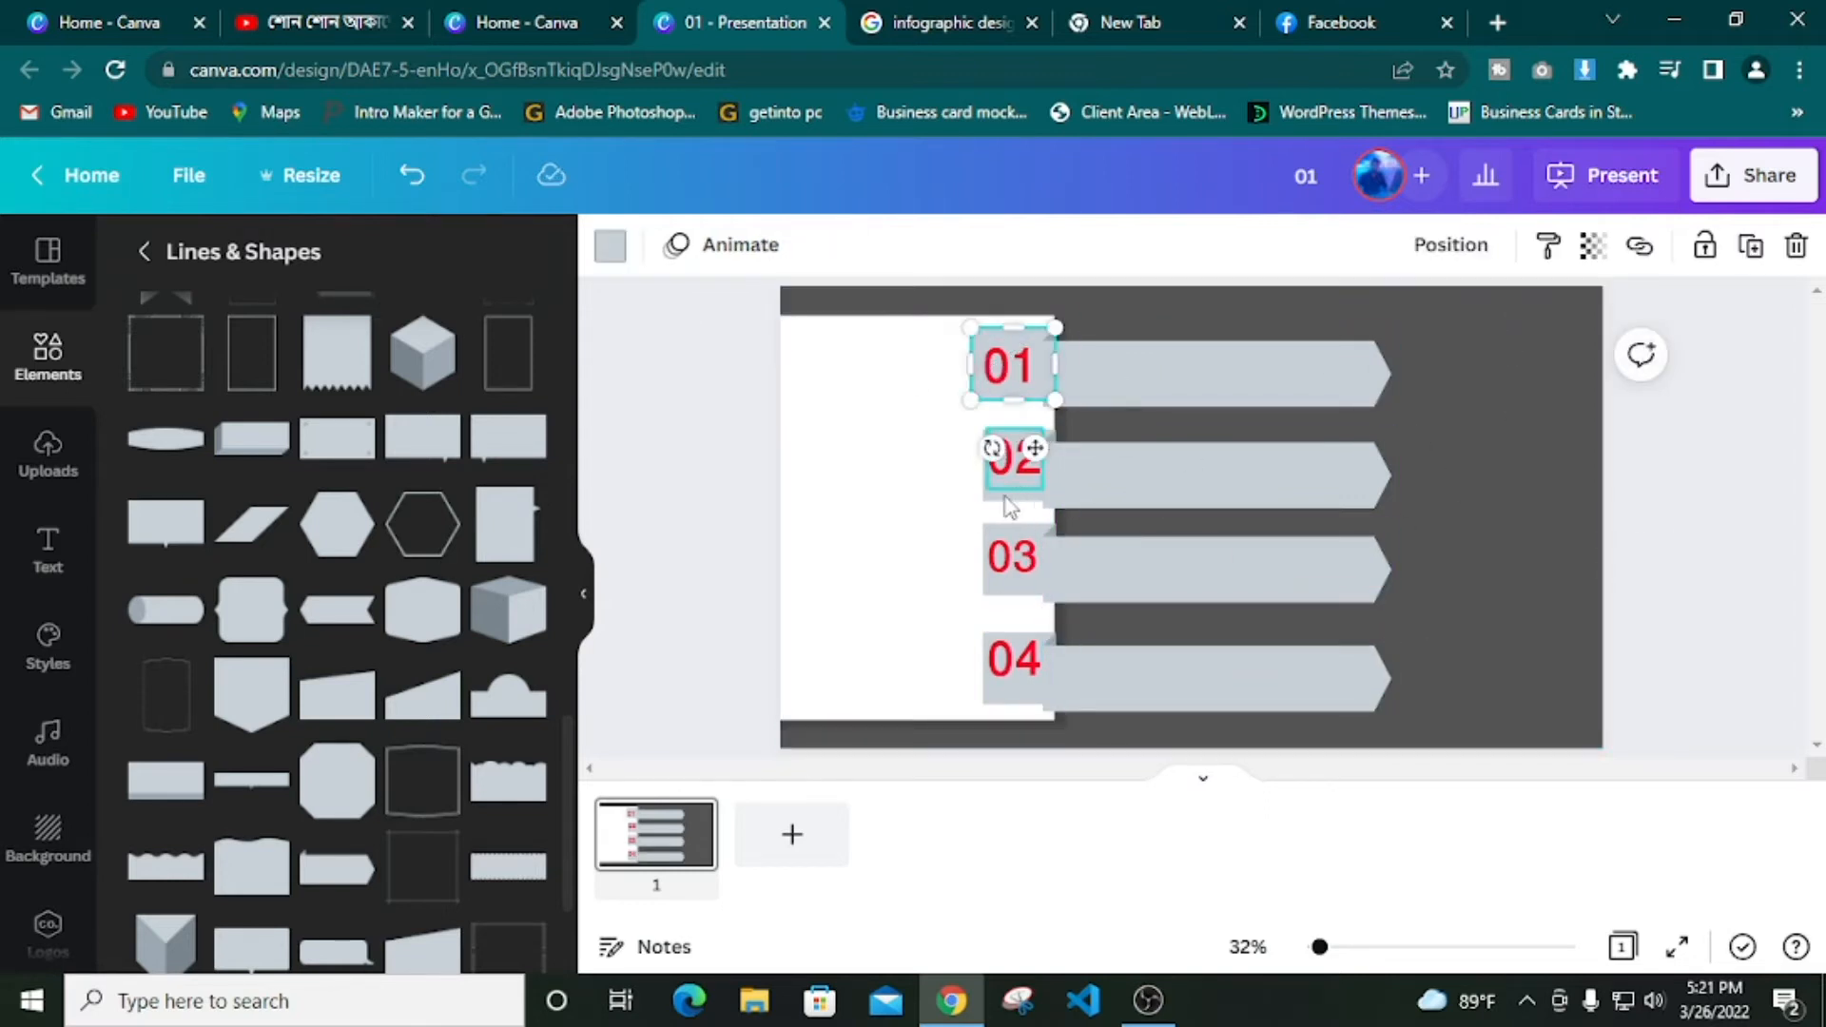
left_click(1014, 476)
left_click_drag(976, 464, 969, 463)
Recolour the main body of the first ribbon banner to the custom yellow #FAD200
left_click(1094, 375)
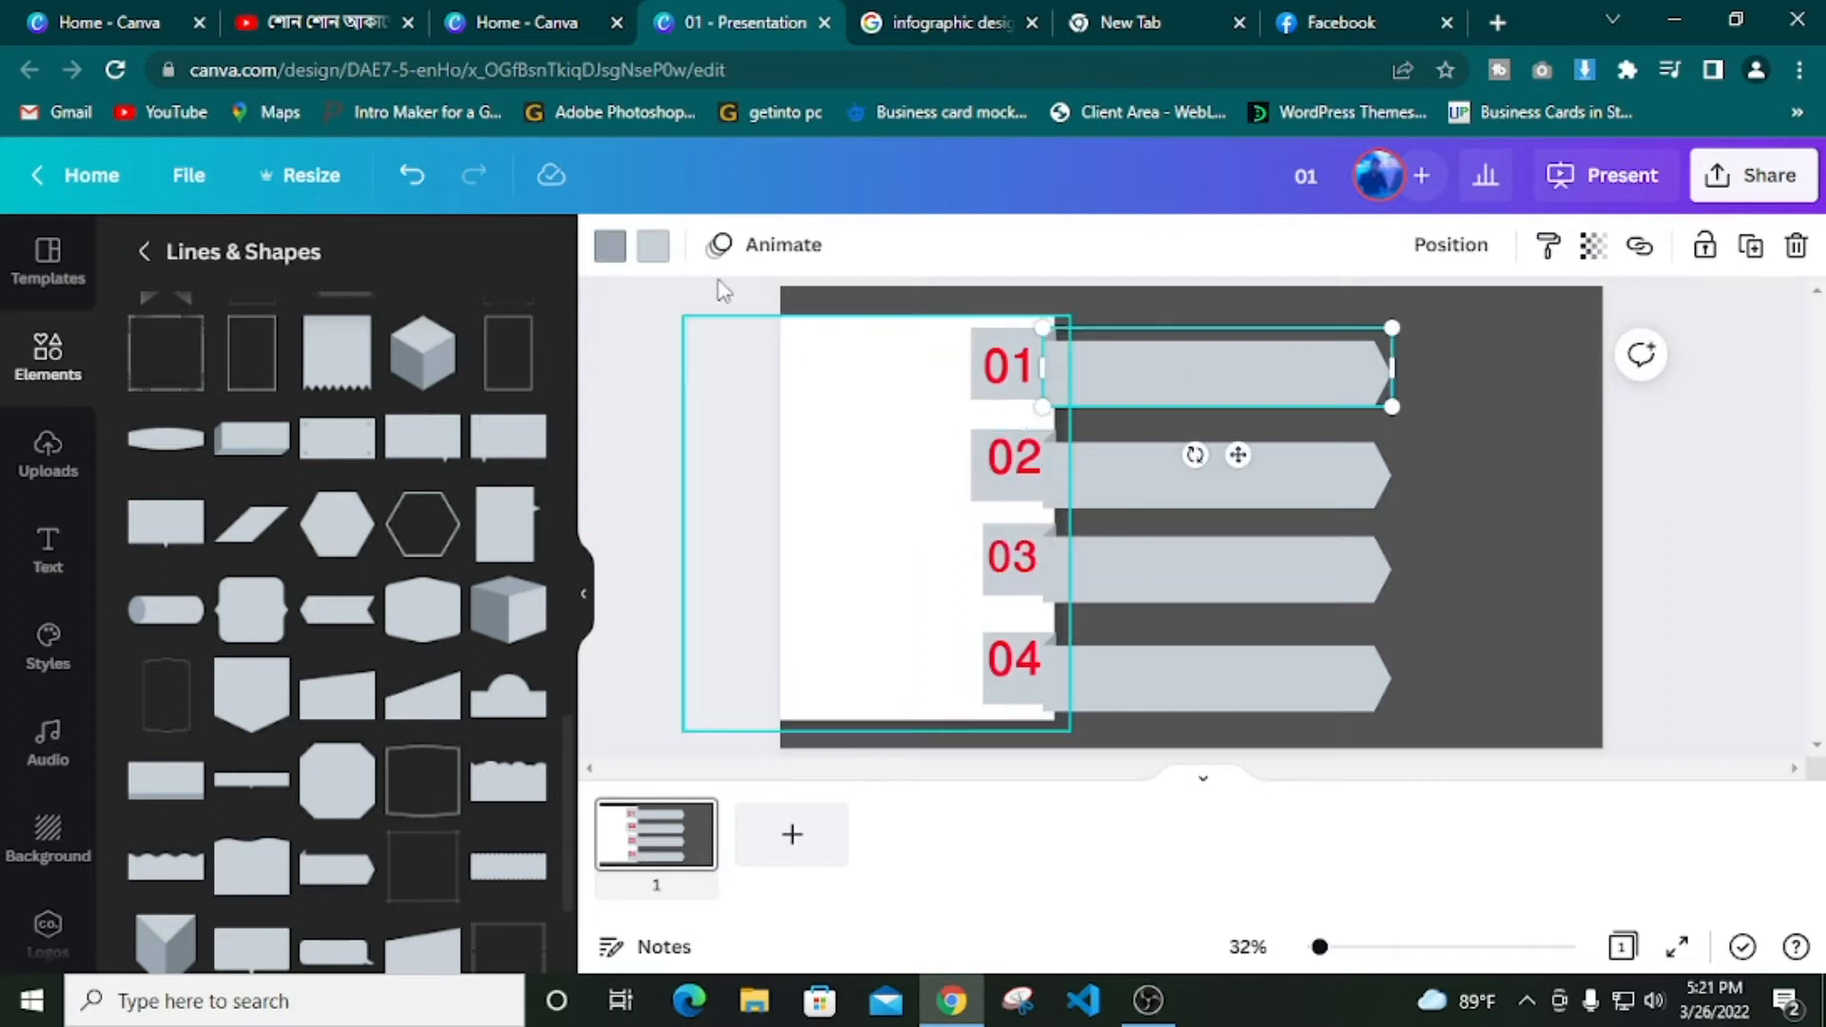
left_click(610, 245)
left_click(156, 384)
left_click(211, 614)
left_click(504, 450)
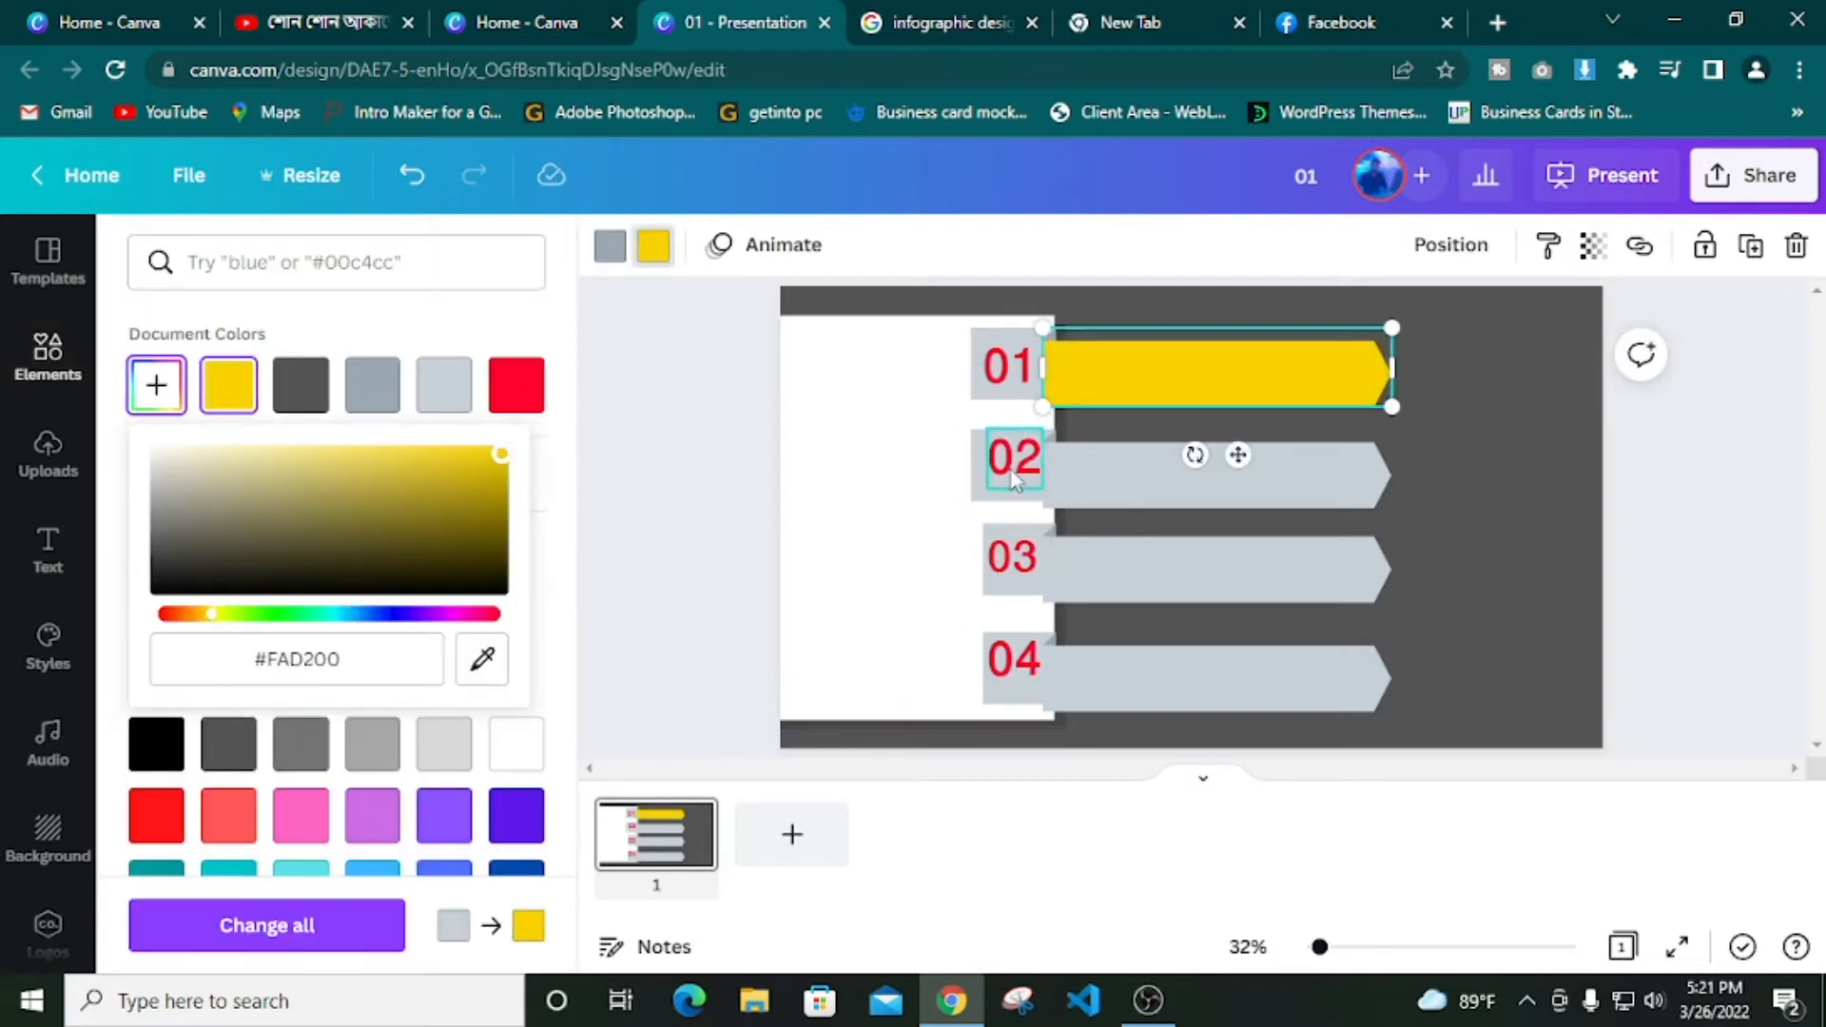
Apply the yellow #FAD200 to the main body of the second, third and fourth ribbon banners
left_click(1189, 475)
left_click(652, 245)
left_click(444, 384)
left_click(1218, 566)
left_click(444, 384)
left_click(1217, 678)
left_click(445, 384)
Fill the square behind 01 with the custom bright yellow #FFFC00
left_click(1008, 366)
left_click(610, 246)
left_click(156, 385)
left_click(217, 613)
left_click_drag(490, 504, 544, 433)
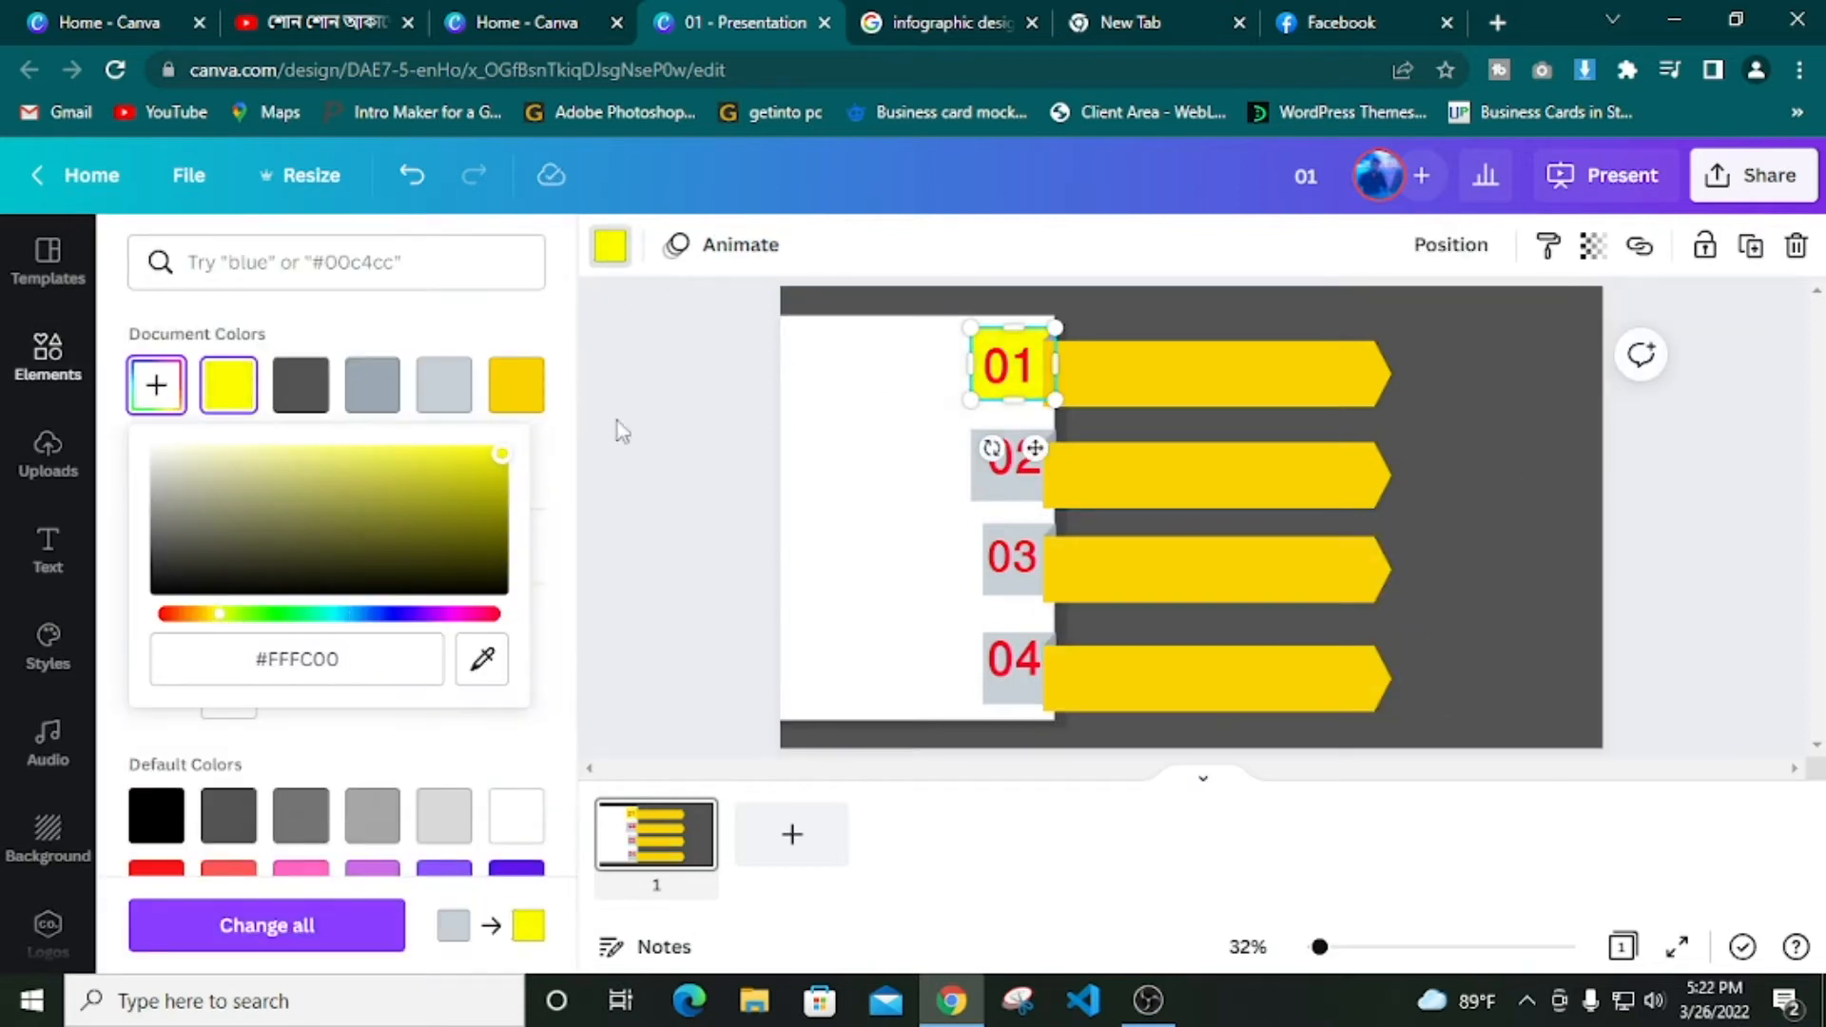
Fill the squares behind 02, 03 and 04 with the same bright yellow #FFFC00
left_click(1013, 461)
left_click(610, 246)
left_click(156, 457)
left_click(1007, 598)
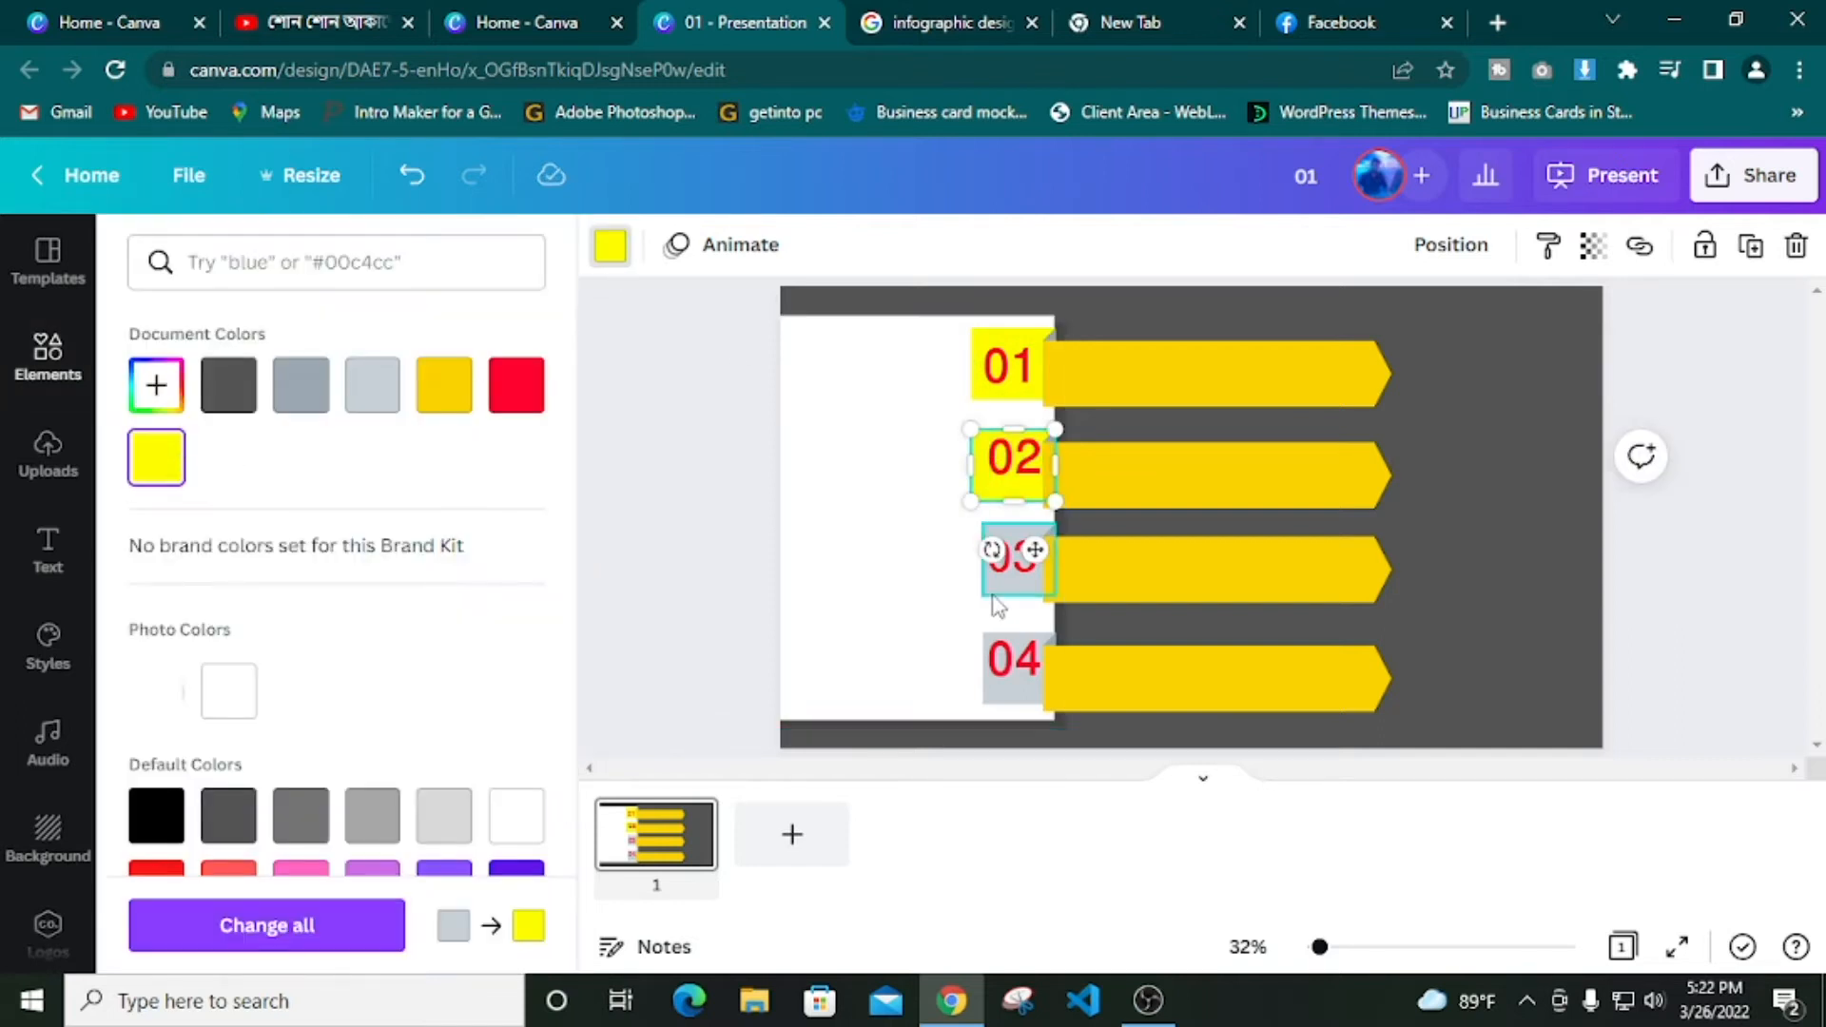
left_click(156, 457)
left_click(1013, 666)
left_click(156, 457)
Change the slide background to white and raise the white panel's lower edge behind the banners
left_click(868, 475)
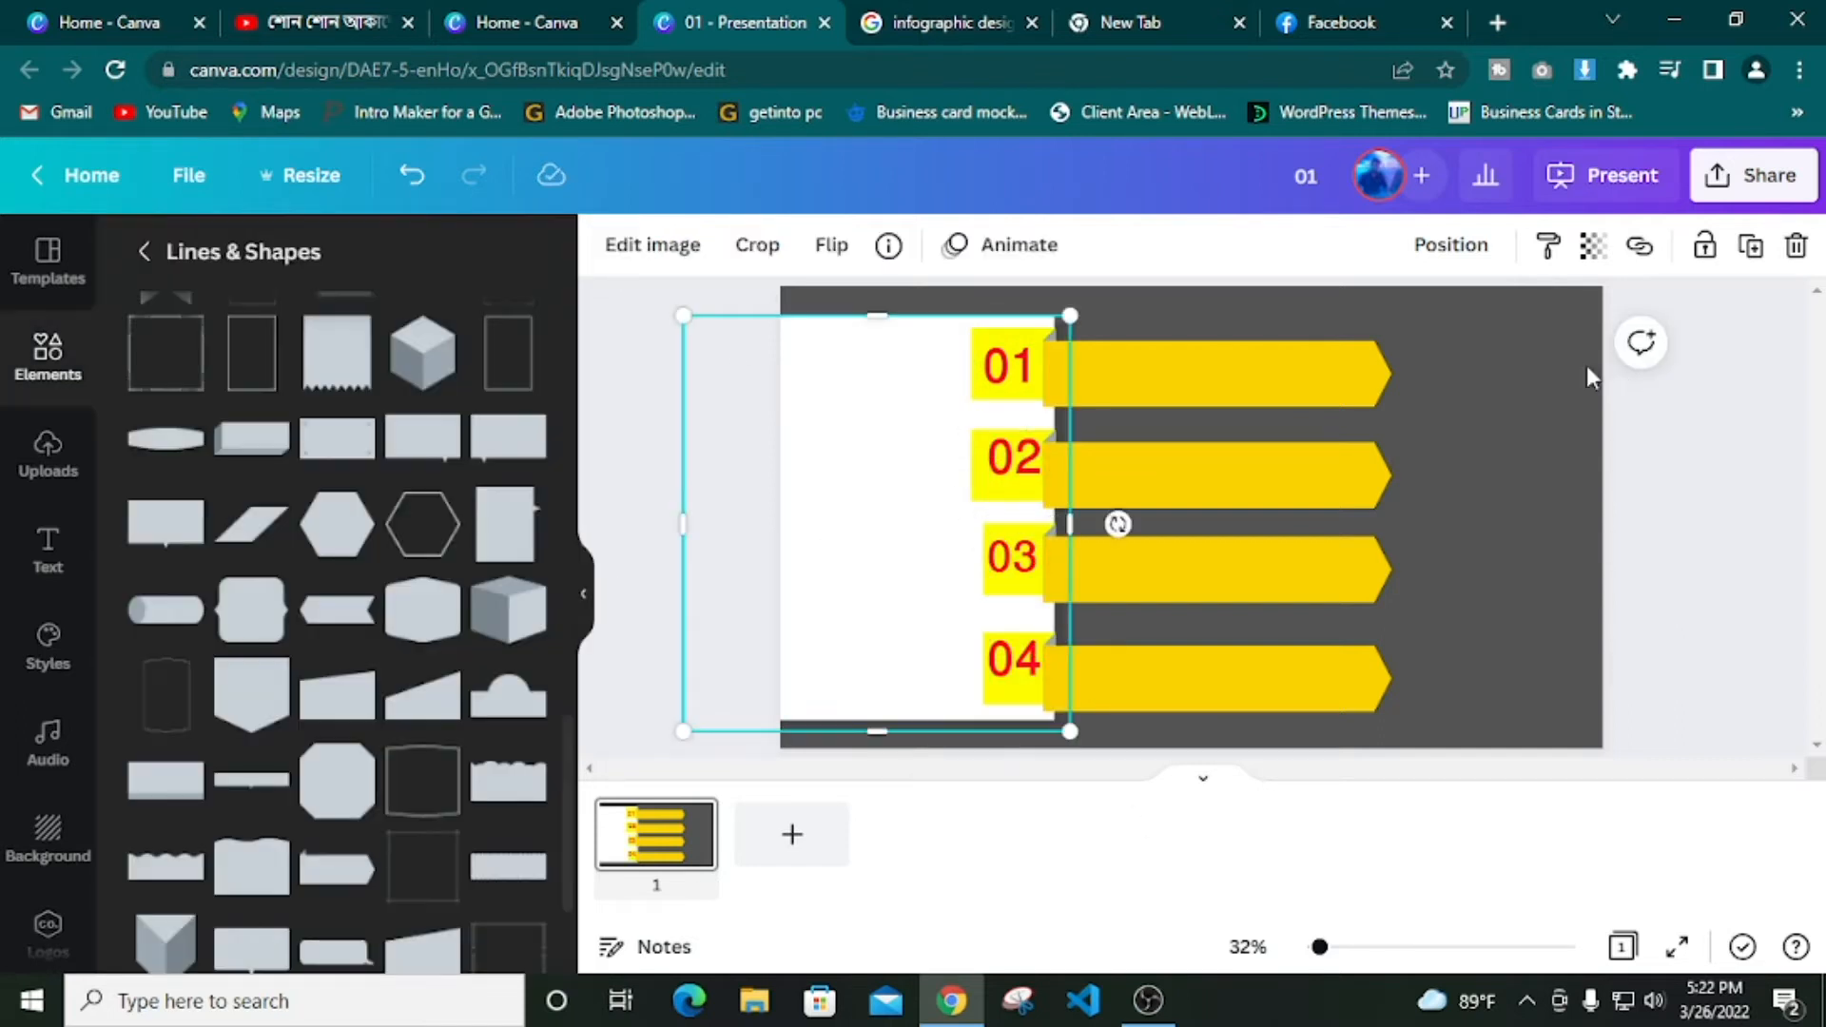
left_click(1360, 317)
left_click(614, 255)
left_click(228, 620)
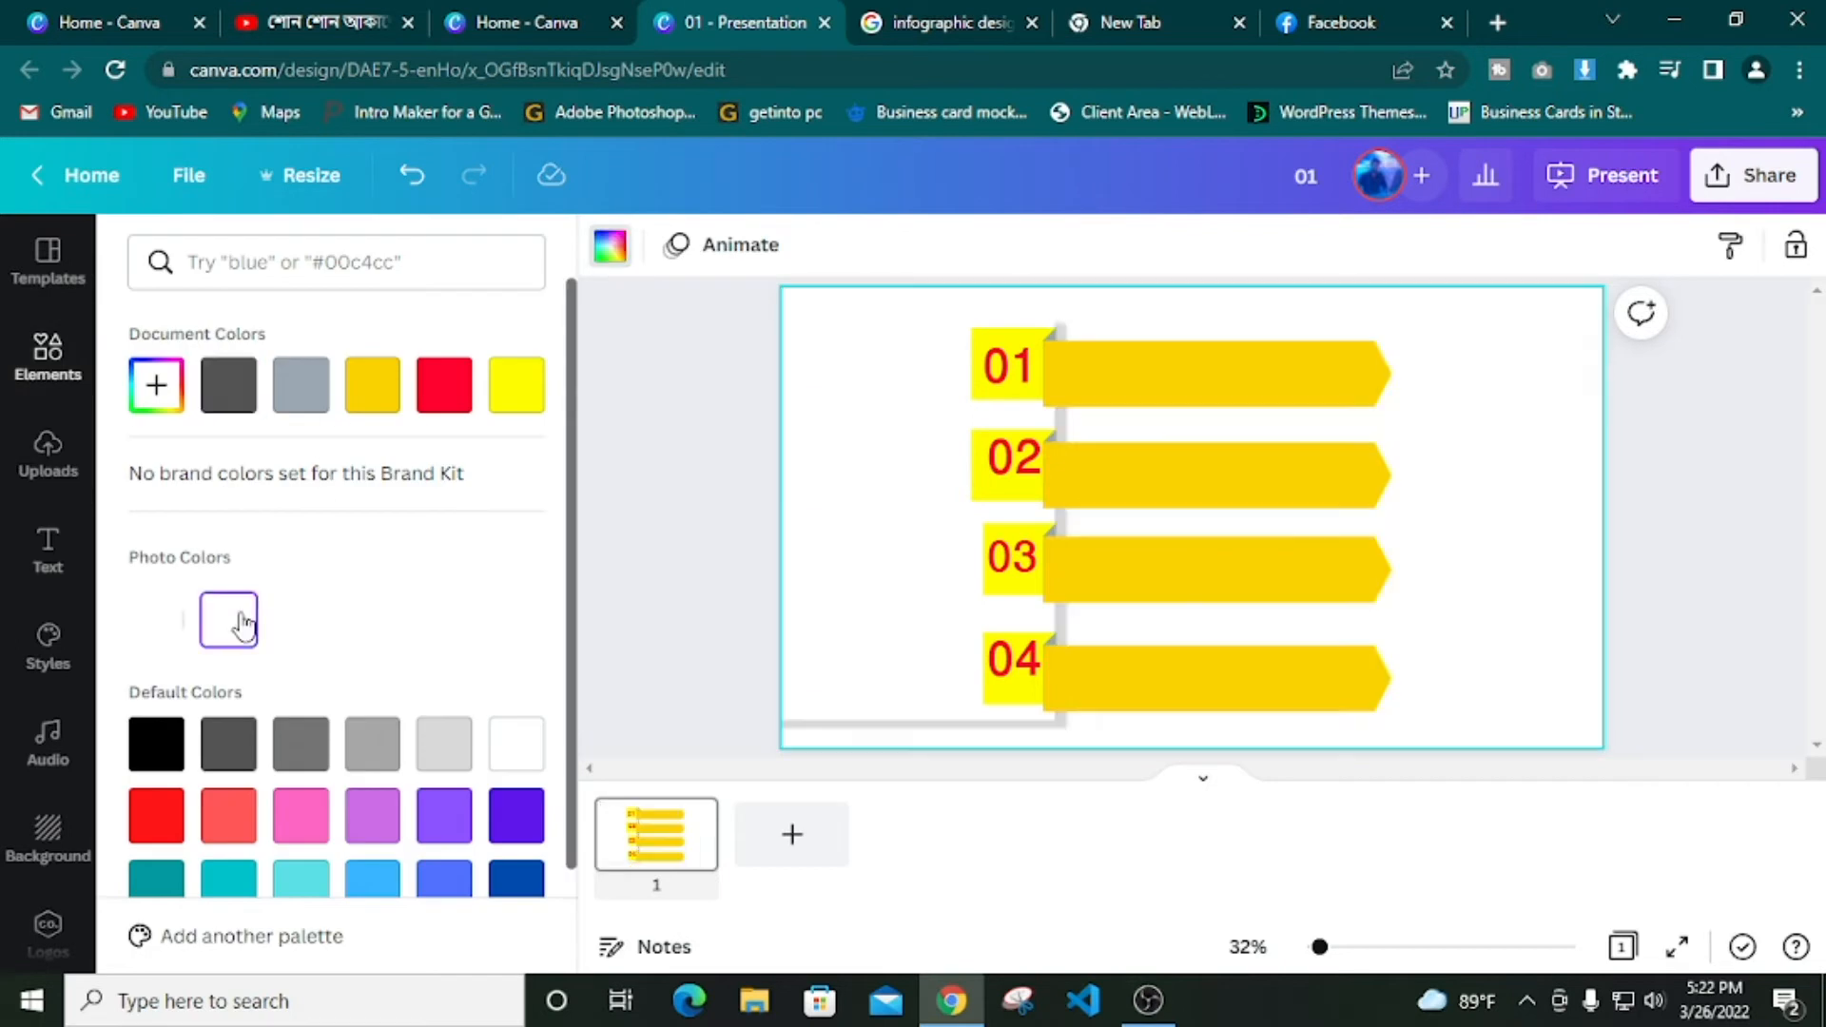
left_click(880, 706)
left_click_drag(880, 732, 880, 707)
left_click(1486, 600)
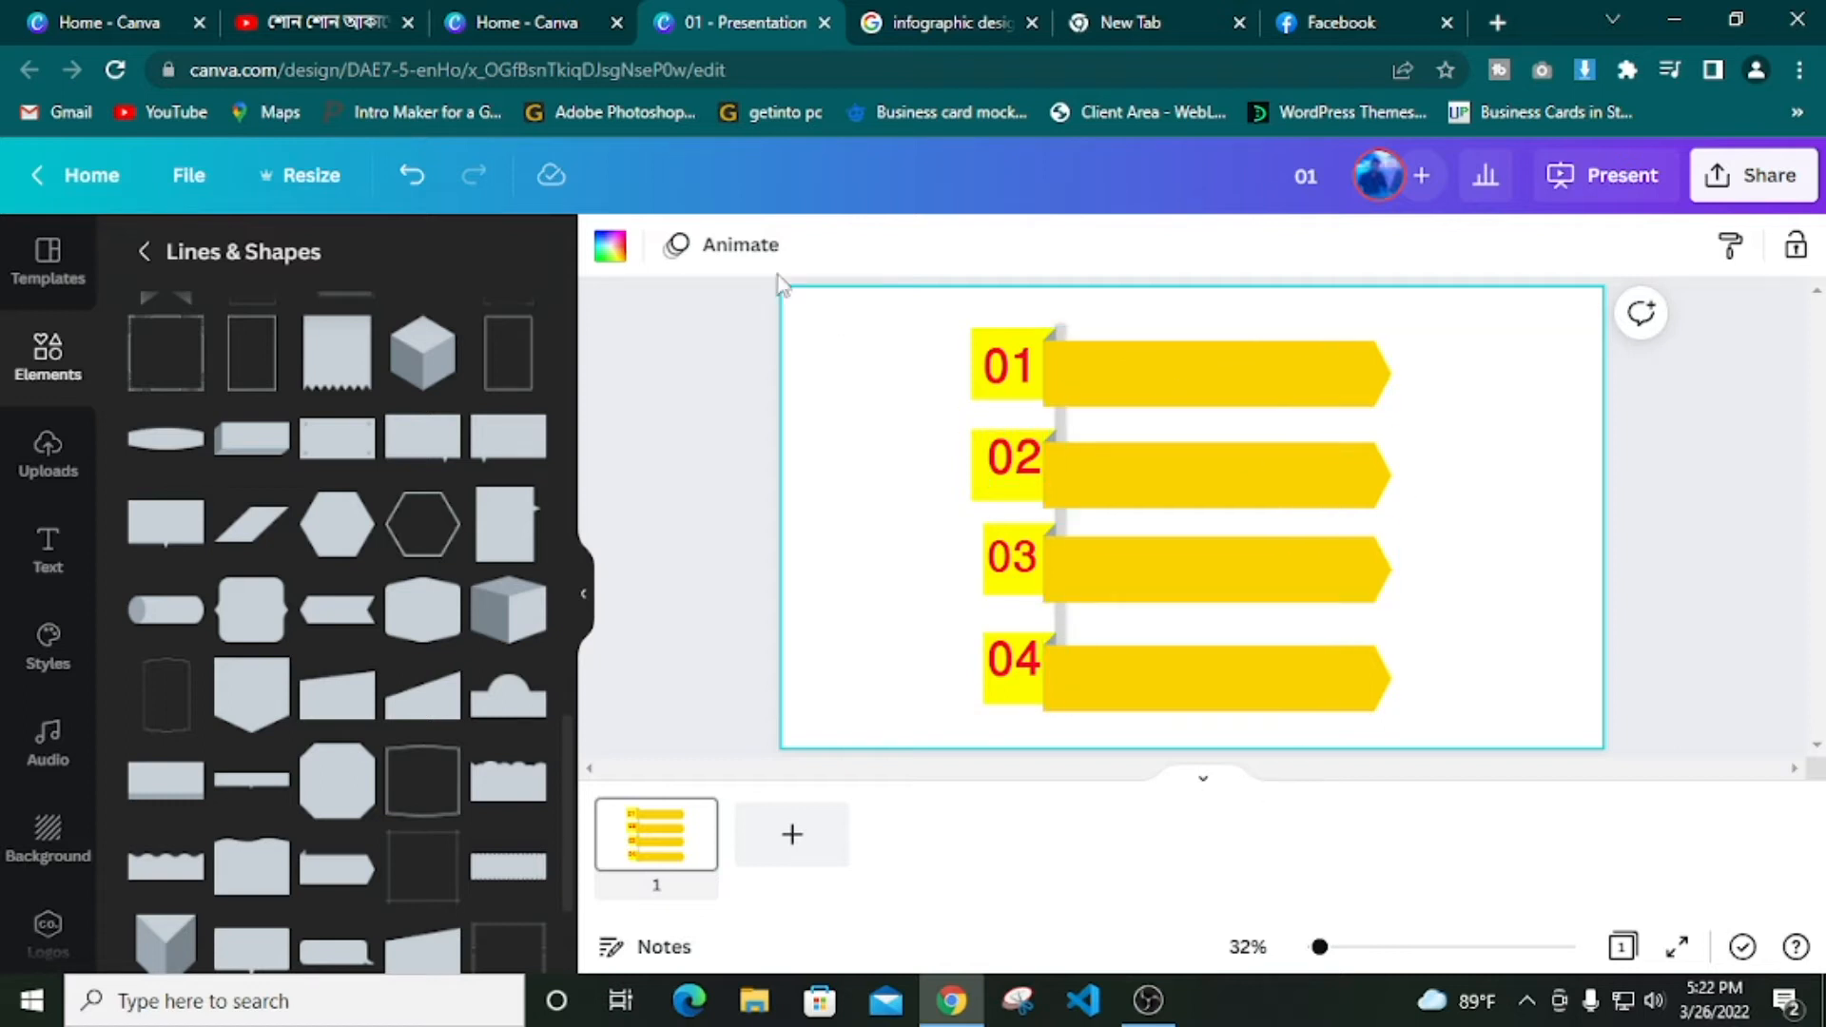
Select all the infographic elements and delete them, leaving the slide blank
left_click_drag(1434, 699, 908, 322)
key("Delete")
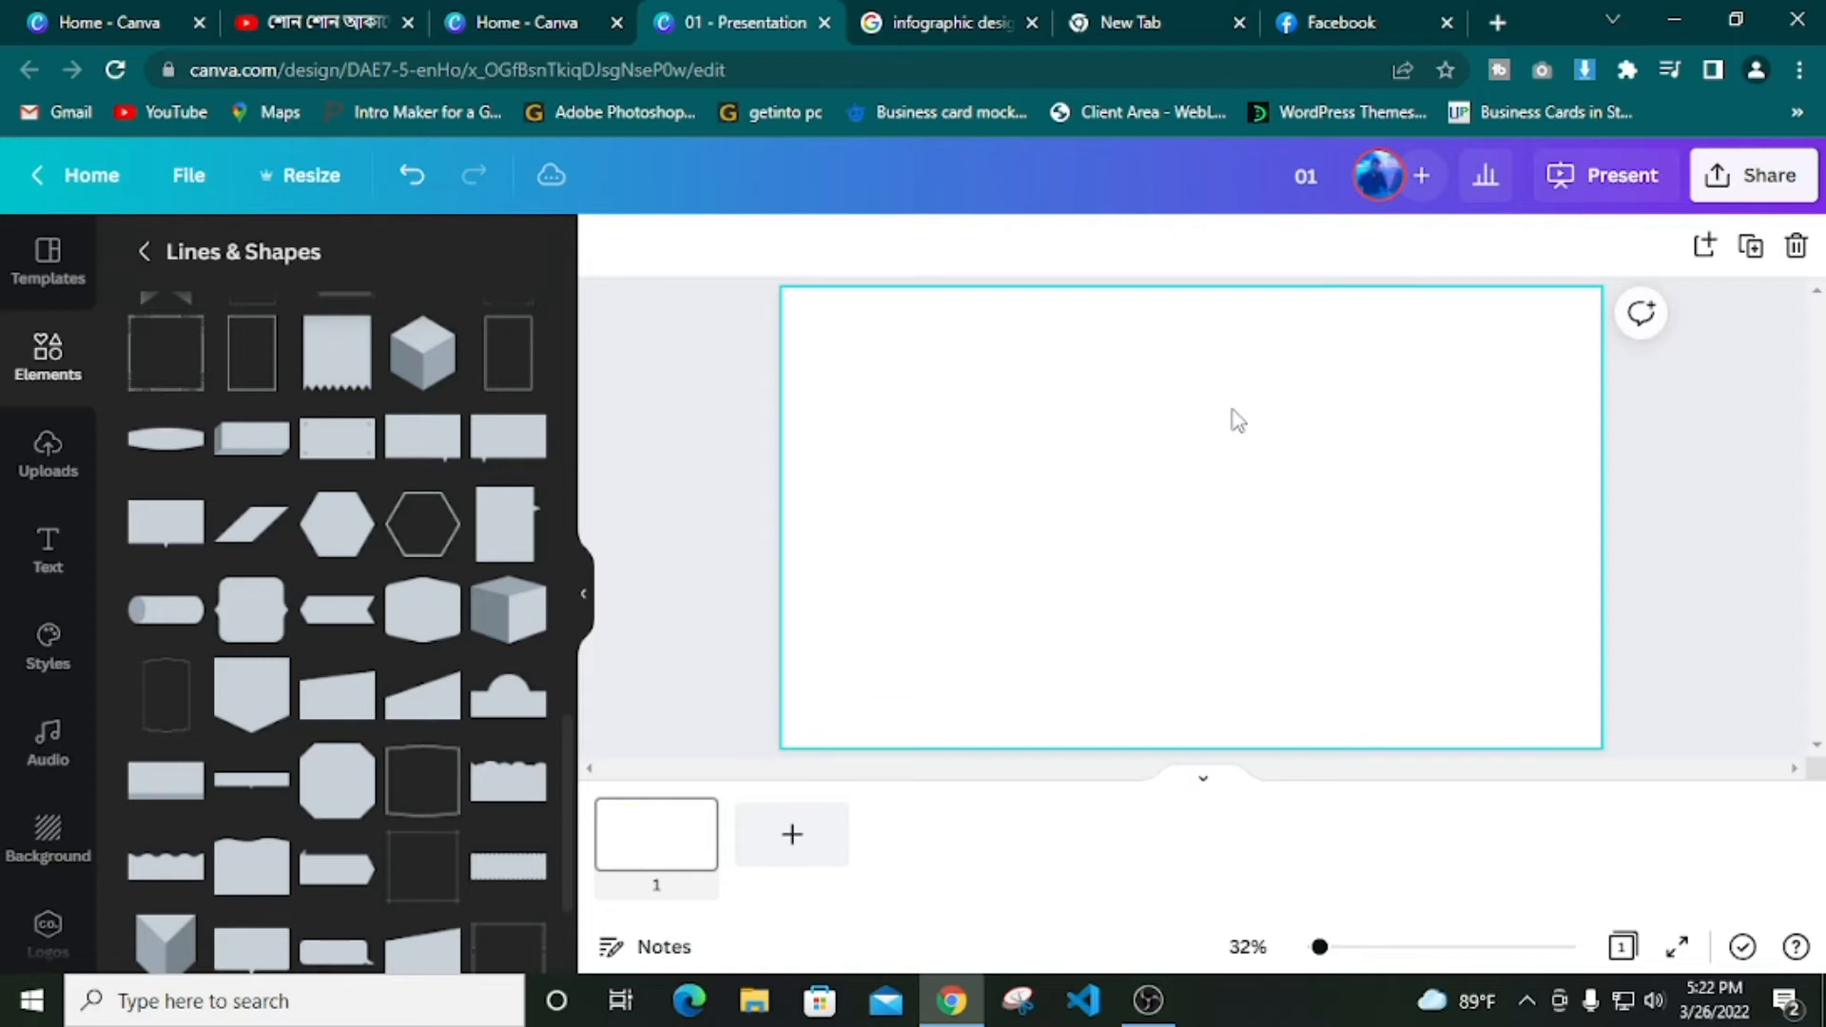
Insert a pie chart from the Charts collection onto the blank slide and make its labels bold
scroll(146, 481, "up", 10)
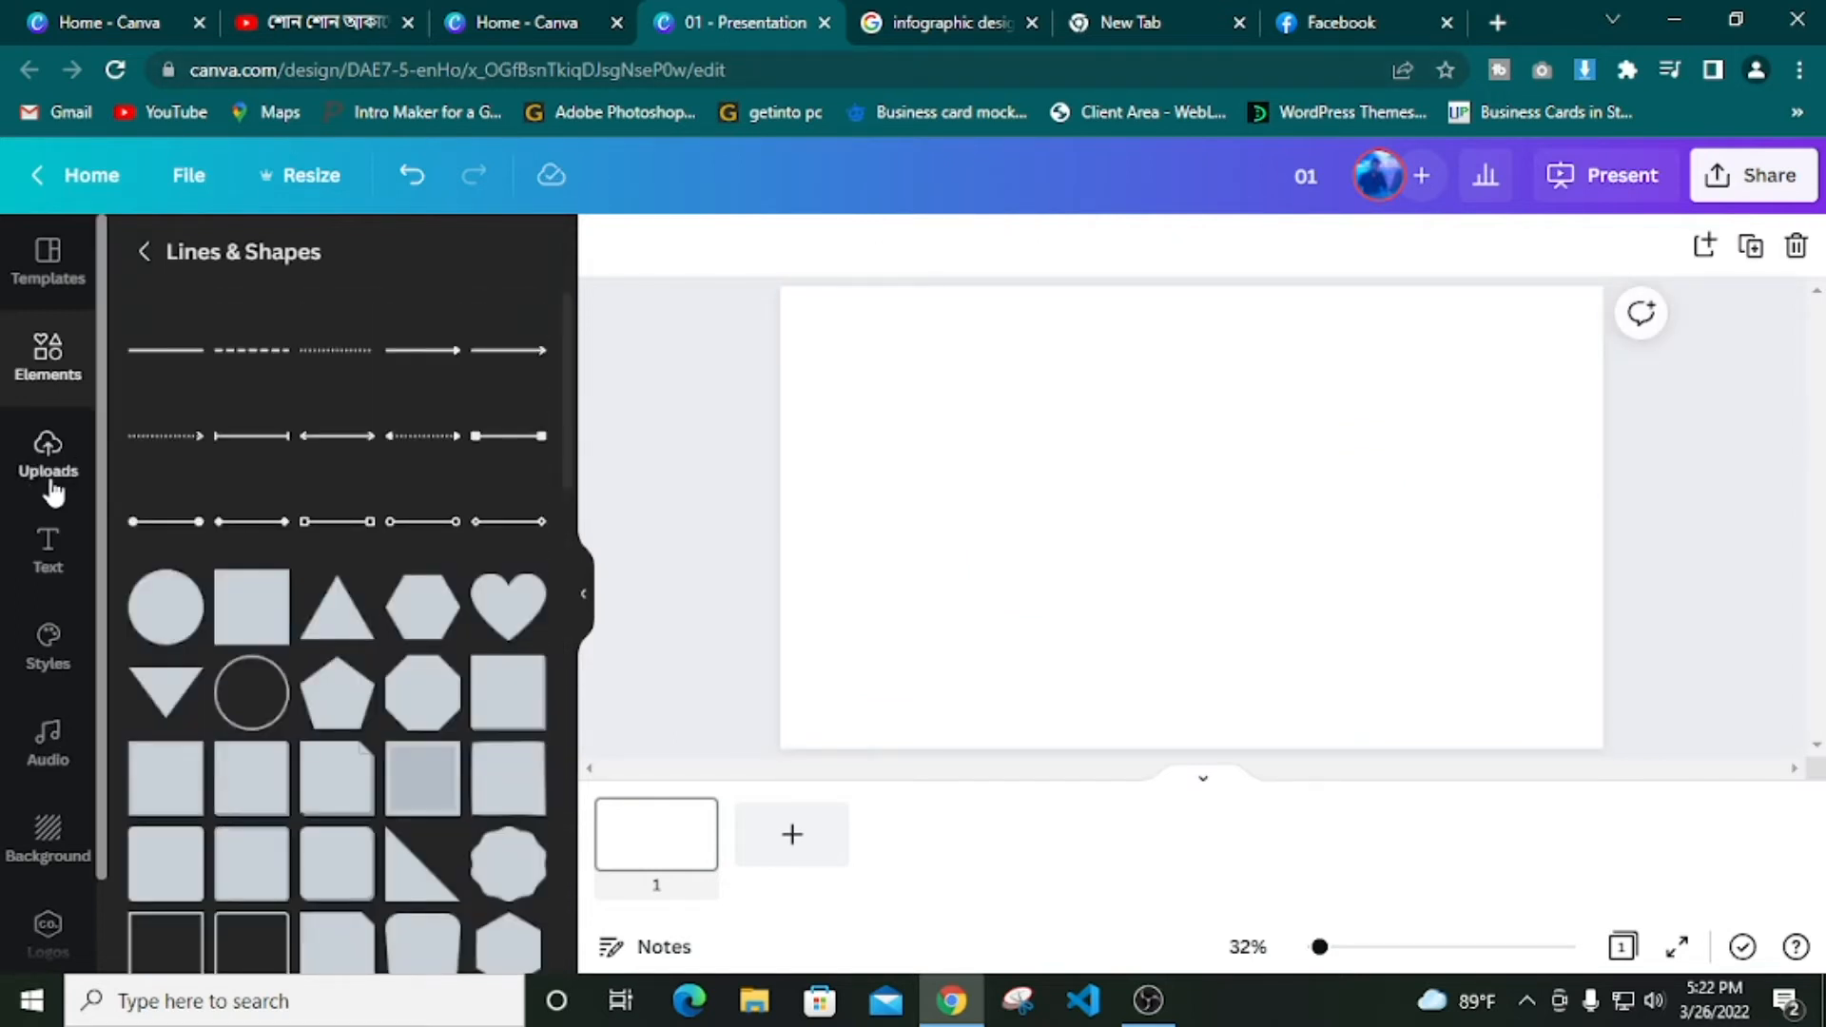
left_click(48, 466)
left_click(48, 360)
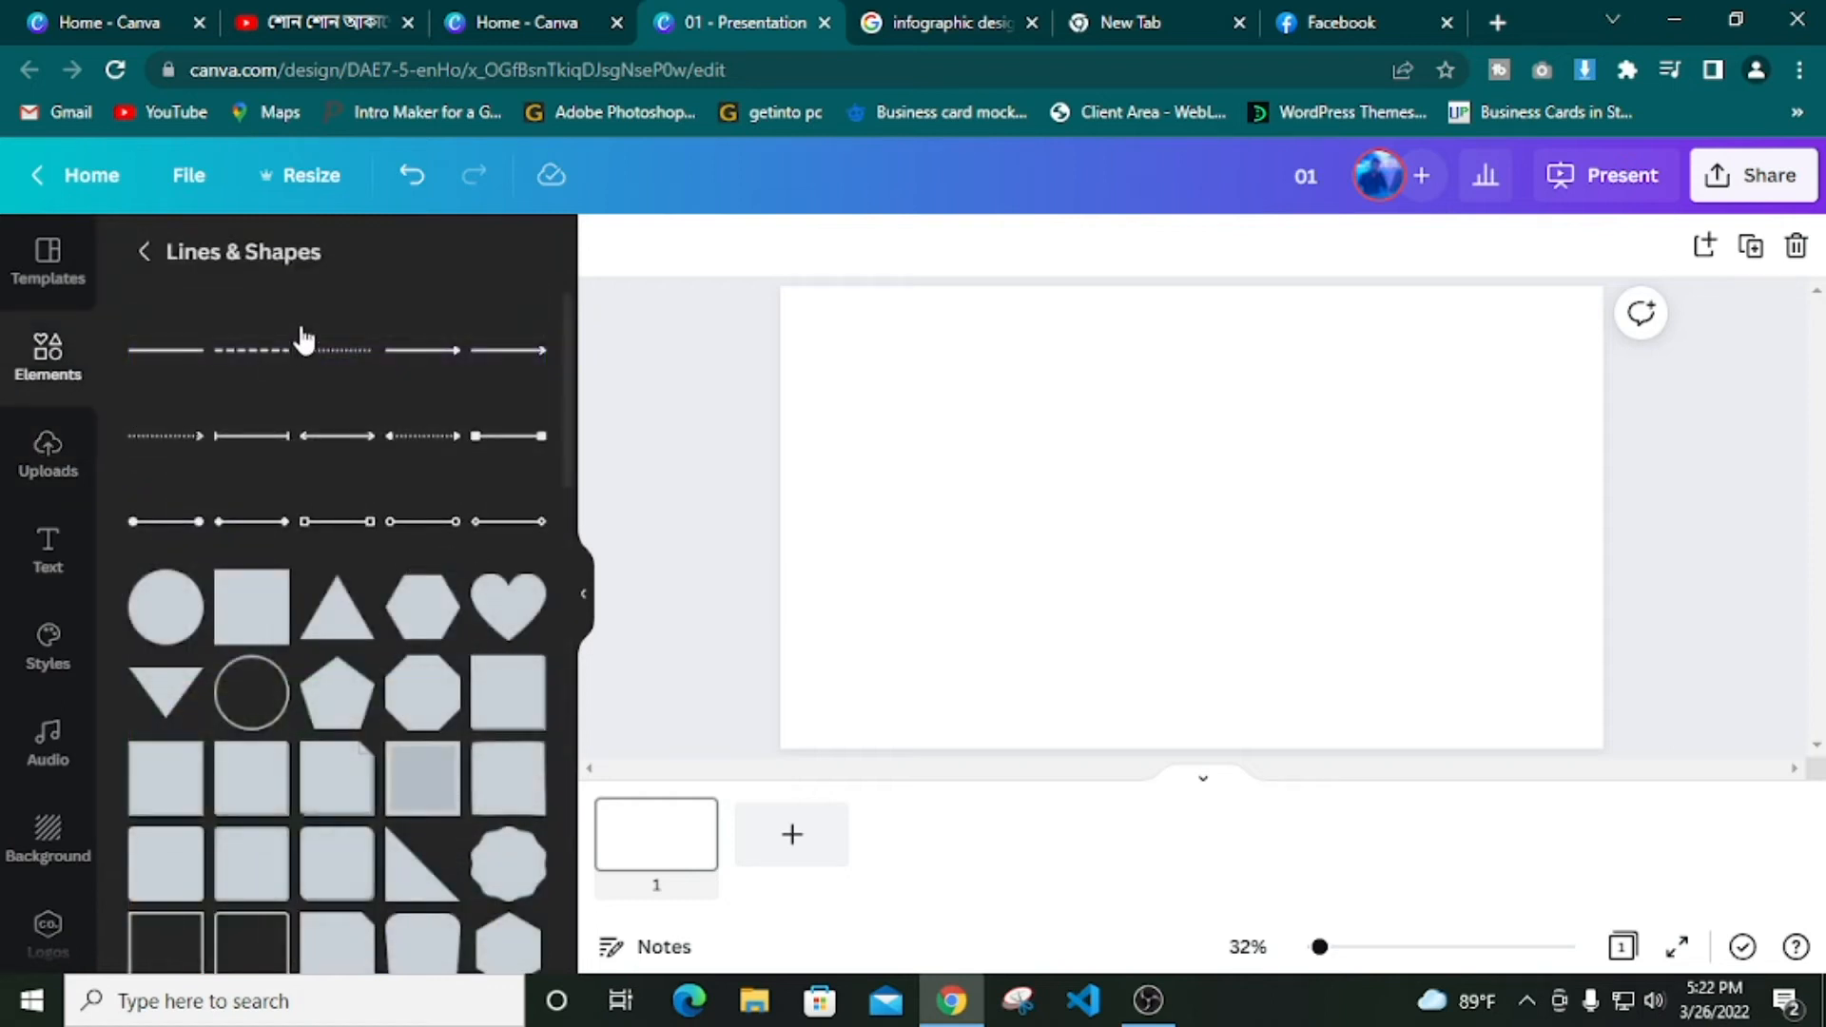
left_click(147, 253)
scroll(392, 740, "down", 3)
scroll(395, 749, "down", 10)
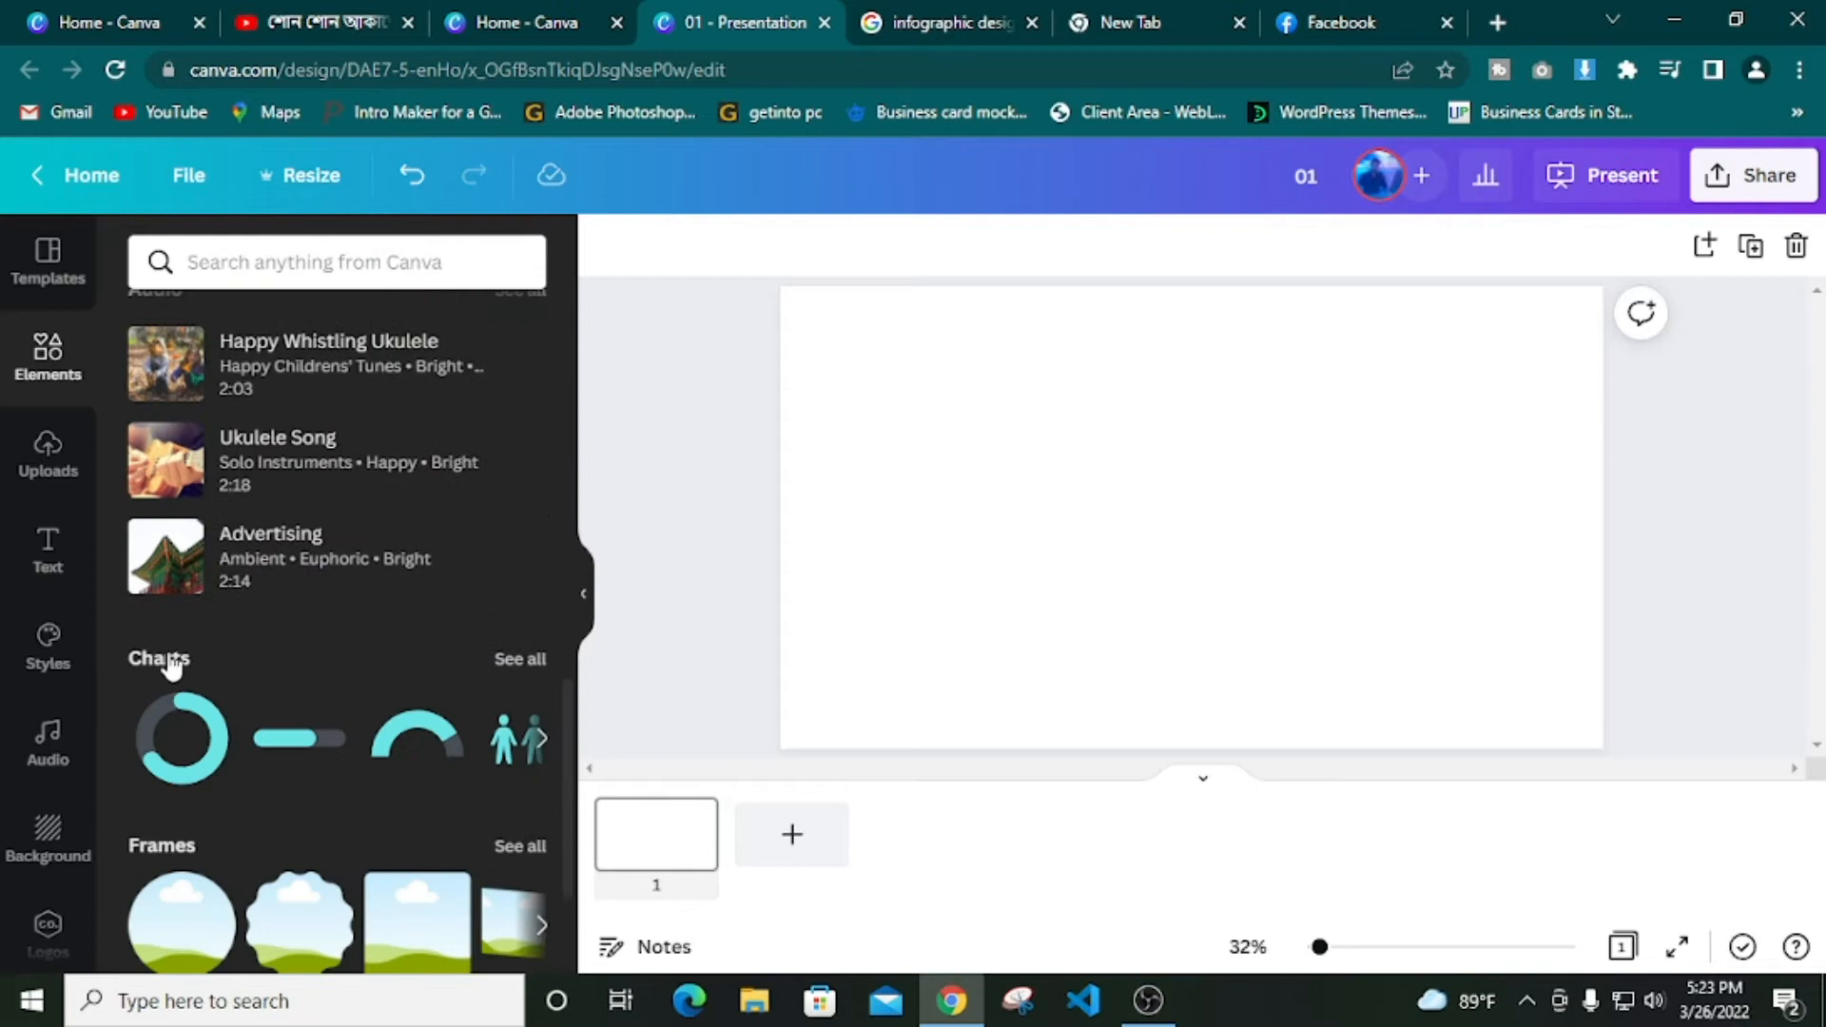
left_click(509, 659)
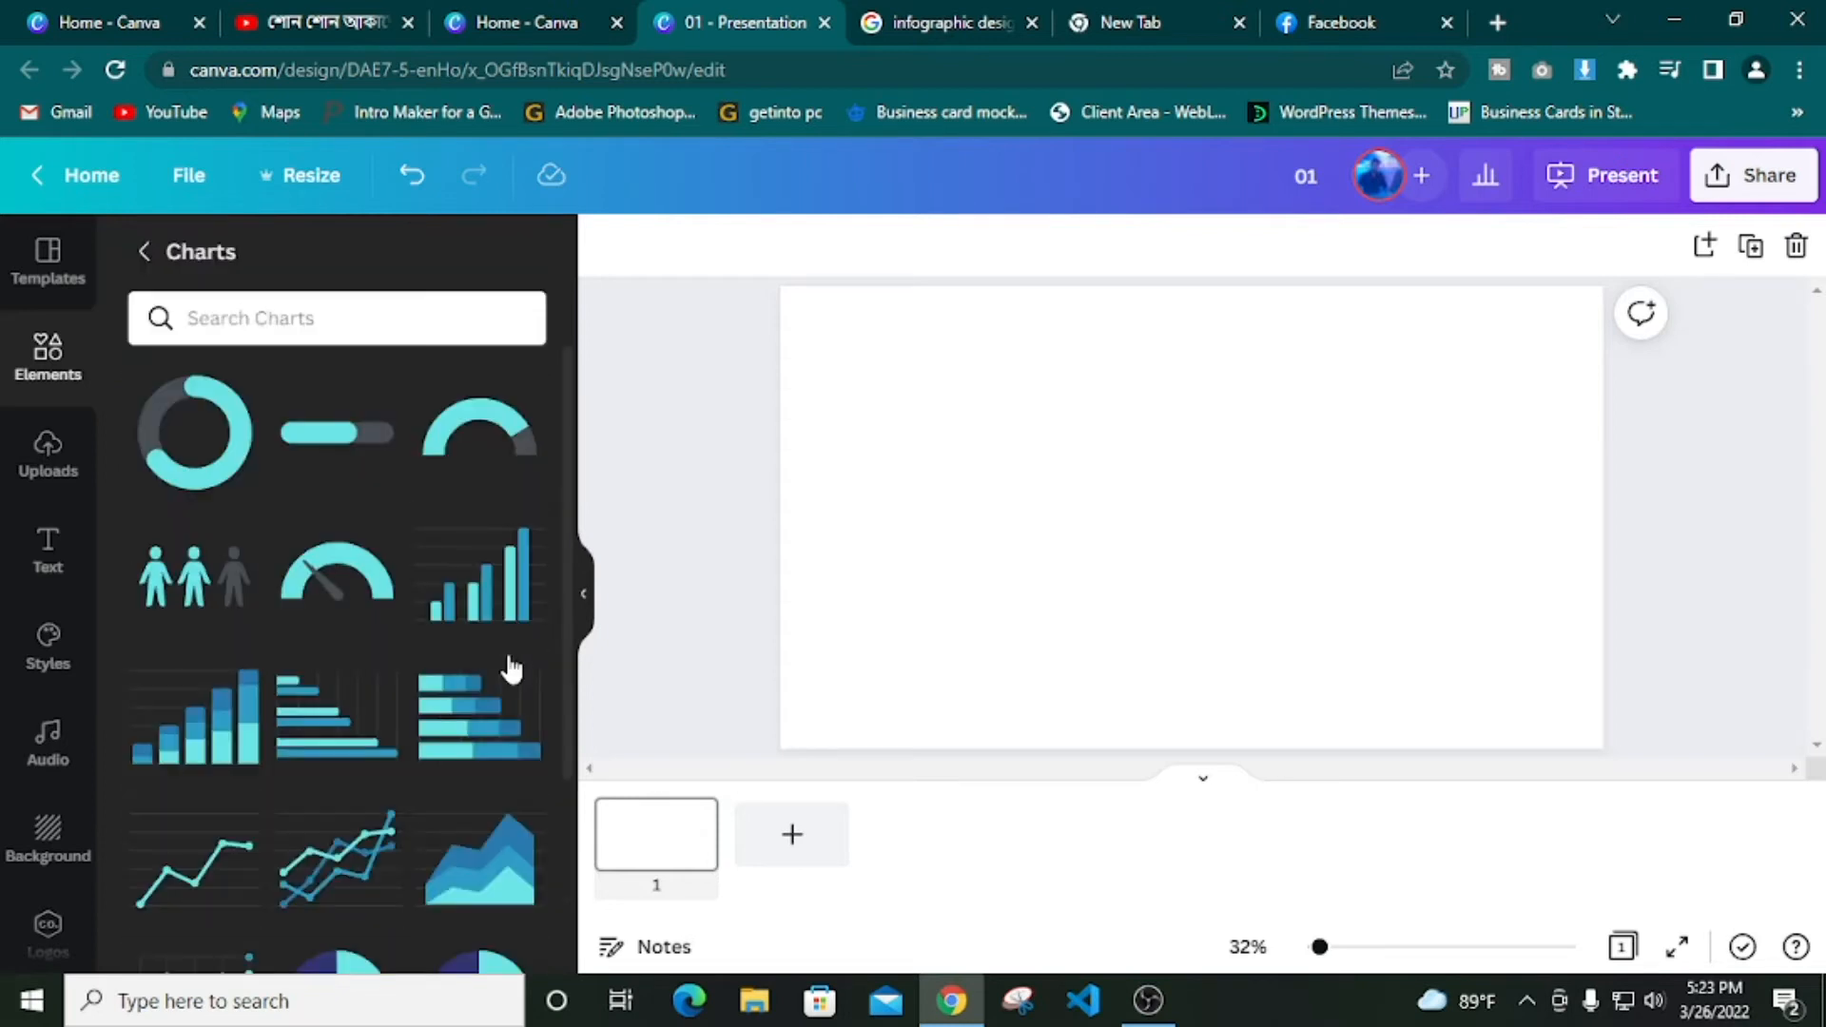
scroll(318, 685, "down", 3)
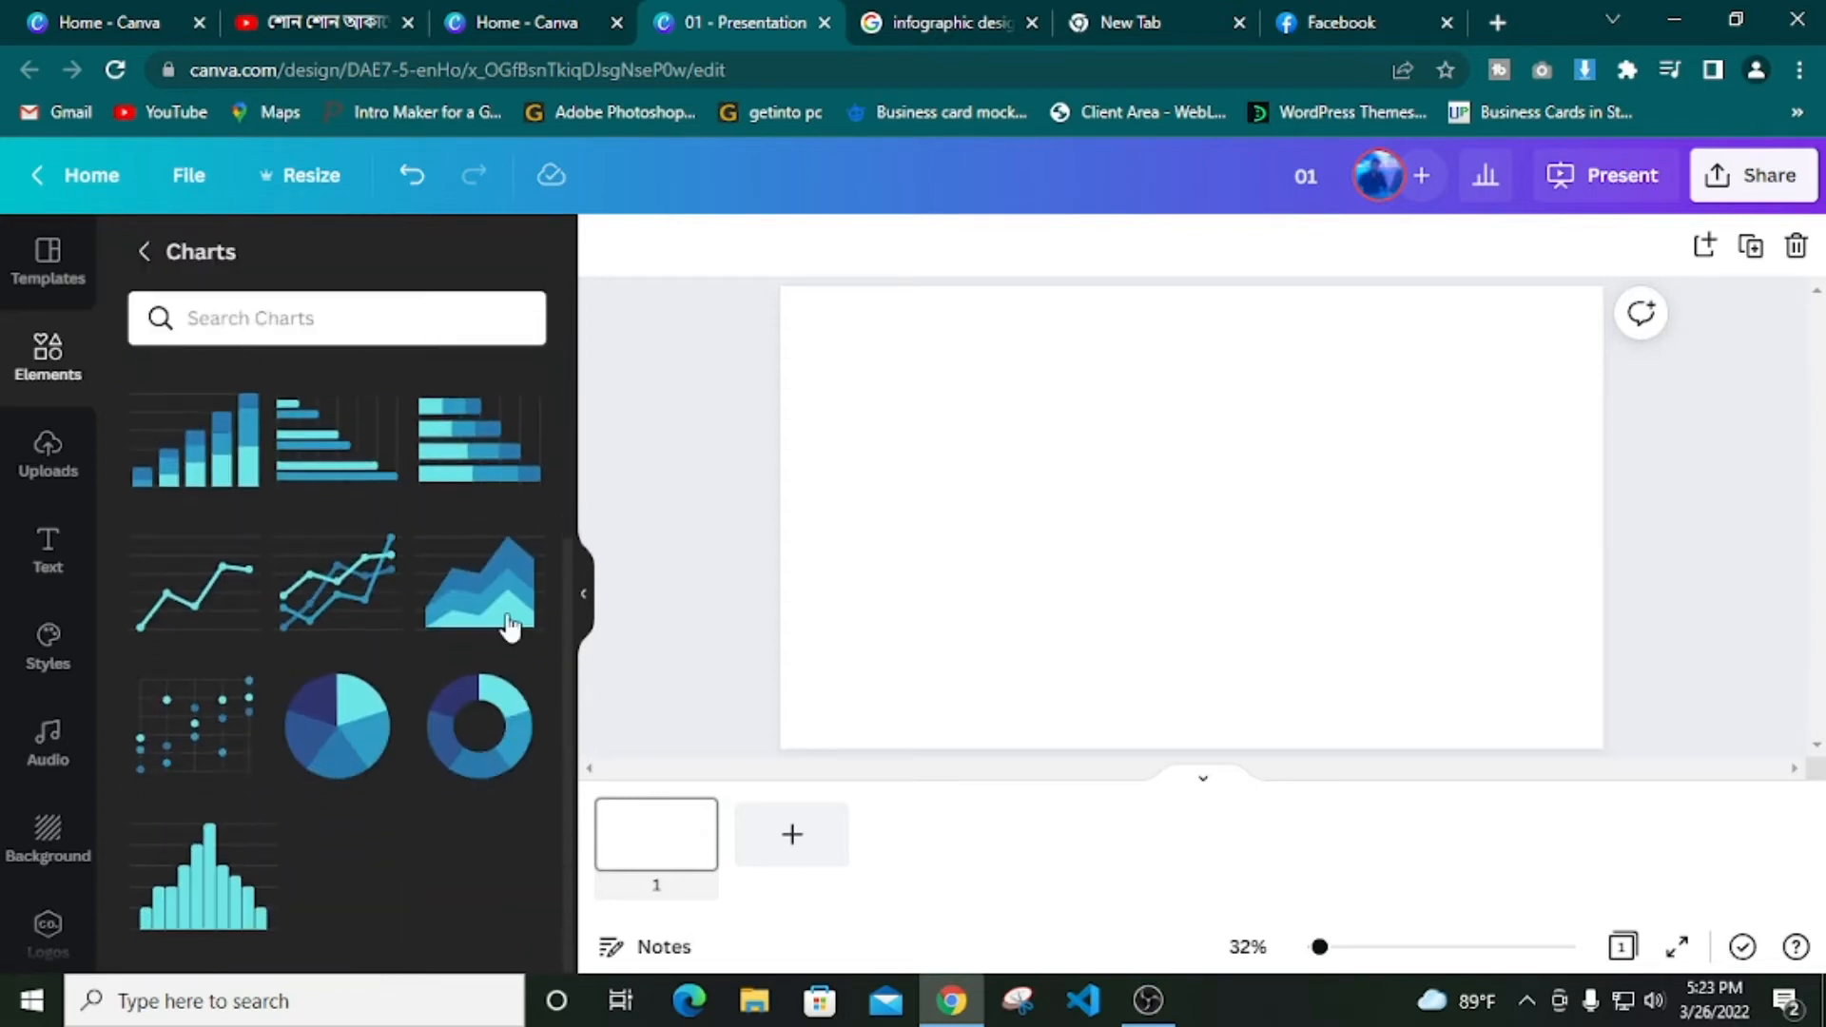
scroll(275, 628, "up", 2)
scroll(218, 926, "down", 2)
left_click(337, 742)
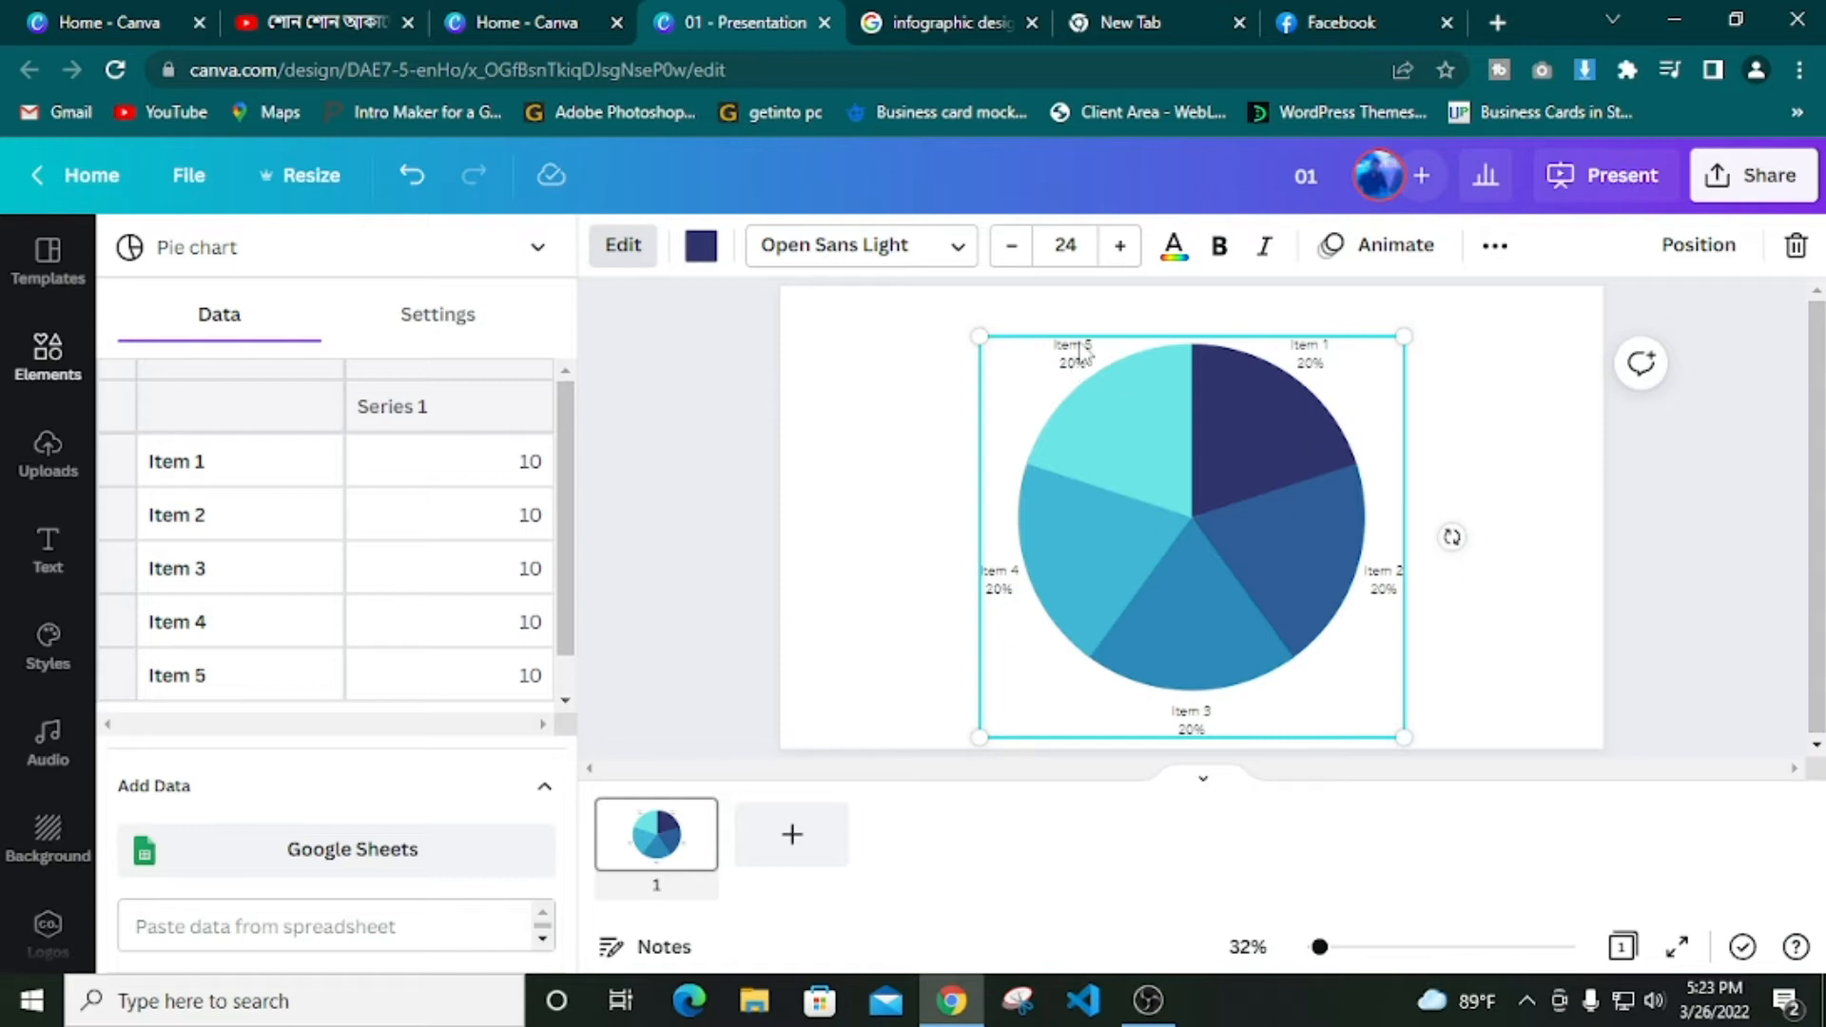
left_click(1217, 254)
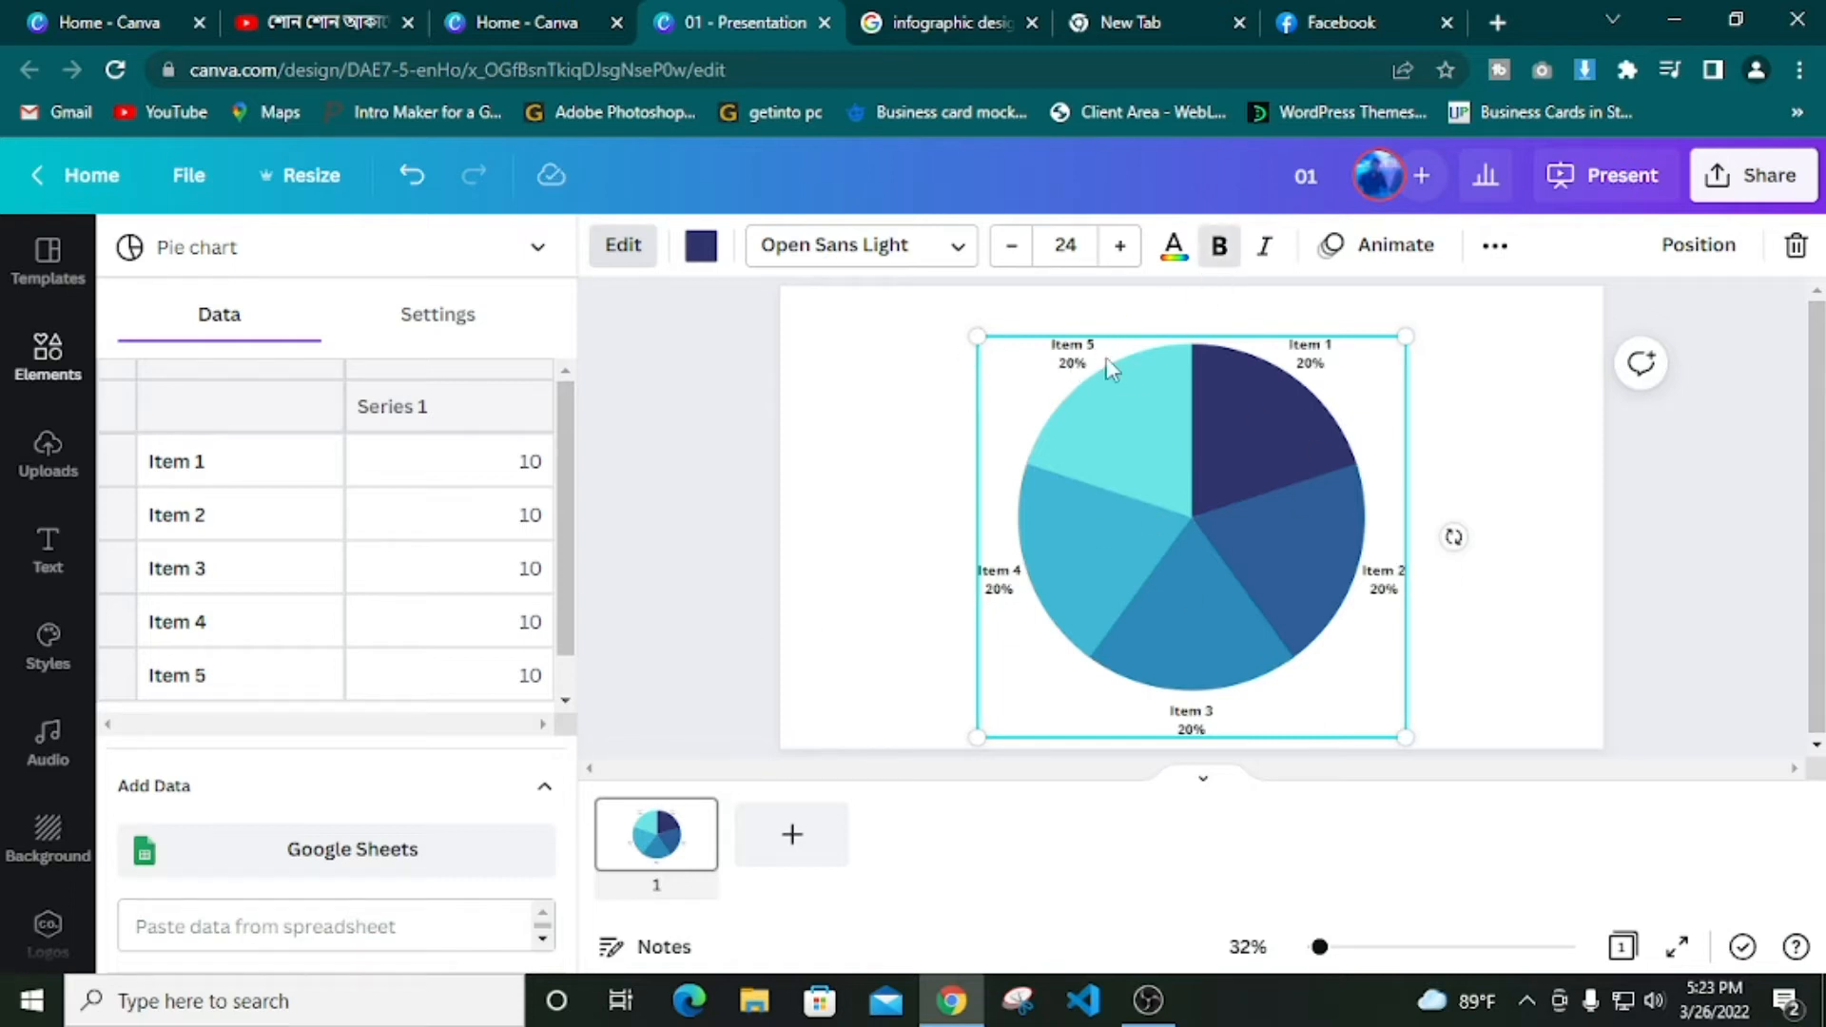
Rename the pie chart's first three data items to Facebook, Youtube and Linkdin
left_click(205, 476)
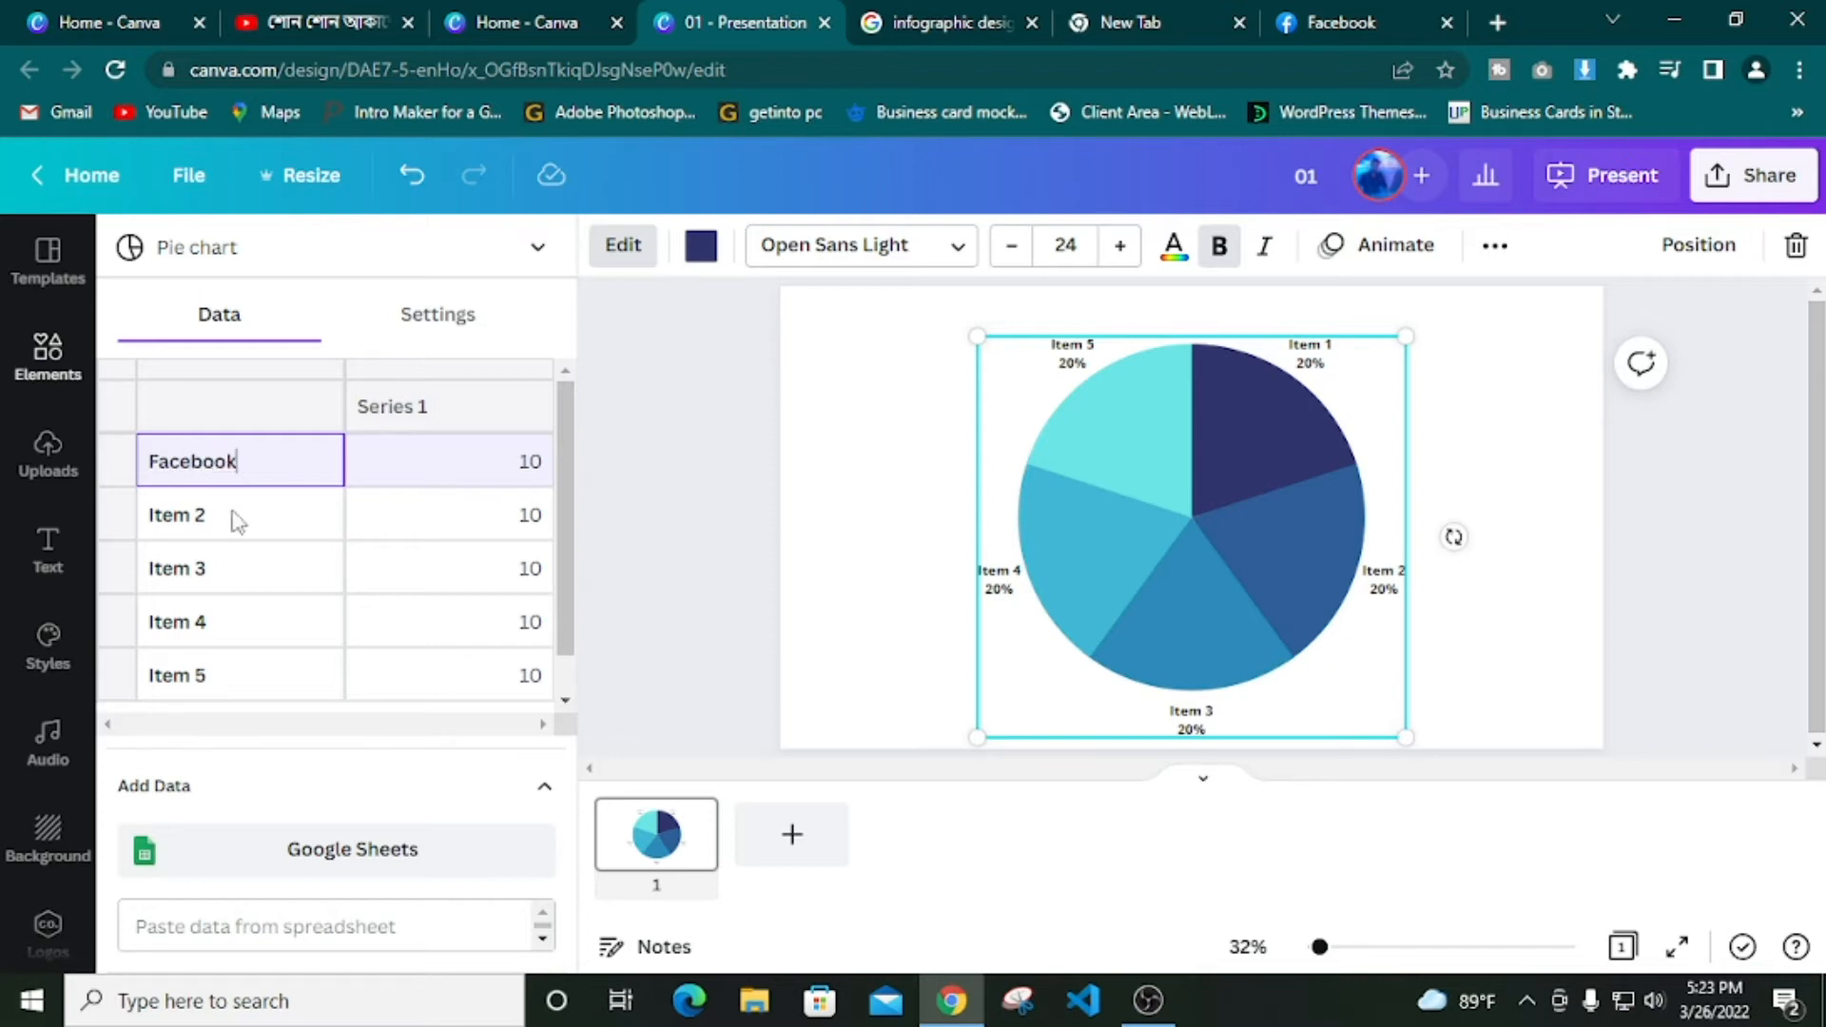
left_click(204, 526)
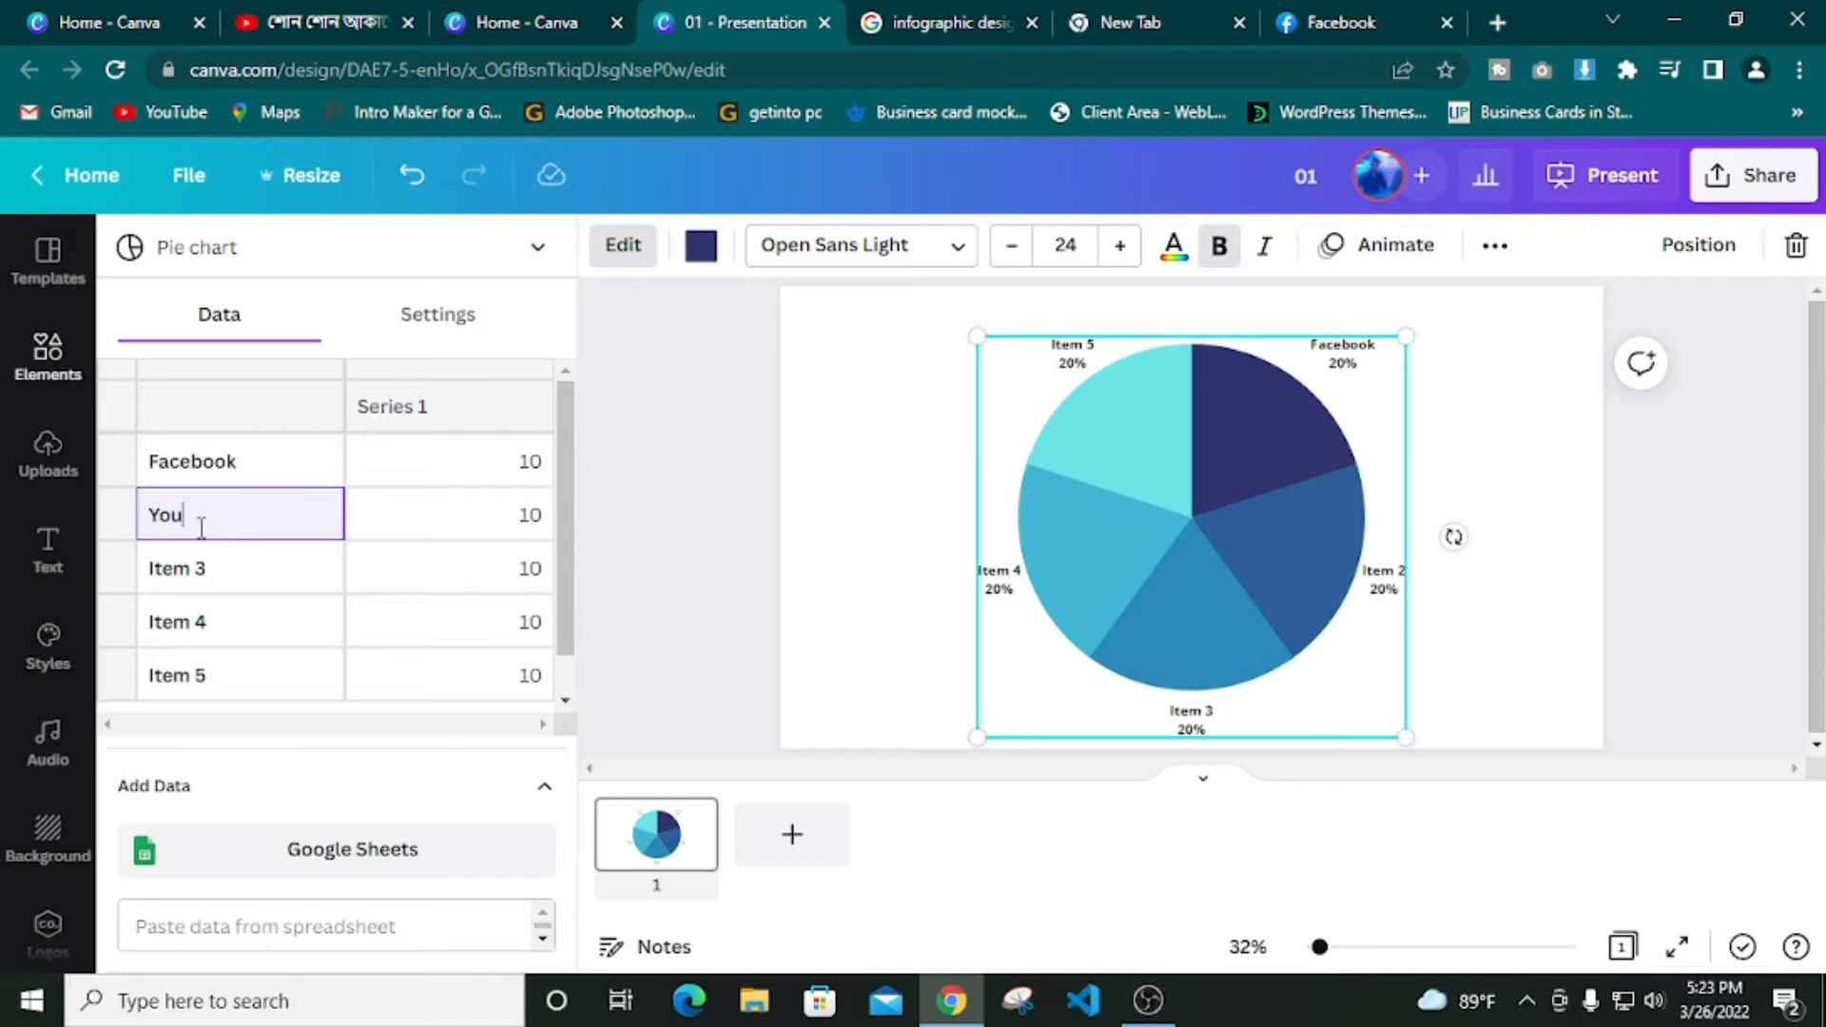
left_click(225, 582)
triple_click(225, 582)
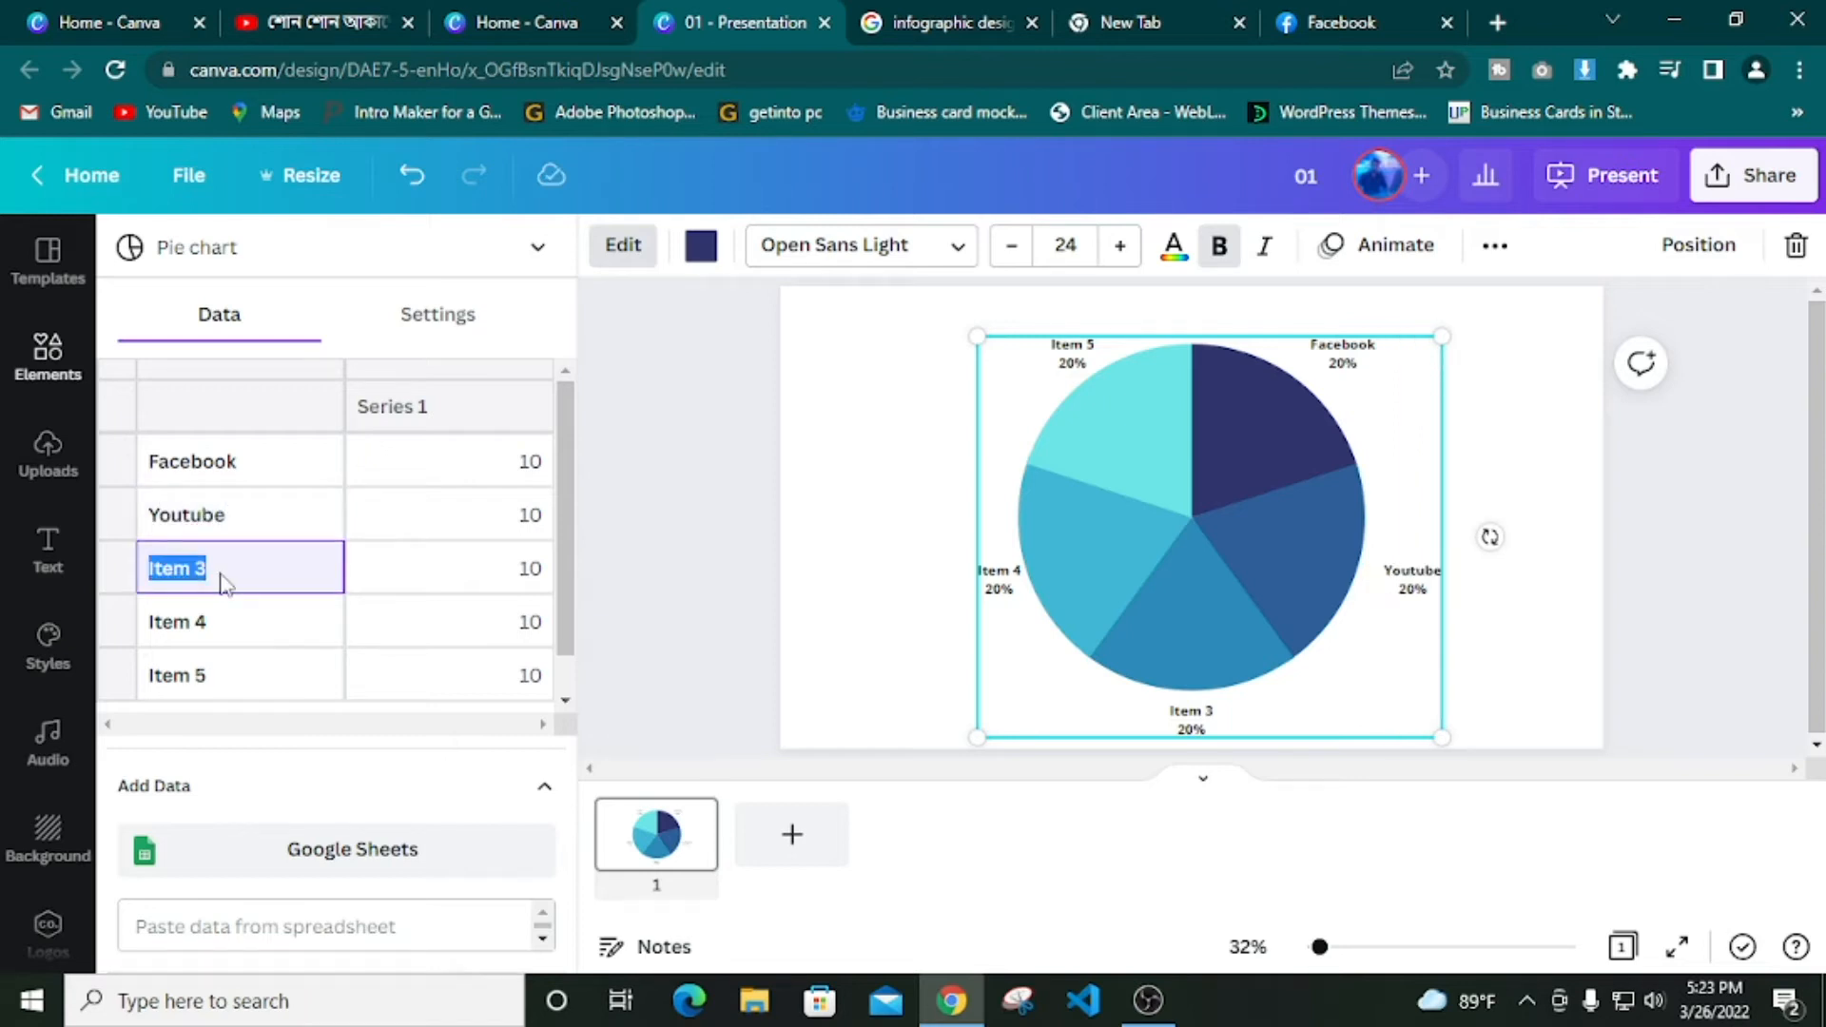
key("BackSpace")
left_click(241, 586)
left_click(221, 634)
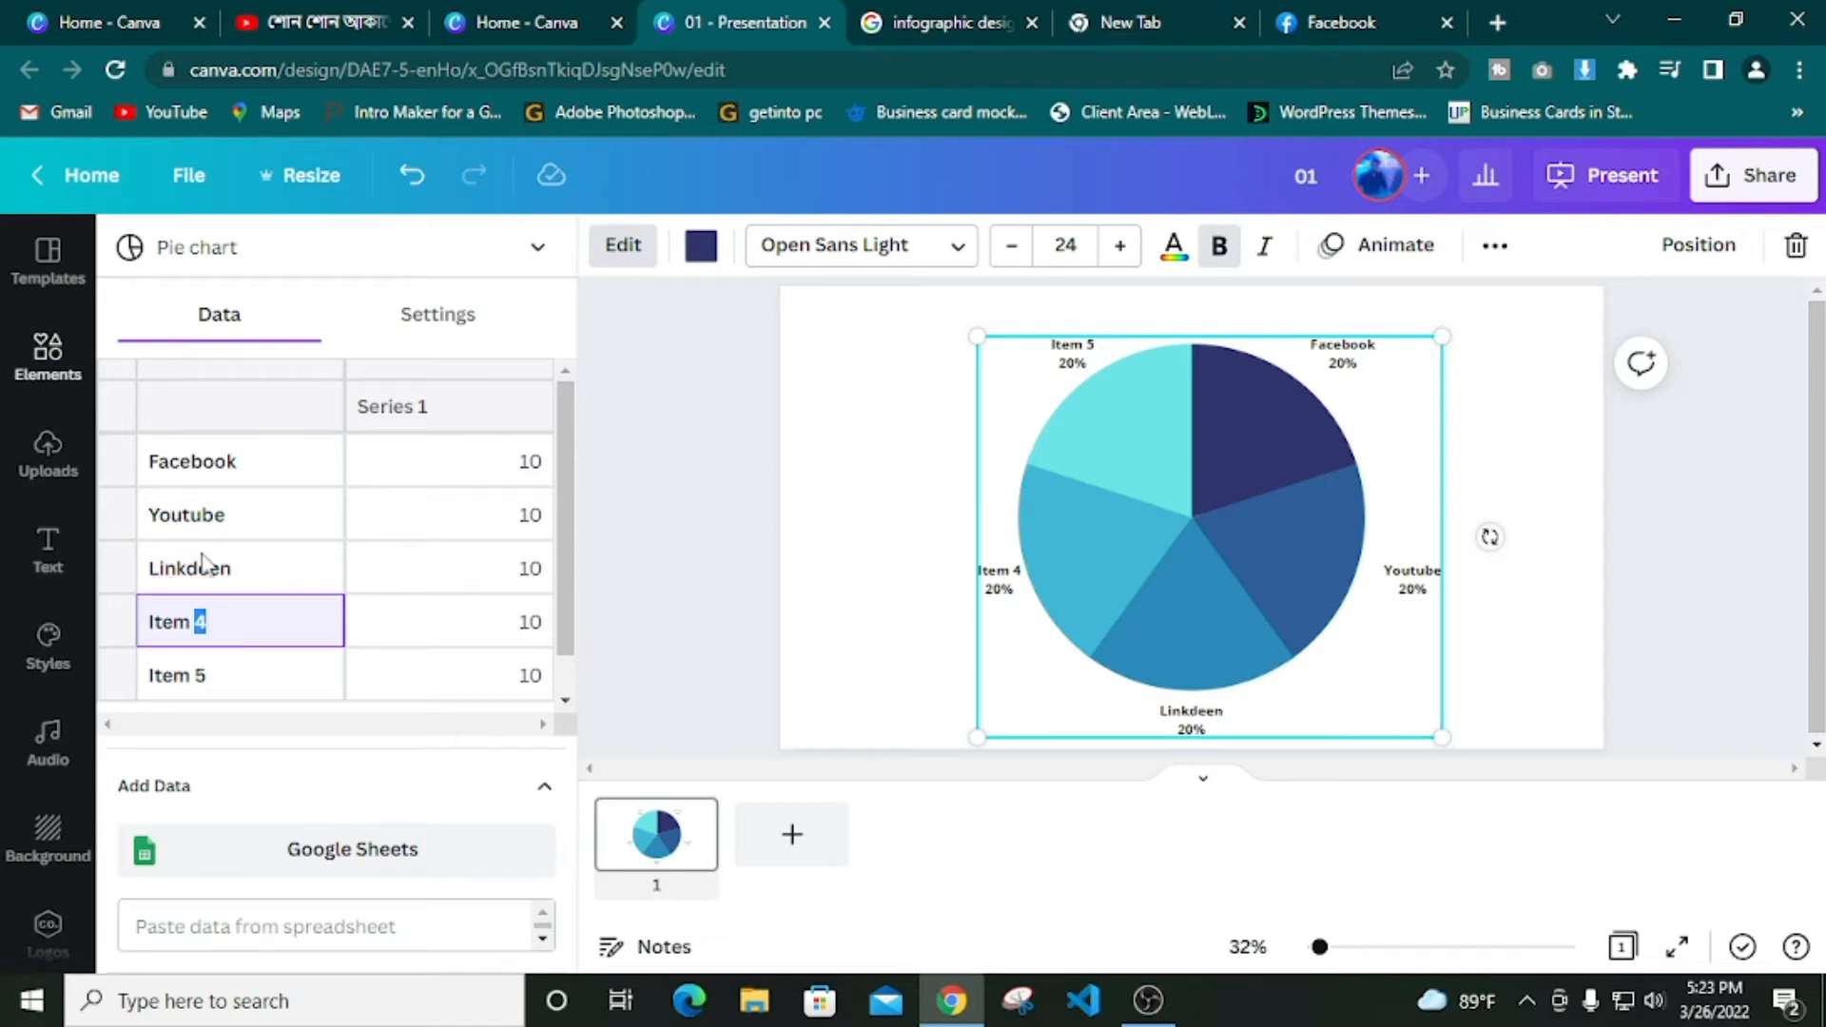
left_click(227, 581)
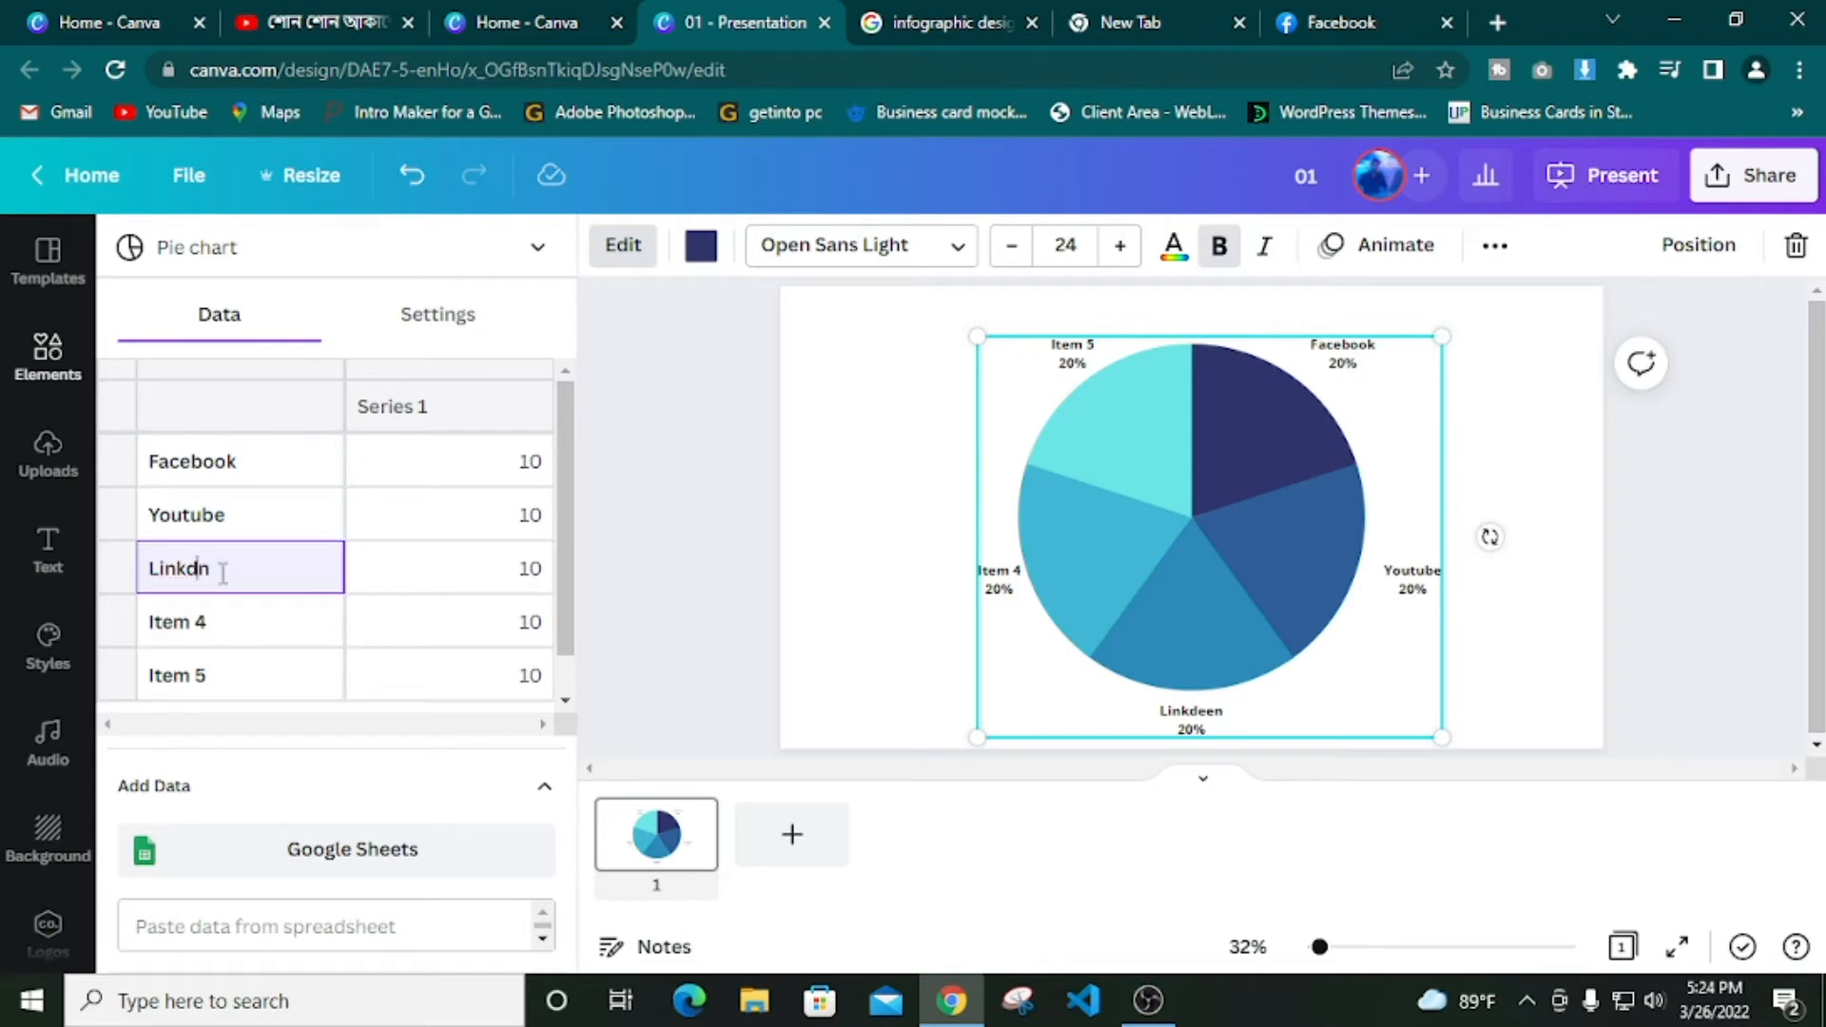
Clear the fourth data item's label and set the Facebook value to 30
left_click(221, 625)
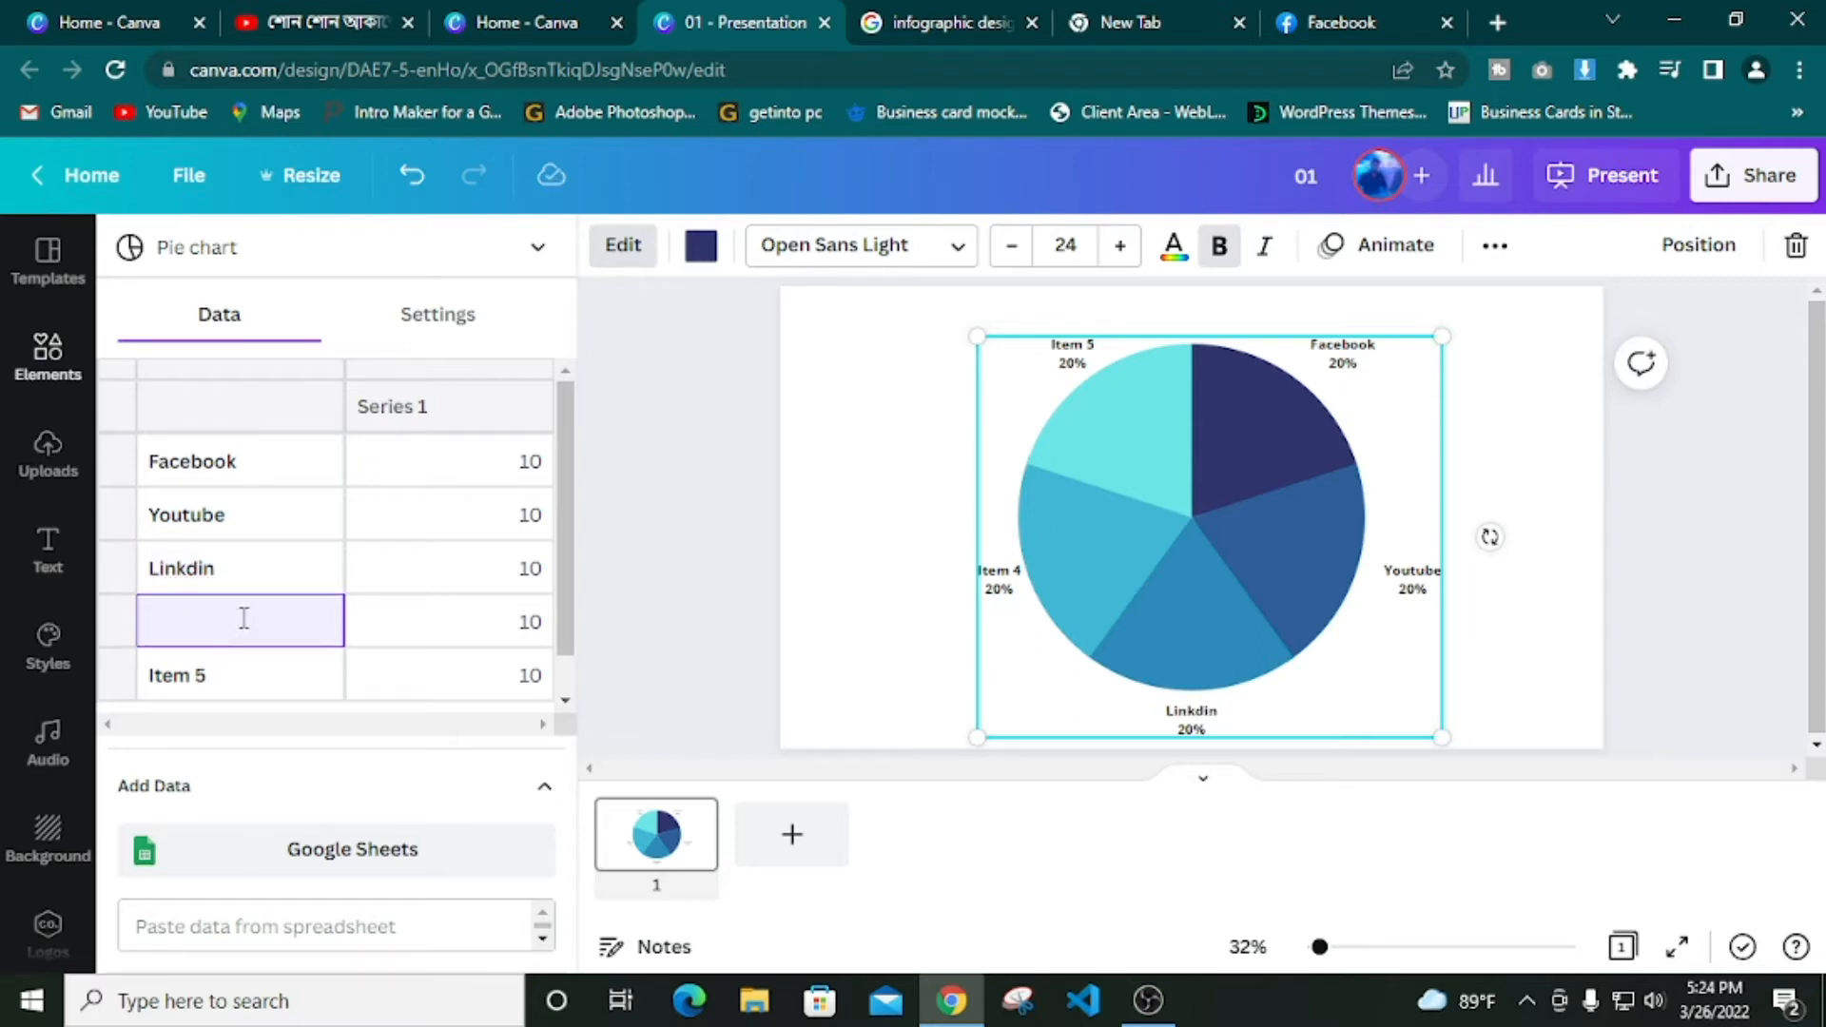
left_click(489, 466)
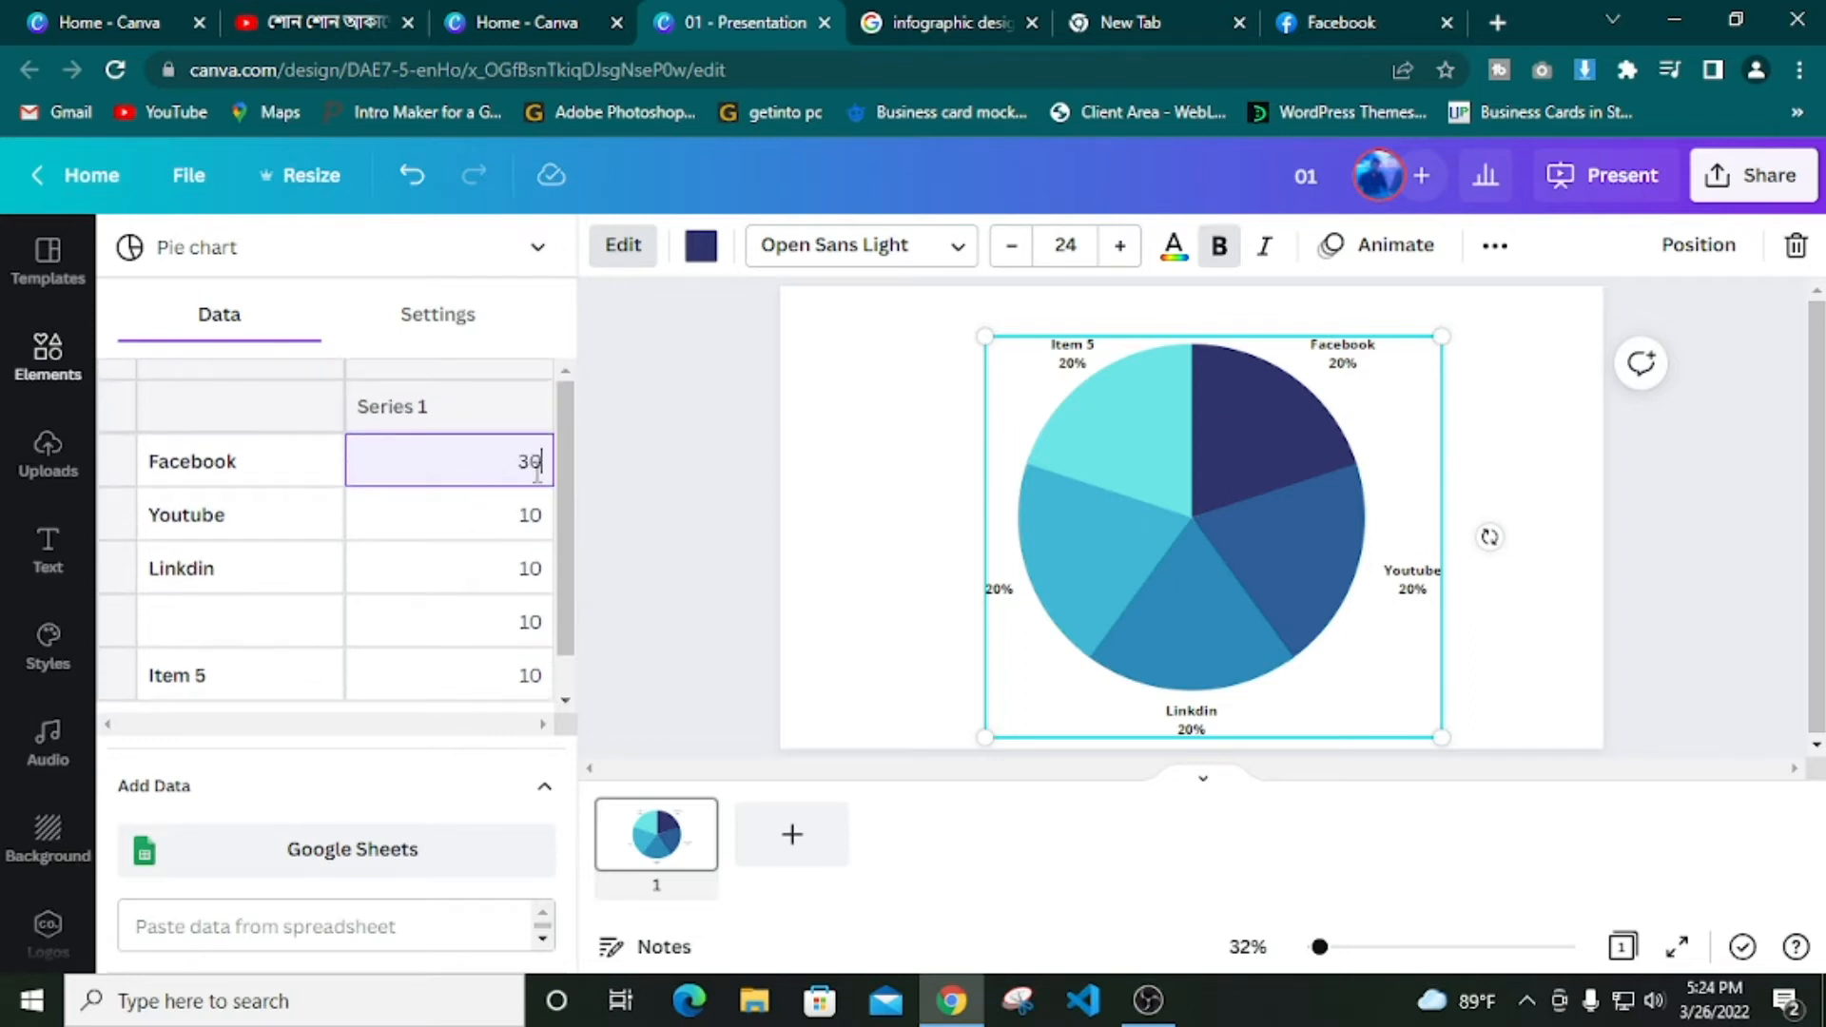
key("Escape")
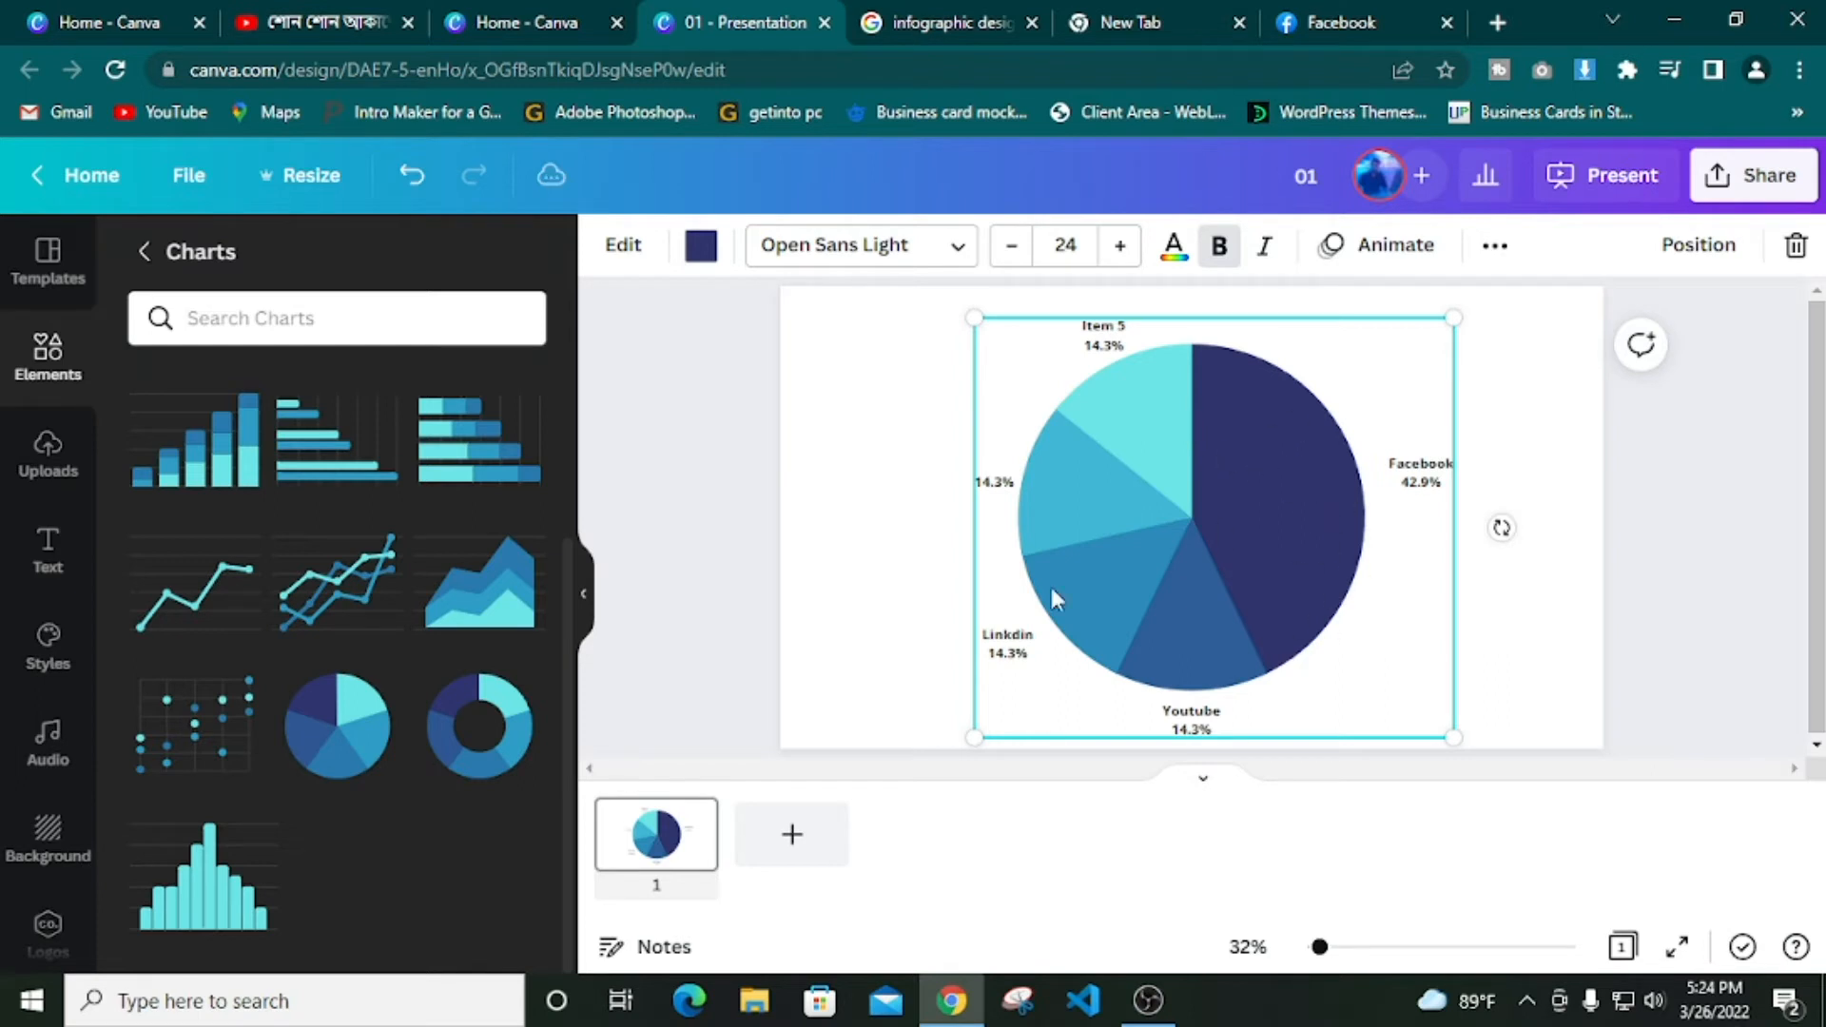
Change the pie chart's colour to red, then shrink the chart and move it toward the left half of the slide
left_click(701, 245)
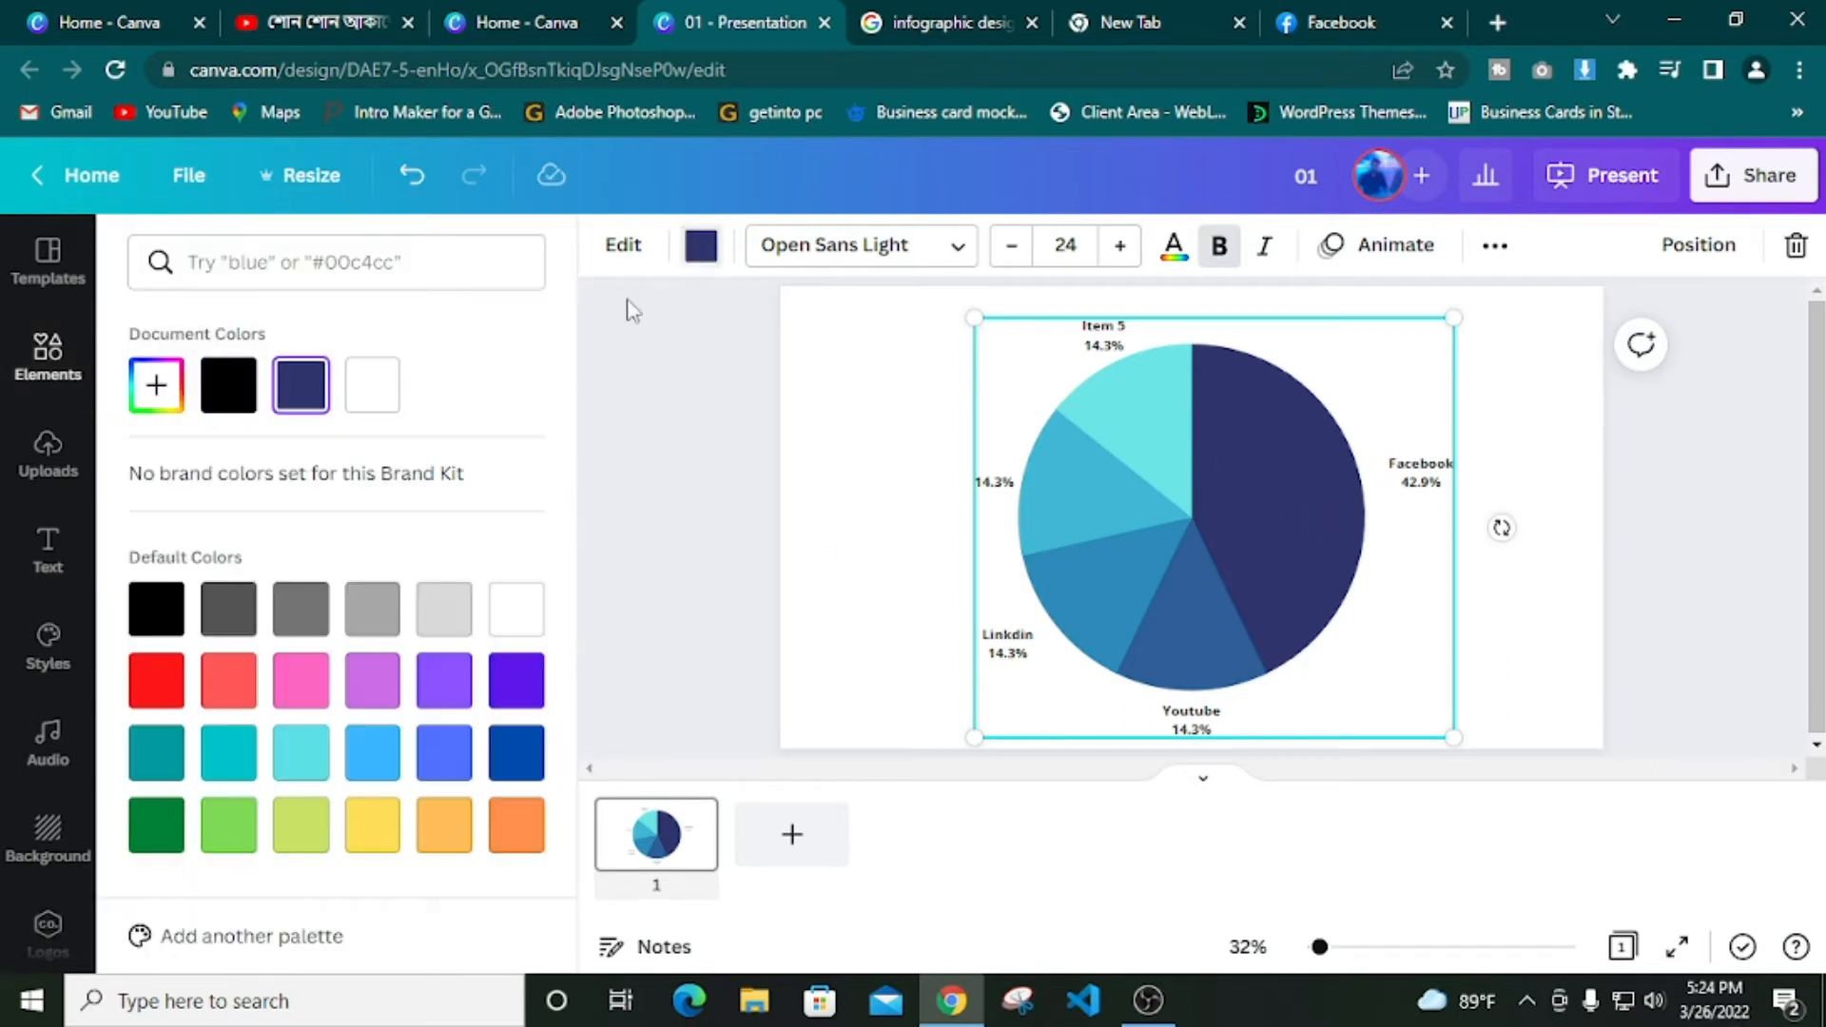
left_click(171, 702)
left_click_drag(1454, 746, 1354, 647)
left_click_drag(1183, 506, 1055, 540)
Search the elements library for "flat illustration" and limit the results to graphics
left_click(57, 381)
left_click(364, 262)
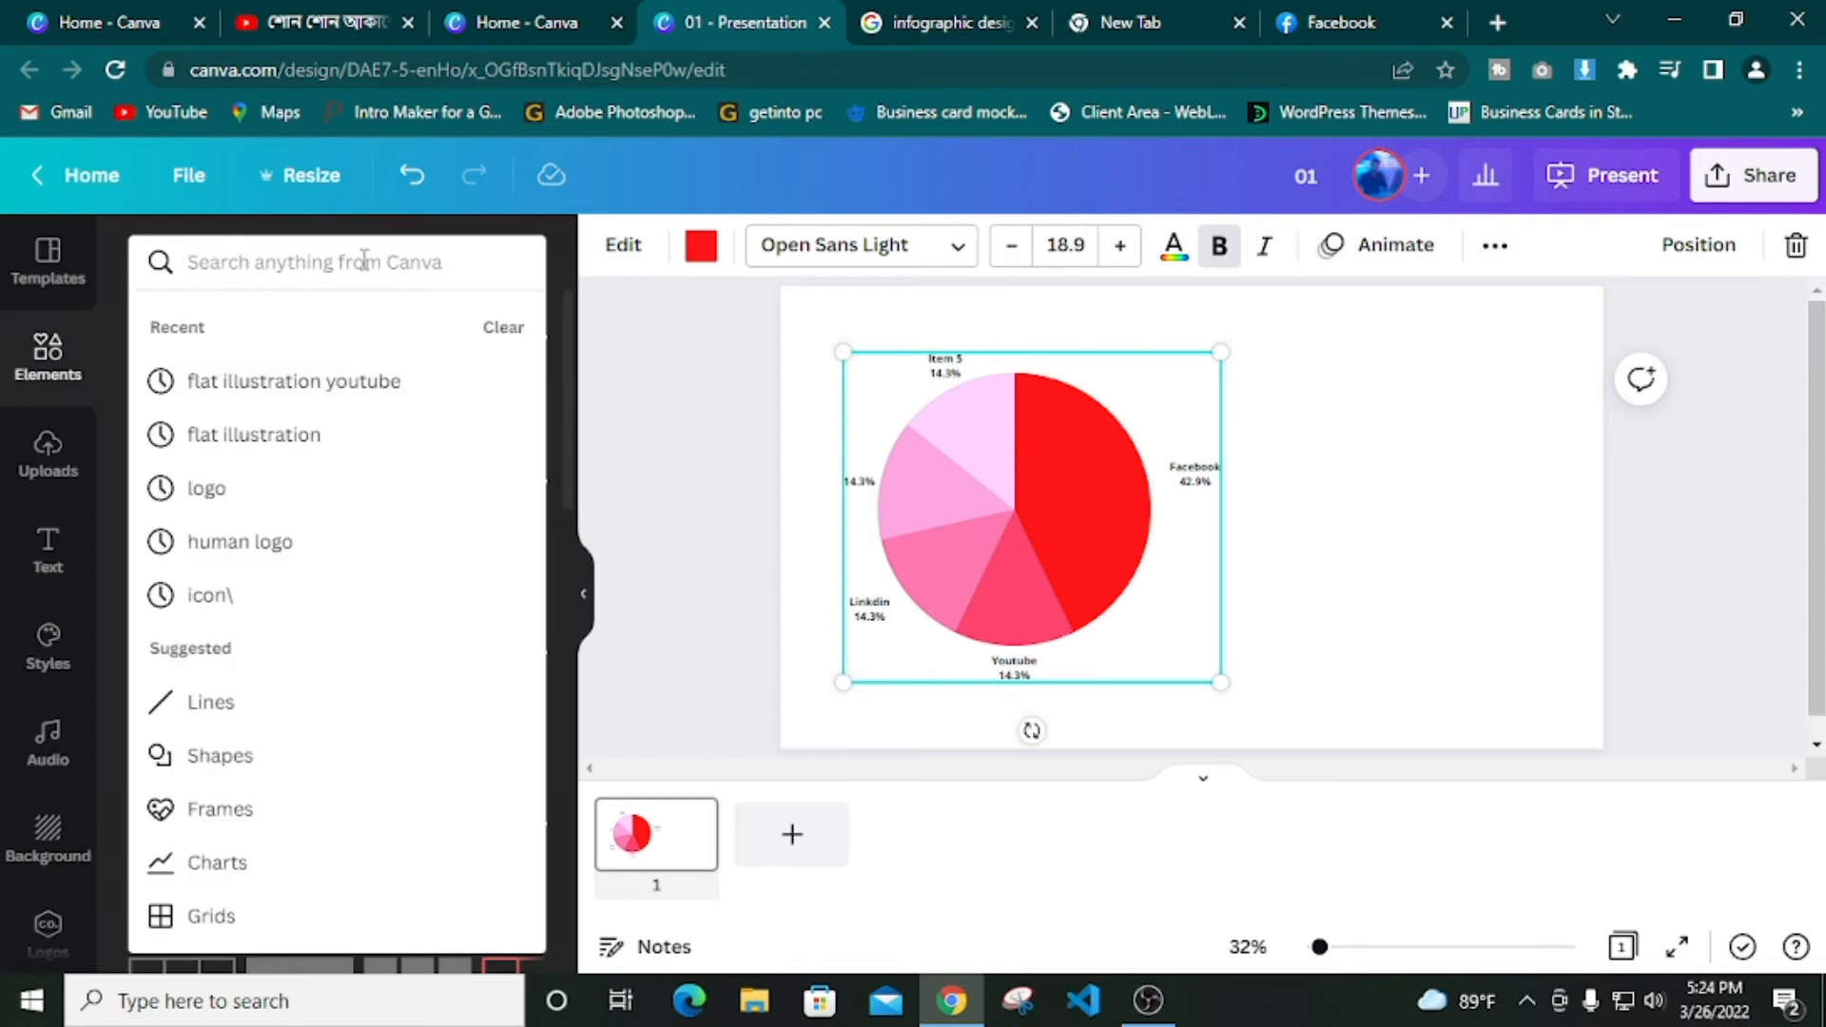
type("flat")
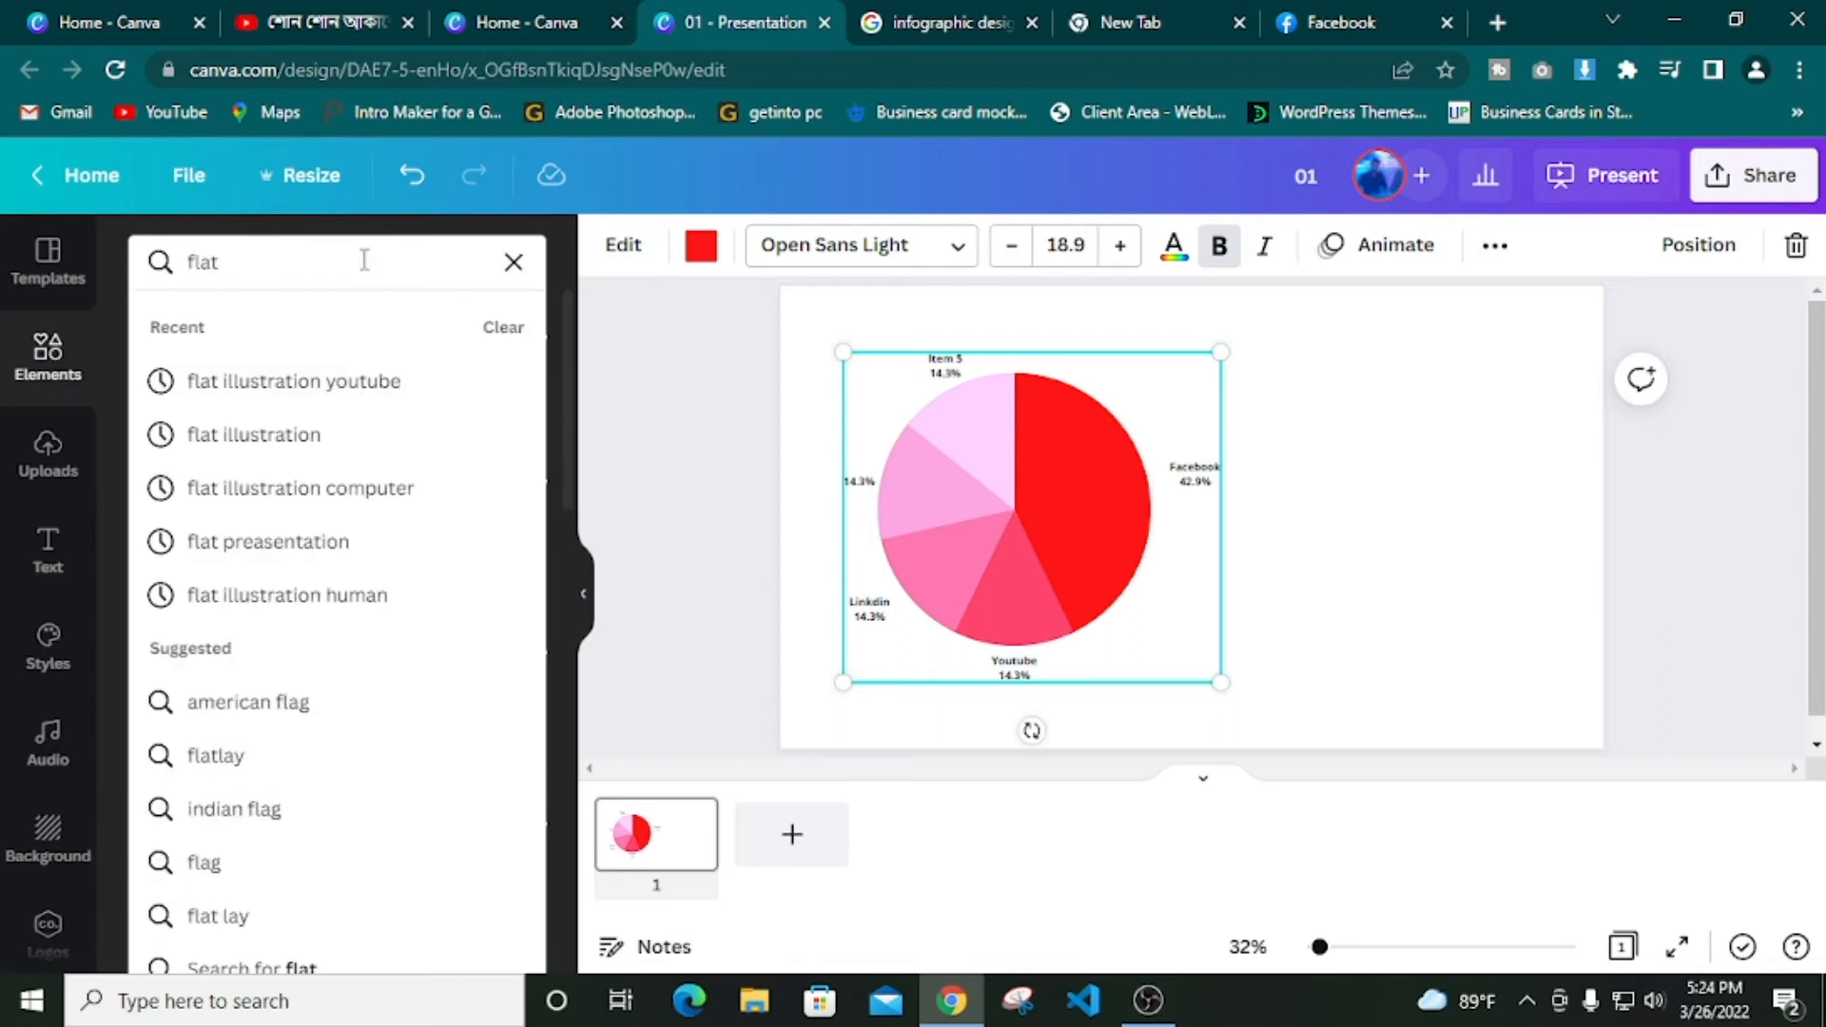
key("Down")
key("Down")
key("Down")
key("Up")
key("Return")
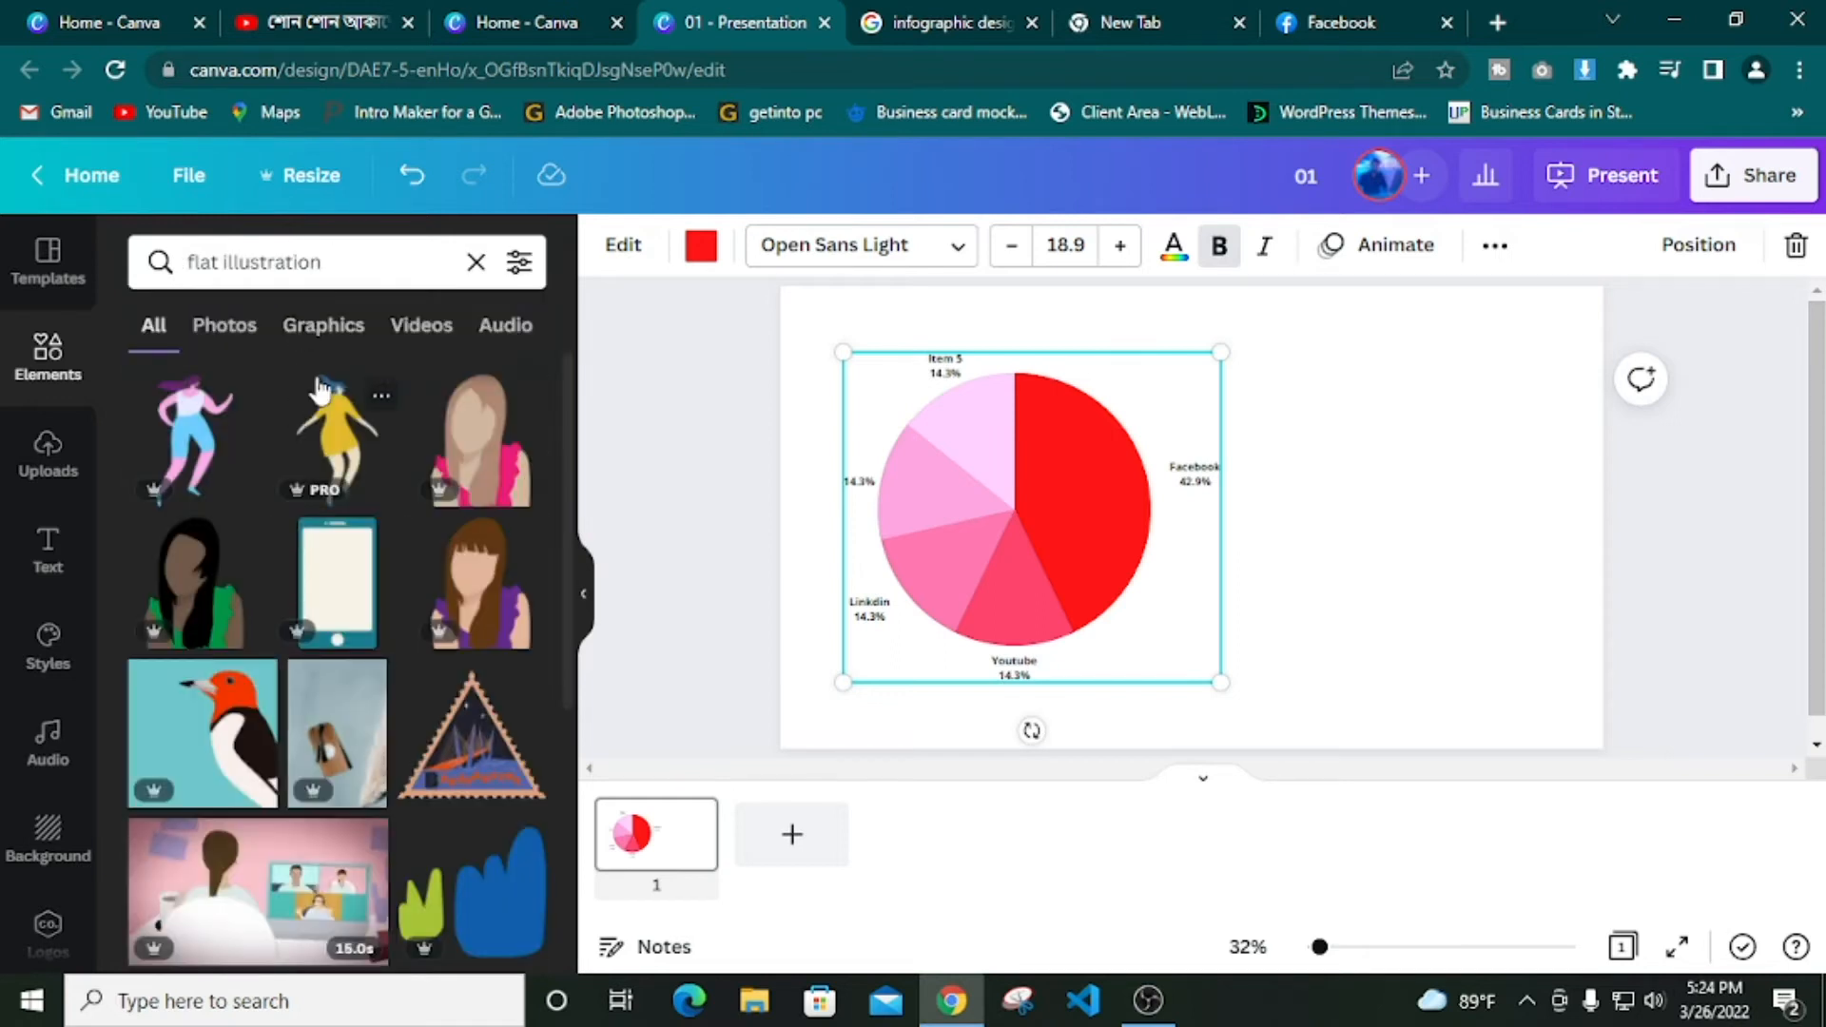
left_click(323, 338)
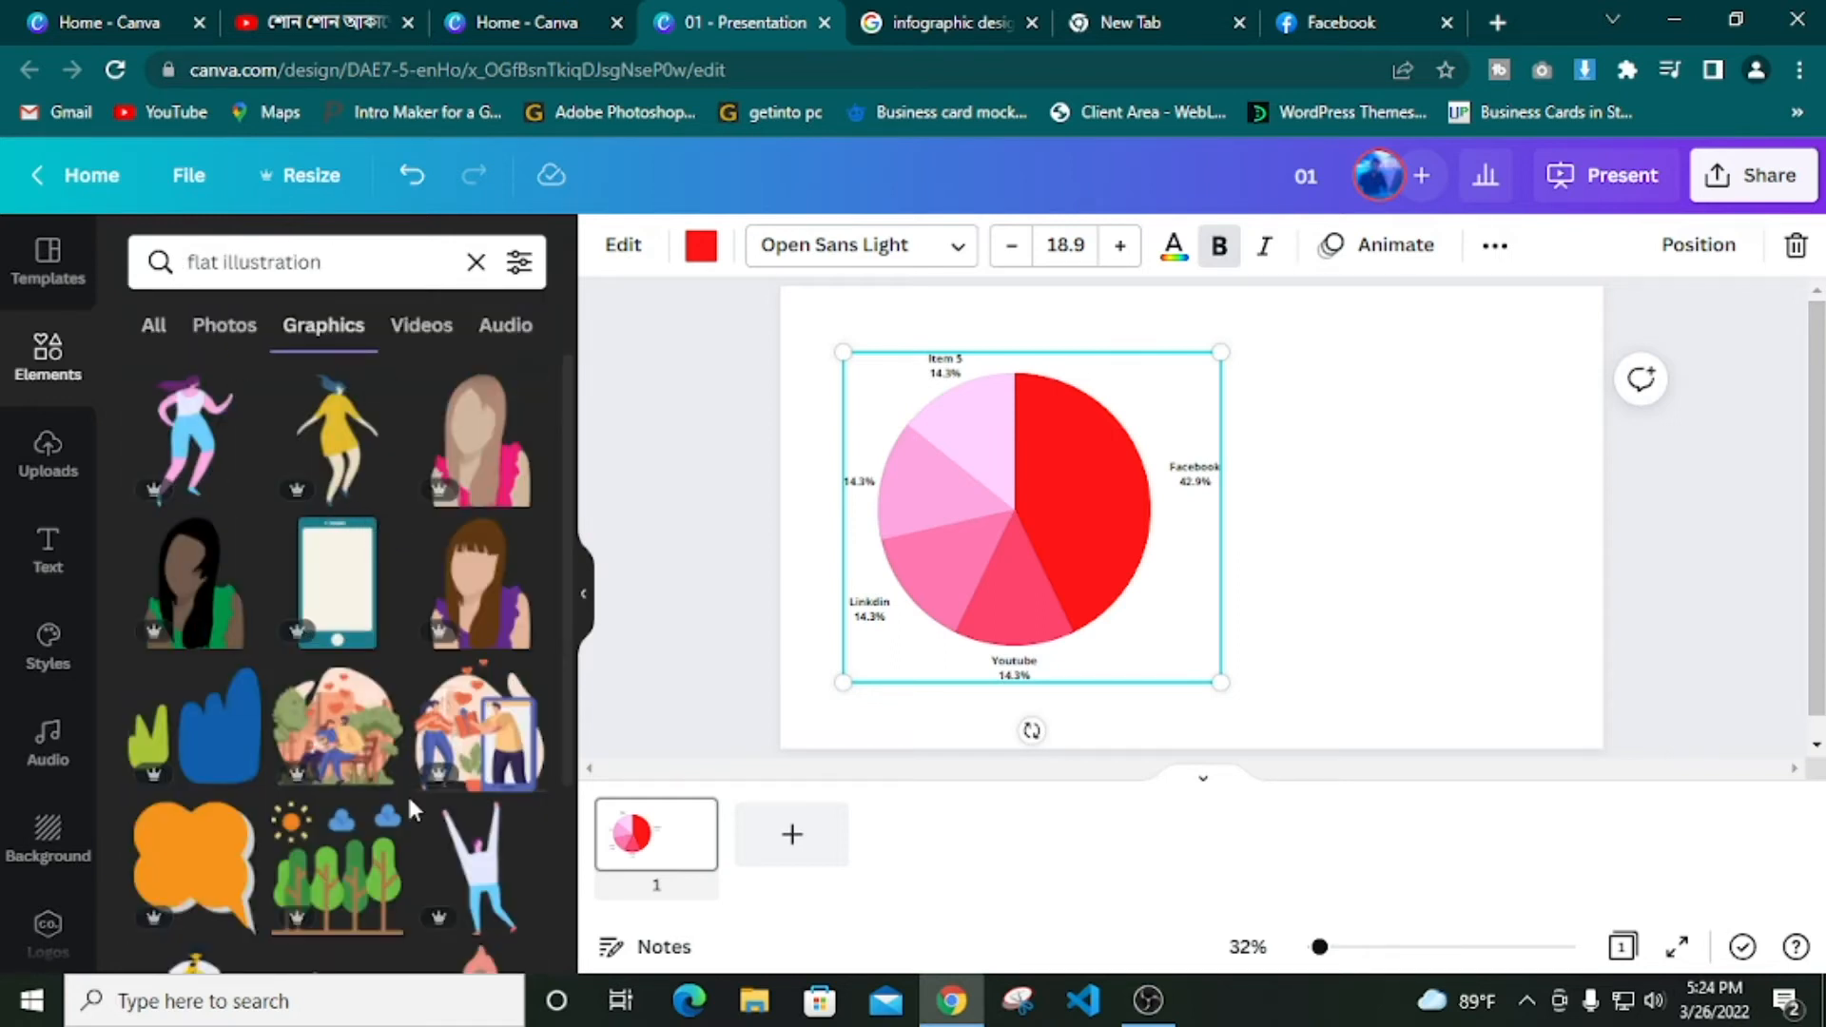
Place the walking figure in a purple hoodie just right of the pie chart
scroll(344, 455, "down", 6)
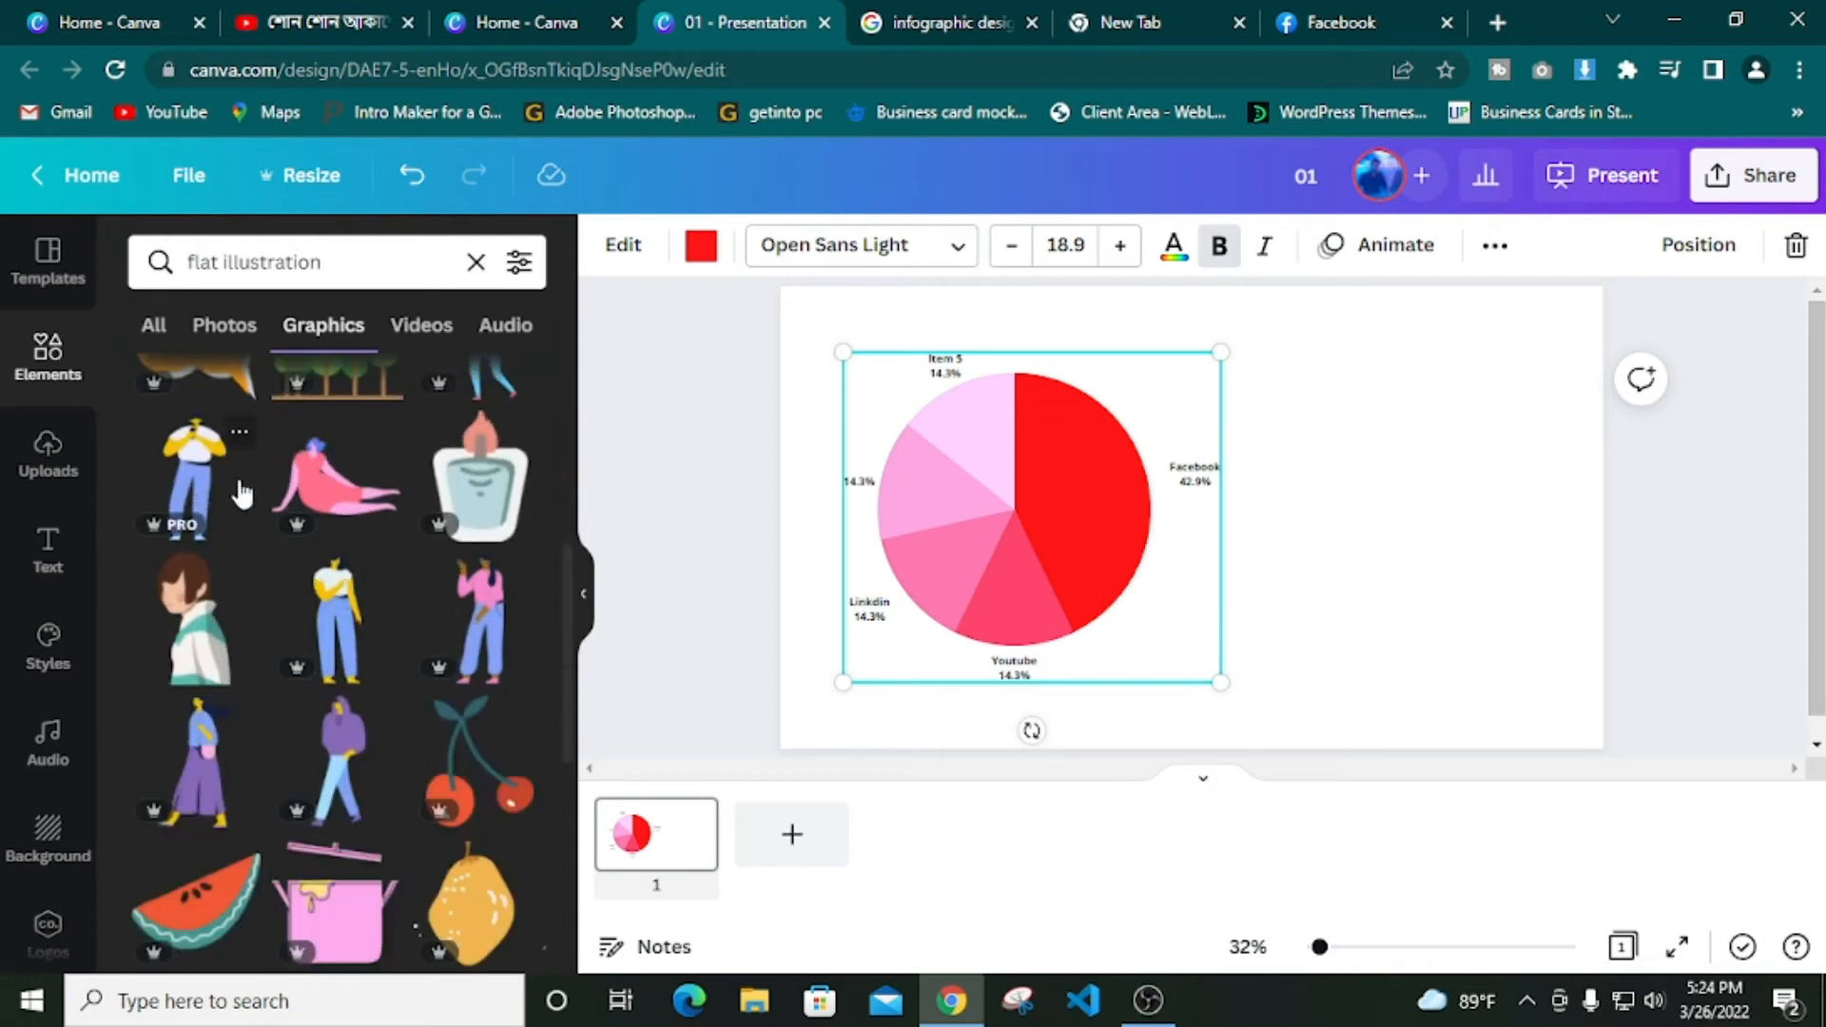
scroll(388, 761, "down", 4)
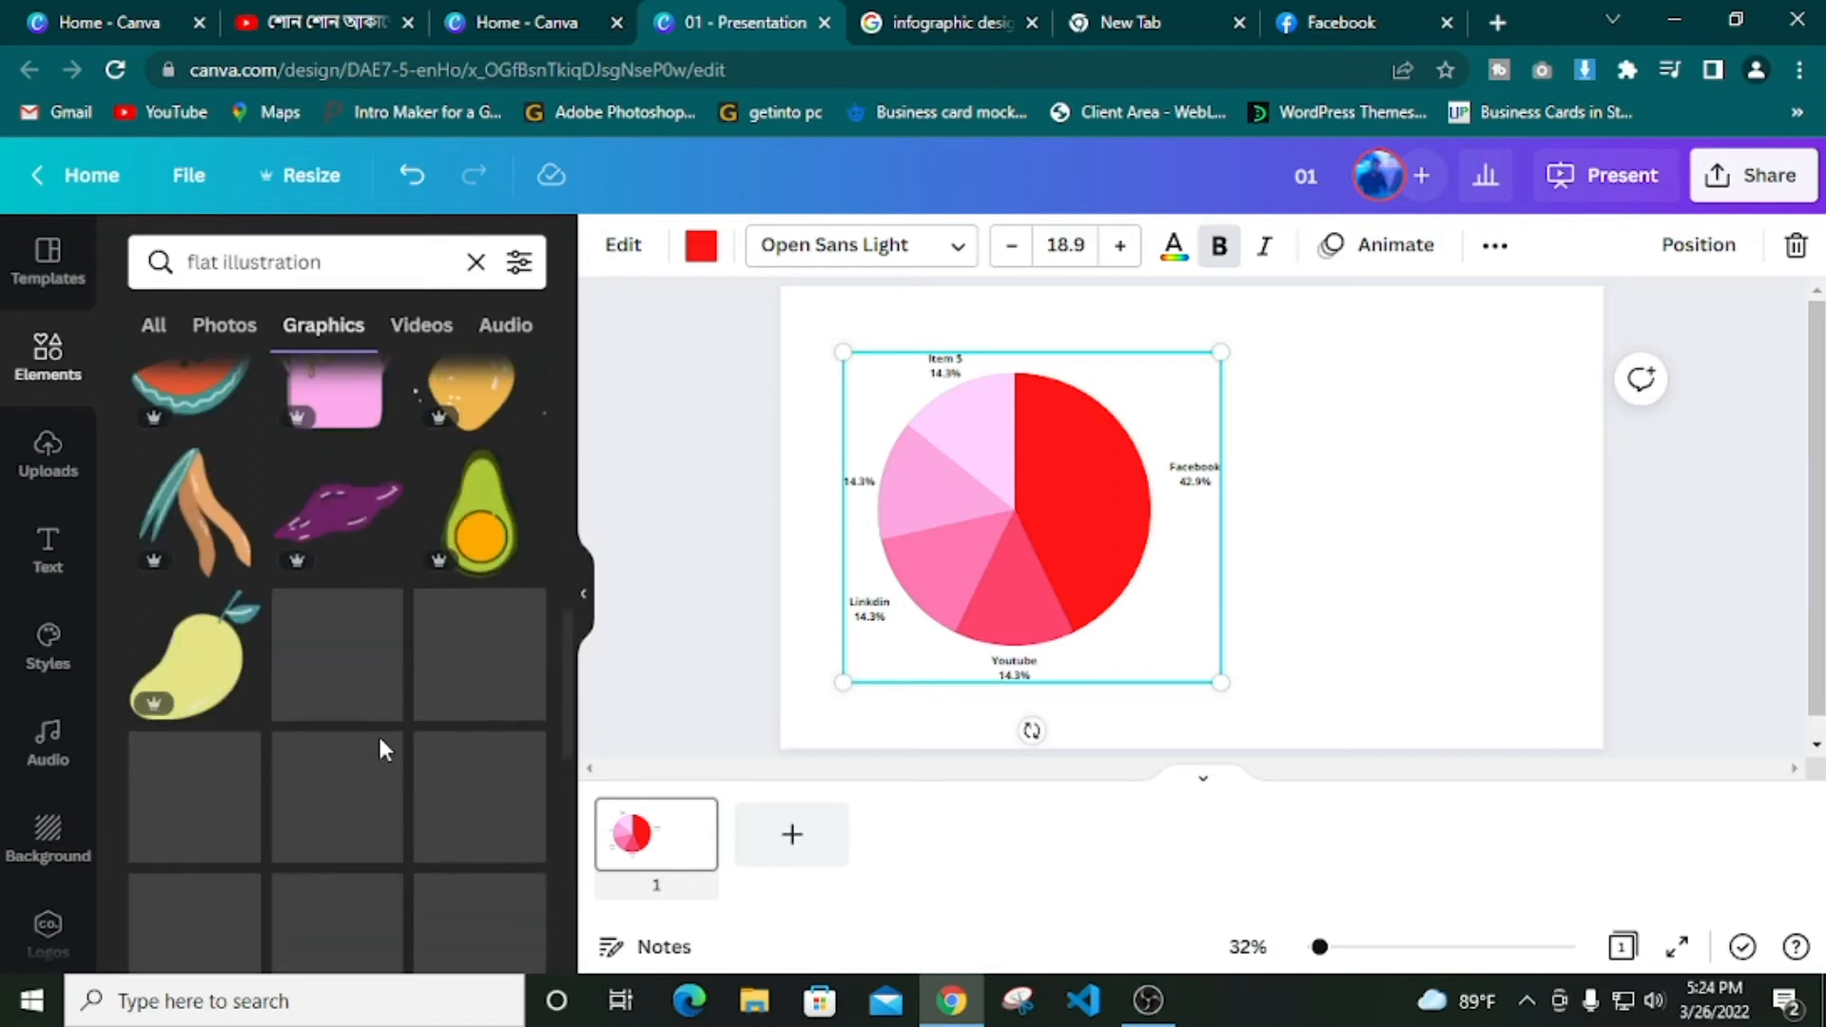
scroll(361, 727, "up", 3)
scroll(276, 745, "up", 3)
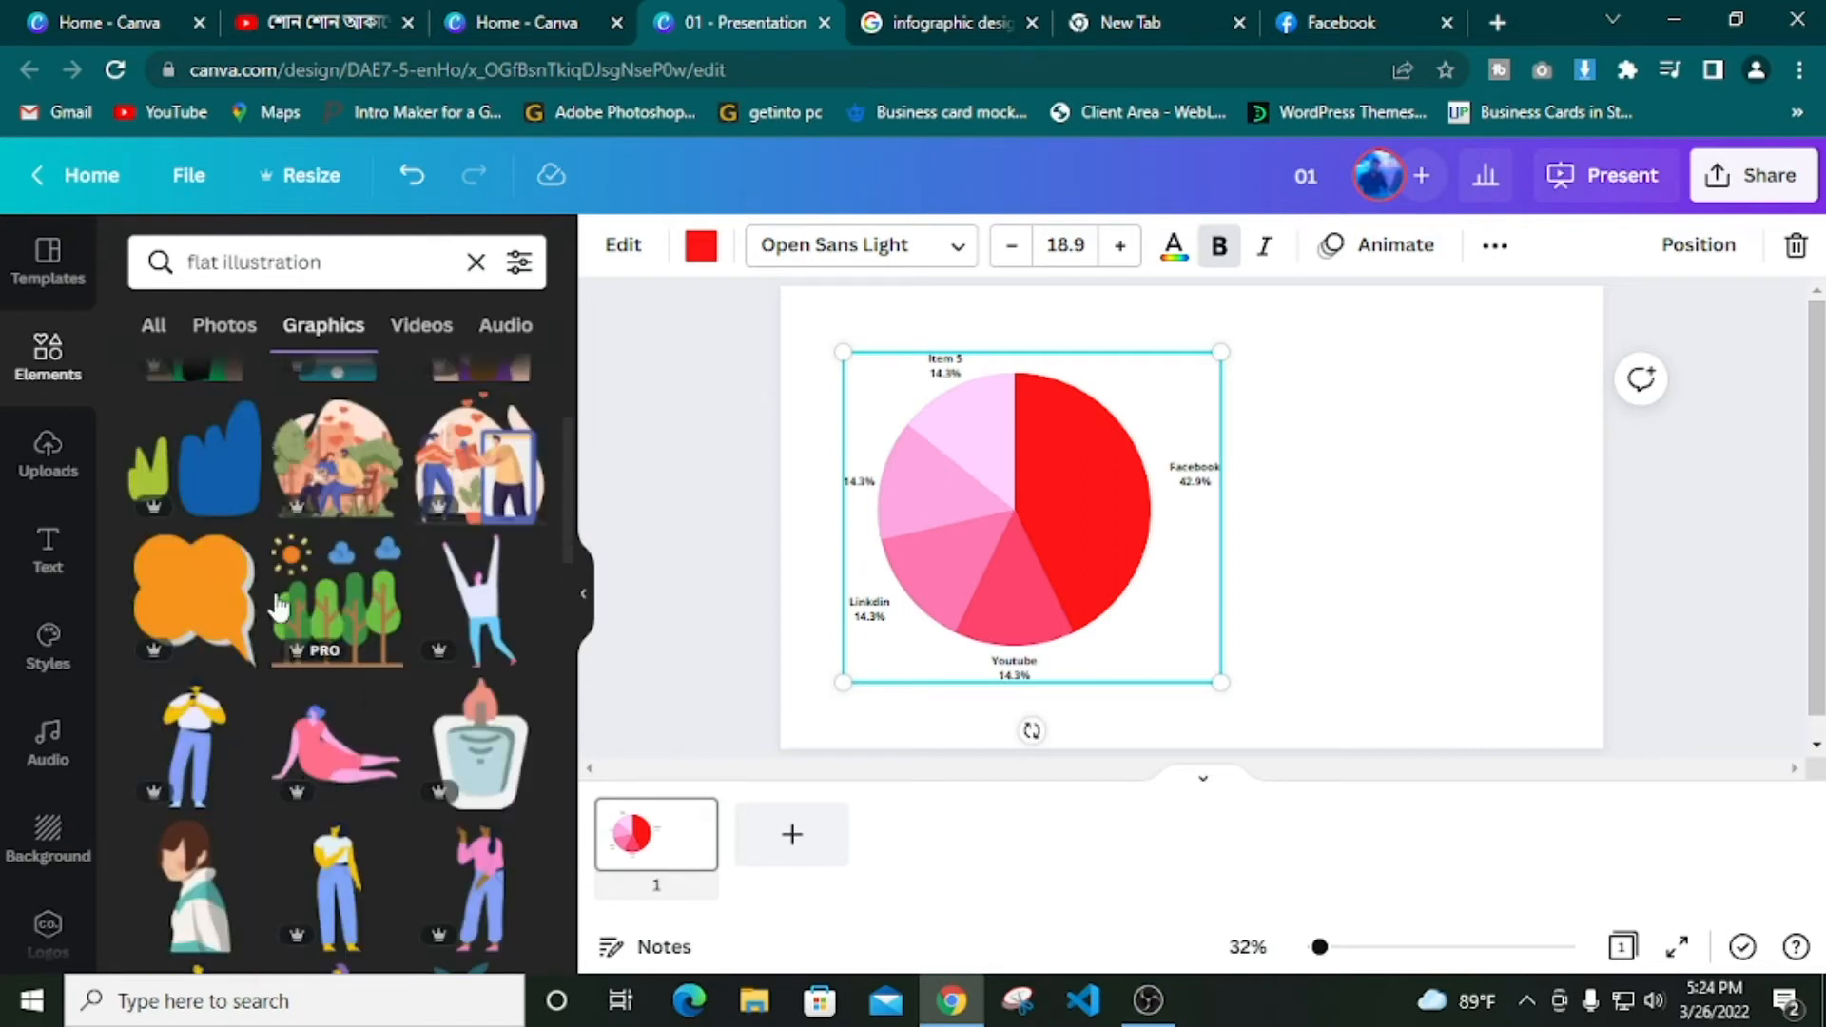
scroll(254, 659, "down", 4)
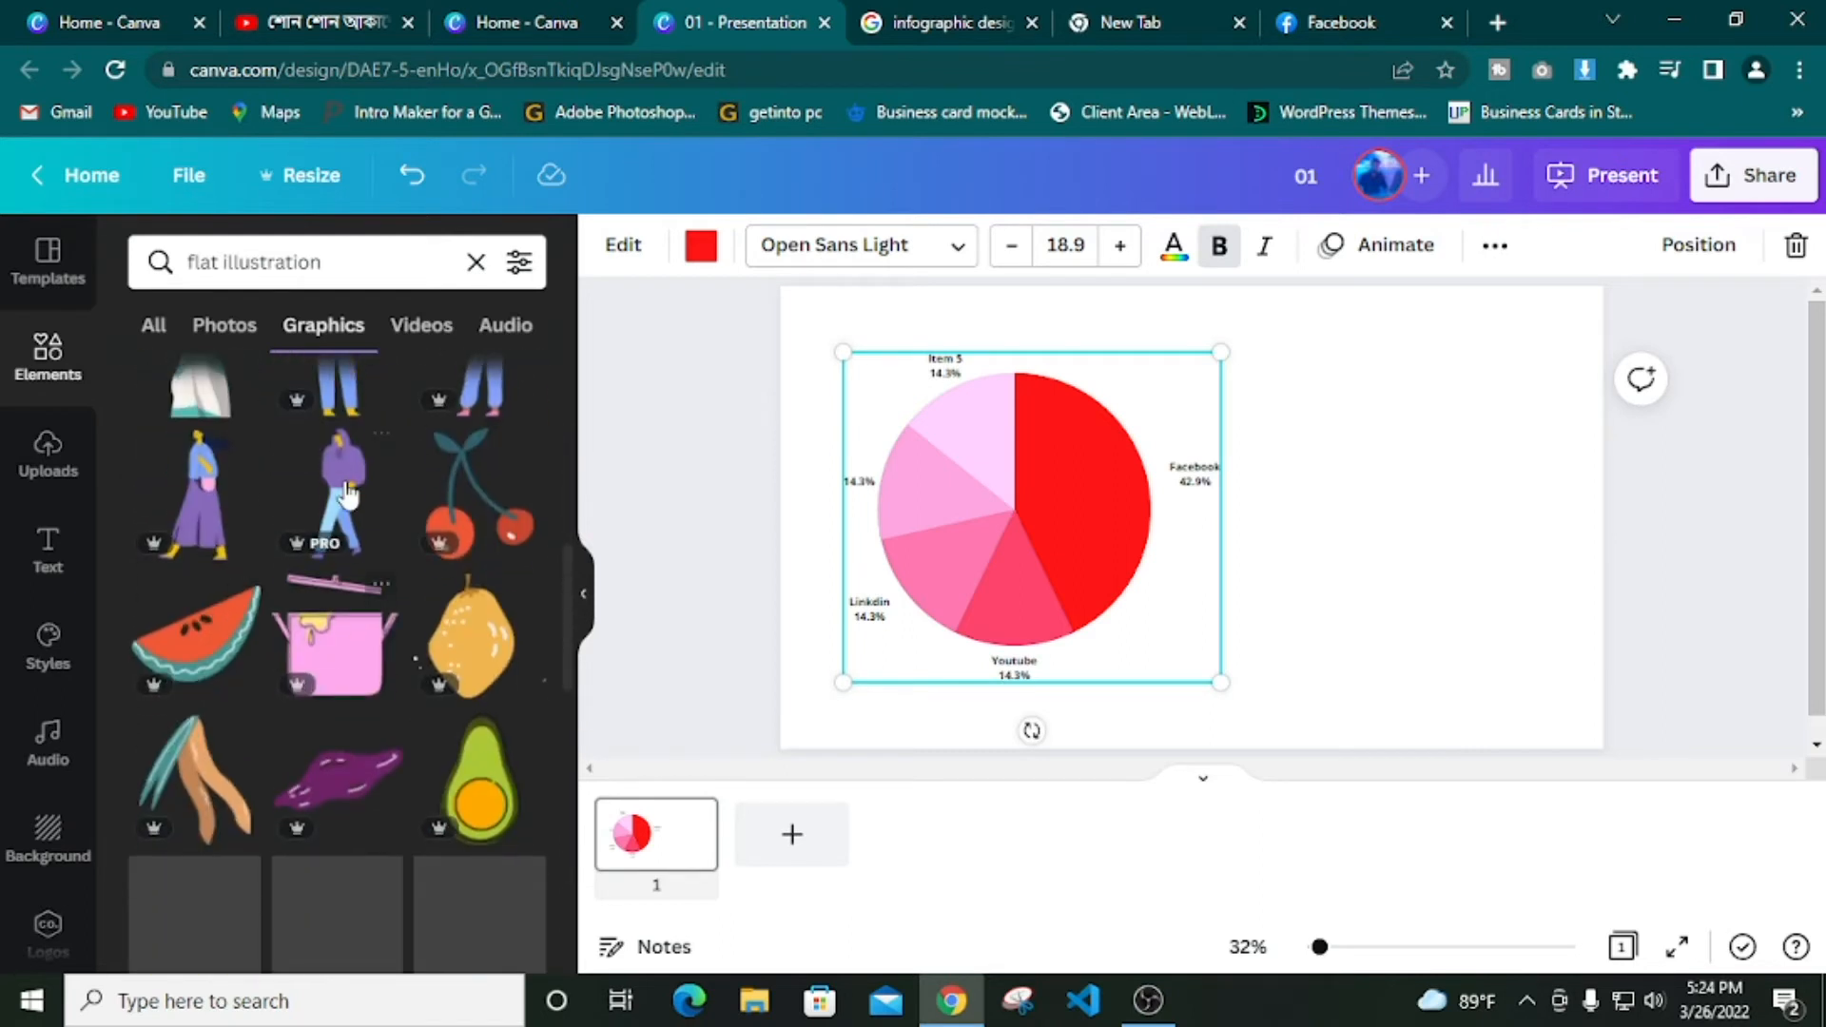
left_click_drag(343, 490, 1153, 561)
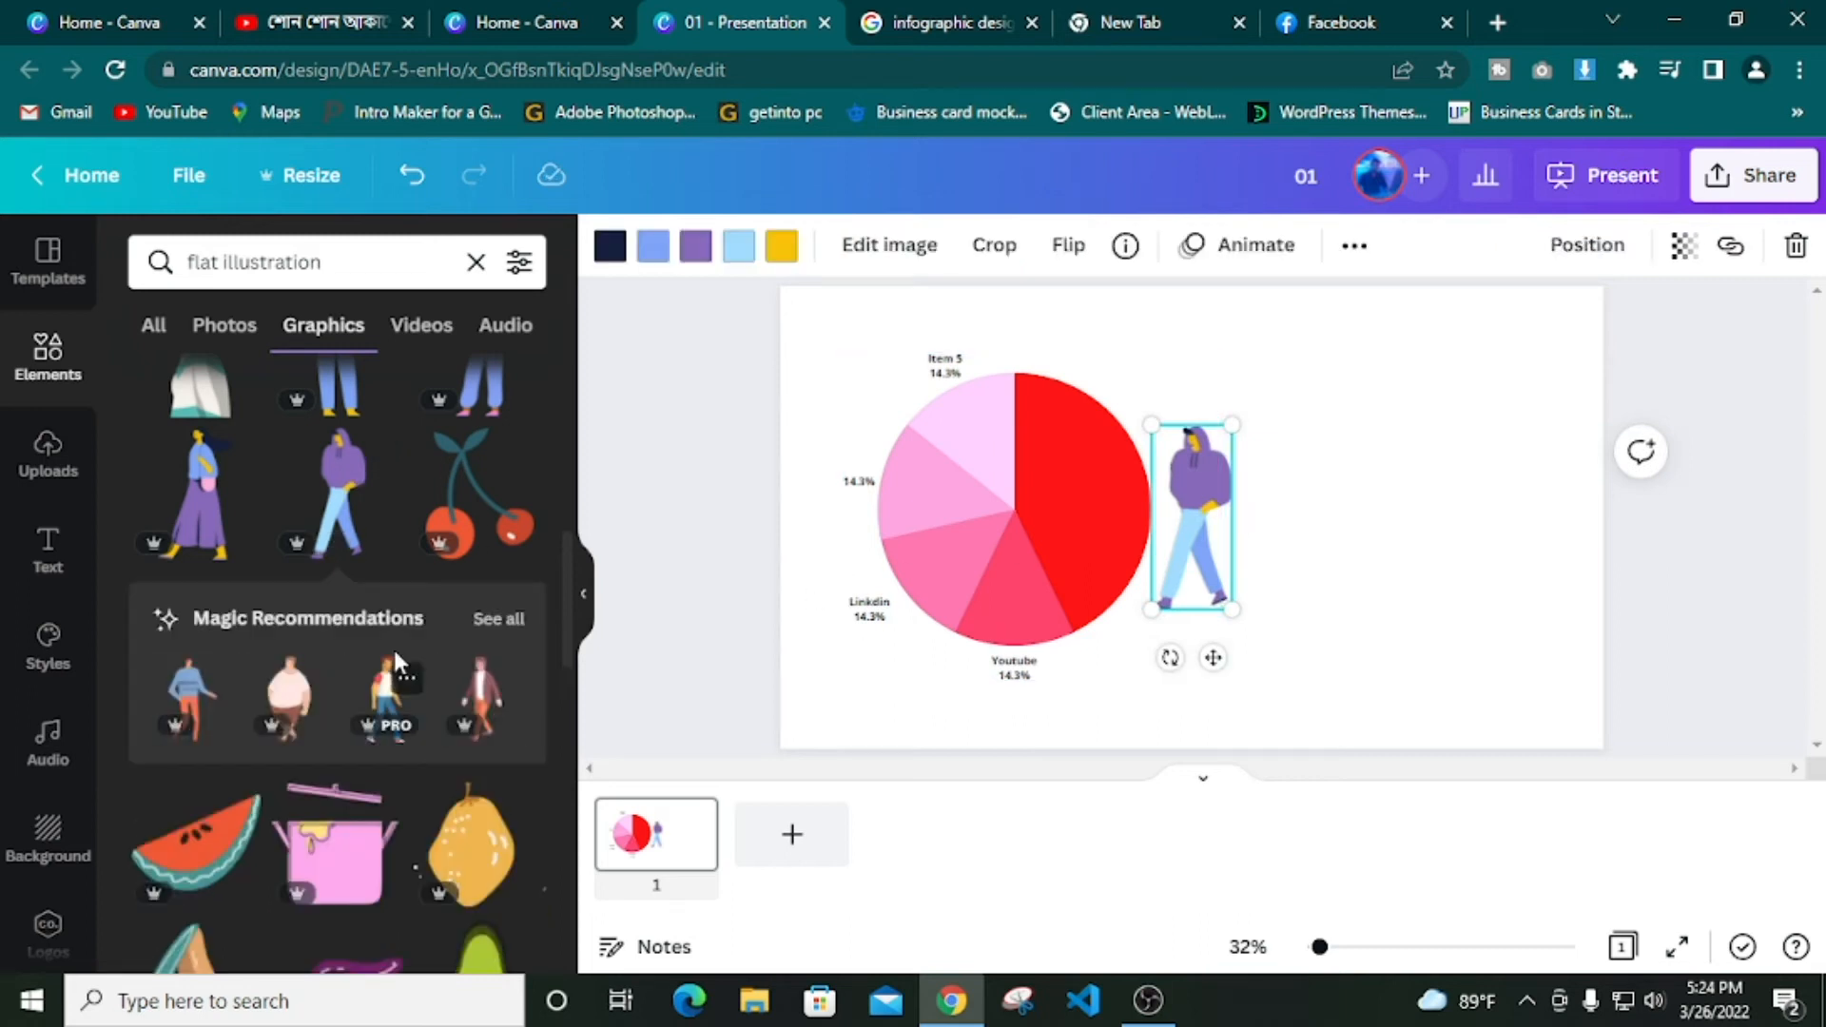
Add the man in a blue suit from the hooded figure's full recommendations, move him right, and delete the hooded figure
left_click(496, 620)
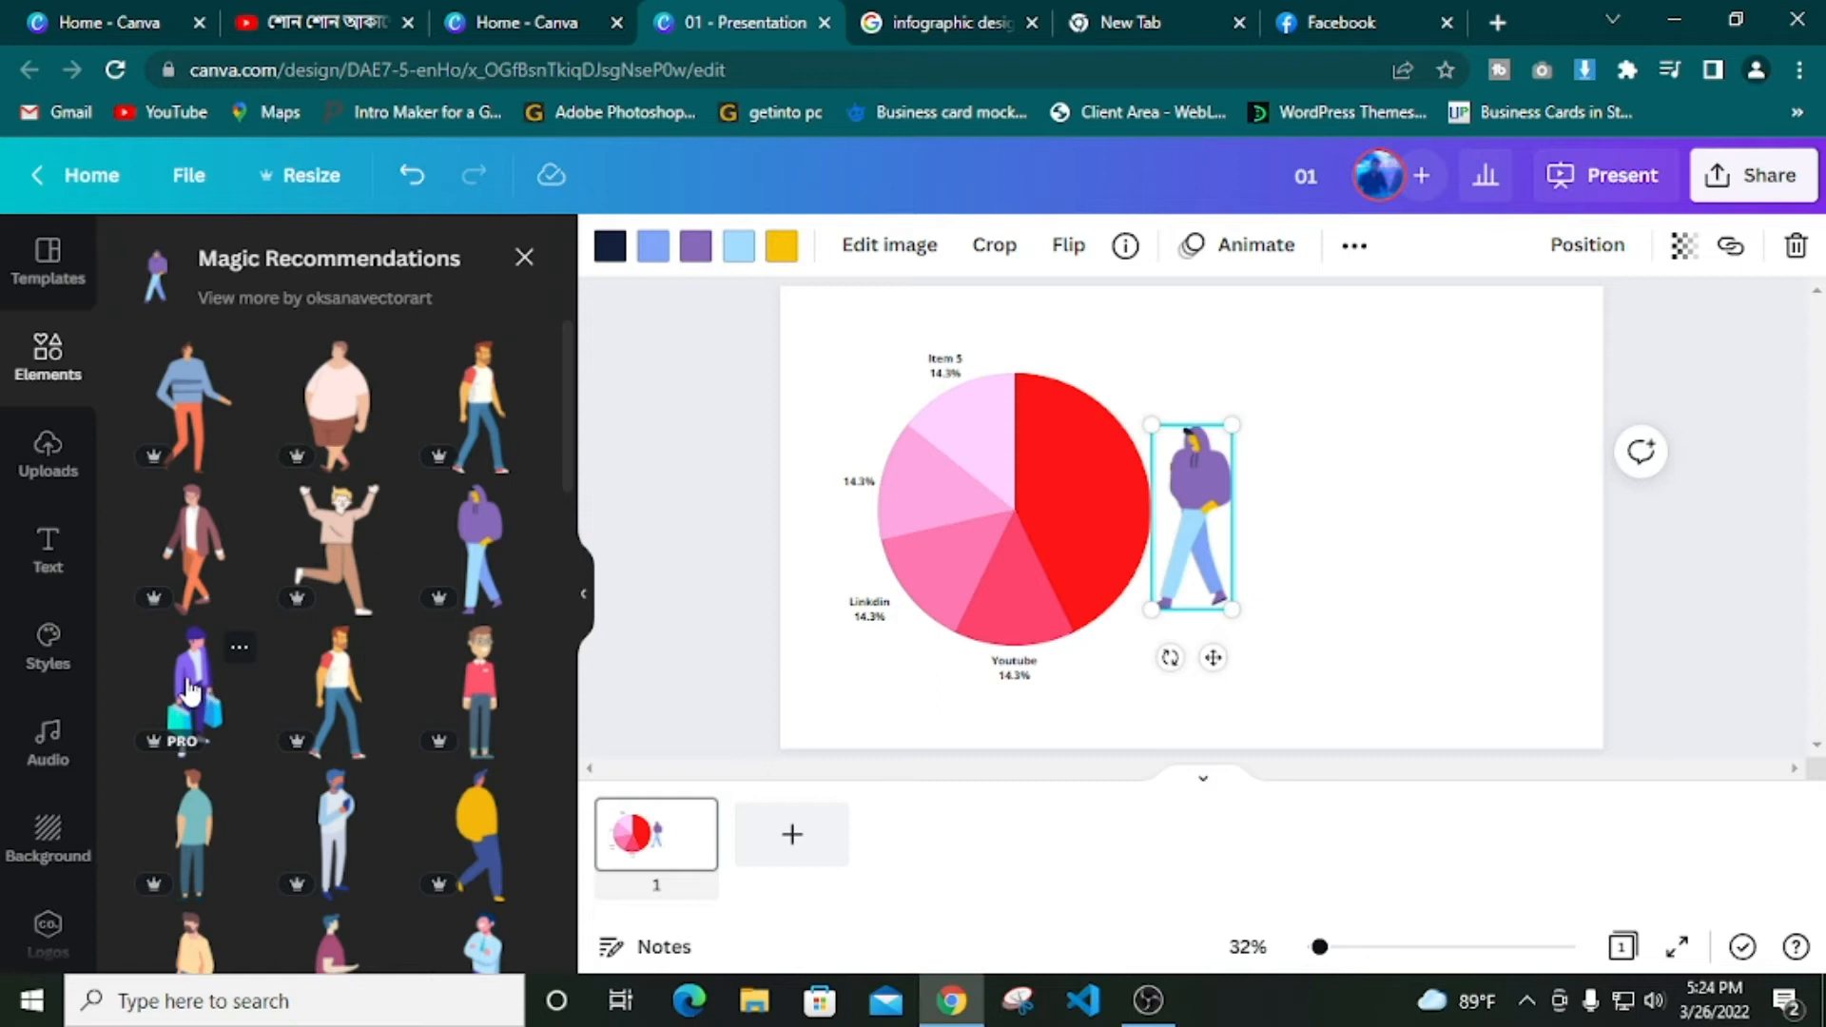
scroll(233, 685, "down", 2)
scroll(438, 689, "down", 2)
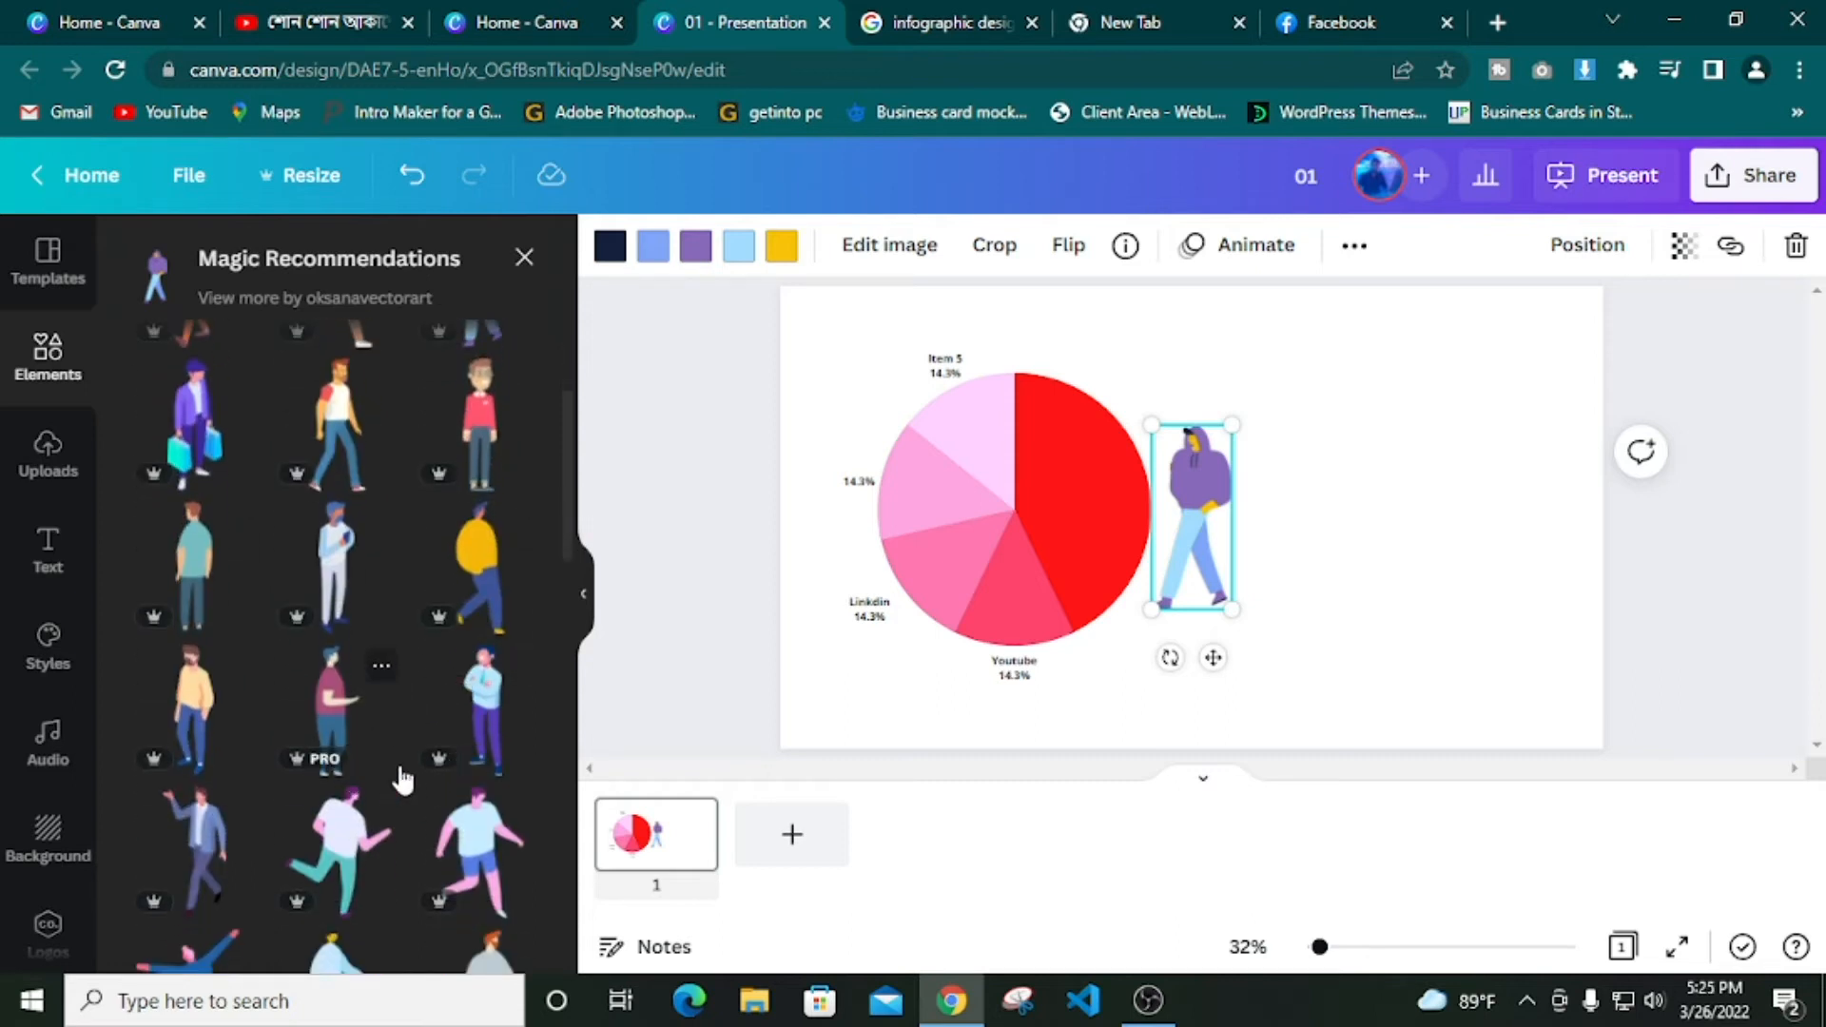
scroll(396, 770, "down", 2)
left_click(187, 745)
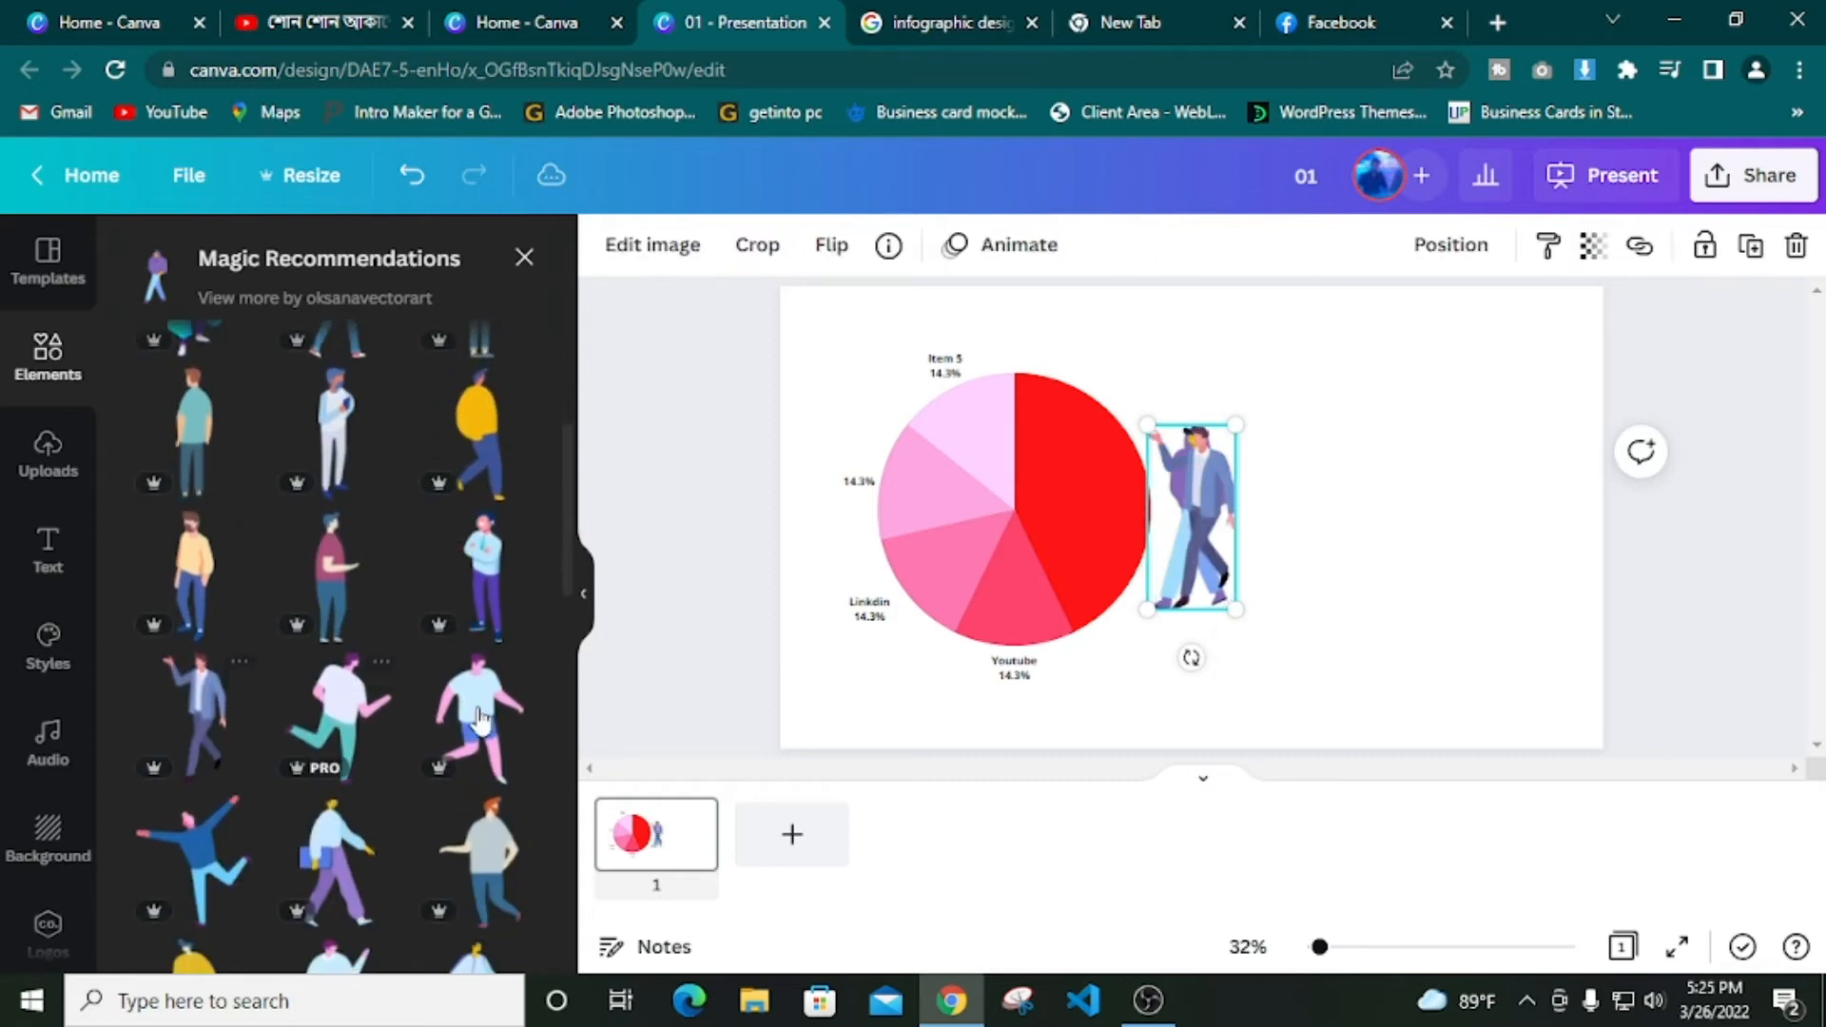
left_click_drag(1234, 540, 1390, 538)
left_click(1170, 544)
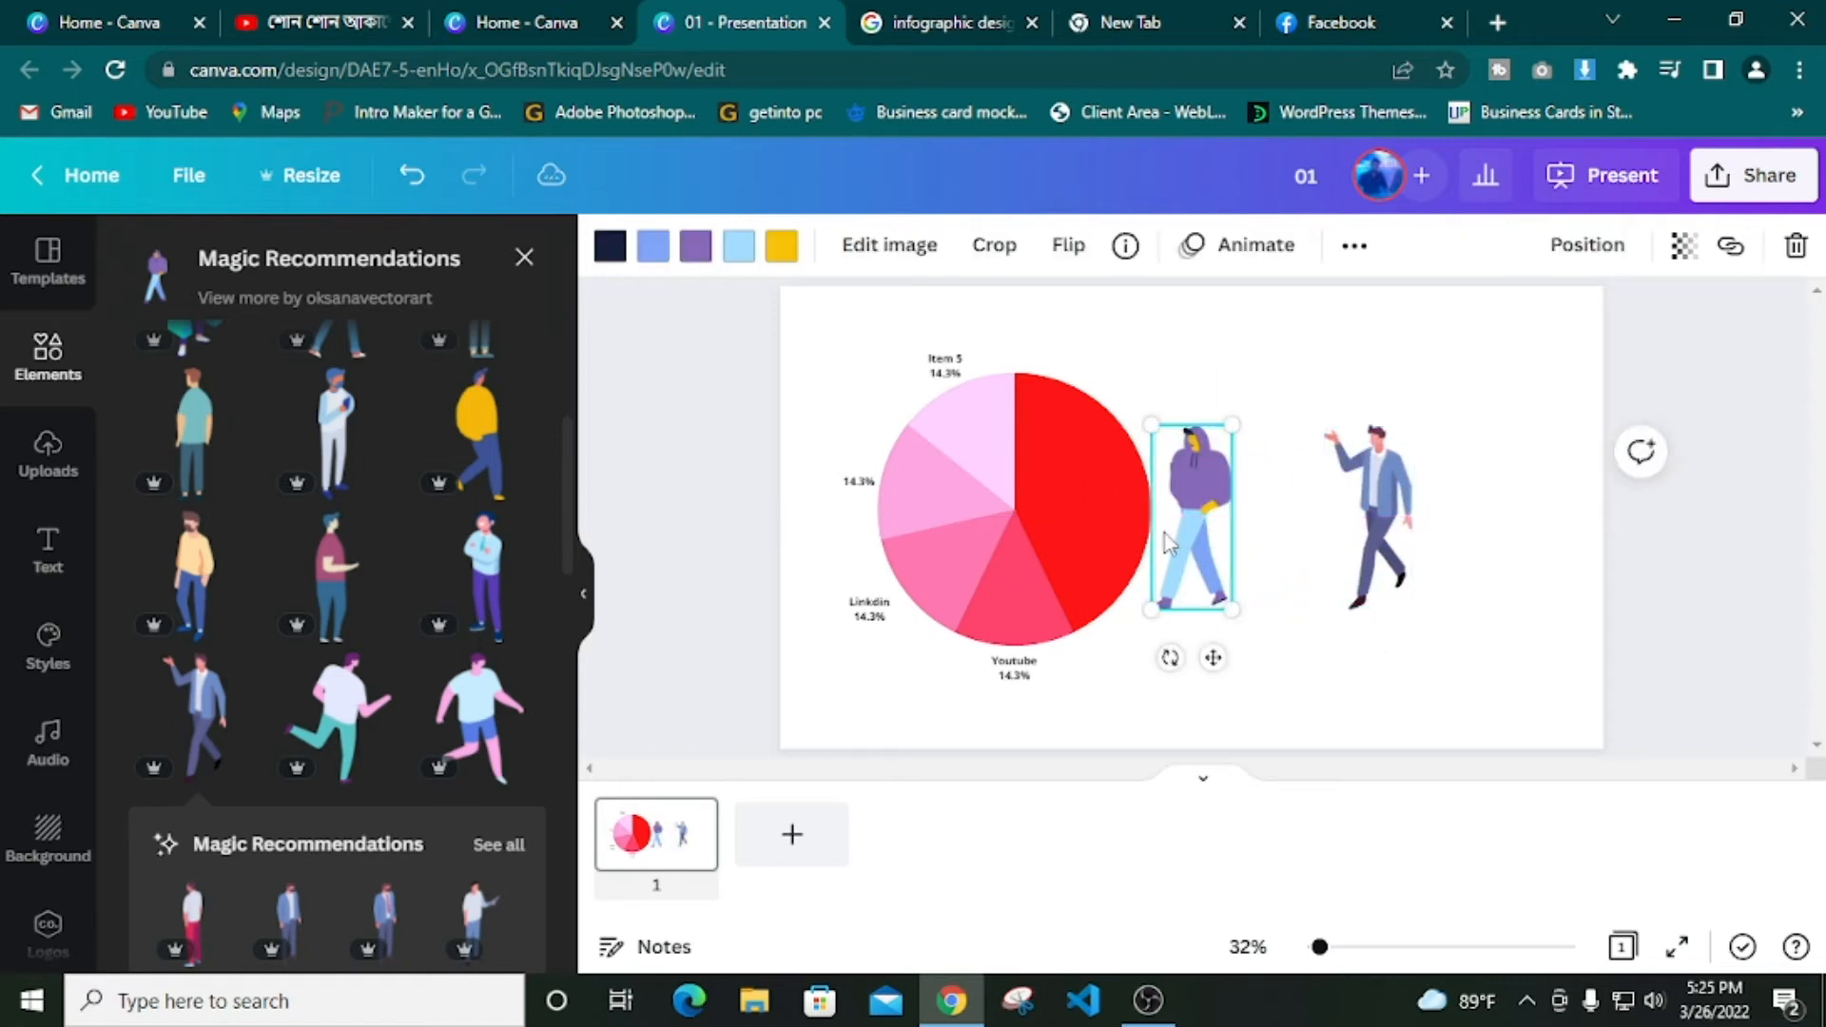
key("Delete")
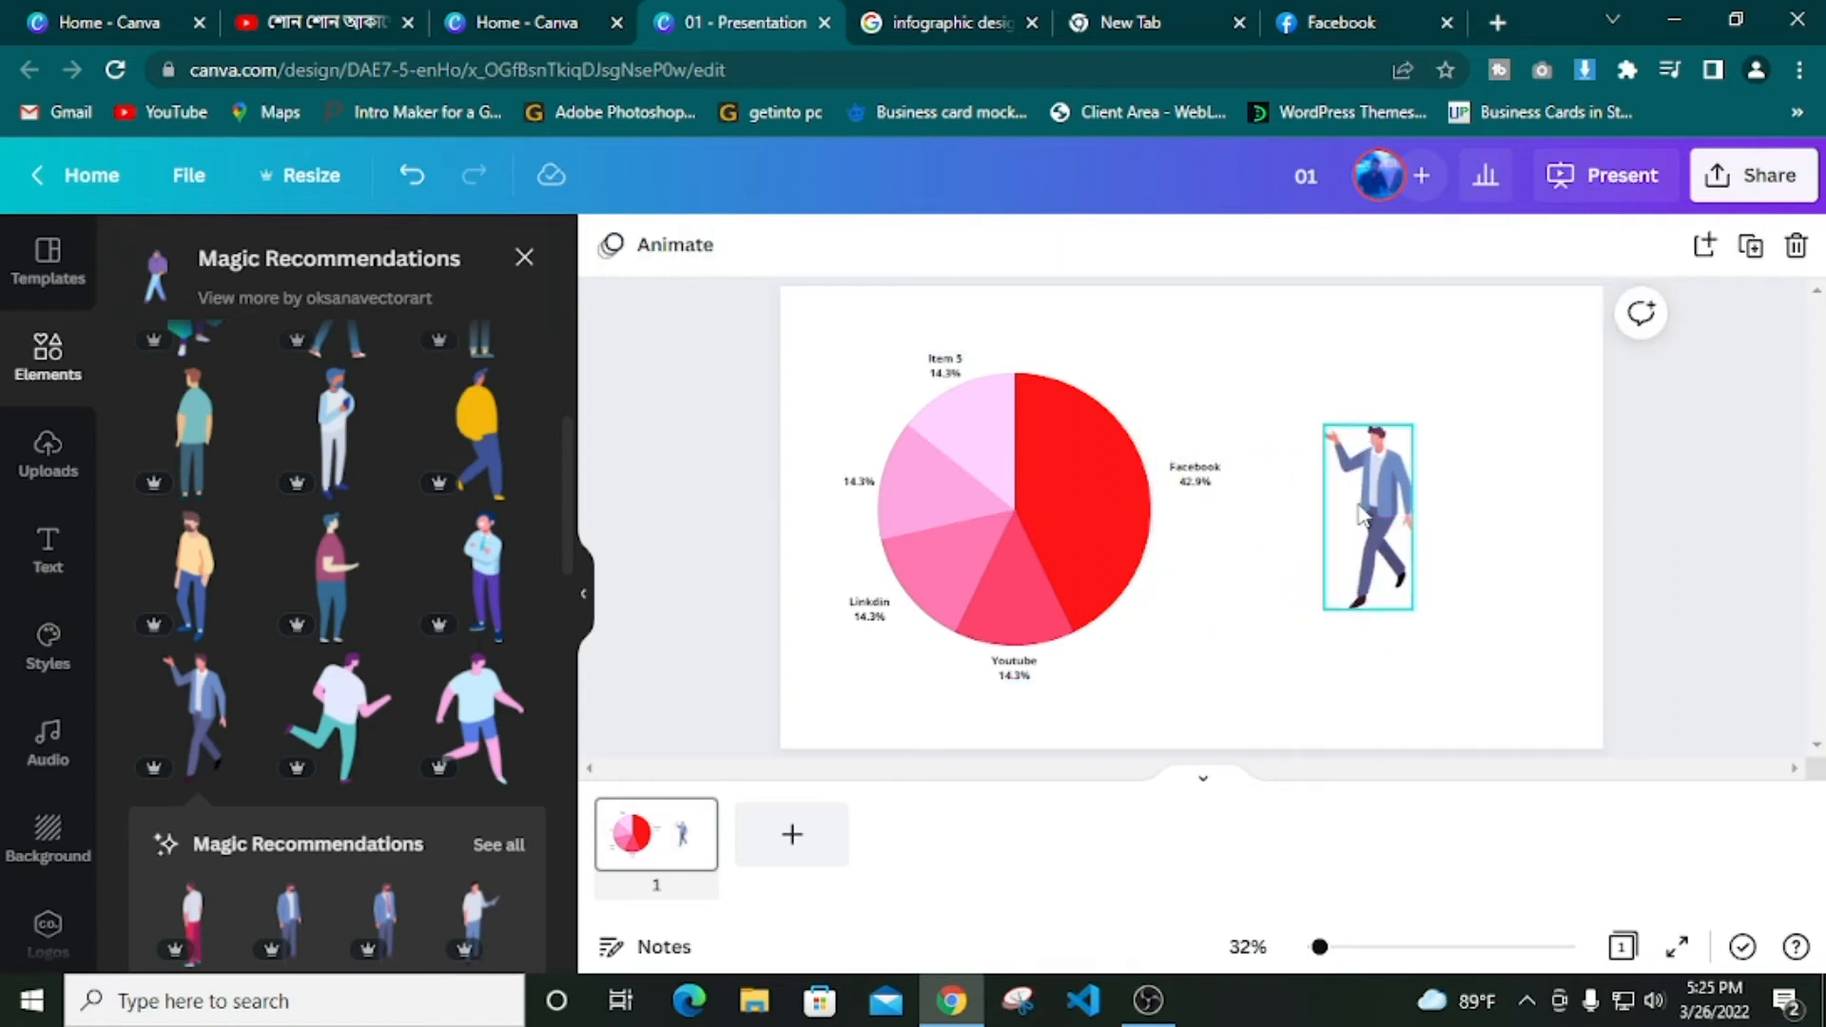
Enlarge the man in the blue suit and fit him within the right part of the slide
left_click(1360, 570)
left_click_drag(1324, 609, 1246, 753)
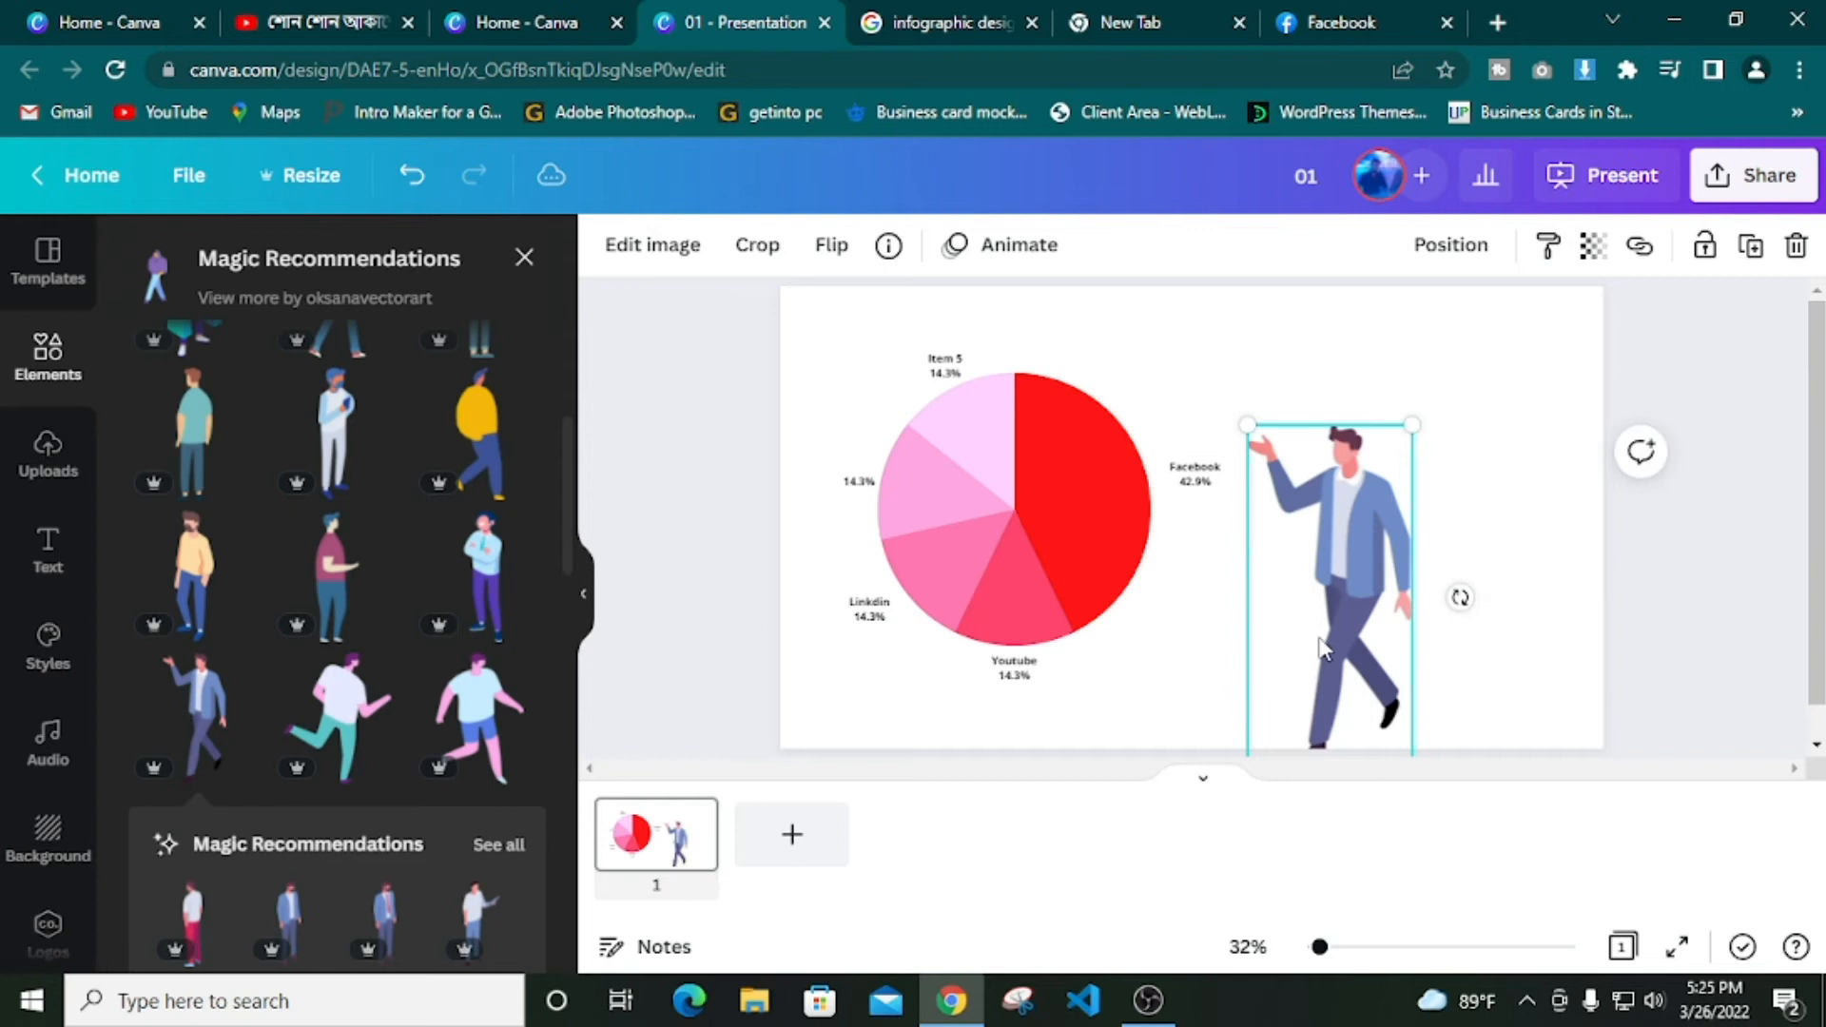
left_click_drag(1344, 619, 1378, 591)
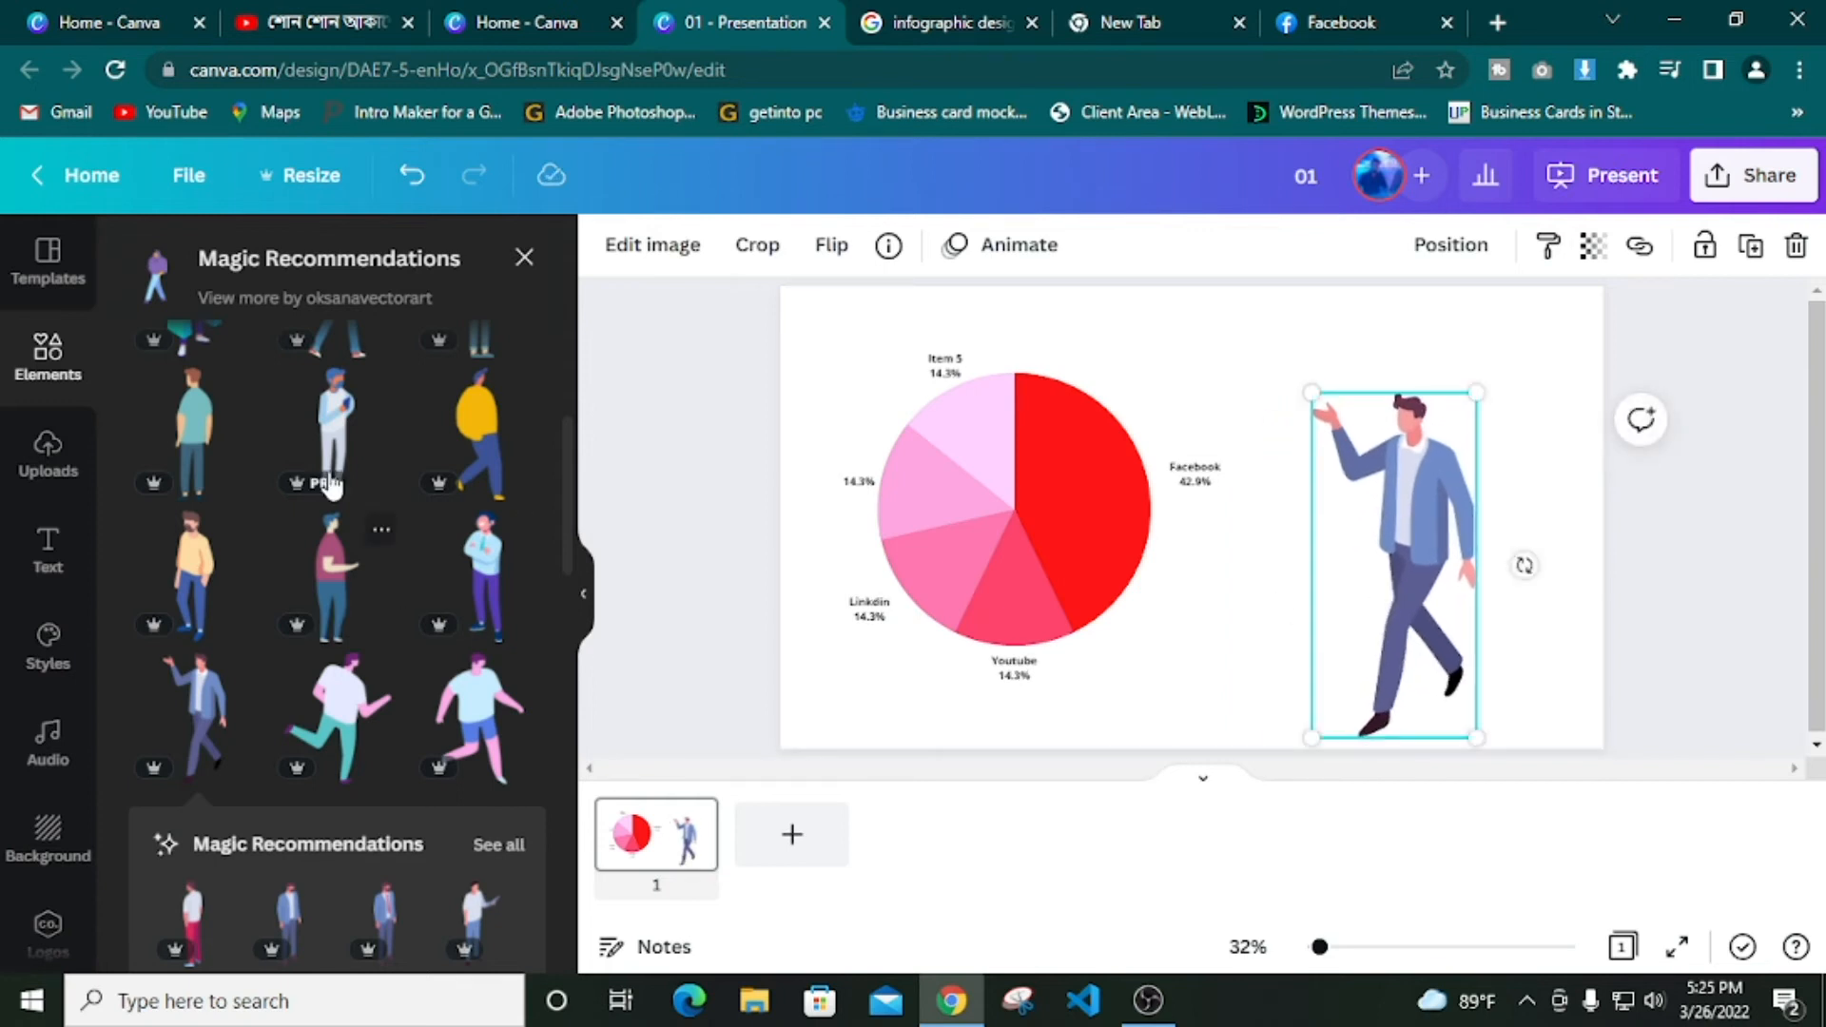
Add the bearded man in a blue cap from the recommendations, enlarge him, and delete the man in the blue suit
left_click(348, 443)
left_click_drag(1221, 612, 1243, 693)
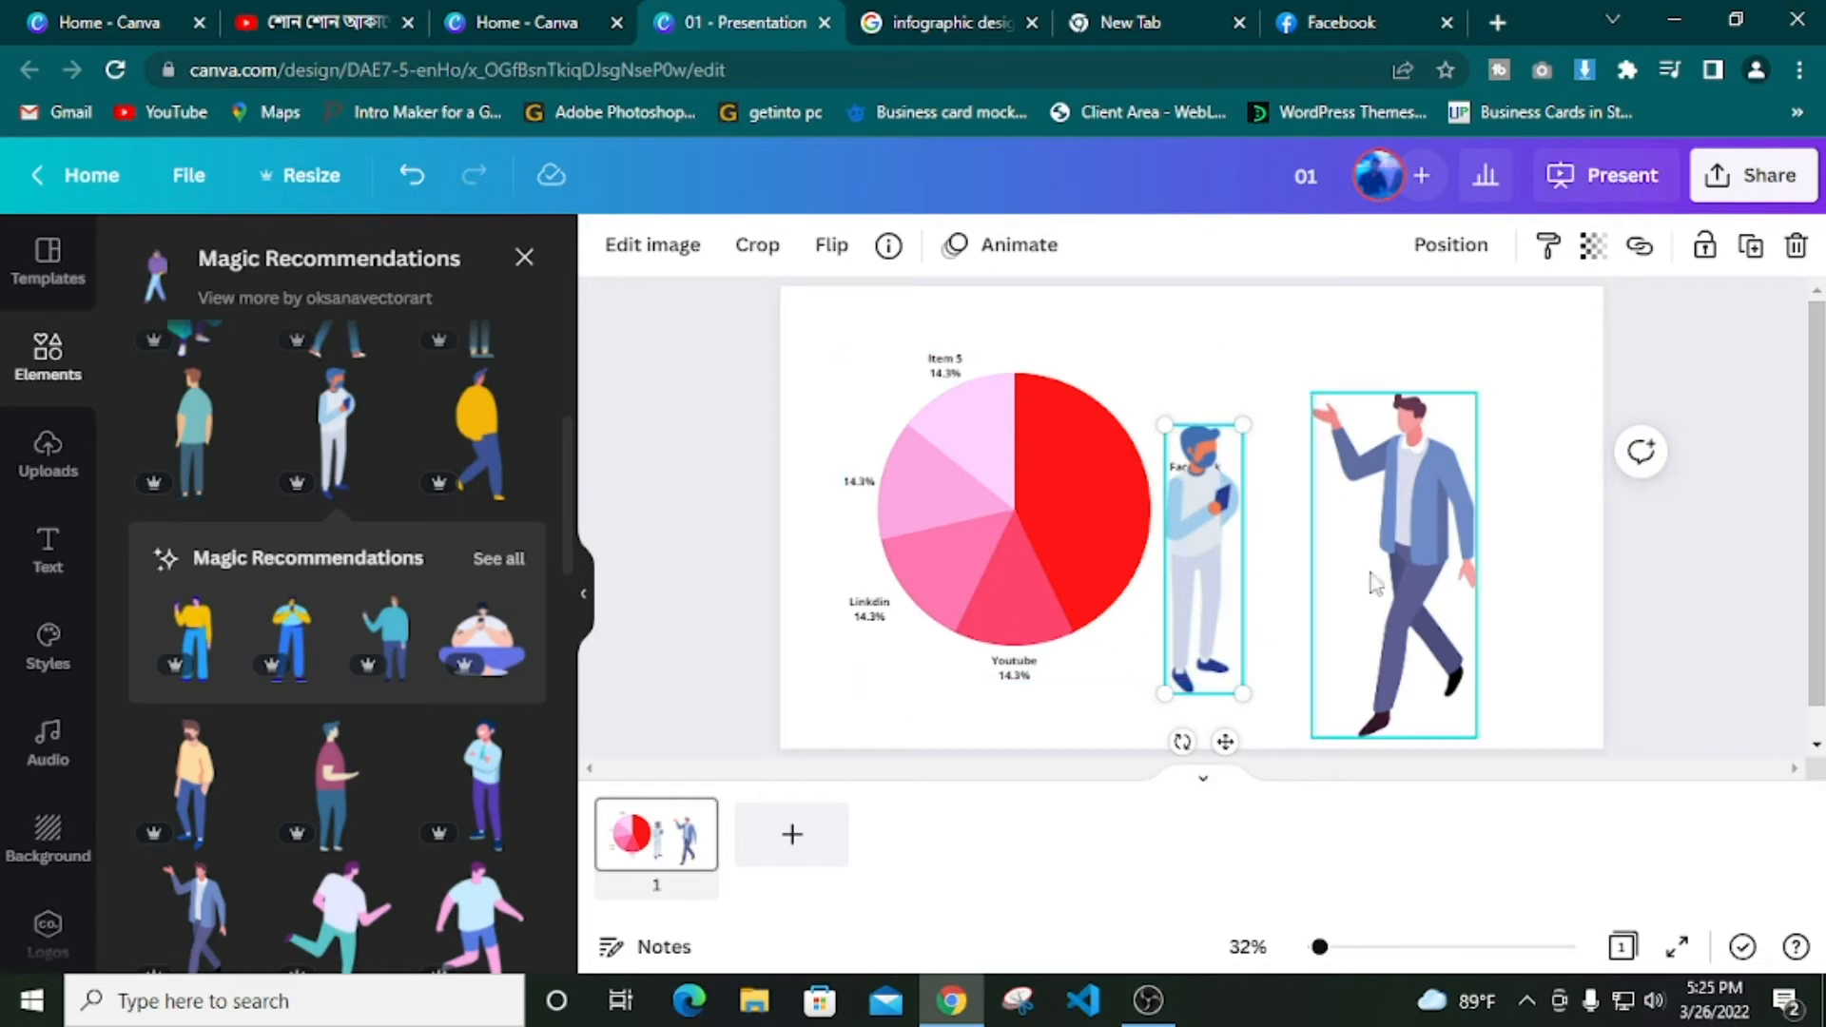
left_click(1436, 521)
key("Delete")
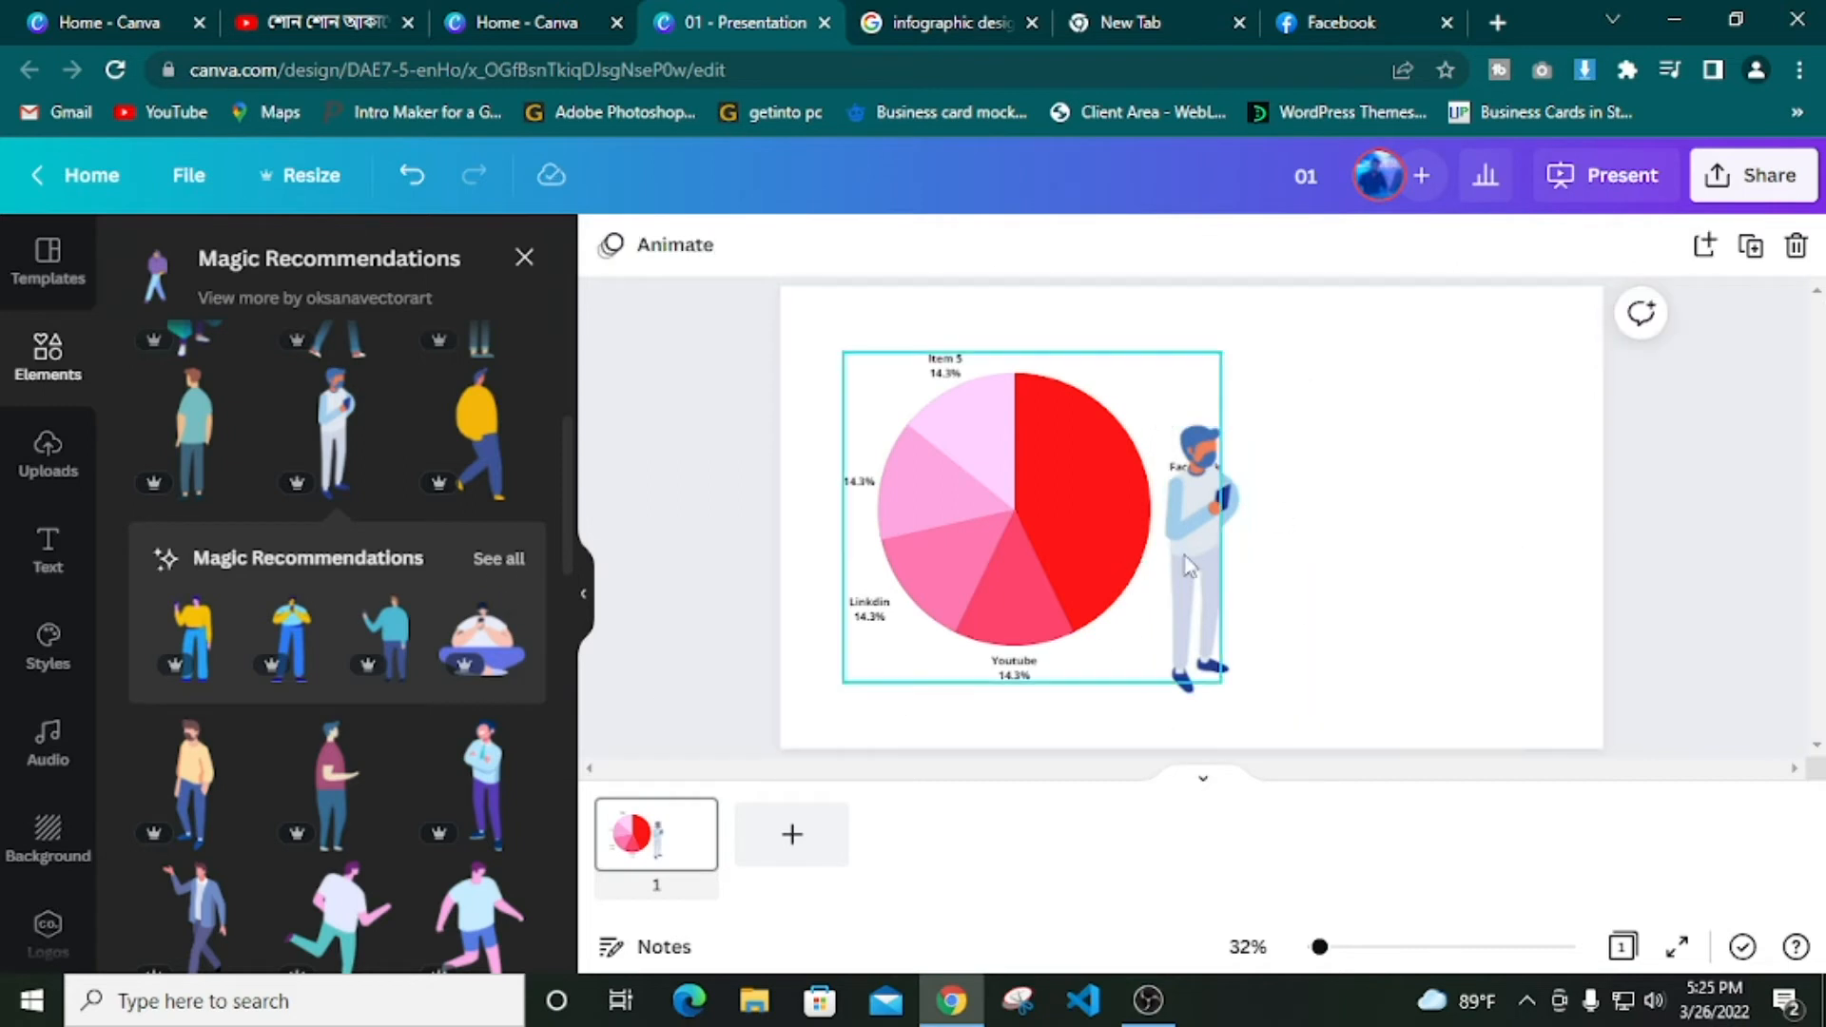
Flip the bearded man horizontally, move him to the right side of the slide and enlarge him
left_click(1200, 563)
left_click(831, 245)
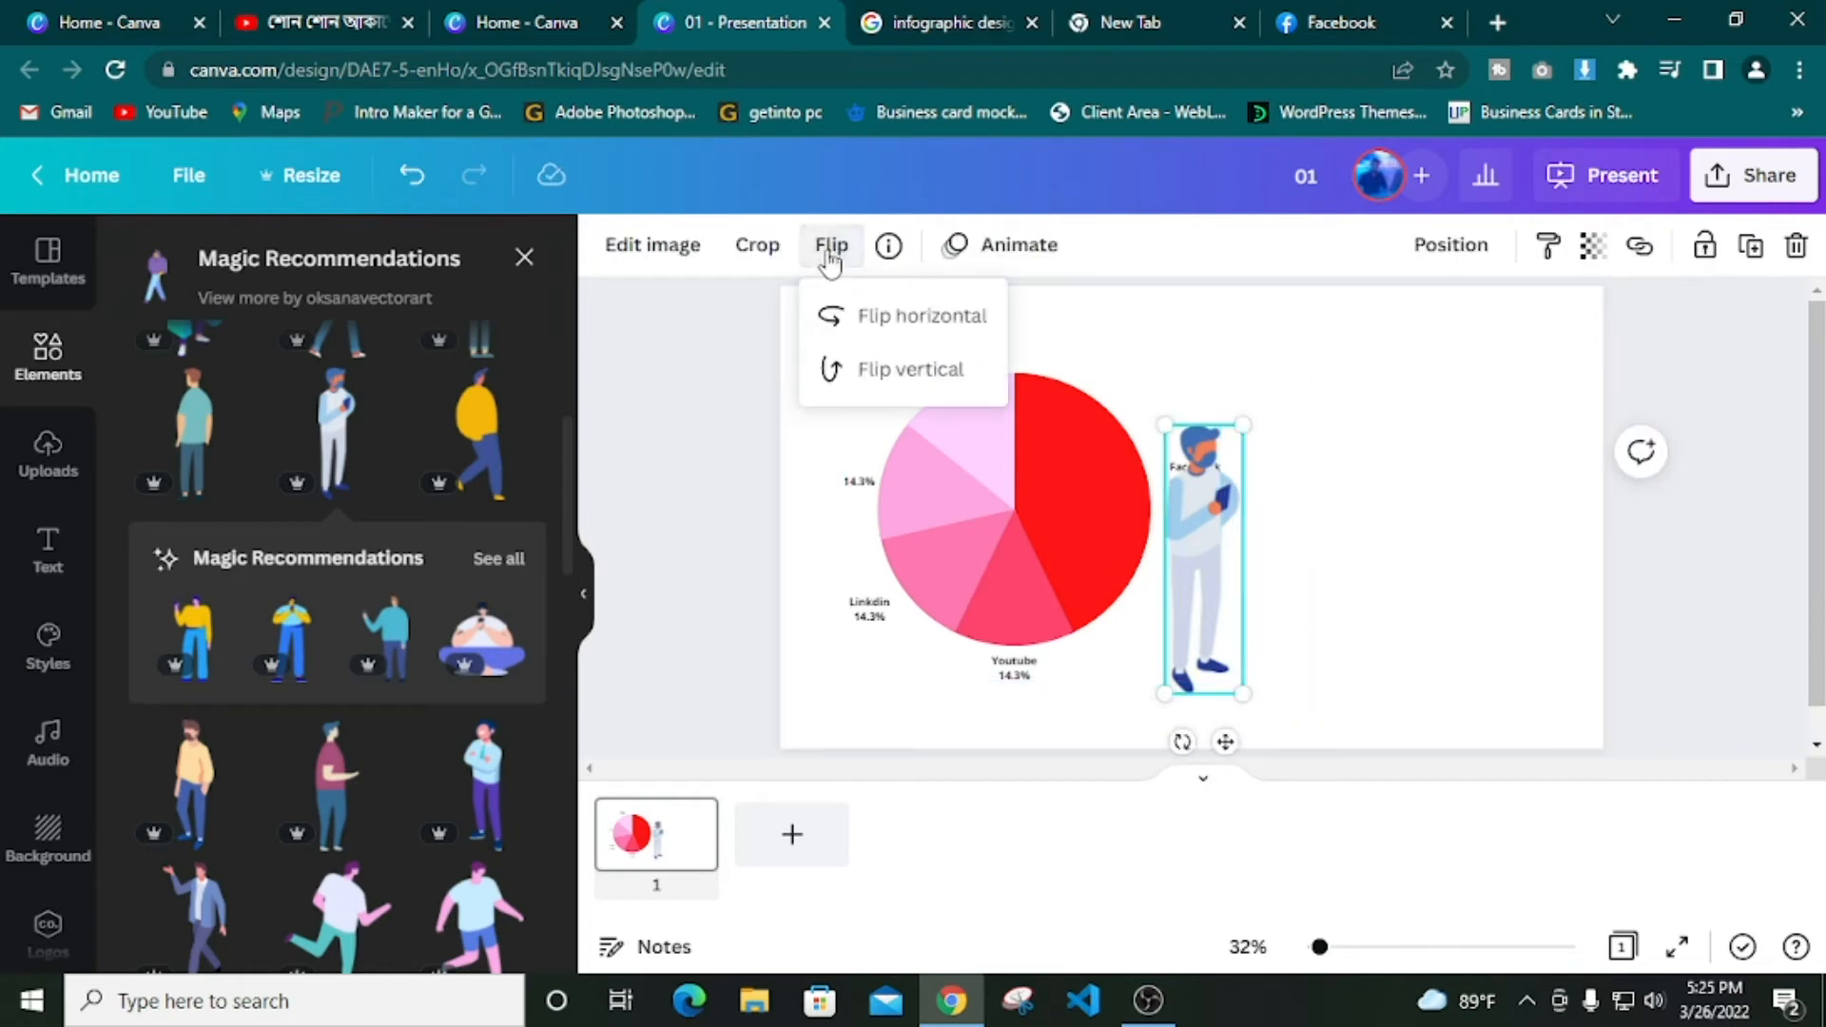
left_click(836, 315)
left_click_drag(1225, 587, 1424, 526)
left_click(1459, 657)
left_click(1426, 609)
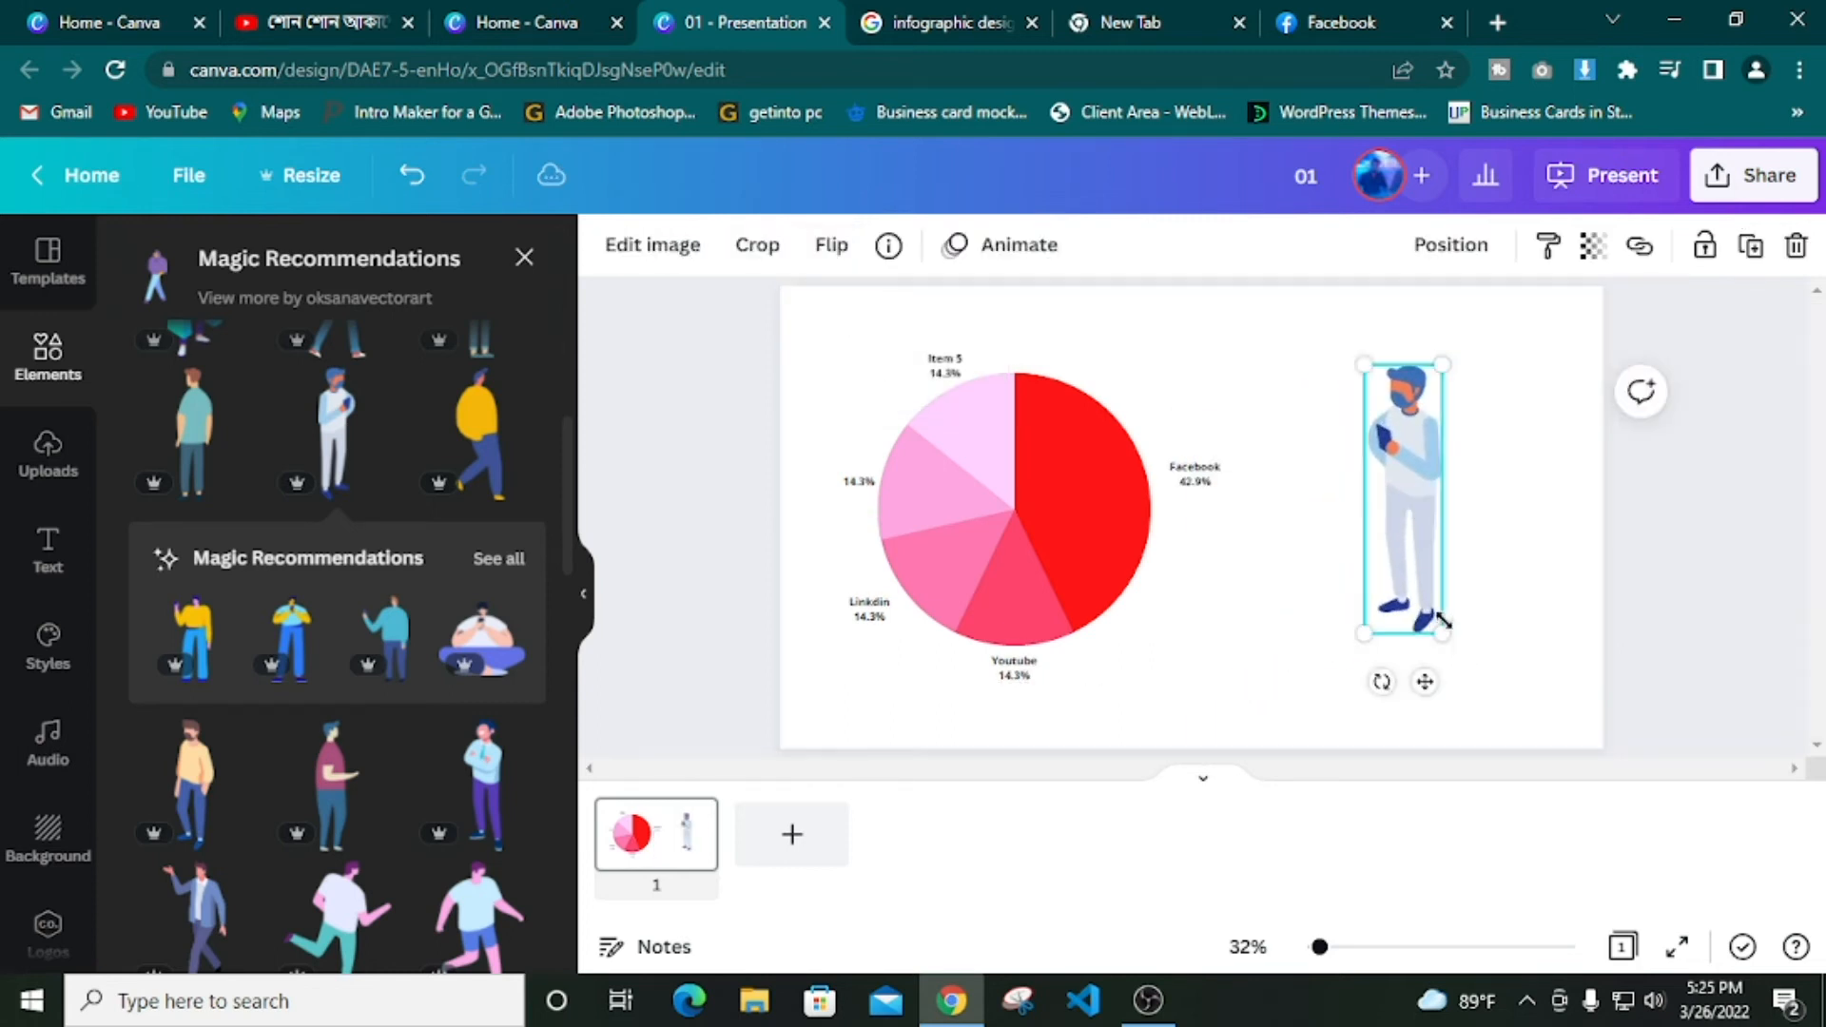
left_click_drag(1459, 656, 1491, 708)
left_click_drag(1455, 623, 1458, 647)
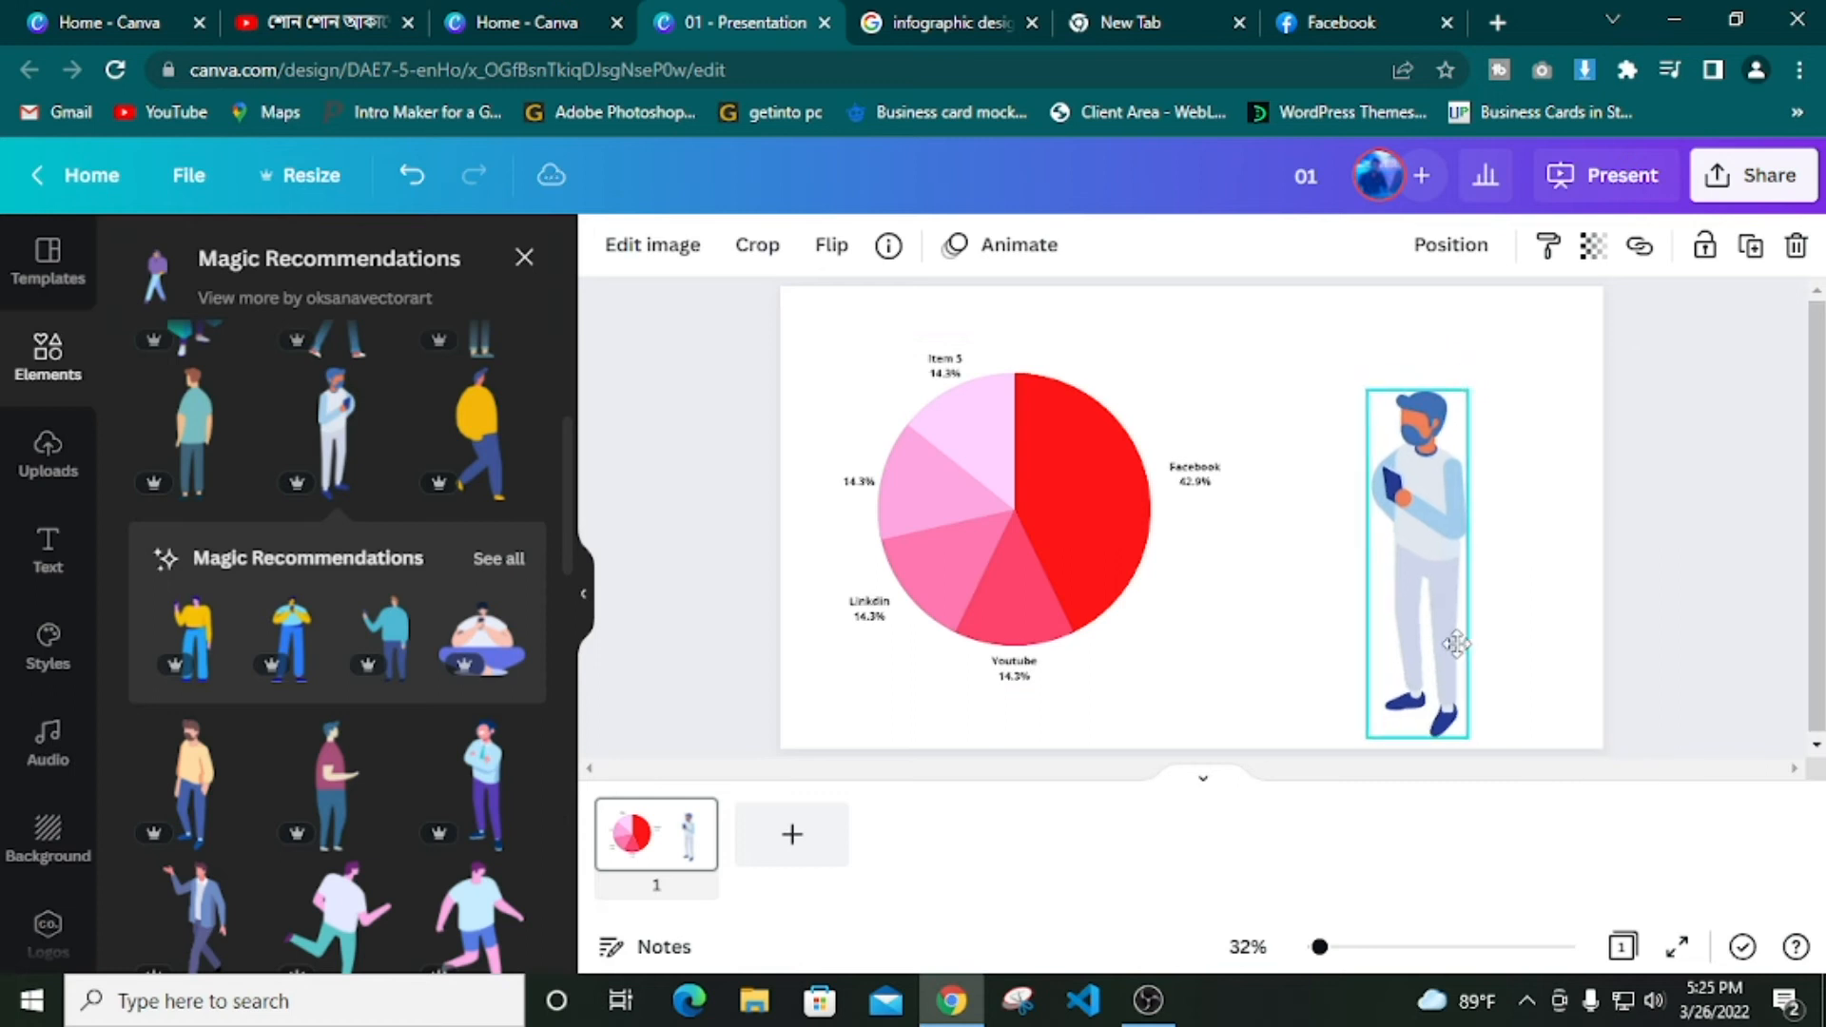
Move the pie chart right and slightly up, closer to the bearded man, and deselect it
double_click(1119, 595)
left_click_drag(1108, 574, 1209, 540)
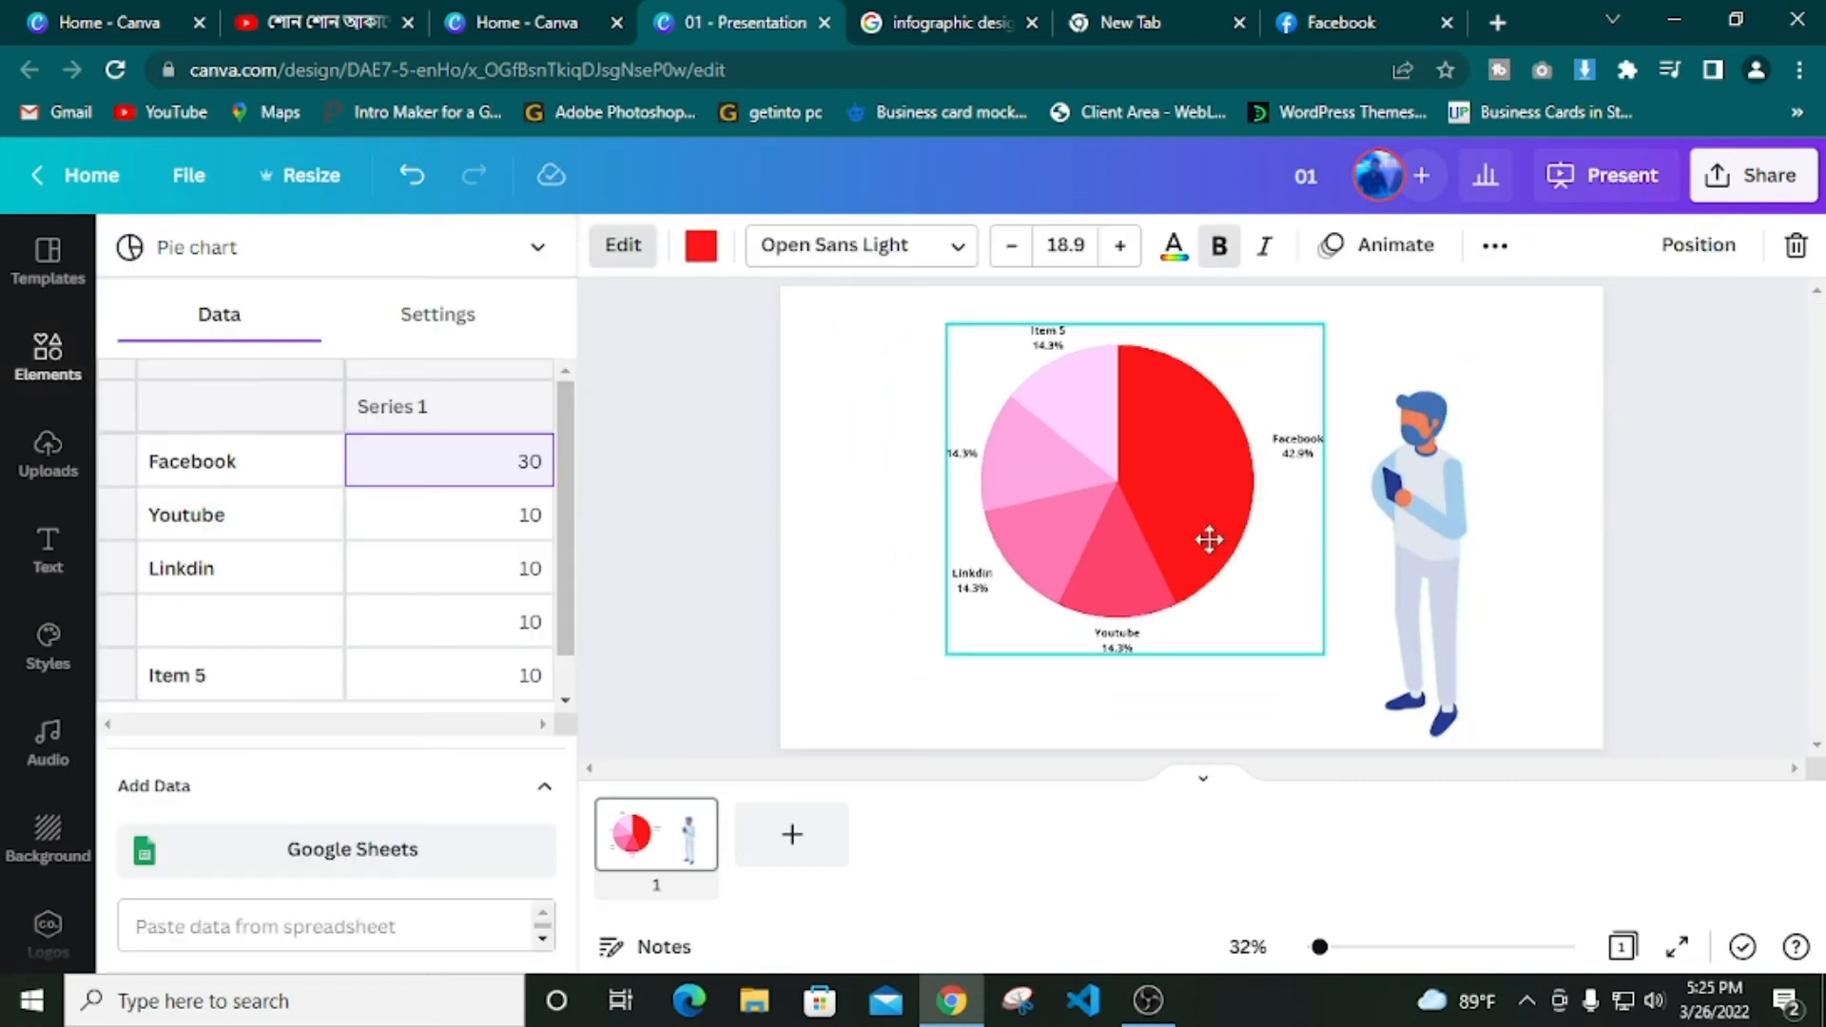
left_click(1513, 511)
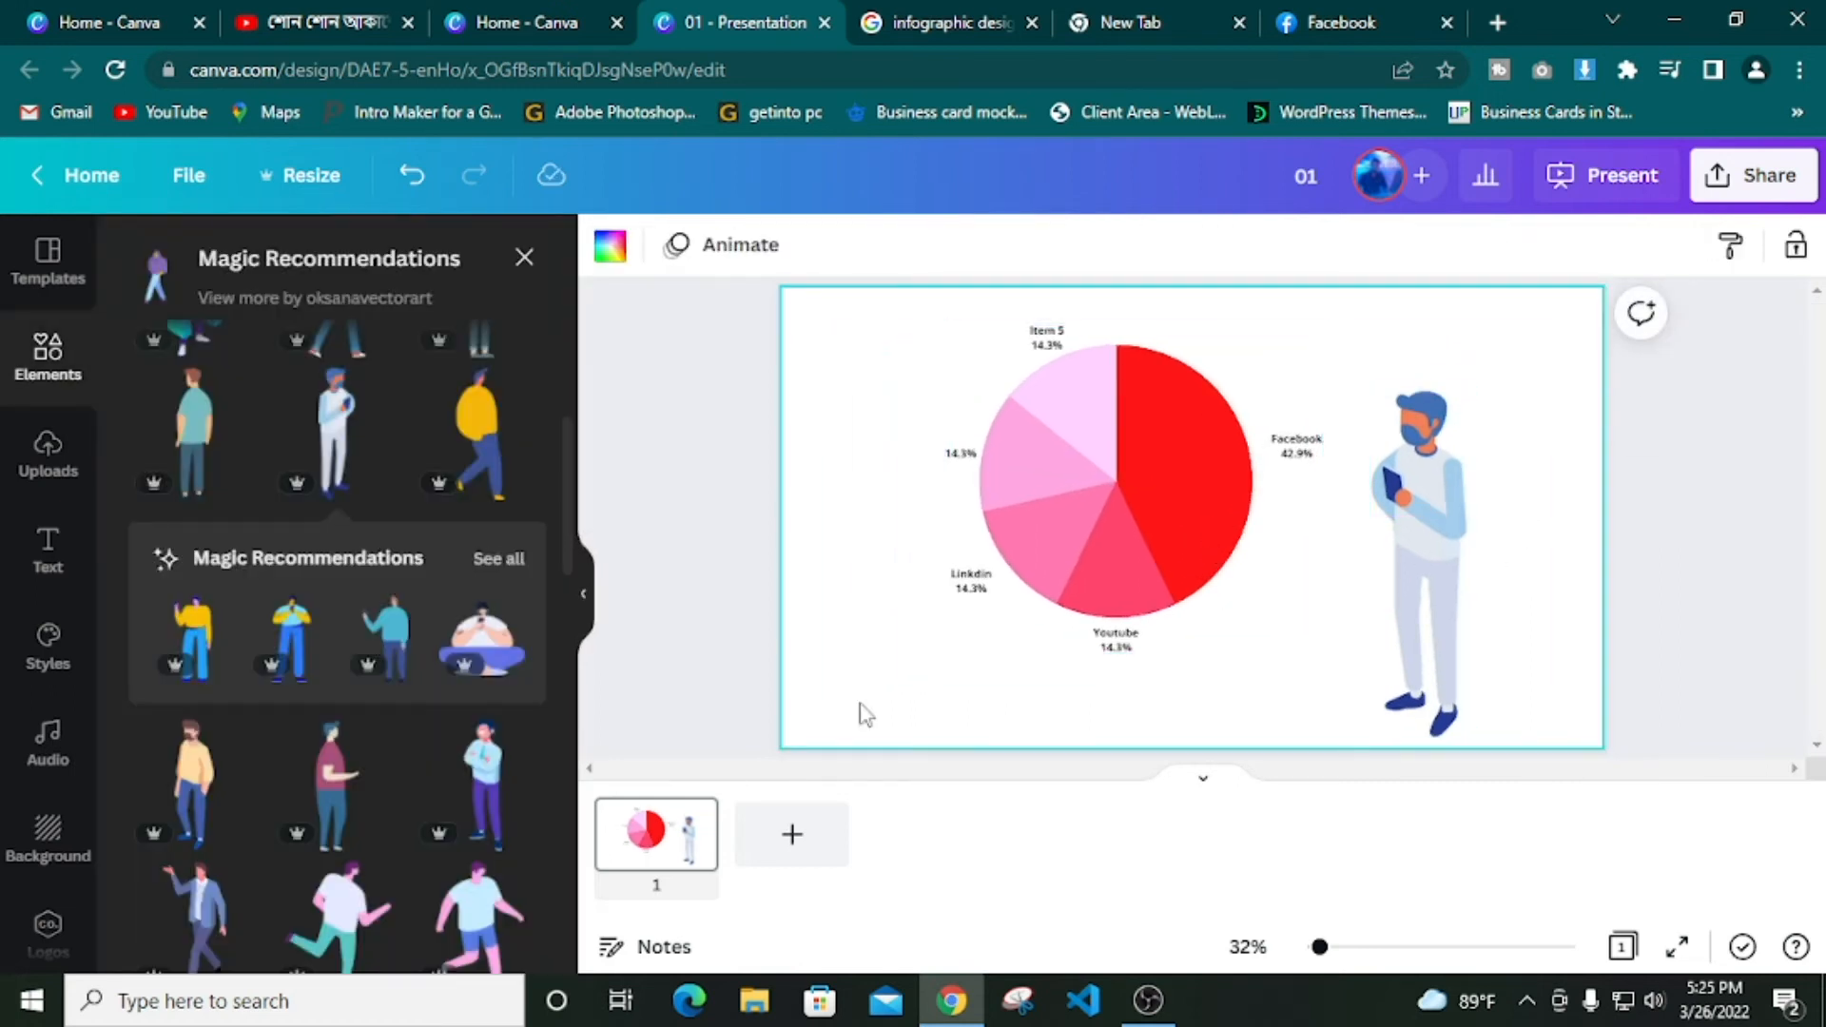
Look through the remaining recommended figures and open the uploaded images
scroll(367, 637, "down", 5)
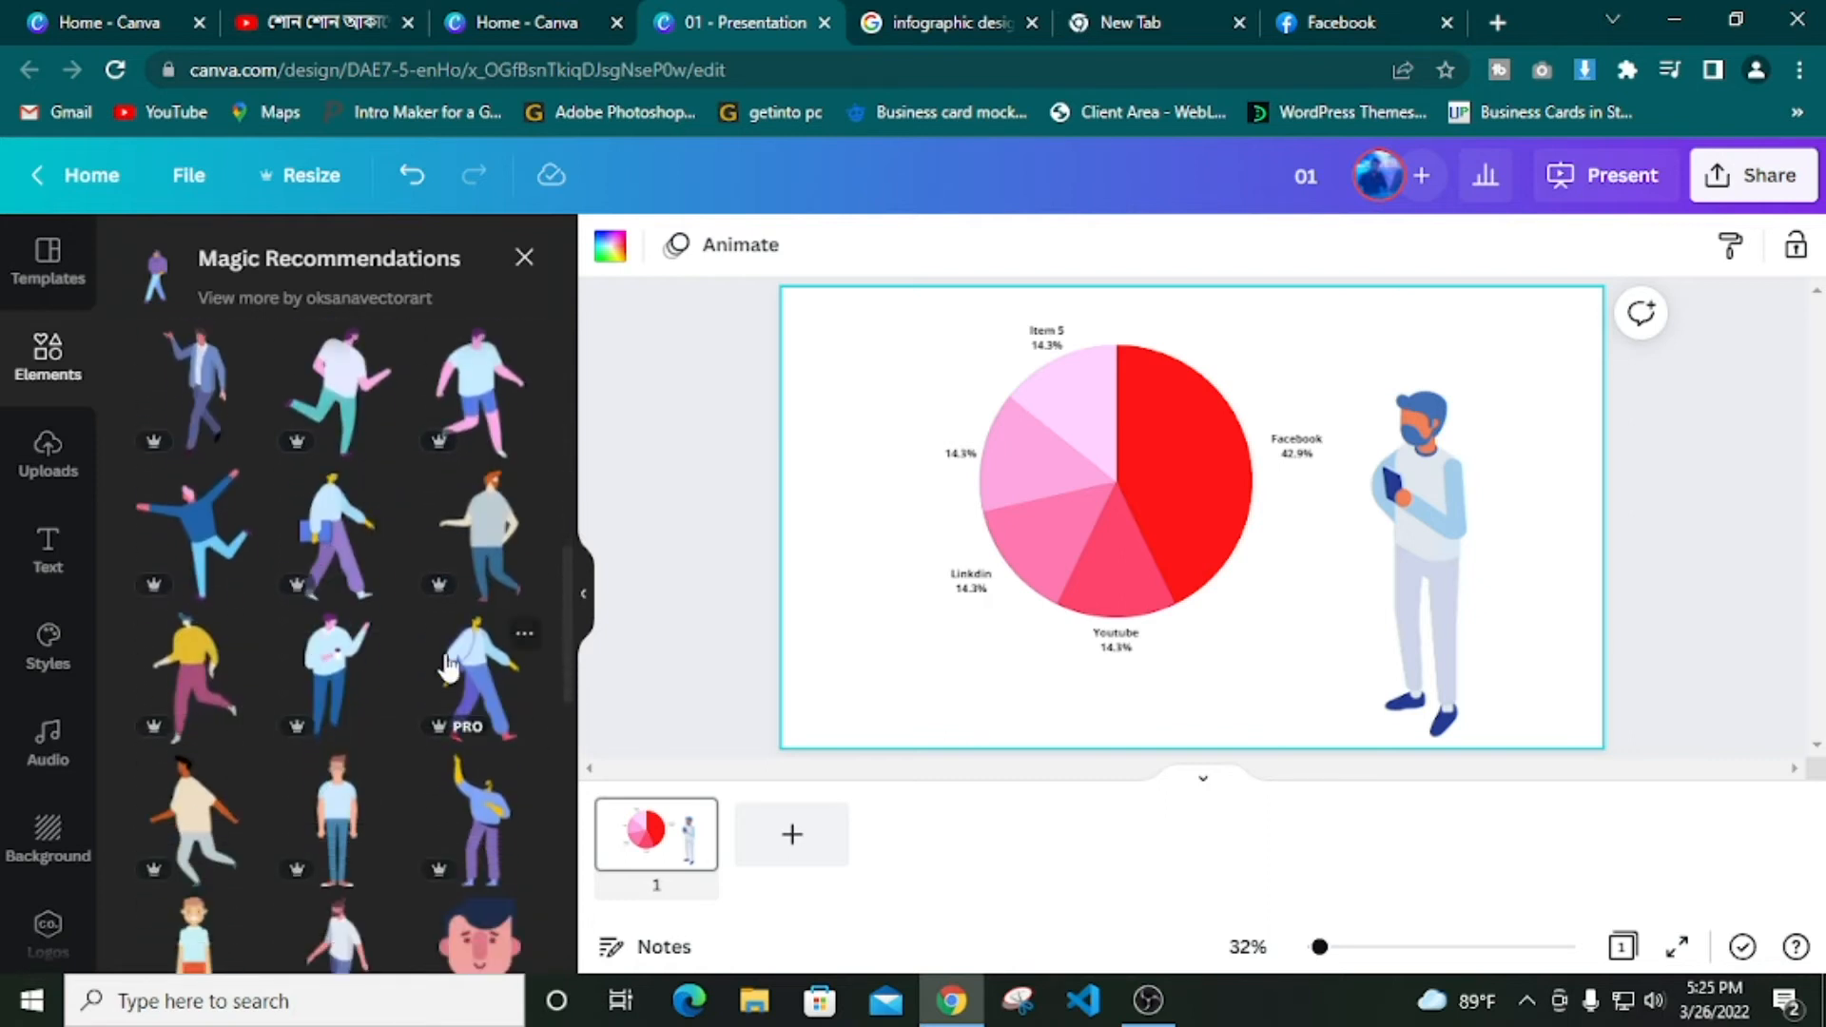
scroll(447, 666, "down", 3)
scroll(383, 623, "down", 5)
scroll(193, 761, "down", 3)
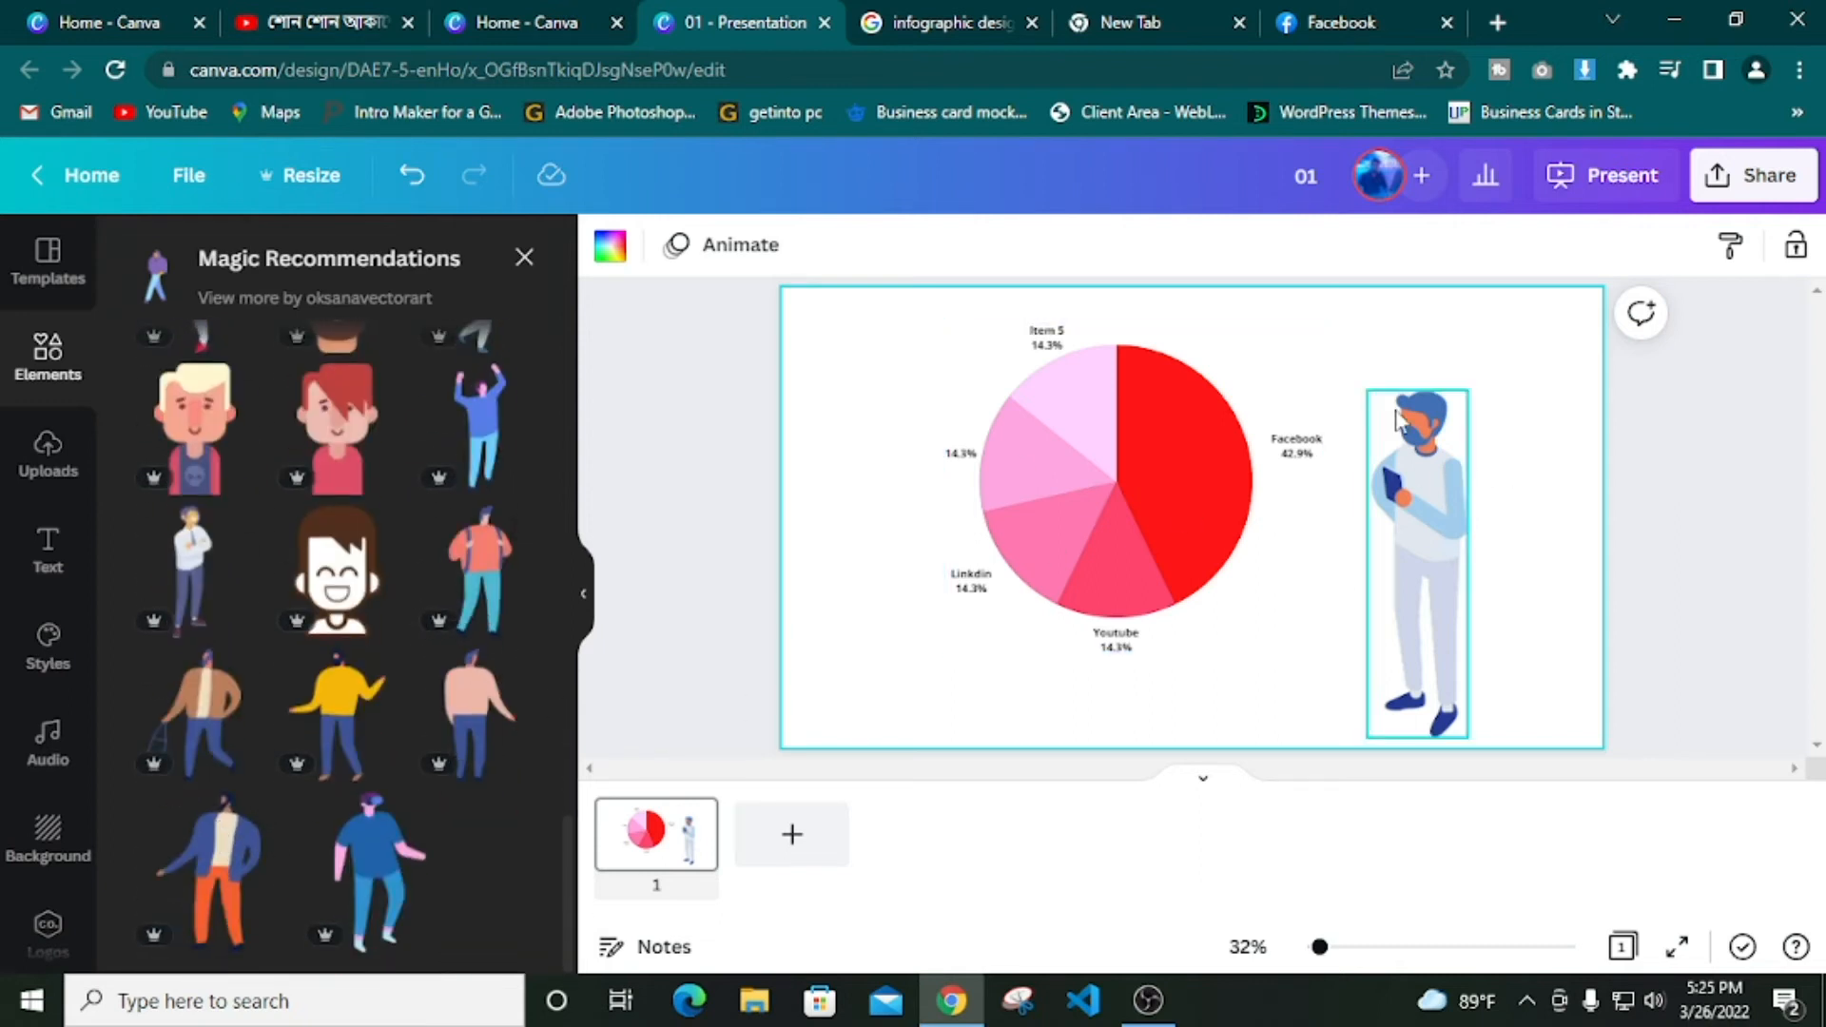
left_click(85, 464)
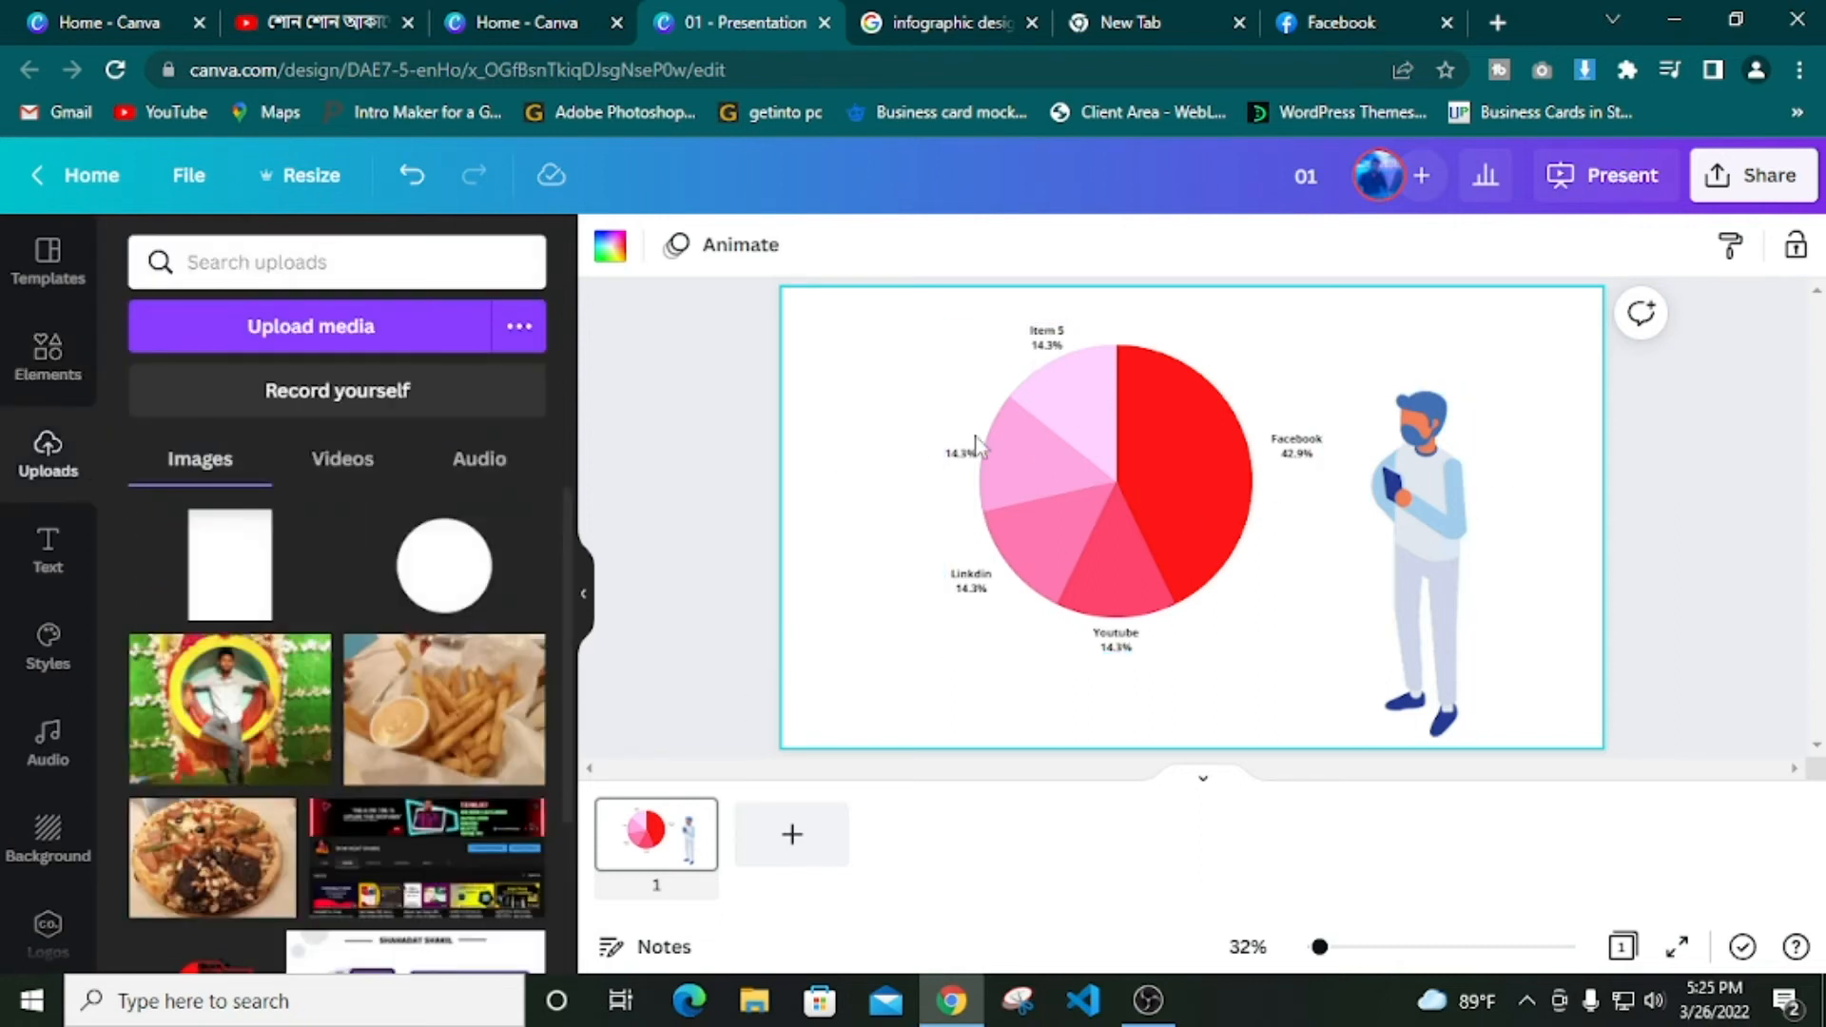
Delete the pie chart from the slide, close the figure recommendations and clear the "flat illustration" element search
left_click(1111, 447)
key("Delete")
left_click(1440, 542)
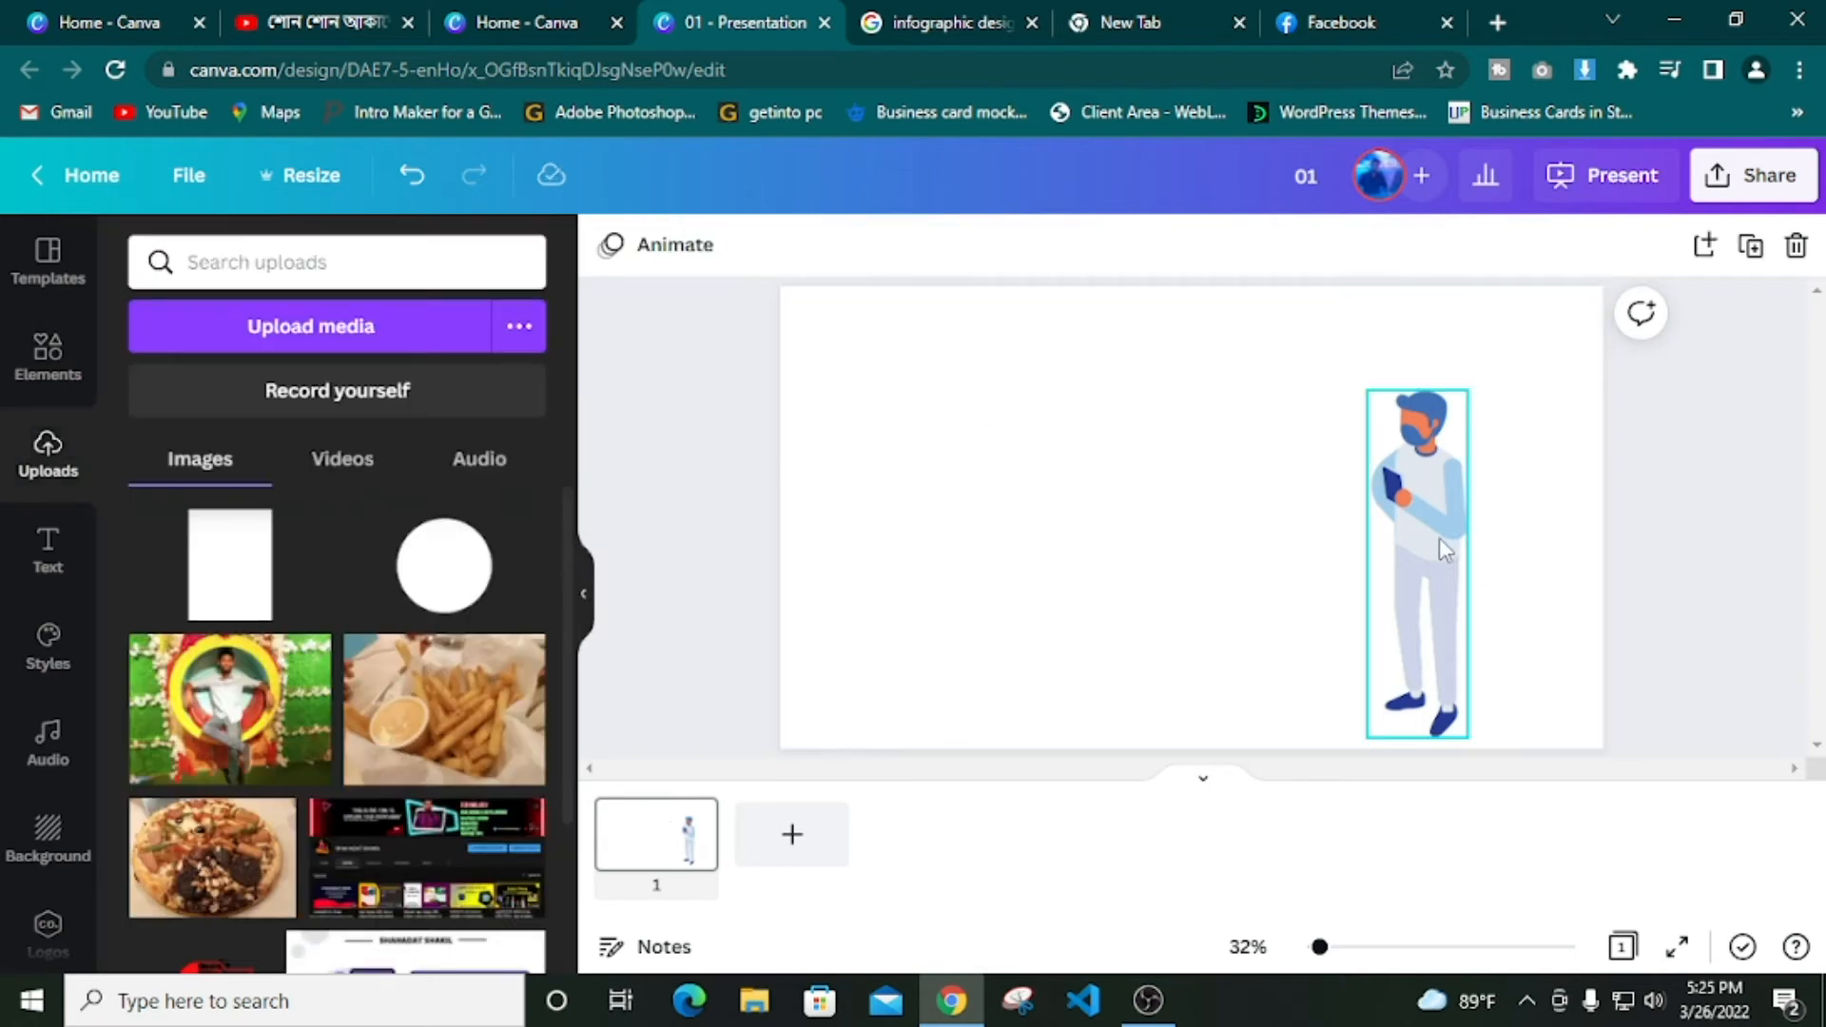
left_click(28, 379)
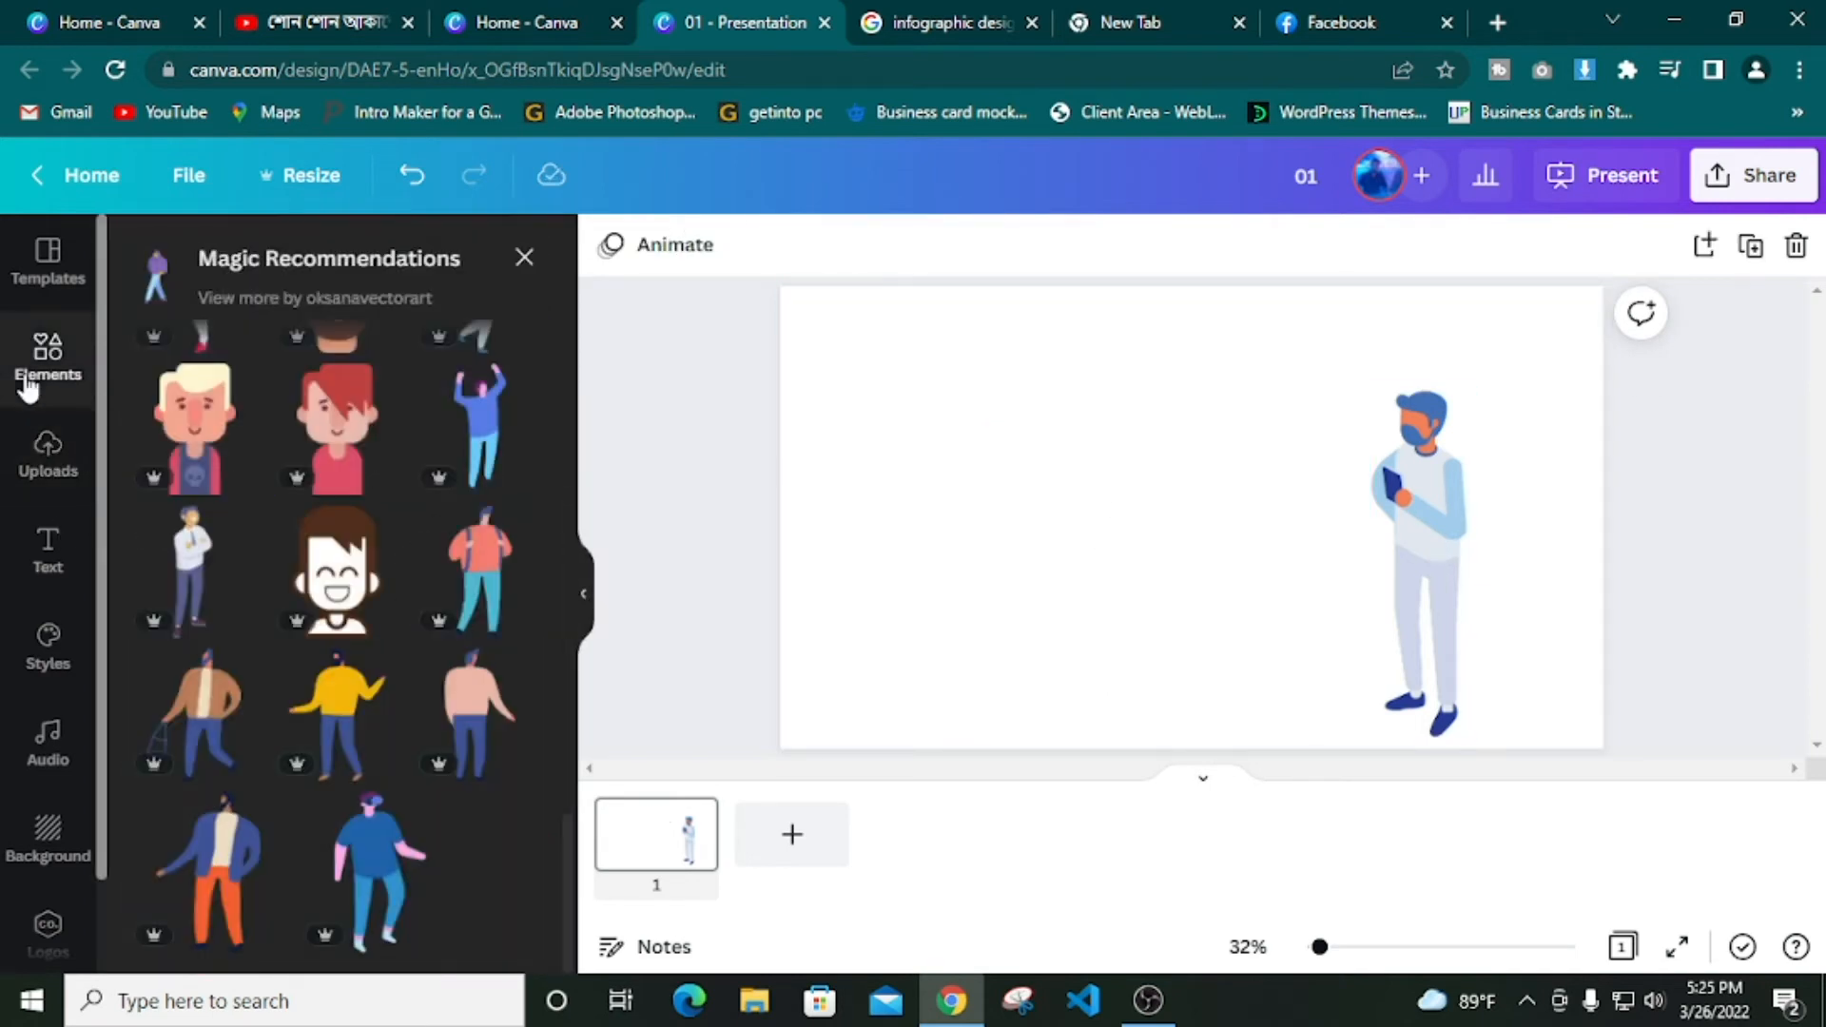
left_click(520, 256)
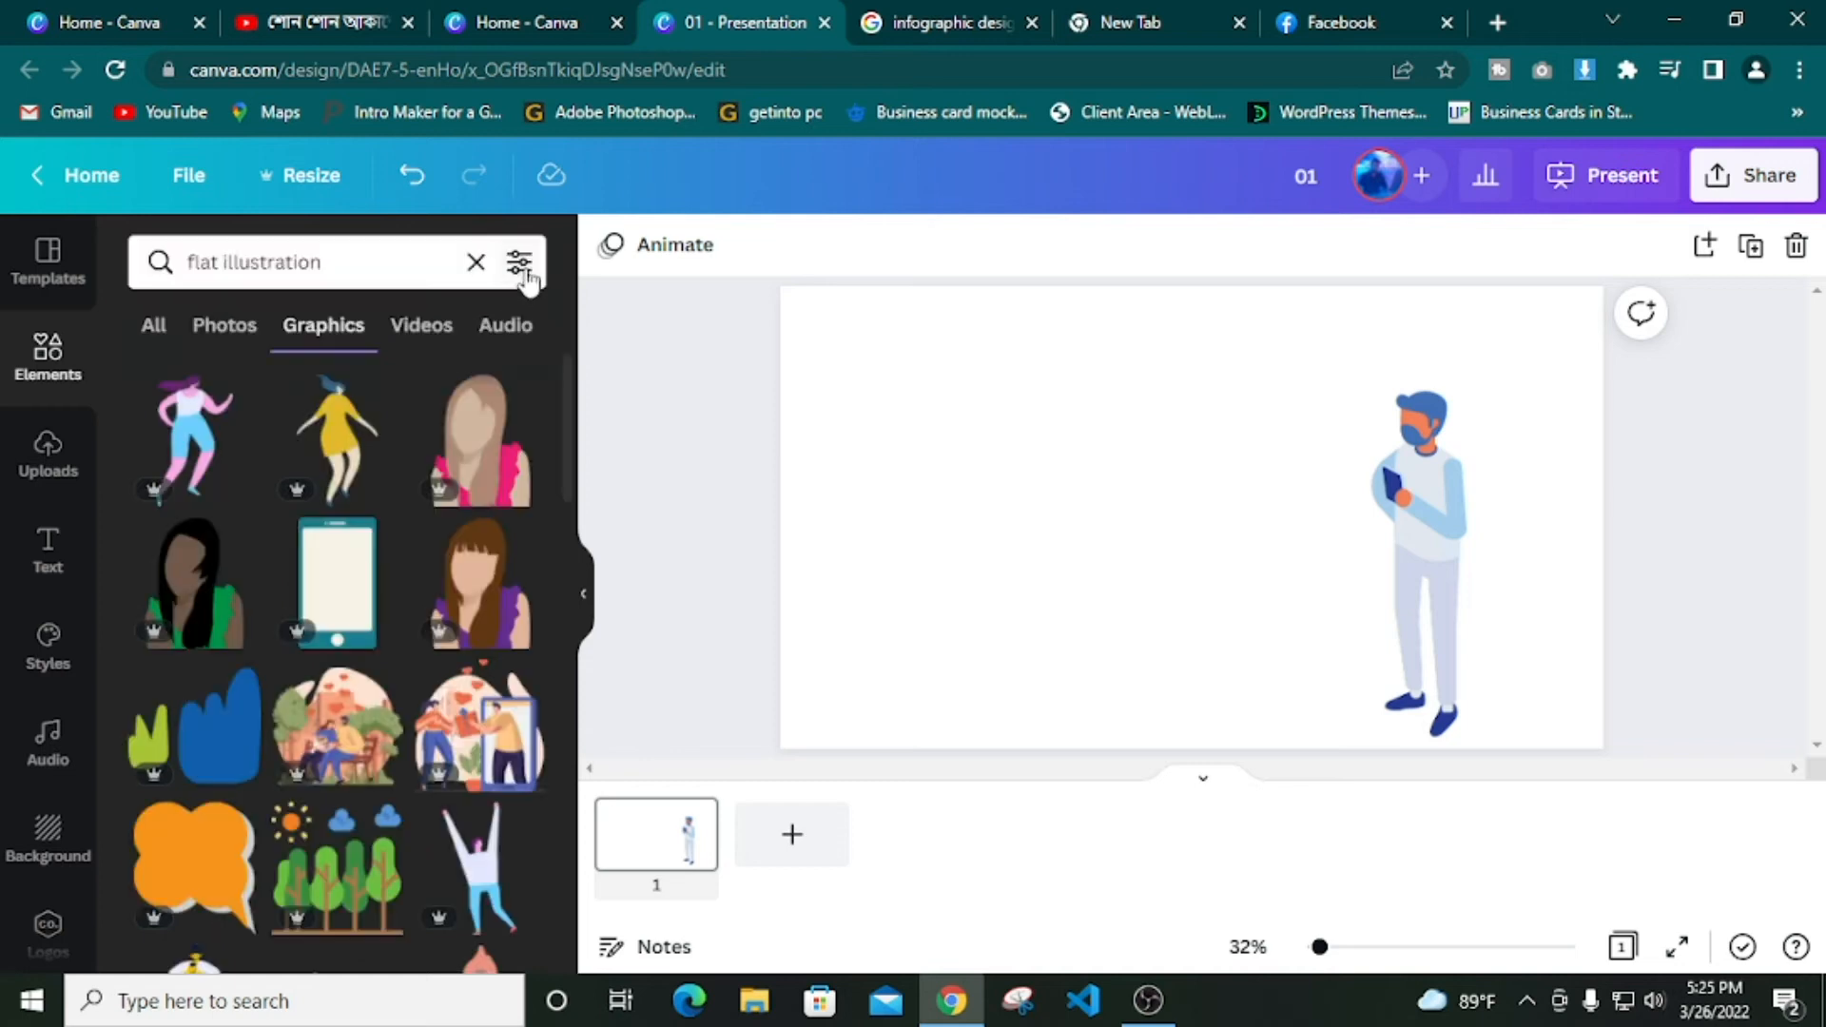
left_click(476, 262)
Look through the element categories and open the full Charts collection
scroll(219, 618, "down", 10)
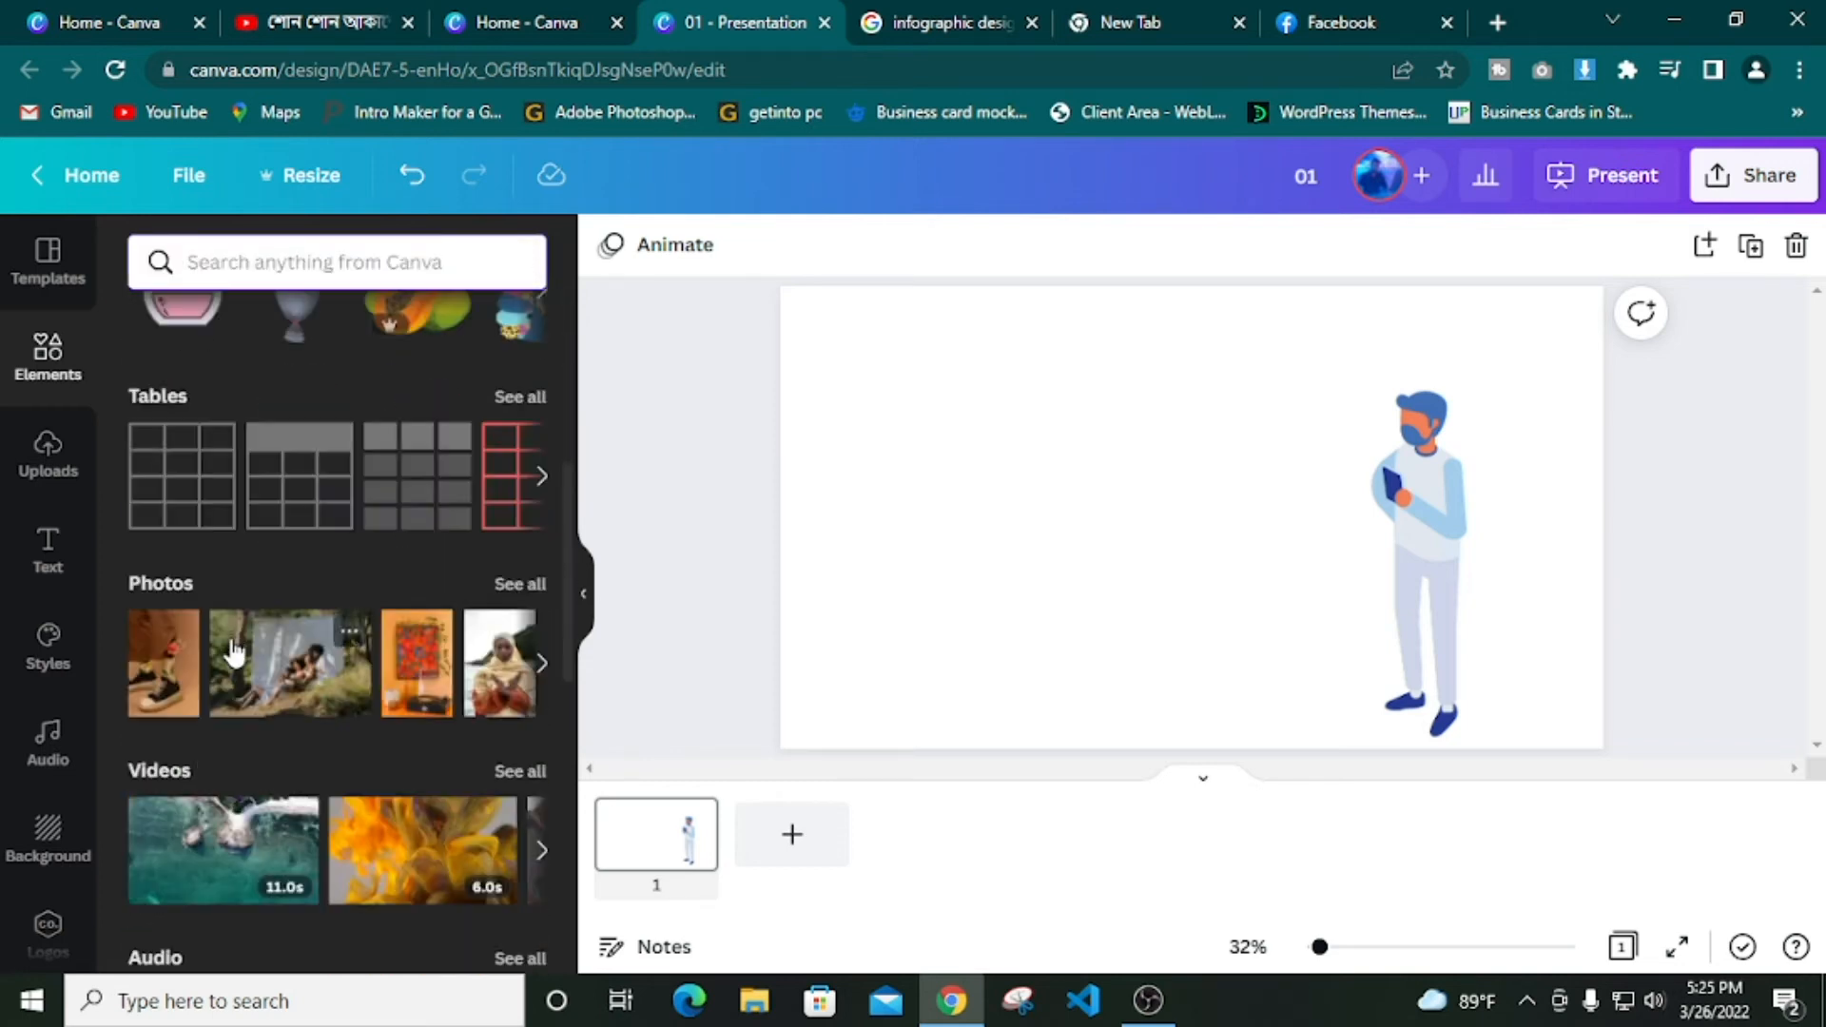
scroll(238, 657, "up", 5)
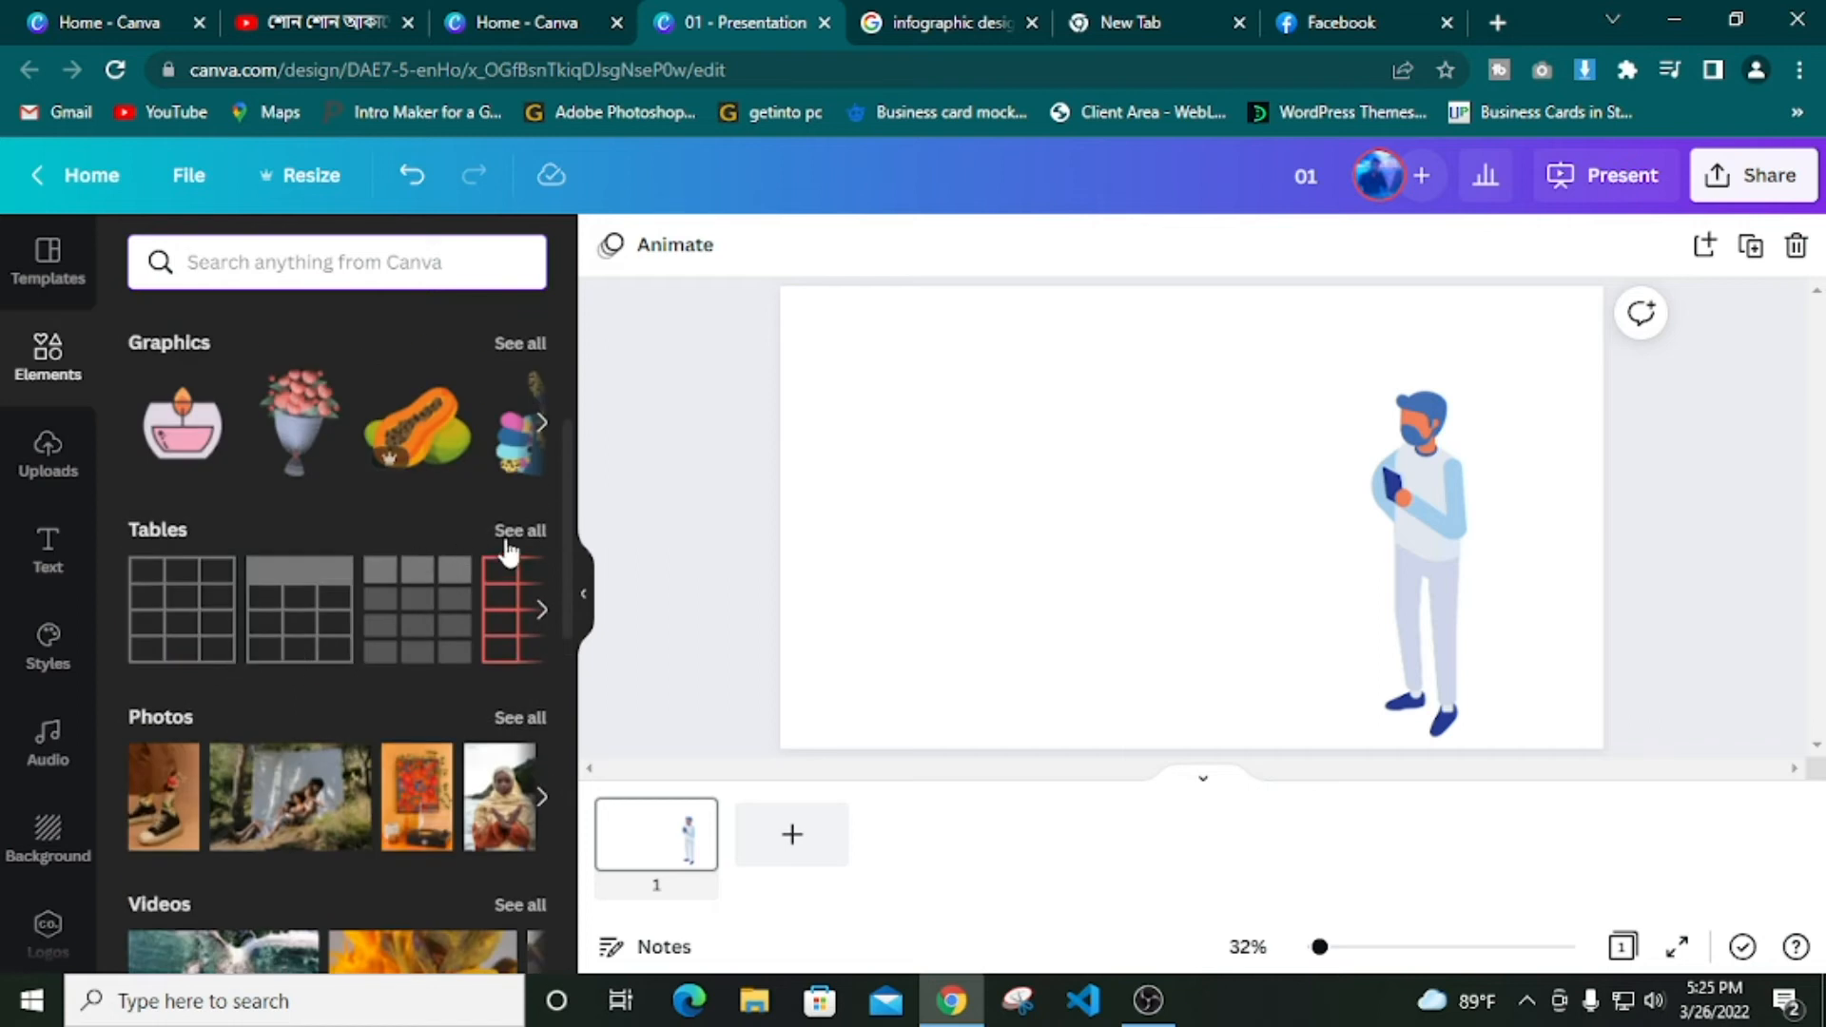
scroll(354, 801, "down", 5)
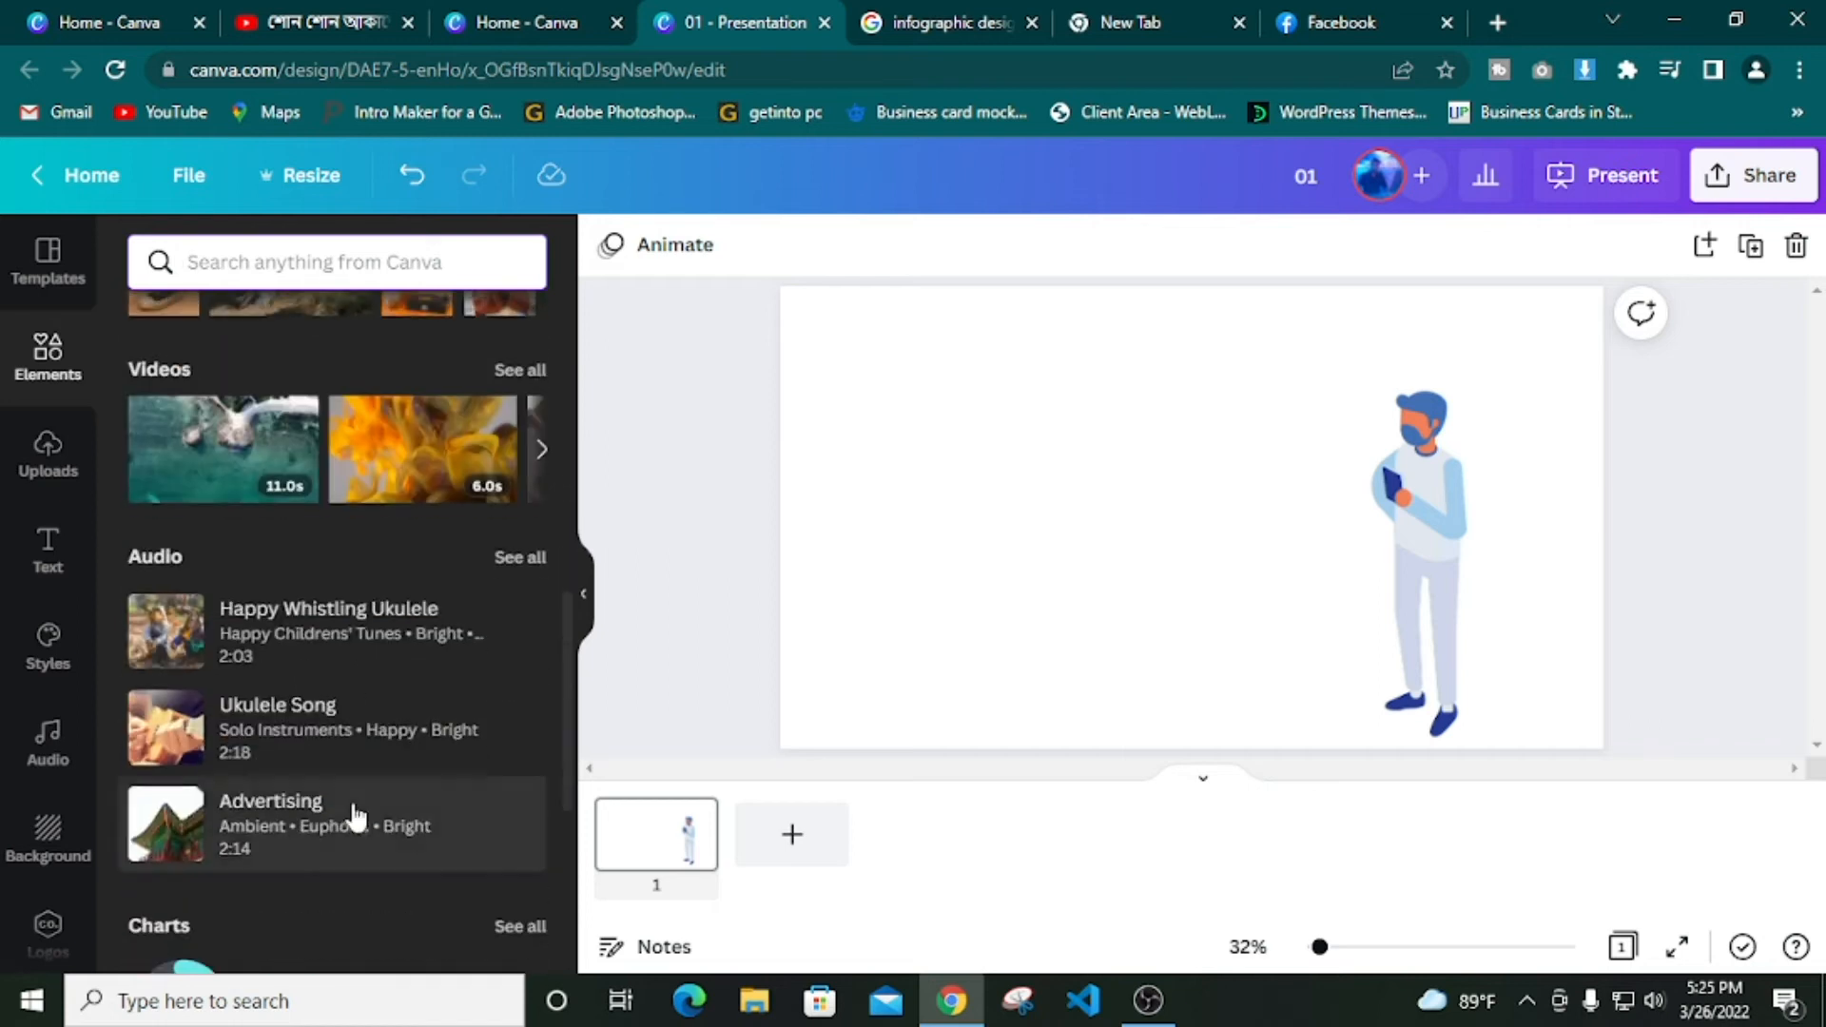
left_click(1440, 523)
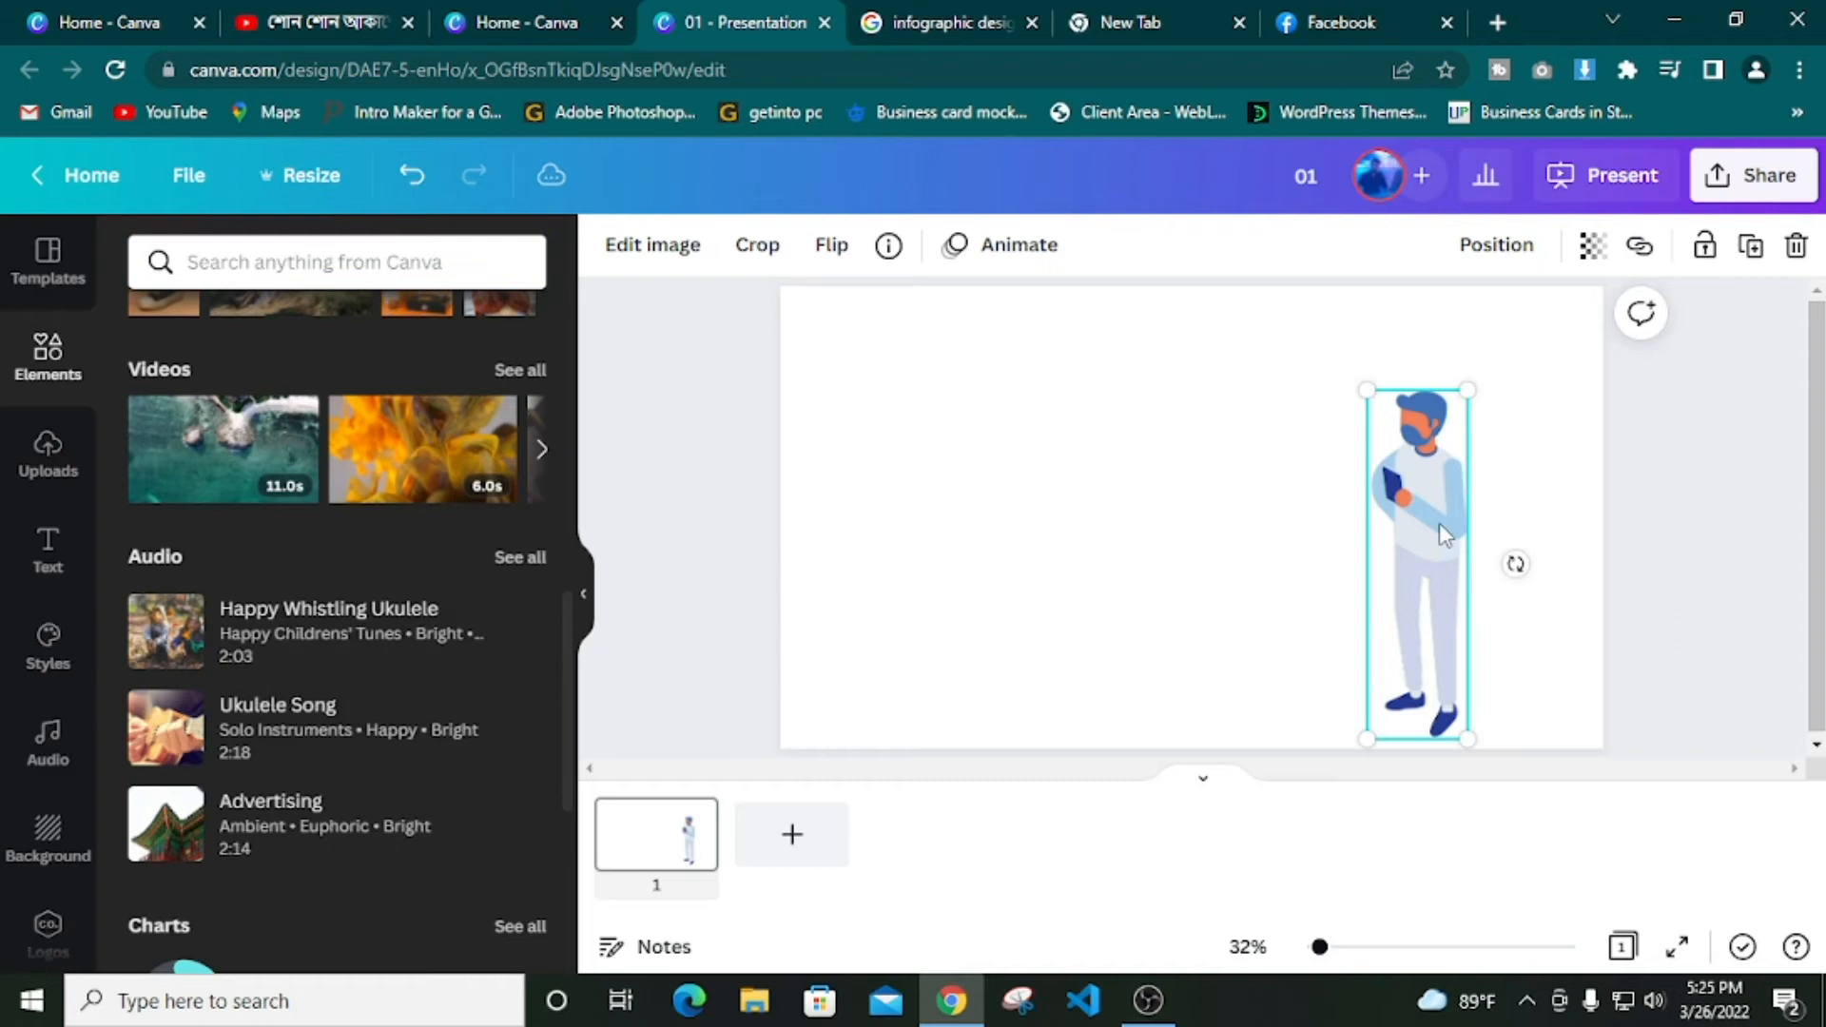
scroll(237, 762, "up", 1)
scroll(247, 761, "down", 3)
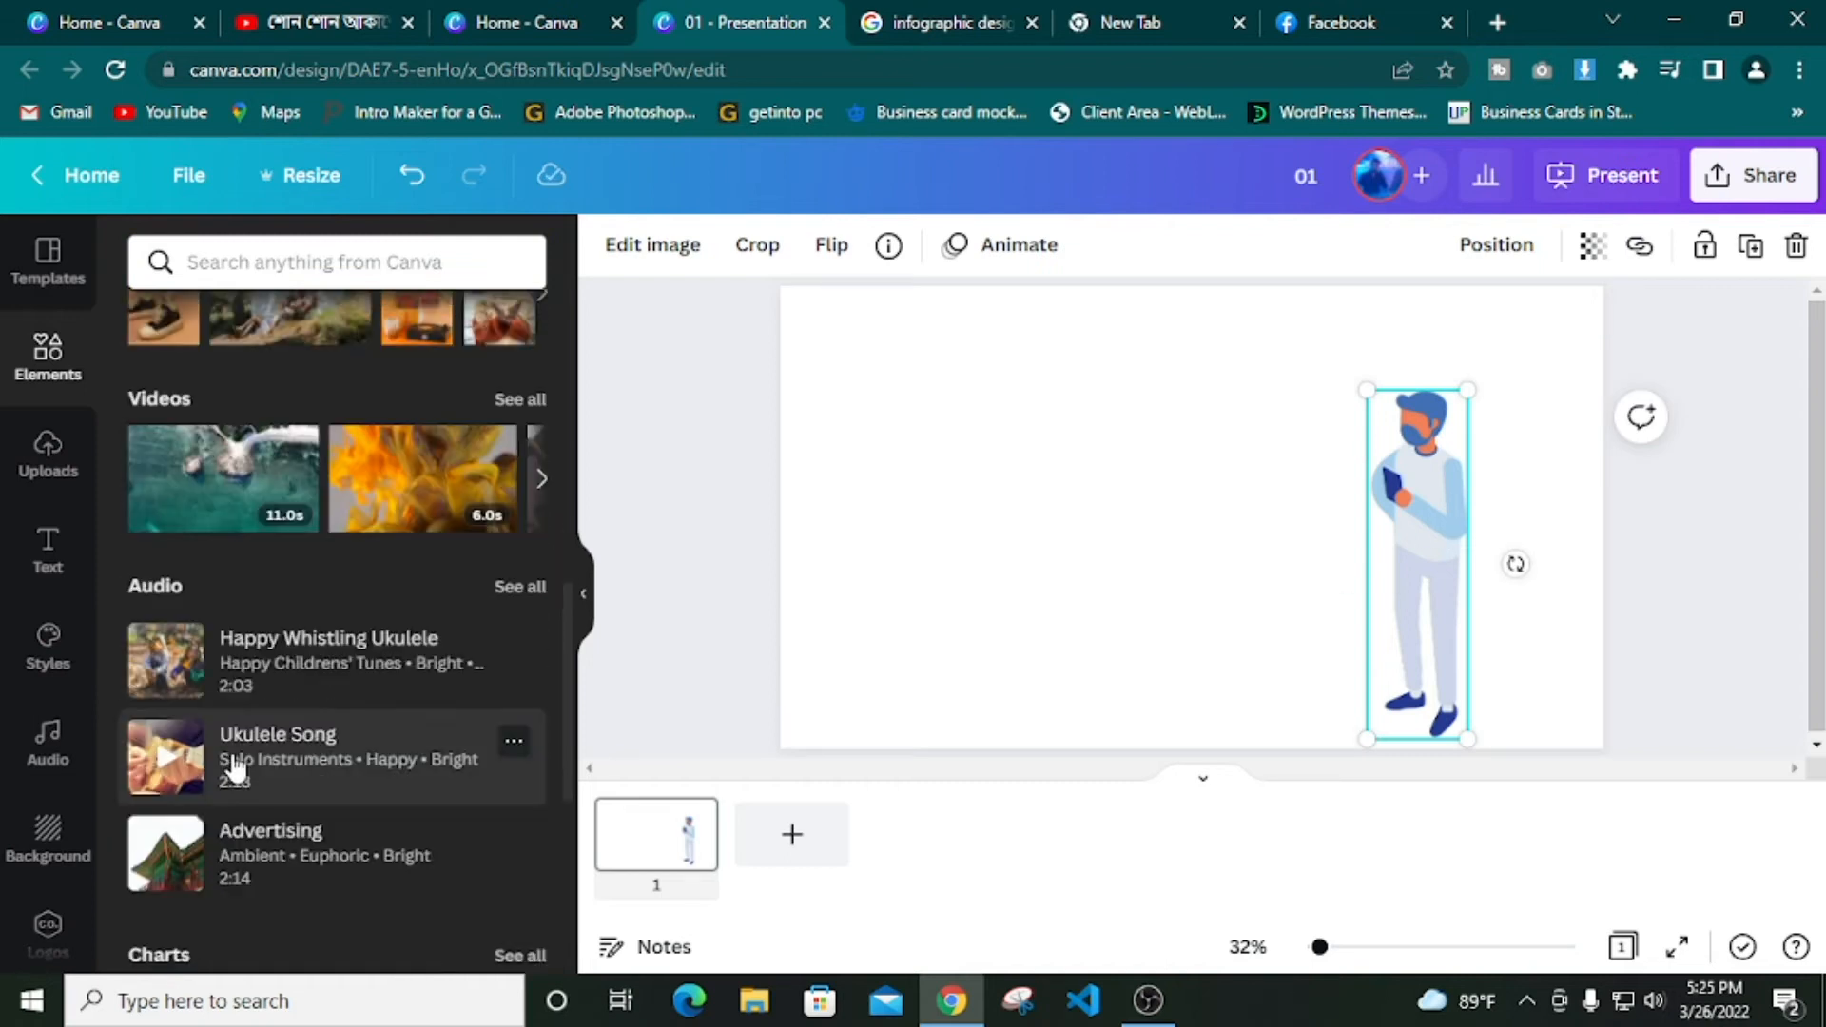
scroll(312, 763, "down", 2)
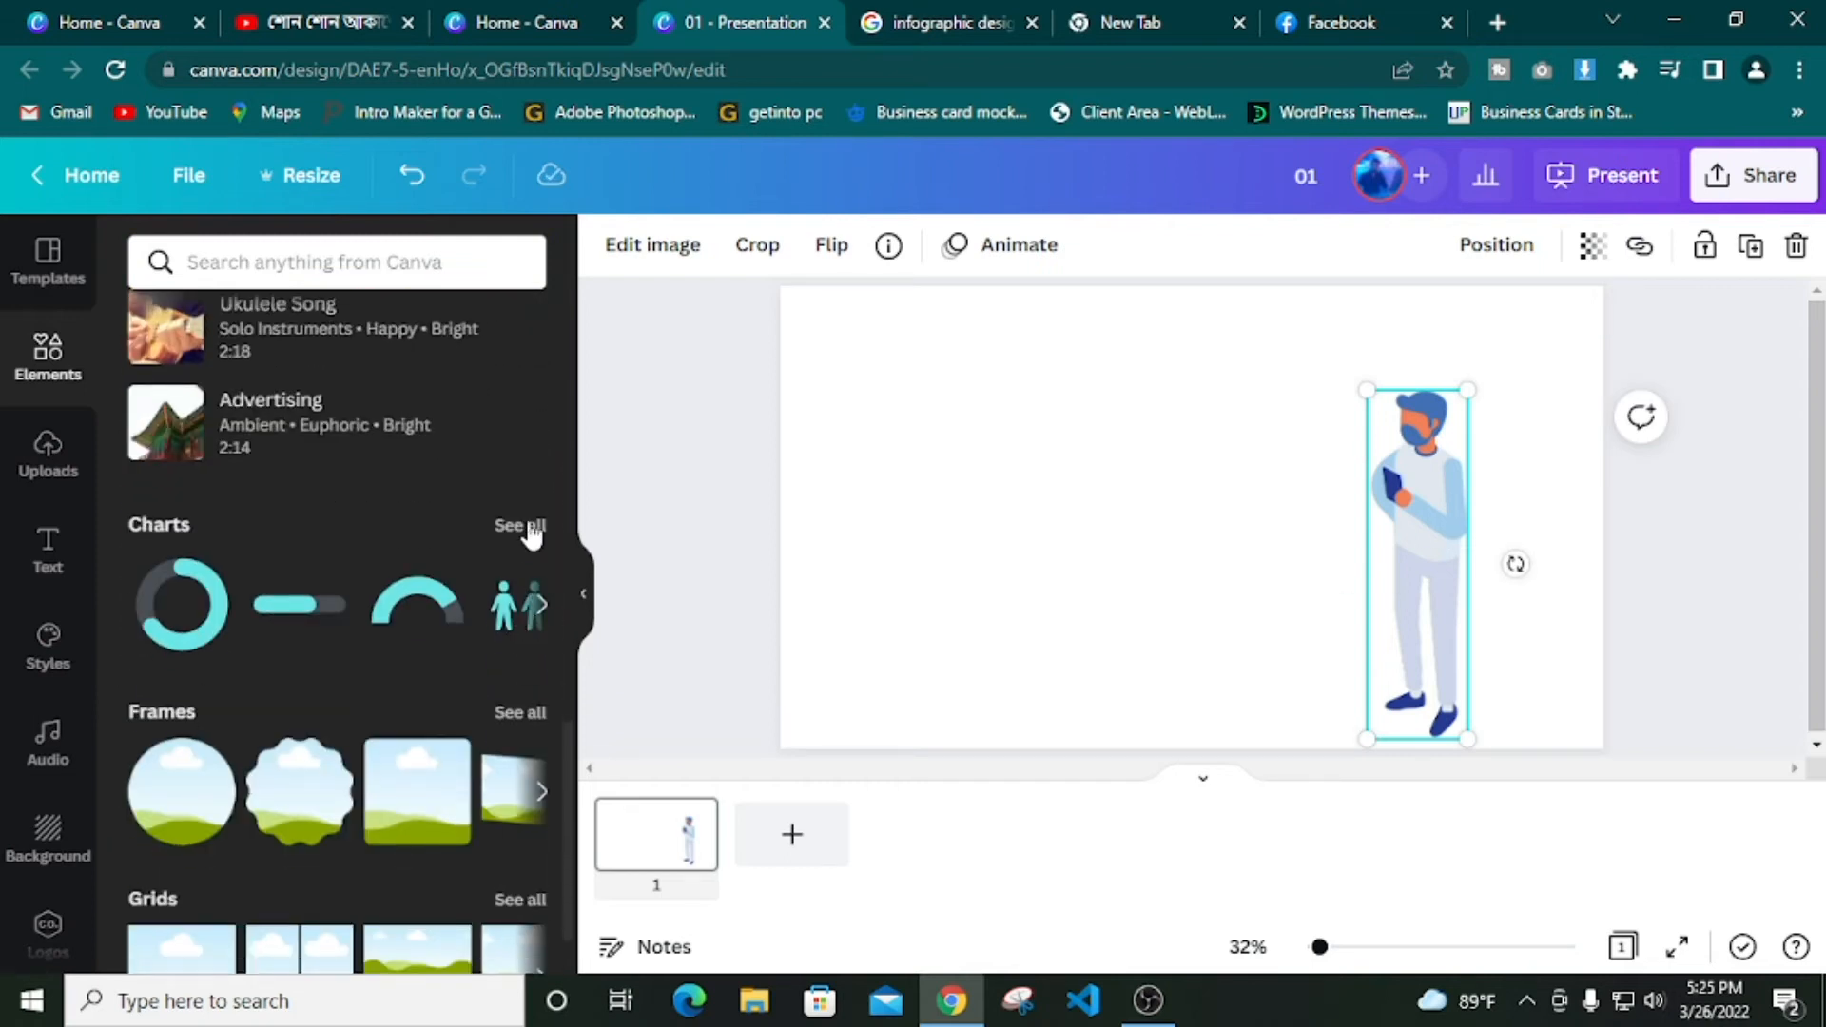
left_click(521, 529)
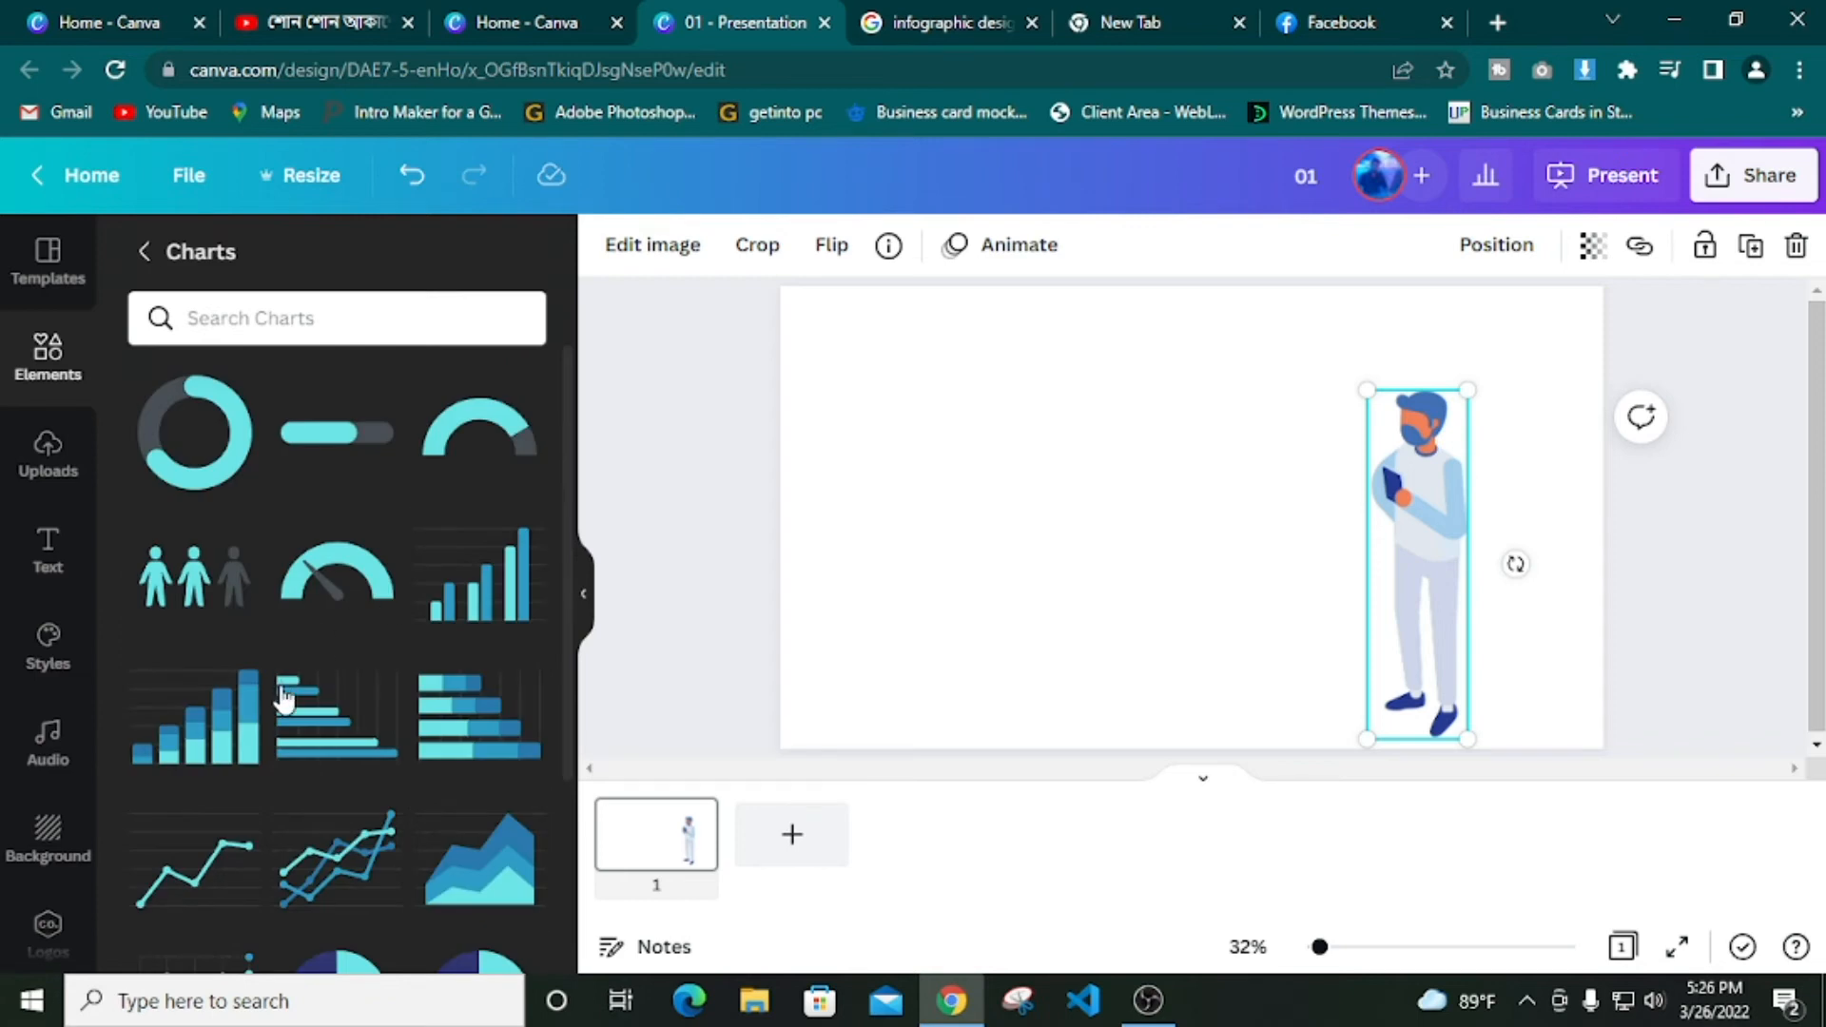
Add the three-series vertical bar chart from the Charts collection and enlarge it beside the bearded man
scroll(283, 699, "down", 2)
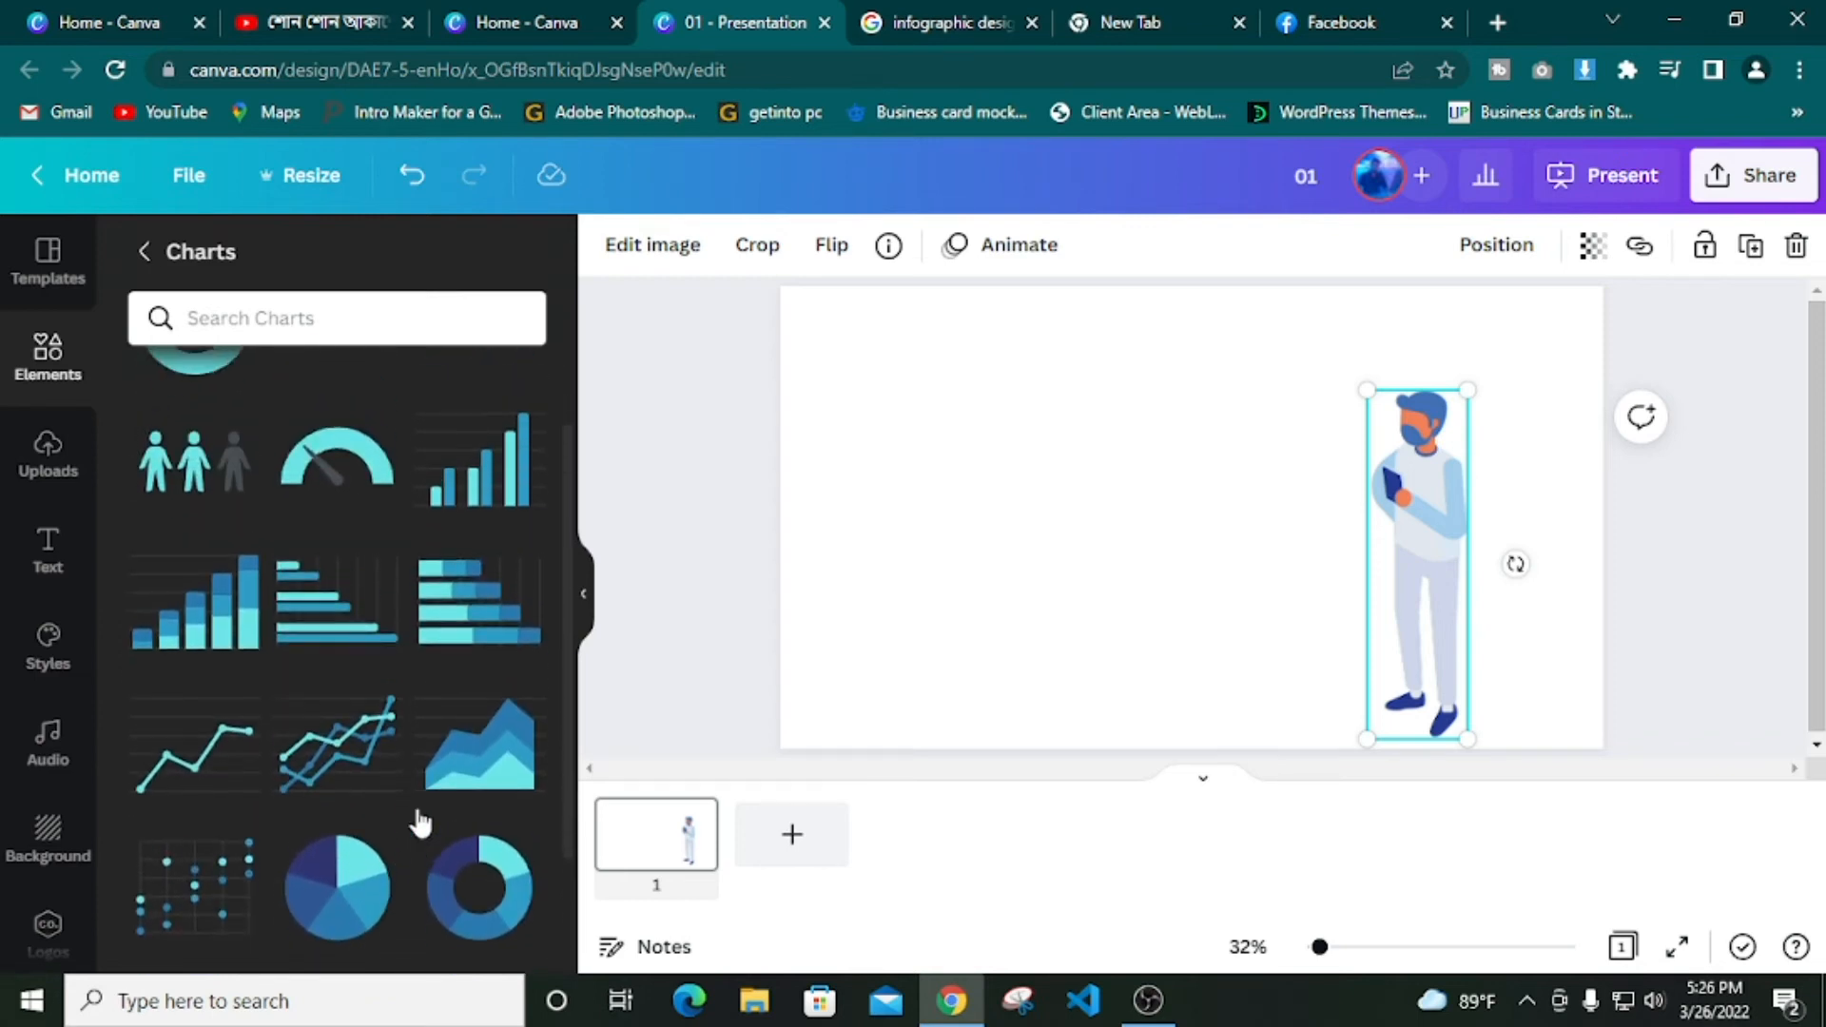
scroll(420, 823, "down", 2)
scroll(428, 637, "up", 3)
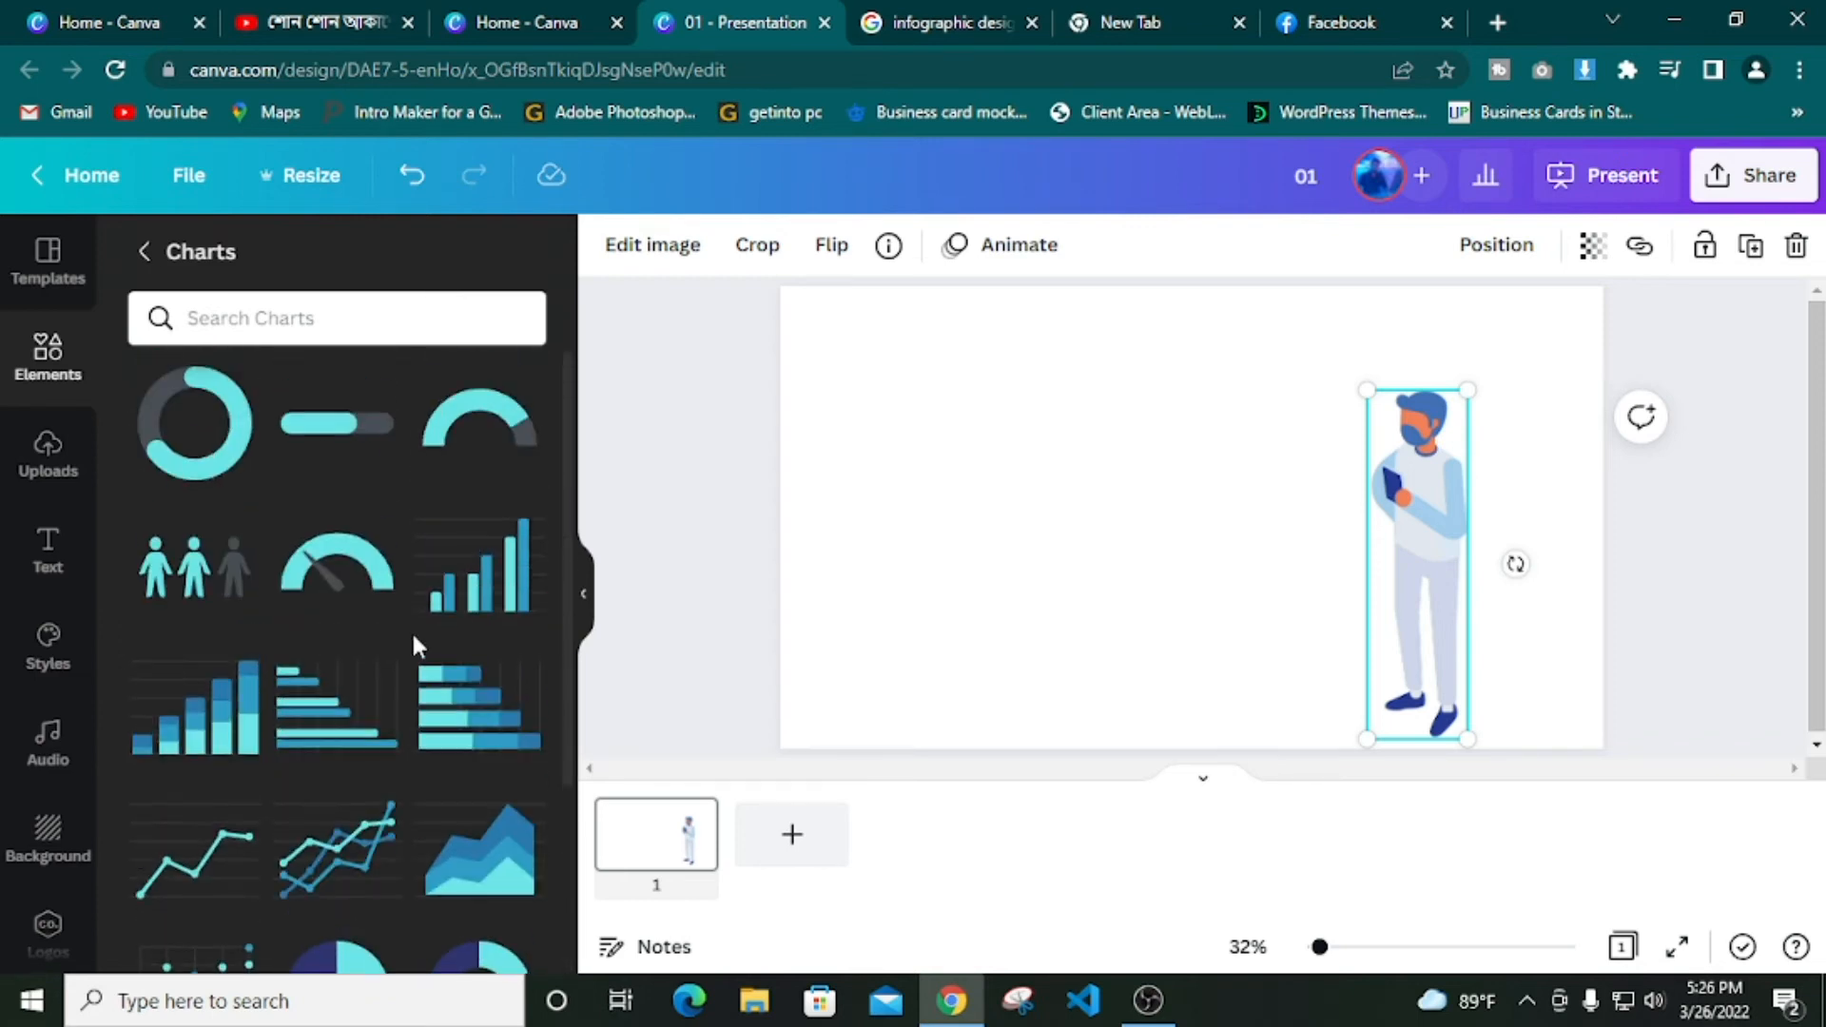
left_click(483, 605)
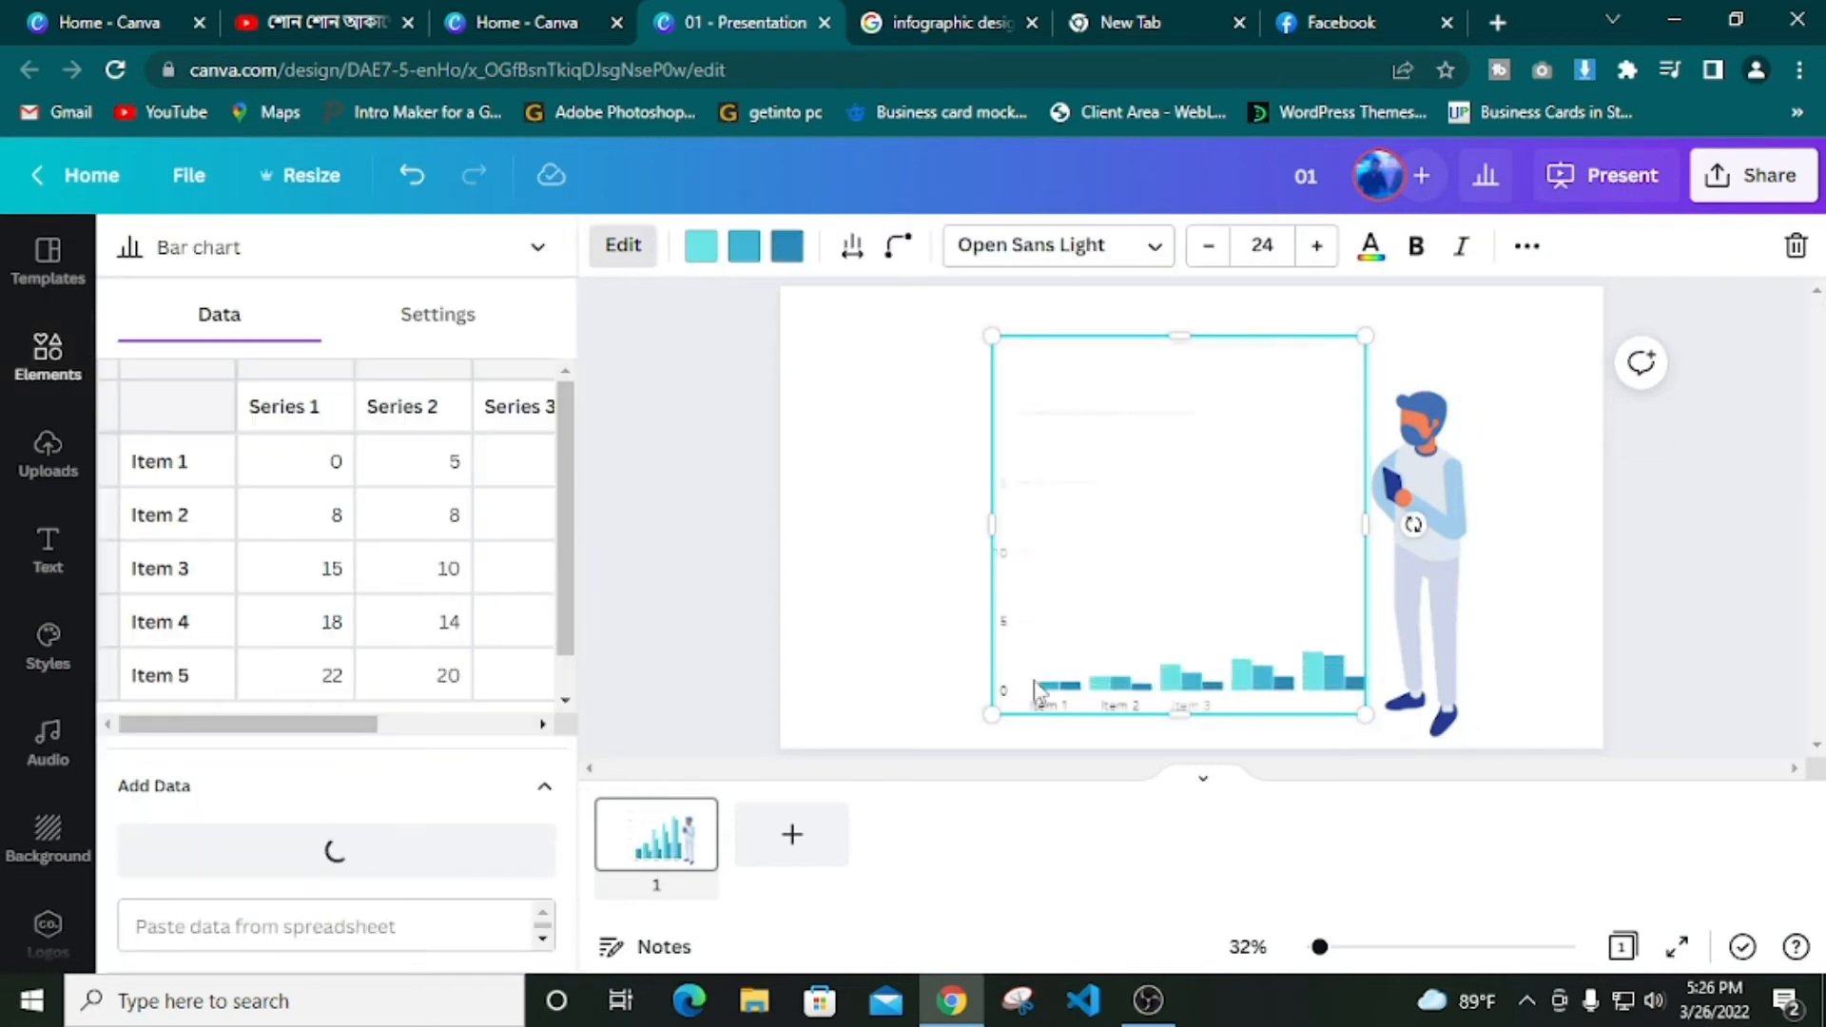
left_click_drag(995, 725, 923, 751)
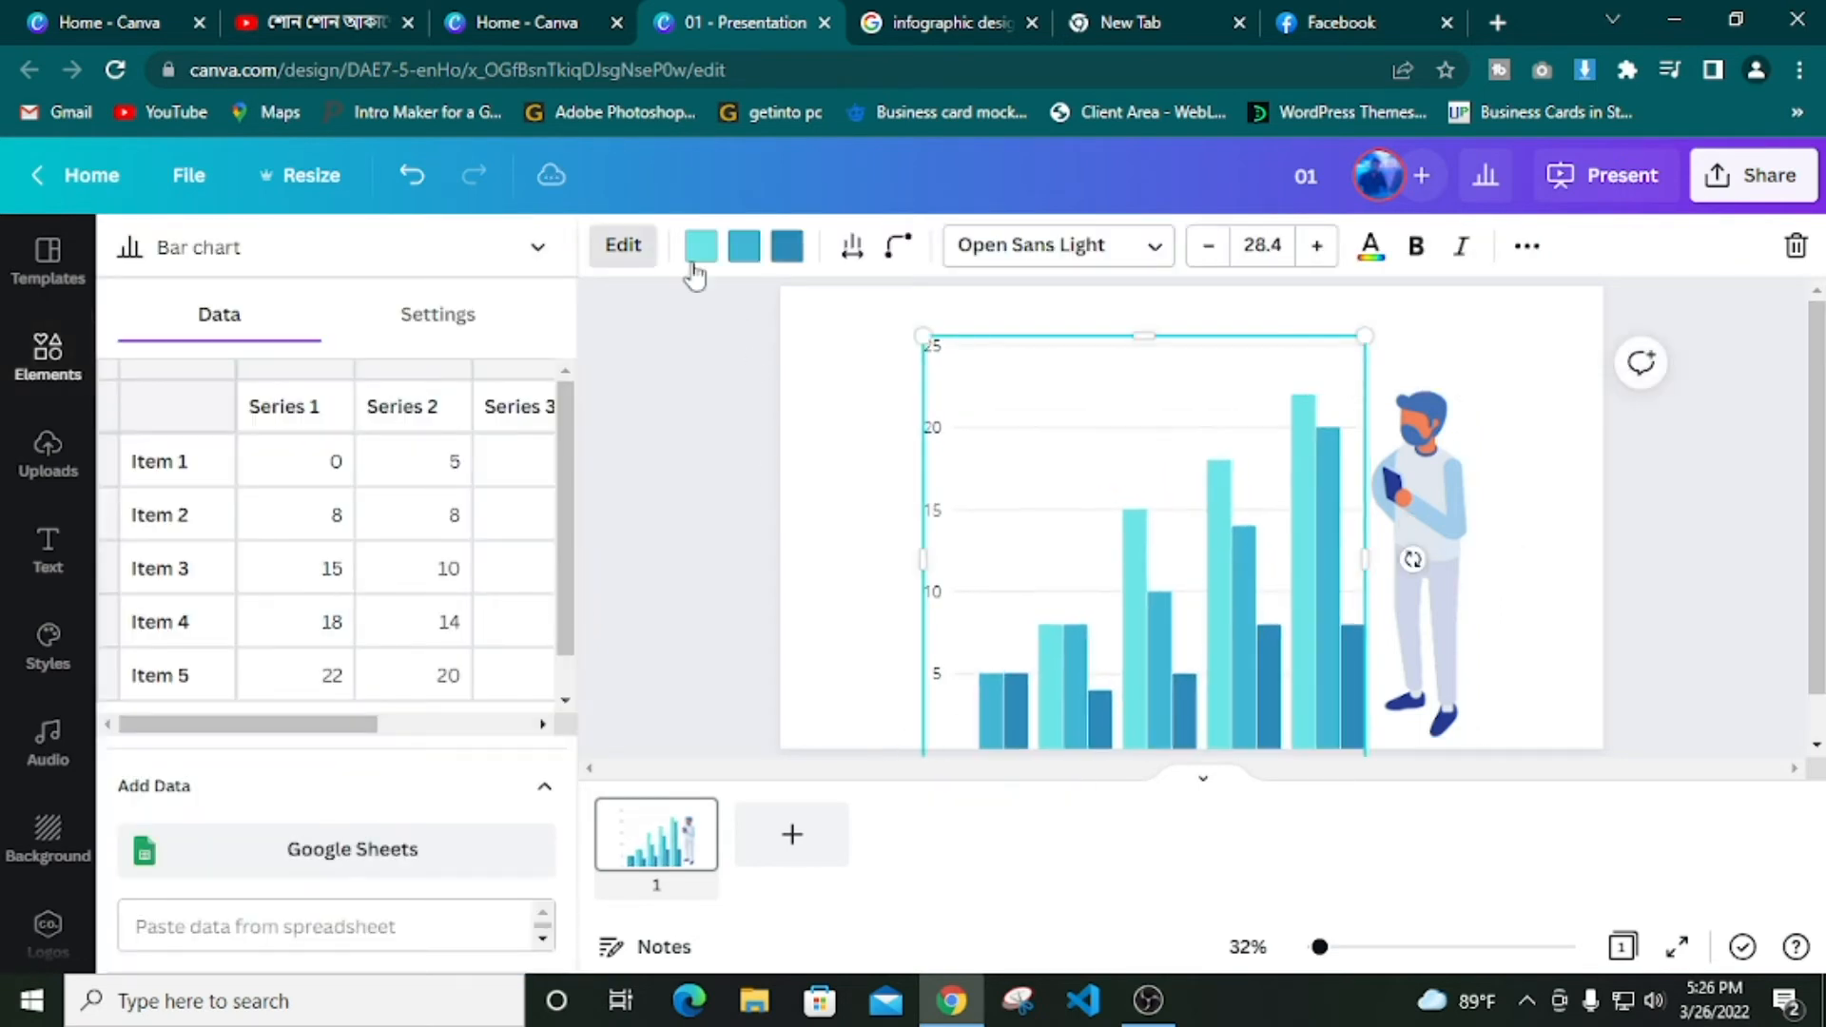
Recolor the bar chart's third series red and its second series black
left_click(787, 246)
left_click(156, 679)
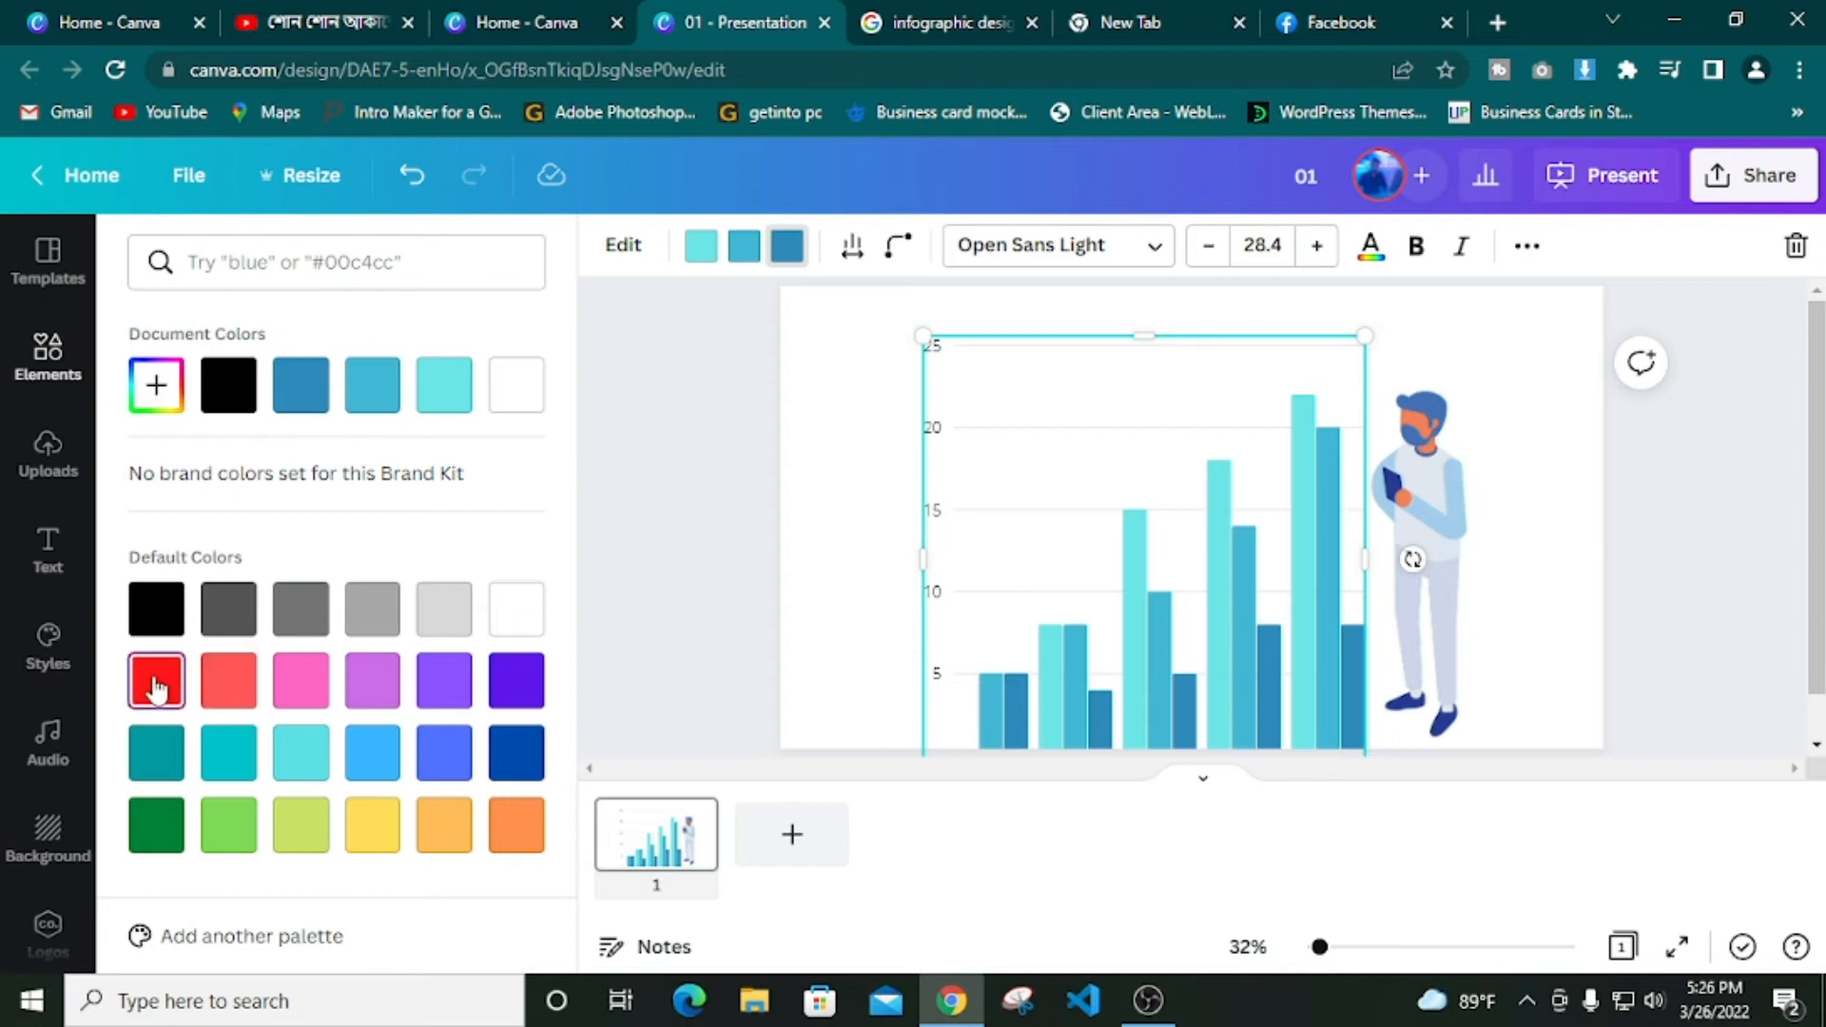
left_click(742, 250)
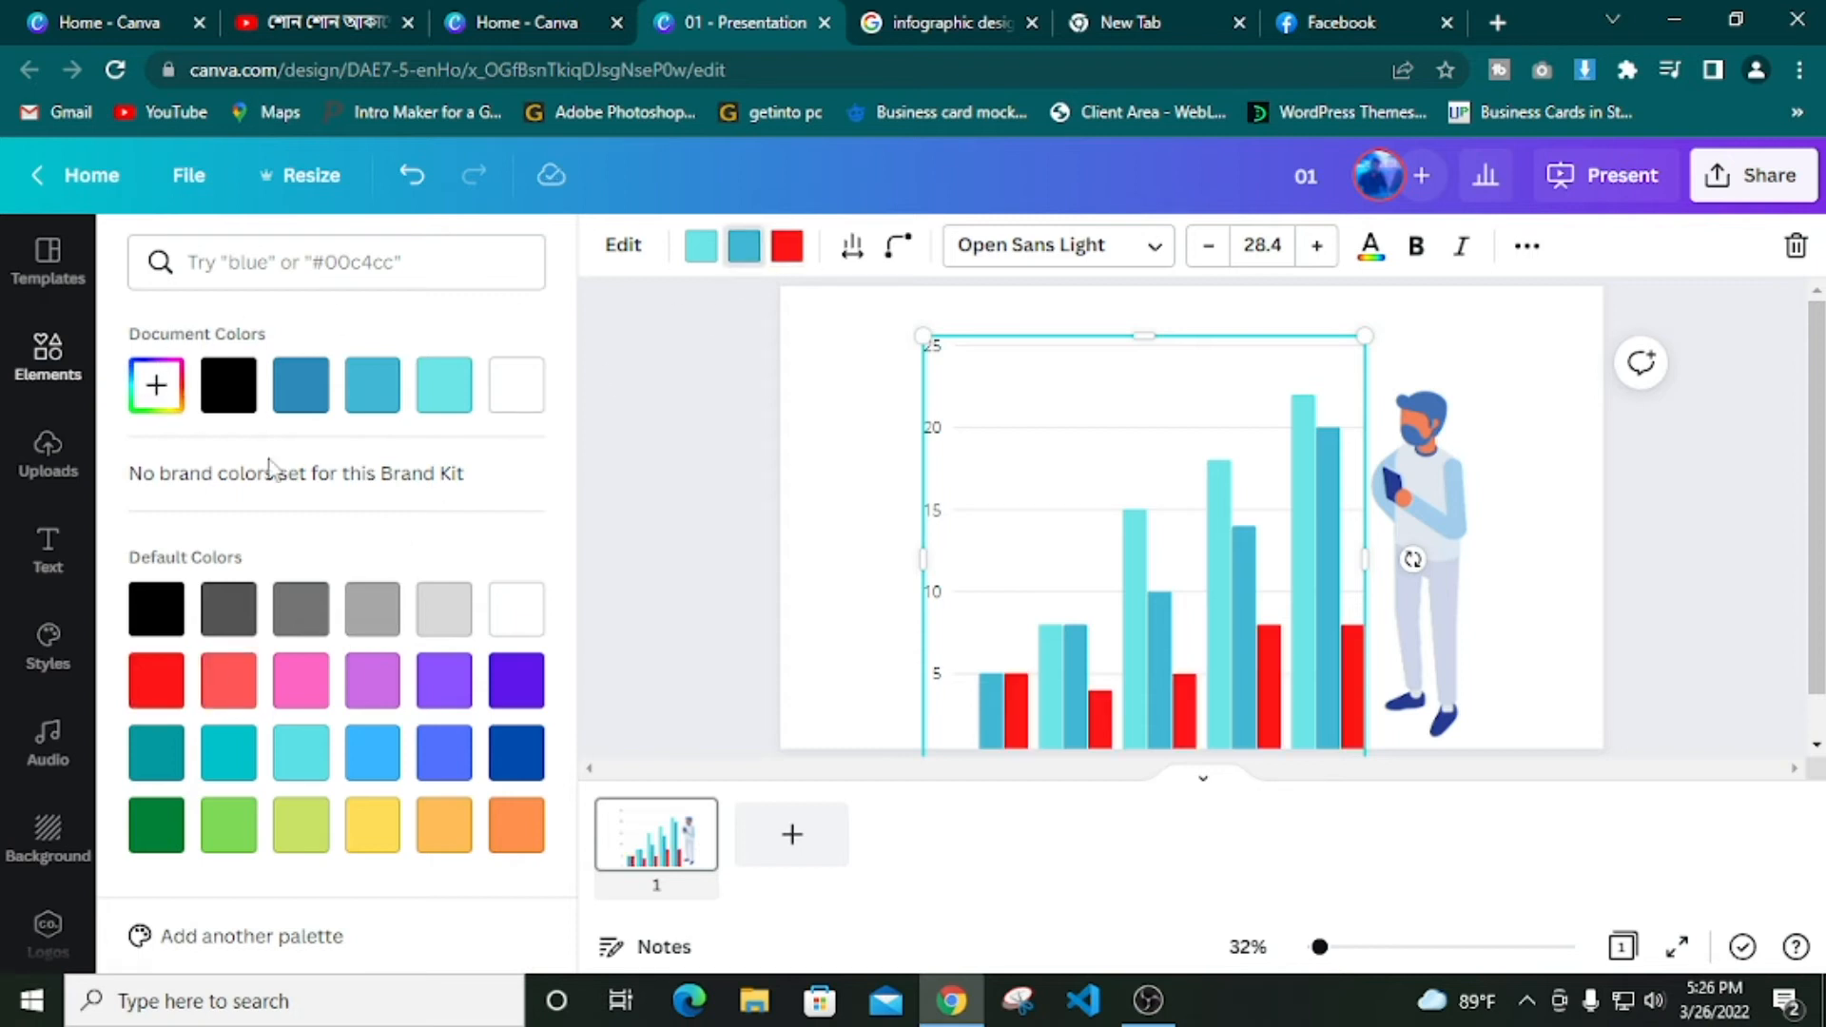
left_click(228, 384)
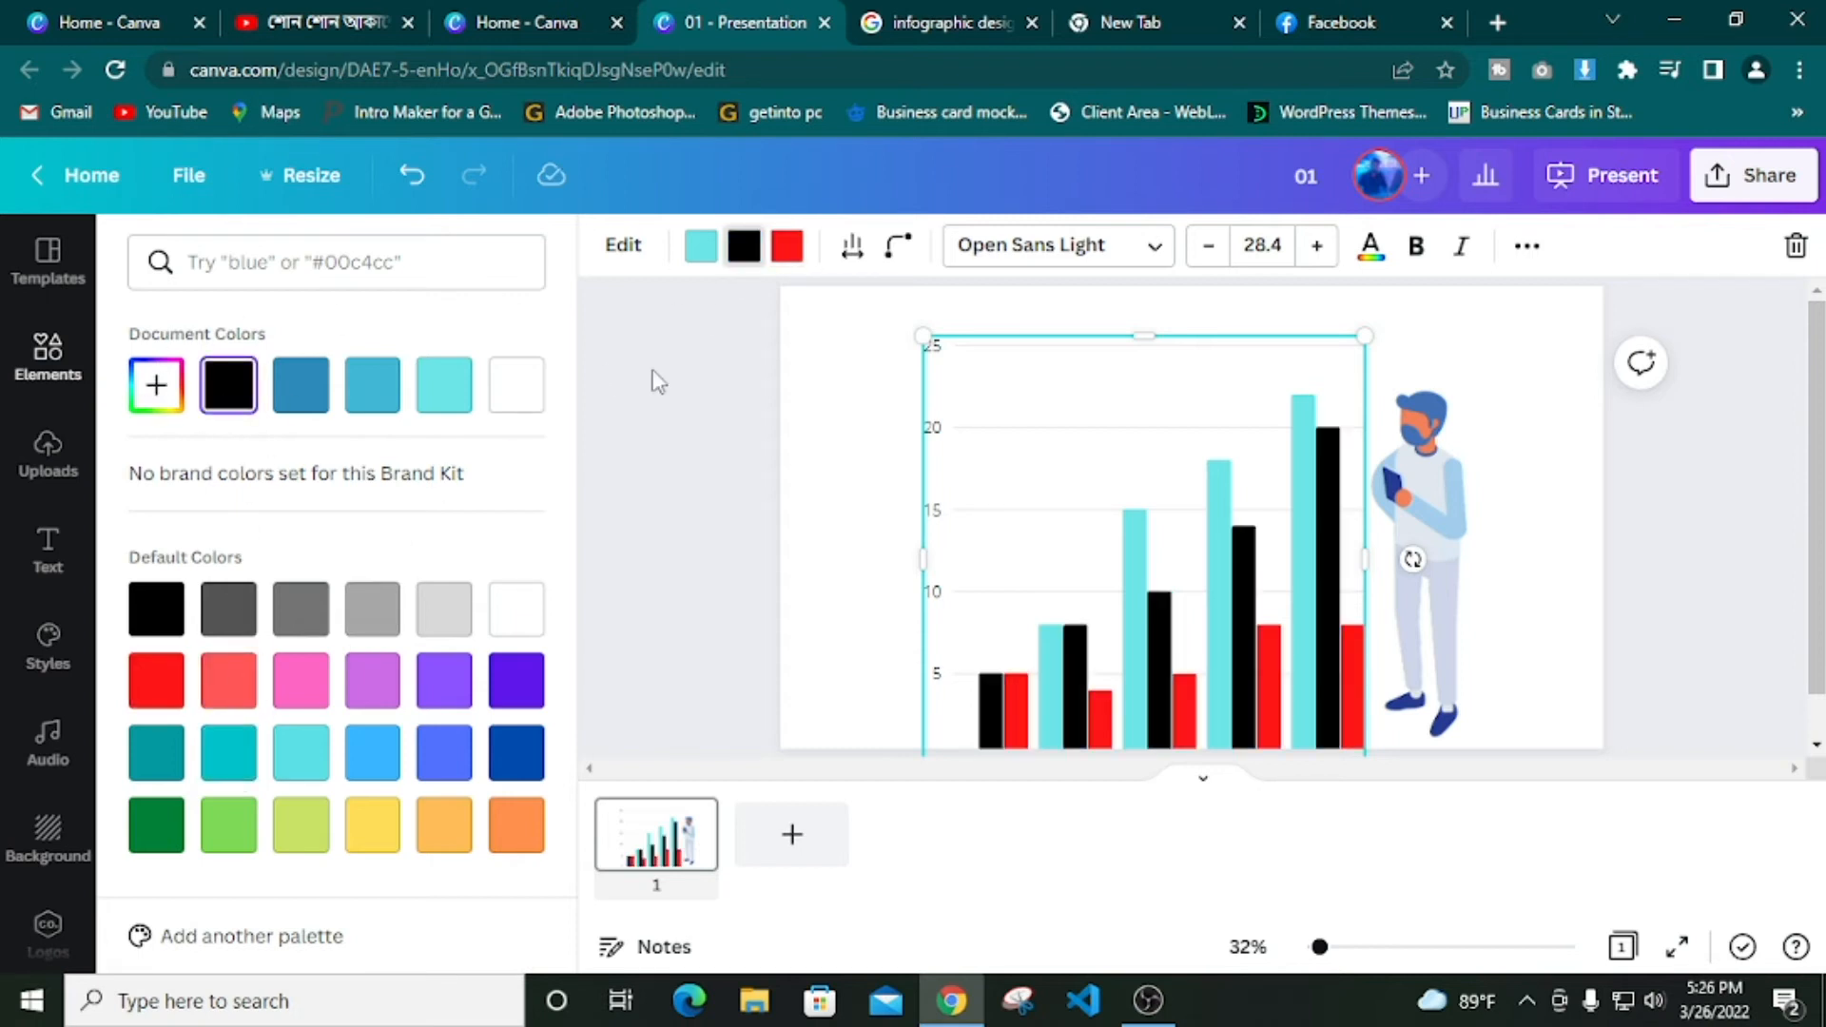
Recolor the bar chart's first series with a custom dark yellow
left_click(701, 245)
left_click(701, 247)
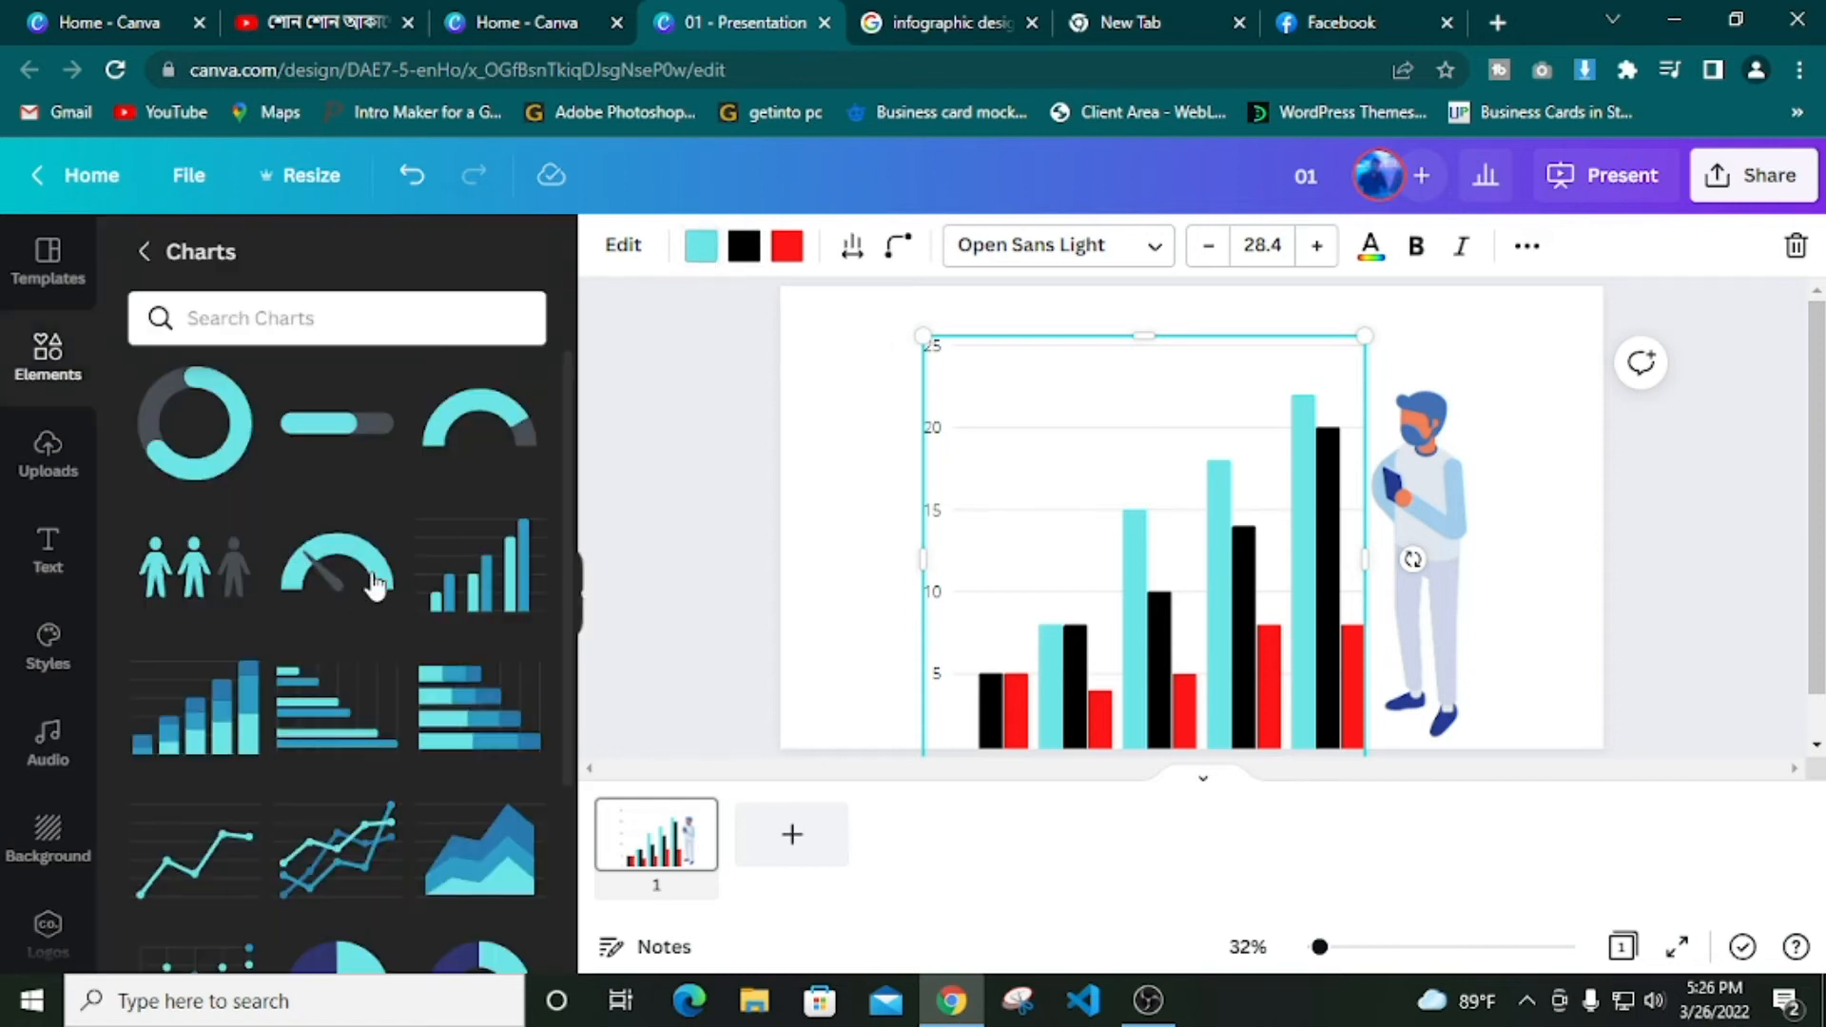
left_click(701, 246)
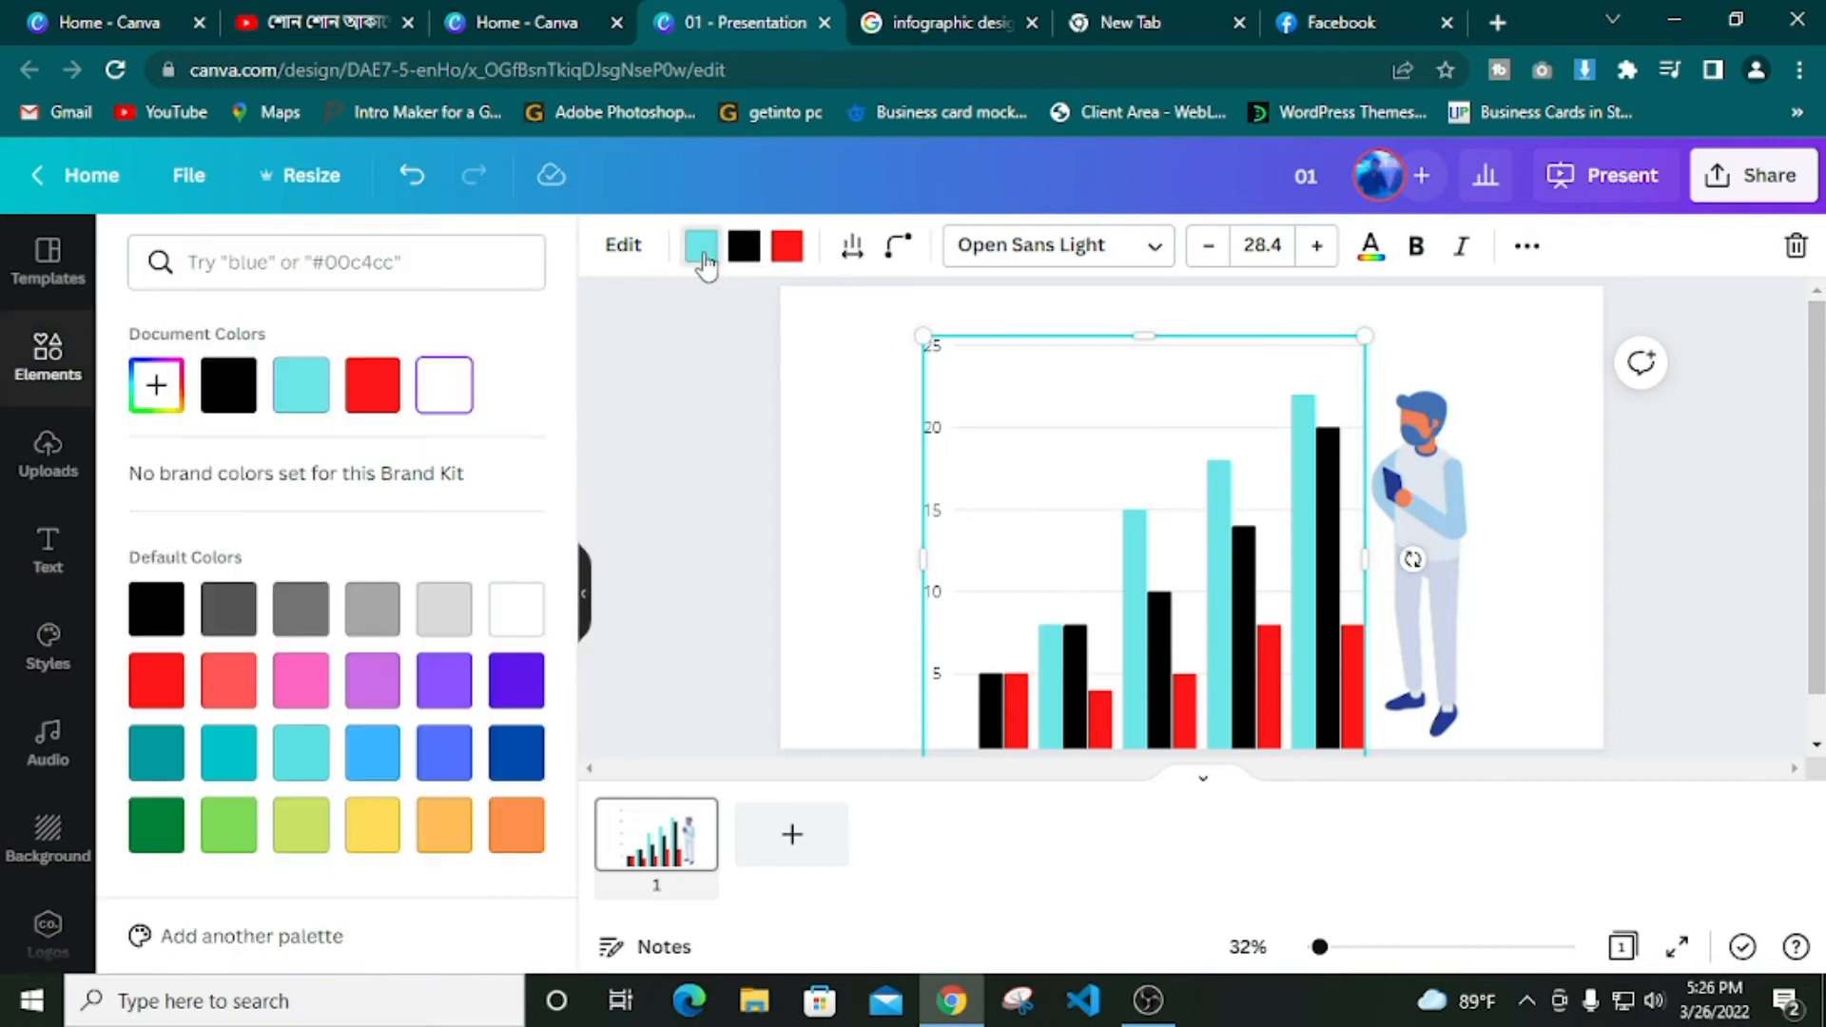
left_click(155, 388)
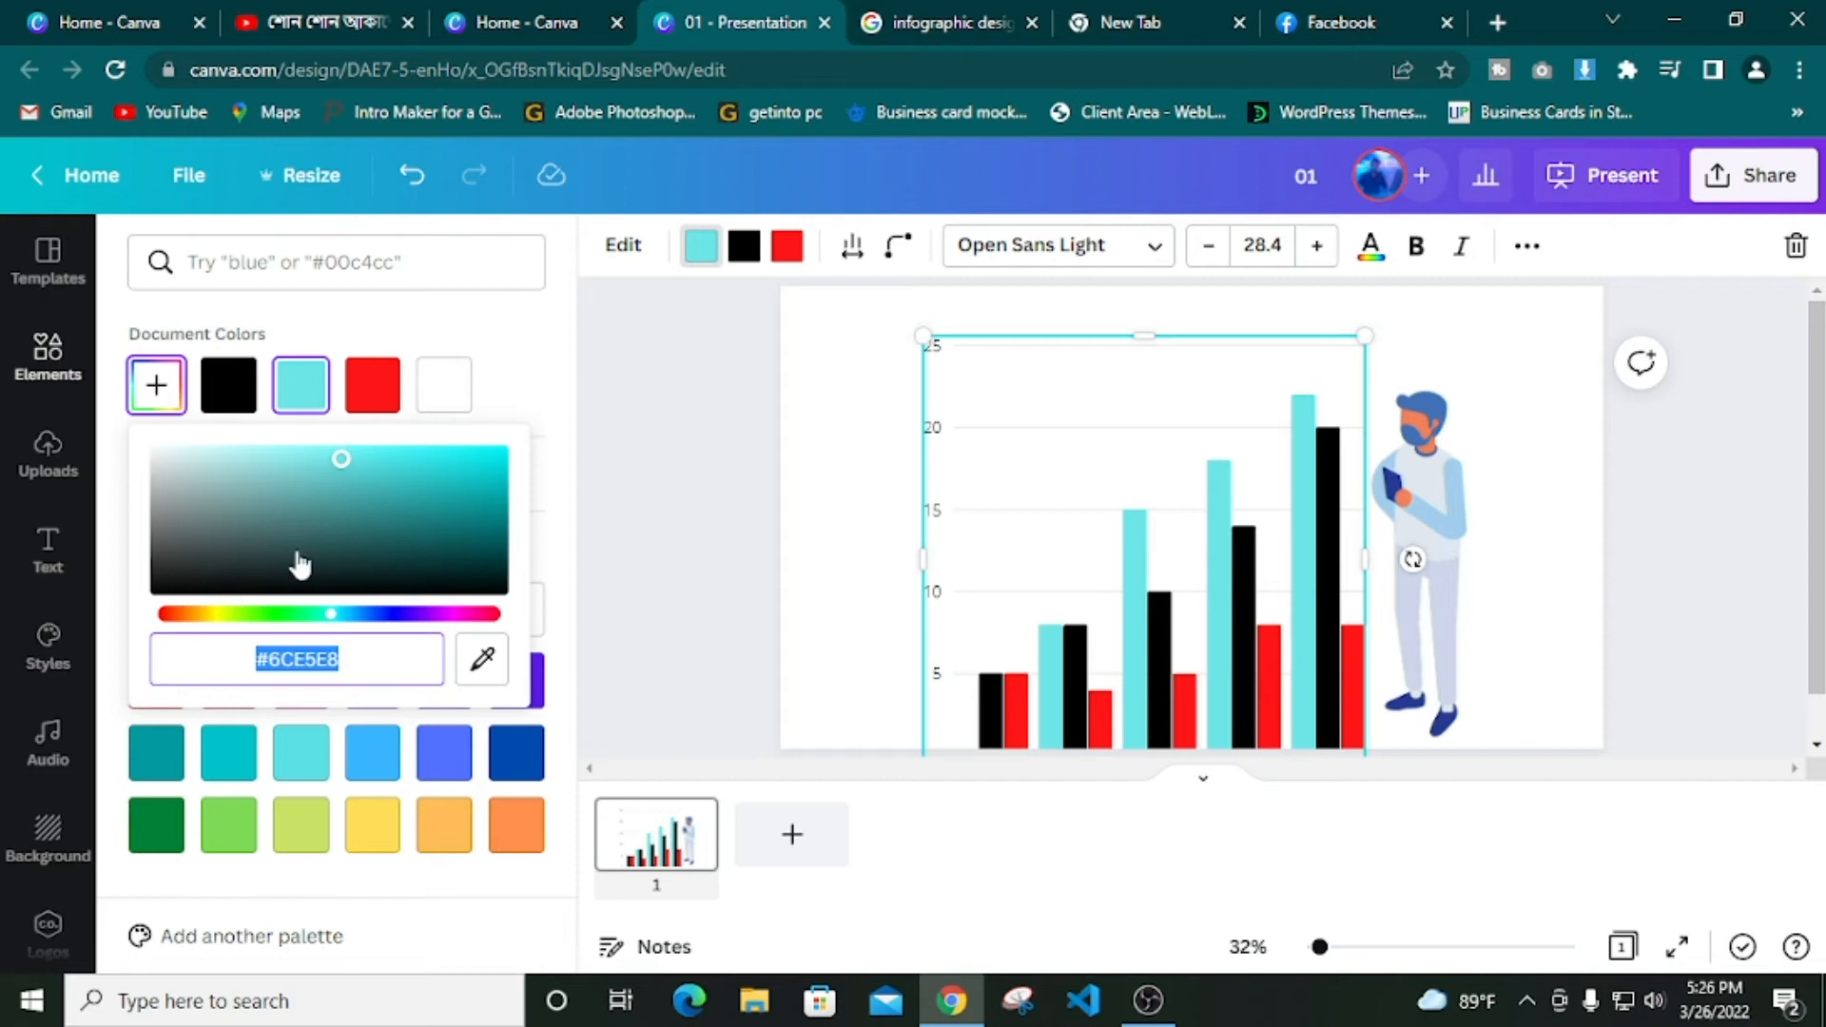
left_click_drag(244, 616, 221, 616)
left_click_drag(356, 502, 519, 476)
Move the bar chart away from the bearded man, shrink it and position it left of center on the slide
left_click_drag(1230, 674, 1122, 640)
left_click(1122, 639)
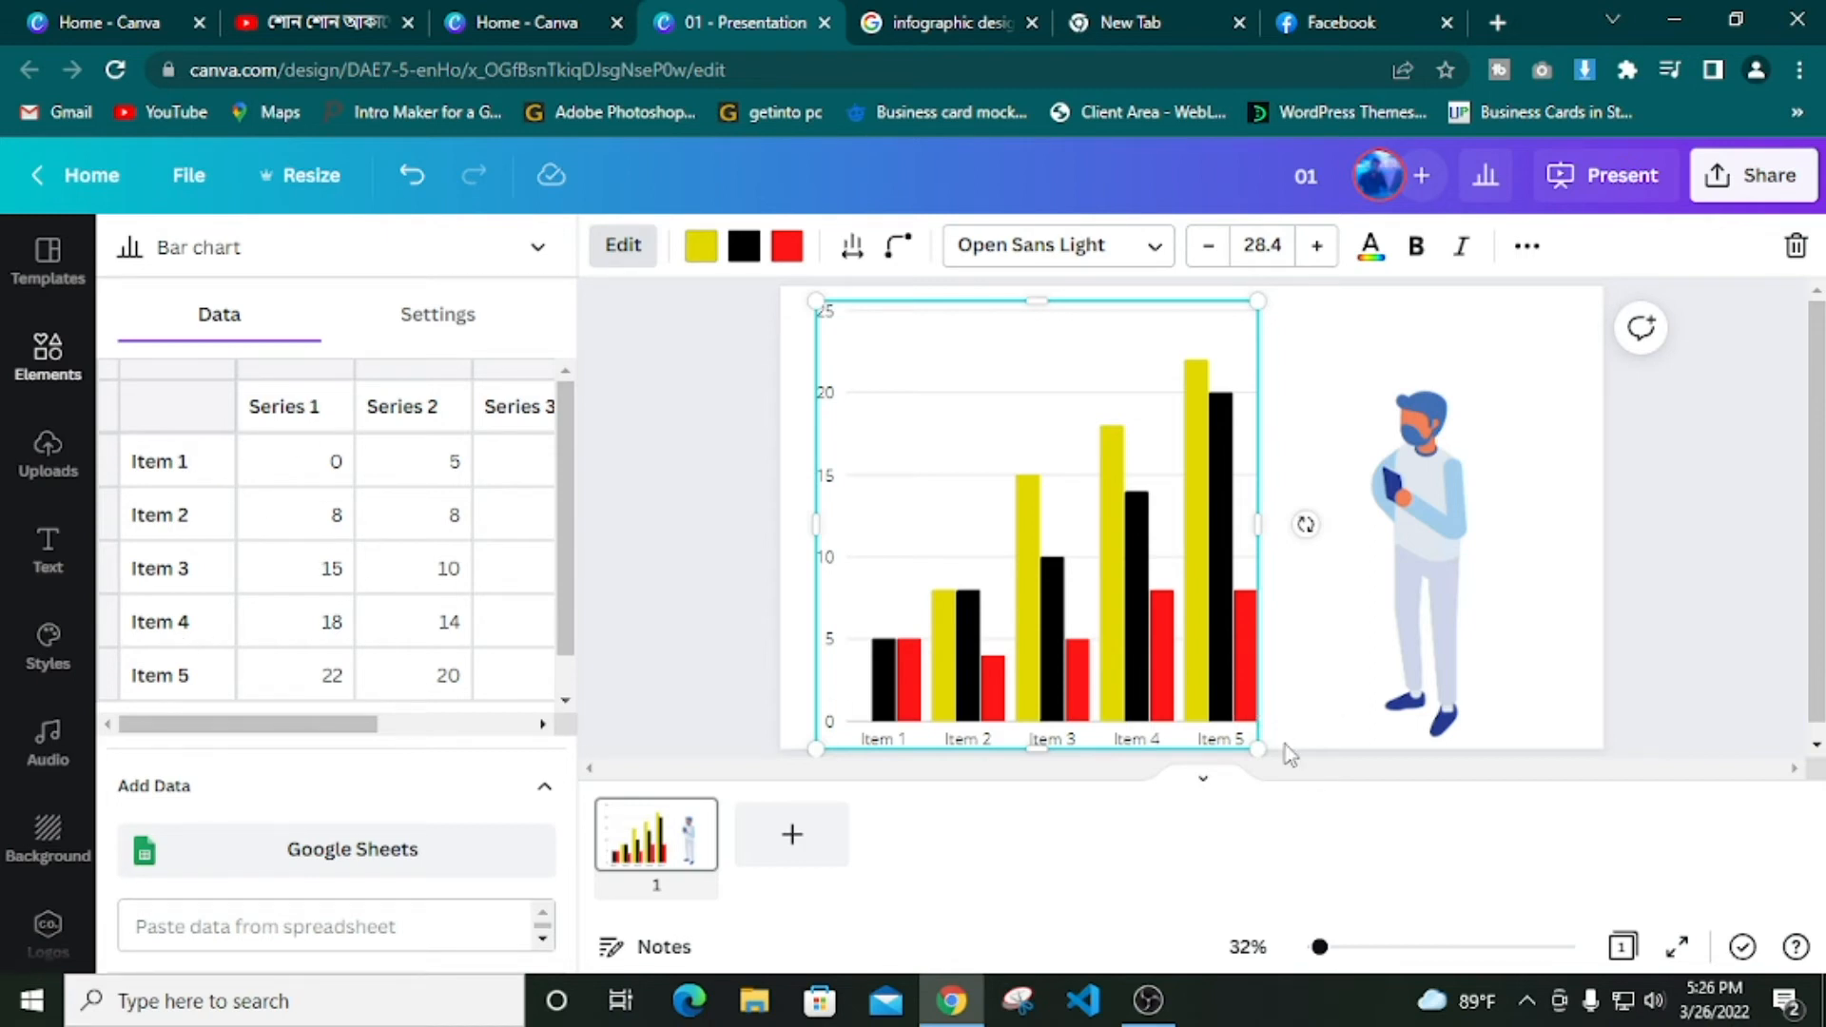
left_click_drag(1262, 748, 1170, 681)
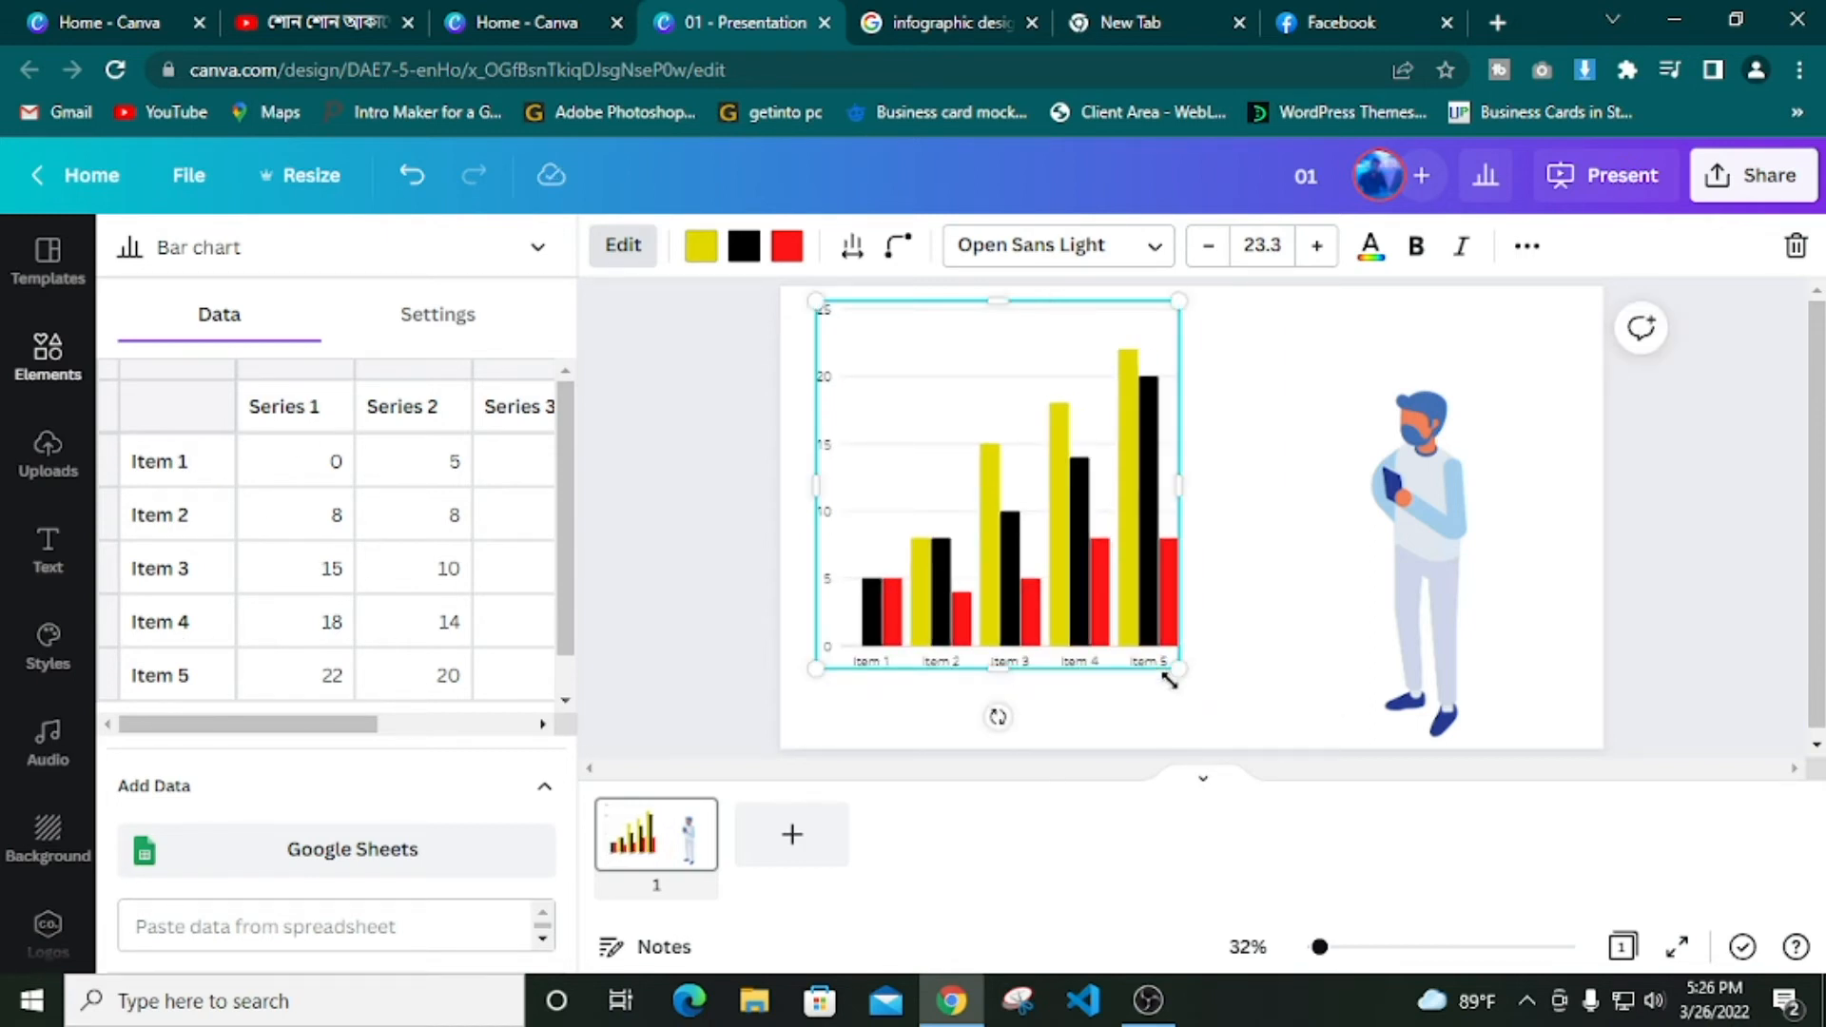
left_click_drag(1101, 555, 1219, 596)
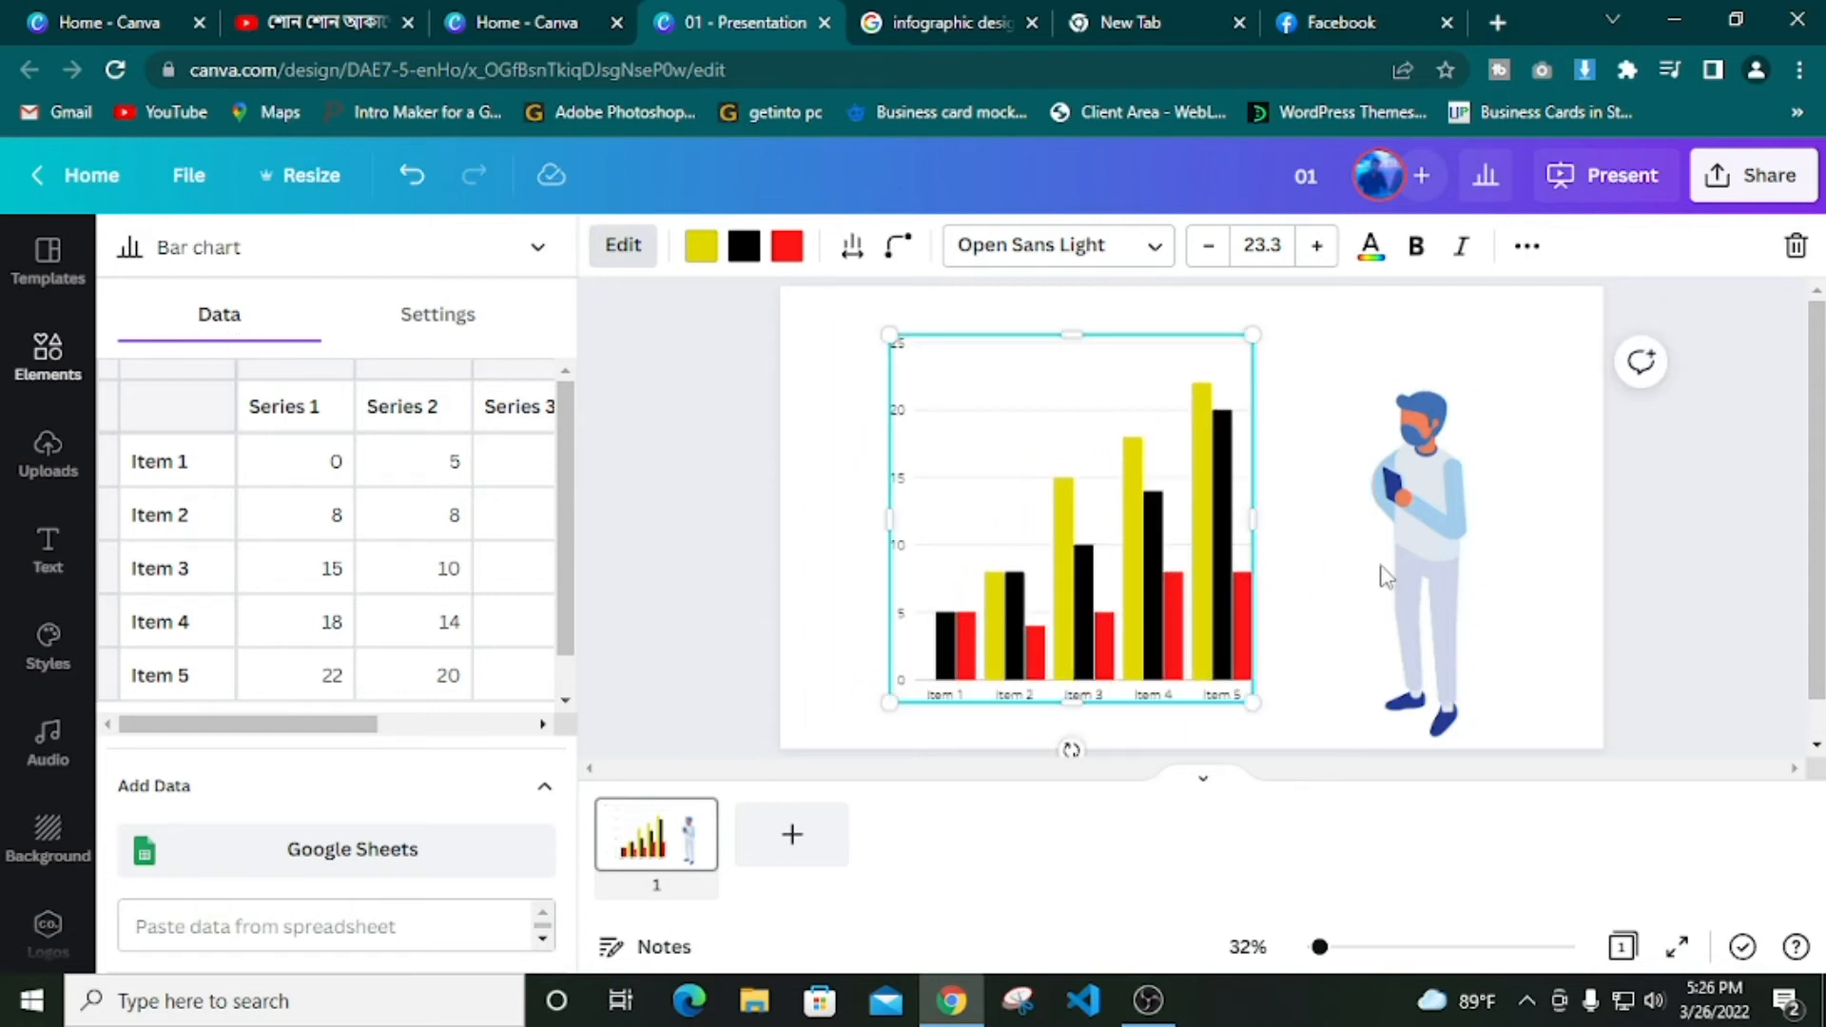
Delete the bearded man and the bar chart to leave the slide blank
left_click(1466, 569)
left_click(1416, 583)
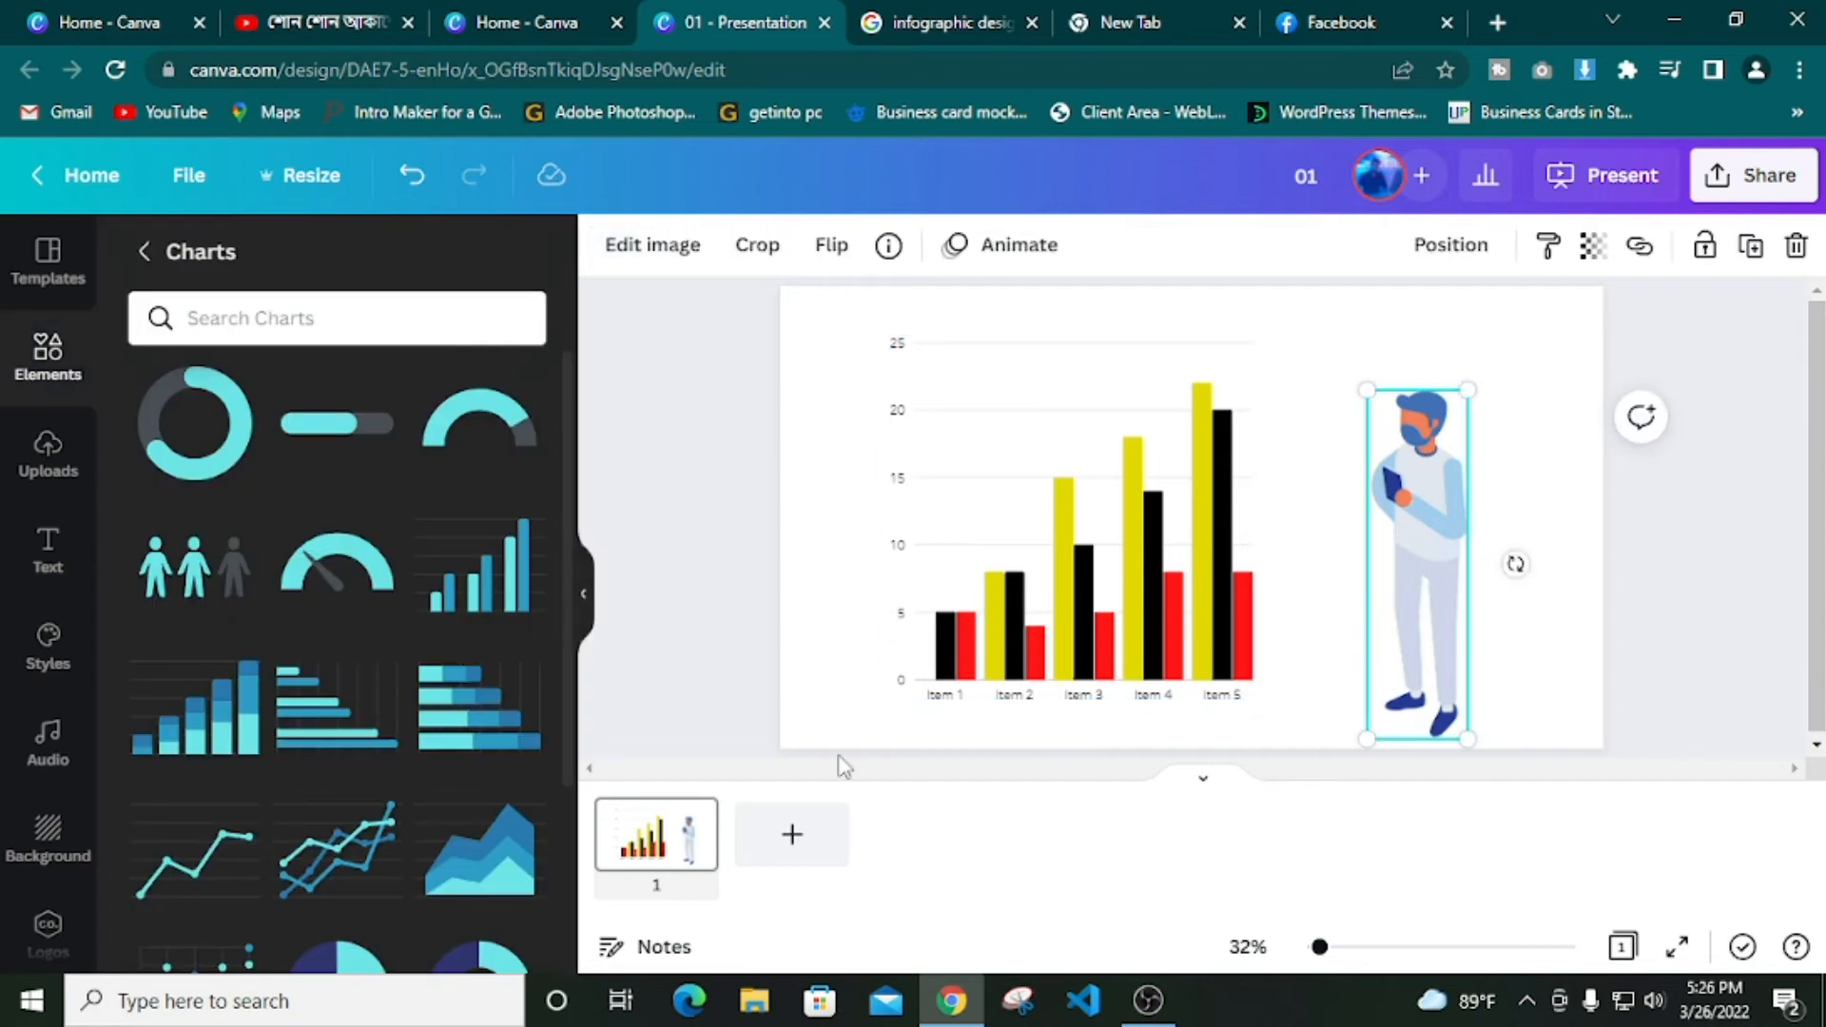
left_click(45, 357)
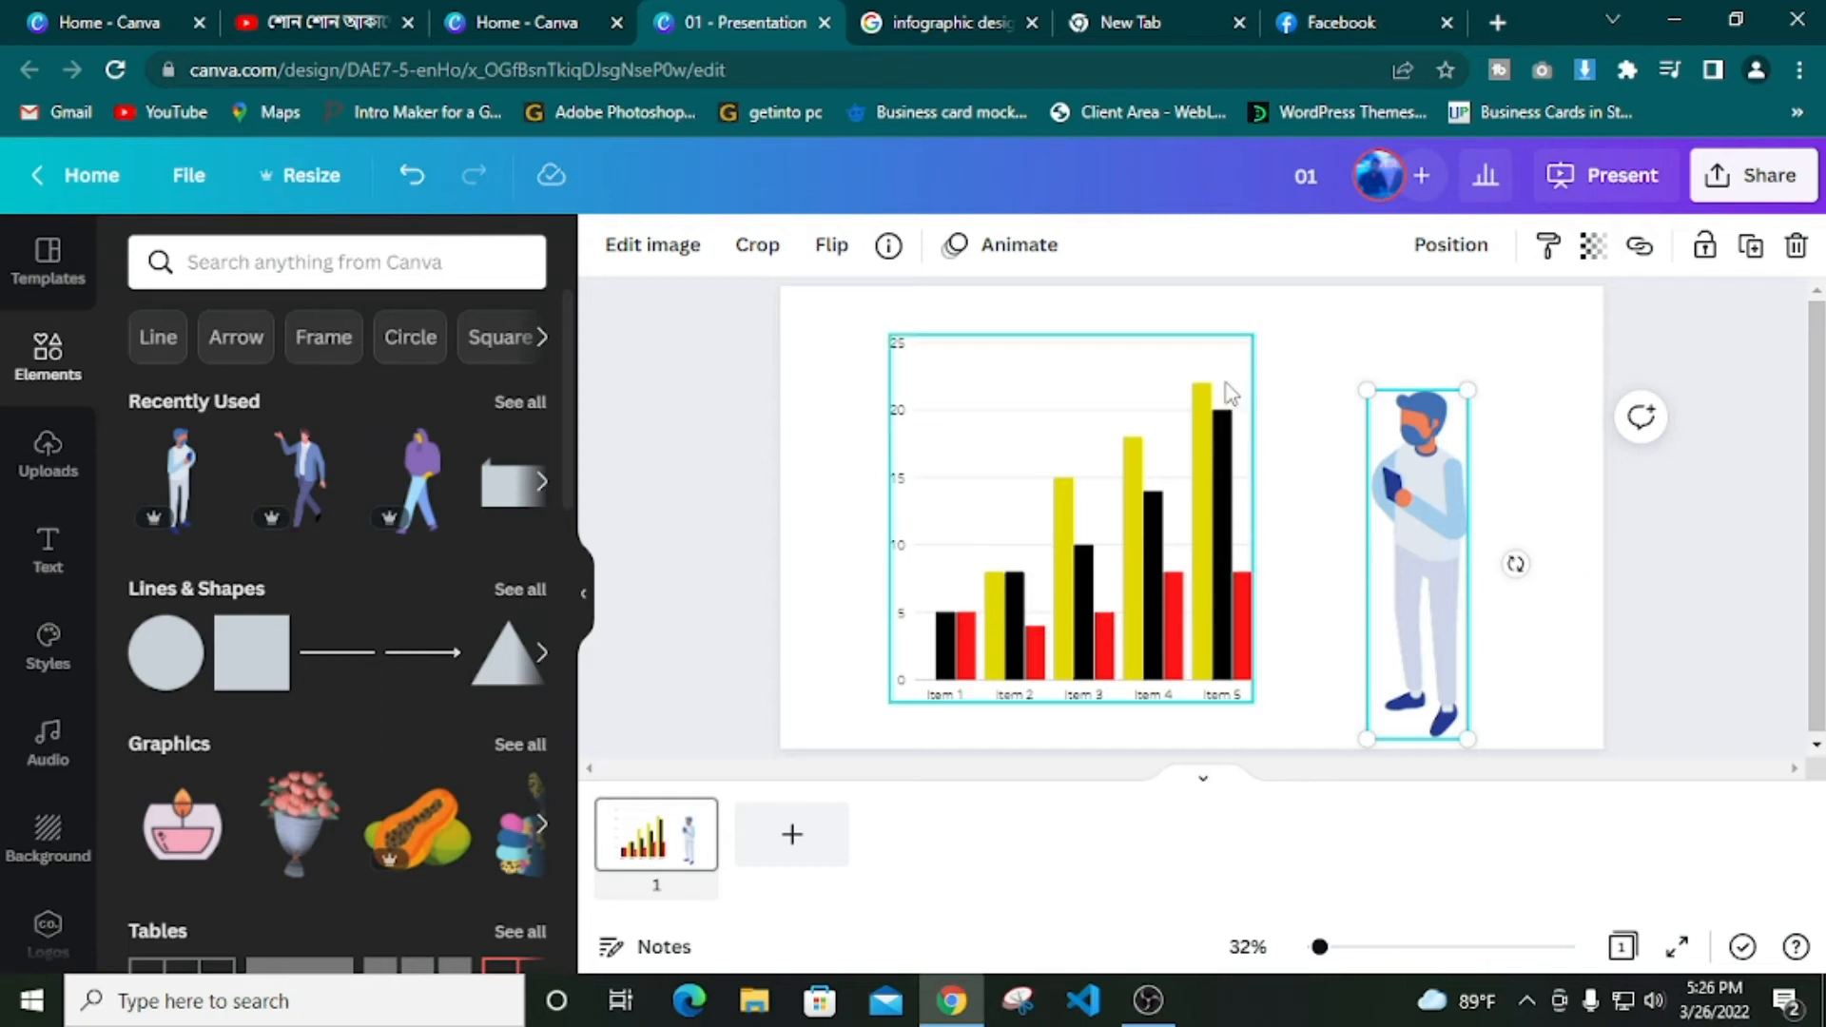
key("Delete")
left_click(1161, 409)
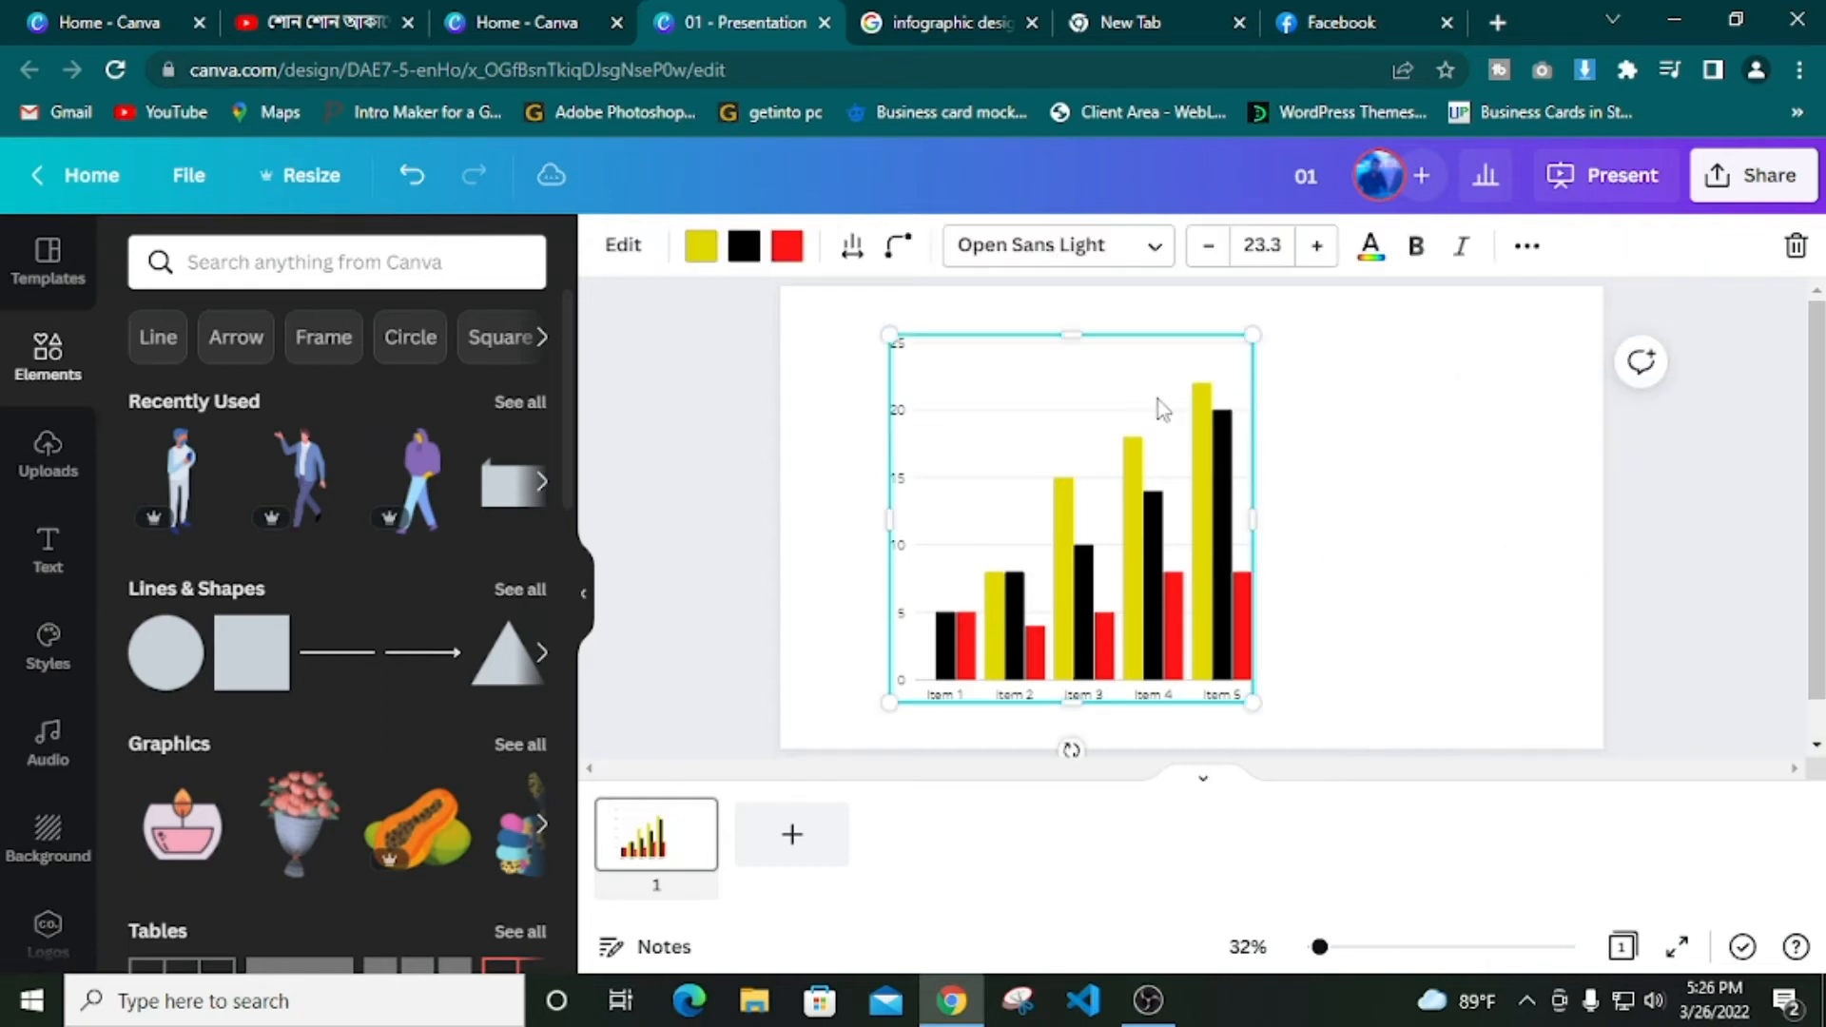
key("Delete")
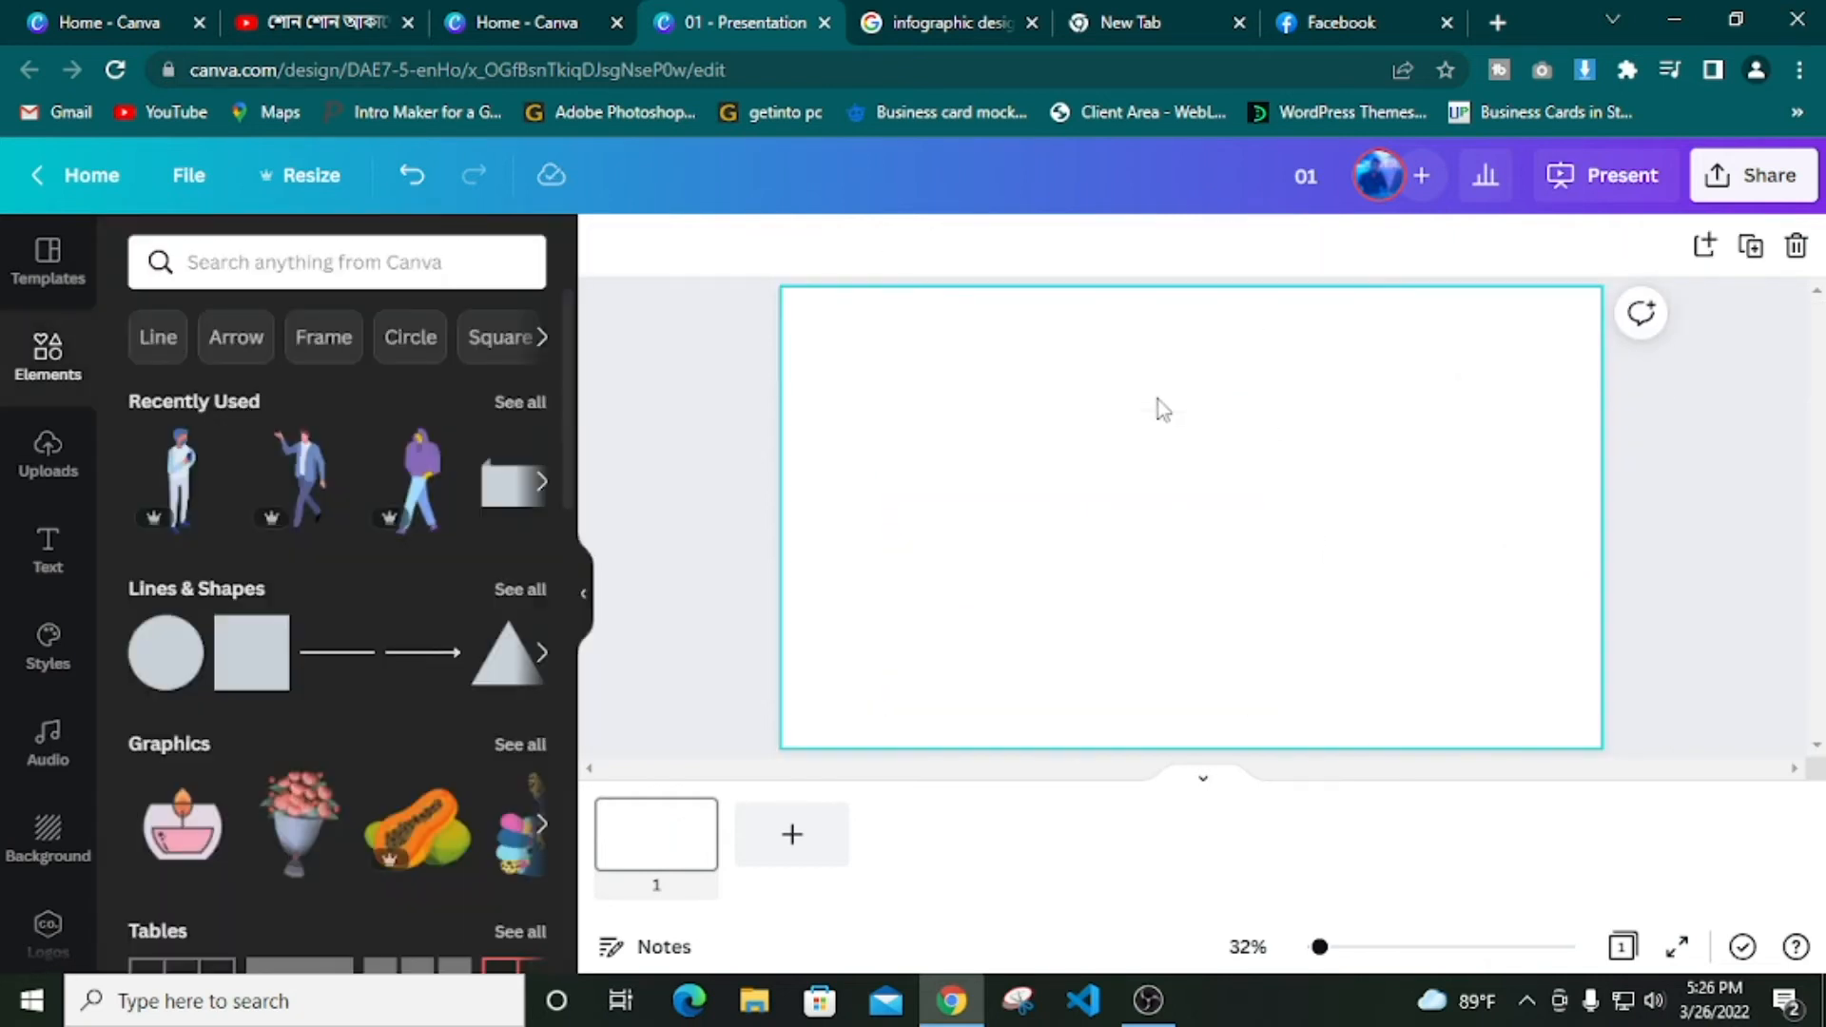
Switch to the Google image results for infographic design and examine the reference layouts with a circle hub and colored option banners
left_click(999, 26)
scroll(455, 404, "down", 2)
left_click(454, 404)
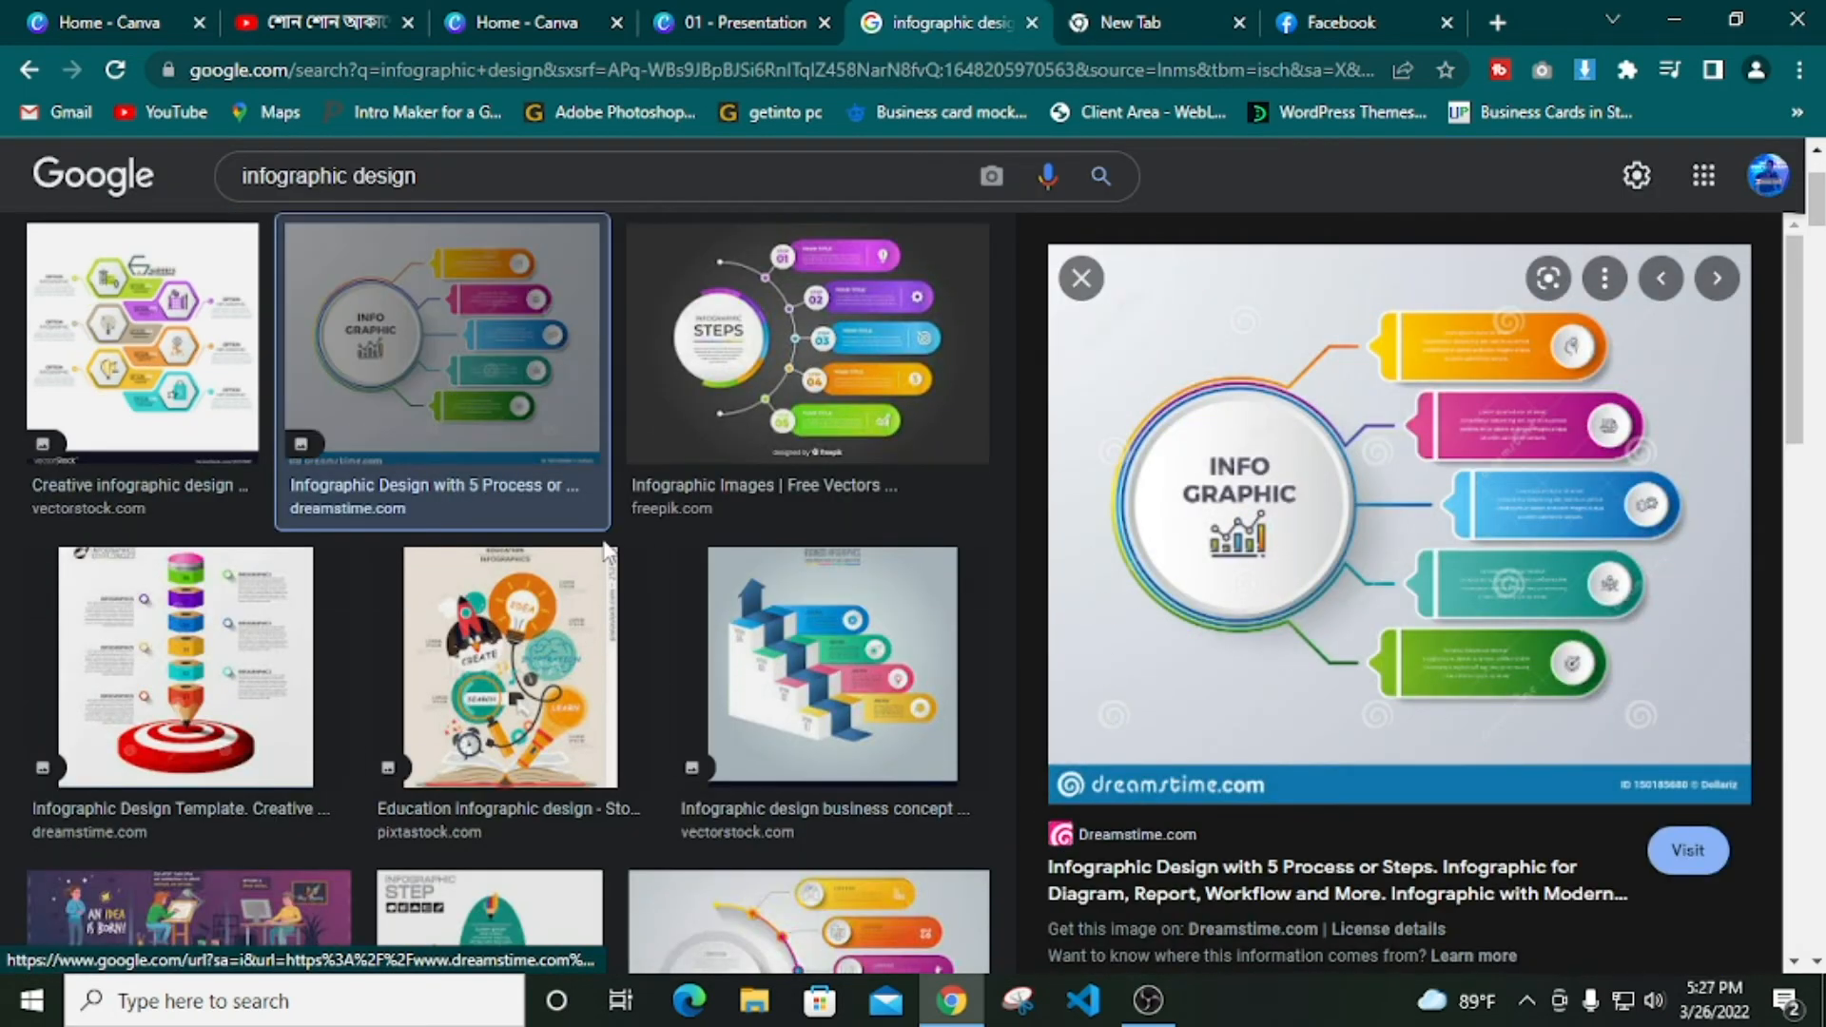
scroll(832, 671, "down", 4)
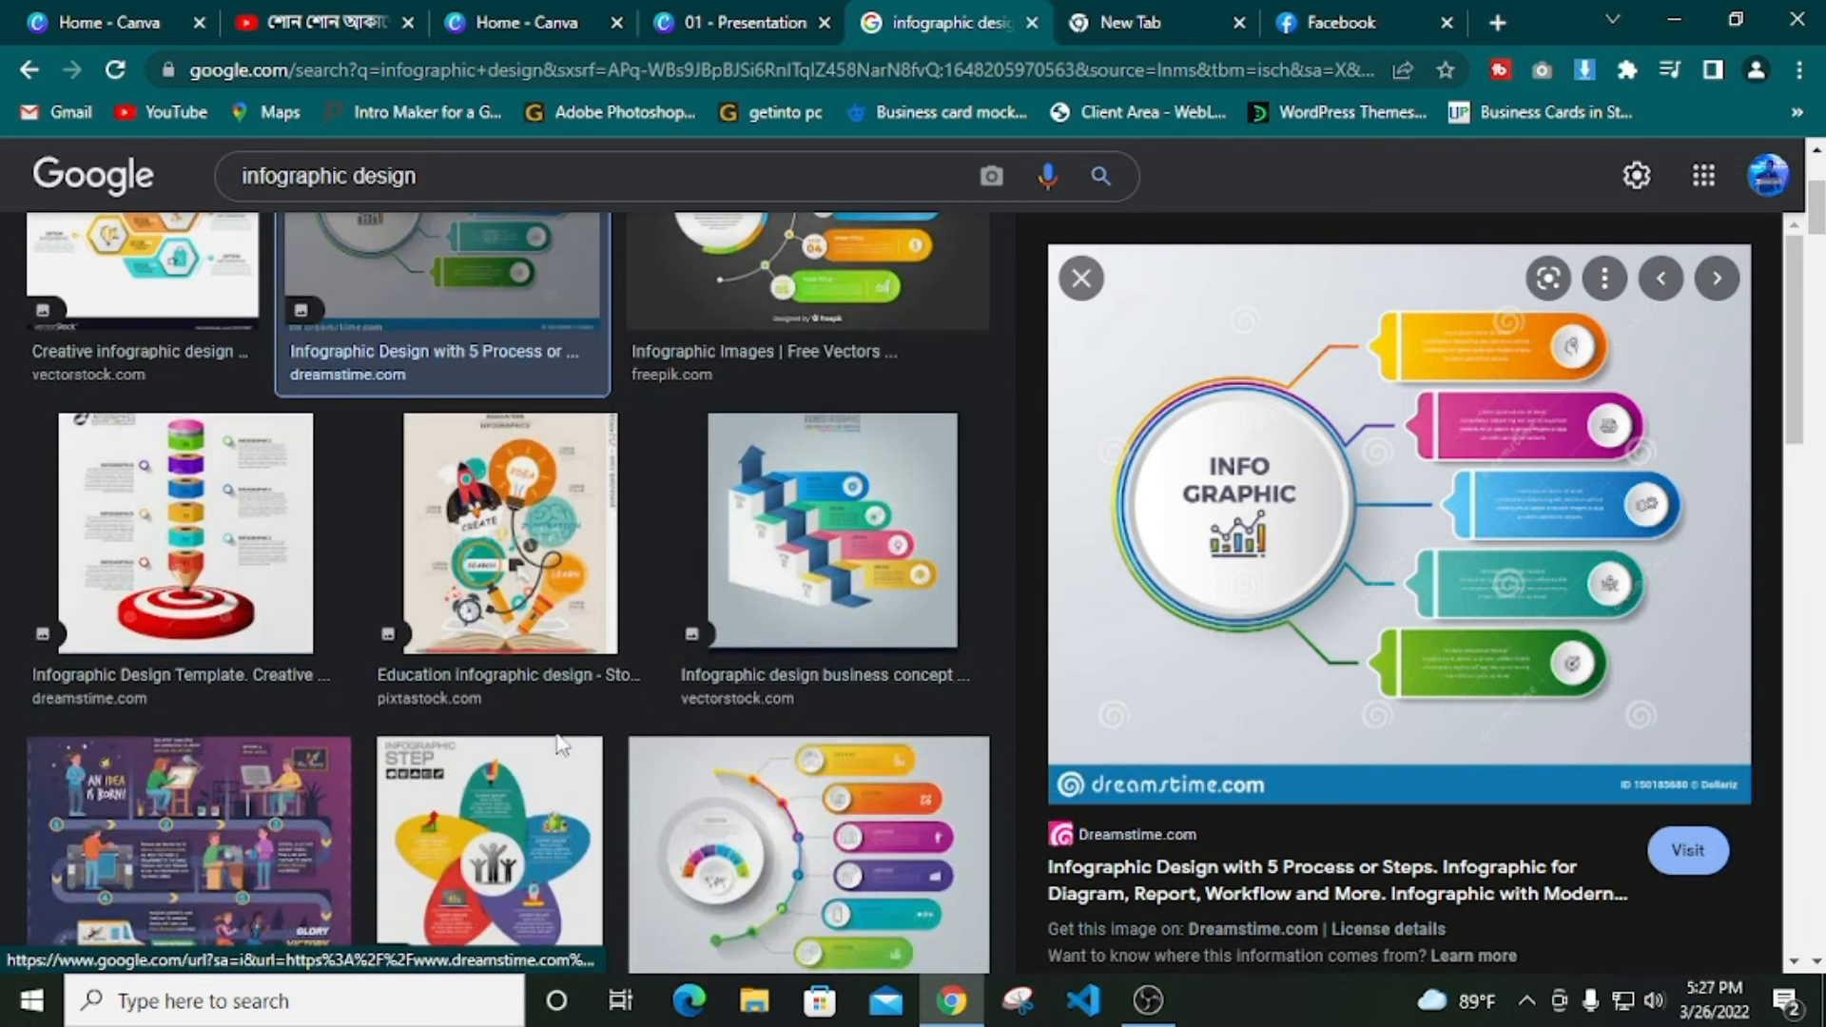
left_click(853, 571)
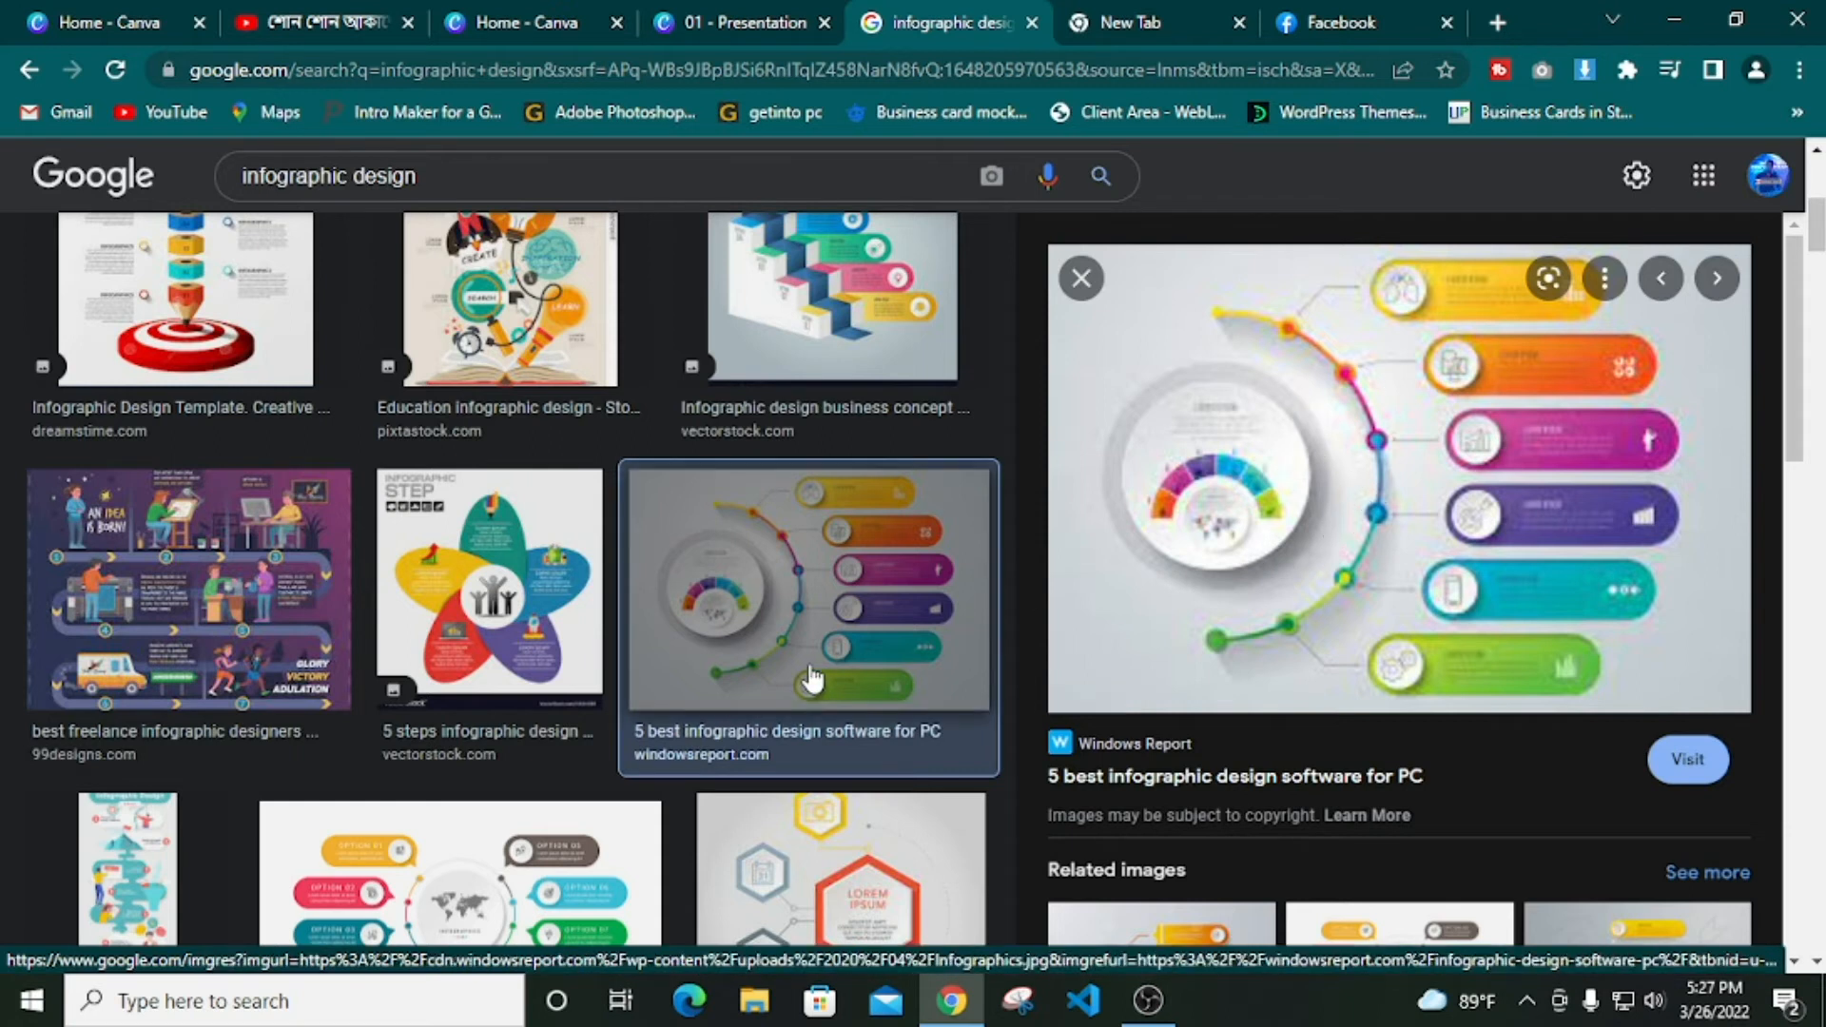
scroll(1409, 573, "down", 3)
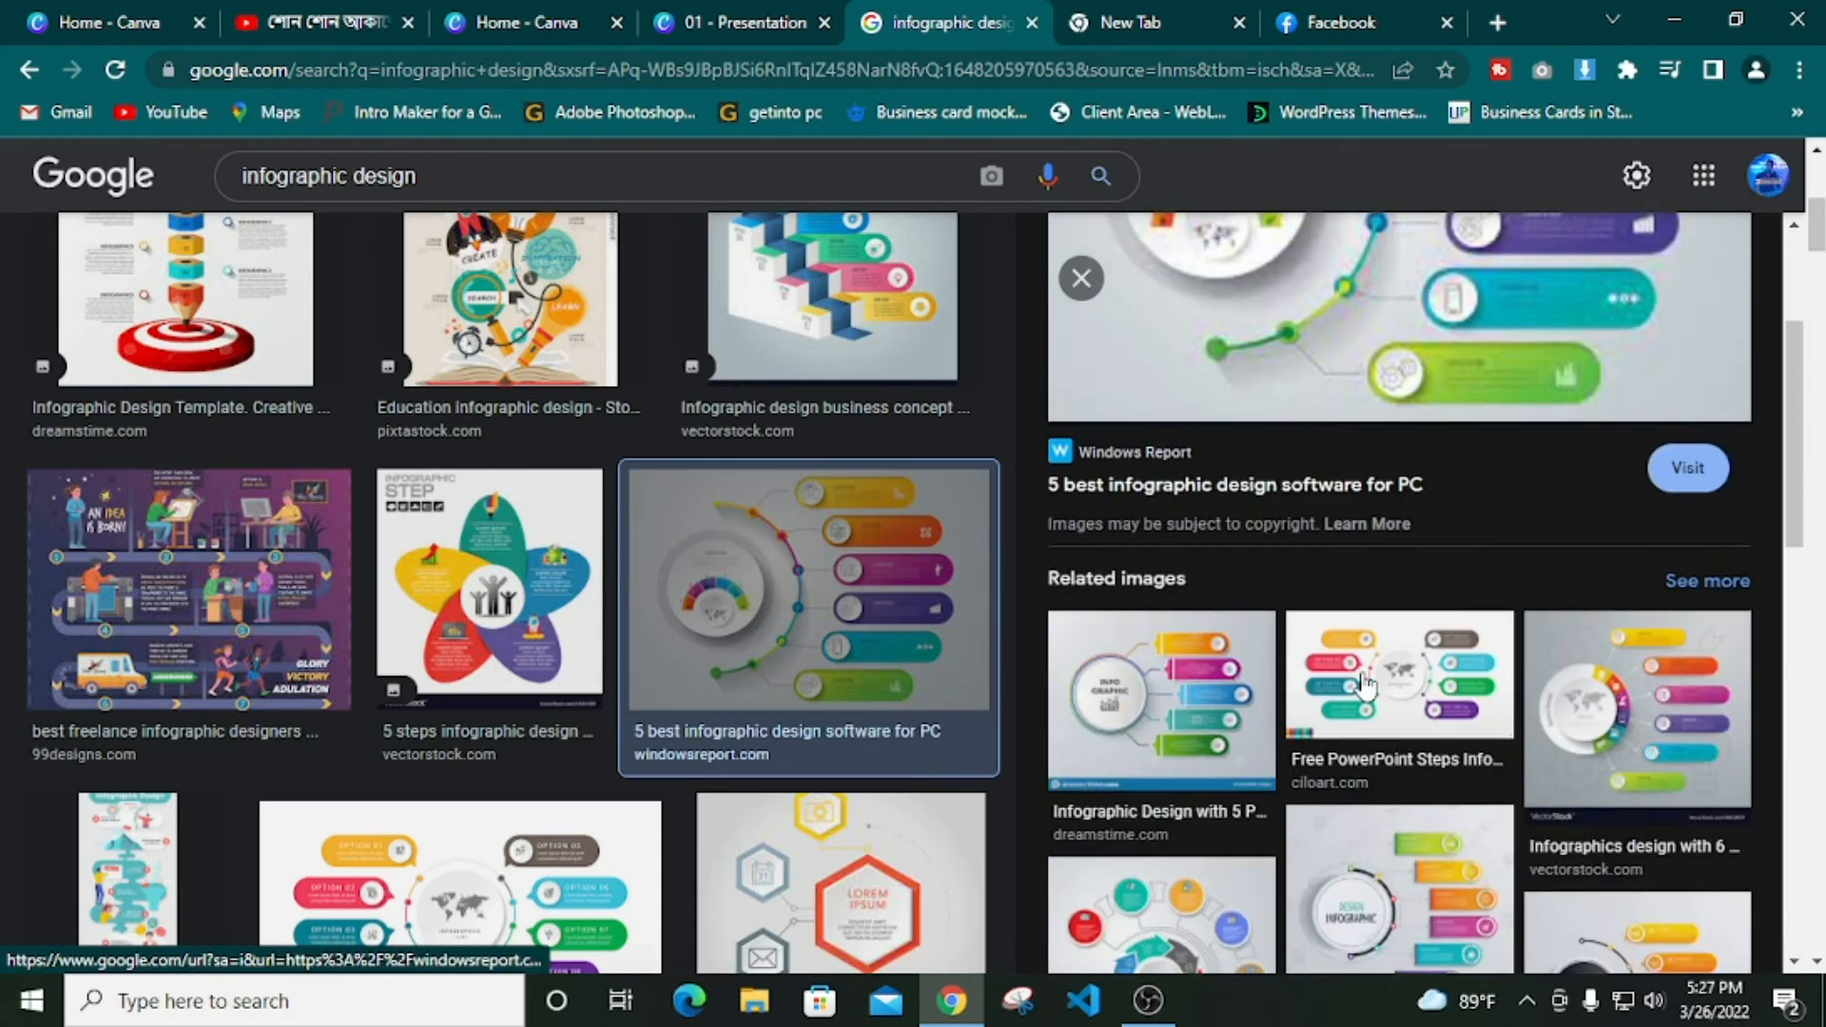
scroll(1366, 687, "up", 3)
scroll(1366, 687, "down", 5)
scroll(1375, 681, "up", 4)
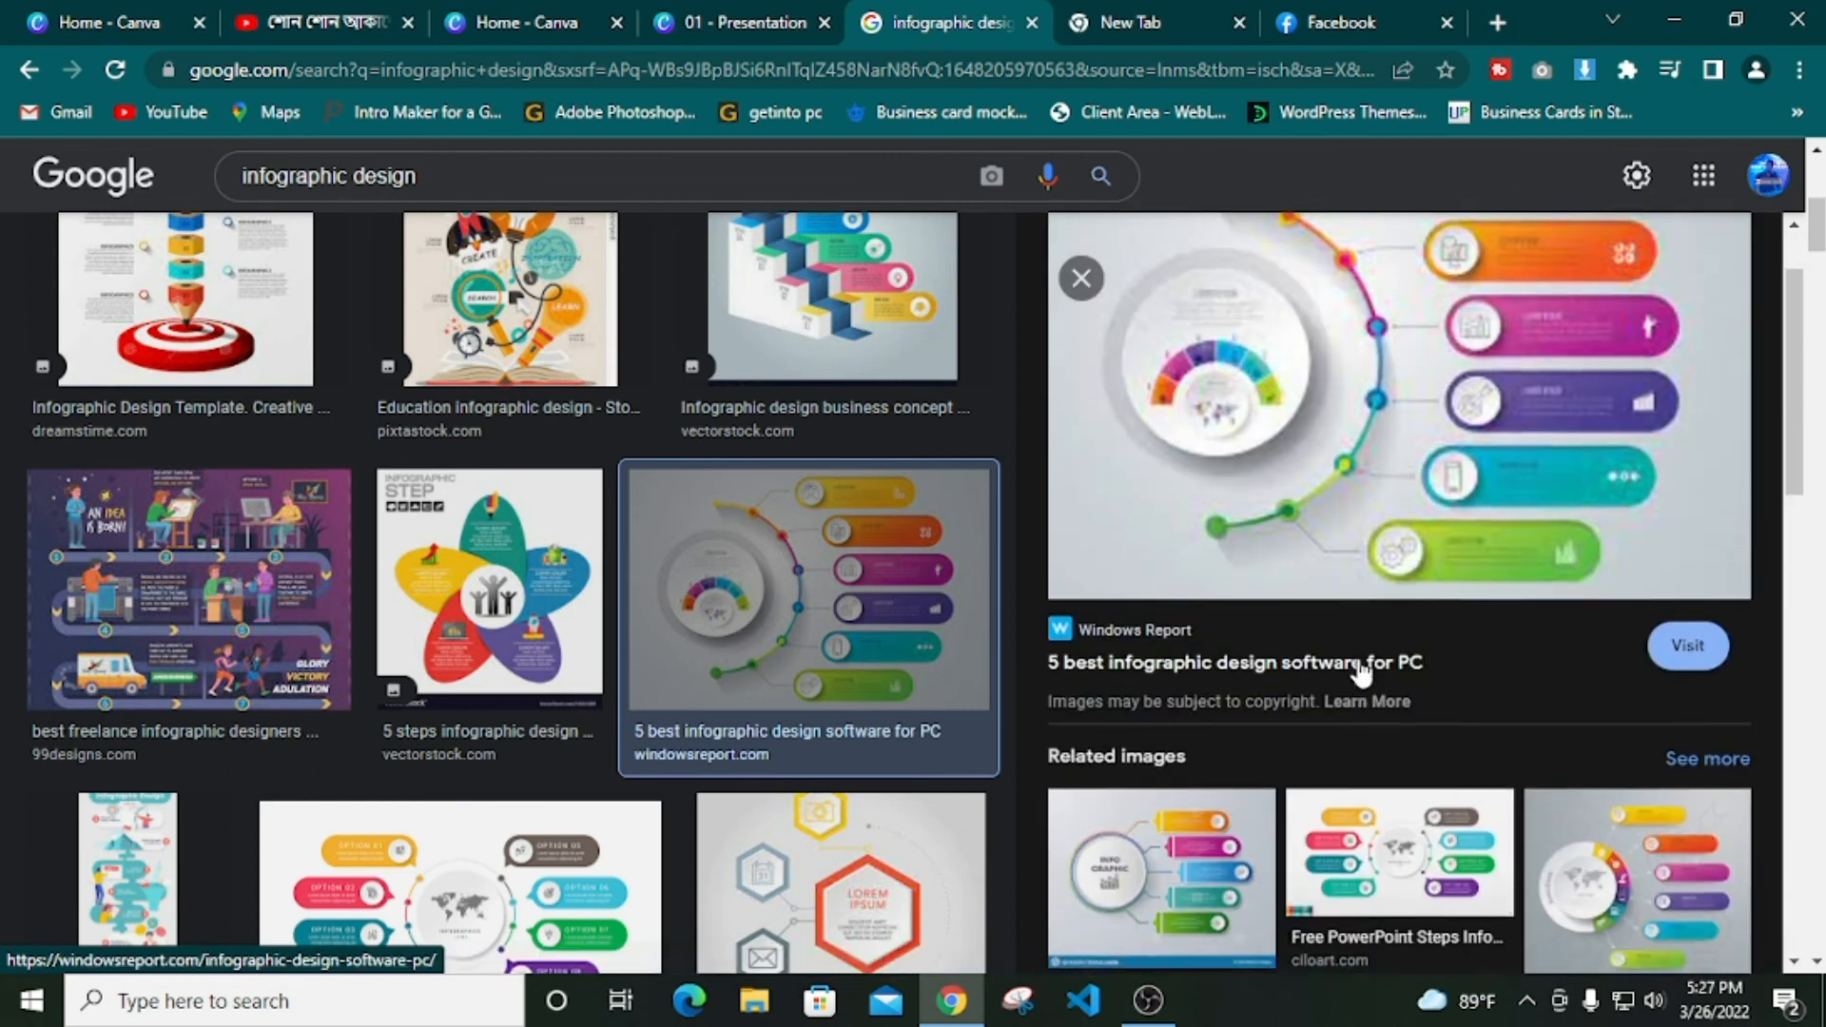
scroll(1281, 380, "up", 2)
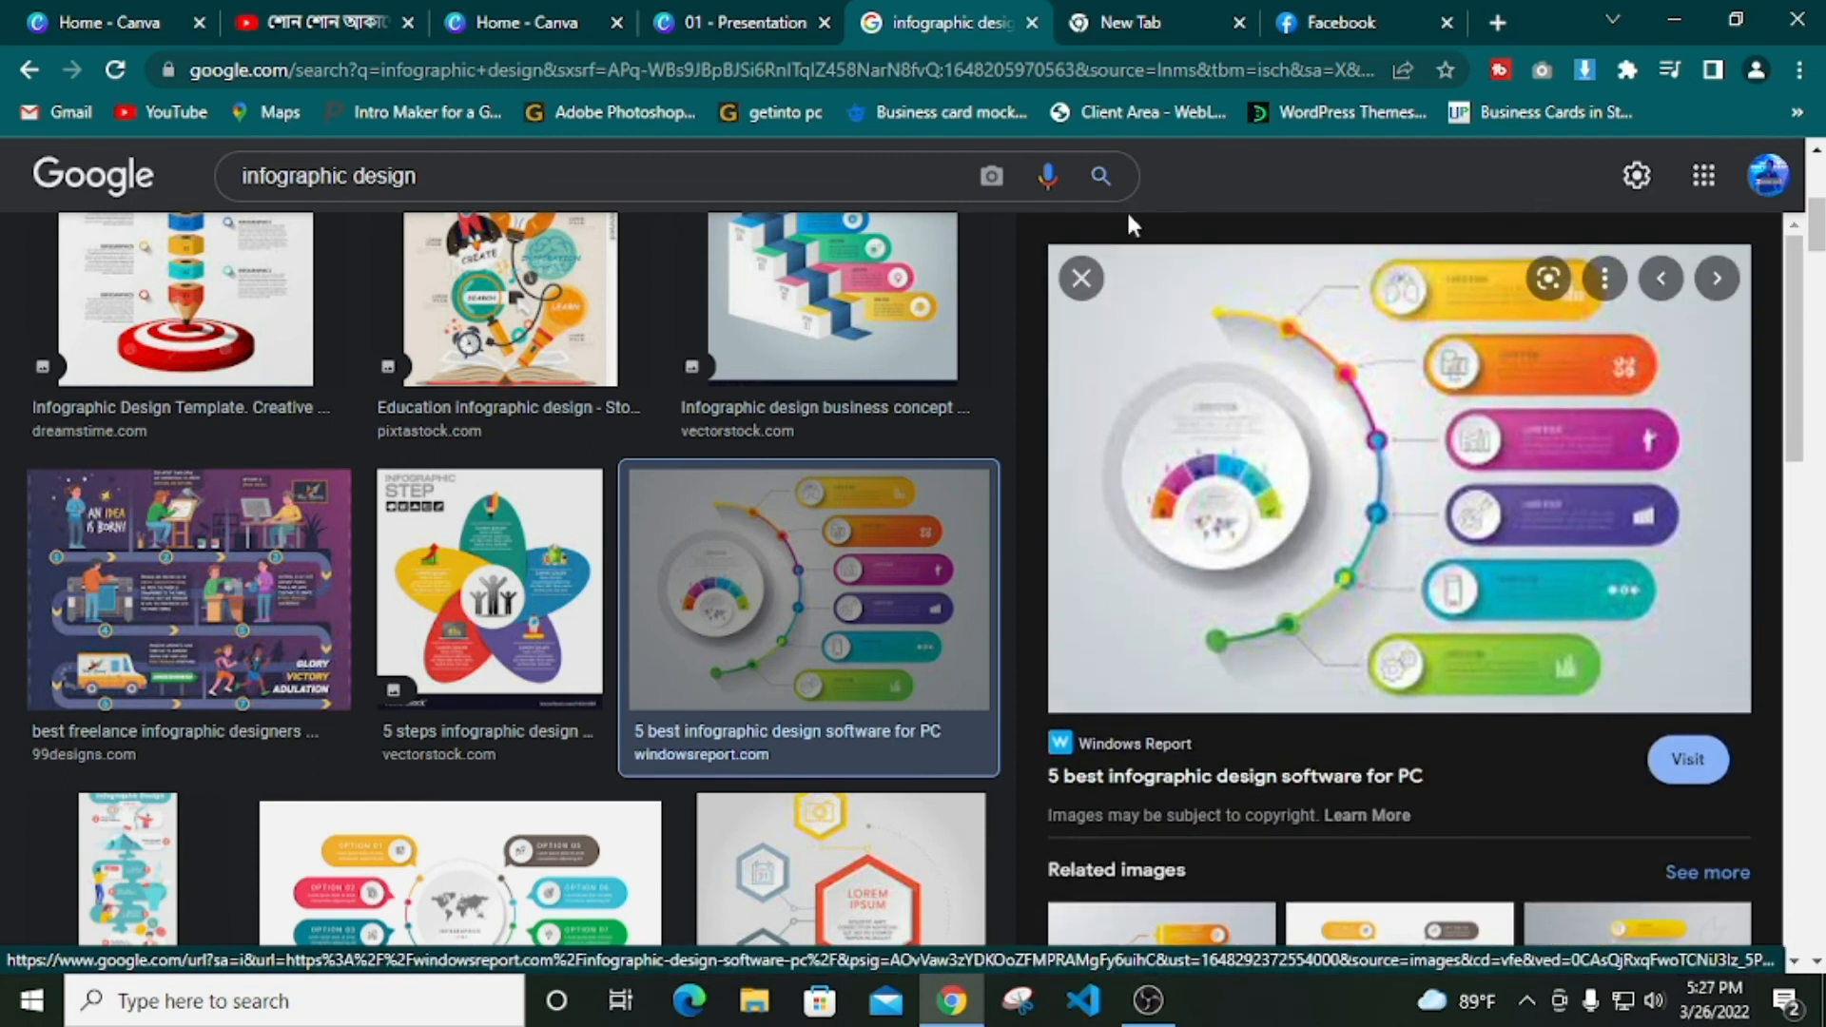
Switch back to the Canva presentation and add a circle to the blank slide
left_click(713, 23)
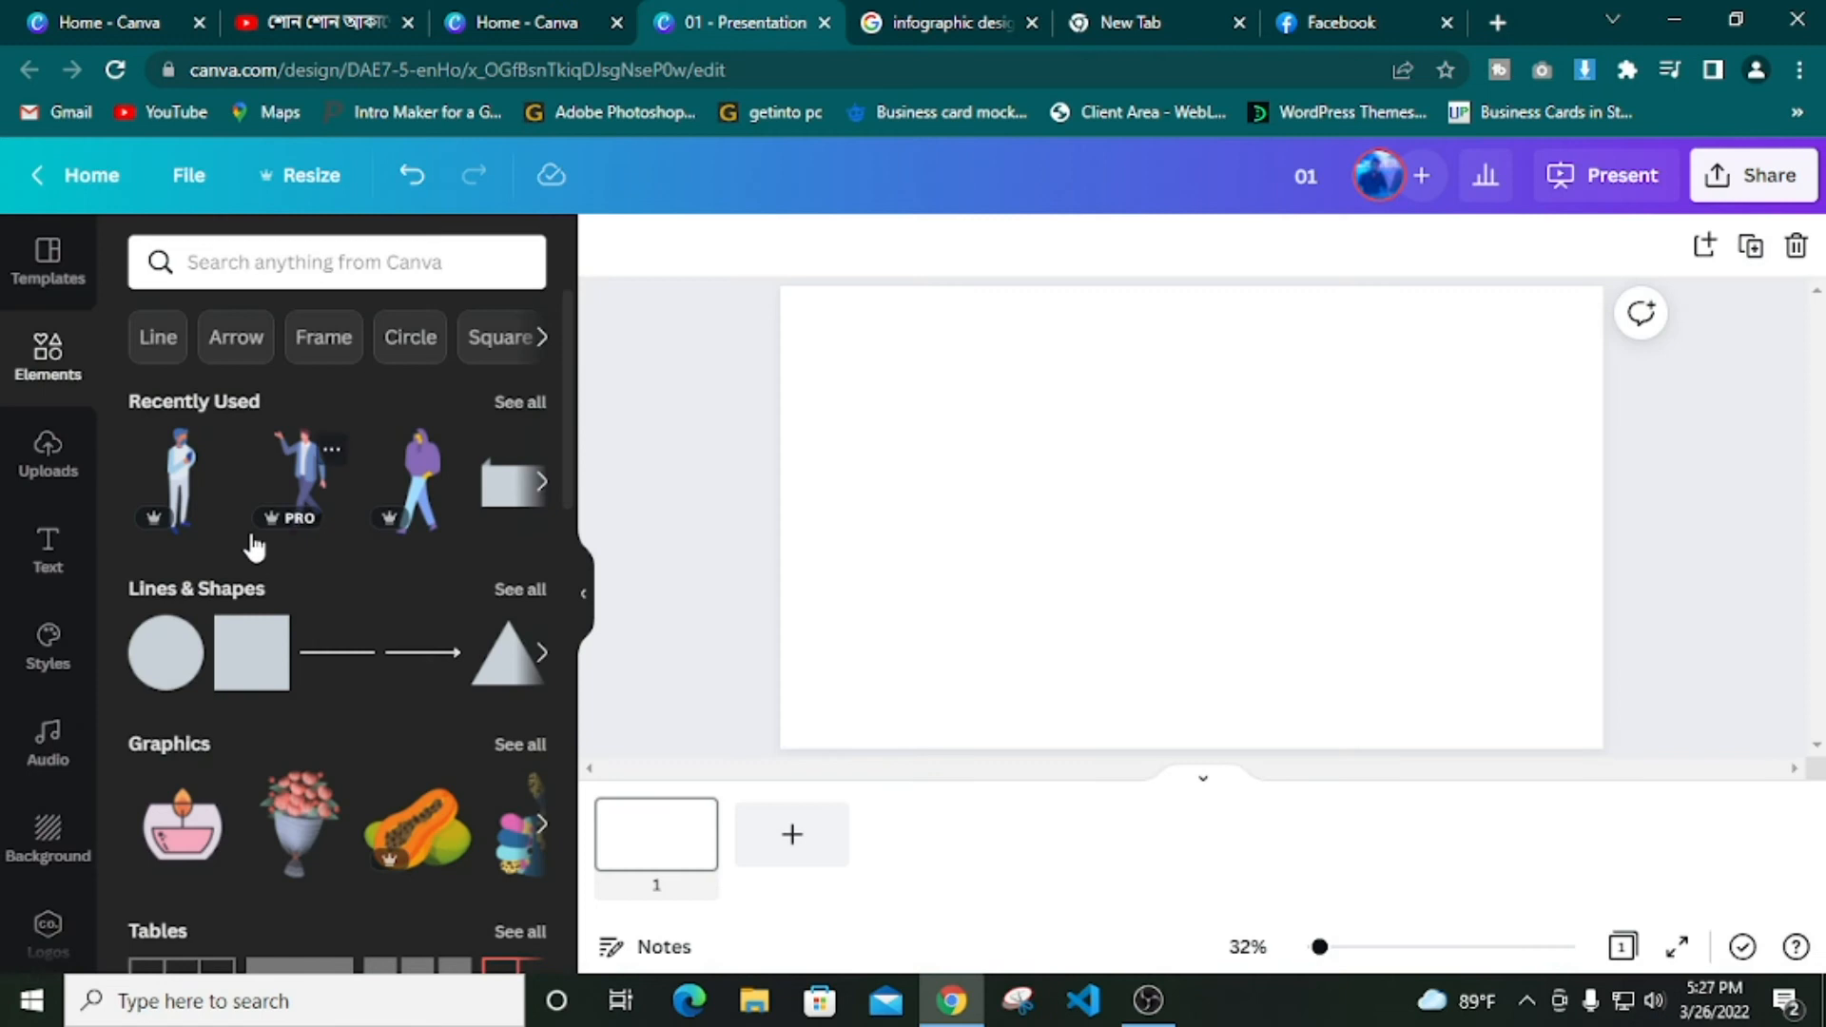
left_click(168, 658)
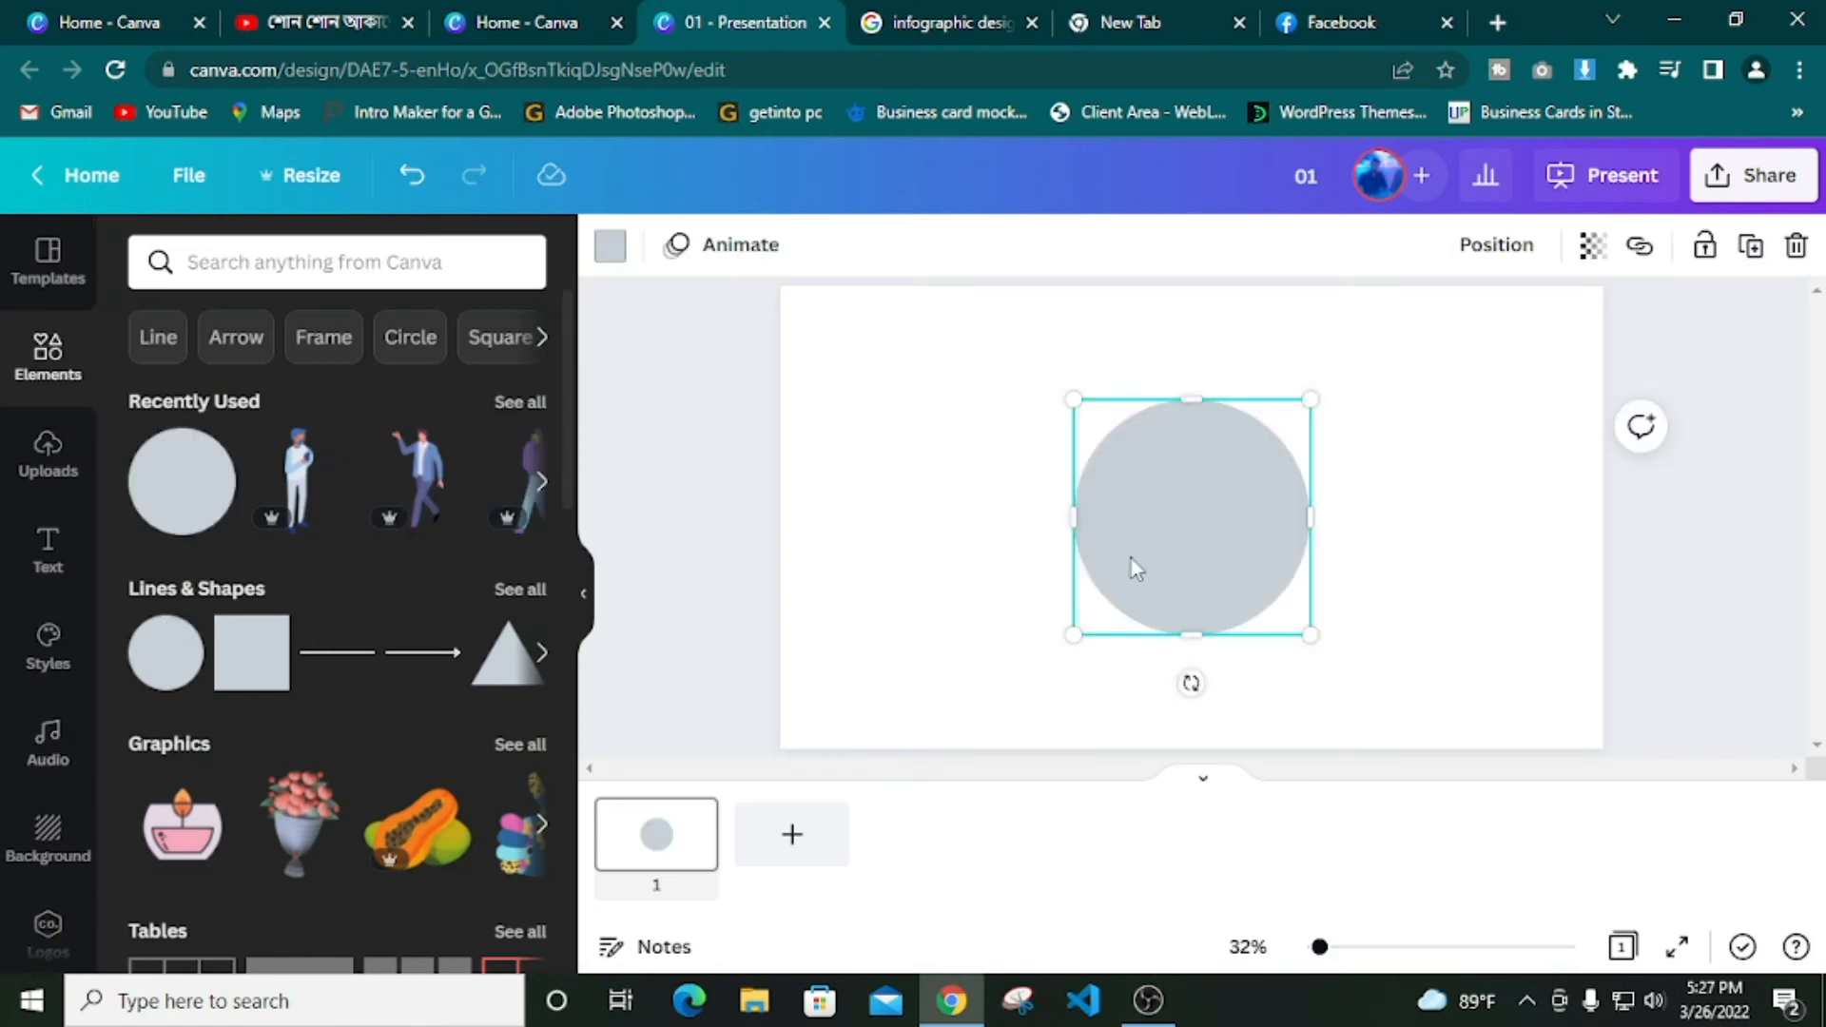
Move the circle to the left half of the slide and center a smaller white circle on it to form a ring
left_click_drag(1233, 571, 920, 542)
left_click(167, 677)
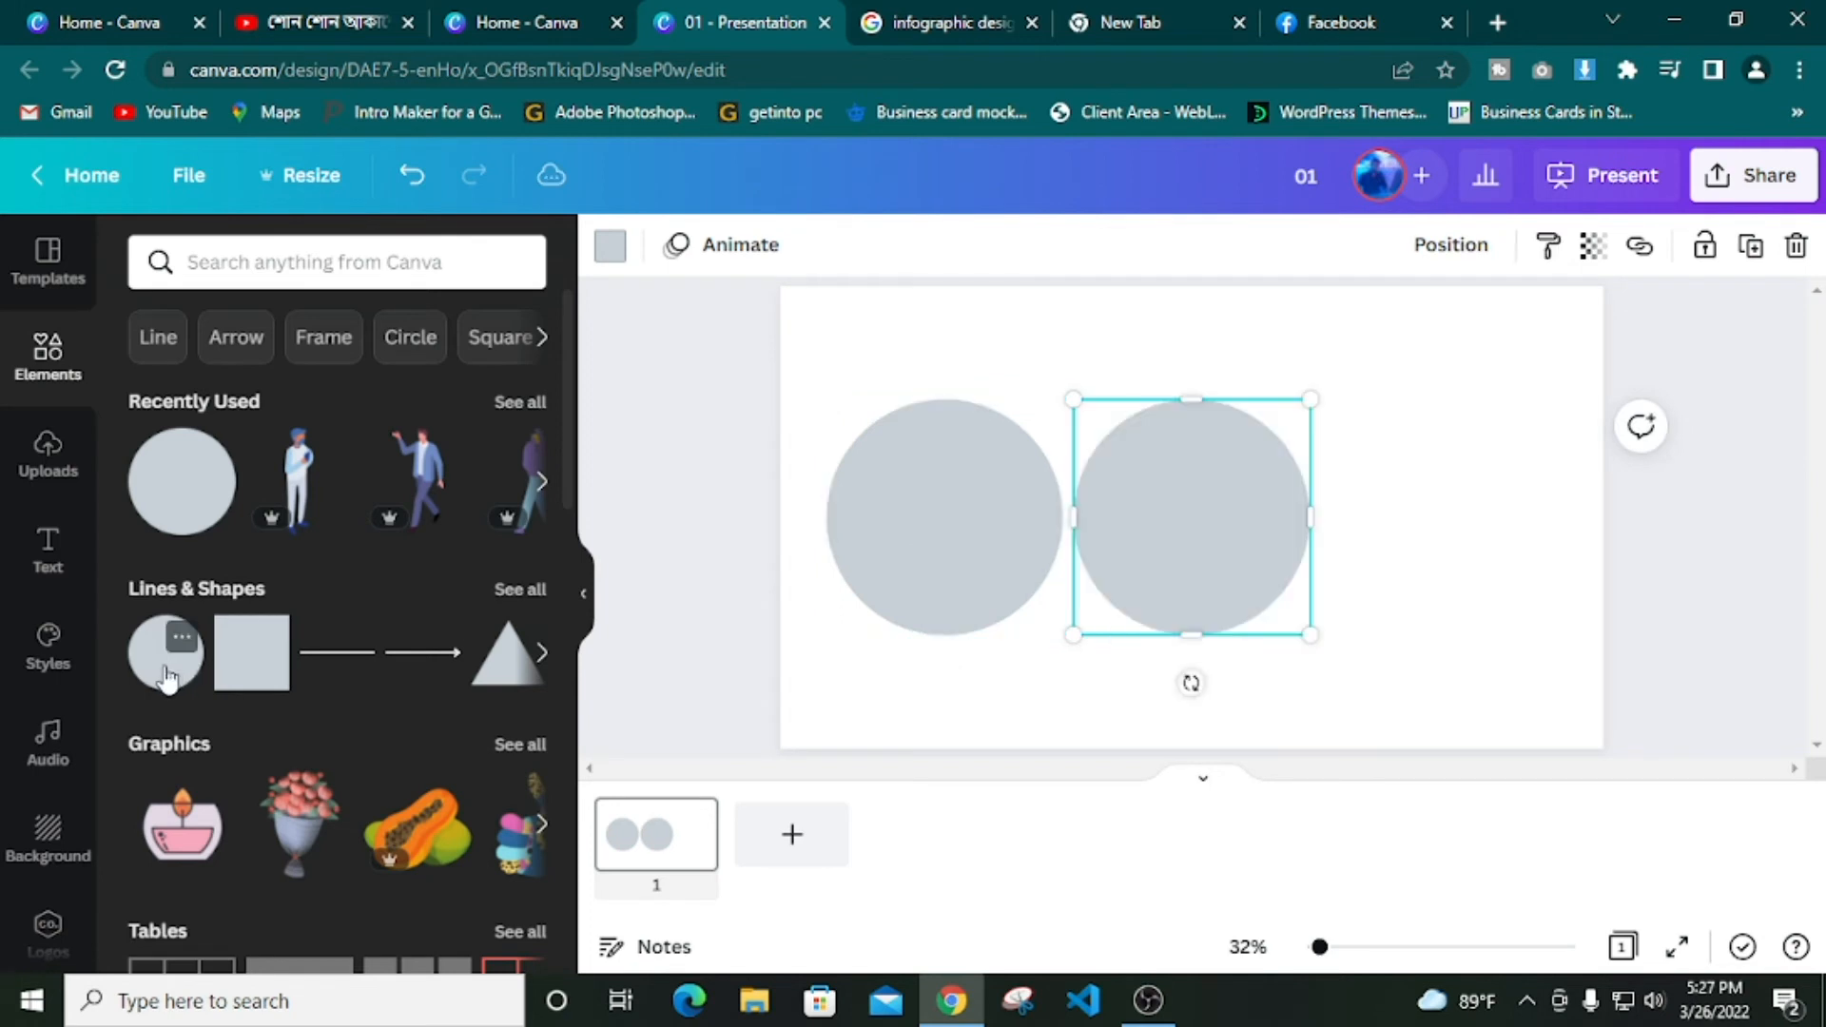
left_click_drag(1309, 639, 1223, 563)
left_click_drag(1179, 480, 968, 518)
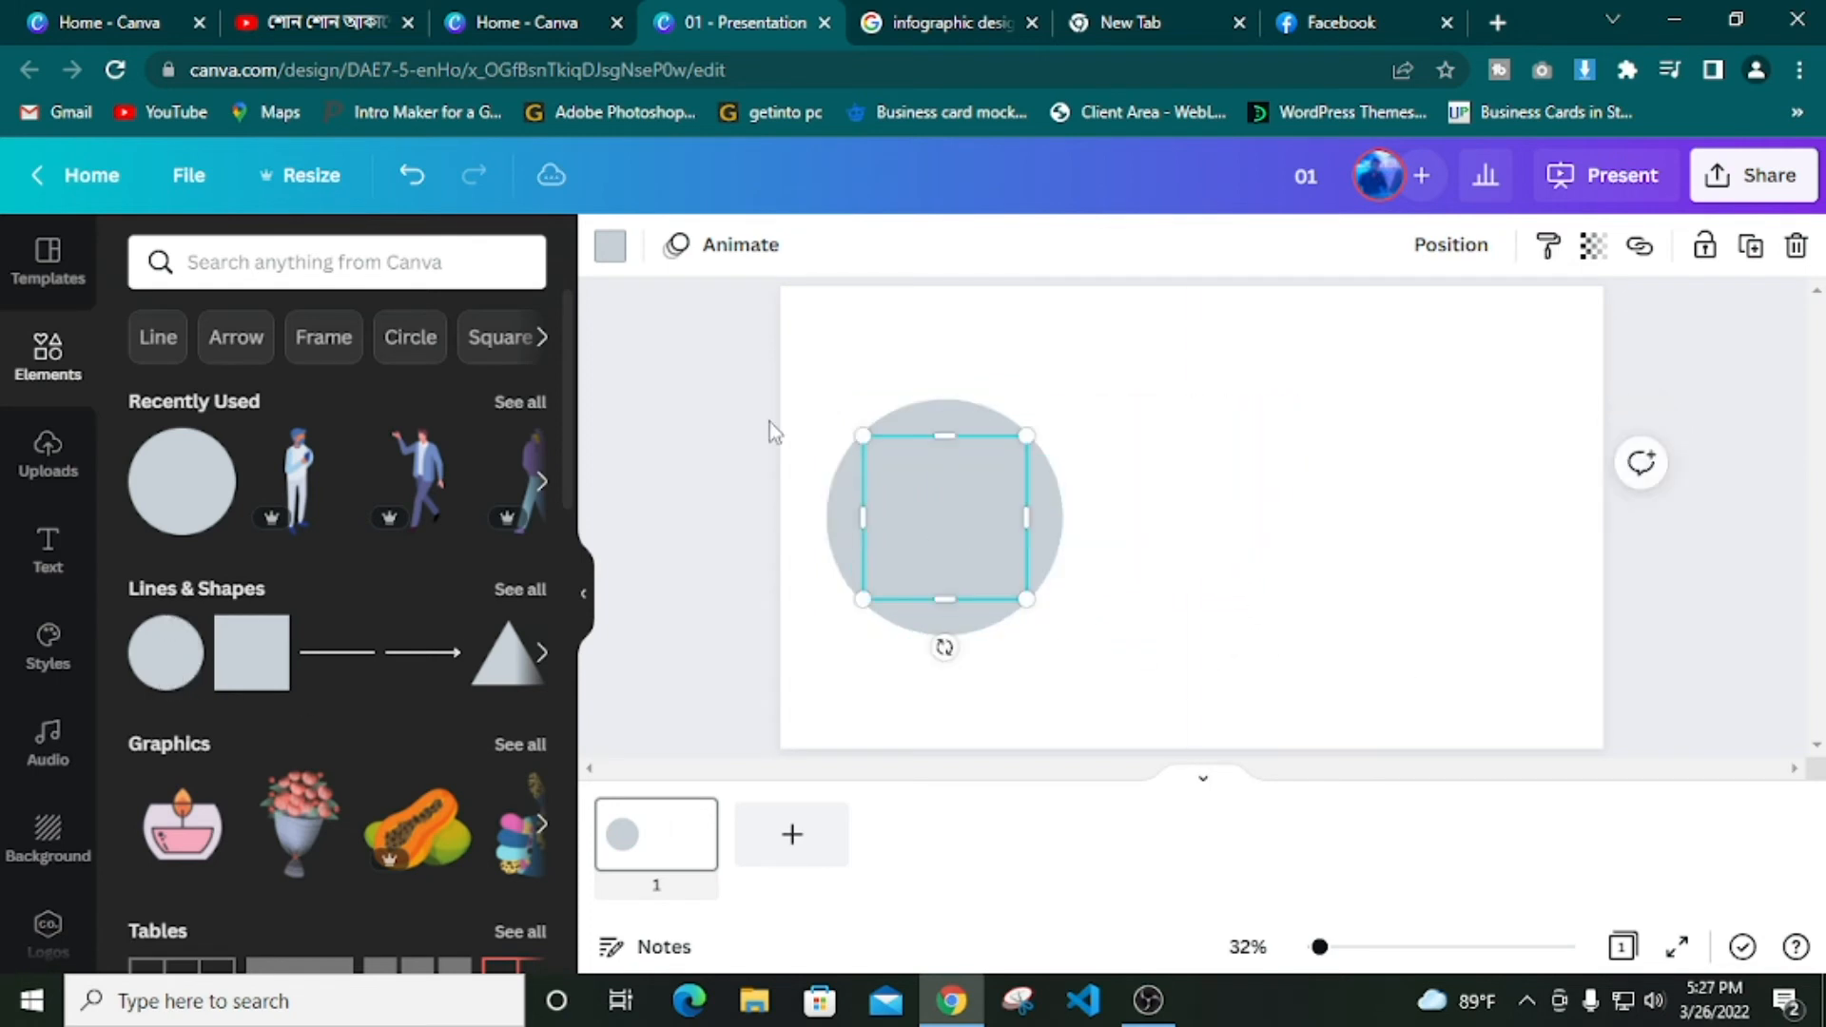
left_click(612, 248)
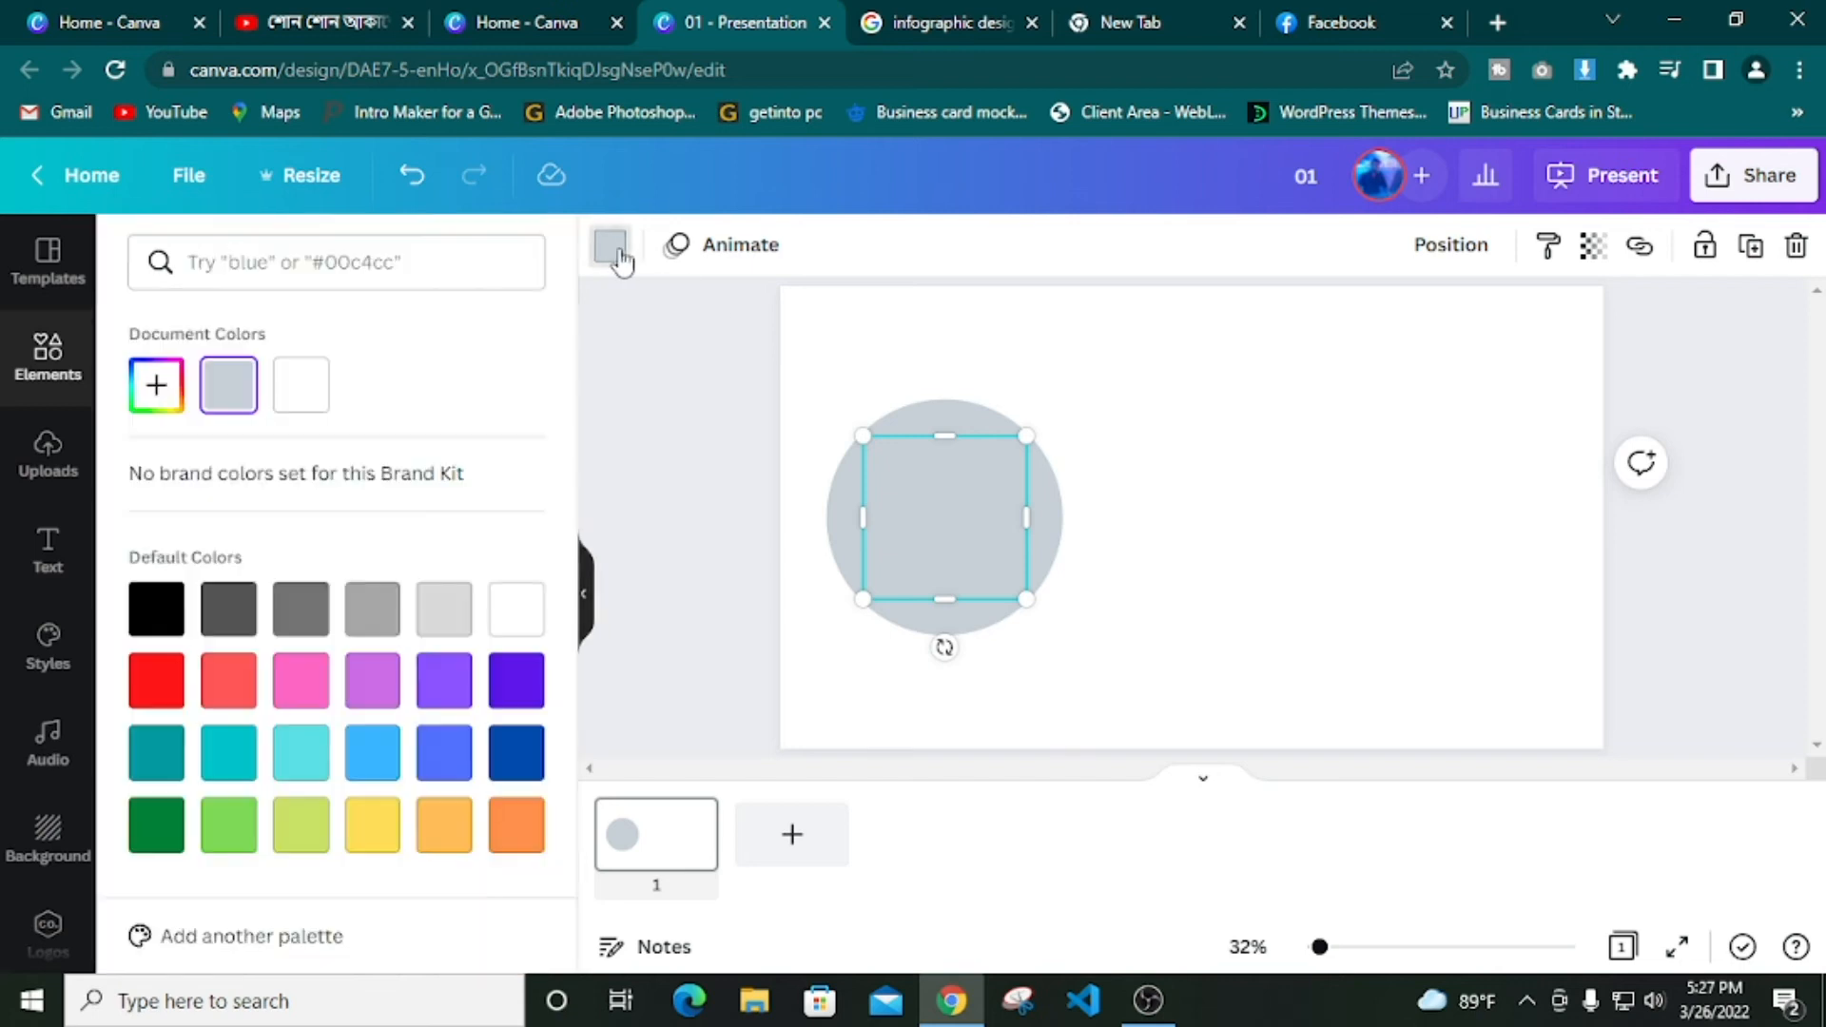
left_click(304, 390)
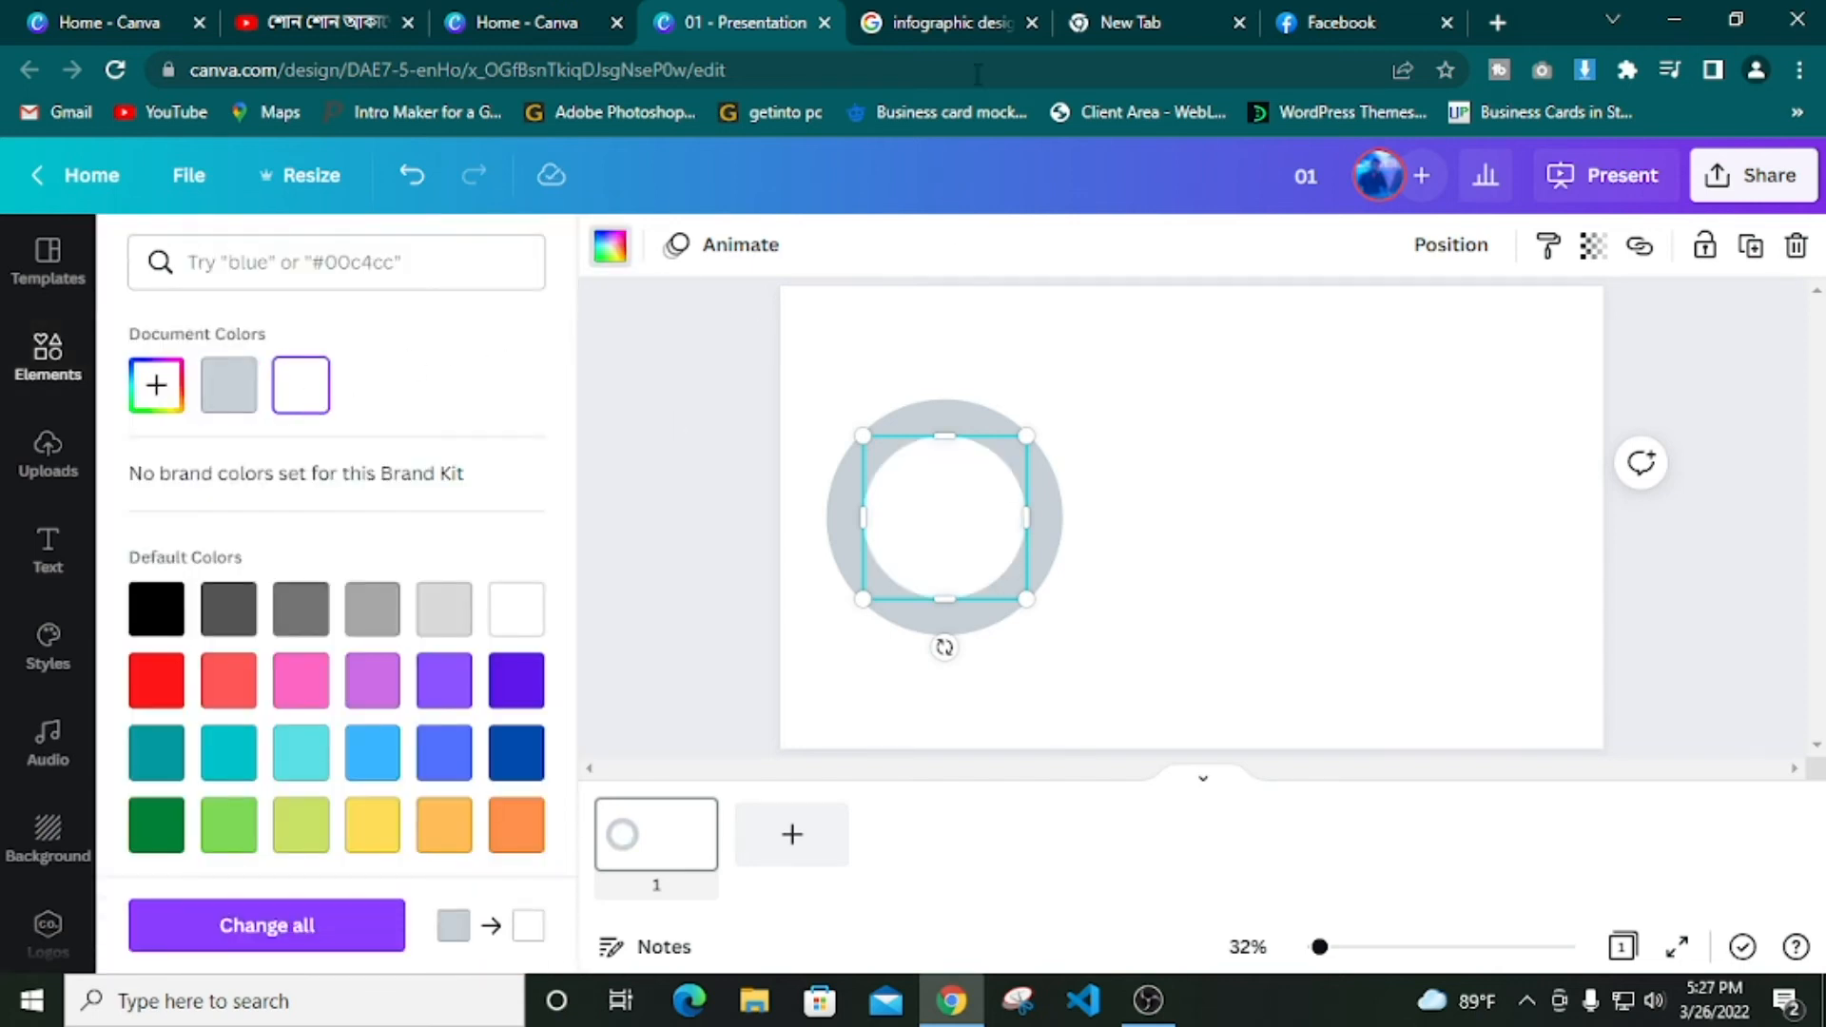
Check the Google reference layout, return to the slide, enlarge the white inner circle to about 443 × 443 and recenter it in the ring
left_click(921, 19)
left_click(733, 23)
left_click_drag(1027, 599, 1044, 635)
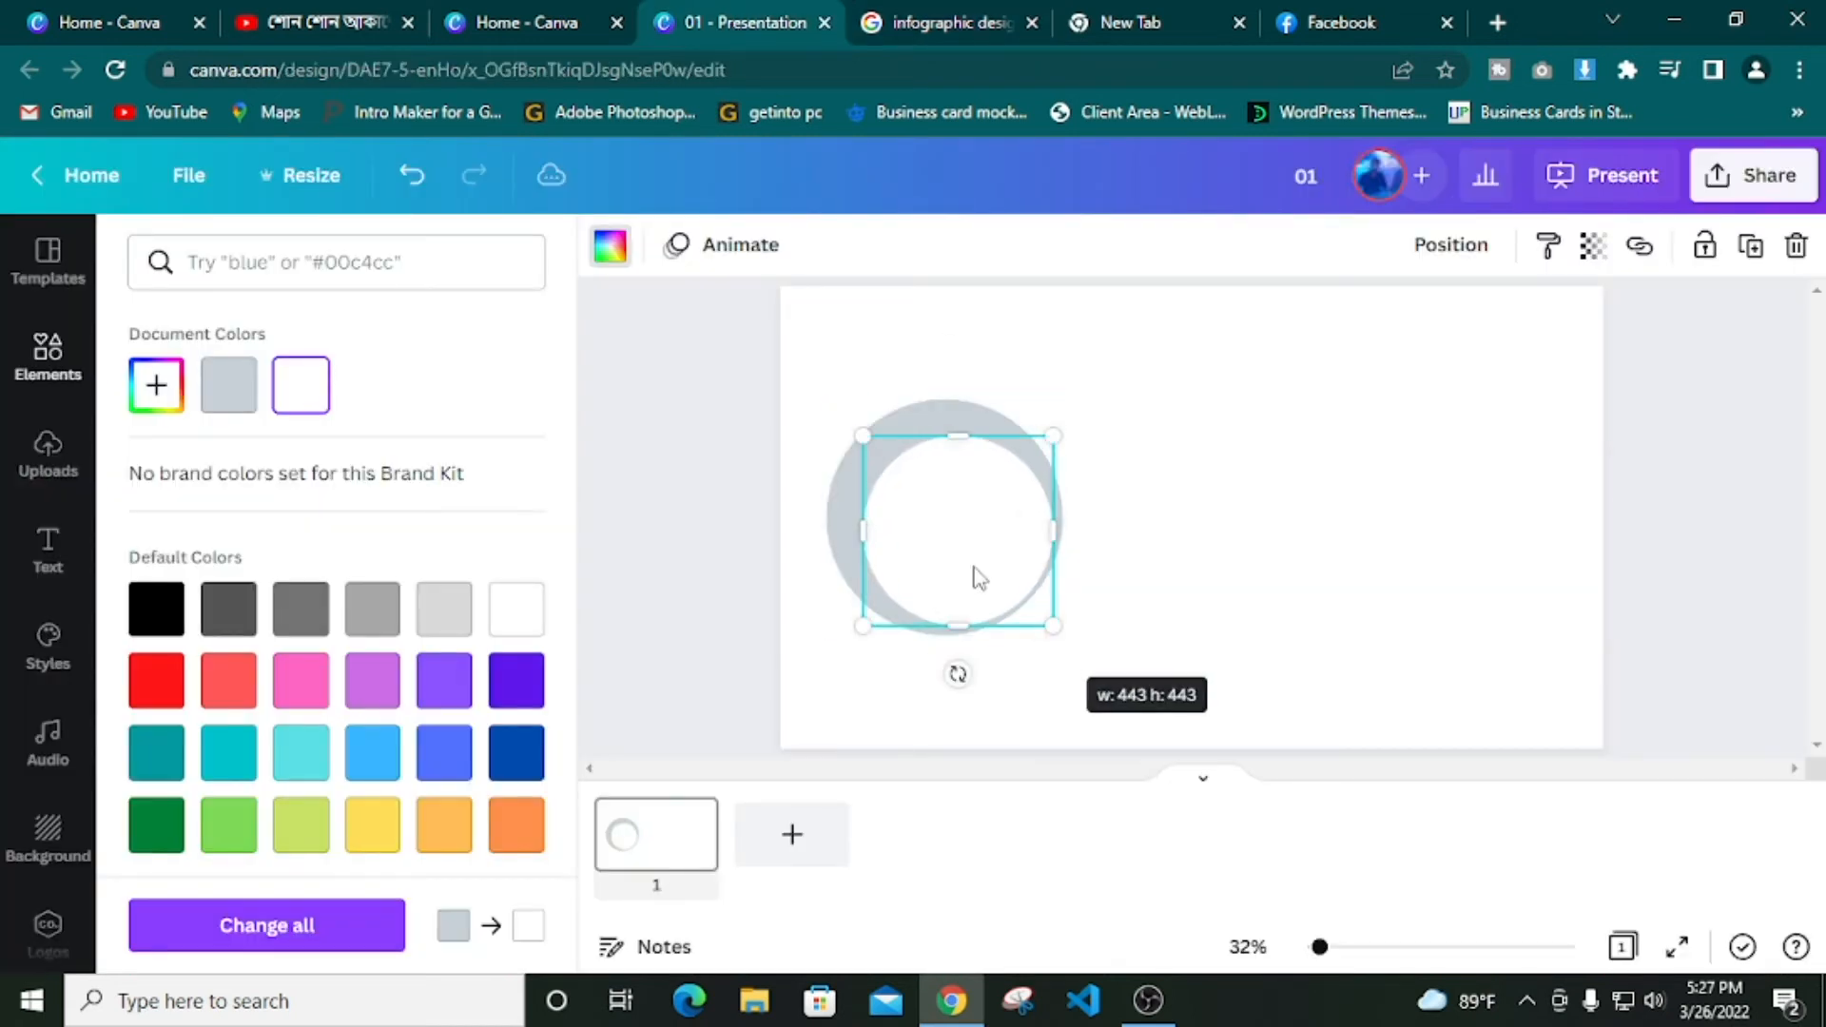
left_click_drag(967, 549, 953, 531)
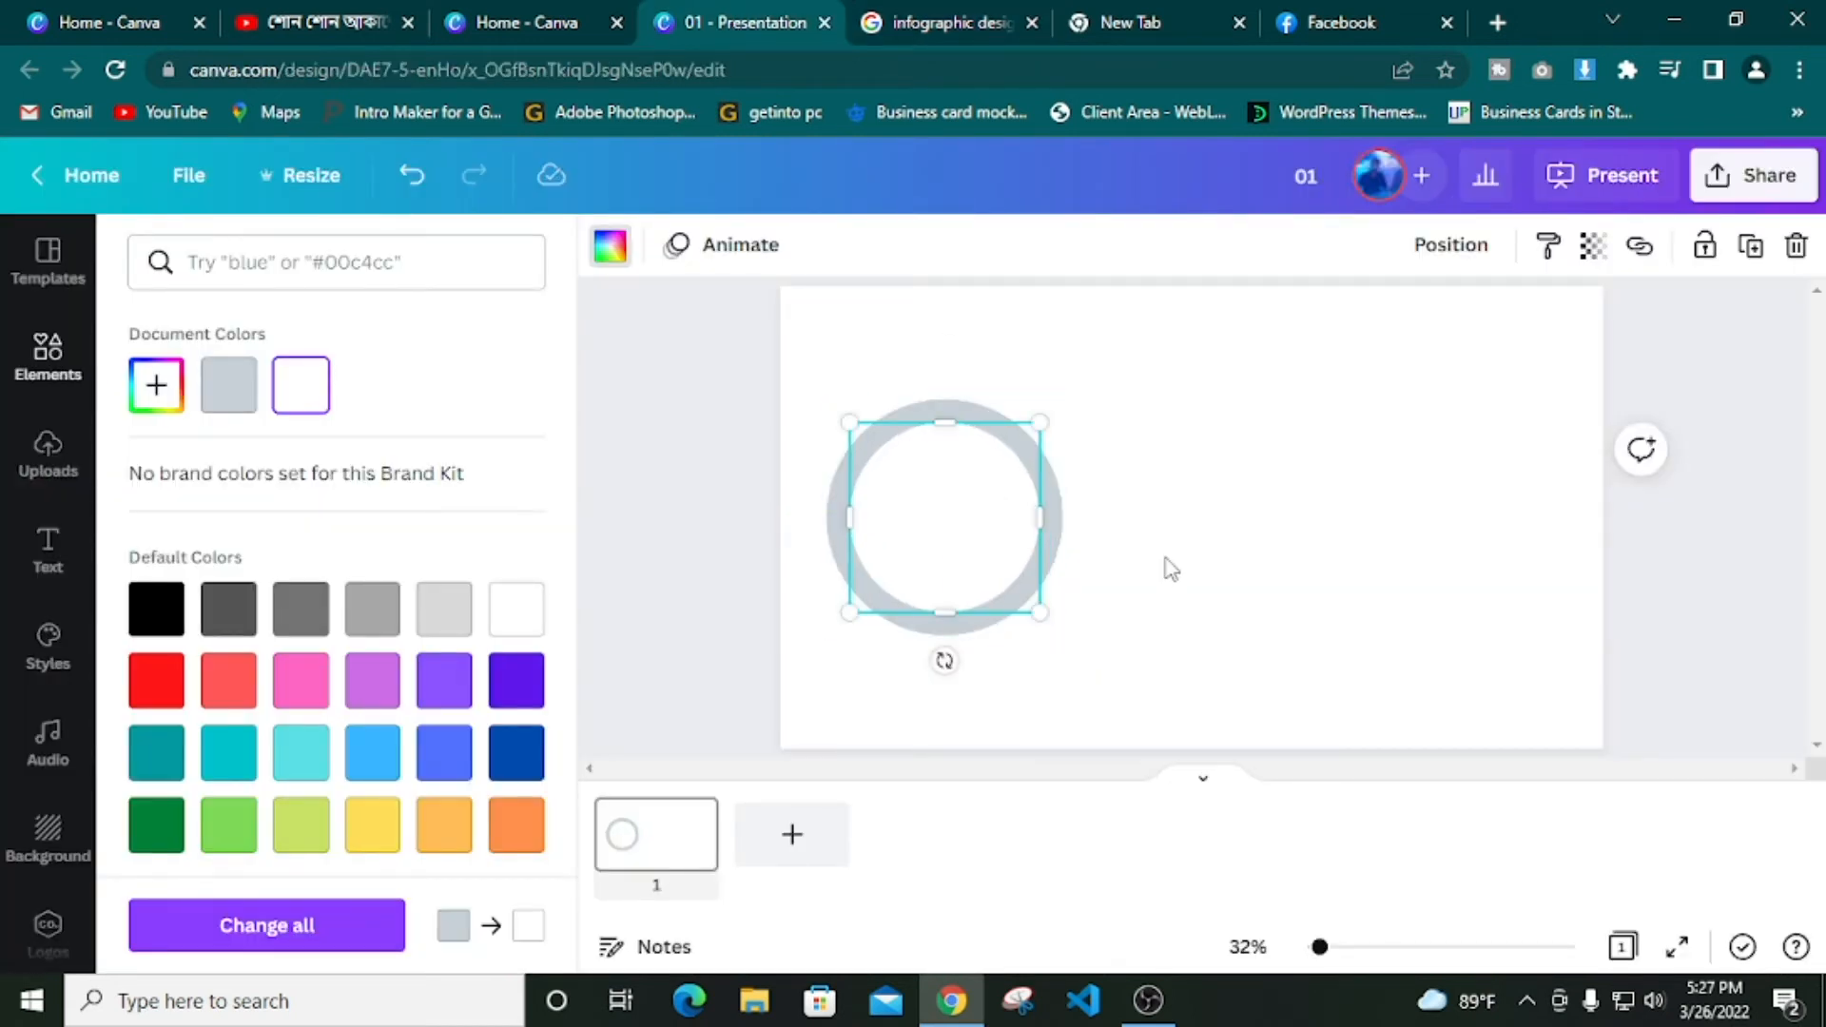
key("Escape")
left_click(1164, 566)
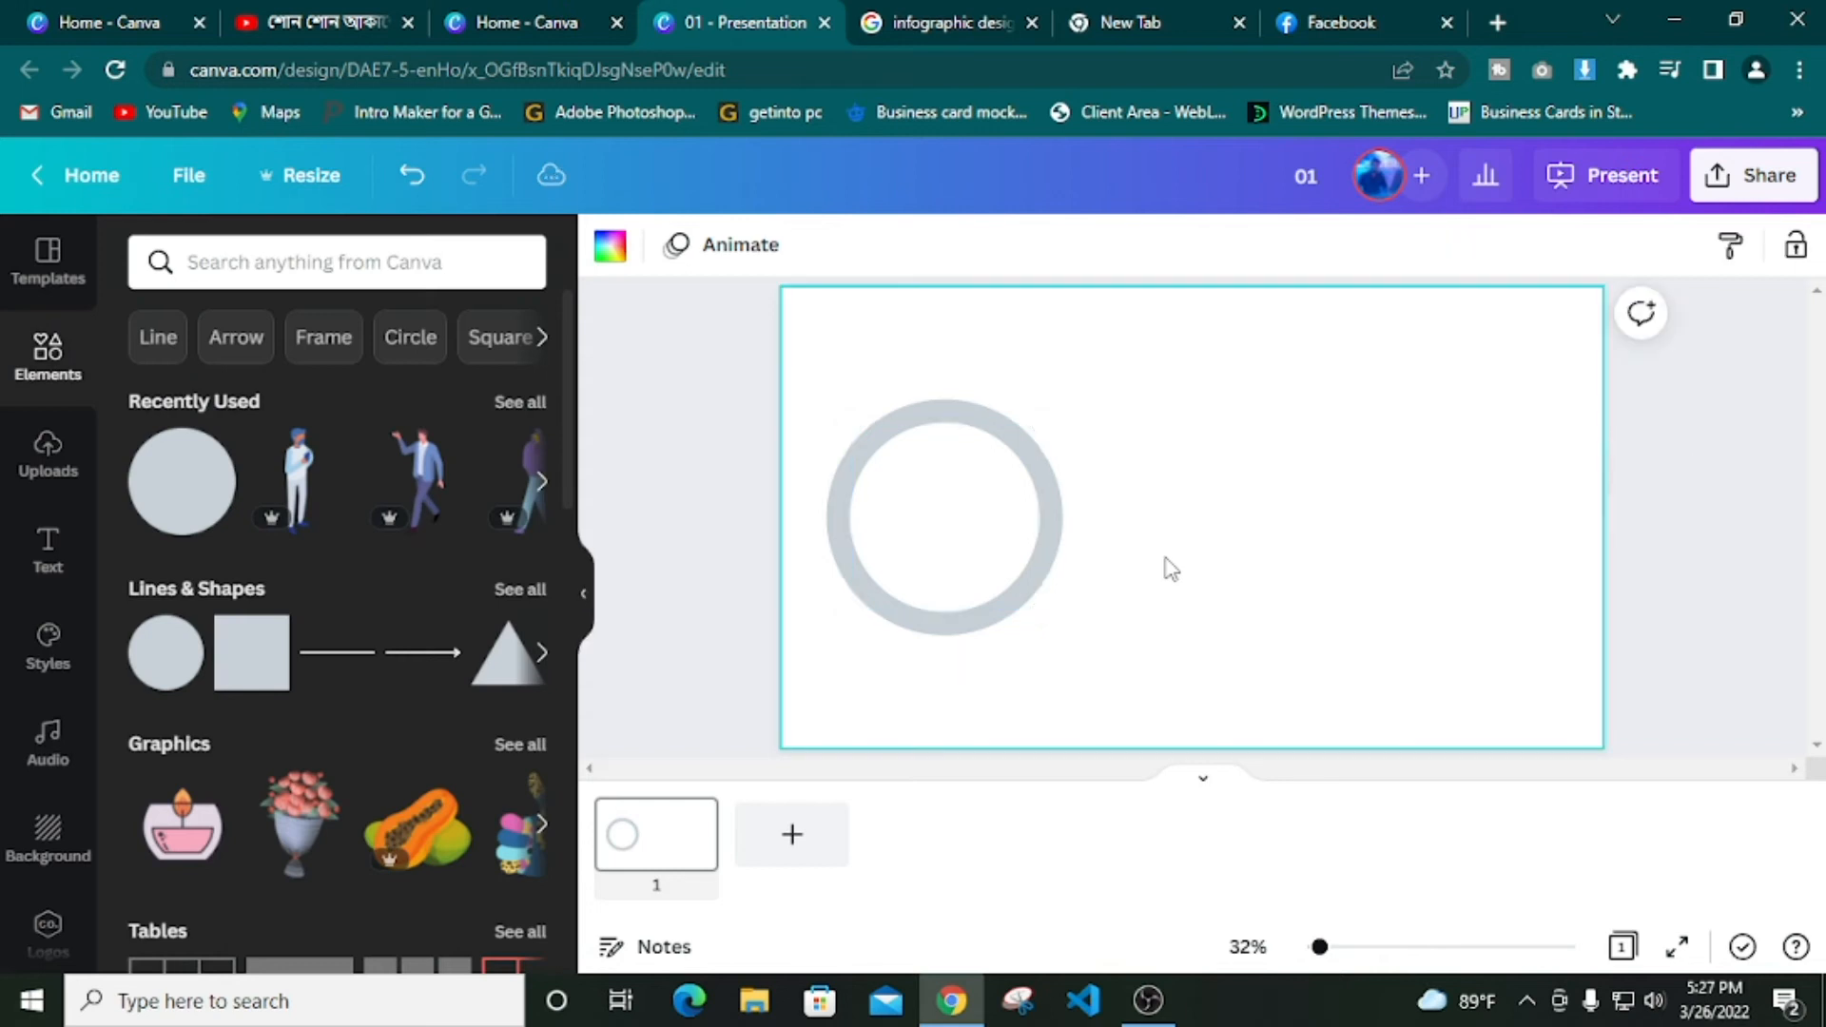
Add another circle, checking the Google reference, enlarge it to cover the grey ring concentrically, and color it red
left_click(184, 511)
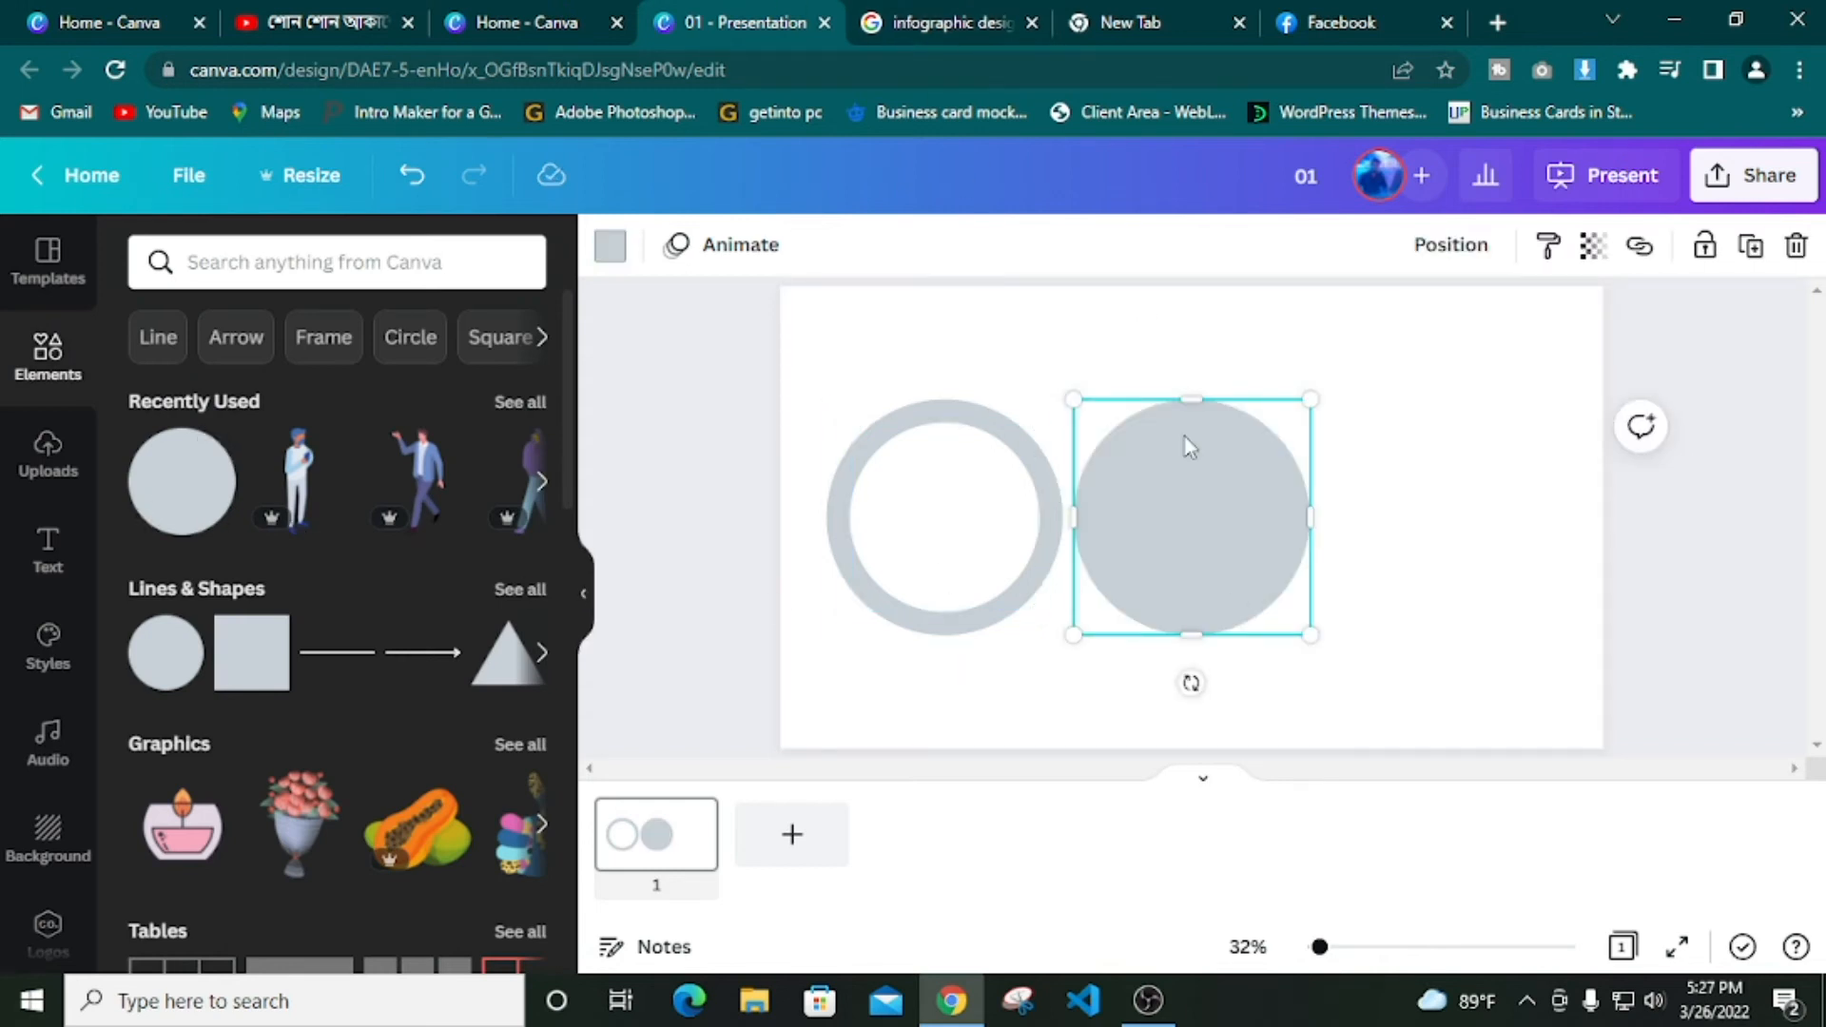
left_click(937, 19)
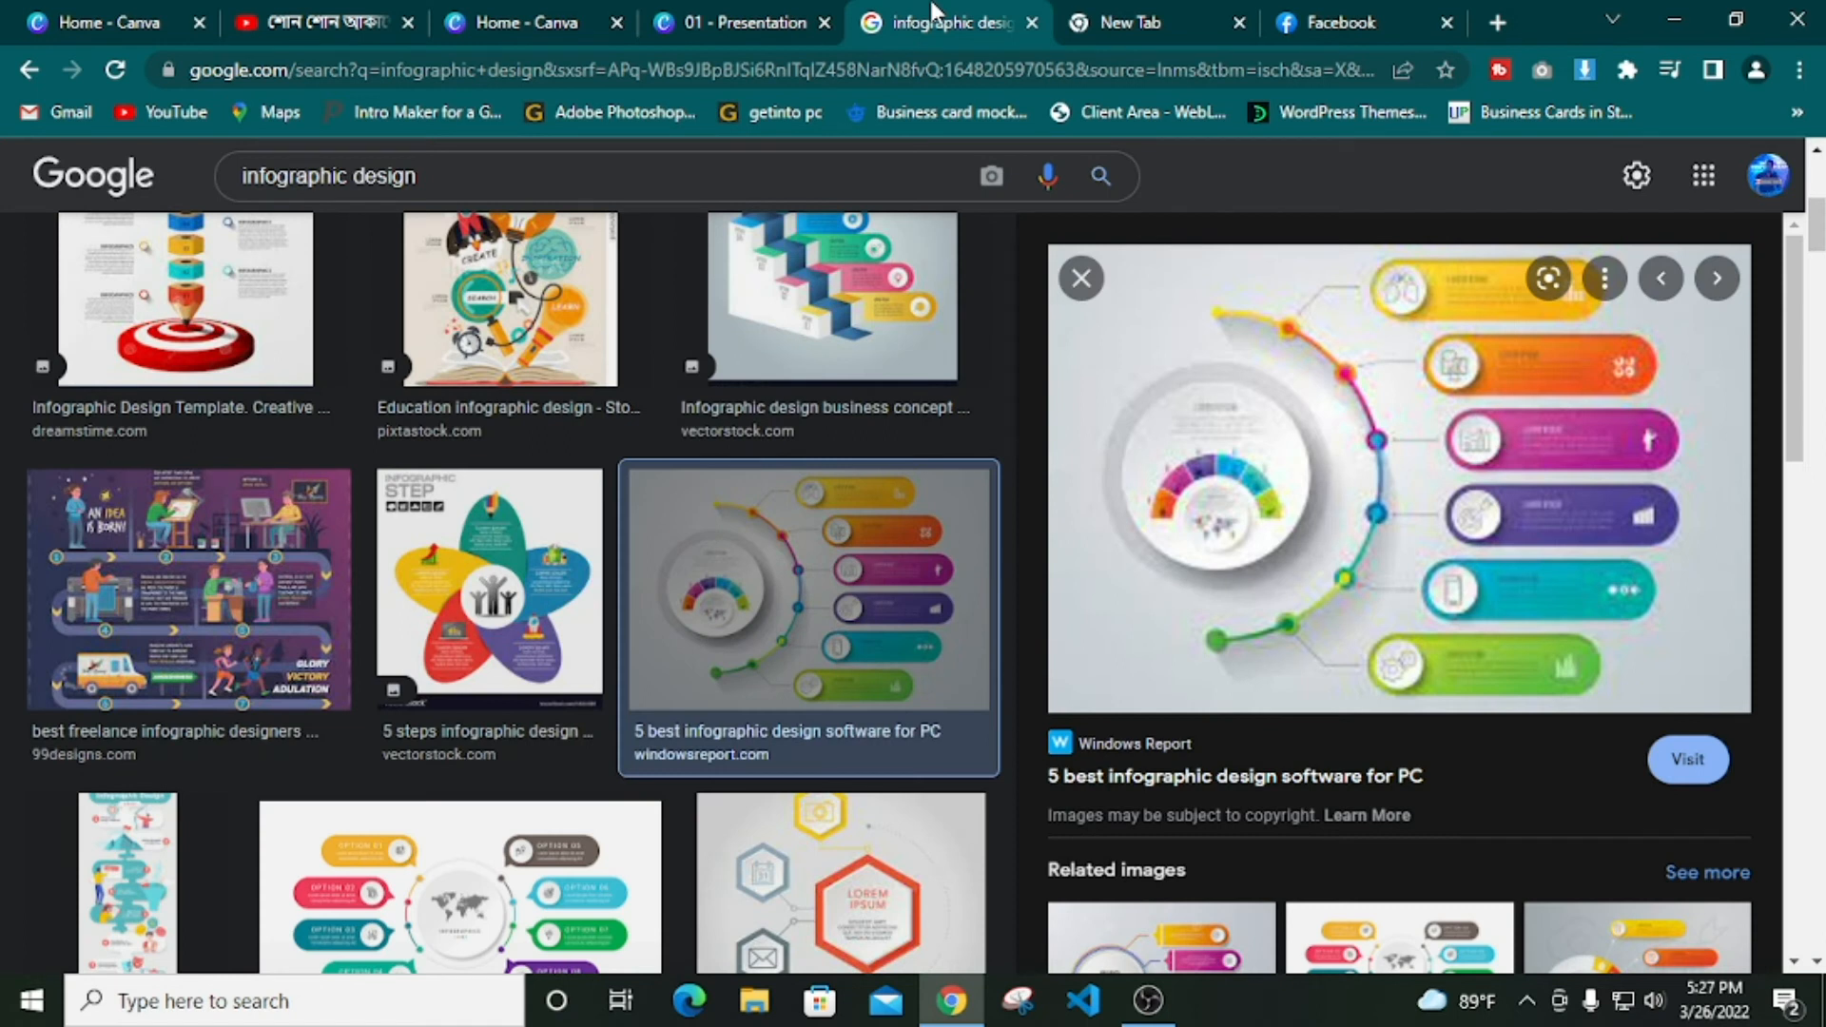
left_click(739, 19)
left_click_drag(1188, 516, 919, 422)
left_click_drag(1042, 537, 1008, 567)
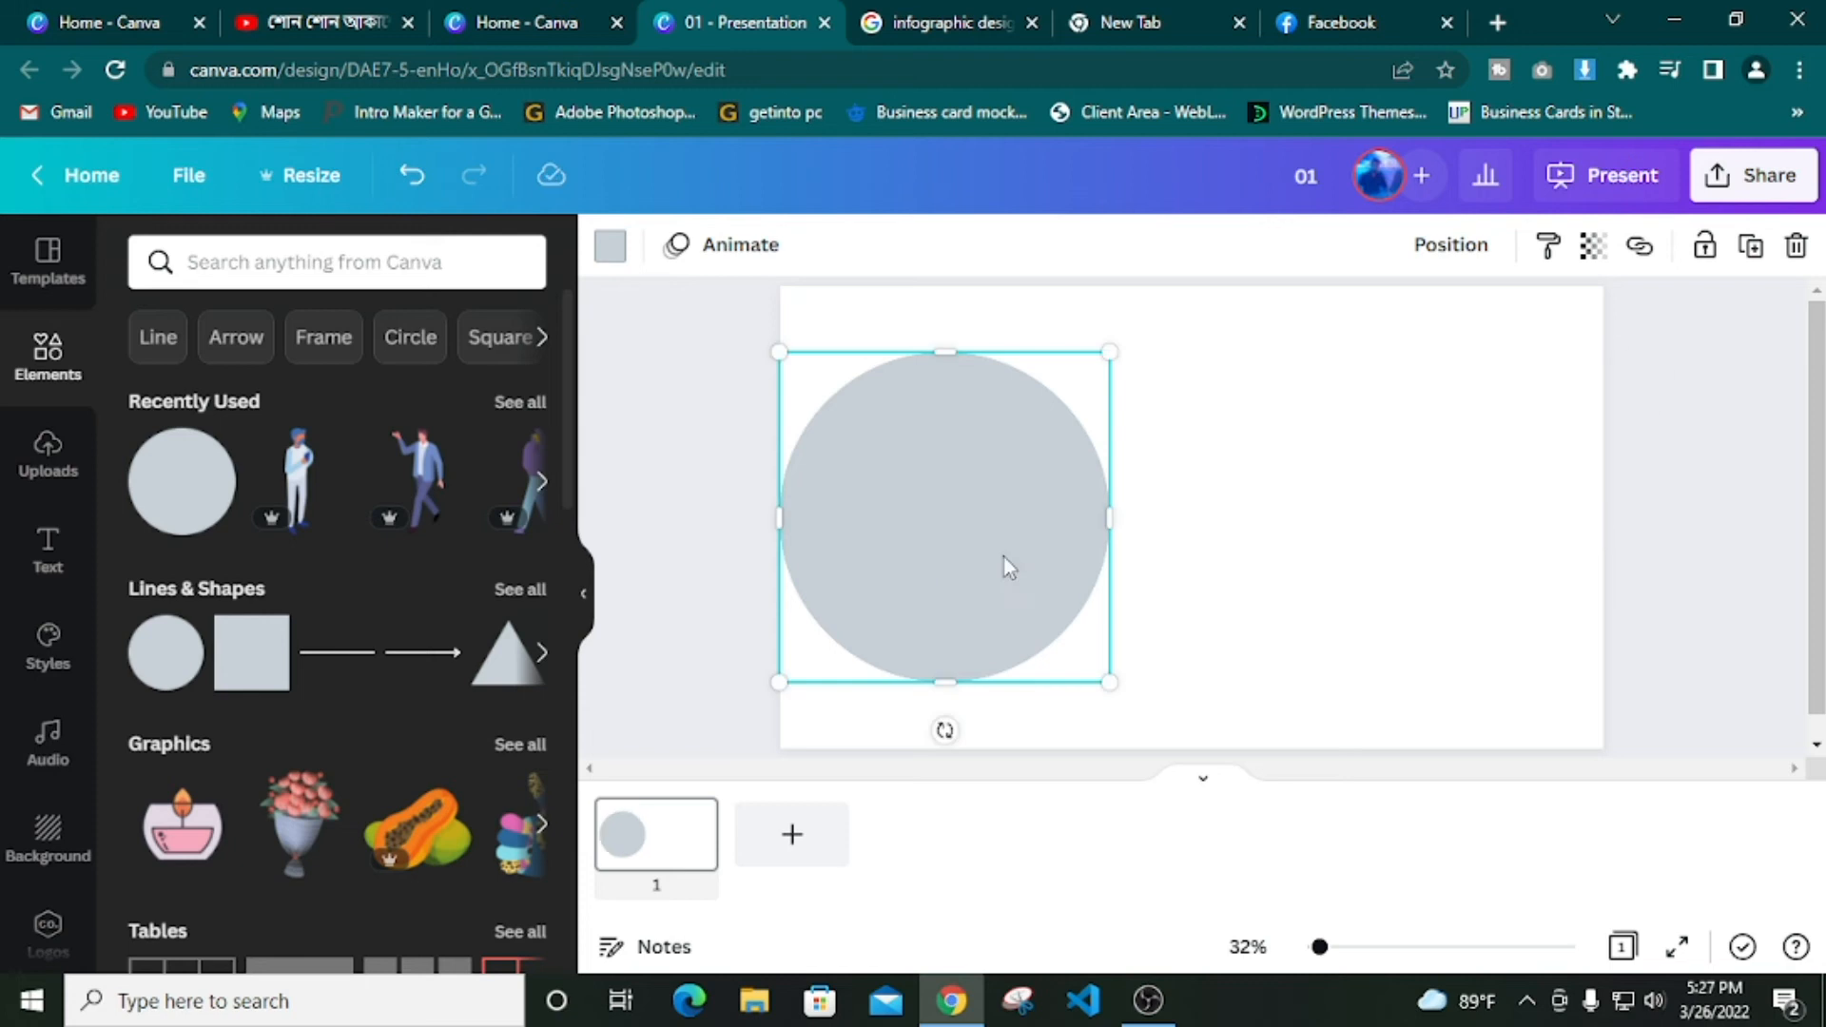
left_click(609, 252)
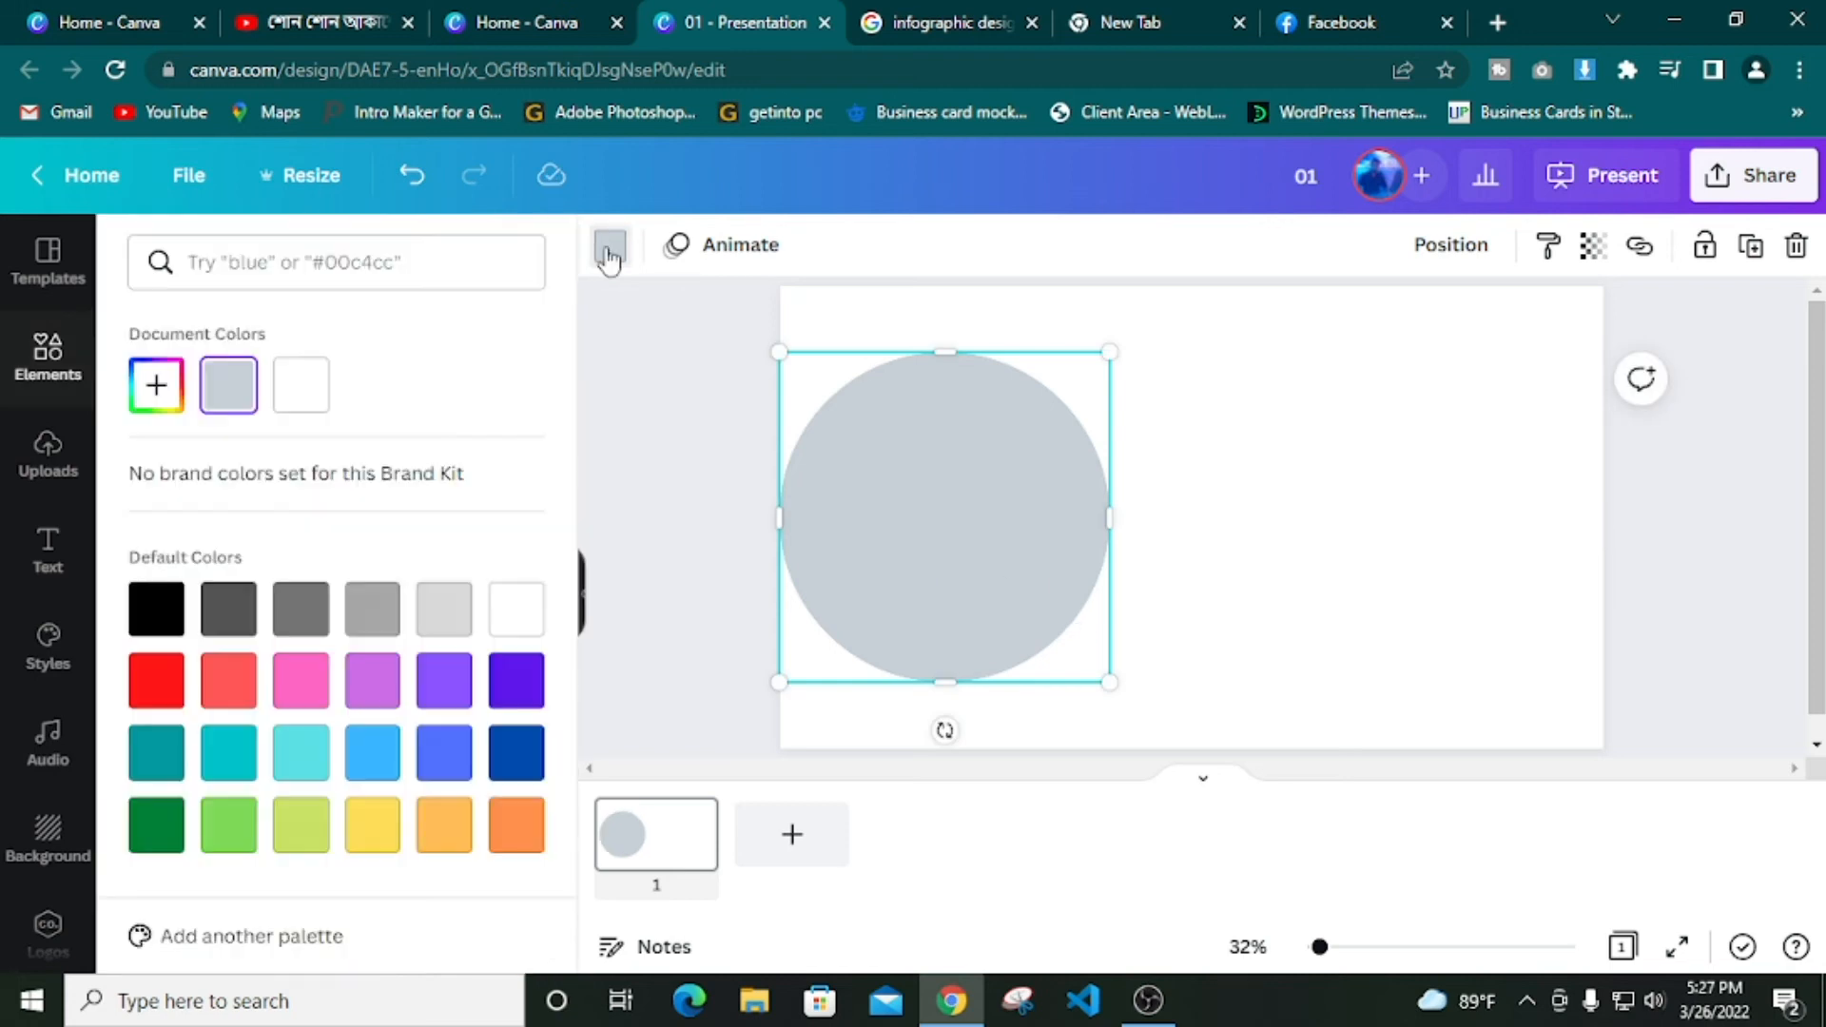
left_click(300, 385)
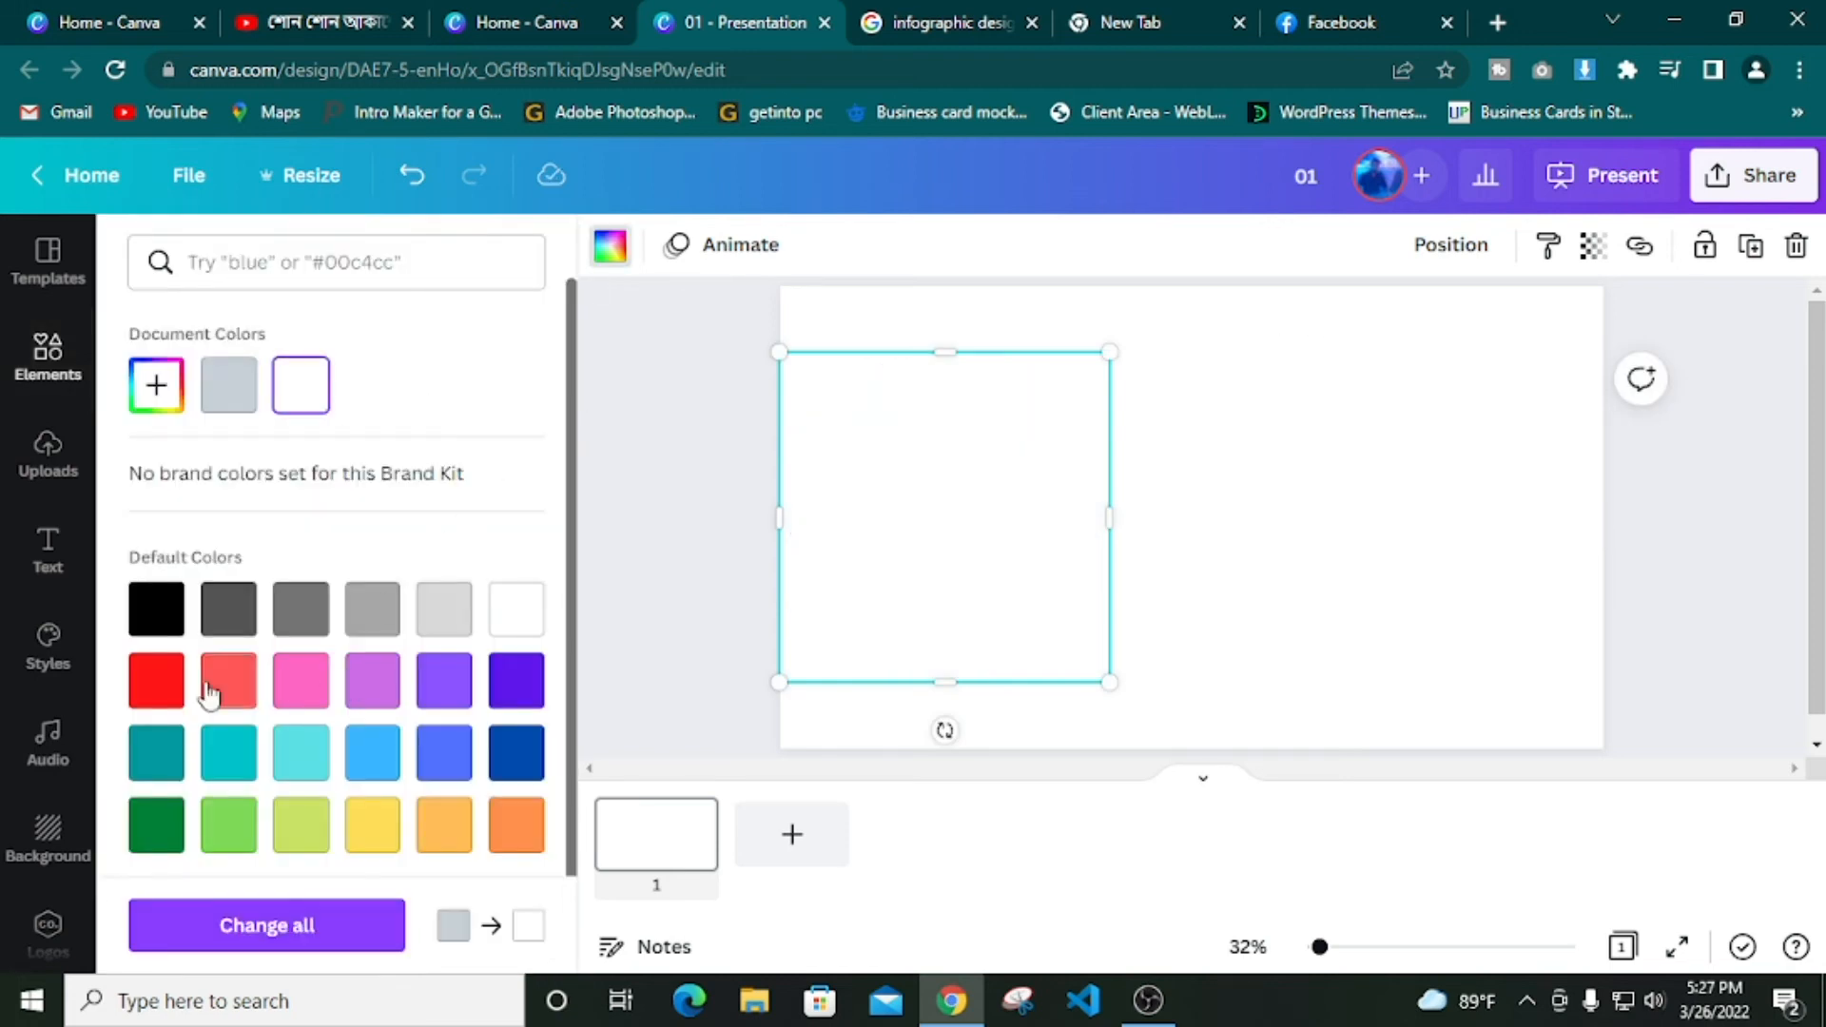
left_click(156, 680)
Send the red circle behind the grey ring and enlarge it around the ring so it extends past the slide's left edge
left_click(1460, 247)
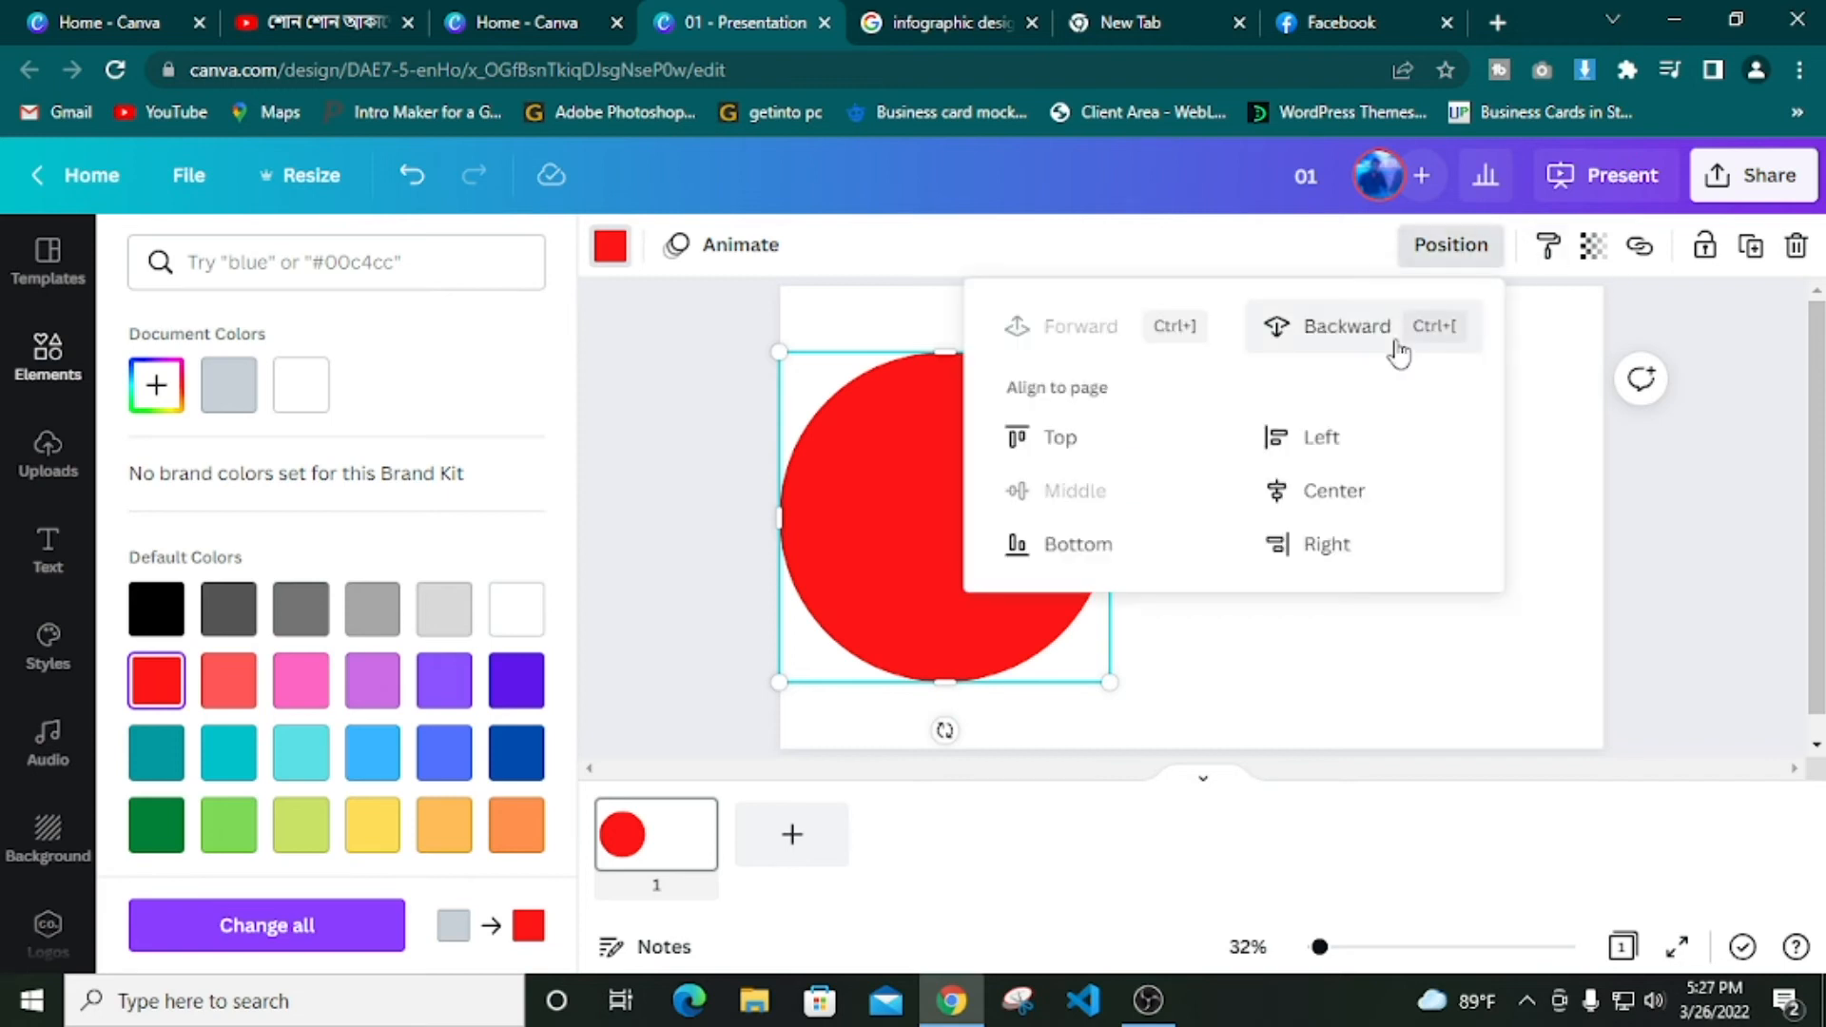
left_click(1383, 347)
left_click(1366, 342)
left_click_drag(1110, 682, 1059, 625)
left_click(1325, 628)
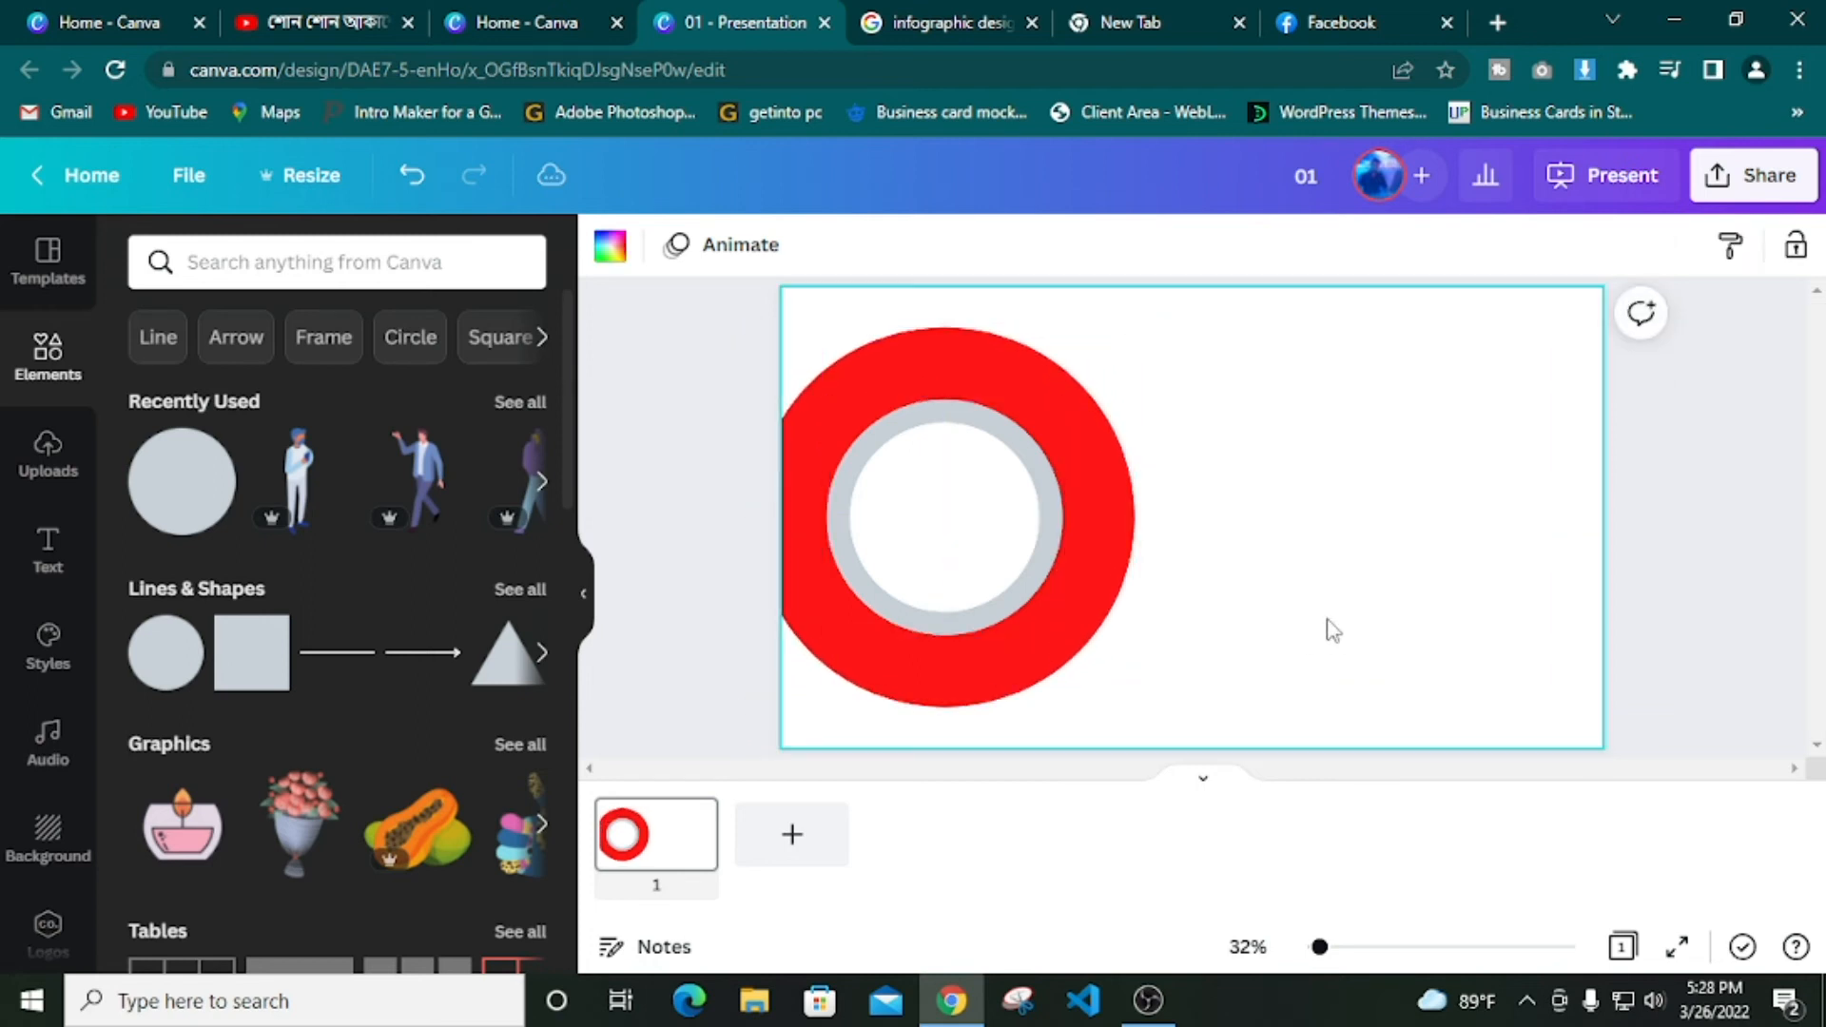
Duplicate the red circle, color the copy white, and shift and shrink it slightly so a red rim shows around it
left_click(1072, 622)
key("ctrl+d")
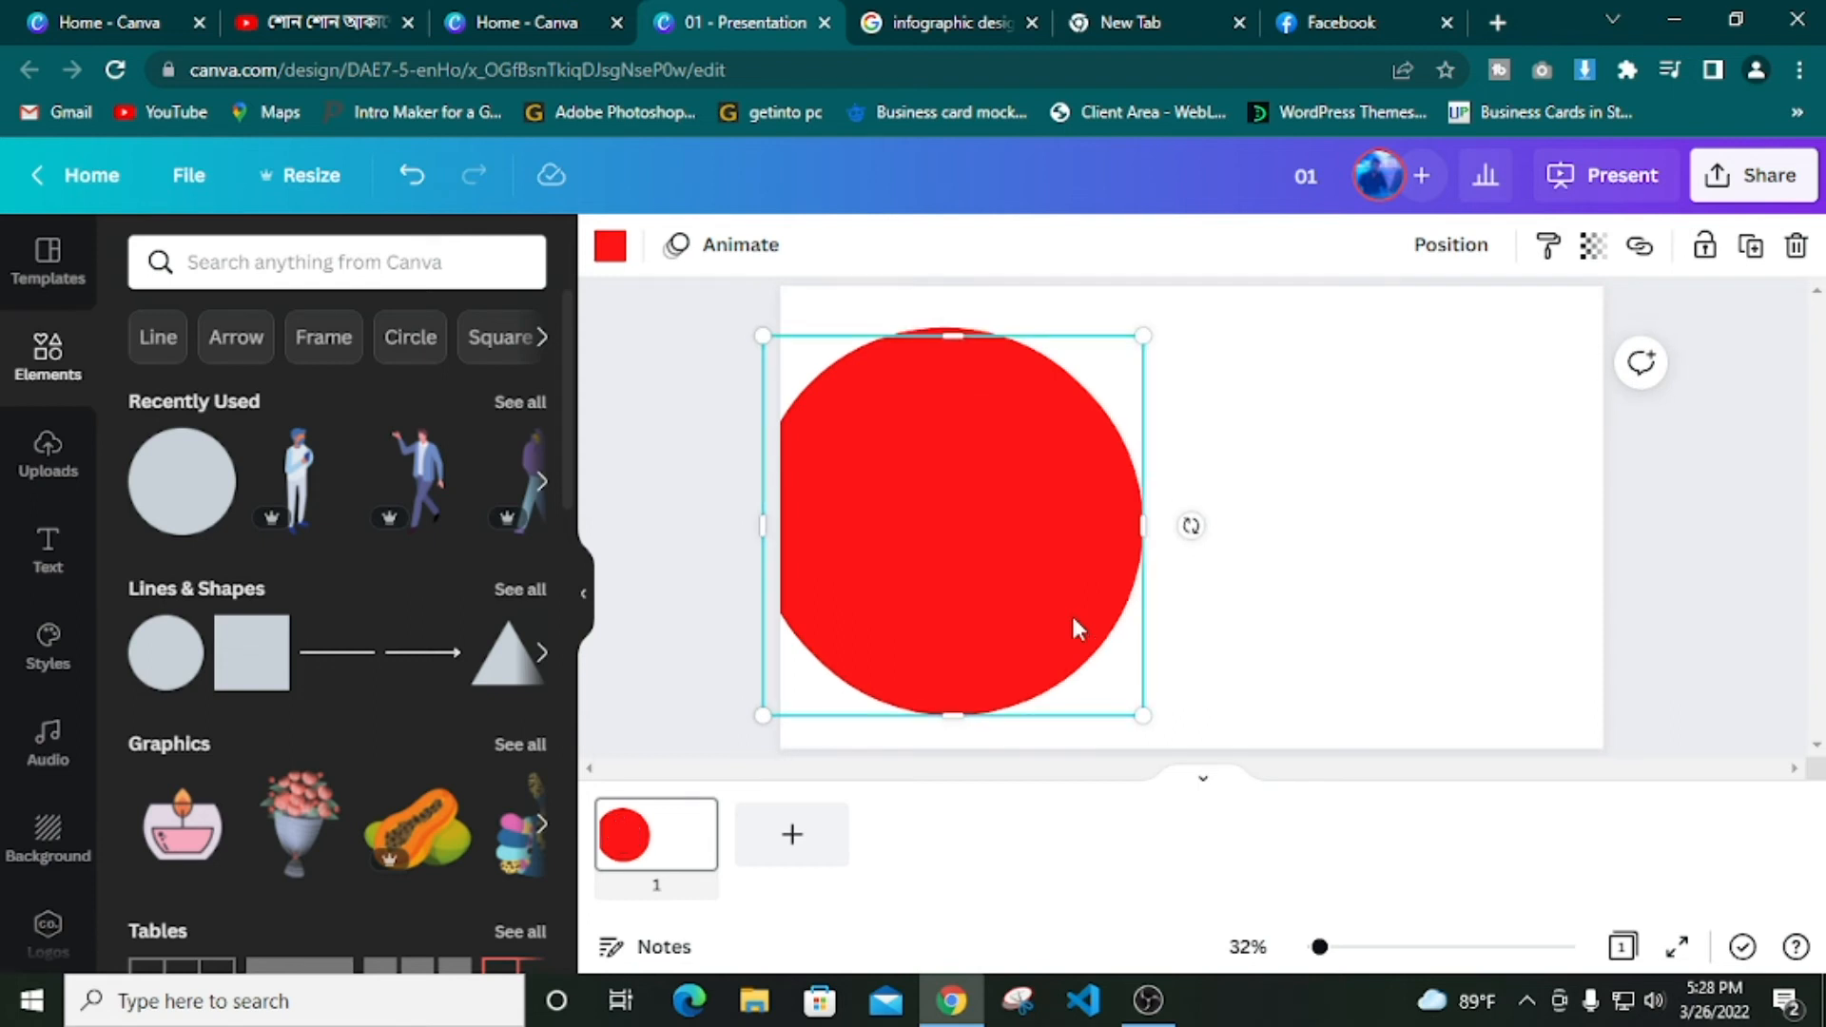
left_click(610, 249)
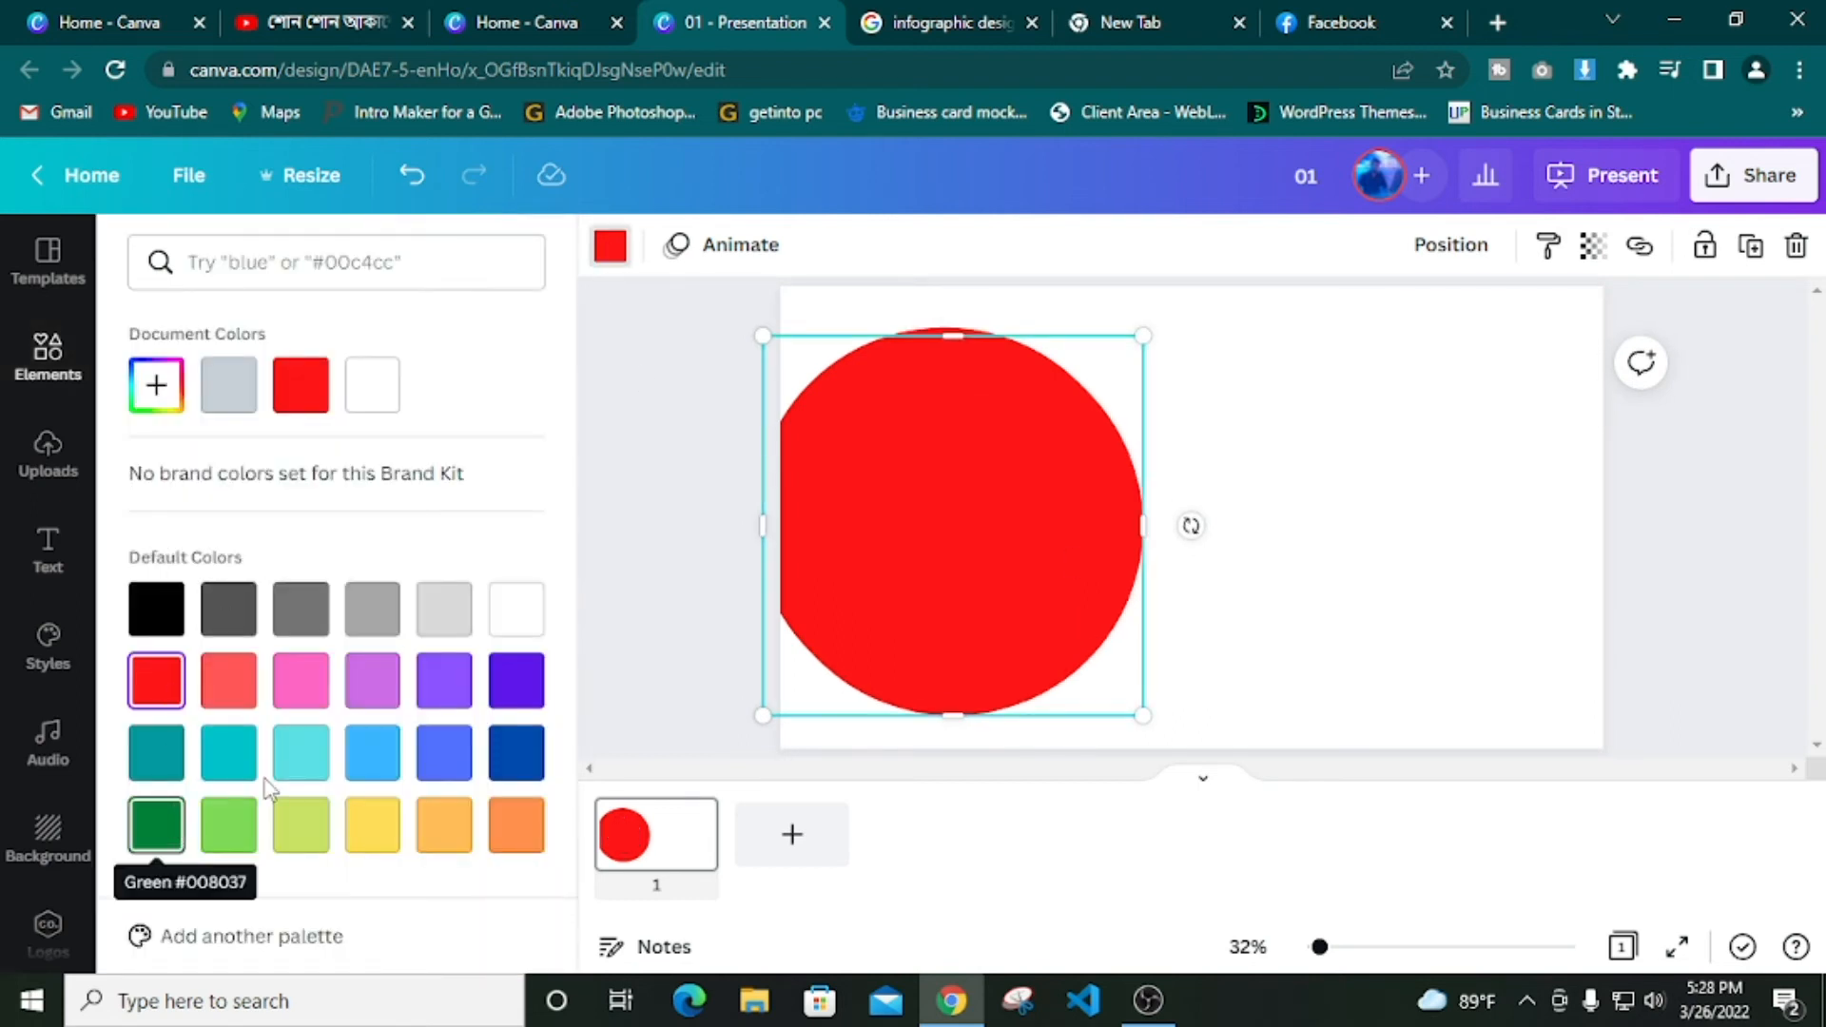
left_click(372, 385)
left_click_drag(1100, 643, 1068, 626)
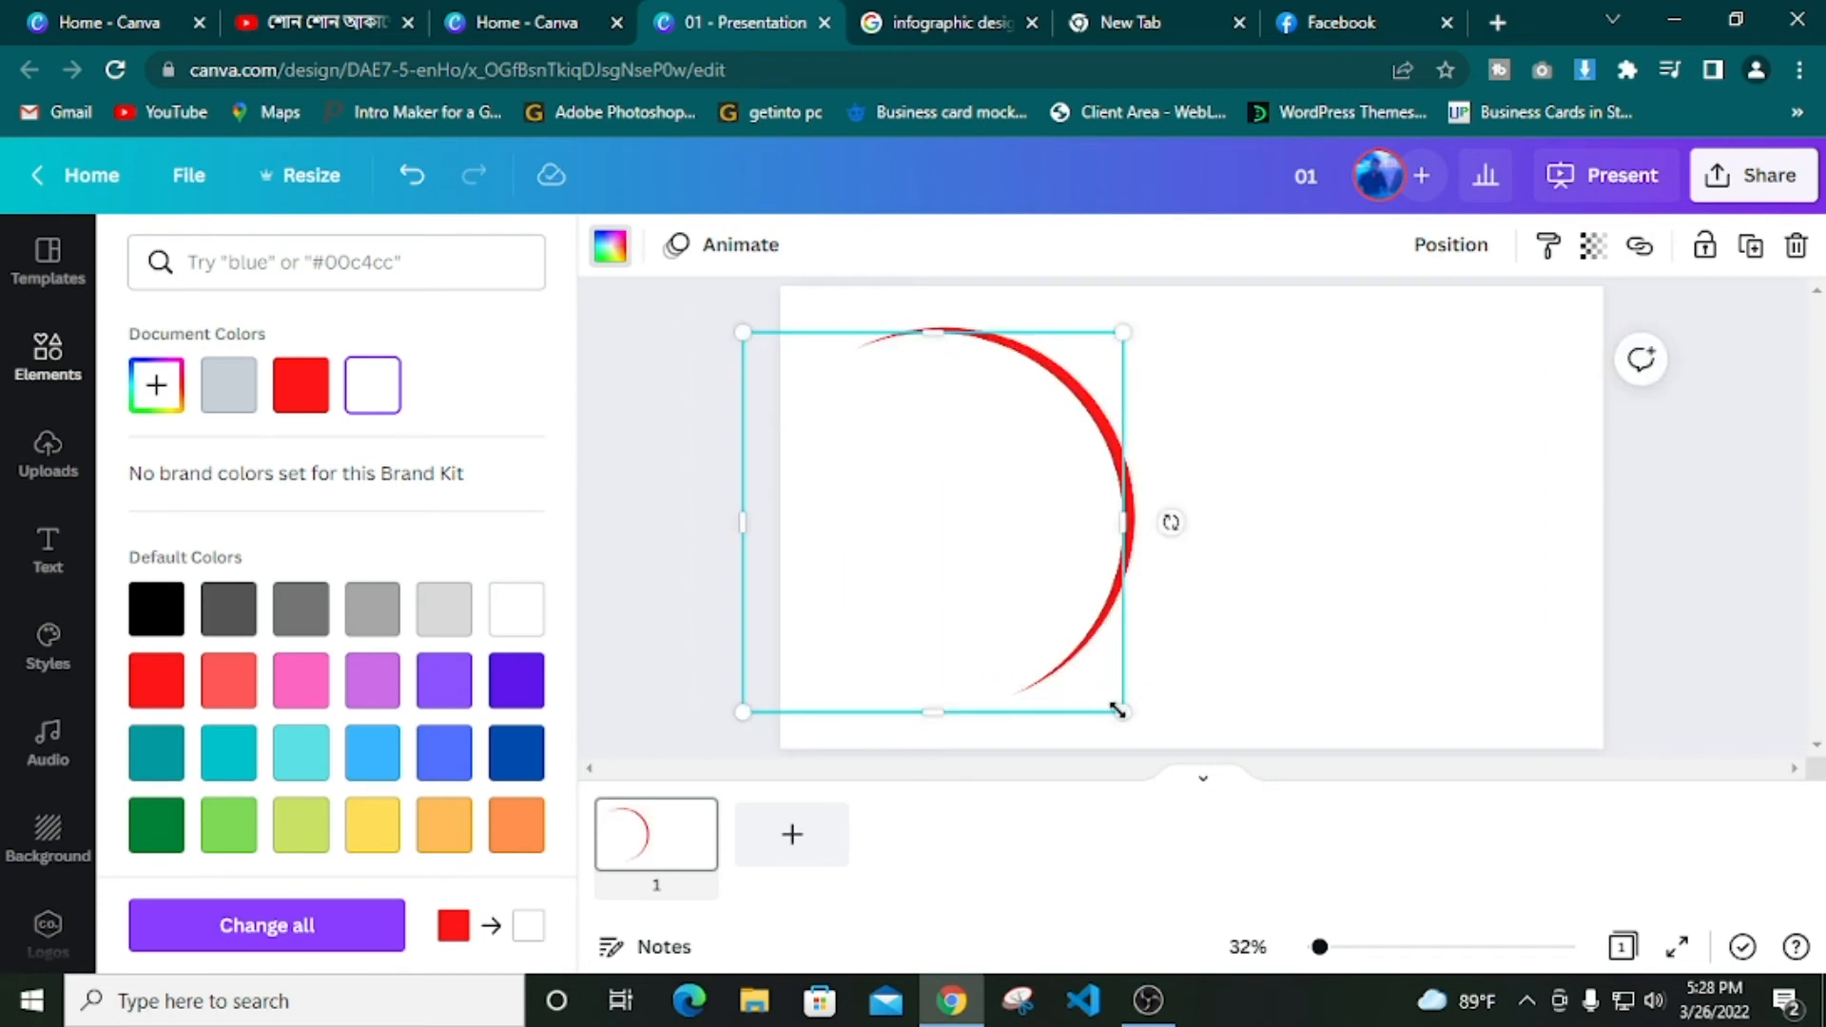
left_click_drag(1117, 710, 1107, 697)
Send the large white circle backward so it sits behind the grey ring but in front of the red circle
left_click(1448, 249)
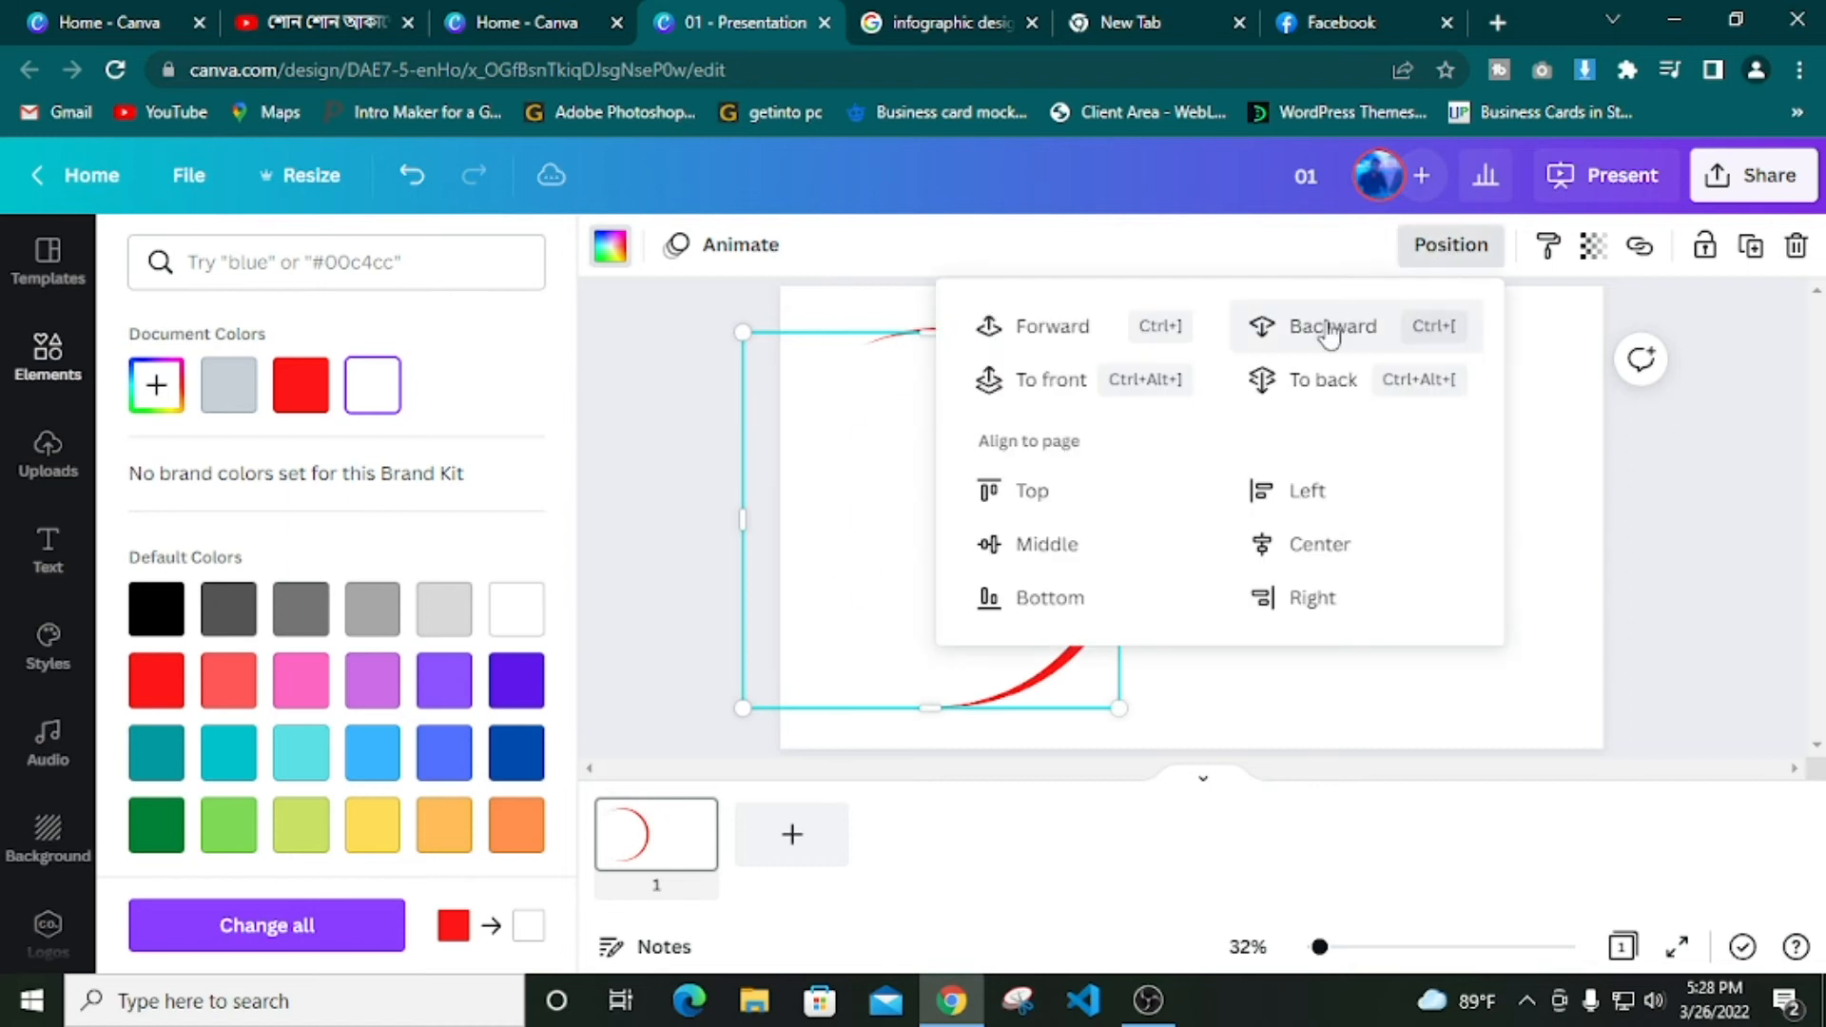
left_click(1329, 326)
left_click(1036, 327)
left_click(1434, 696)
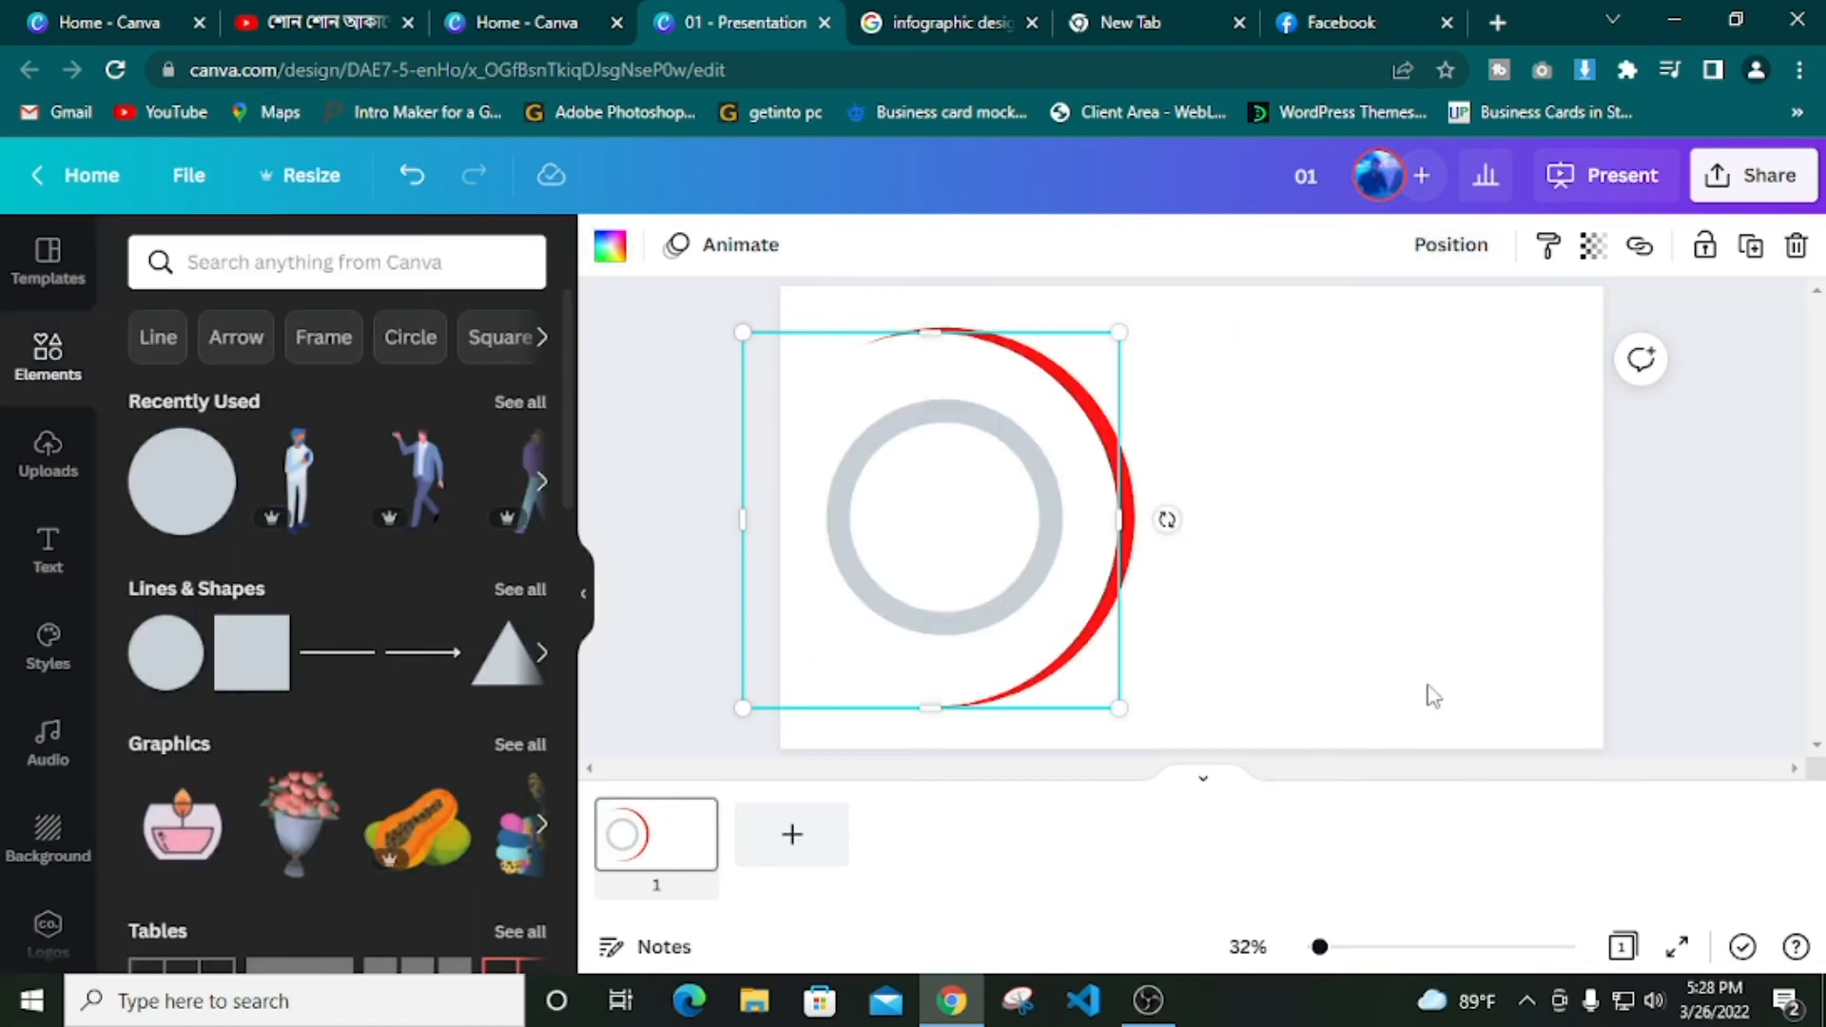
left_click(1389, 695)
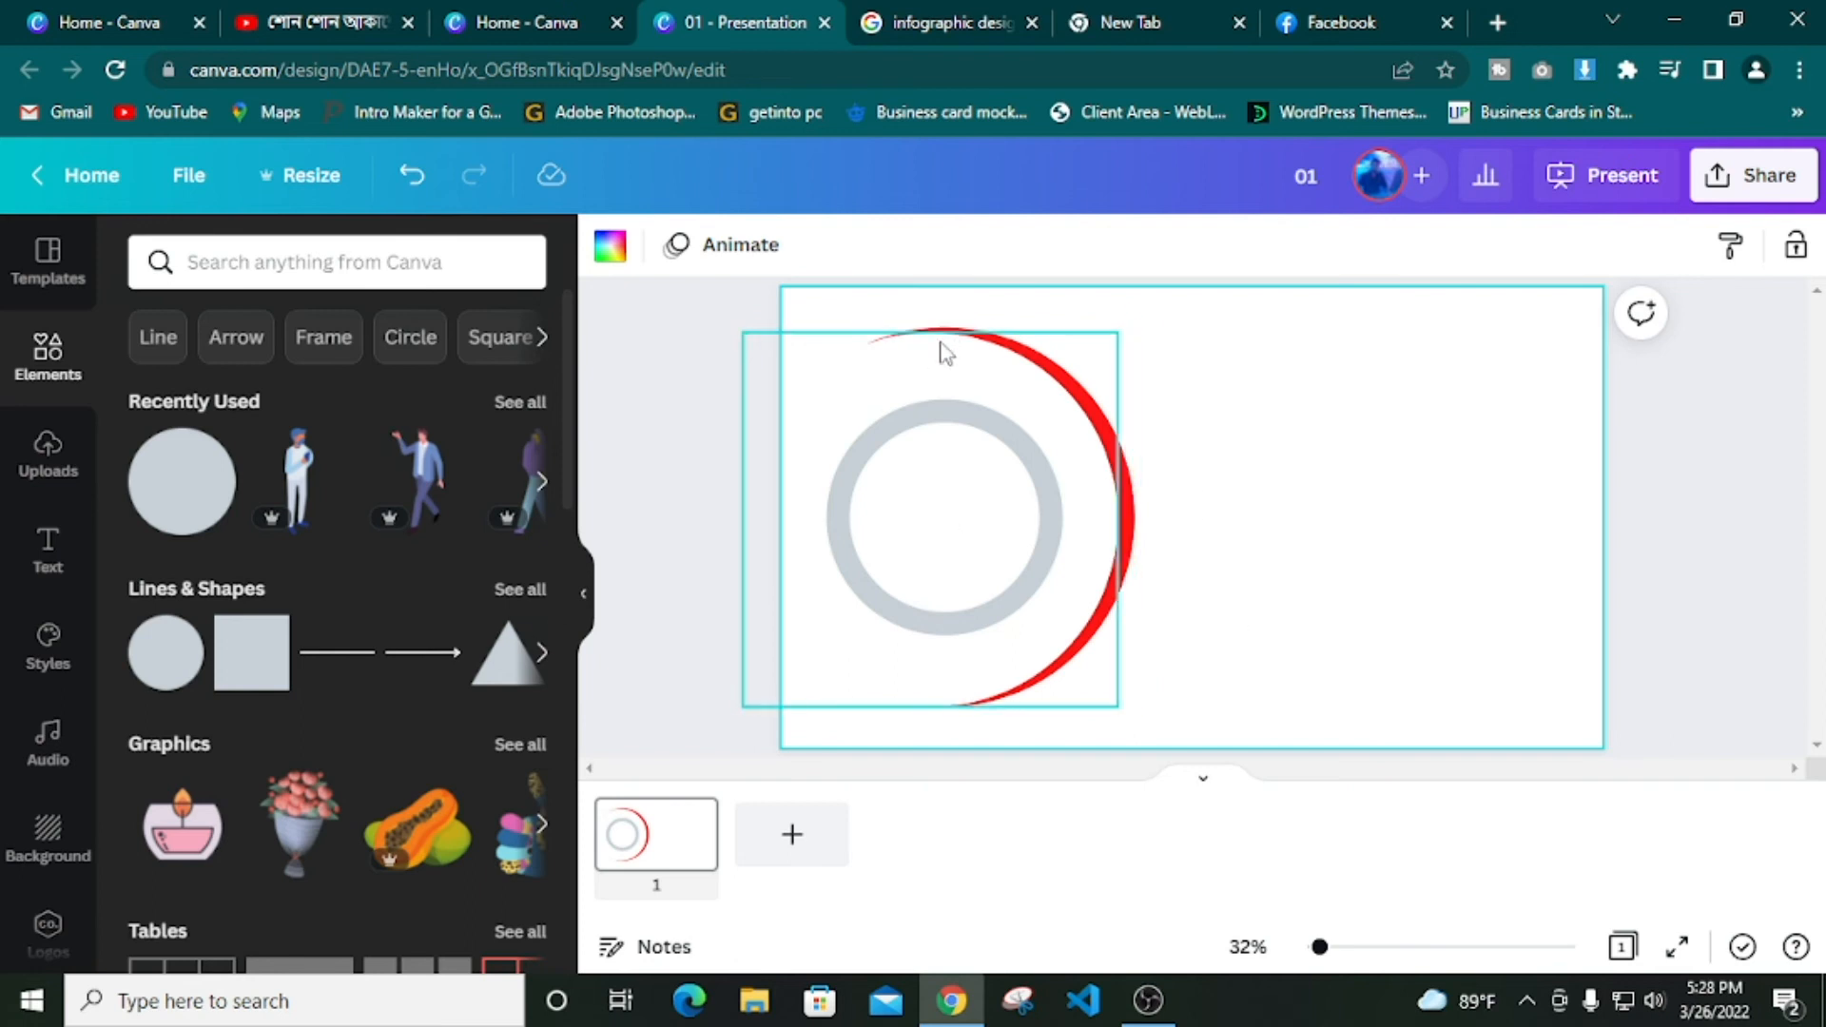
Shrink the large white circle slightly and center it in the red circle to leave an even, thin red outline
left_click(1093, 582)
left_click_drag(1119, 709, 1109, 705)
left_click_drag(995, 673, 1014, 663)
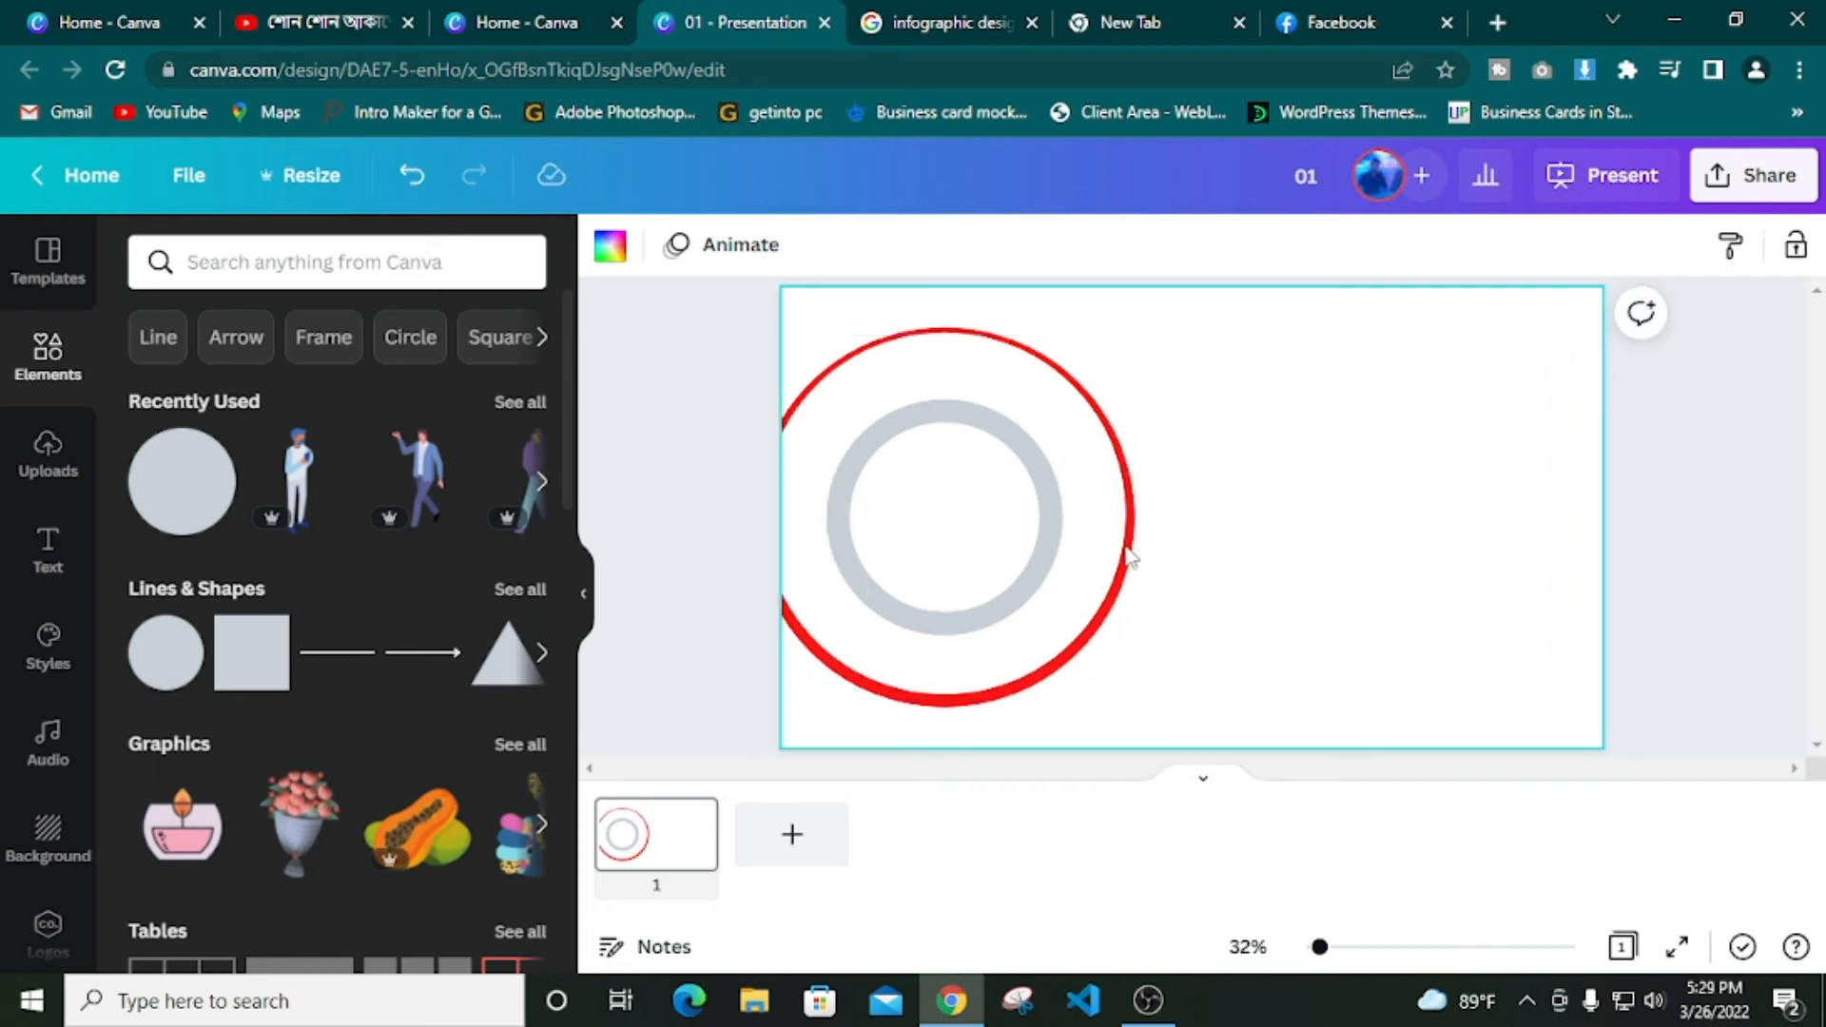
left_click_drag(942, 677, 942, 675)
left_click(1268, 425)
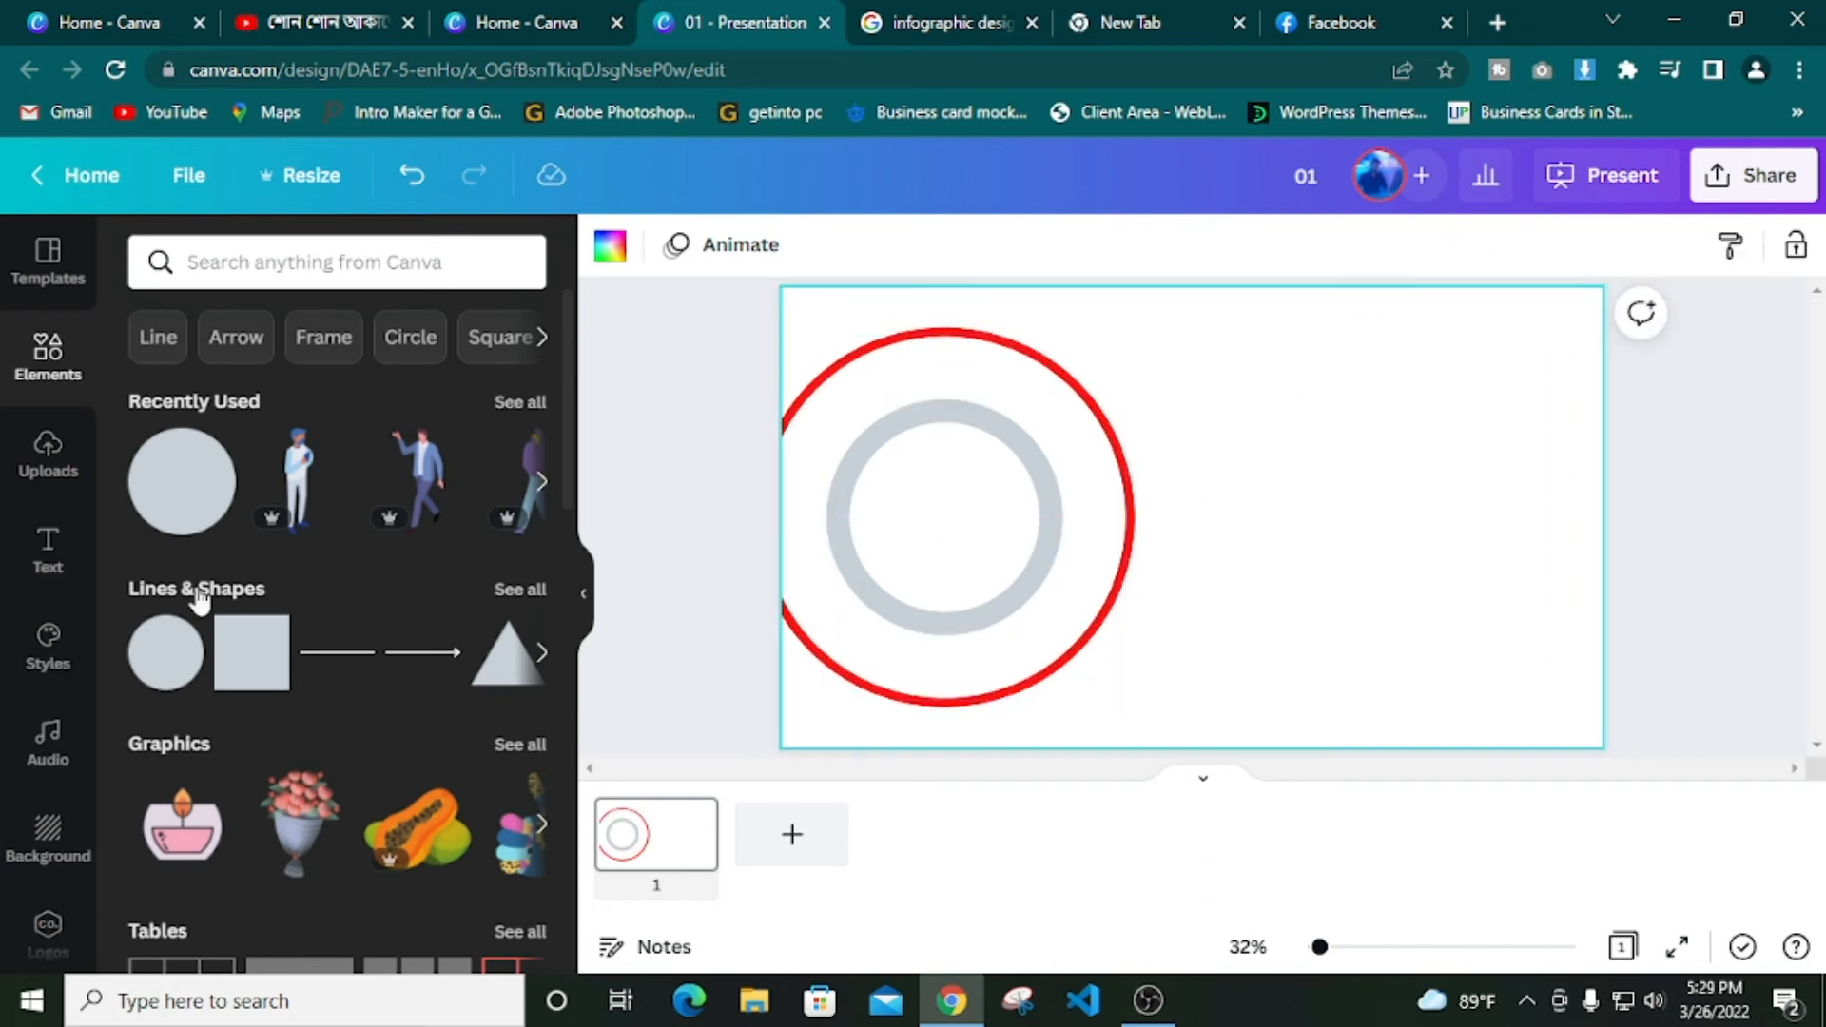
Add a square, flatten it into a rectangle, place it over the slide's upper-left corner and color it white
left_click(252, 653)
left_click_drag(1190, 629, 1193, 519)
left_click_drag(1231, 460, 800, 347)
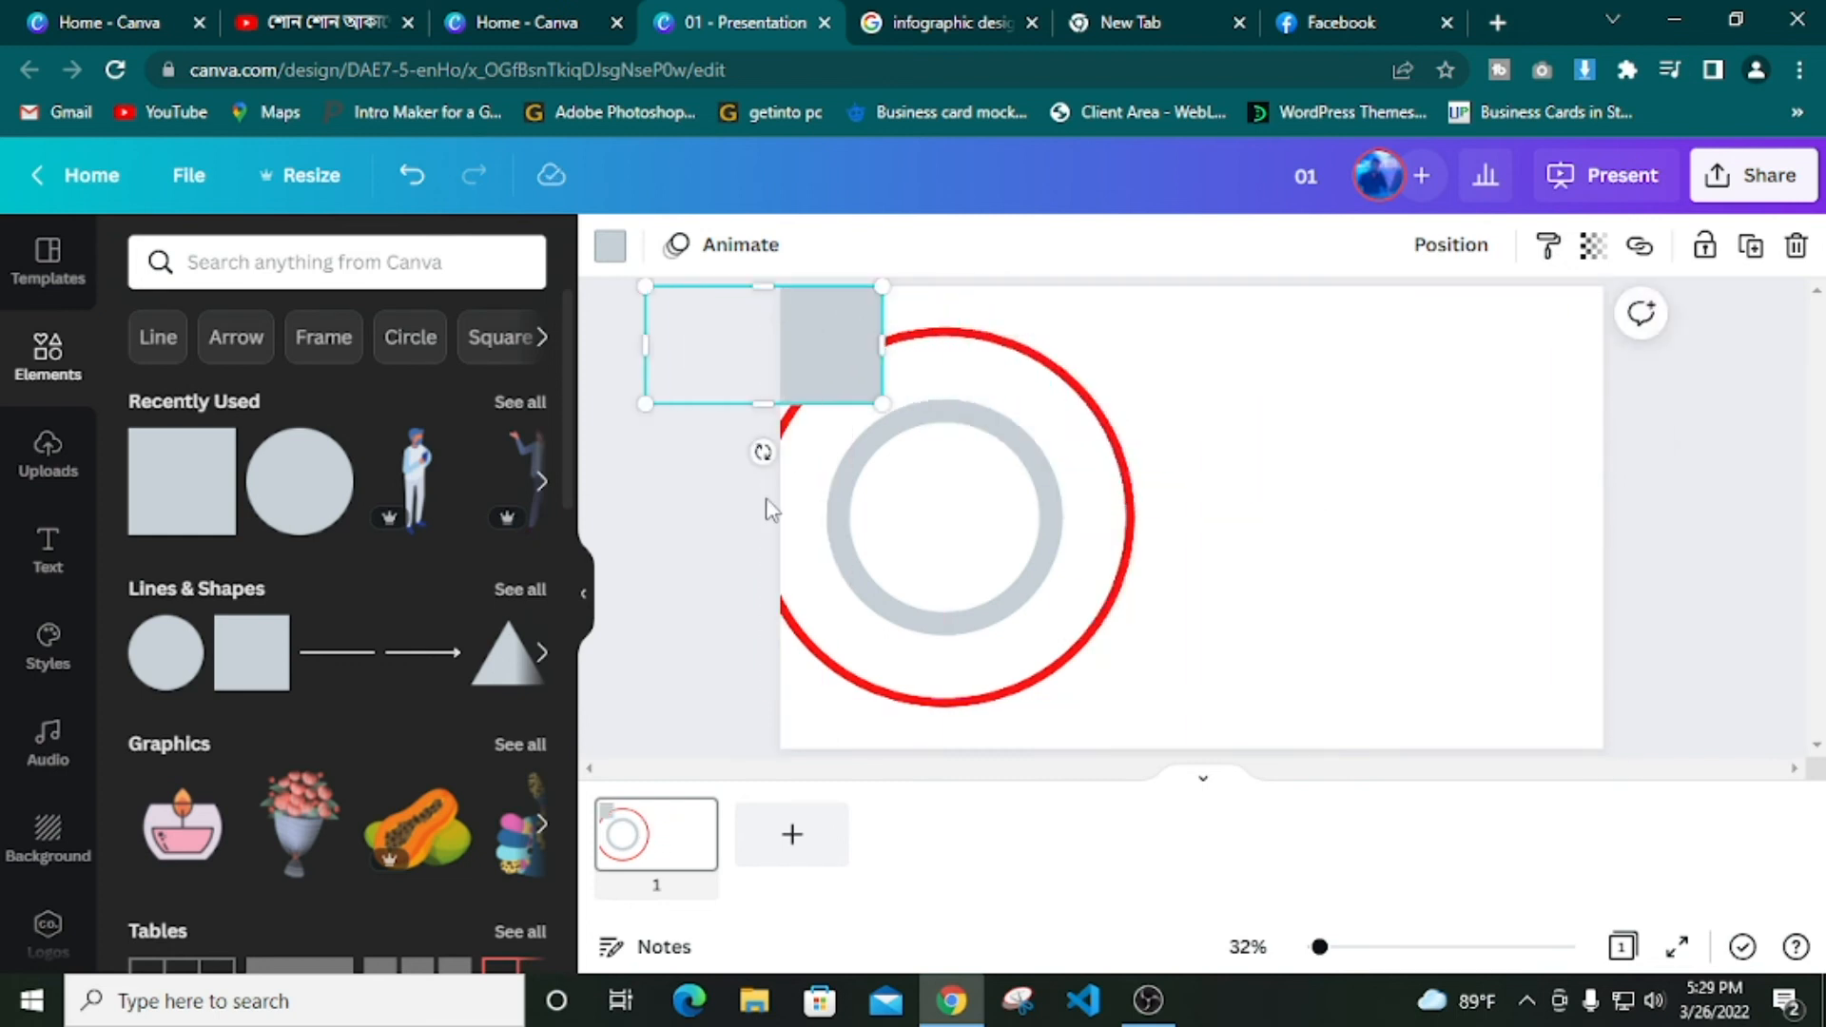
left_click(610, 245)
left_click(516, 609)
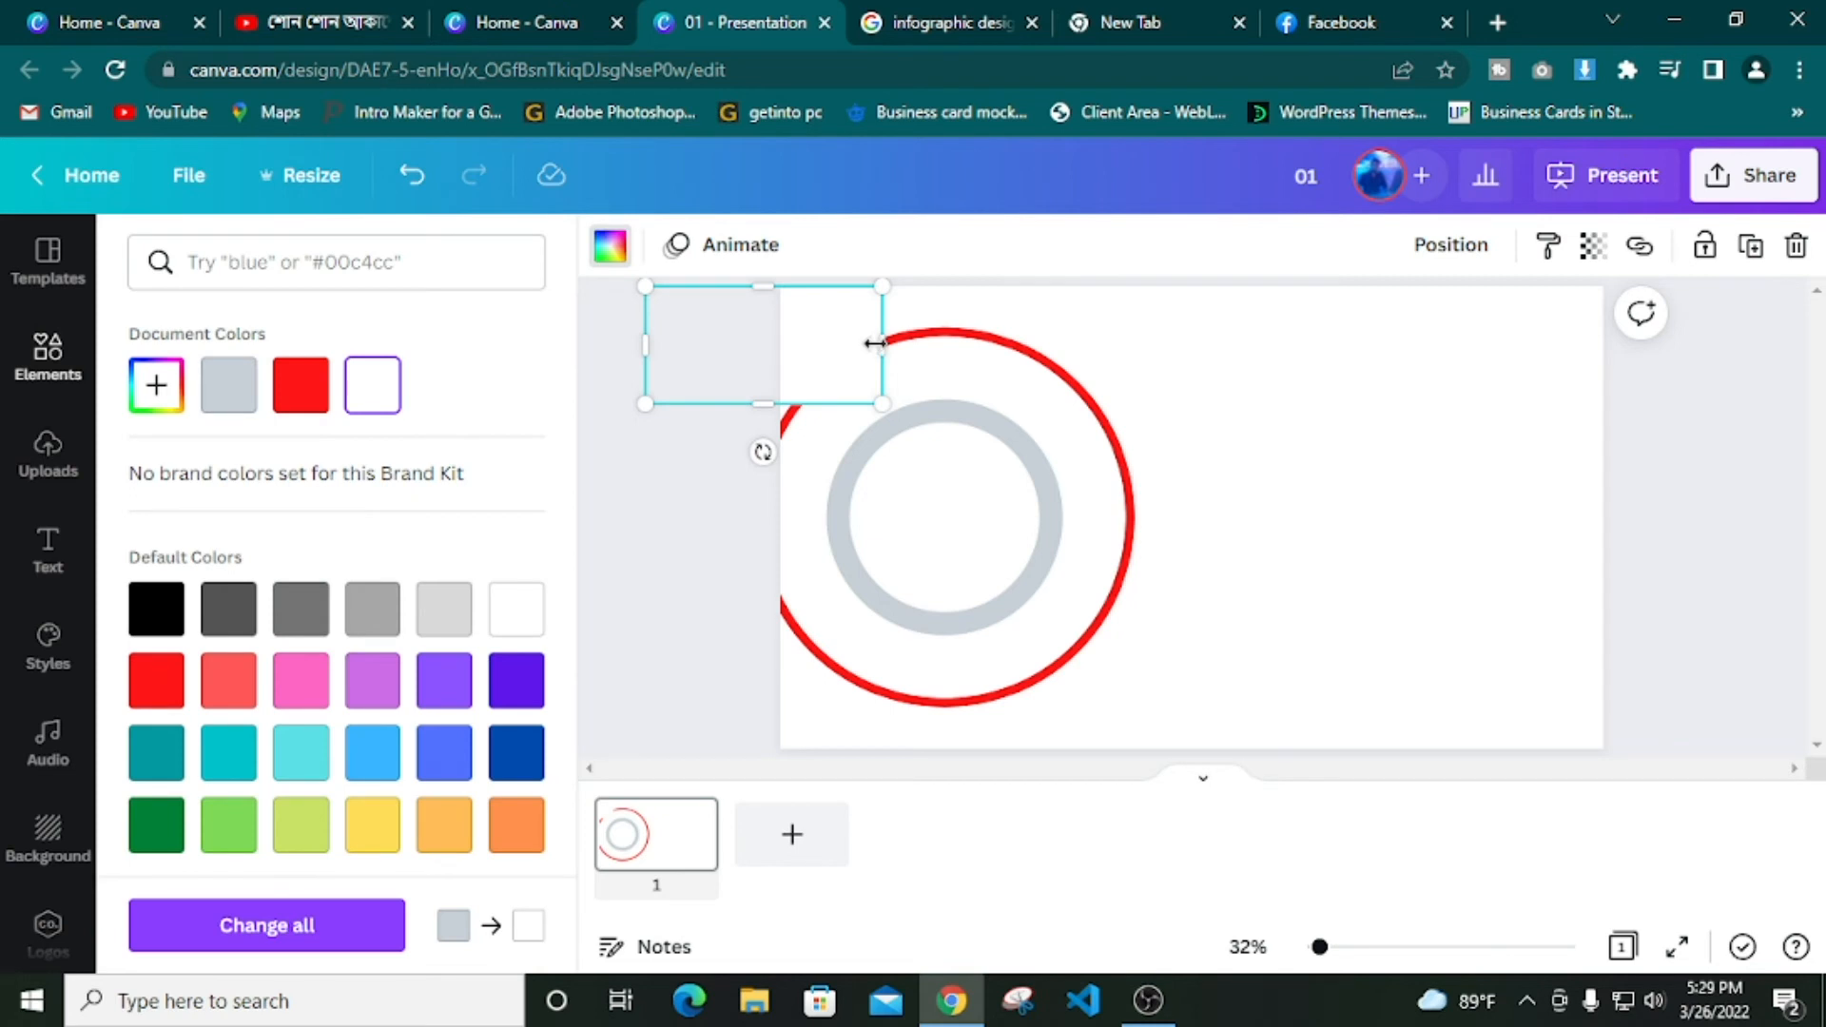
Lengthen the white rectangle and rotate it upright to mask the left part of the red outline, leaving an arc on the right
left_click_drag(882, 344, 1120, 350)
left_click_drag(980, 354, 929, 485)
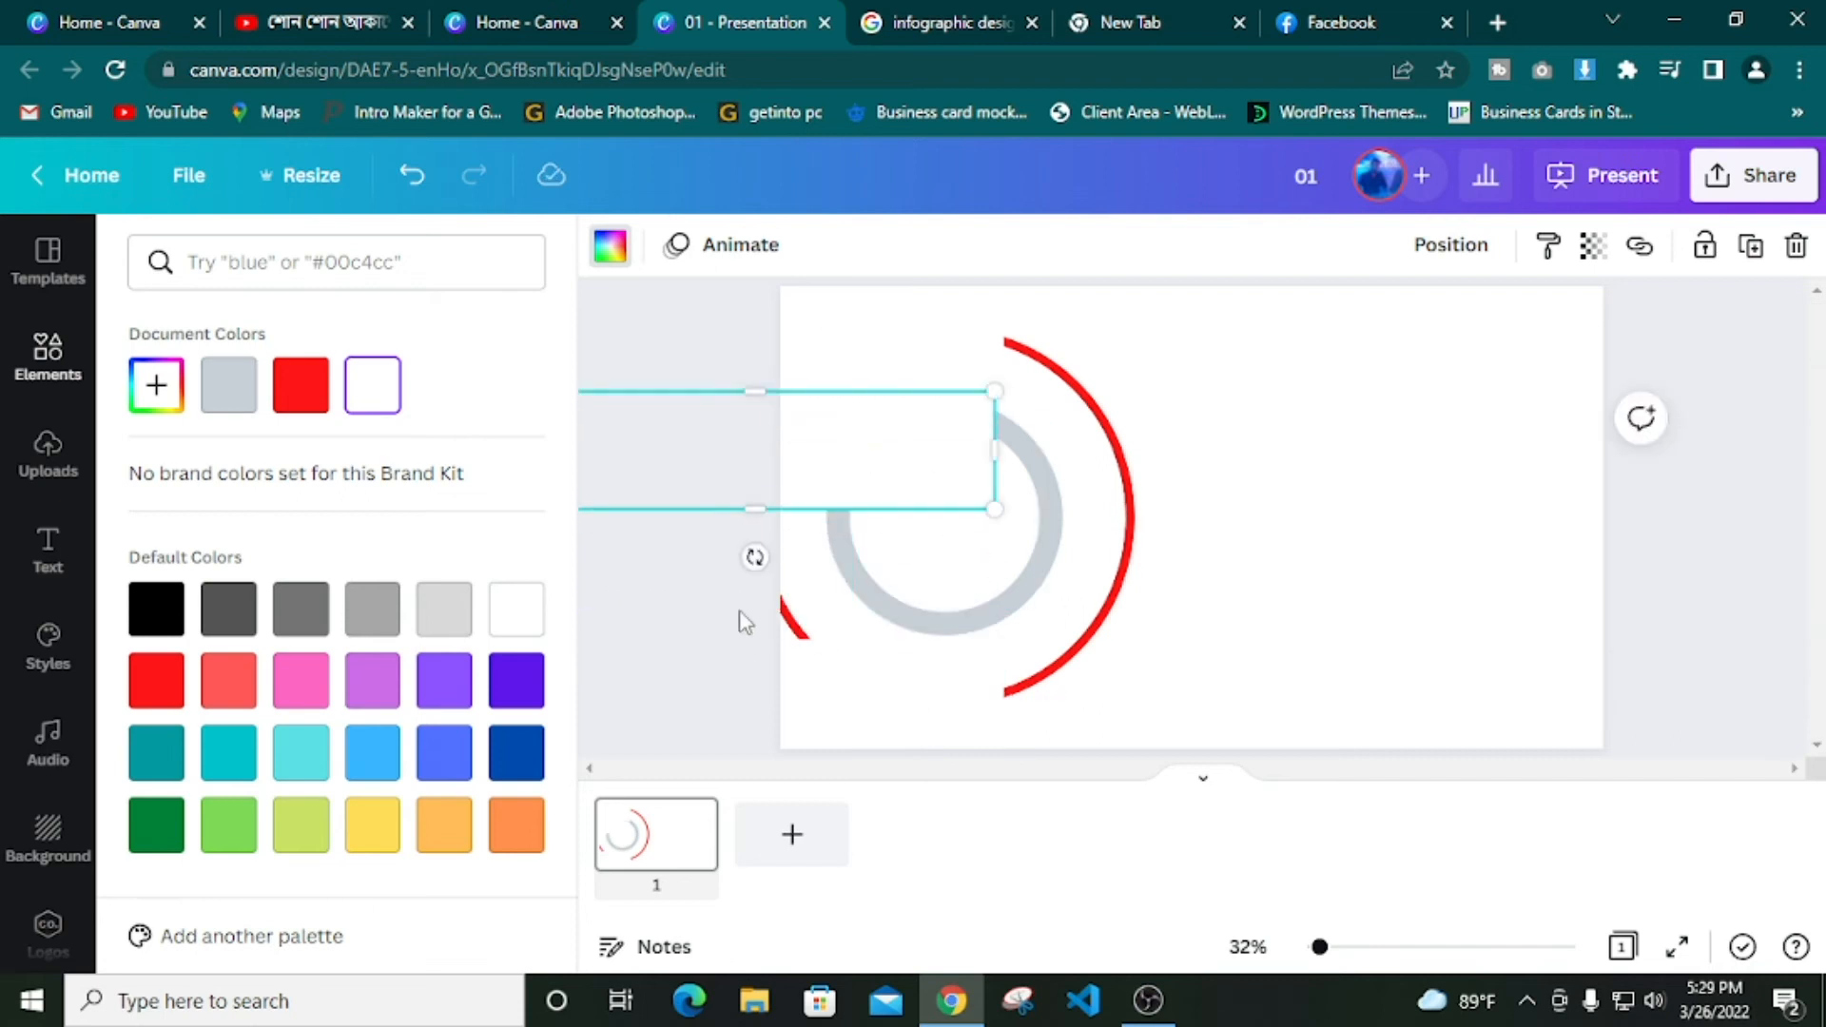
left_click_drag(758, 559, 612, 458)
left_click(1299, 585)
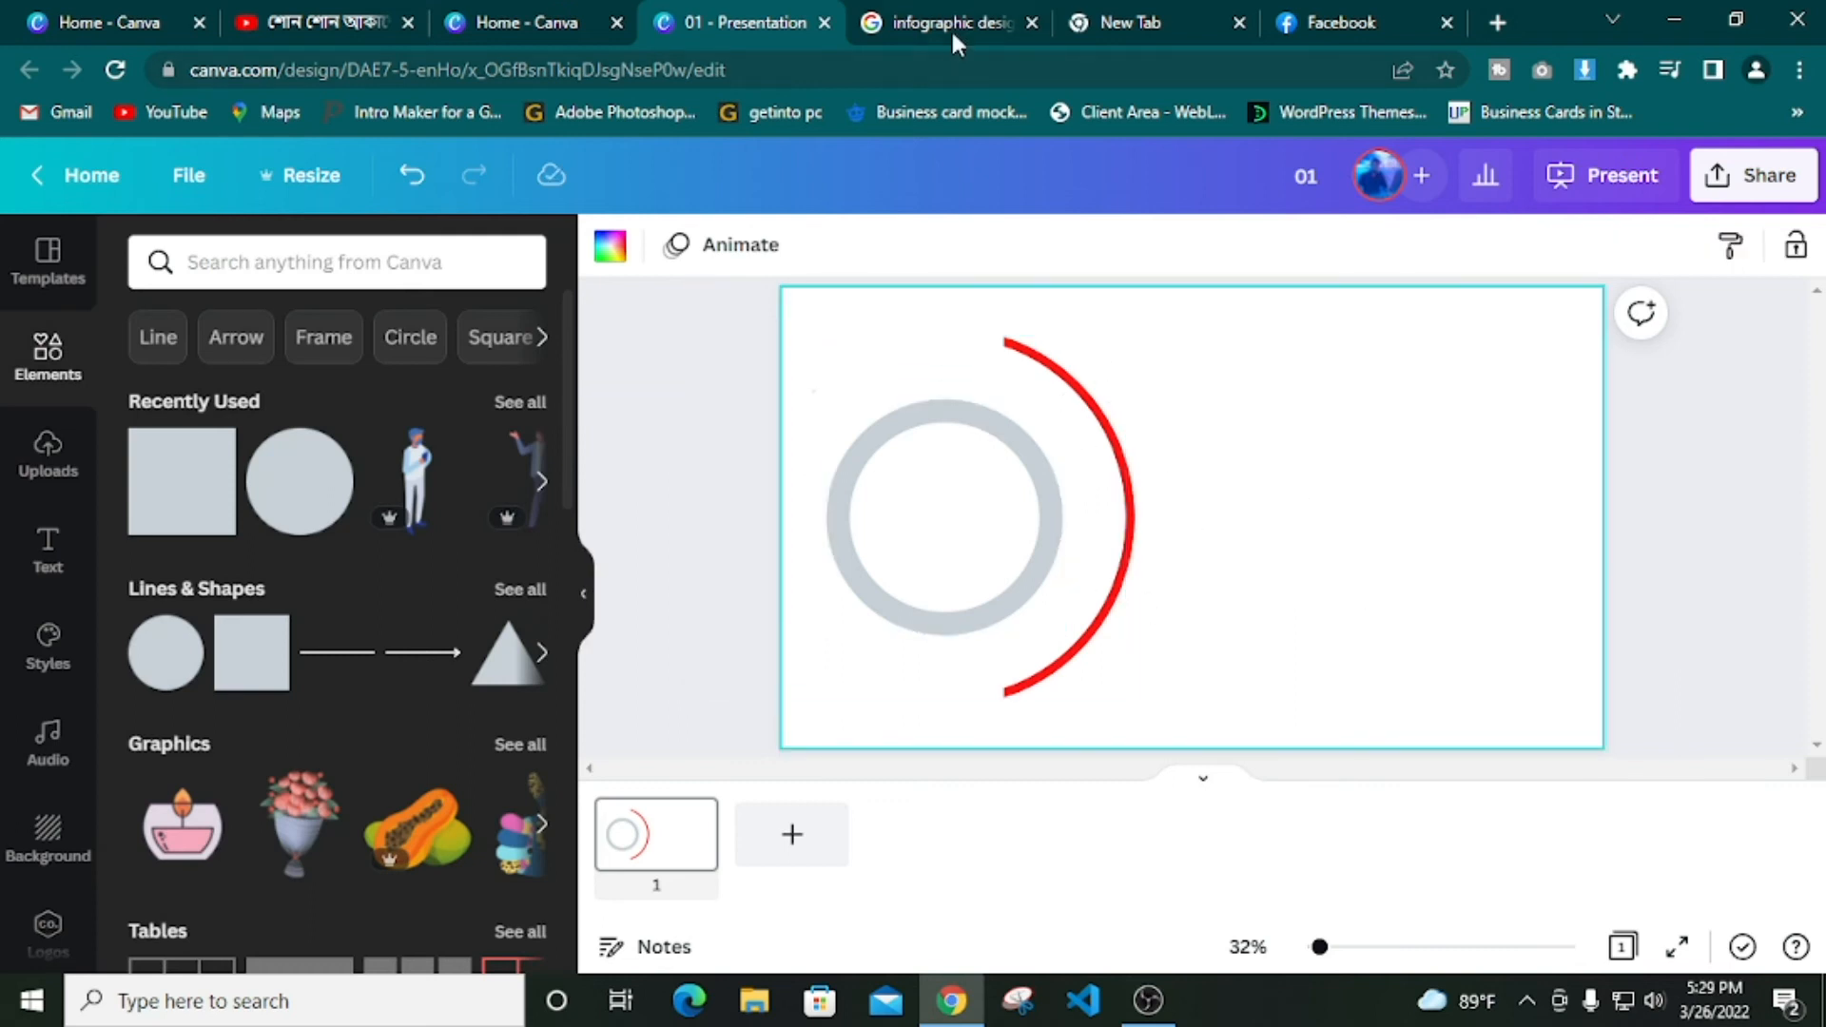
Browse the full Lines & Shapes collection for a shape suited to the option banners beside the arc
left_click(506, 609)
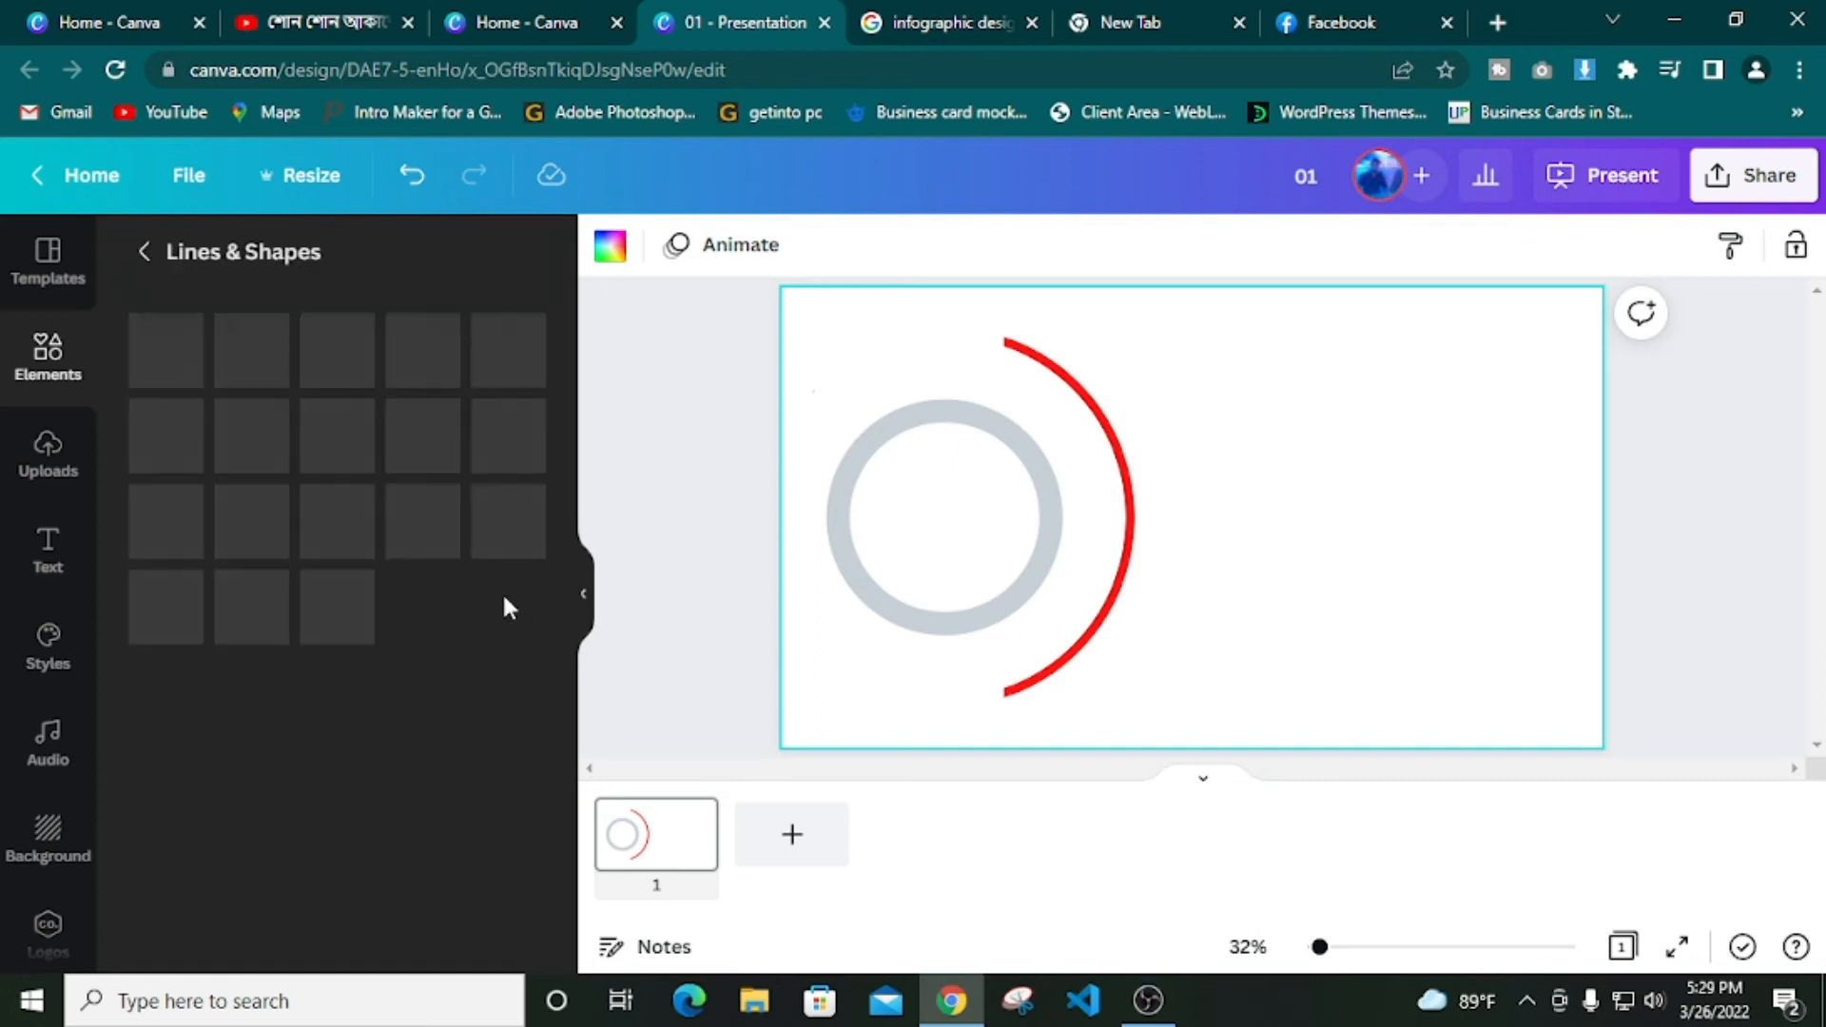
scroll(395, 837, "down", 1)
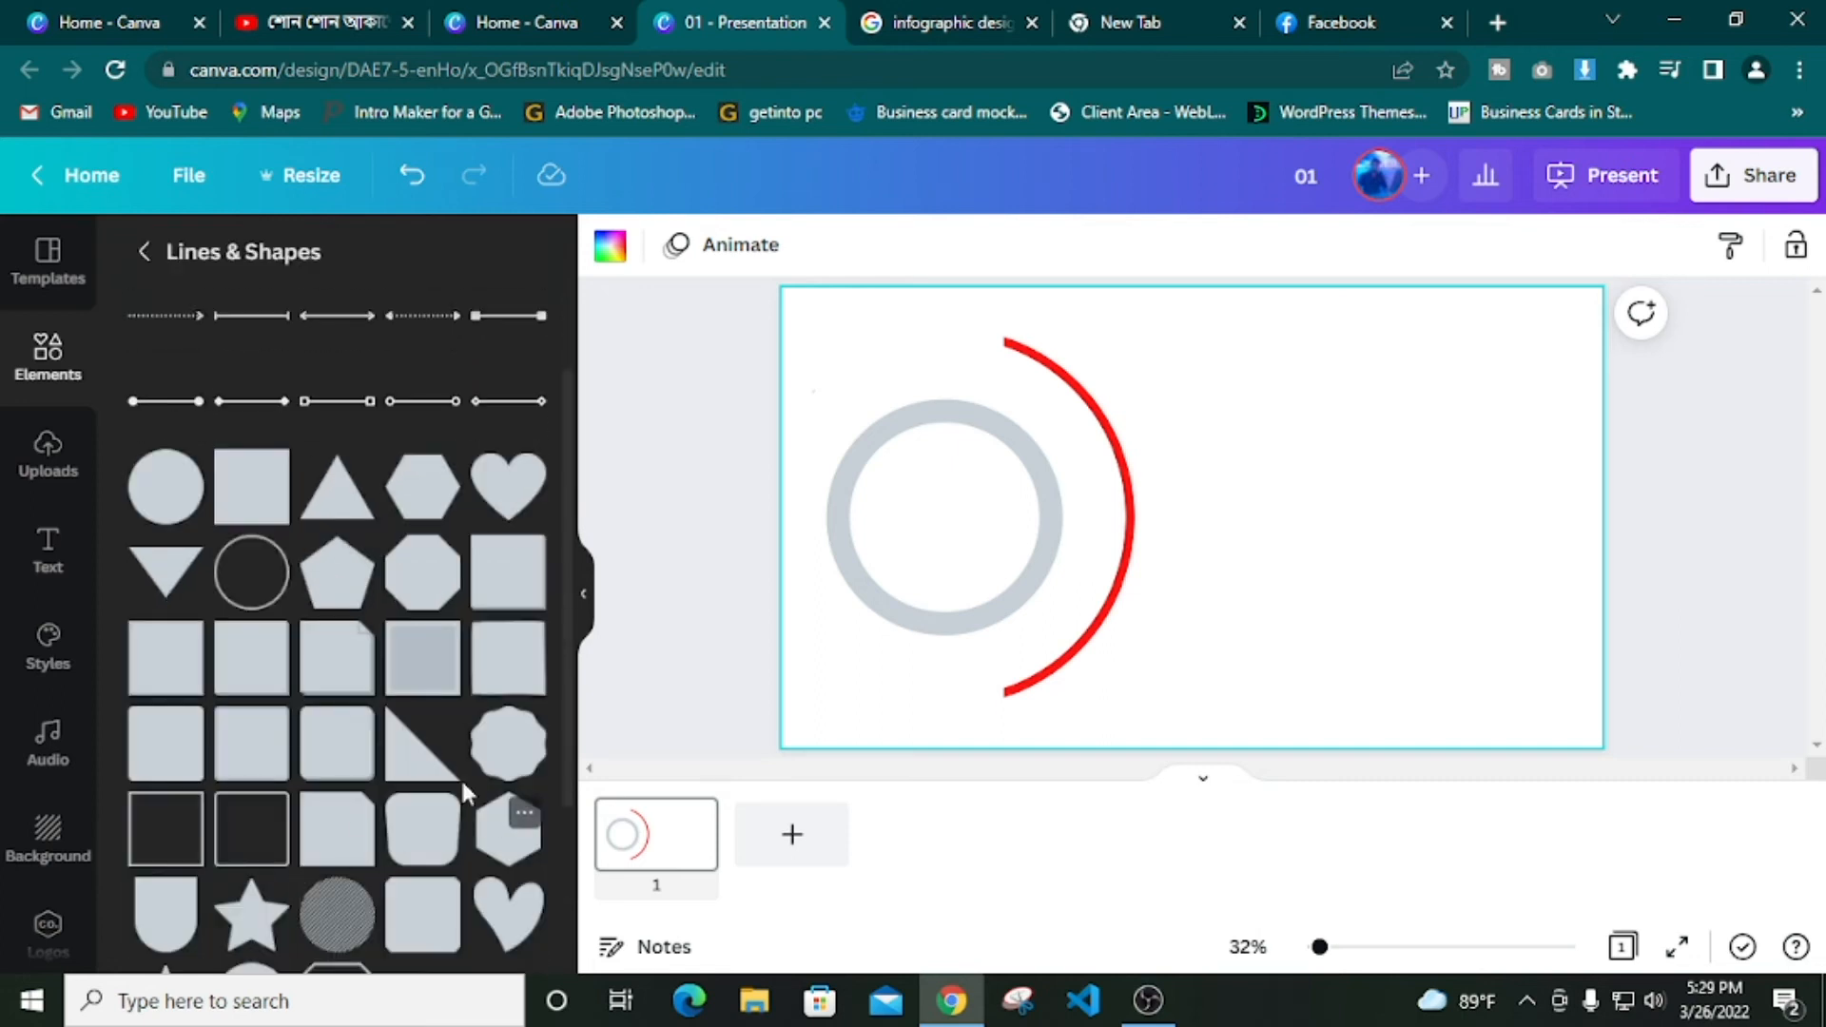
scroll(428, 761, "down", 3)
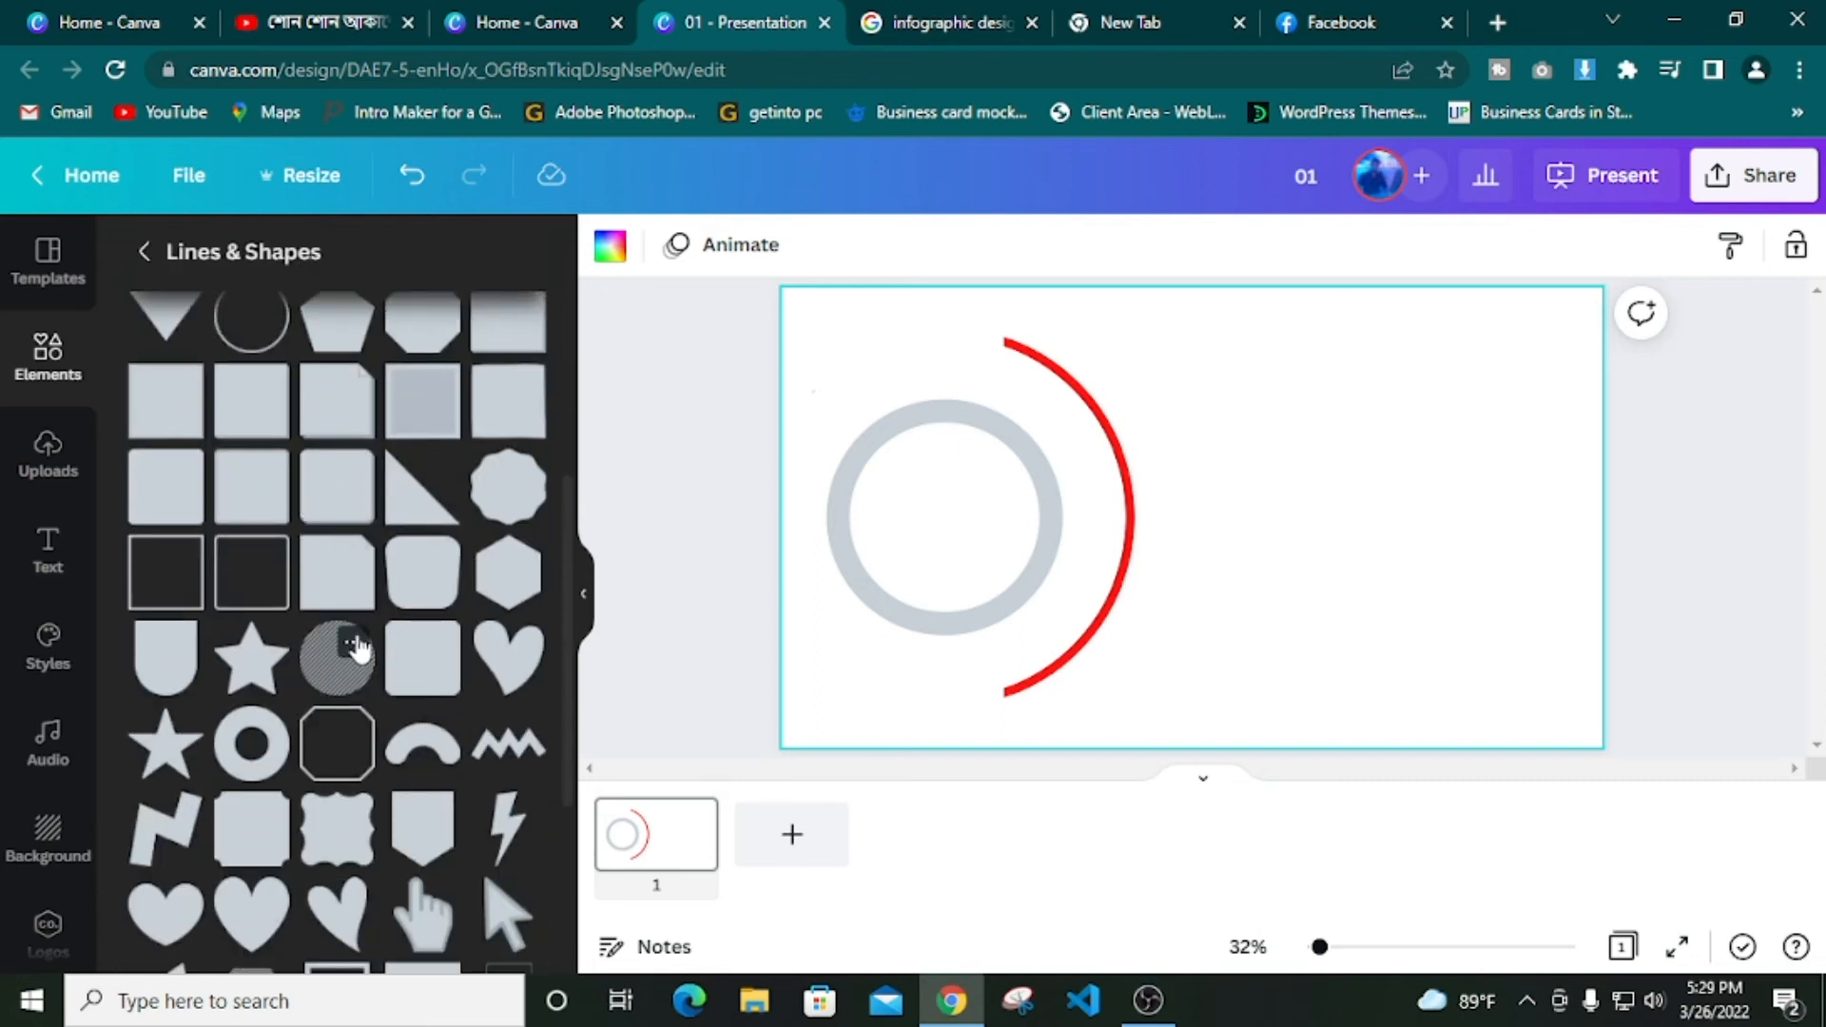
scroll(352, 619, "up", 3)
scroll(354, 630, "down", 3)
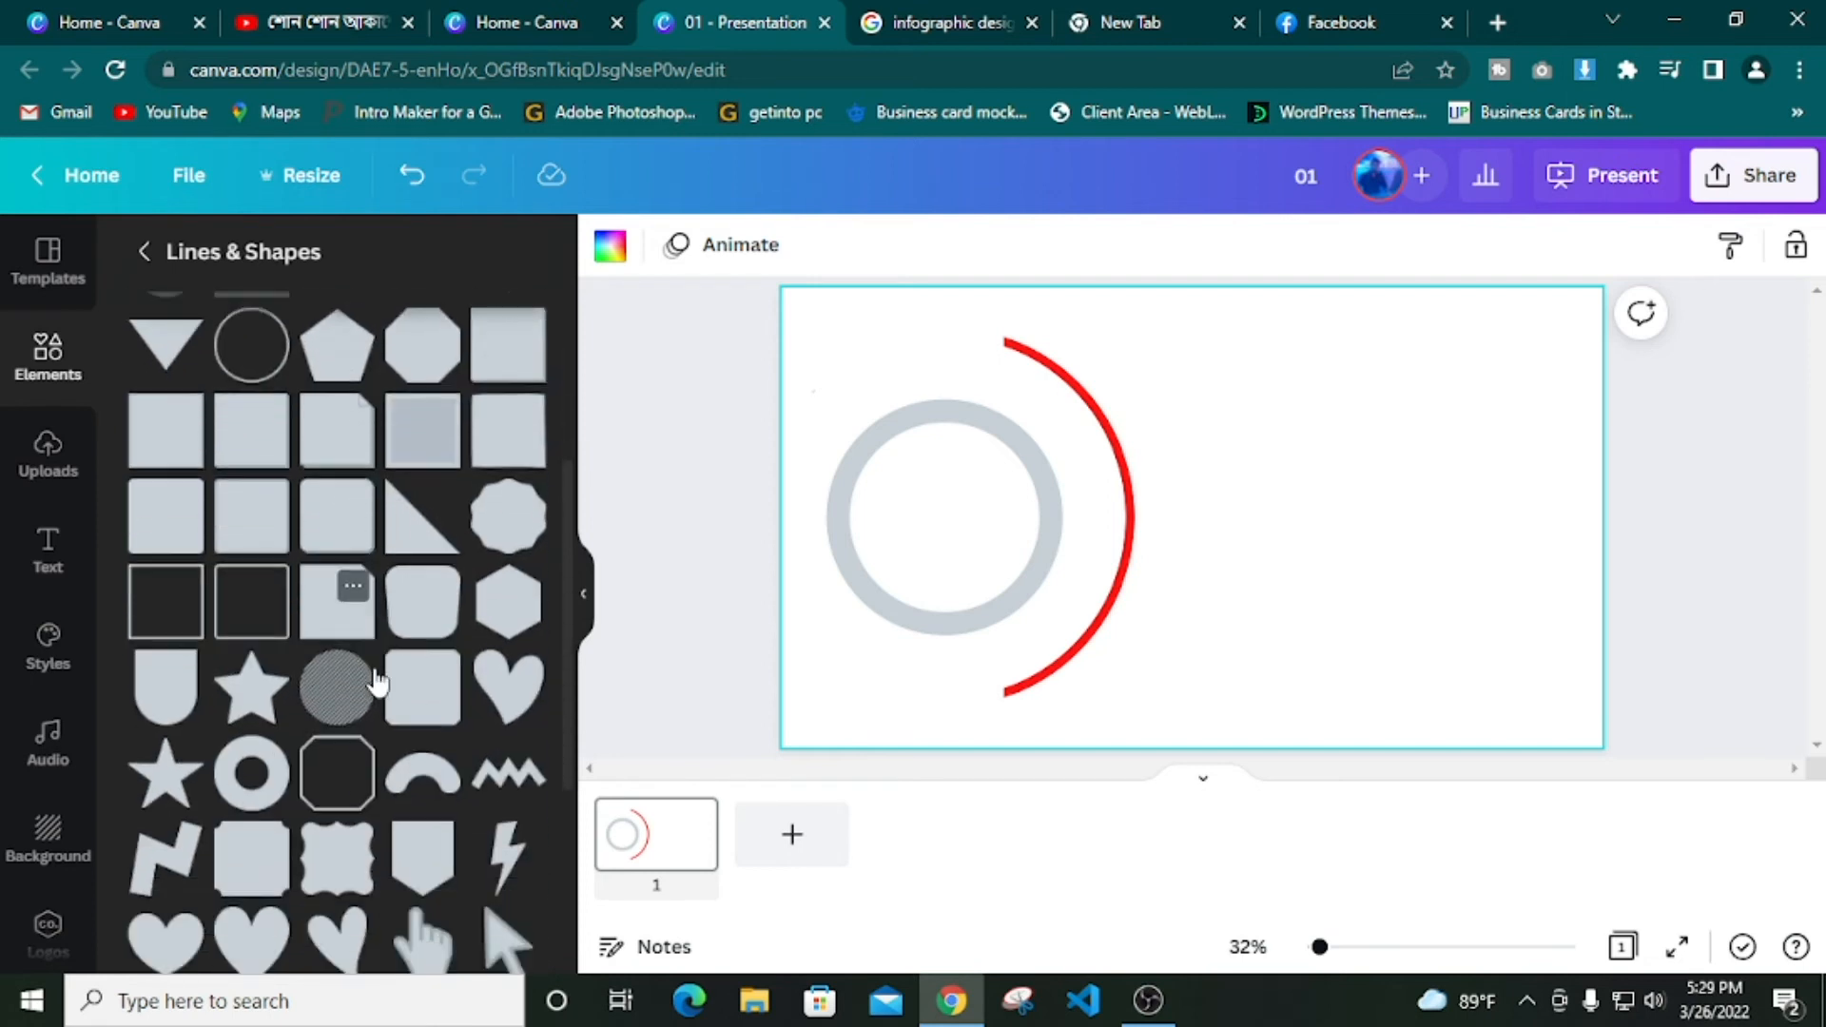
scroll(378, 681, "up", 1)
scroll(445, 787, "down", 3)
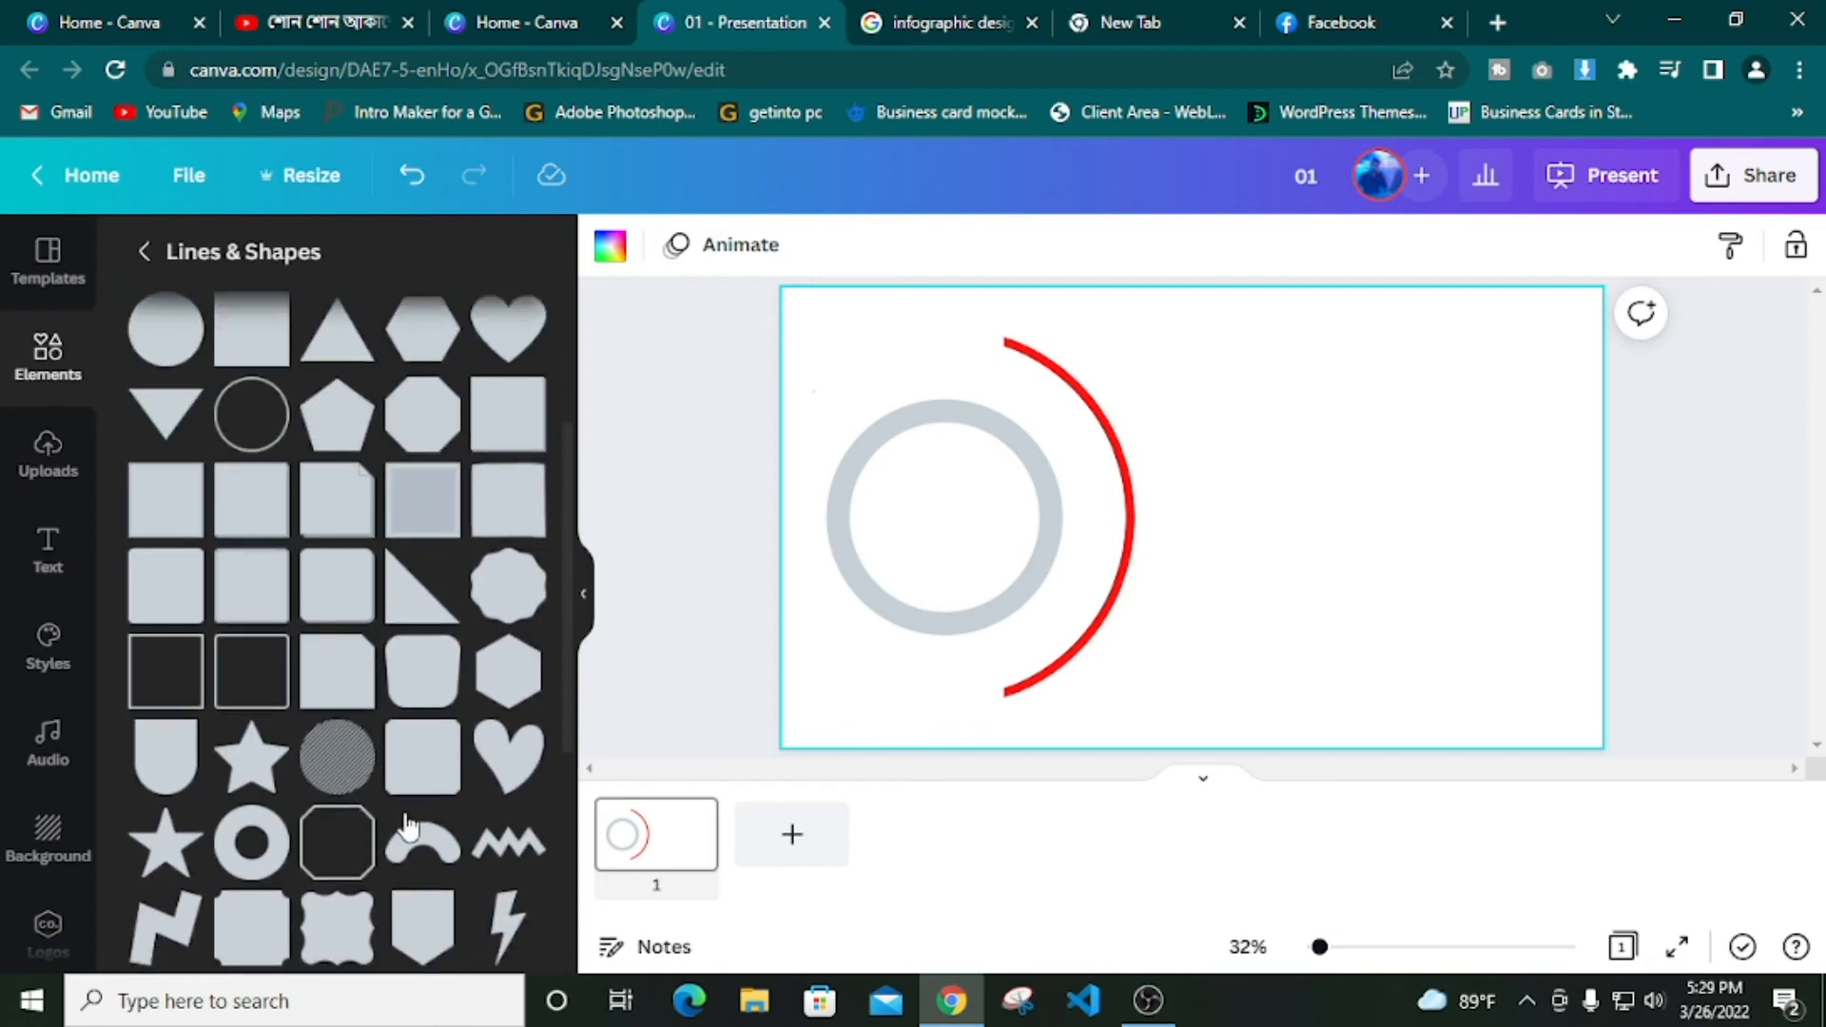
scroll(375, 766, "down", 5)
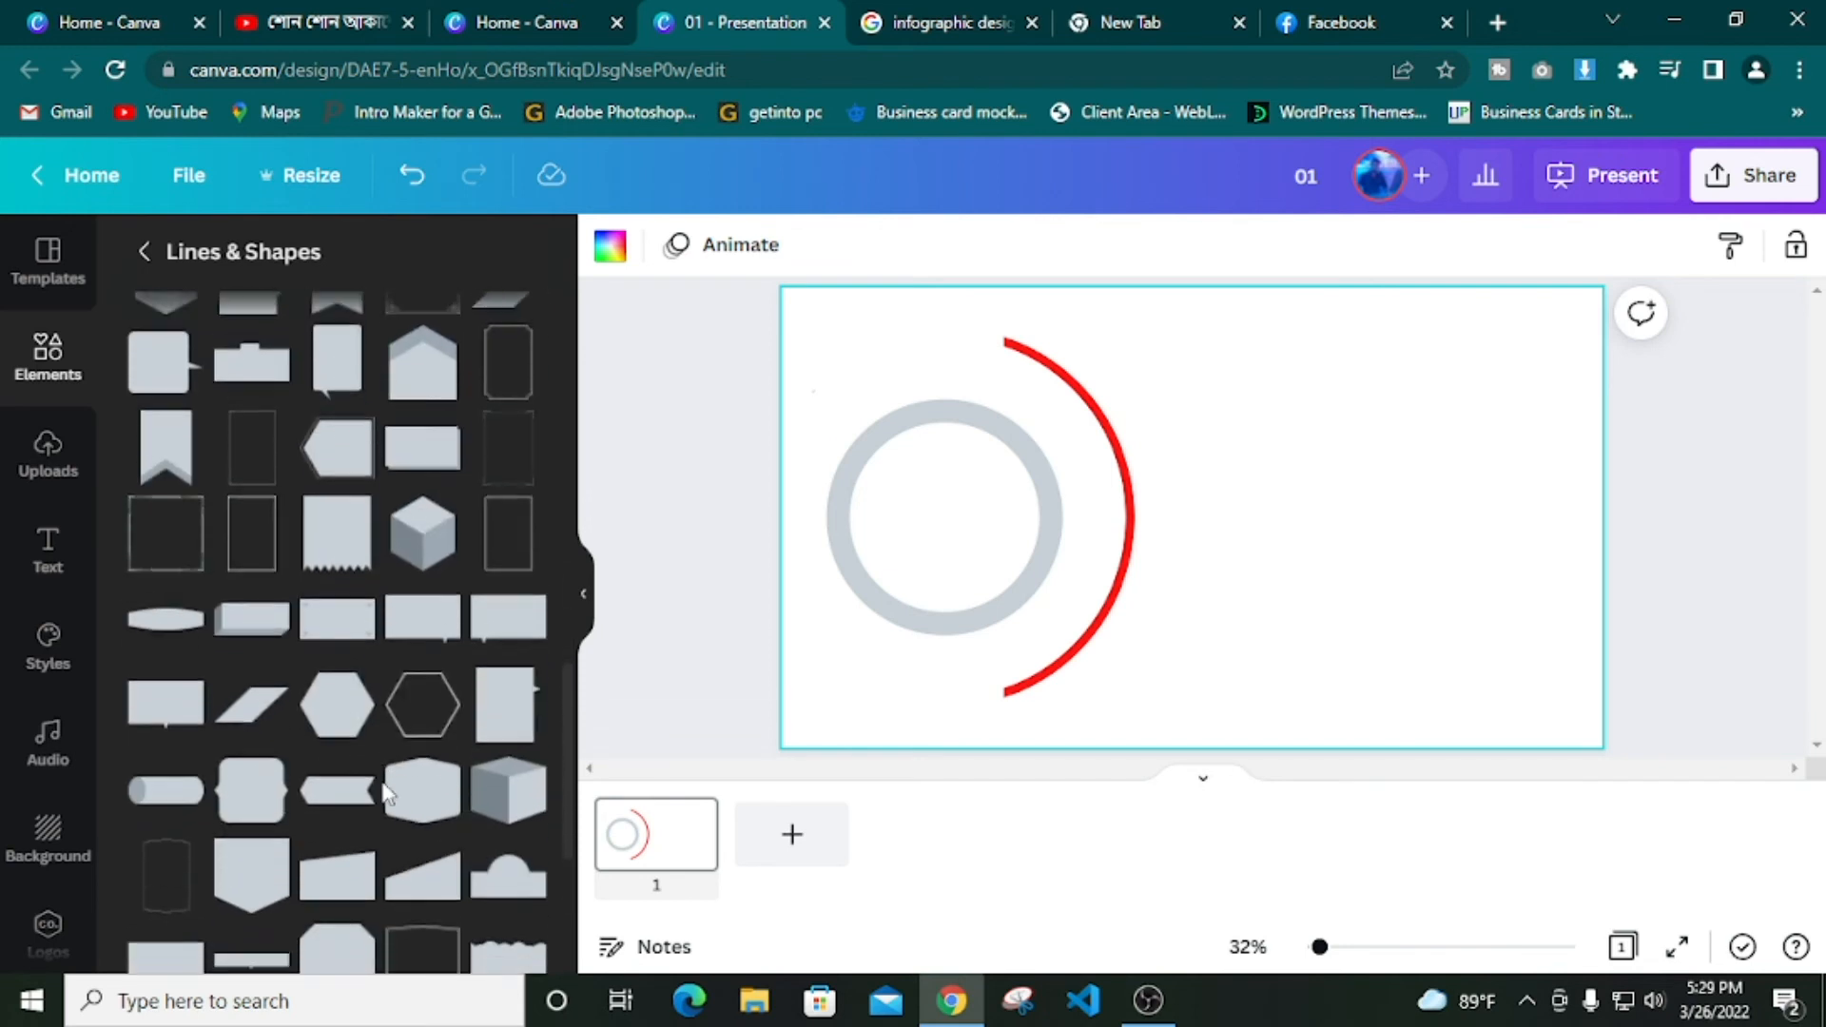
scroll(380, 778, "down", 3)
scroll(385, 791, "down", 3)
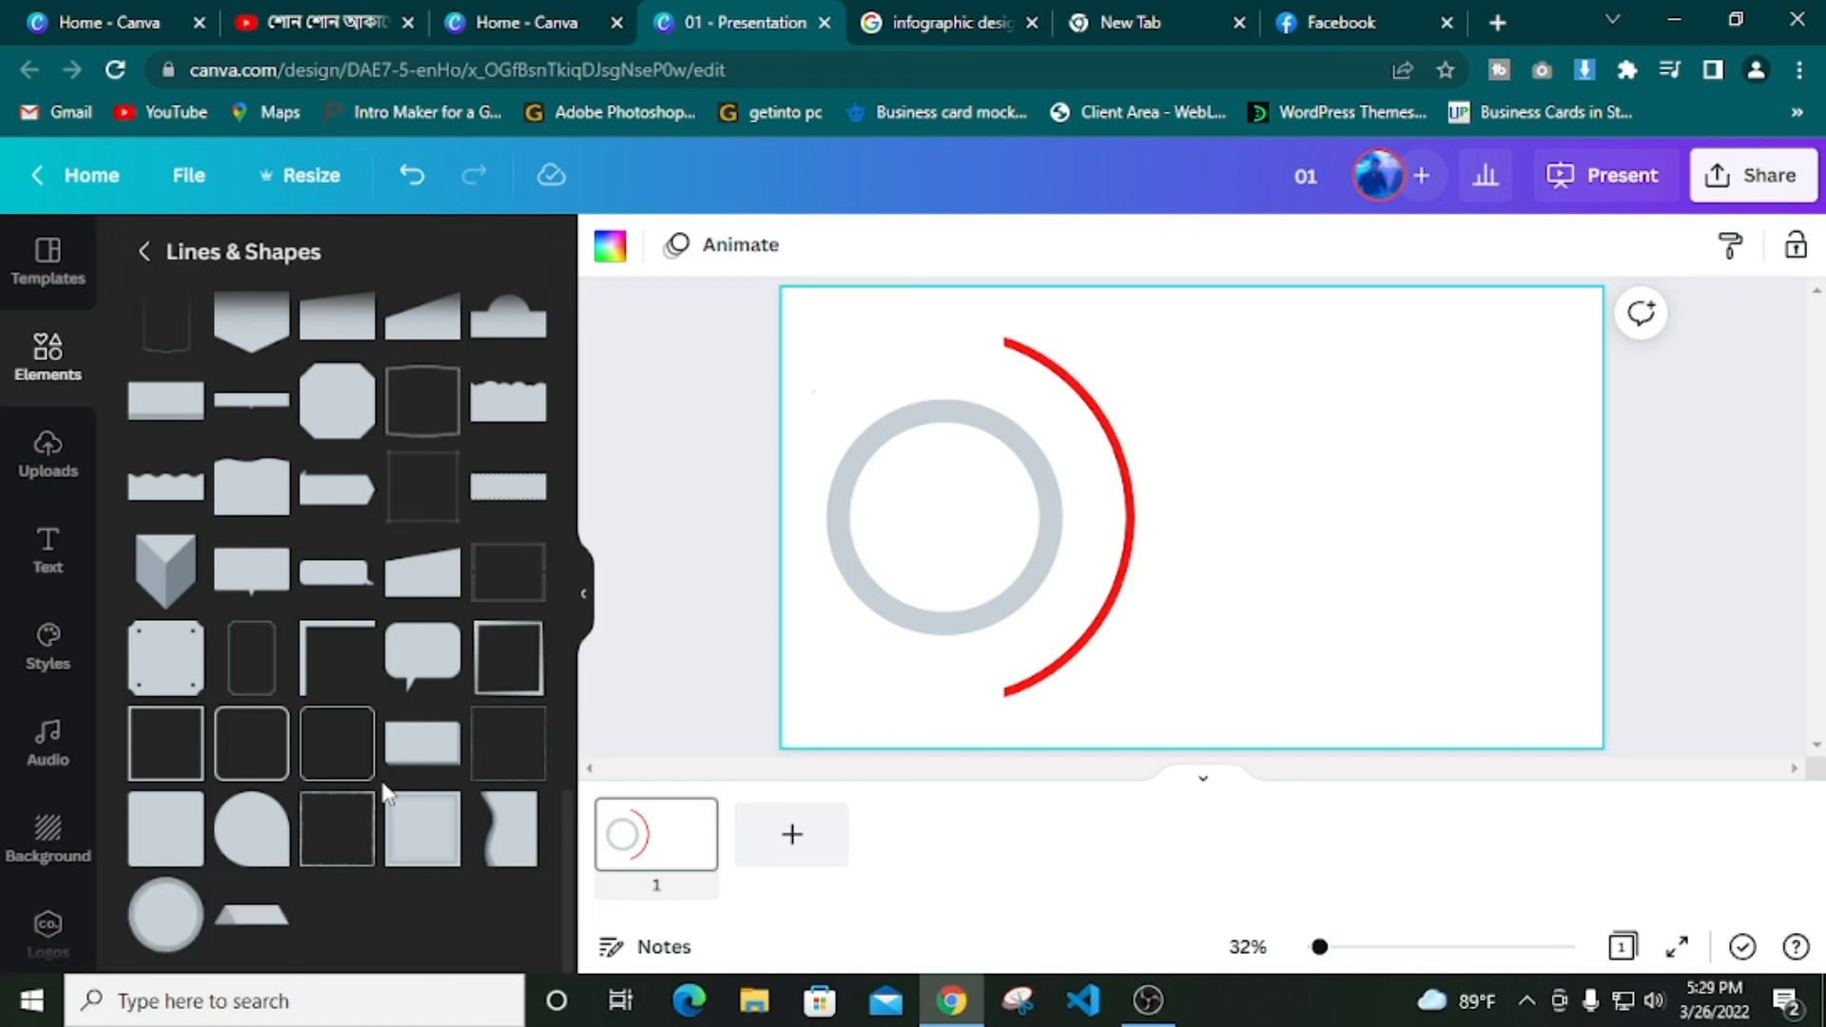
scroll(385, 794, "down", 3)
scroll(366, 657, "up", 6)
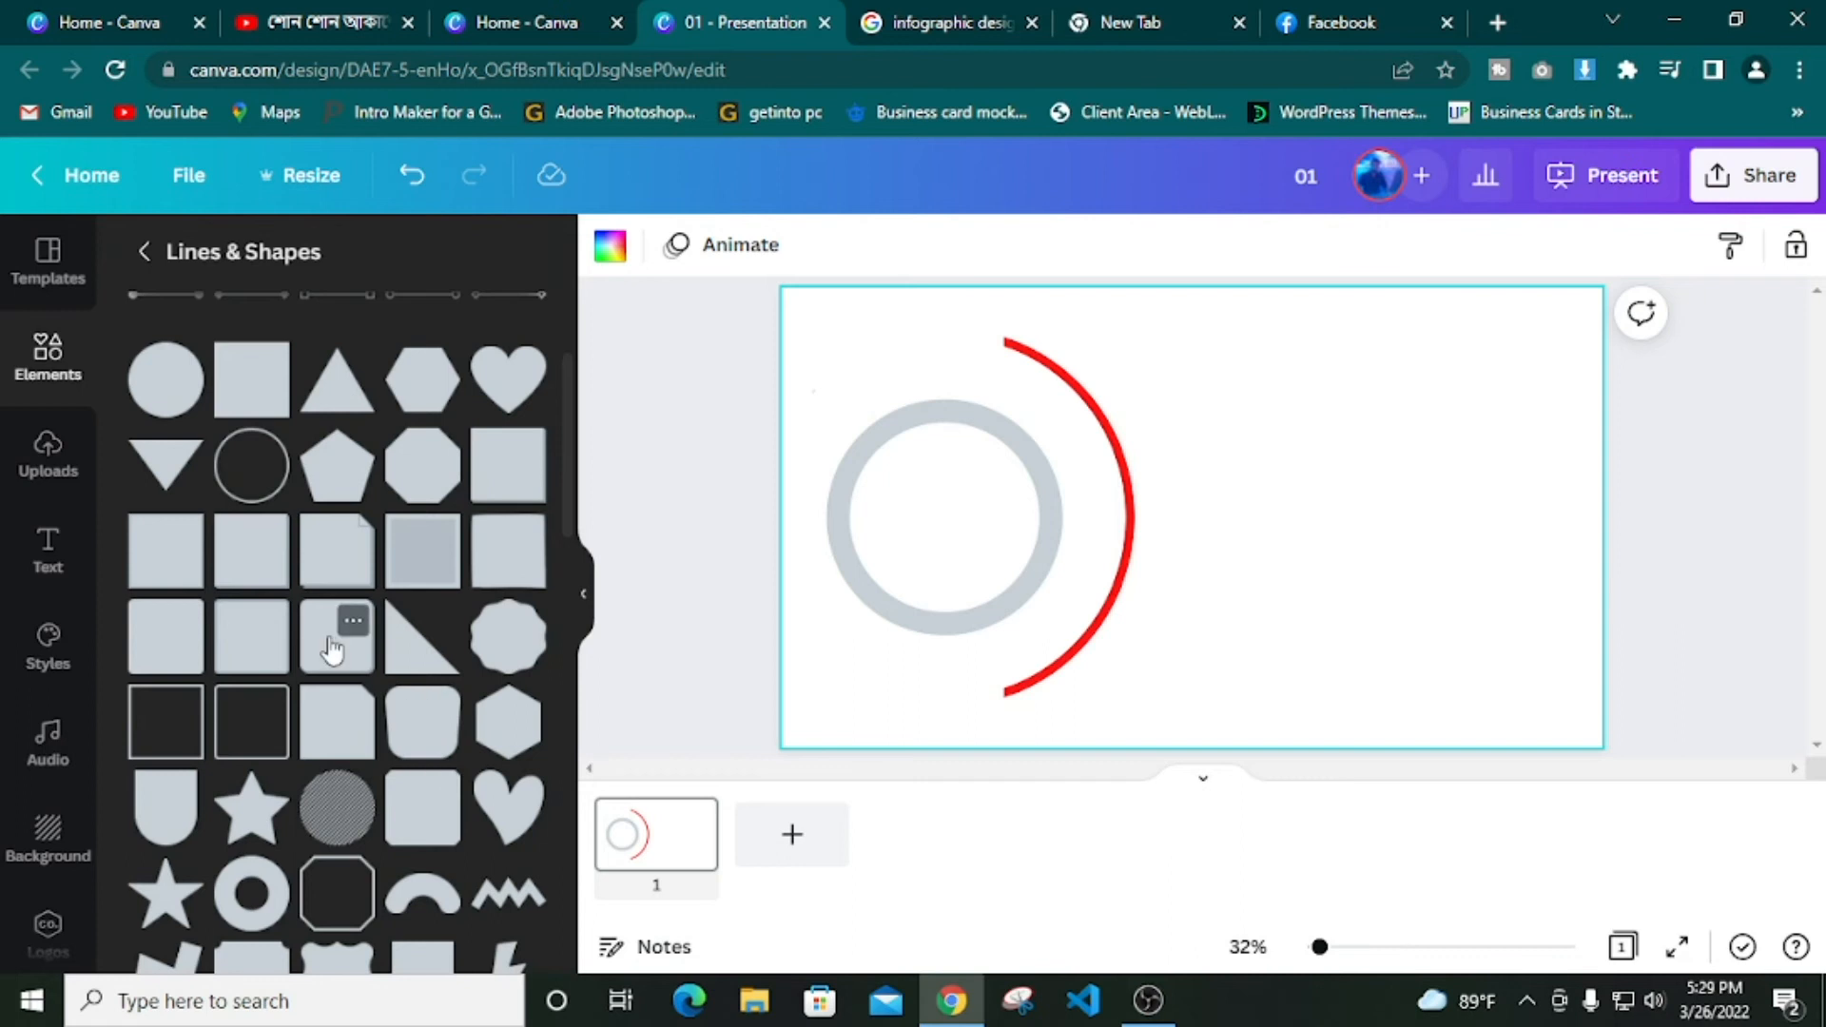
scroll(335, 635, "up", 1)
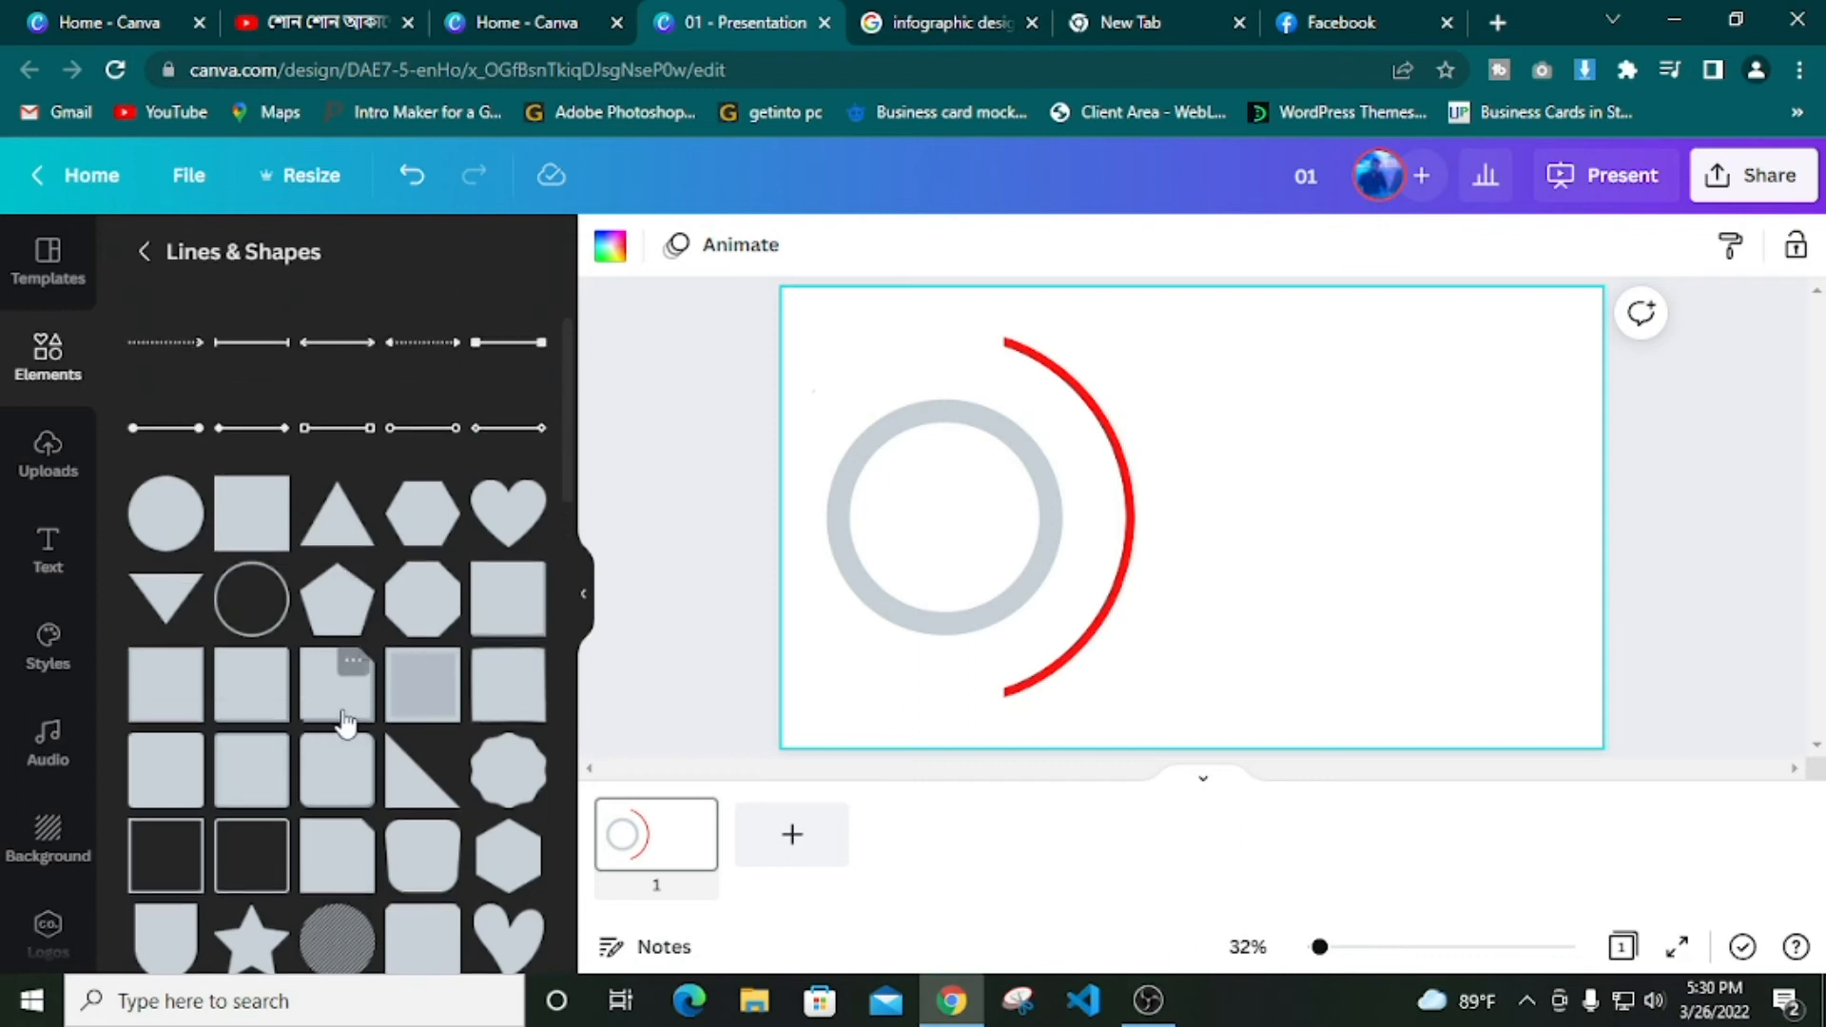
Add a rounded square, flatten it into a long banner and place it beside the upper end of the red arc
left_click(164, 772)
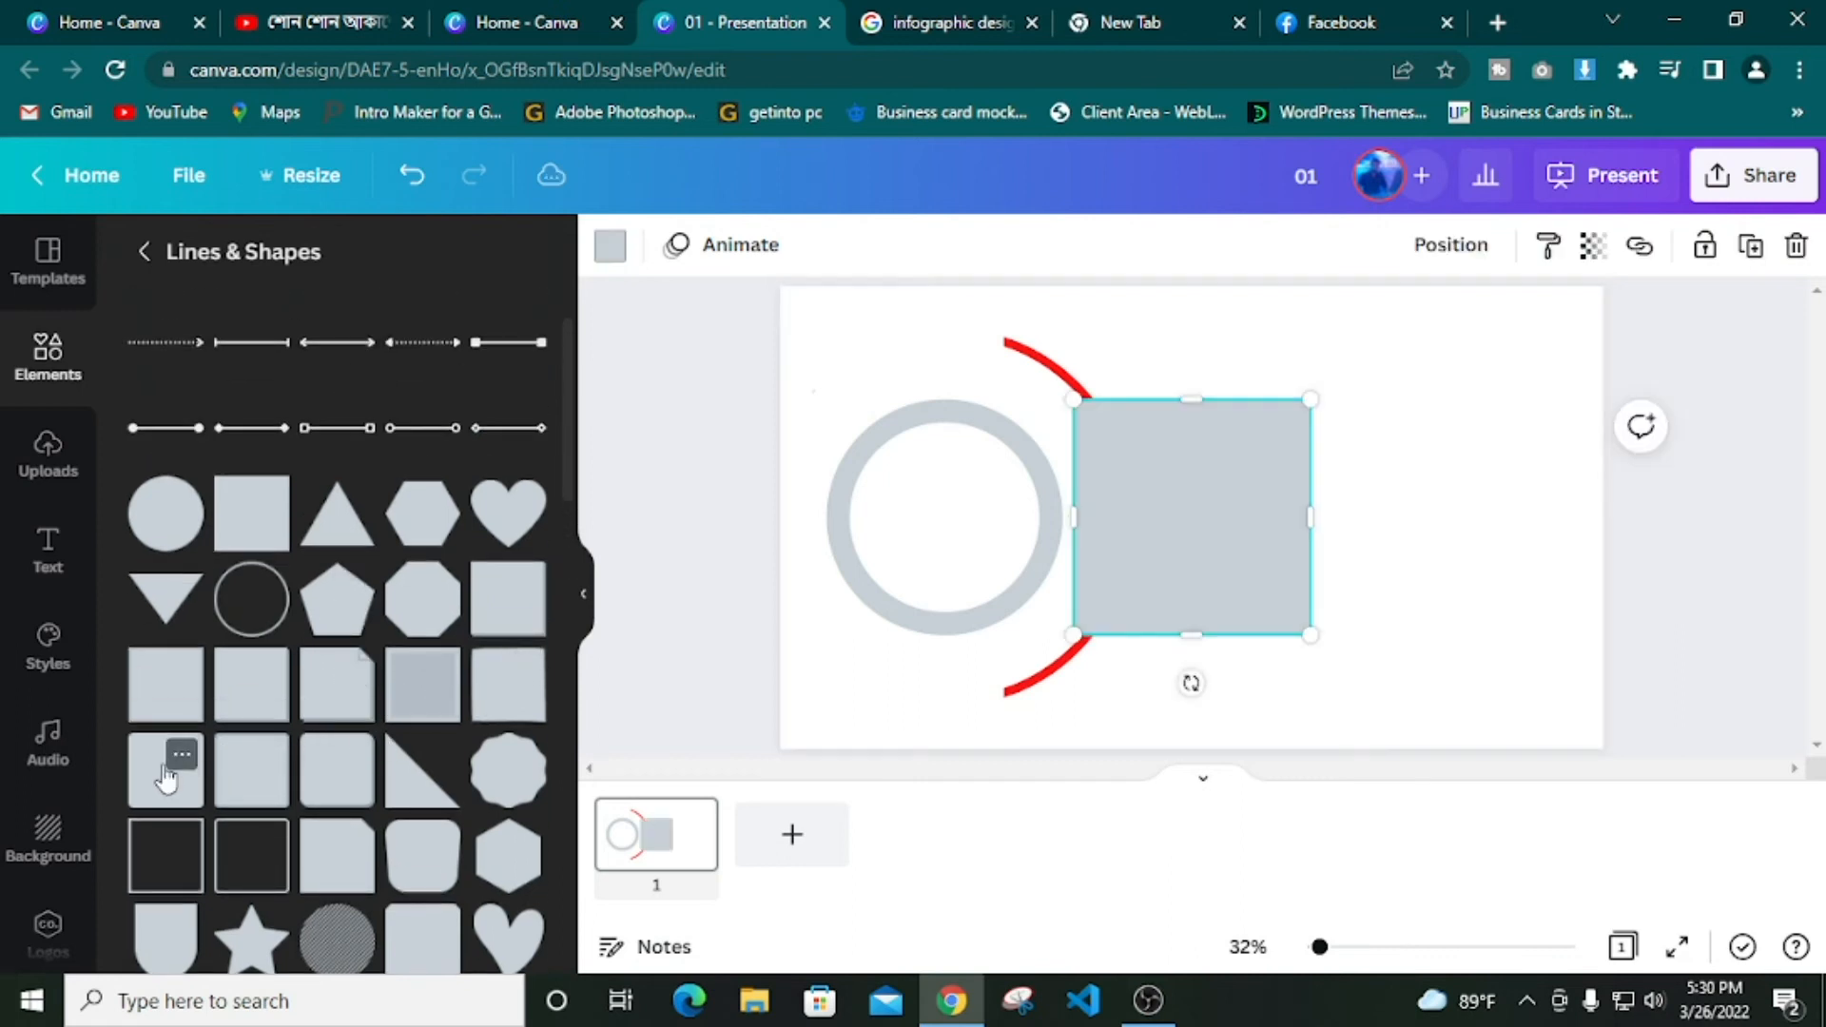
left_click_drag(1190, 638, 1189, 481)
left_click_drag(1329, 444, 1404, 398)
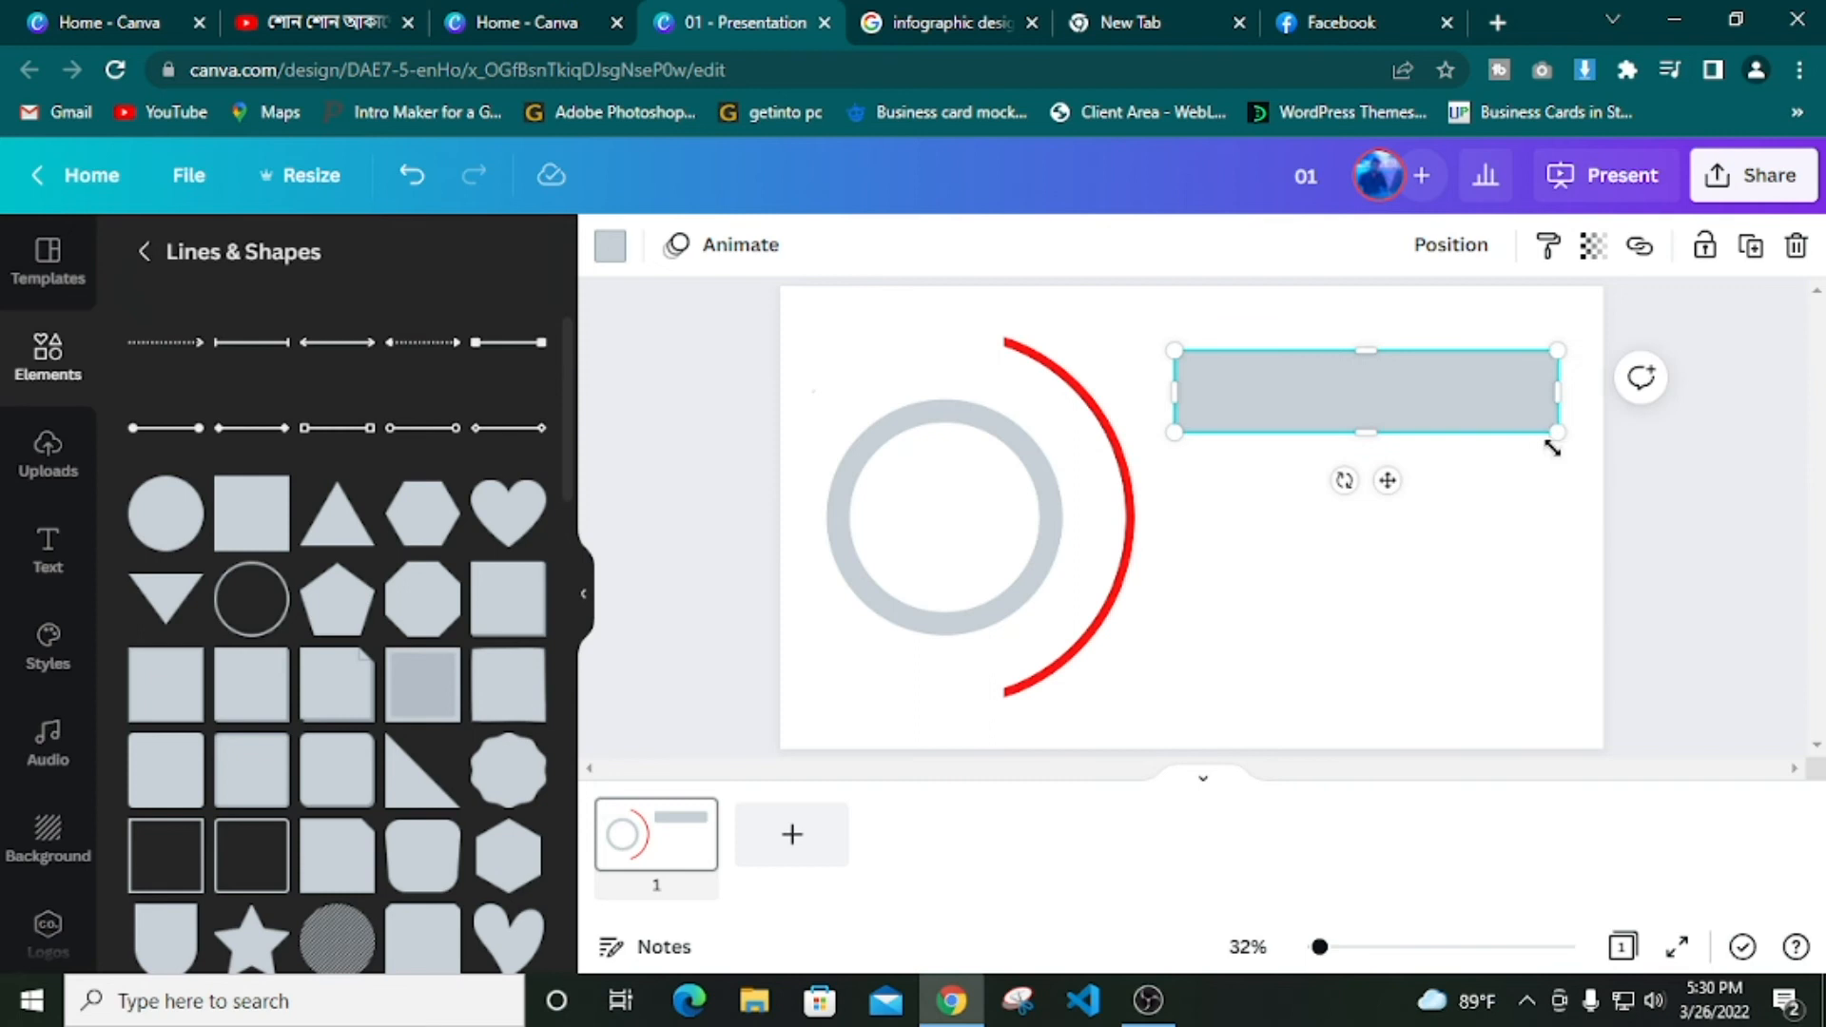
left_click_drag(1563, 436, 1499, 420)
left_click(1365, 546)
left_click(1360, 371)
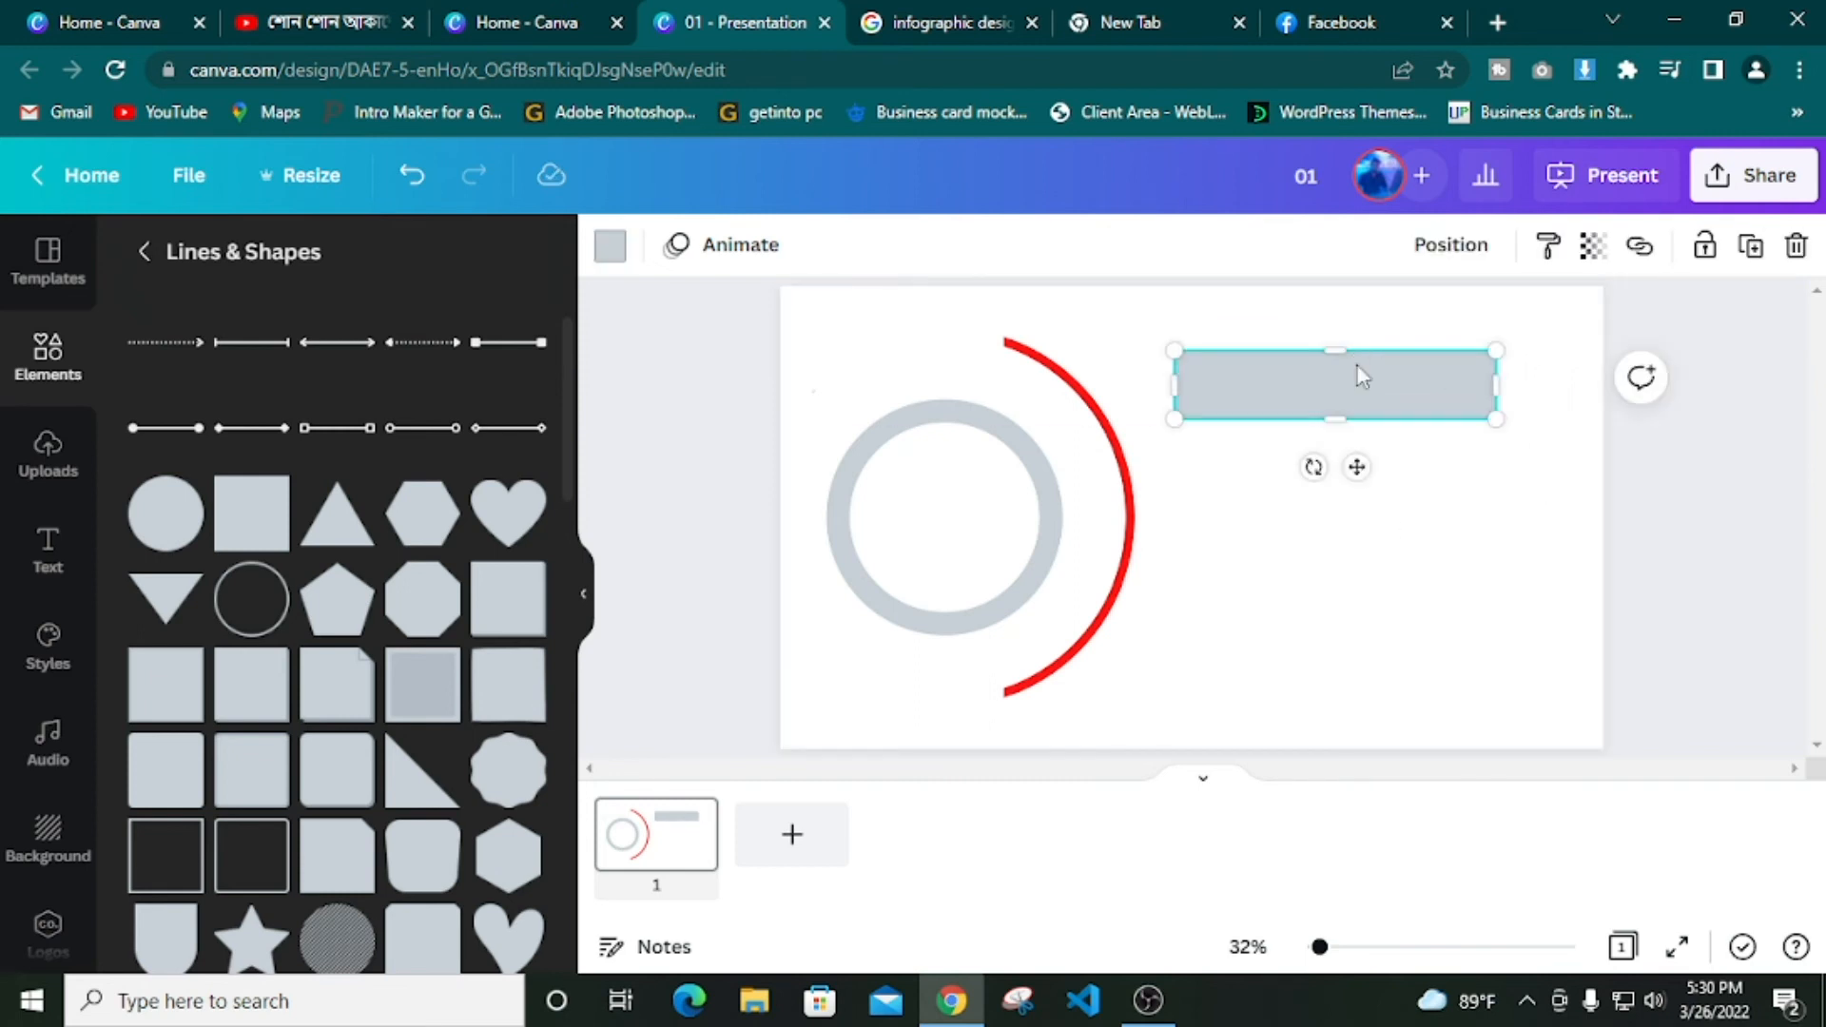
Duplicate the banner to make four and stack the copies in a column beneath the first one
key("ctrl+d")
key("ctrl+d")
left_click_drag(1366, 405, 1345, 521)
left_click_drag(1335, 399, 1319, 644)
left_click_drag(1362, 400, 1355, 457)
left_click_drag(1369, 521, 1362, 556)
left_click_drag(1437, 455, 1437, 474)
left_click(1363, 318)
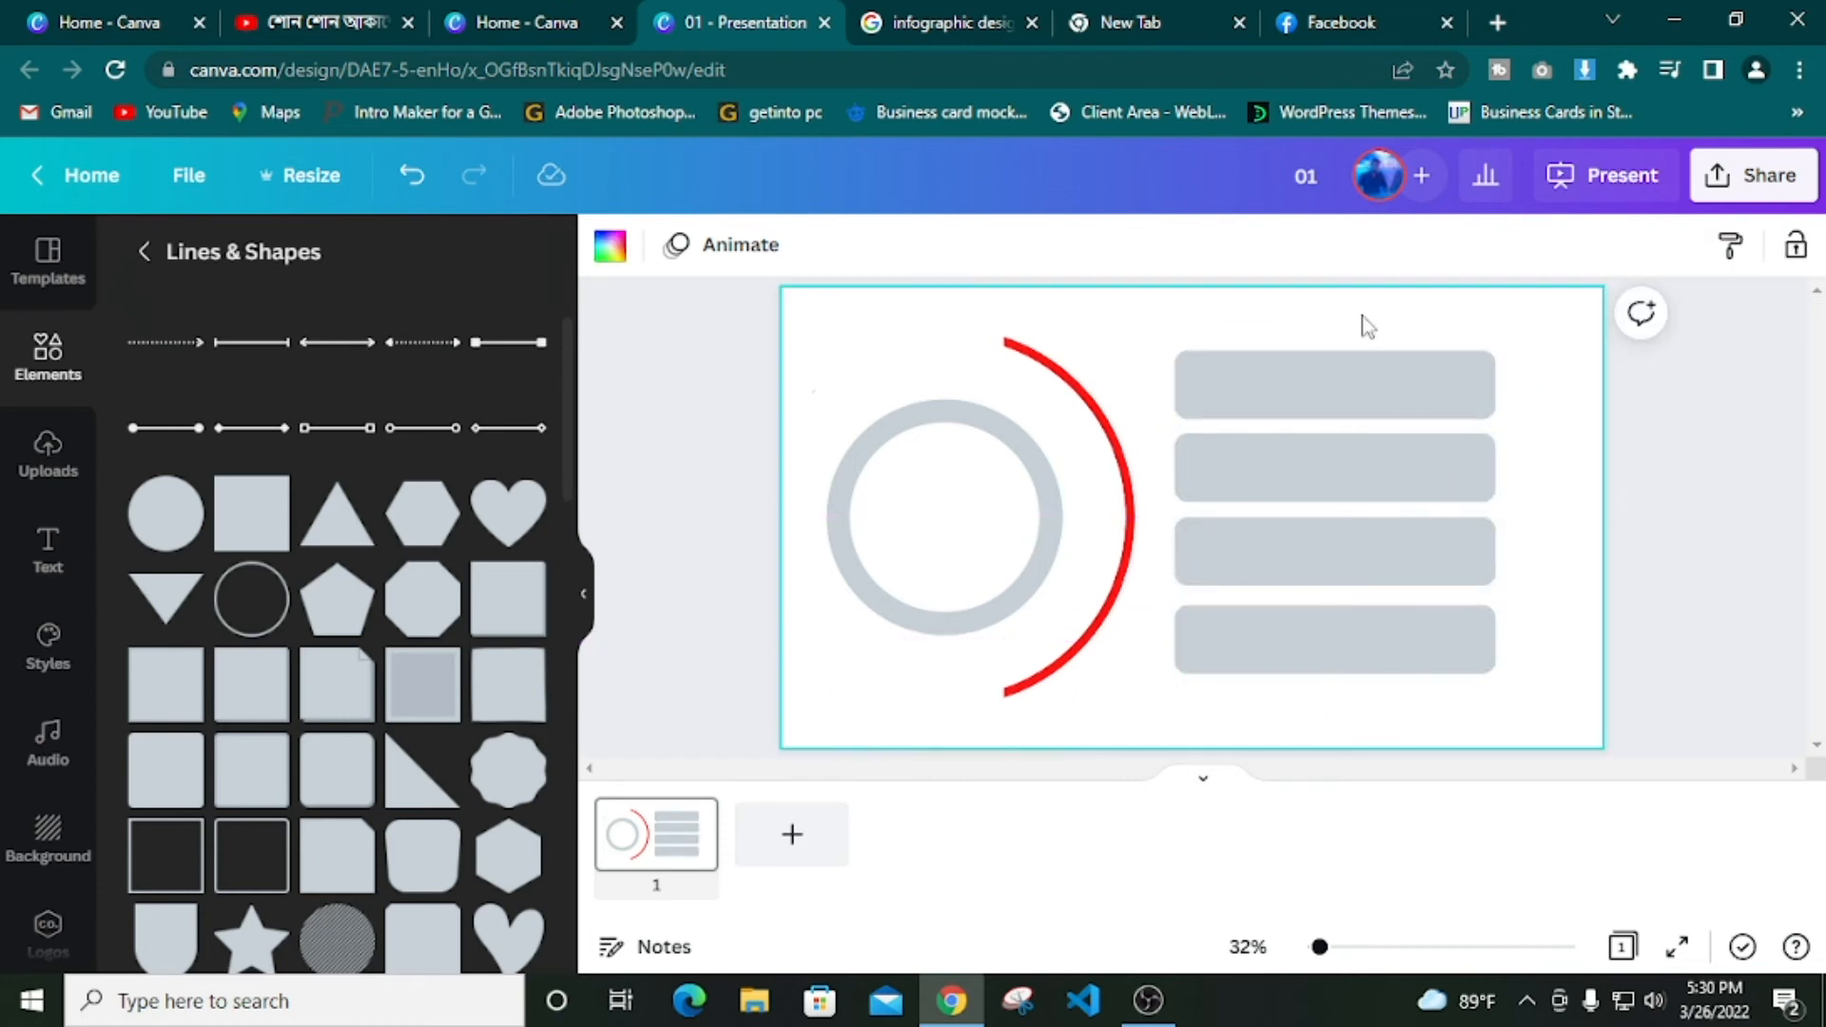
Try out custom fill colors on the top banner, settling on the red already used for the arc
left_click(1335, 384)
left_click(609, 245)
left_click(156, 384)
left_click(494, 455)
left_click(447, 613)
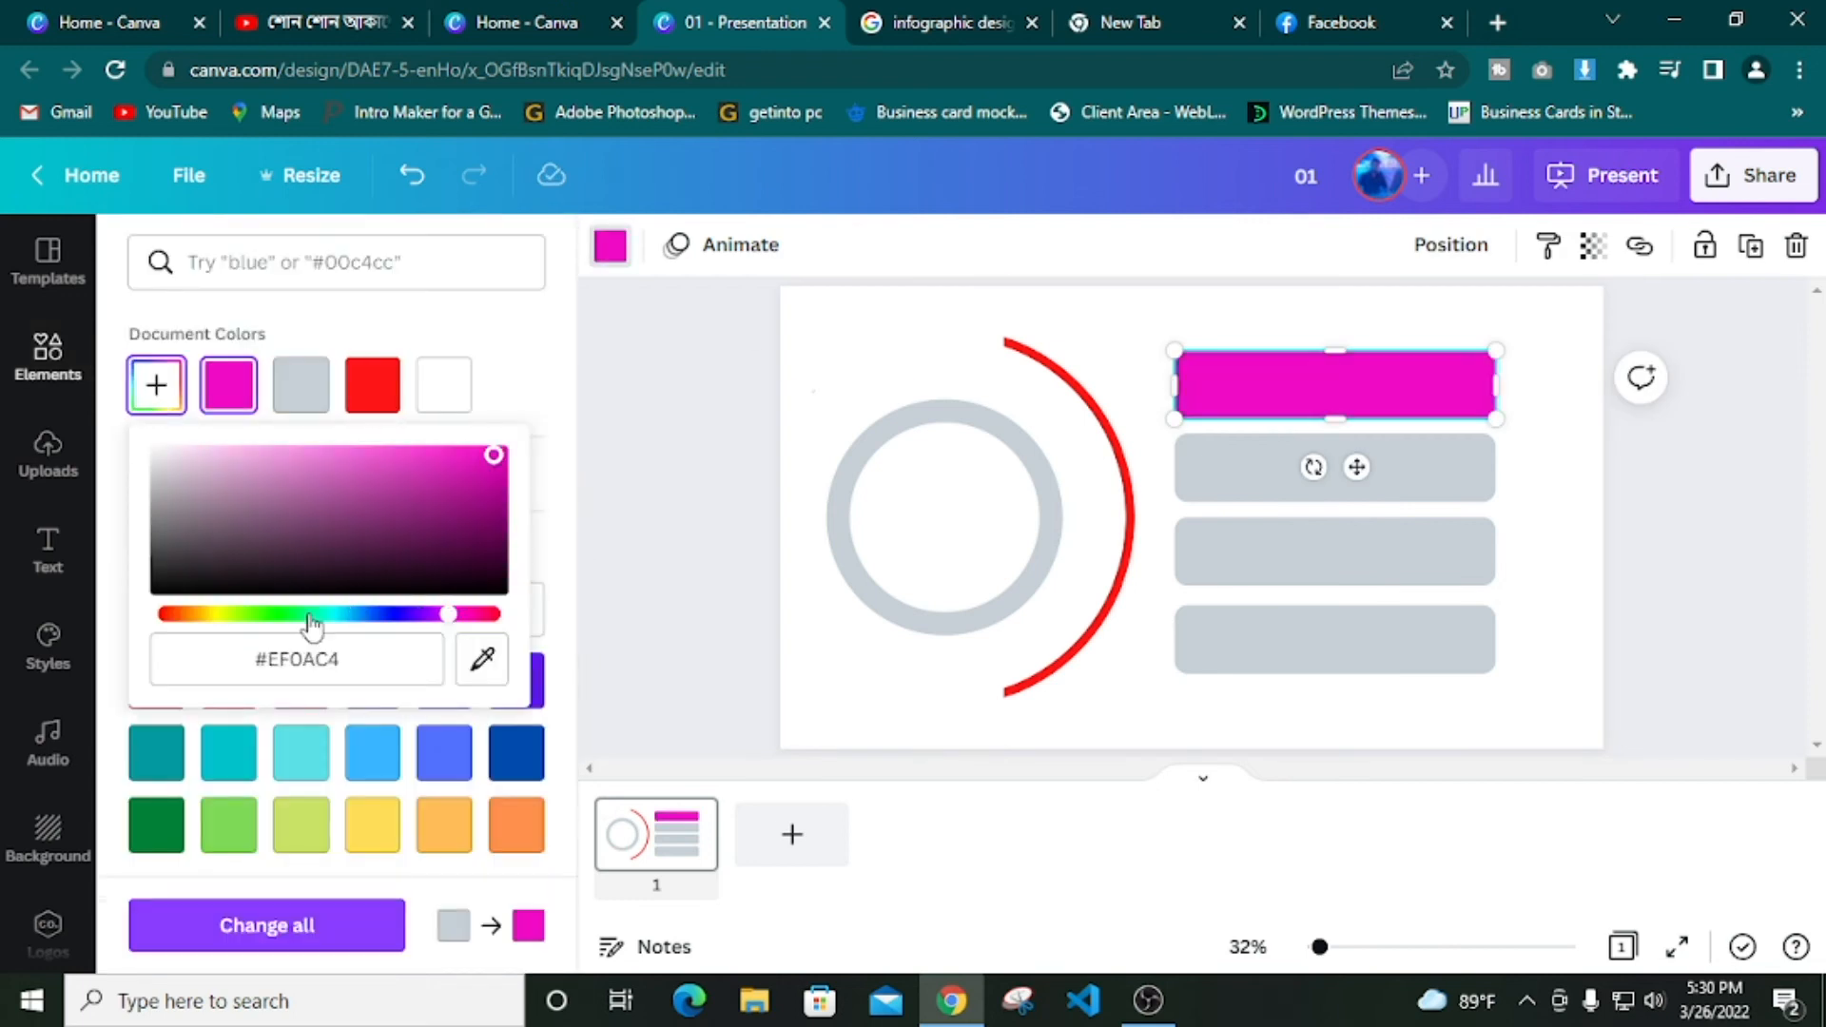
left_click(203, 614)
left_click(372, 384)
Color the other three banners in the same red and move the lowest banner slightly down
left_click(1255, 480)
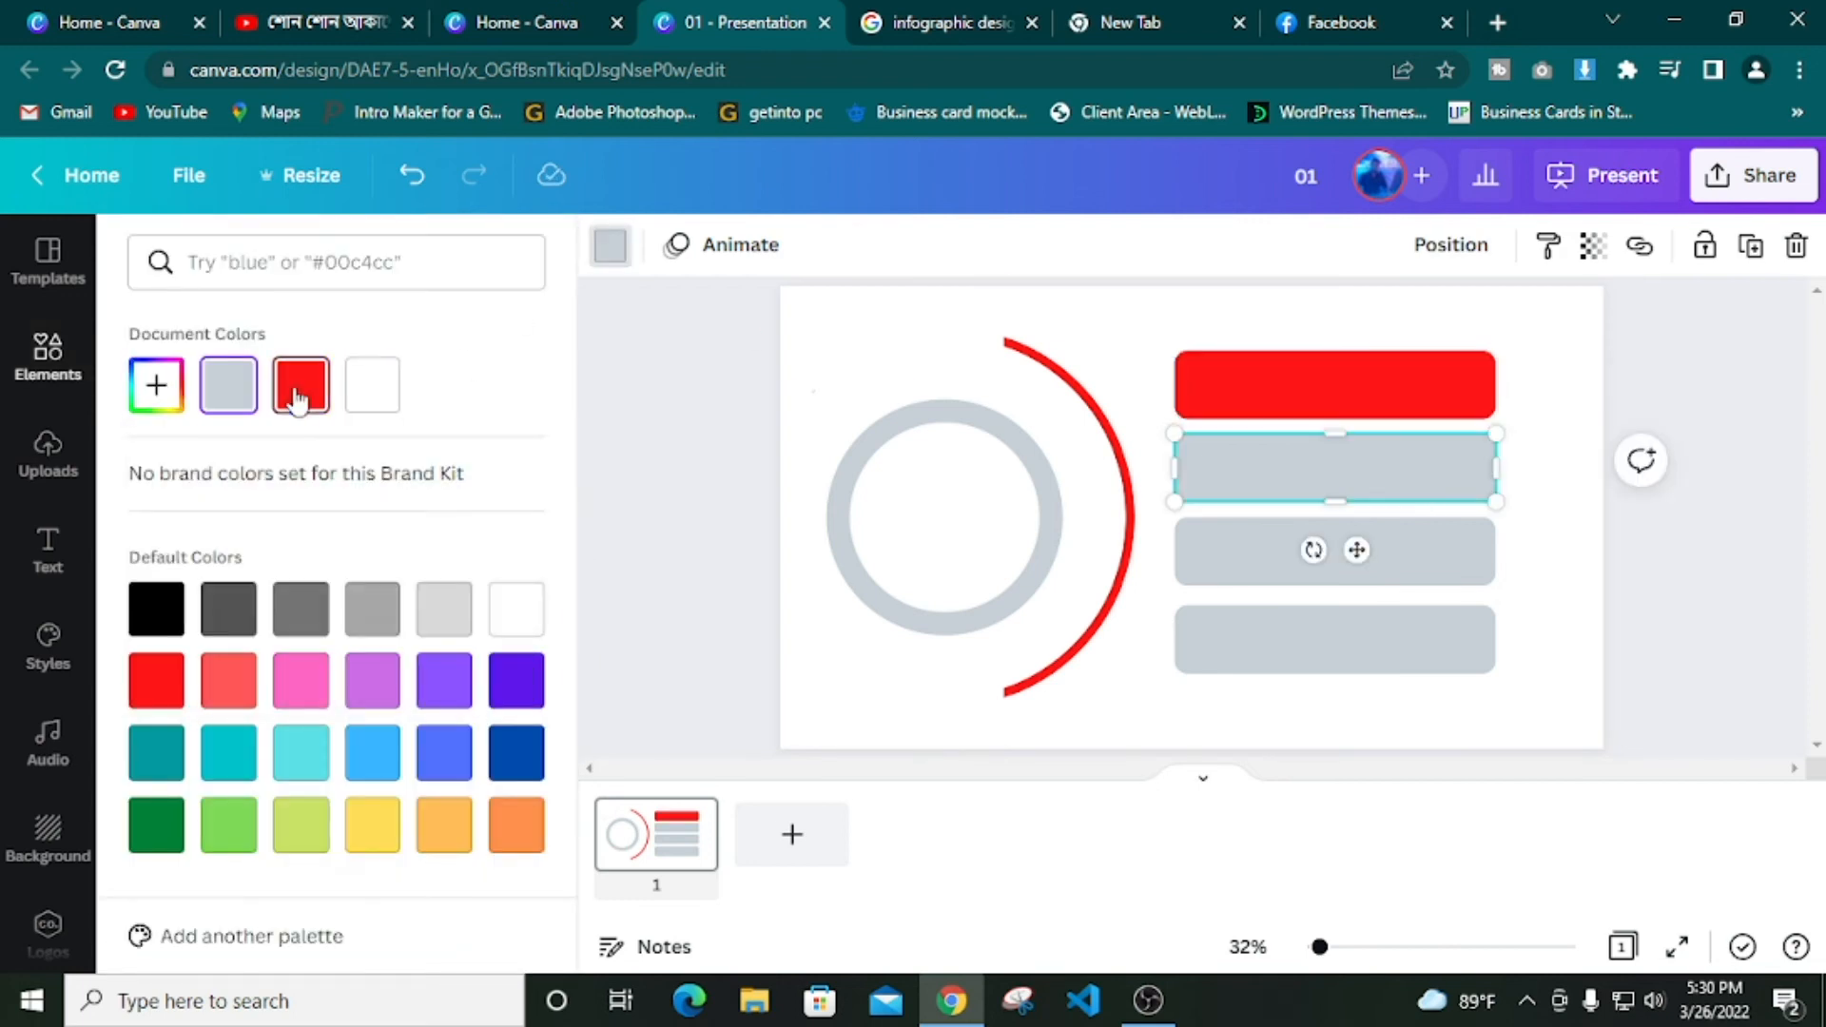
left_click(300, 384)
left_click(1255, 556)
left_click(300, 384)
left_click(1229, 651)
left_click(300, 384)
left_click(1635, 472)
mouse_move(1393, 630)
left_mouse_down()
mouse_move(1235, 599)
mouse_move(1395, 637)
left_mouse_up()
left_click(1417, 509)
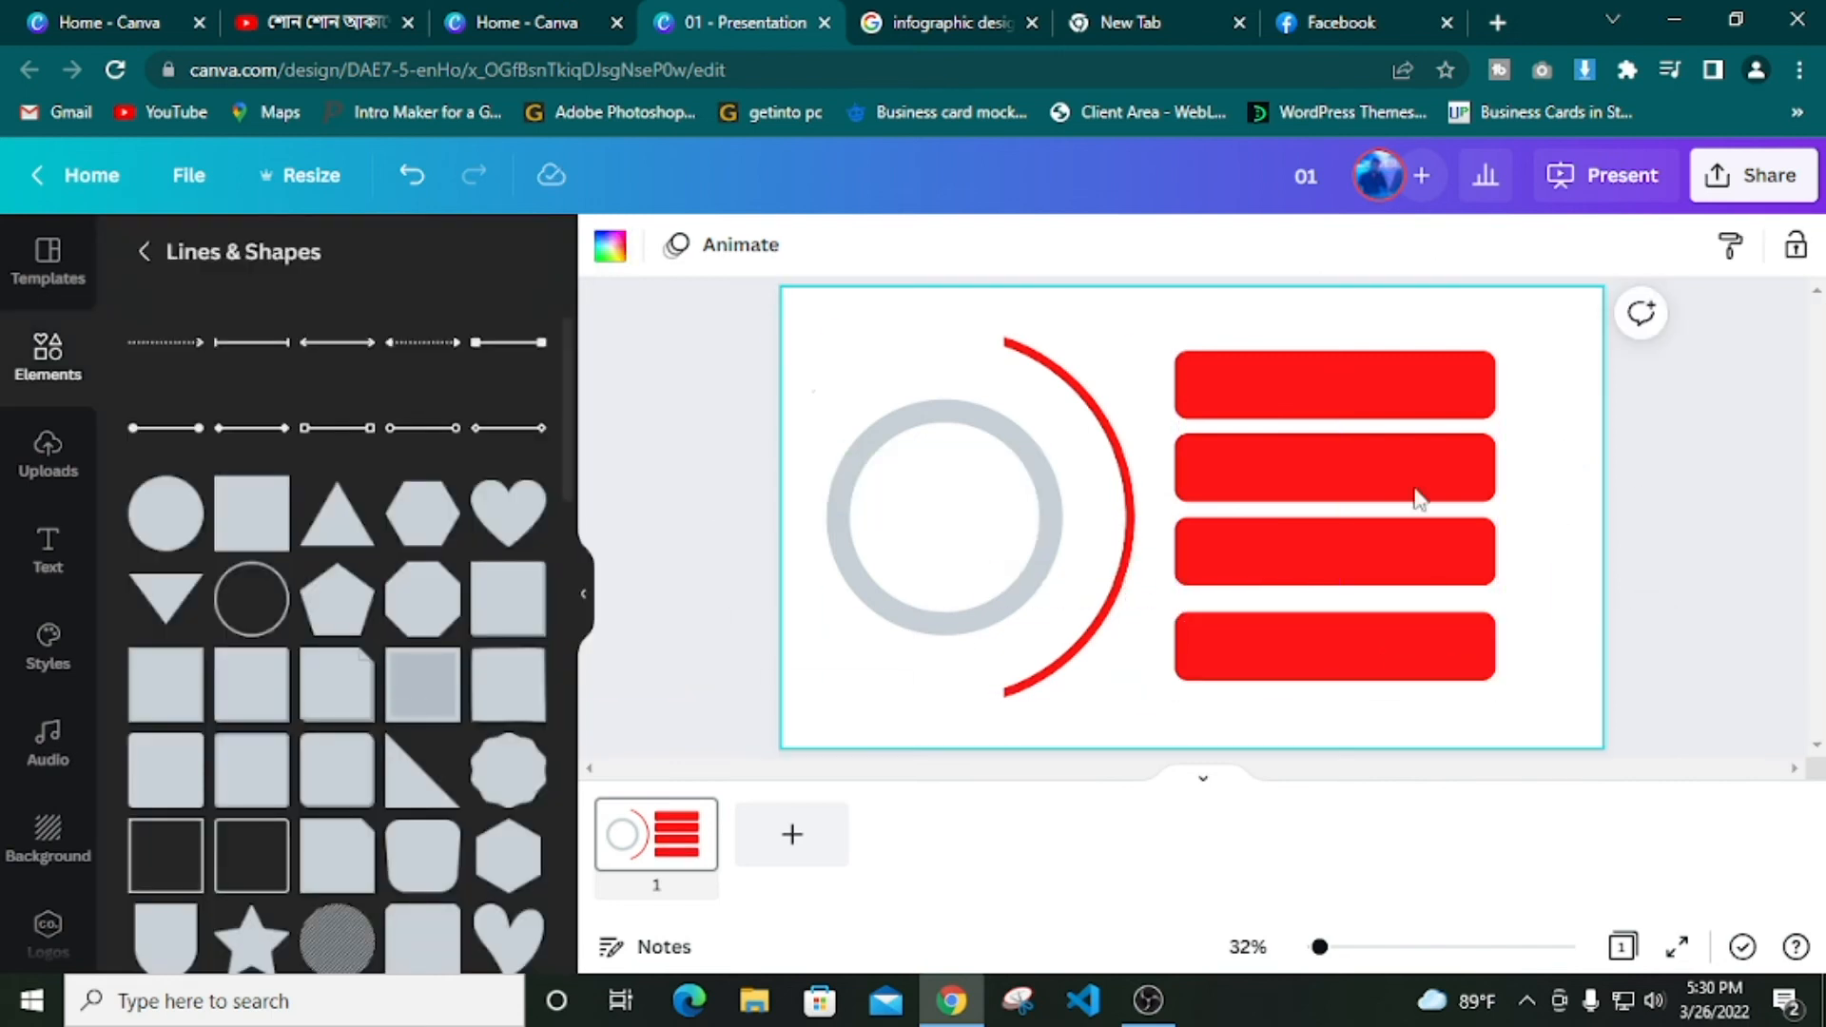
Group the grey ring, the red arc and the white masking shapes together
left_click(741, 248)
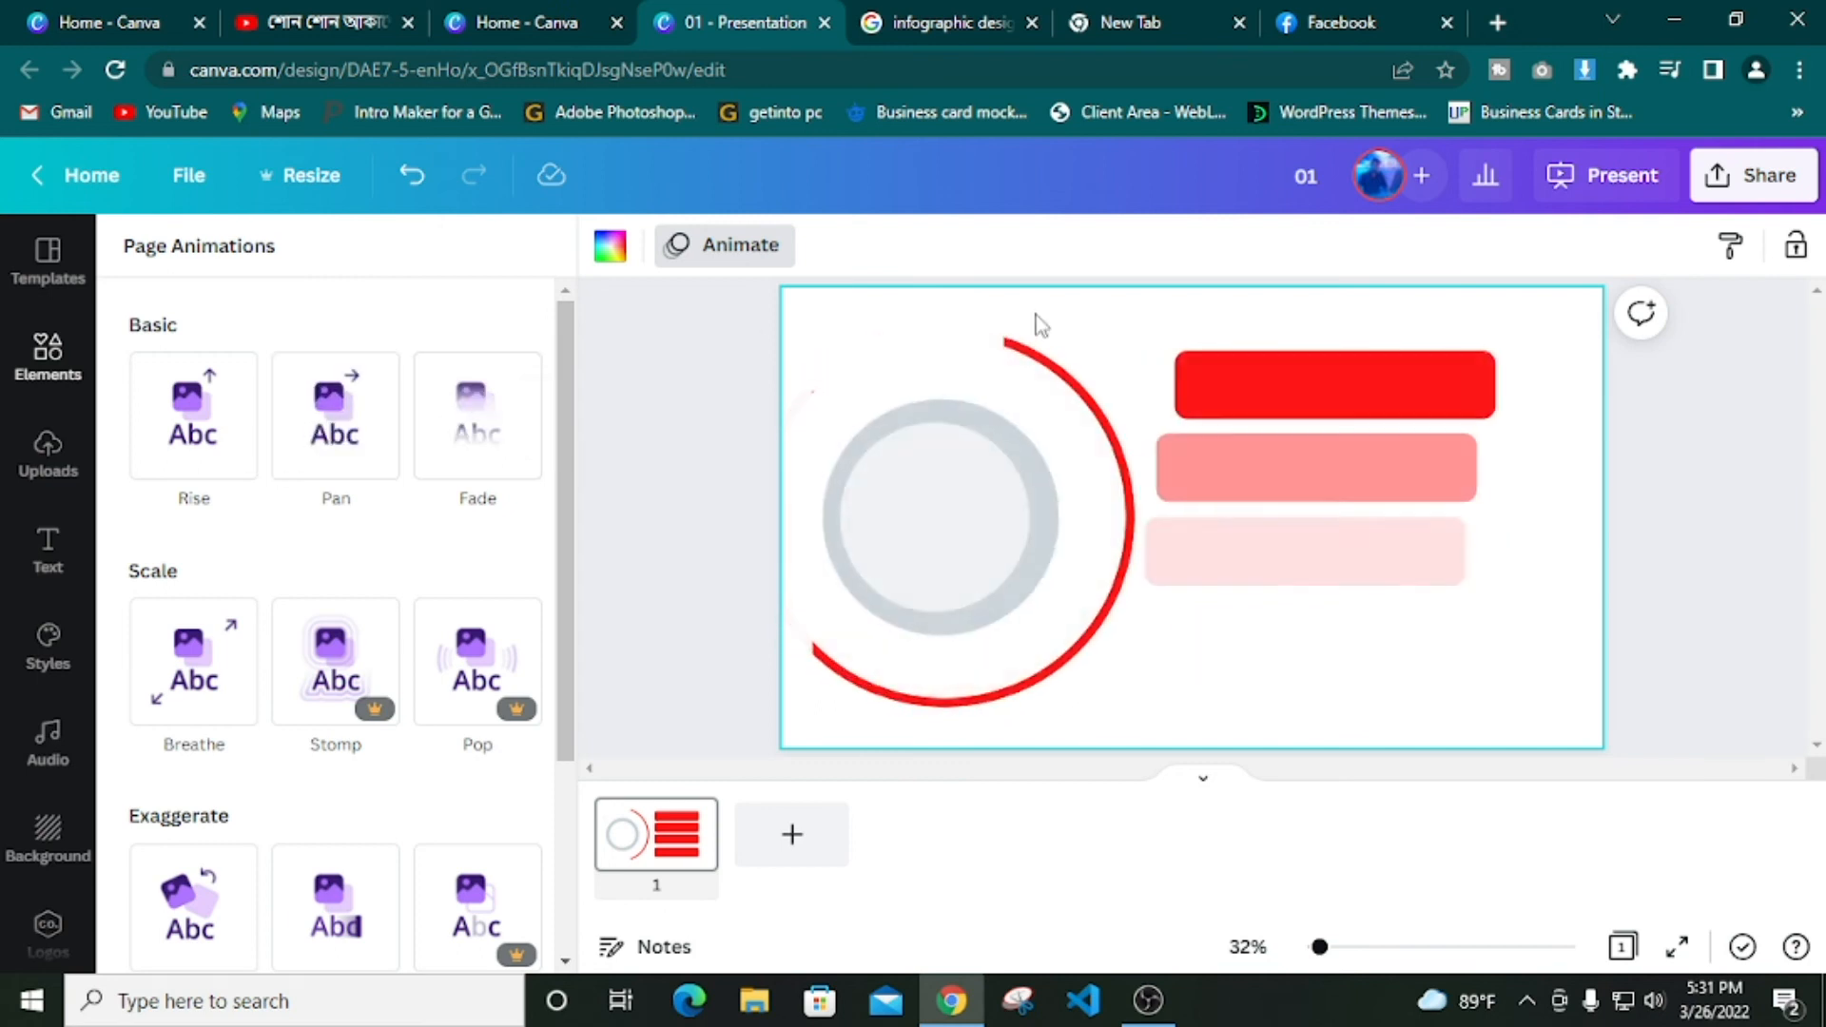
left_click_drag(1042, 302, 840, 740)
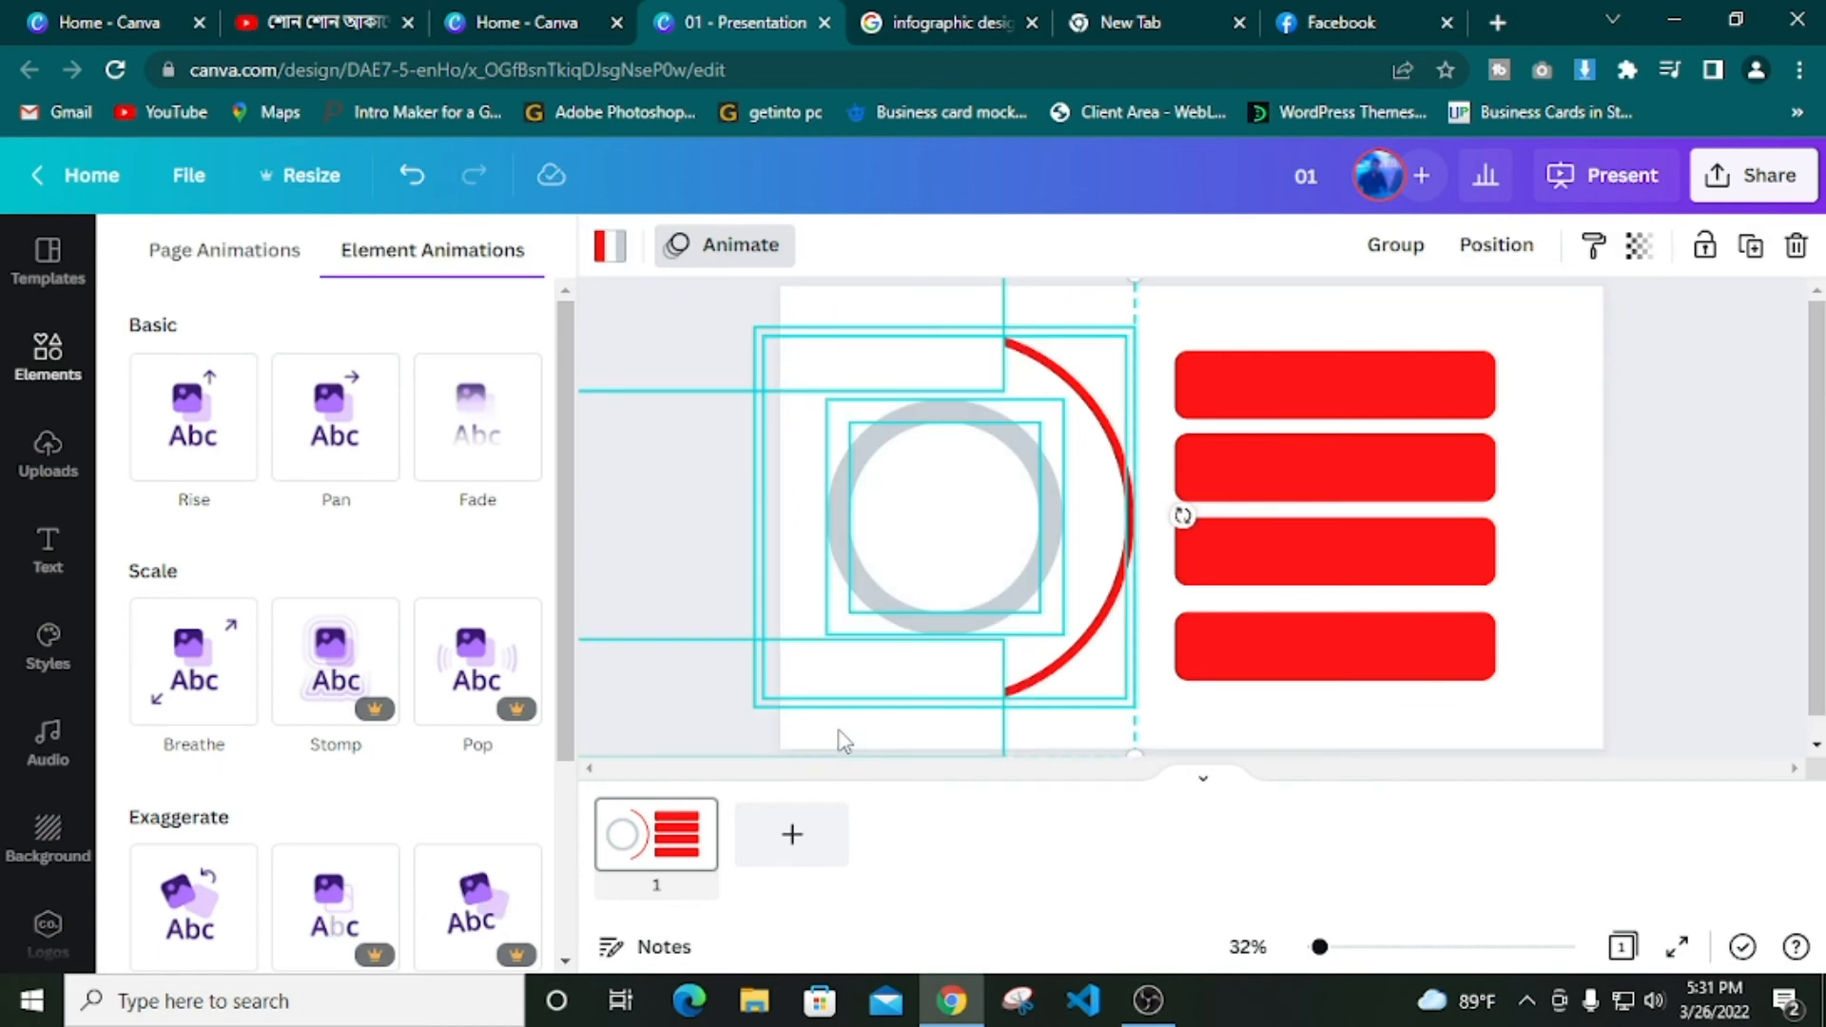
key("ctrl+g")
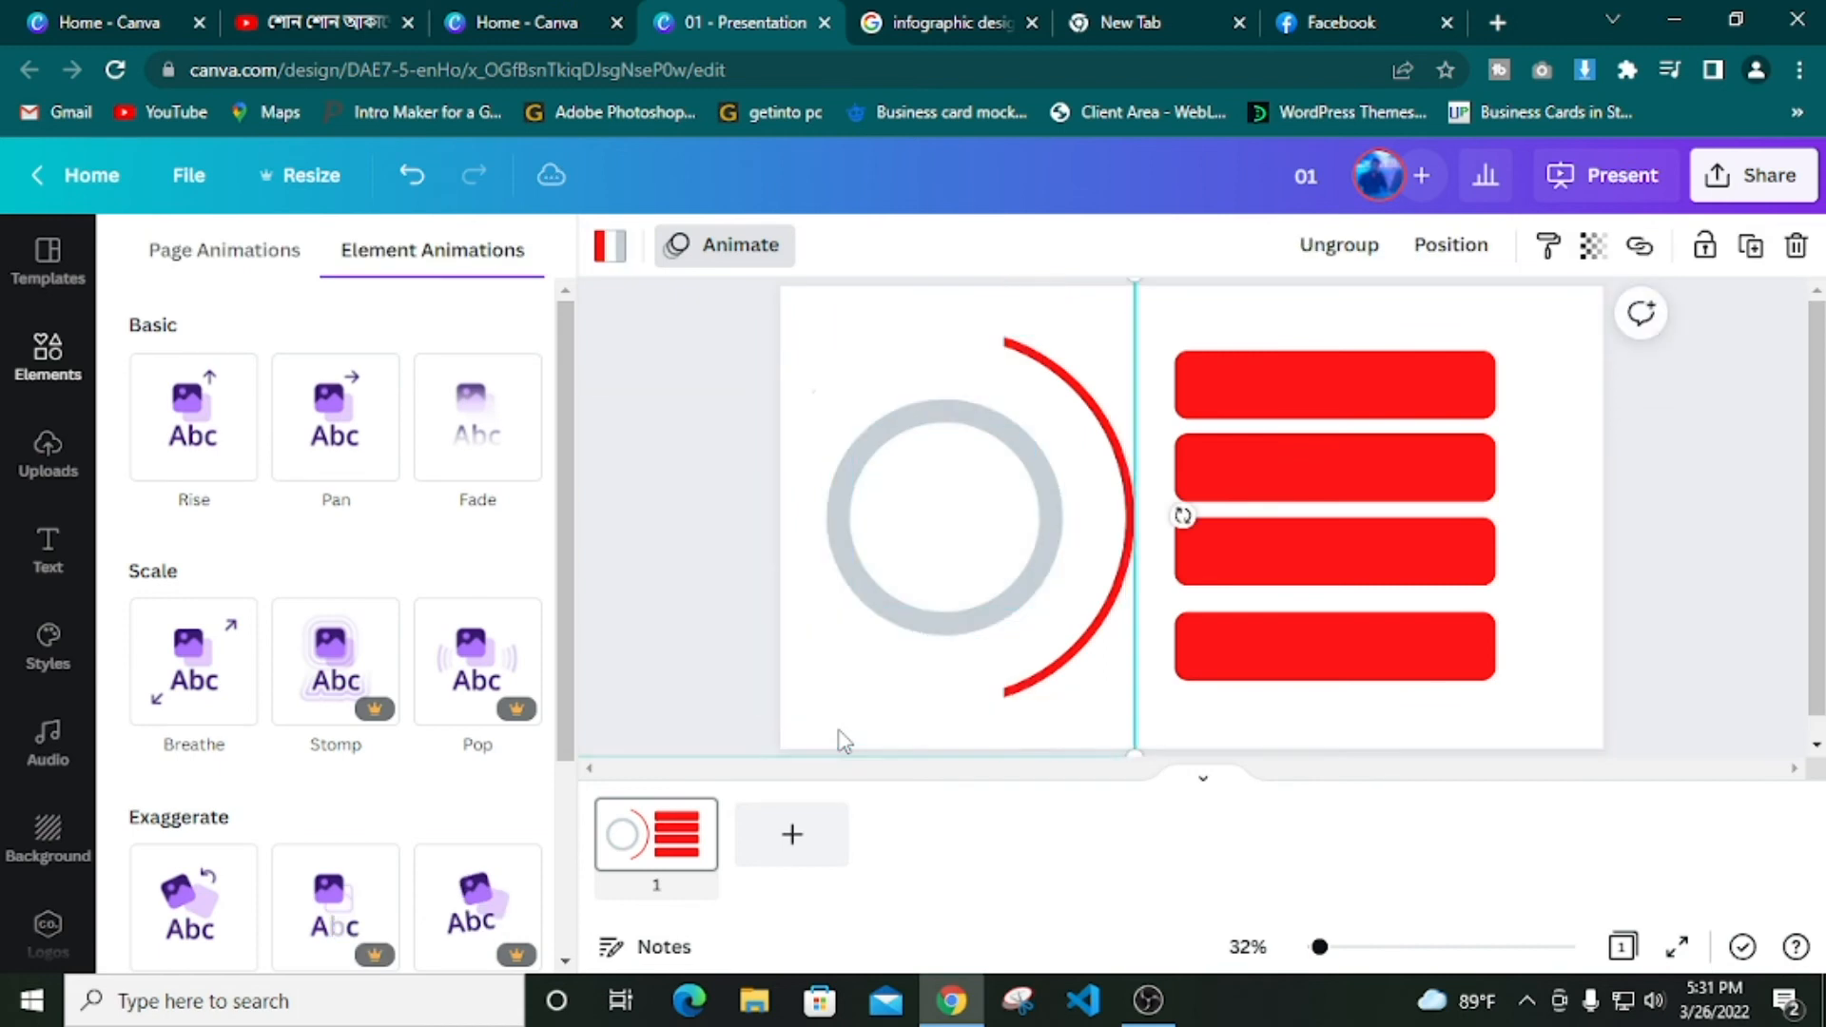
key("Escape")
left_click(1531, 475)
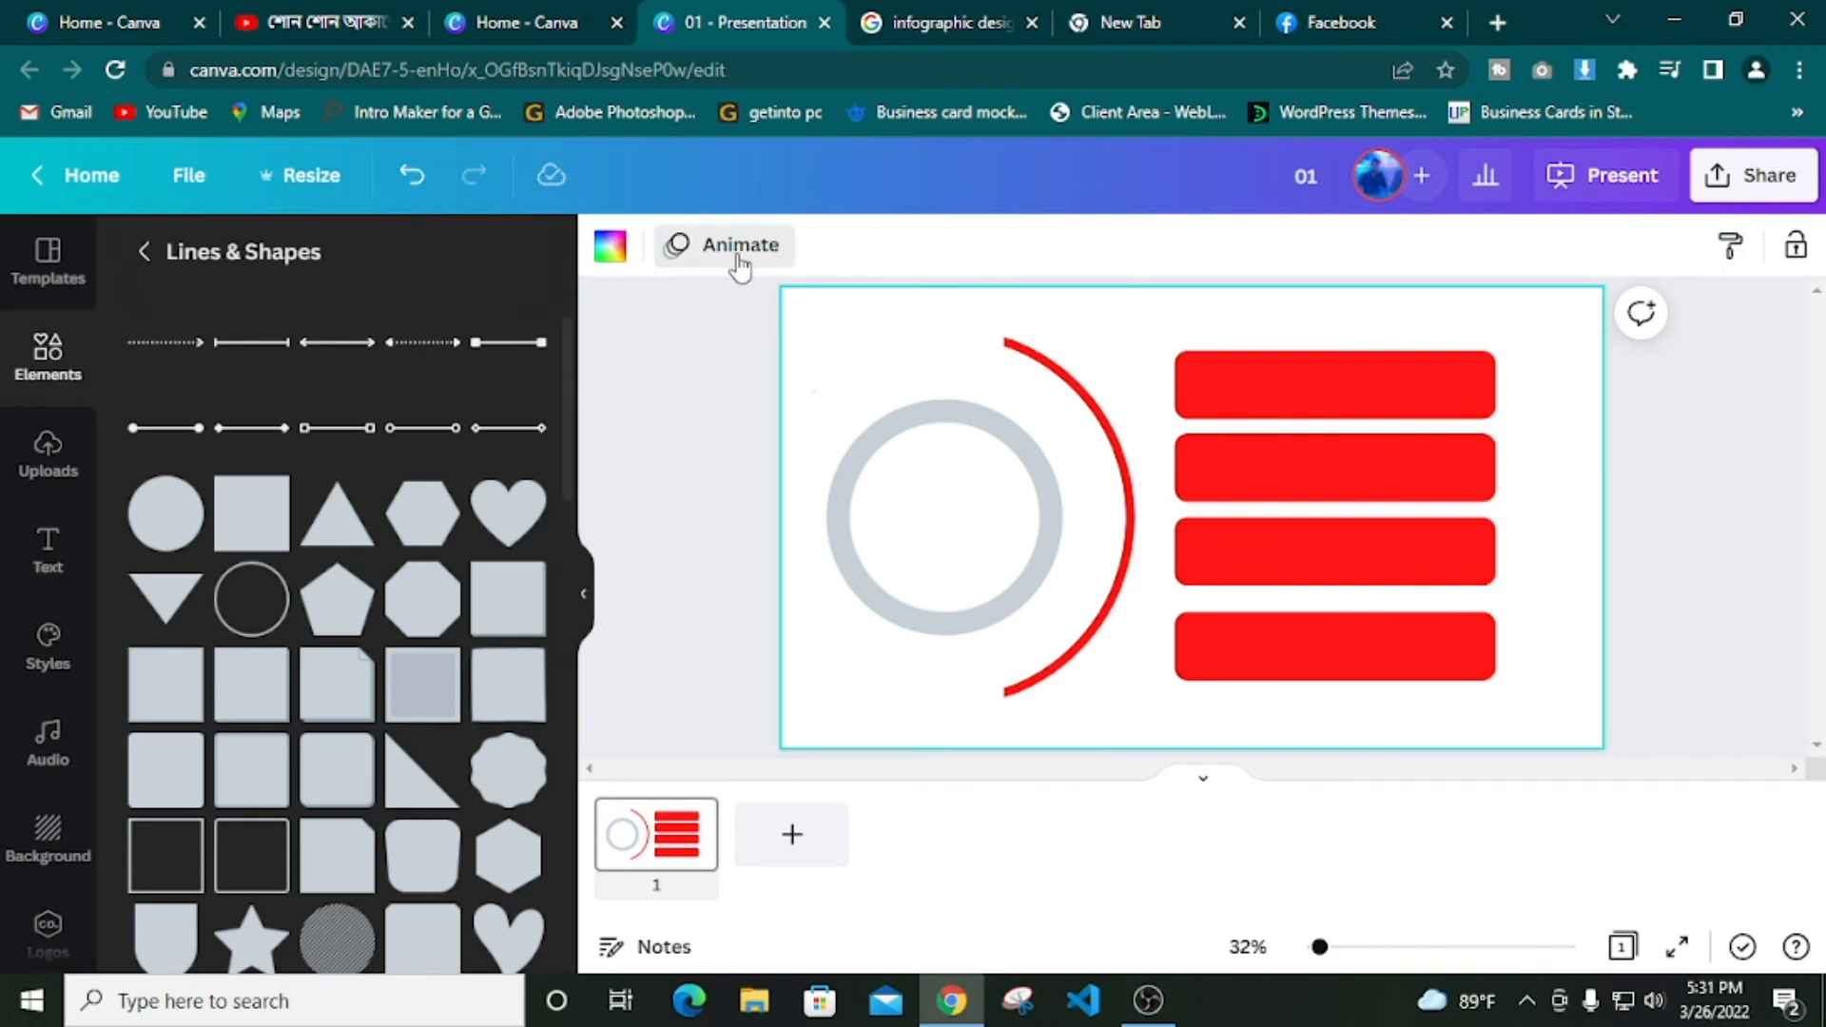
Apply the Stomp page animation to the banner slide
left_click(740, 249)
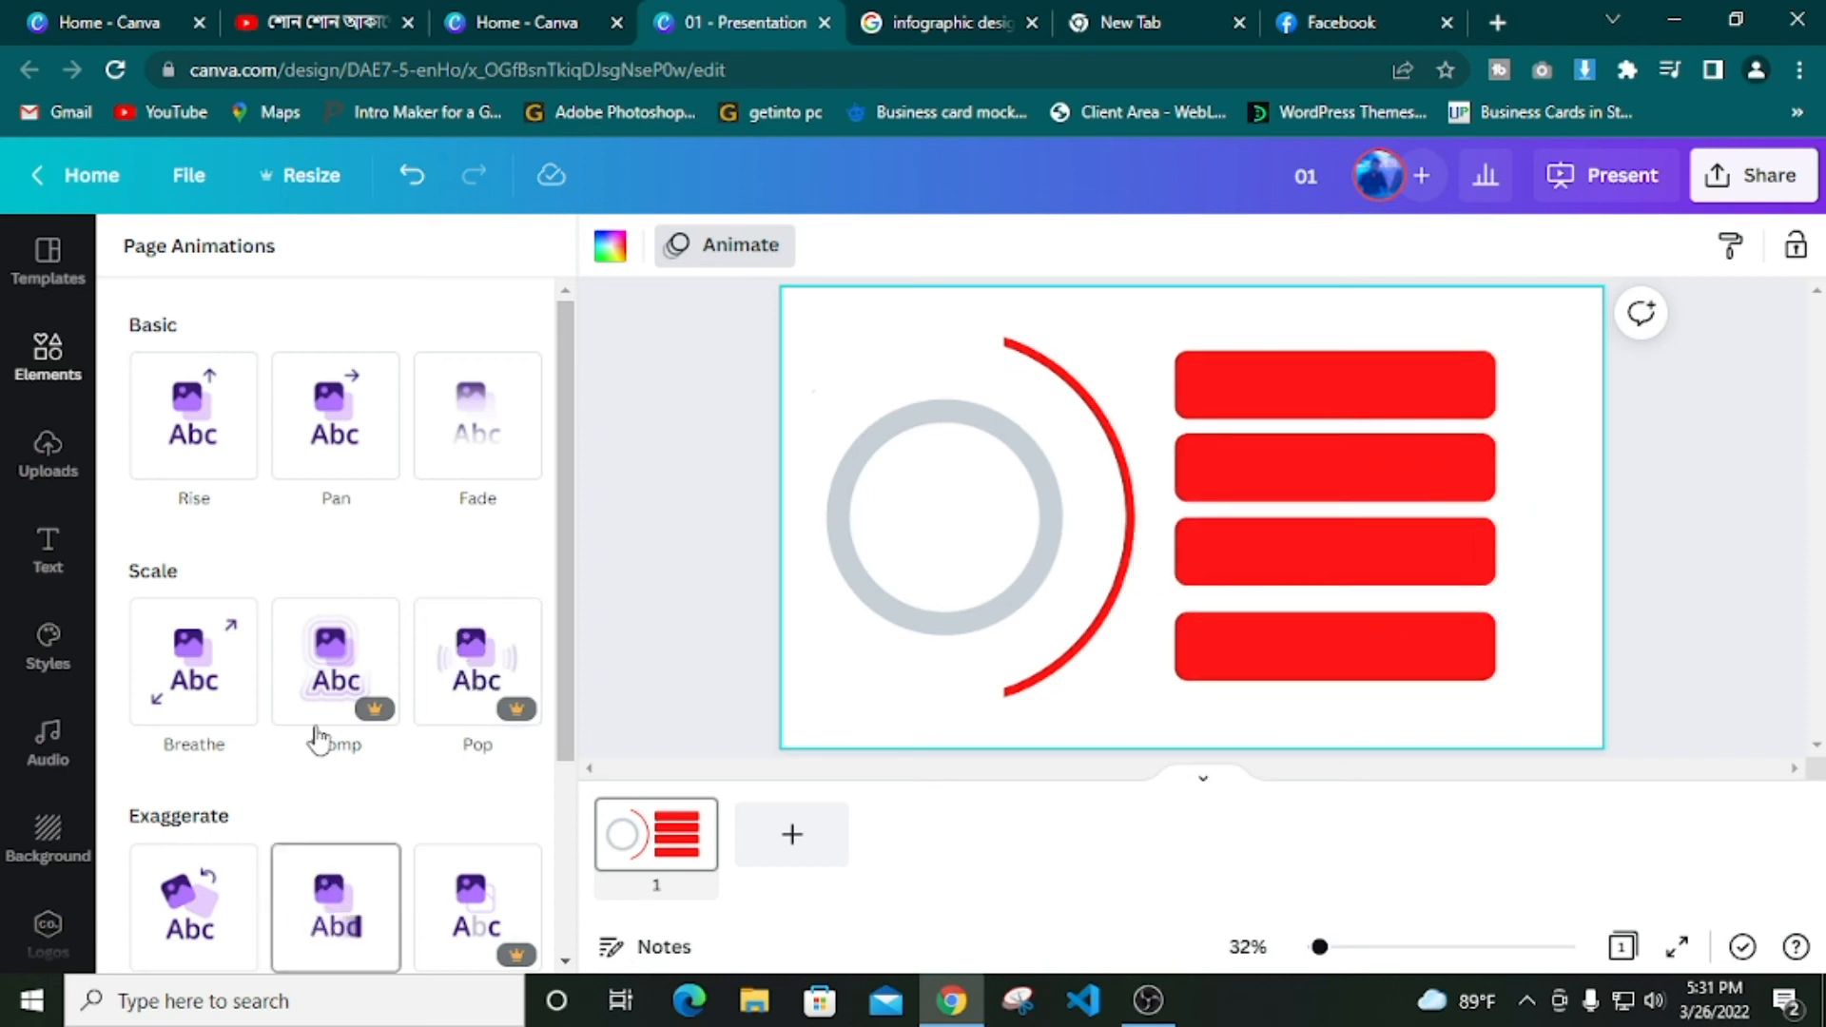
left_click(334, 663)
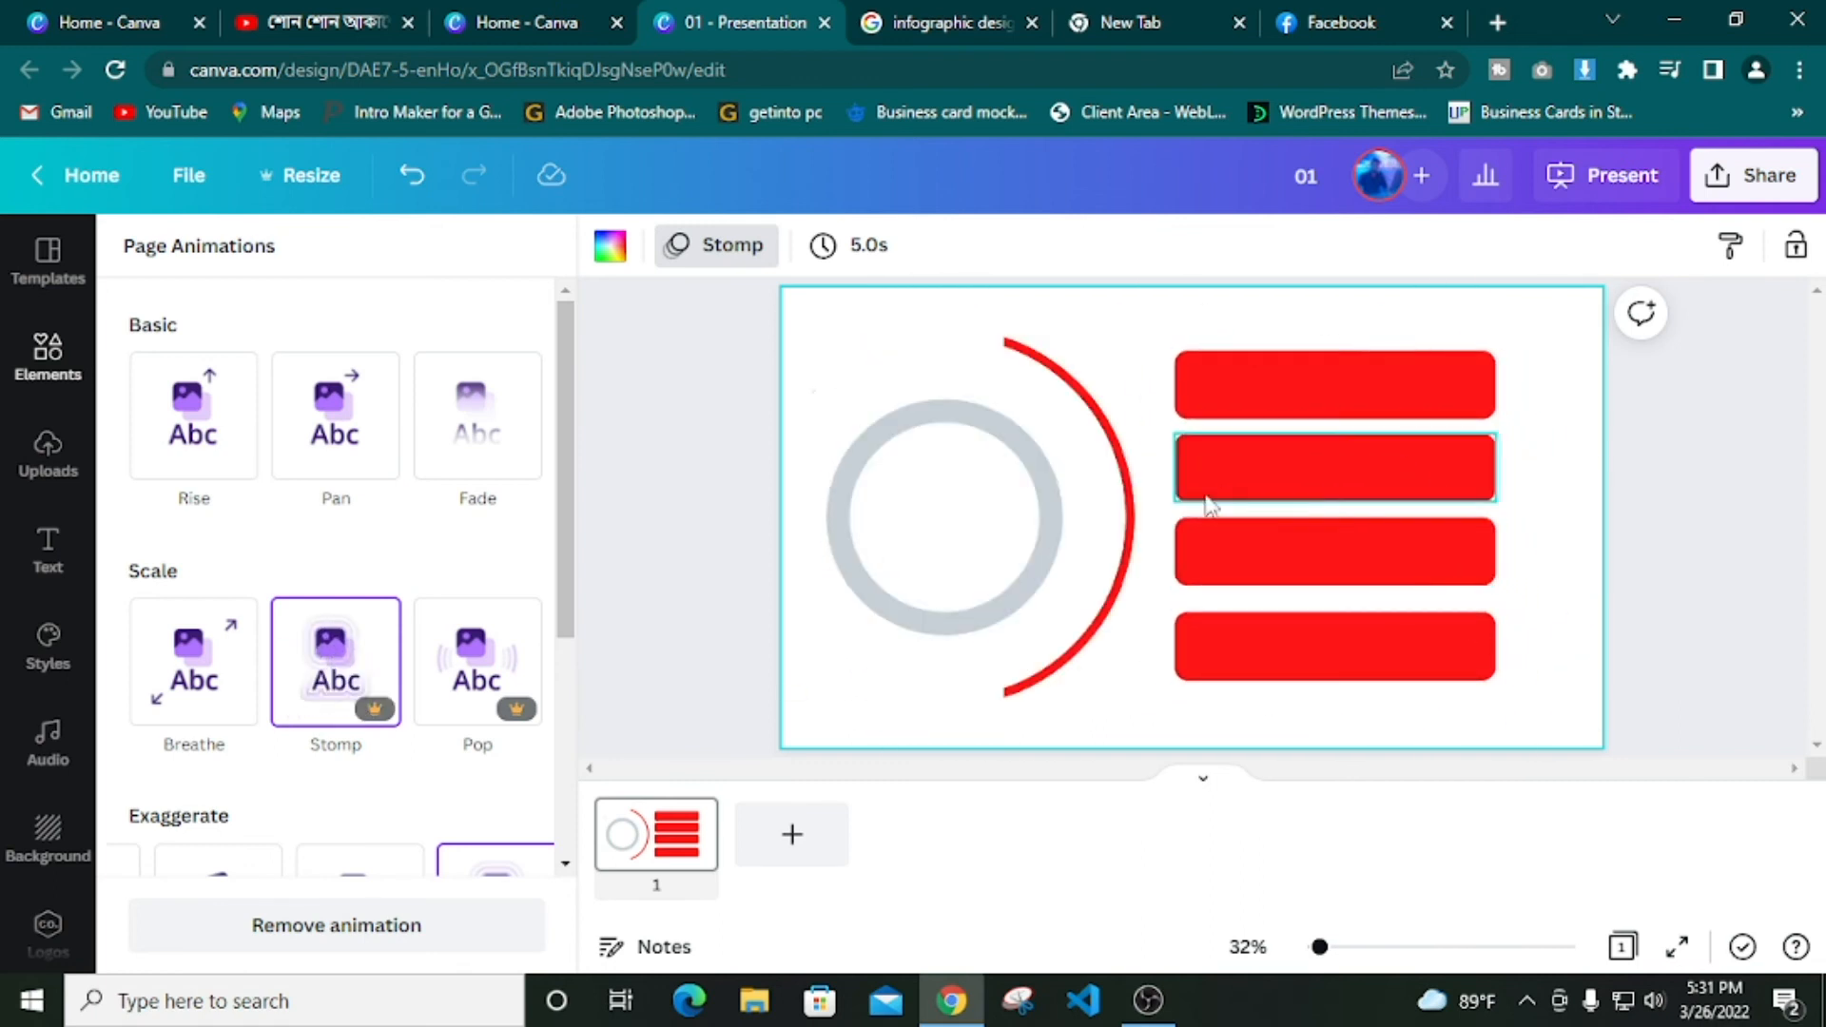
left_click(48, 552)
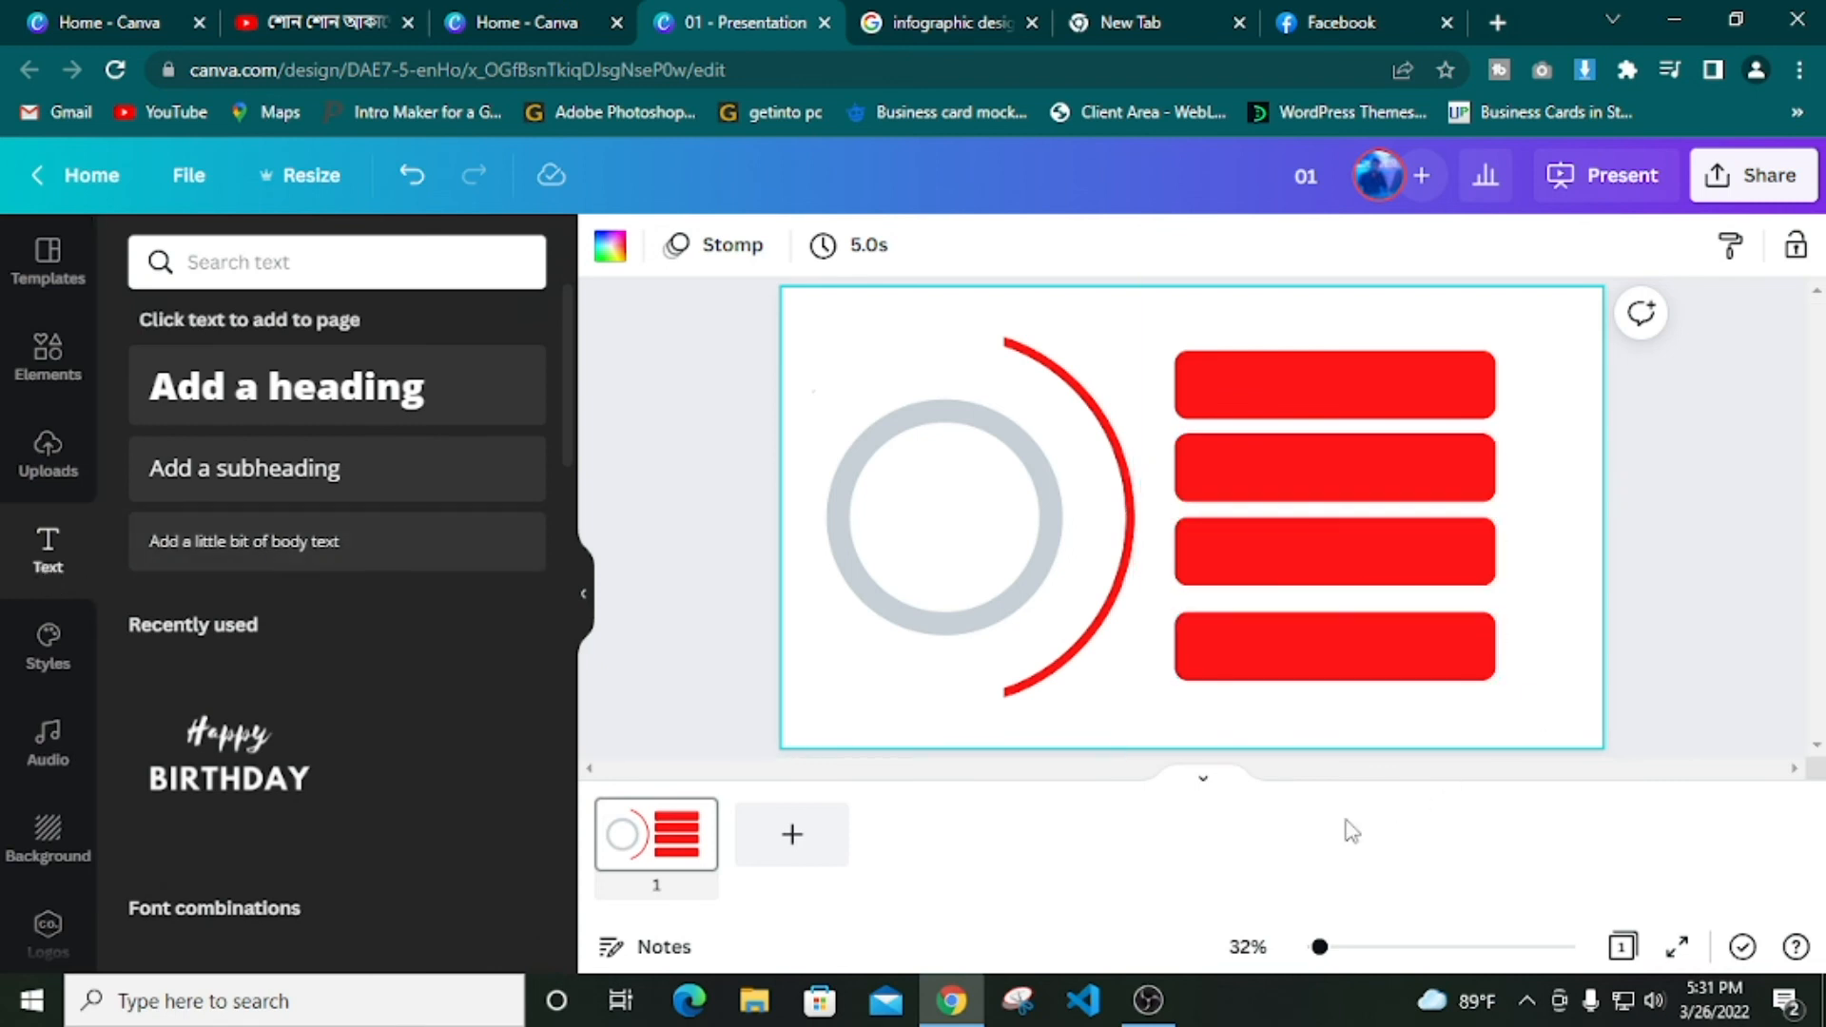
Add a blank second page, switch to it and bring up the shape collection
left_click(790, 835)
left_click(677, 851)
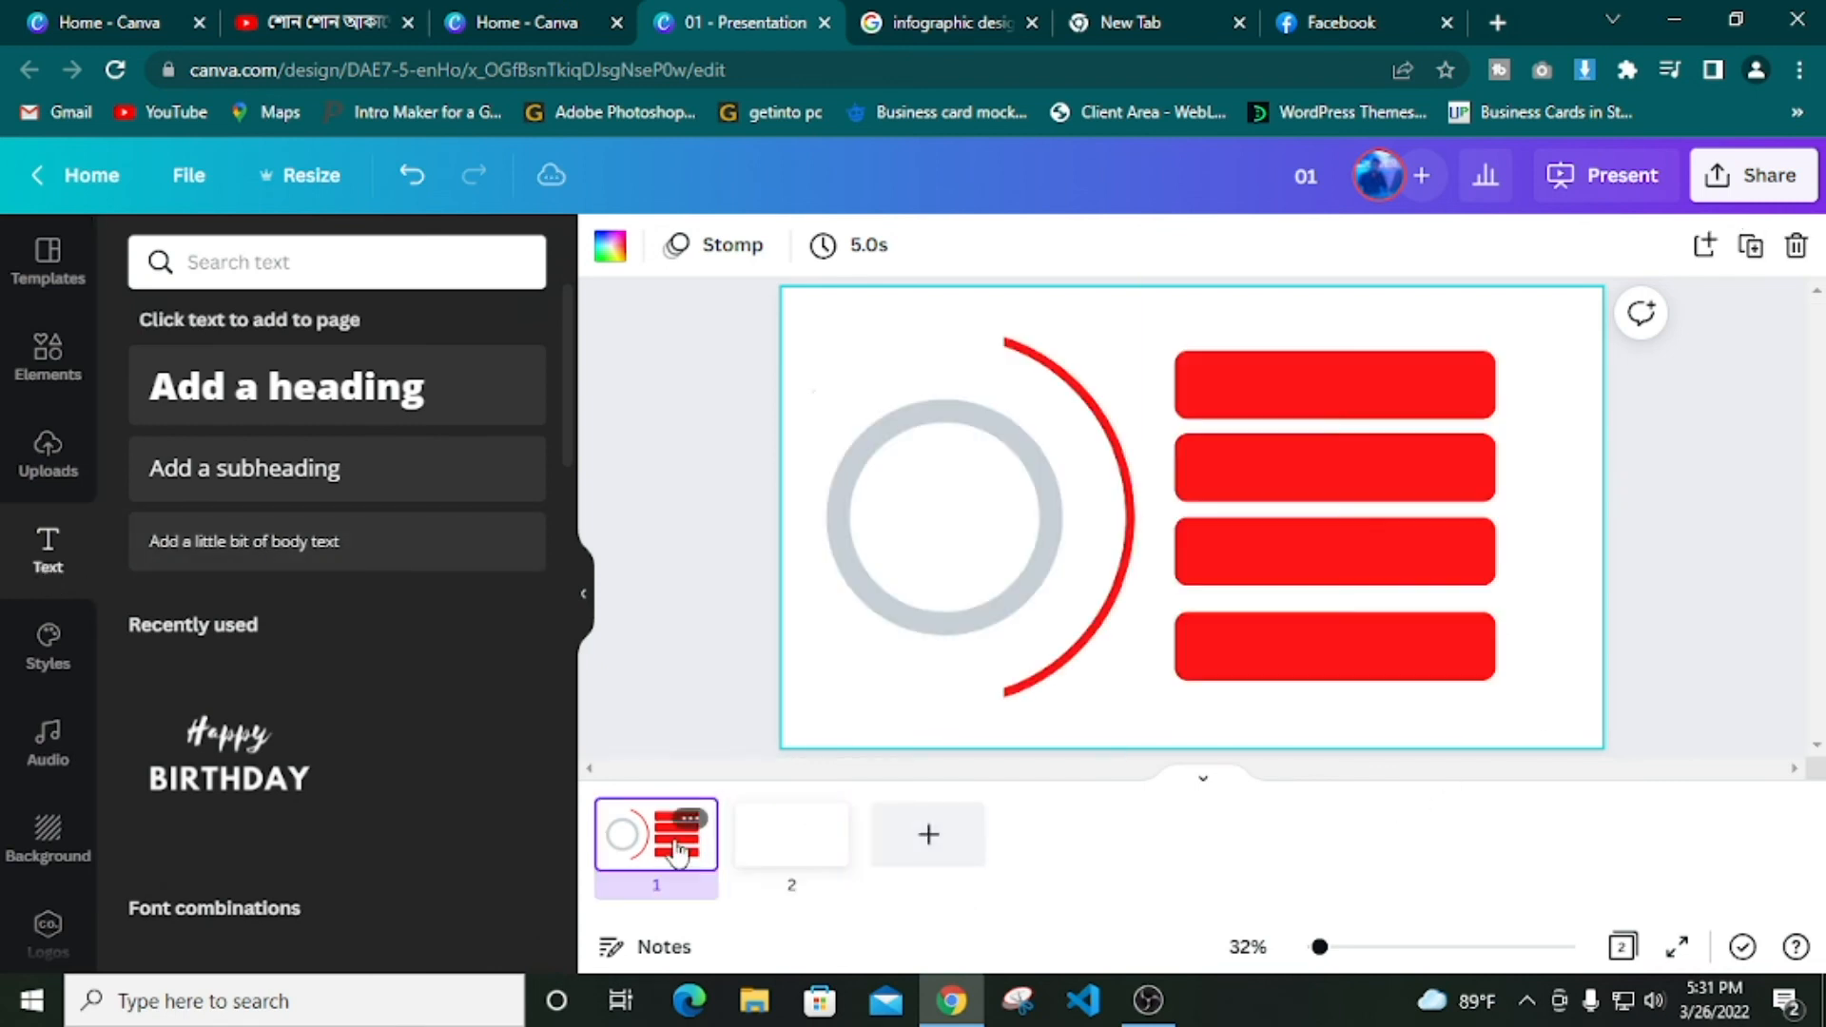
left_click(754, 865)
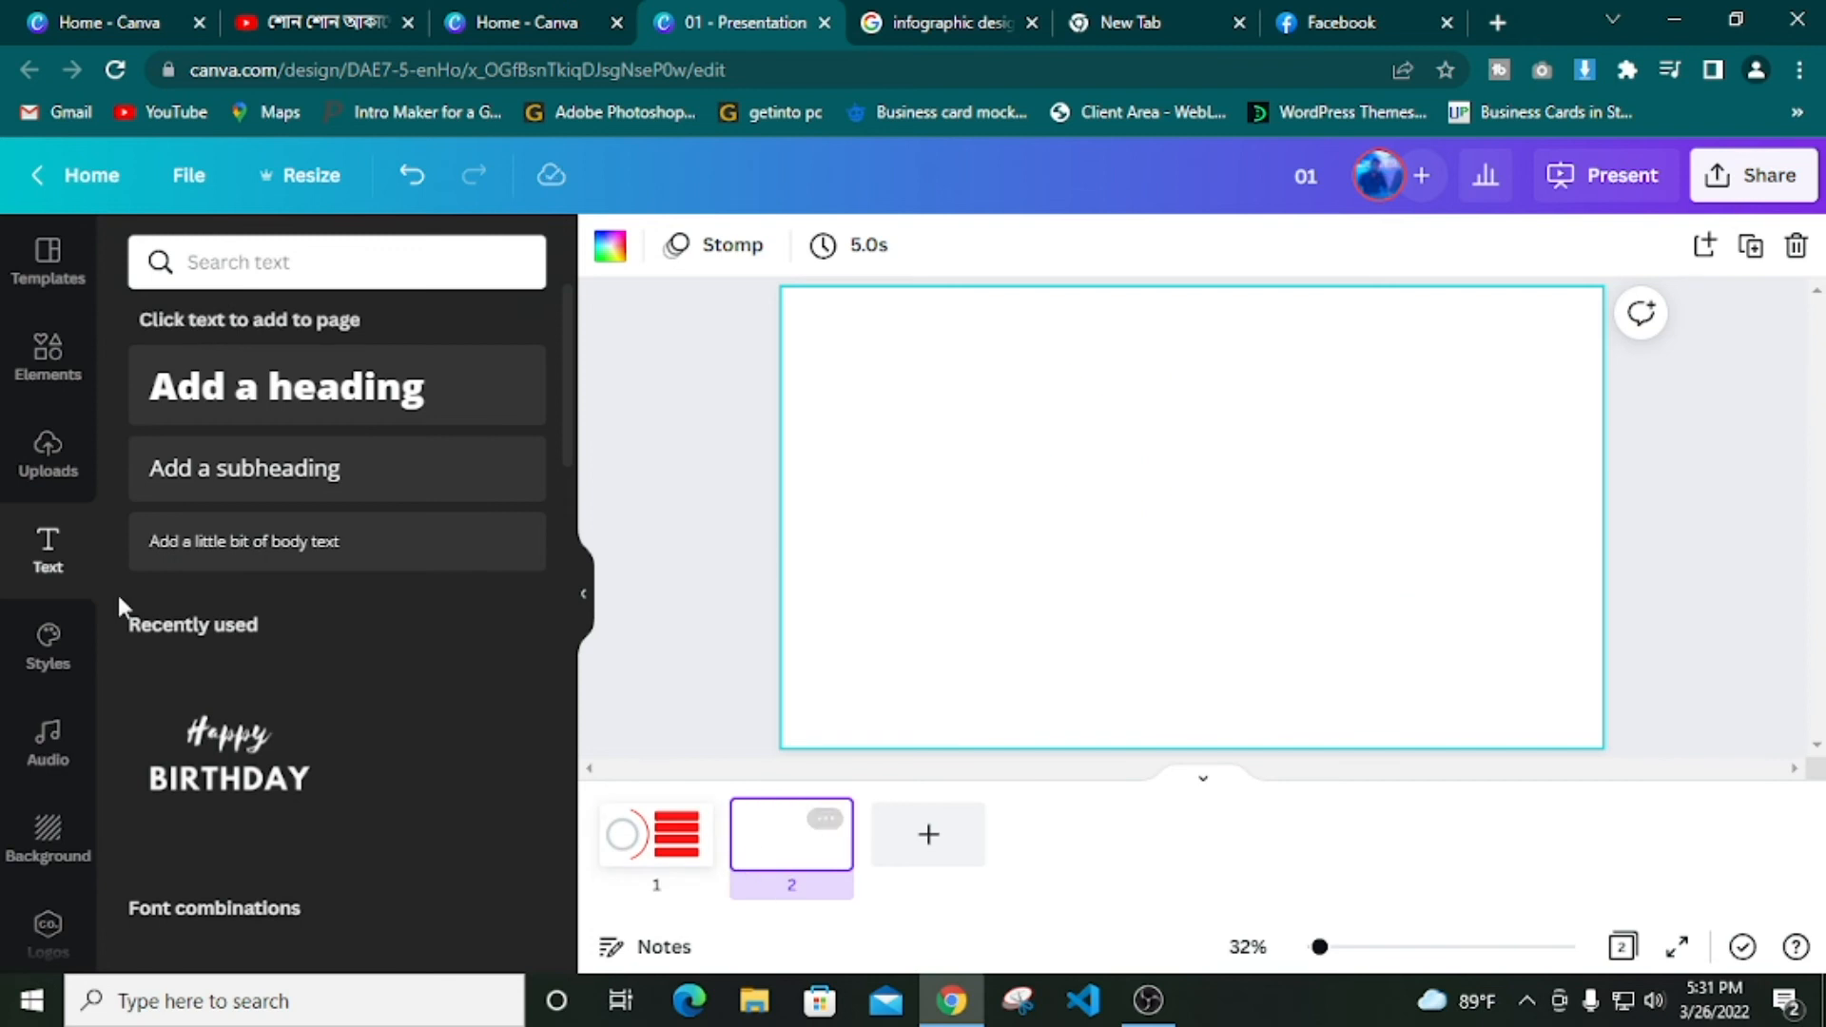
left_click(36, 366)
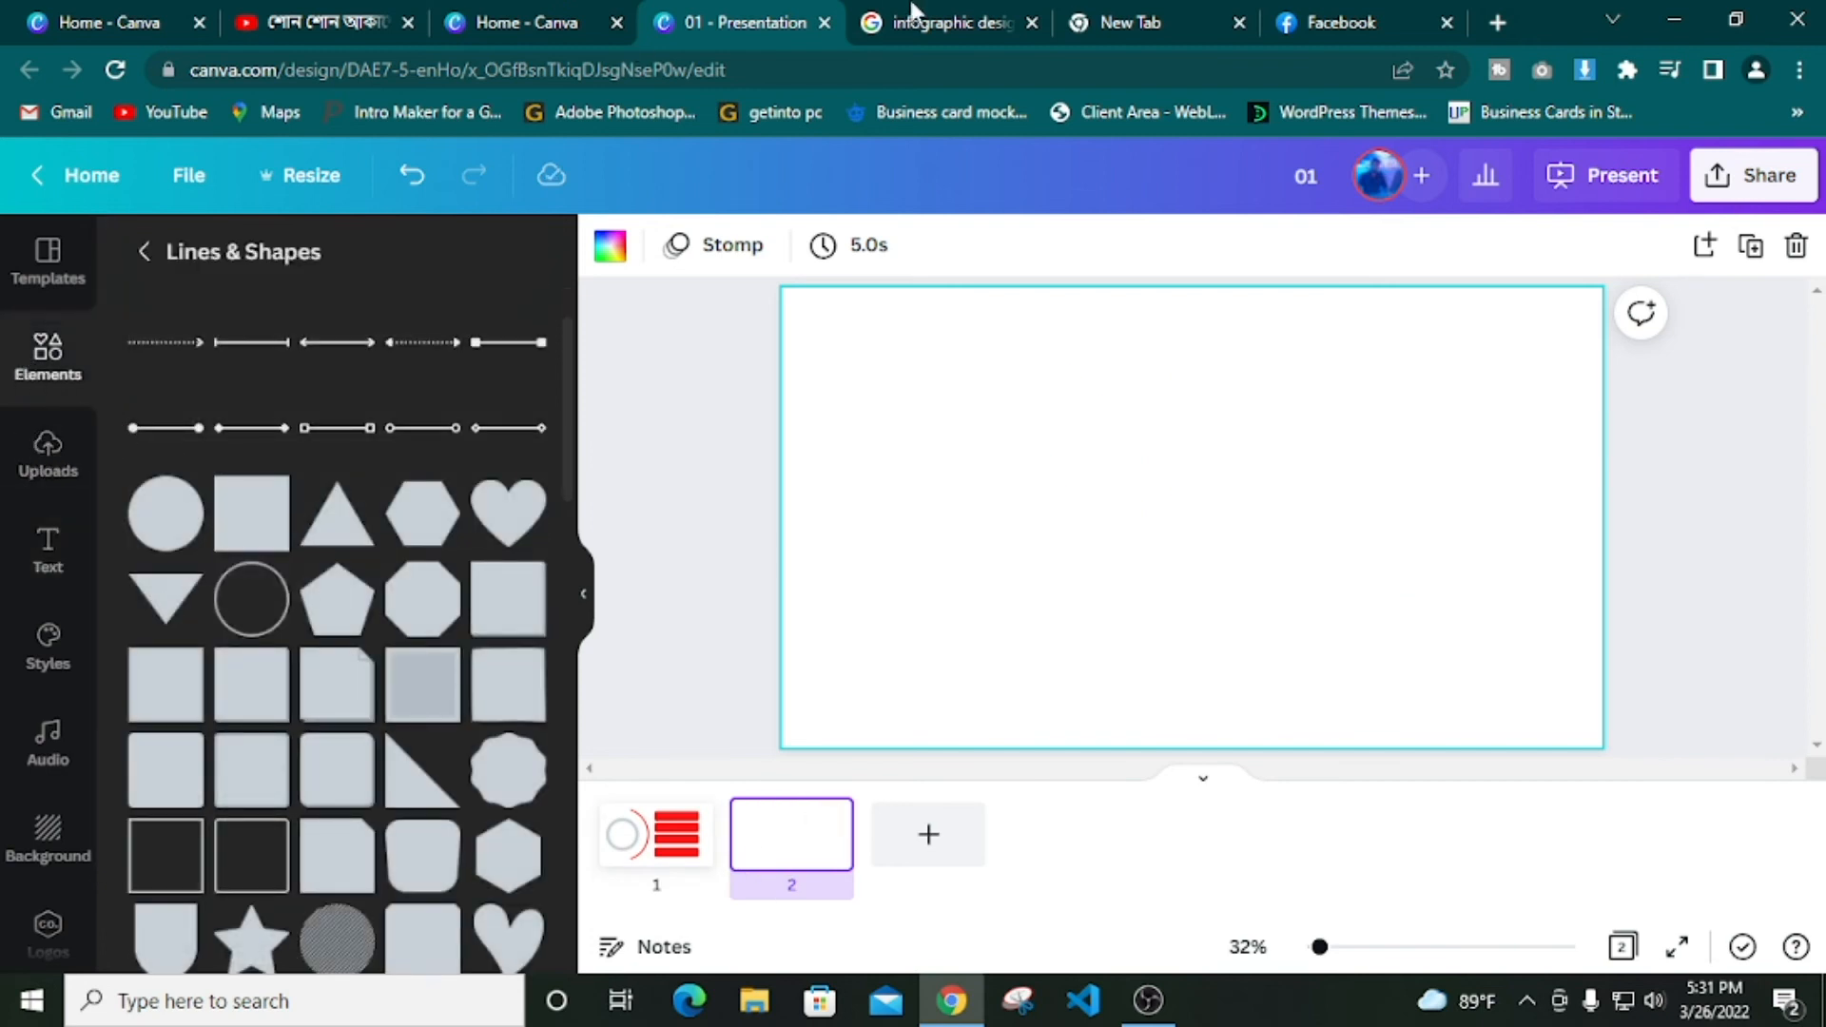
Switch to the Google image results and preview the Custom Design Infographics image with hexagons as a layout reference
left_click(894, 19)
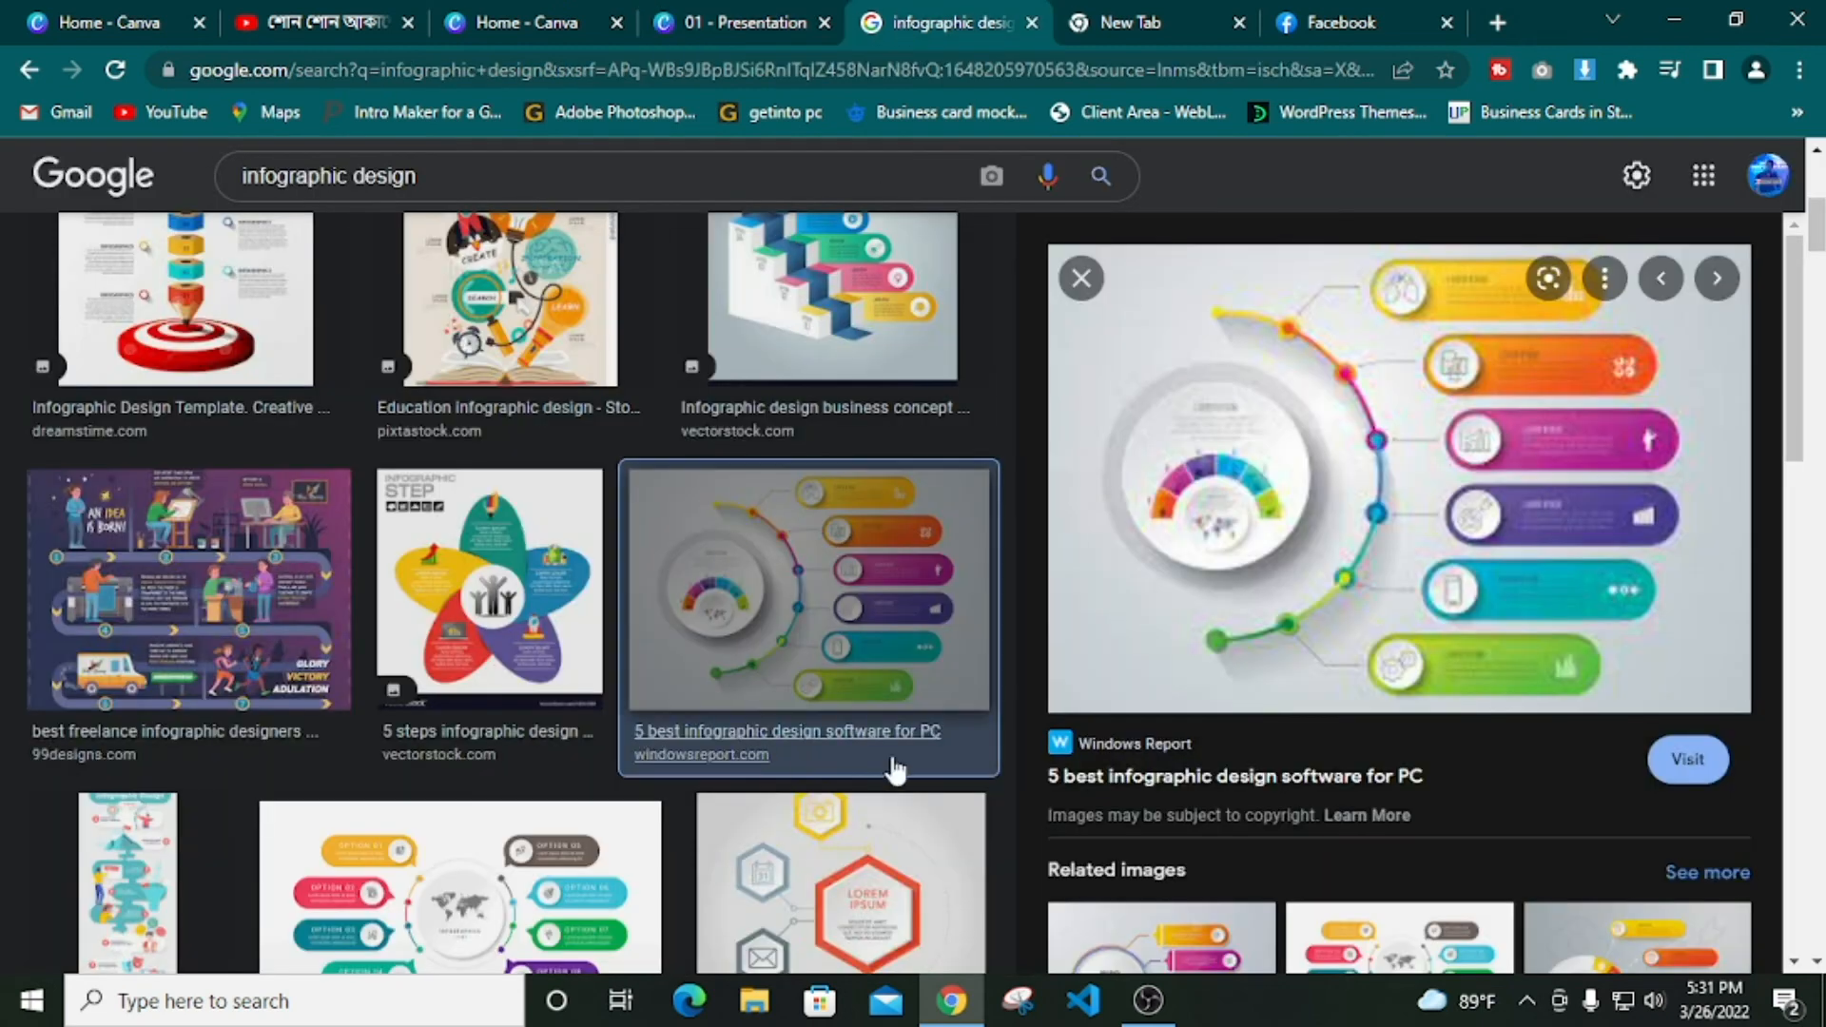
scroll(856, 742, "down", 8)
scroll(840, 736, "up", 3)
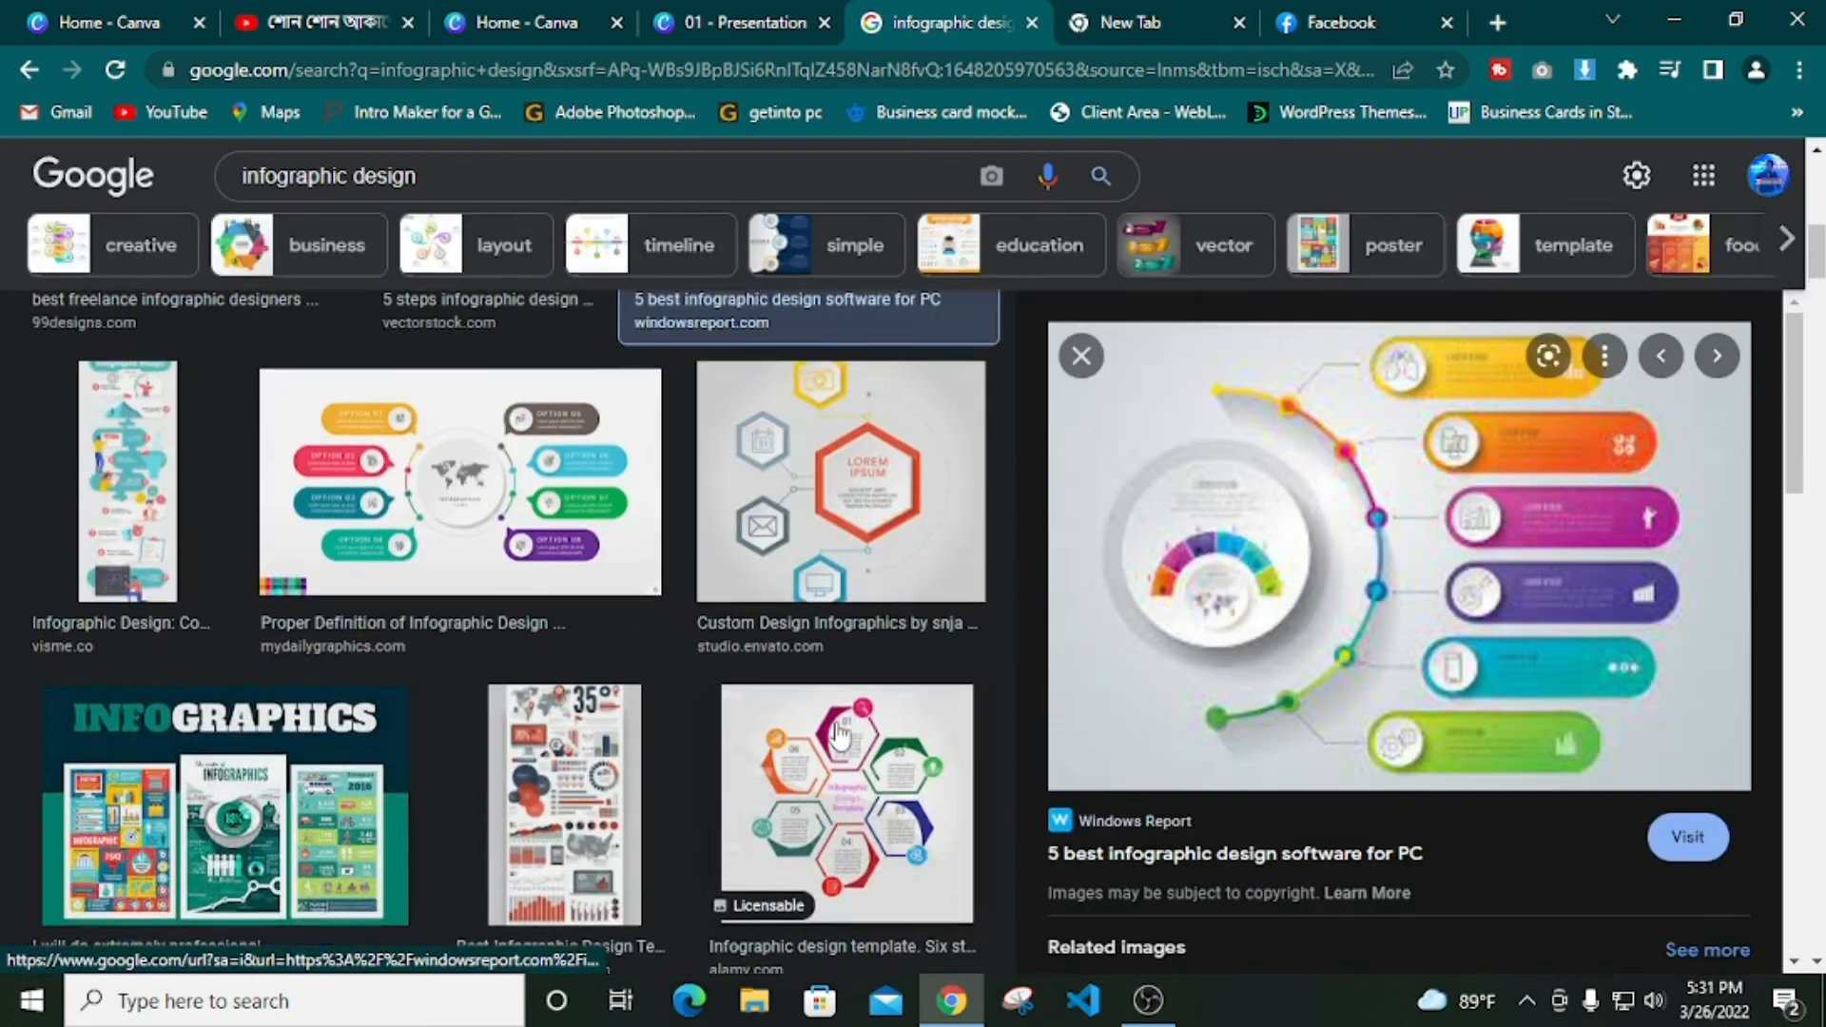
left_click(836, 514)
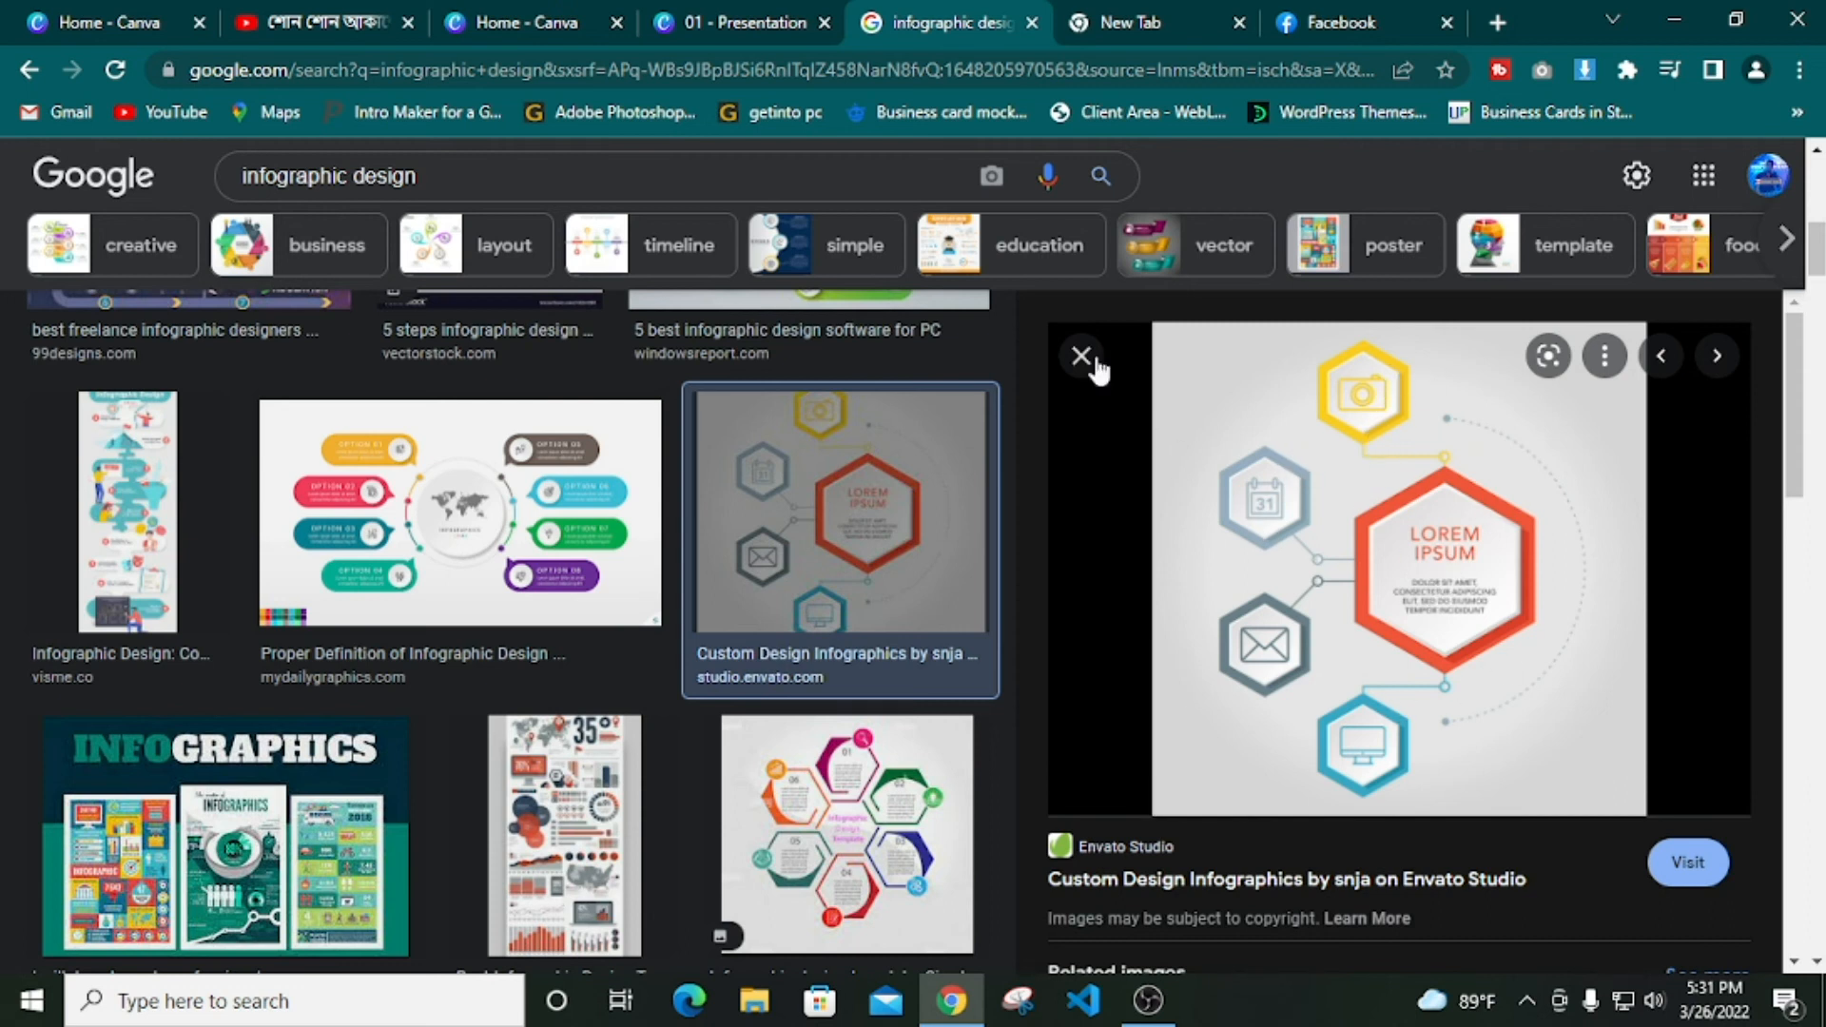
Return to the Canva presentation, add an octagon to page 2 and move it slightly right of center
left_click(756, 21)
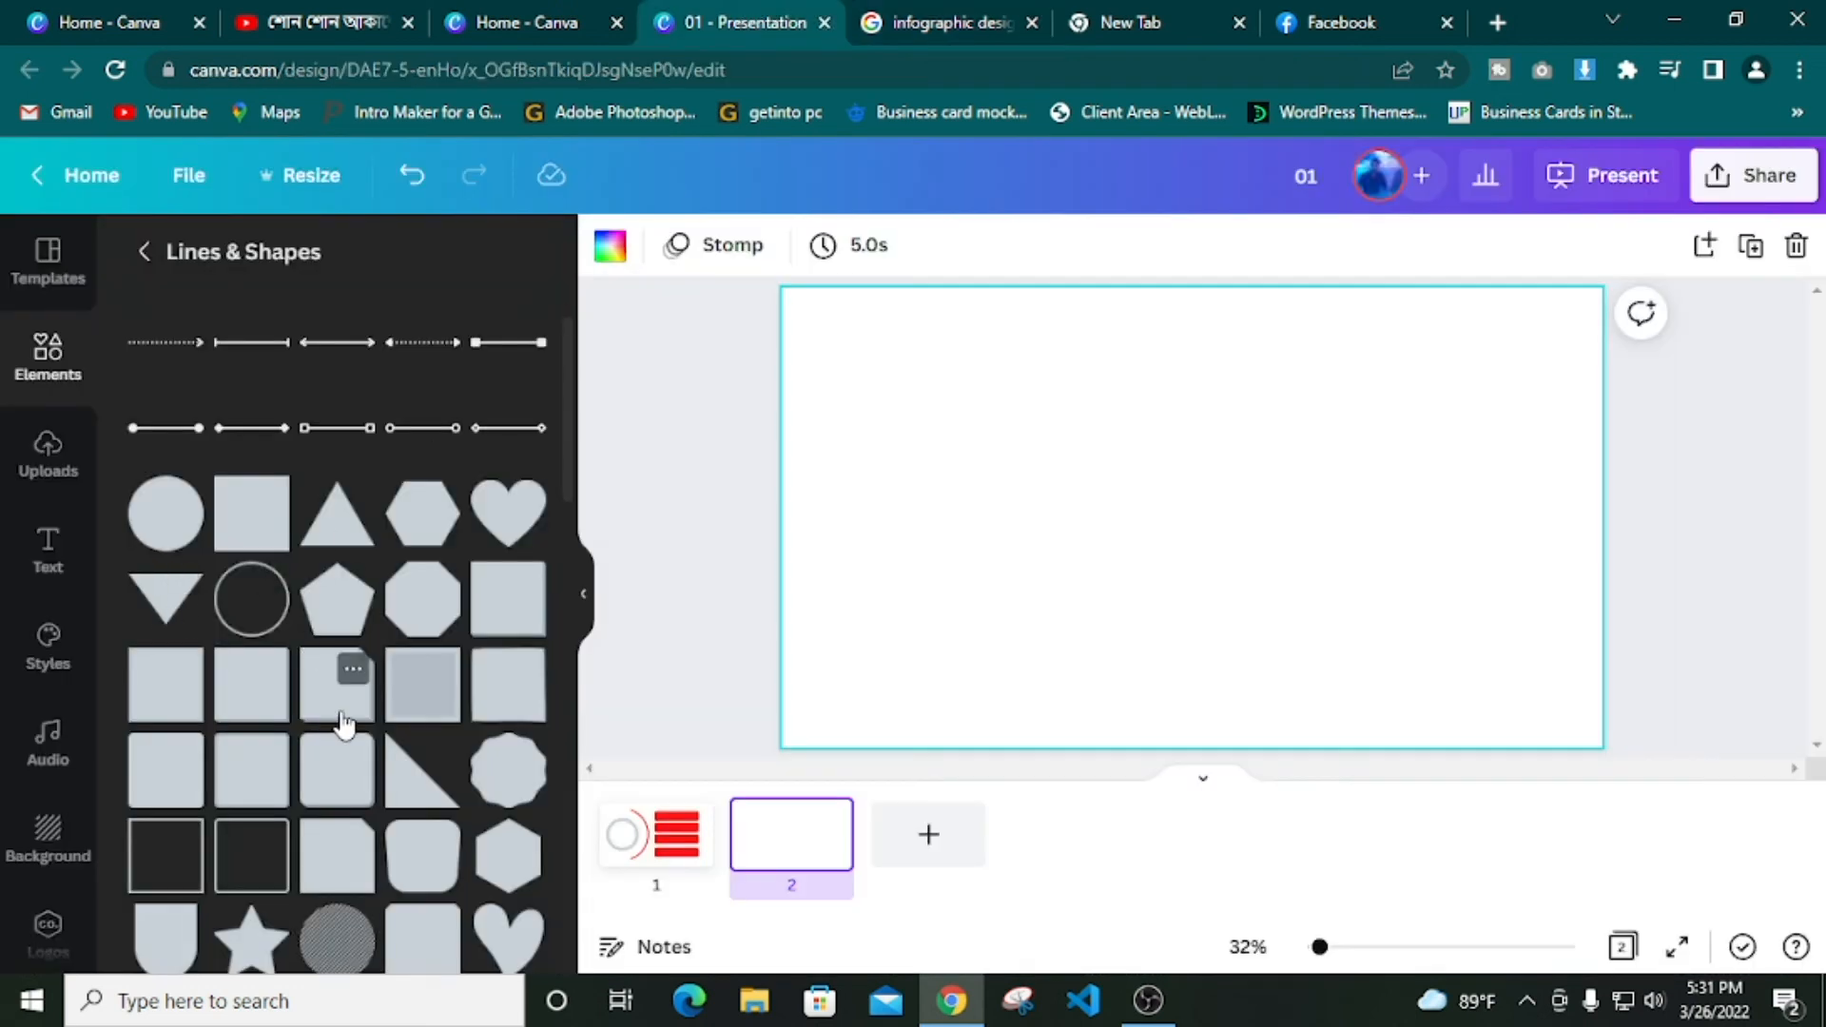
scroll(333, 570, "down", 3)
left_click(422, 338)
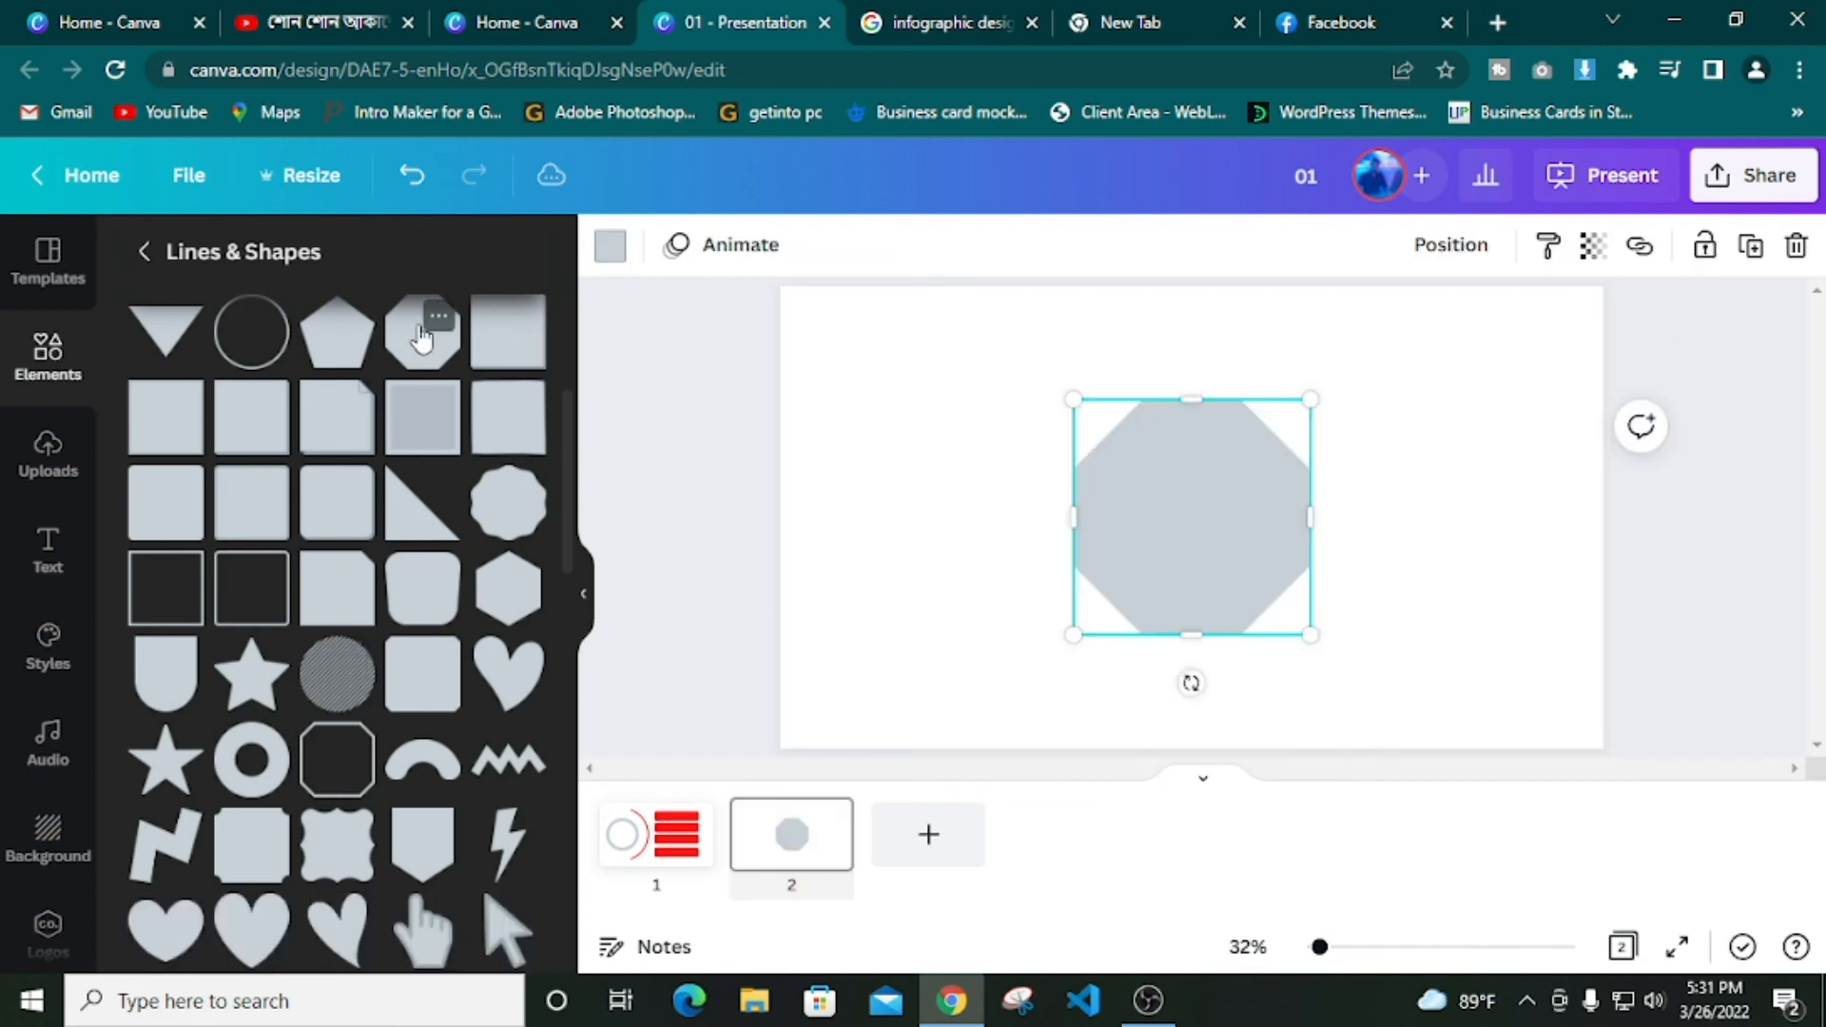
left_click_drag(1197, 565, 1279, 548)
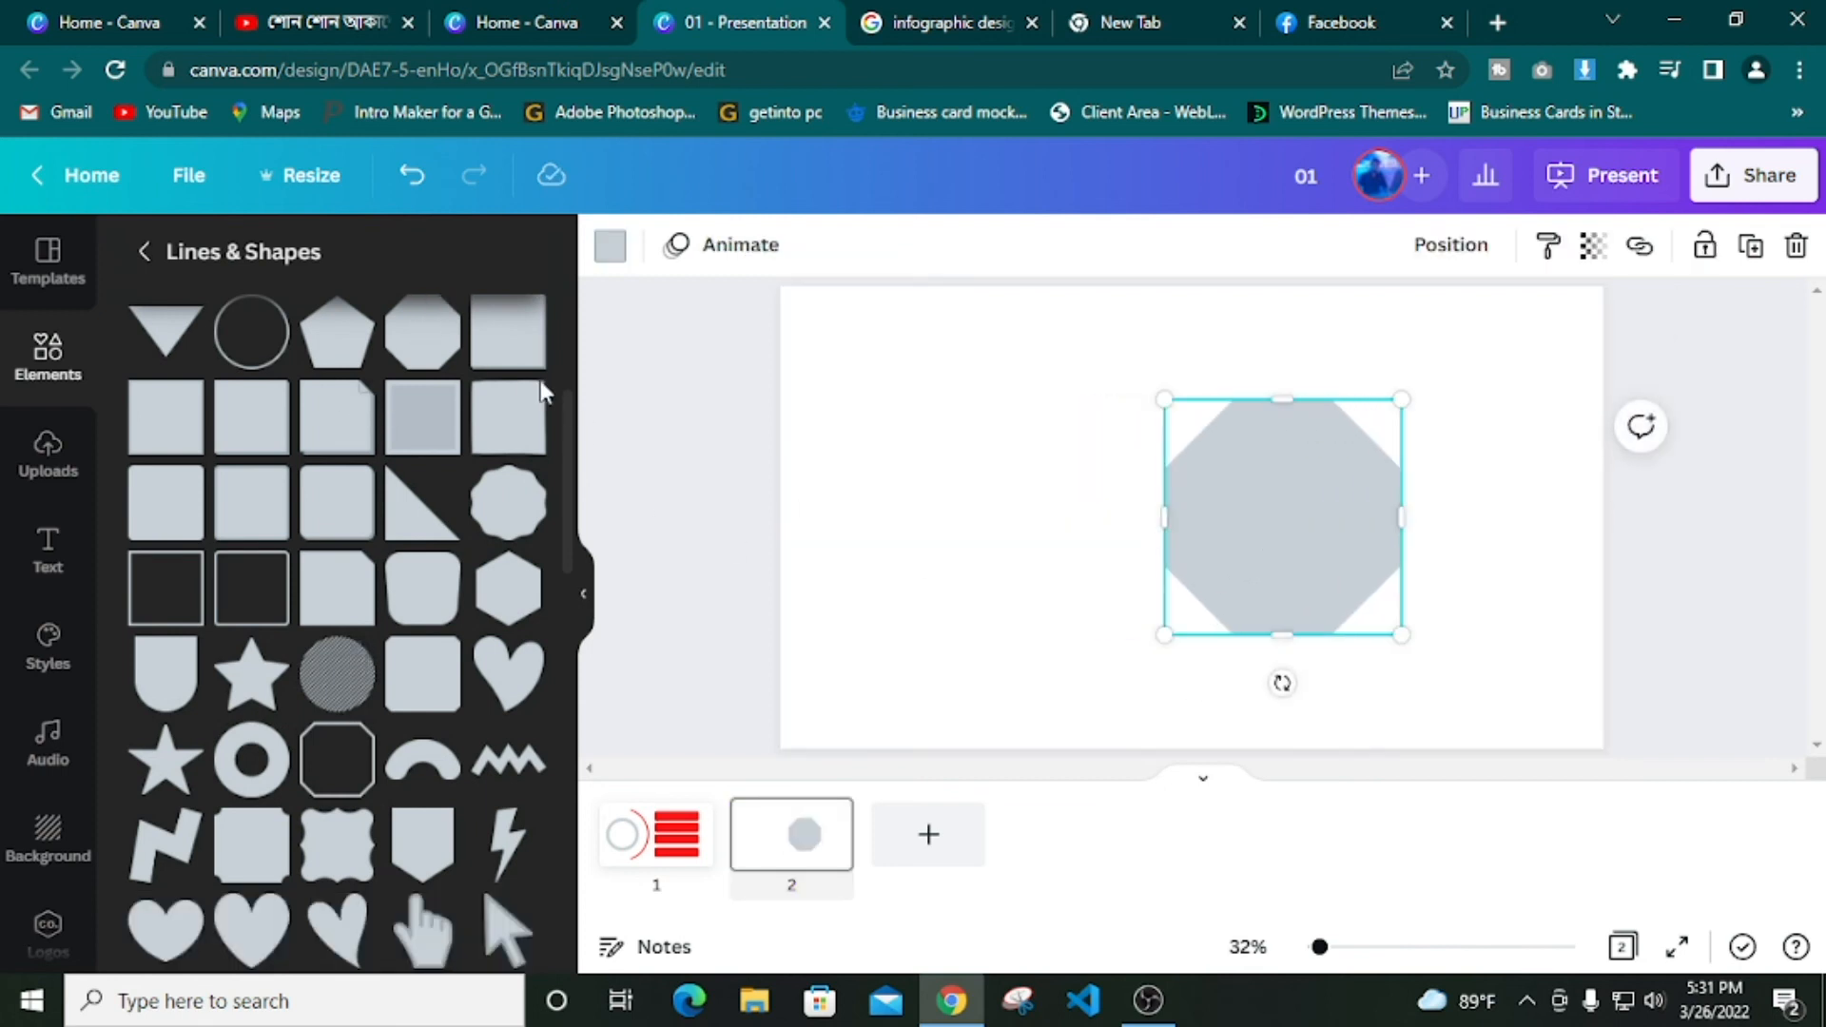
Add a second octagon, color it red, shrink it slightly and center it inside the grey octagon as a rimmed hub
left_click(421, 337)
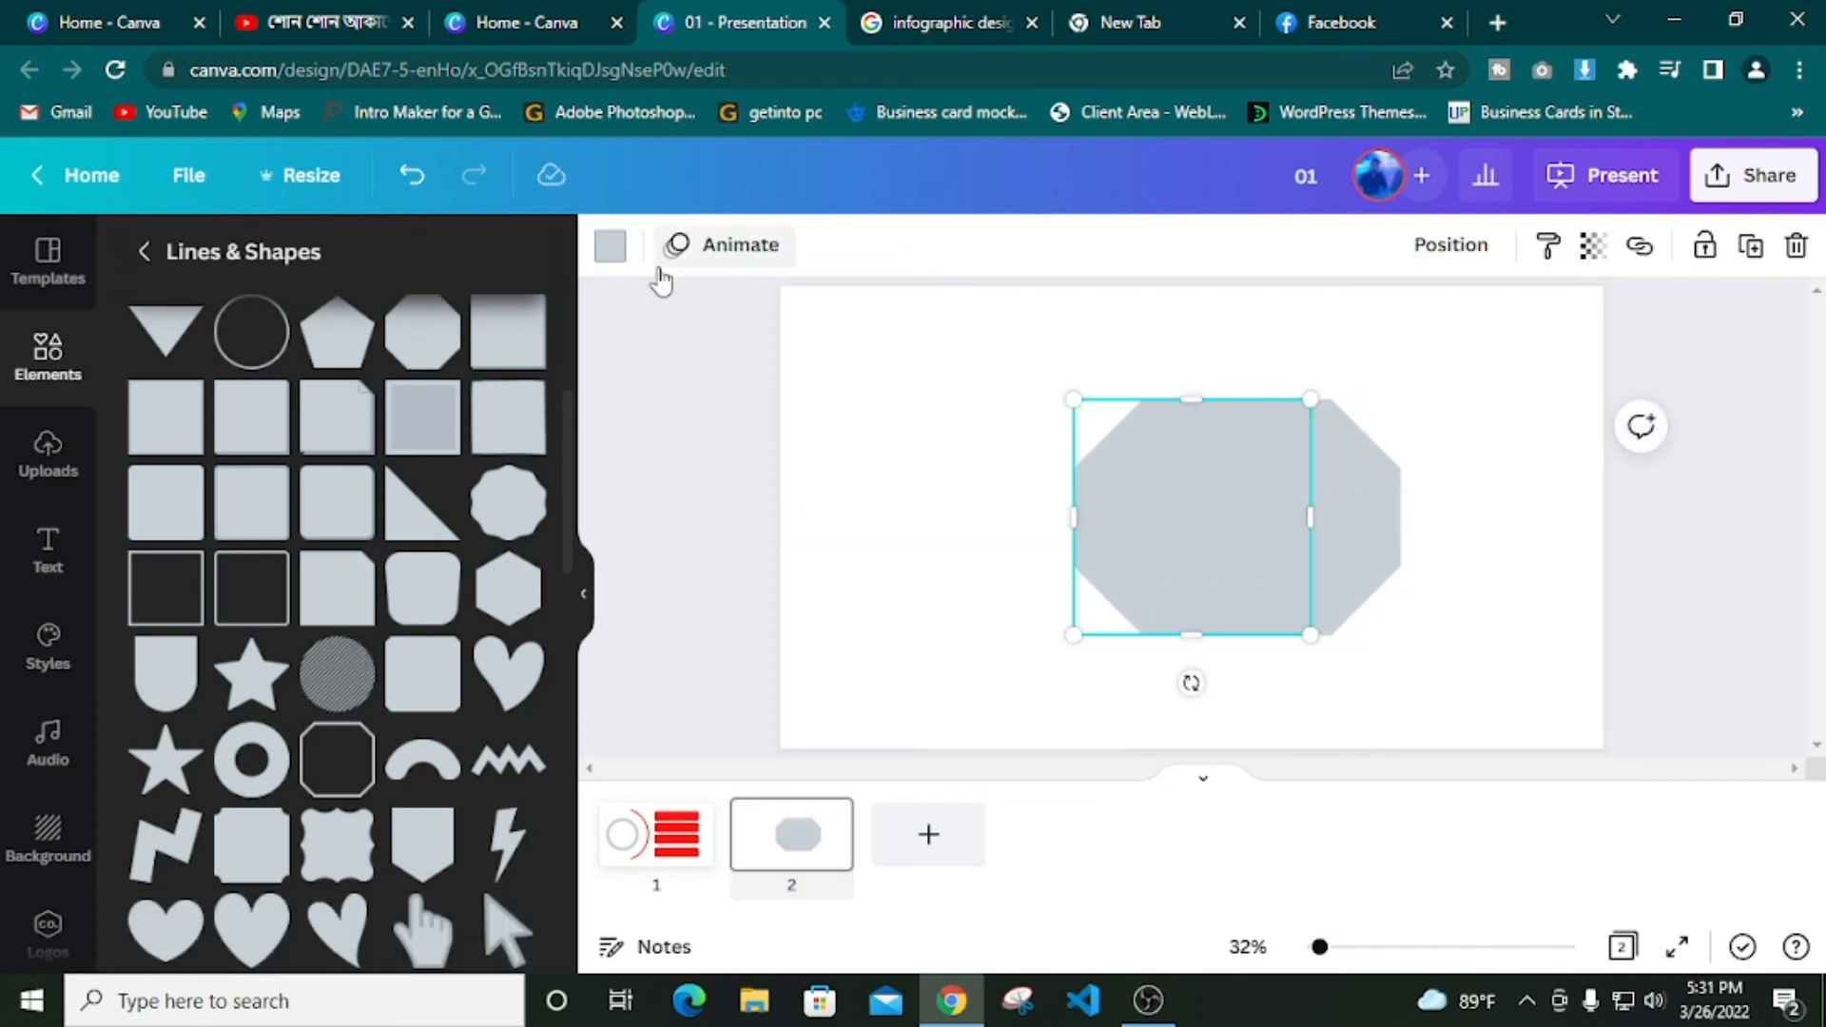
left_click(606, 245)
left_click(158, 700)
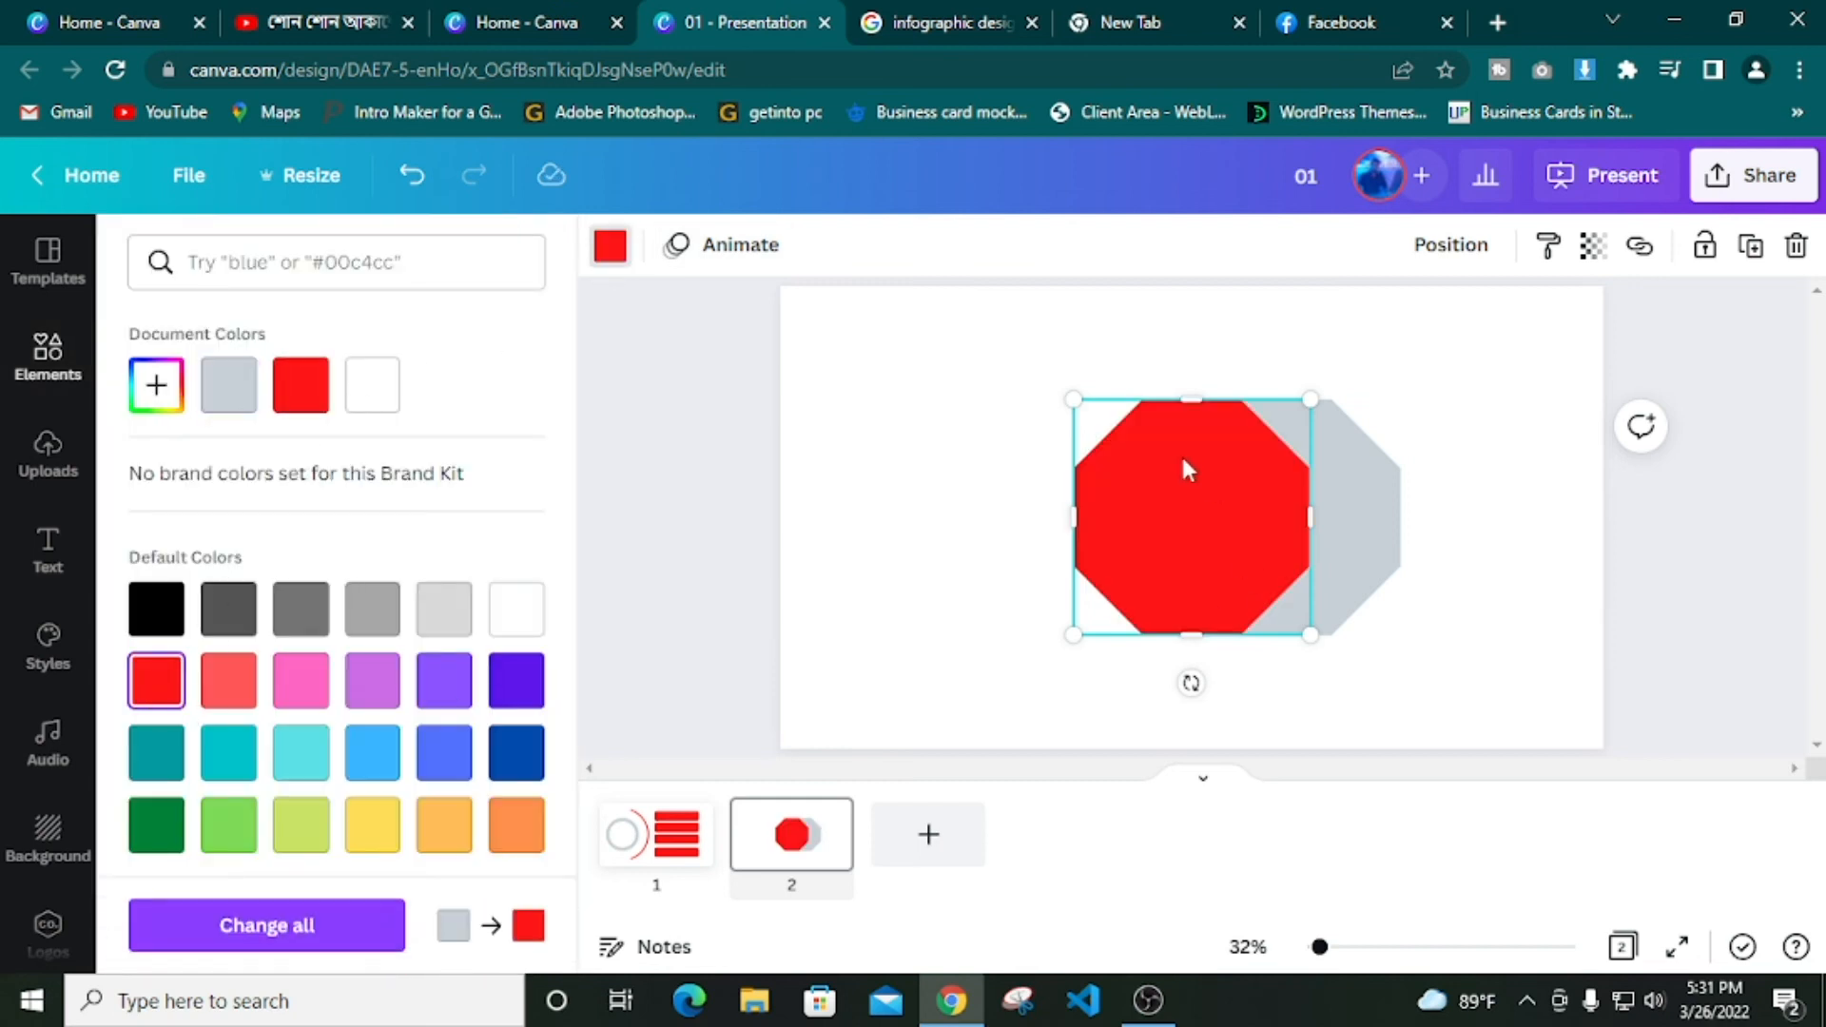
left_click_drag(1073, 400, 1105, 430)
left_click_drag(1233, 610, 1284, 570)
left_click(1030, 471)
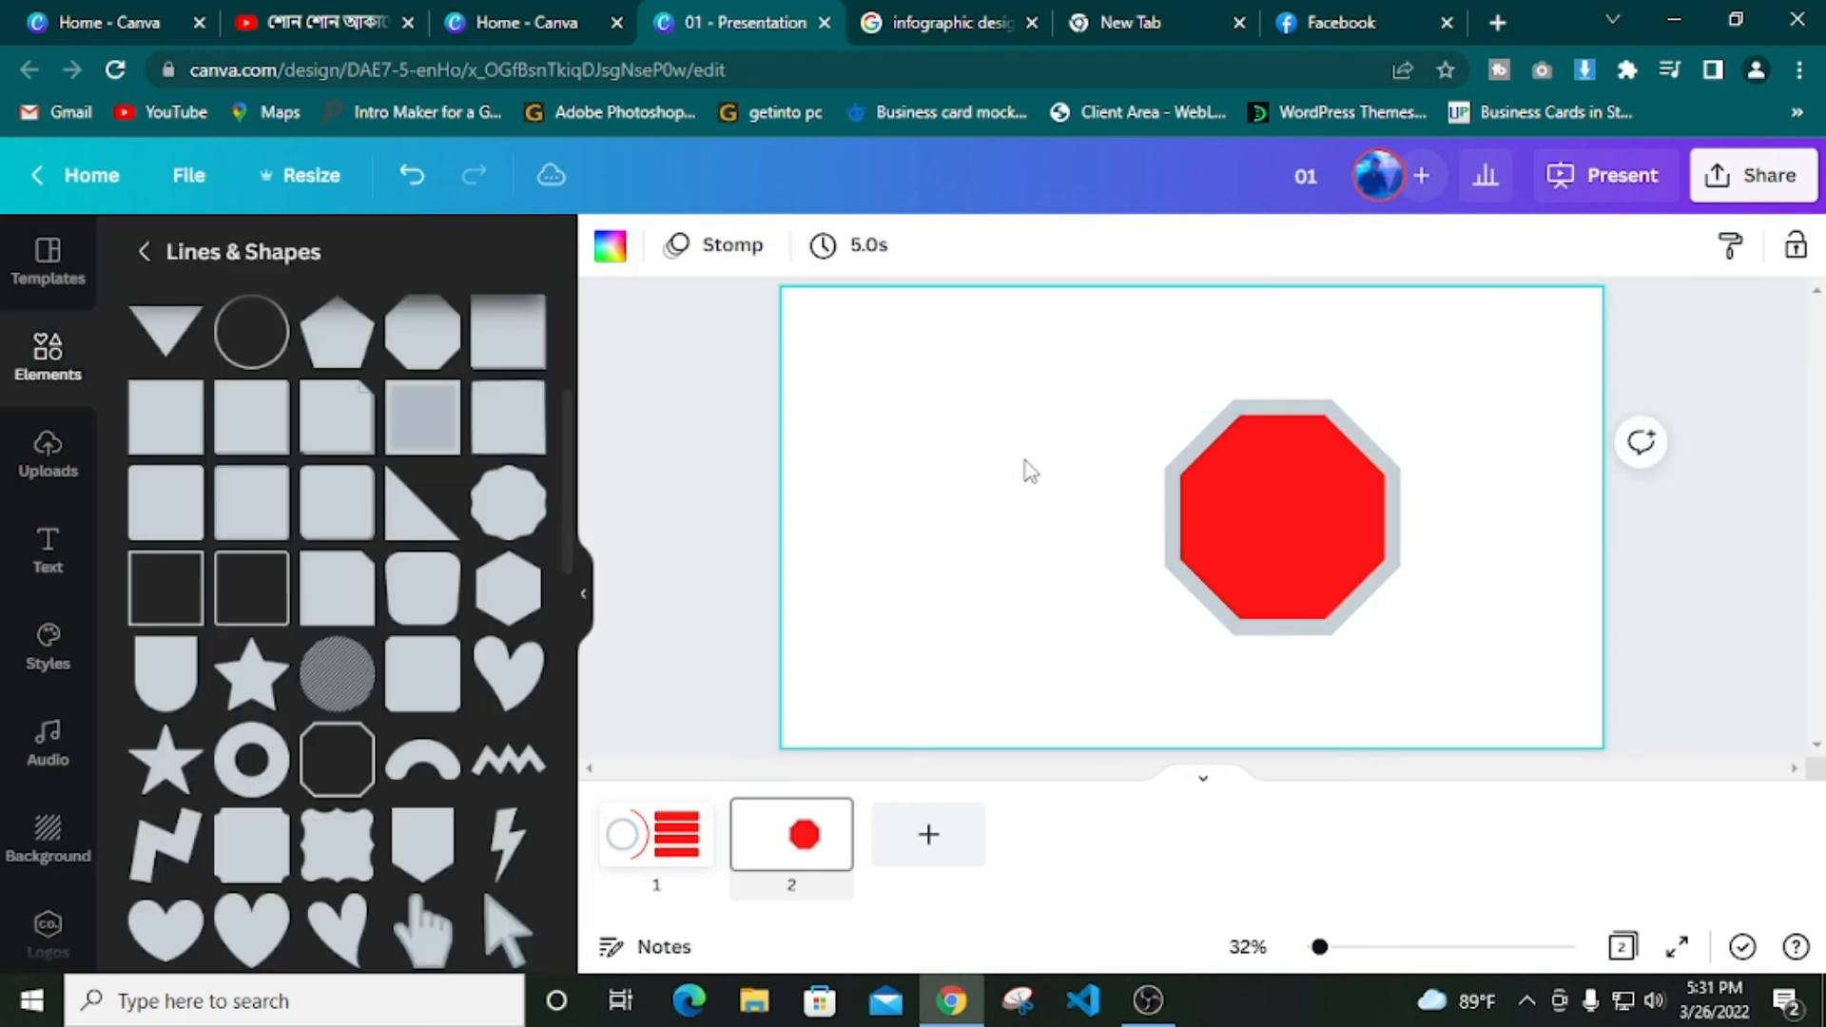
Group the two octagons, duplicate the group and place a smaller copy to the upper left of the large one
left_click_drag(1058, 360, 1379, 608)
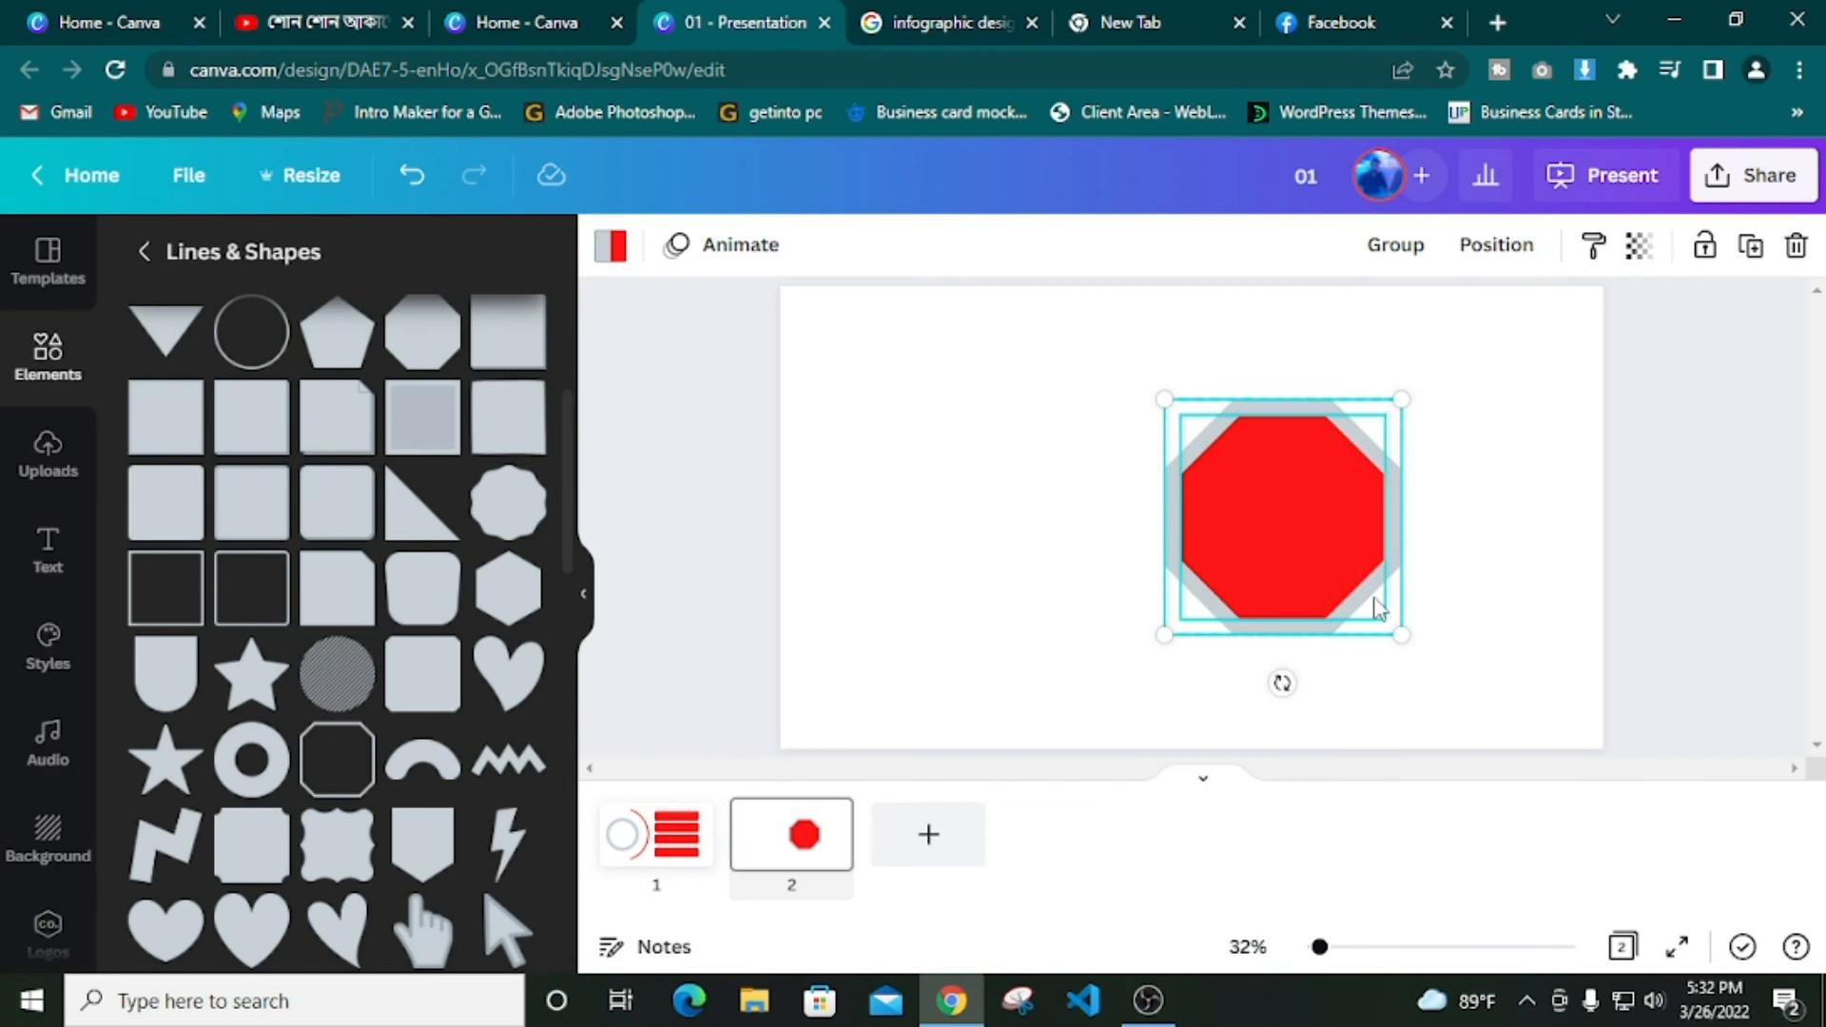
key("ctrl+g")
key("ctrl+d")
left_click_drag(1293, 534, 976, 408)
left_click_drag(1101, 527, 1019, 414)
Duplicate the small octagon group and arrange three evenly spaced copies in a column left of the large octagon
key("ctrl+d")
left_click(1018, 415)
left_click_drag(804, 359, 1011, 685)
key("ctrl+d")
left_click_drag(994, 560, 994, 523)
left_click(992, 656)
left_click_drag(999, 422, 999, 391)
left_click_drag(983, 481, 1027, 507)
left_click_drag(987, 627, 1037, 666)
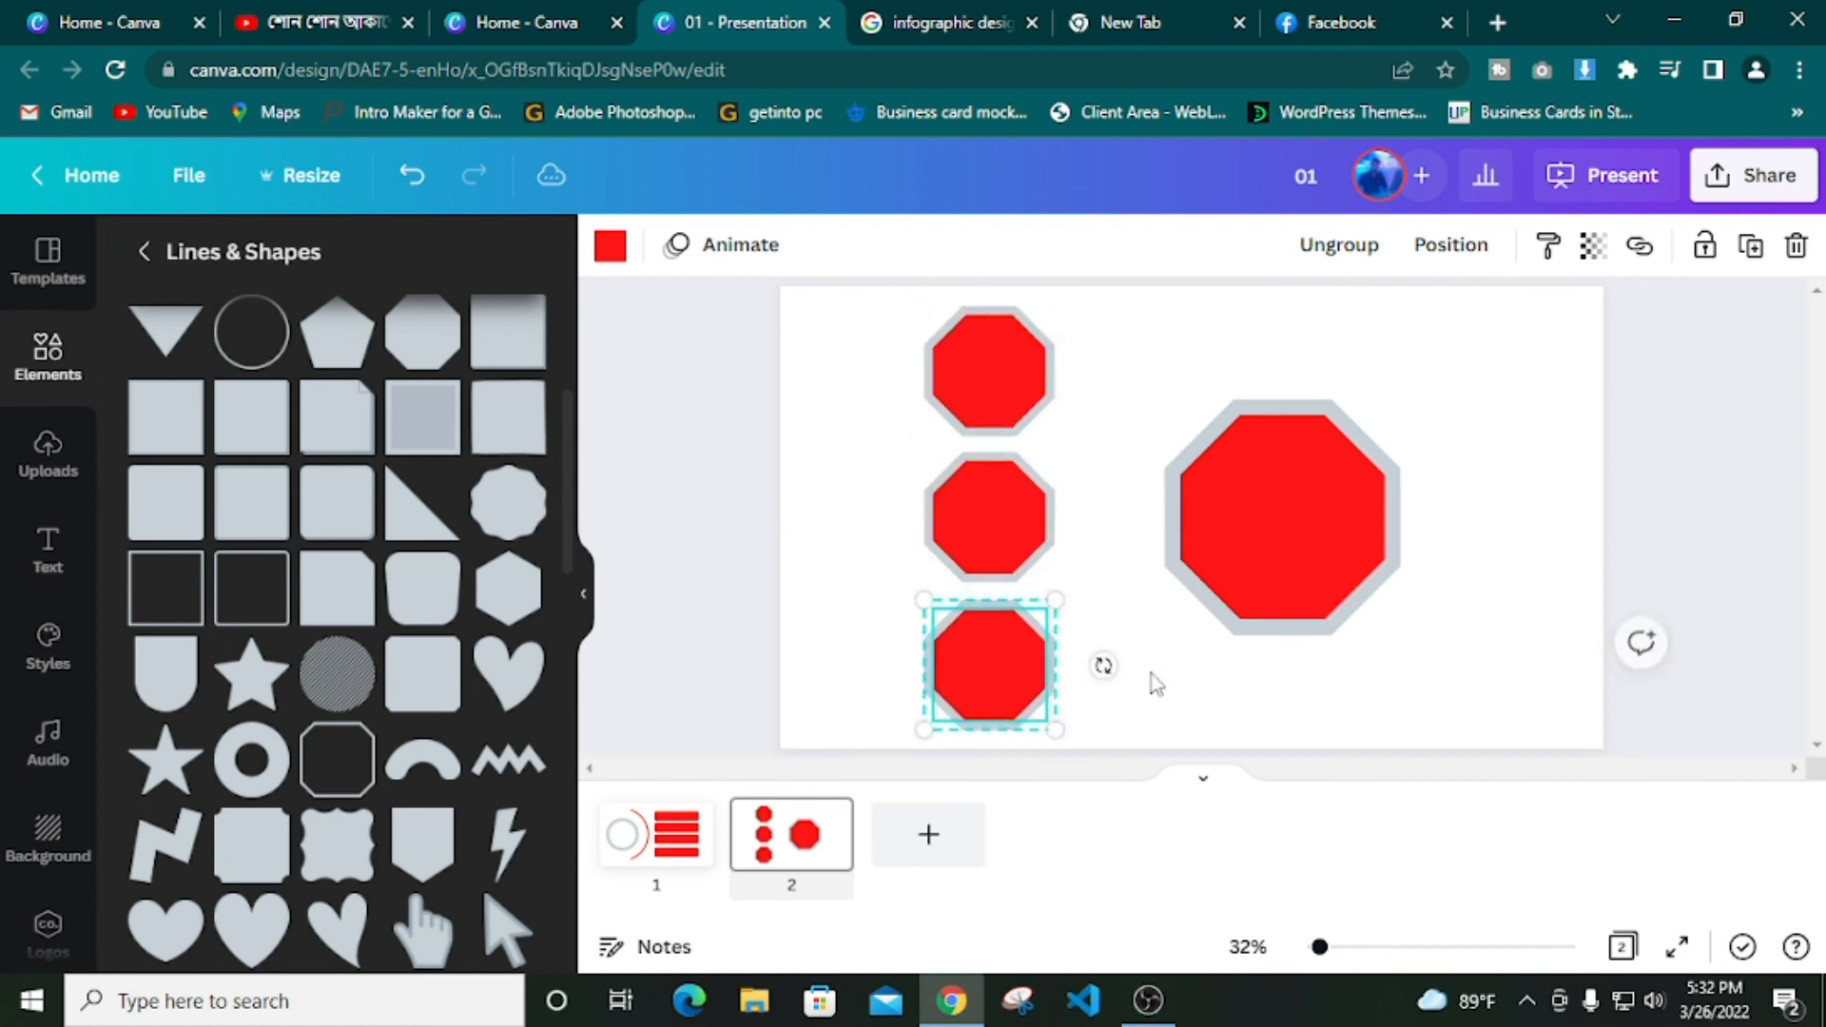
left_click(1155, 683)
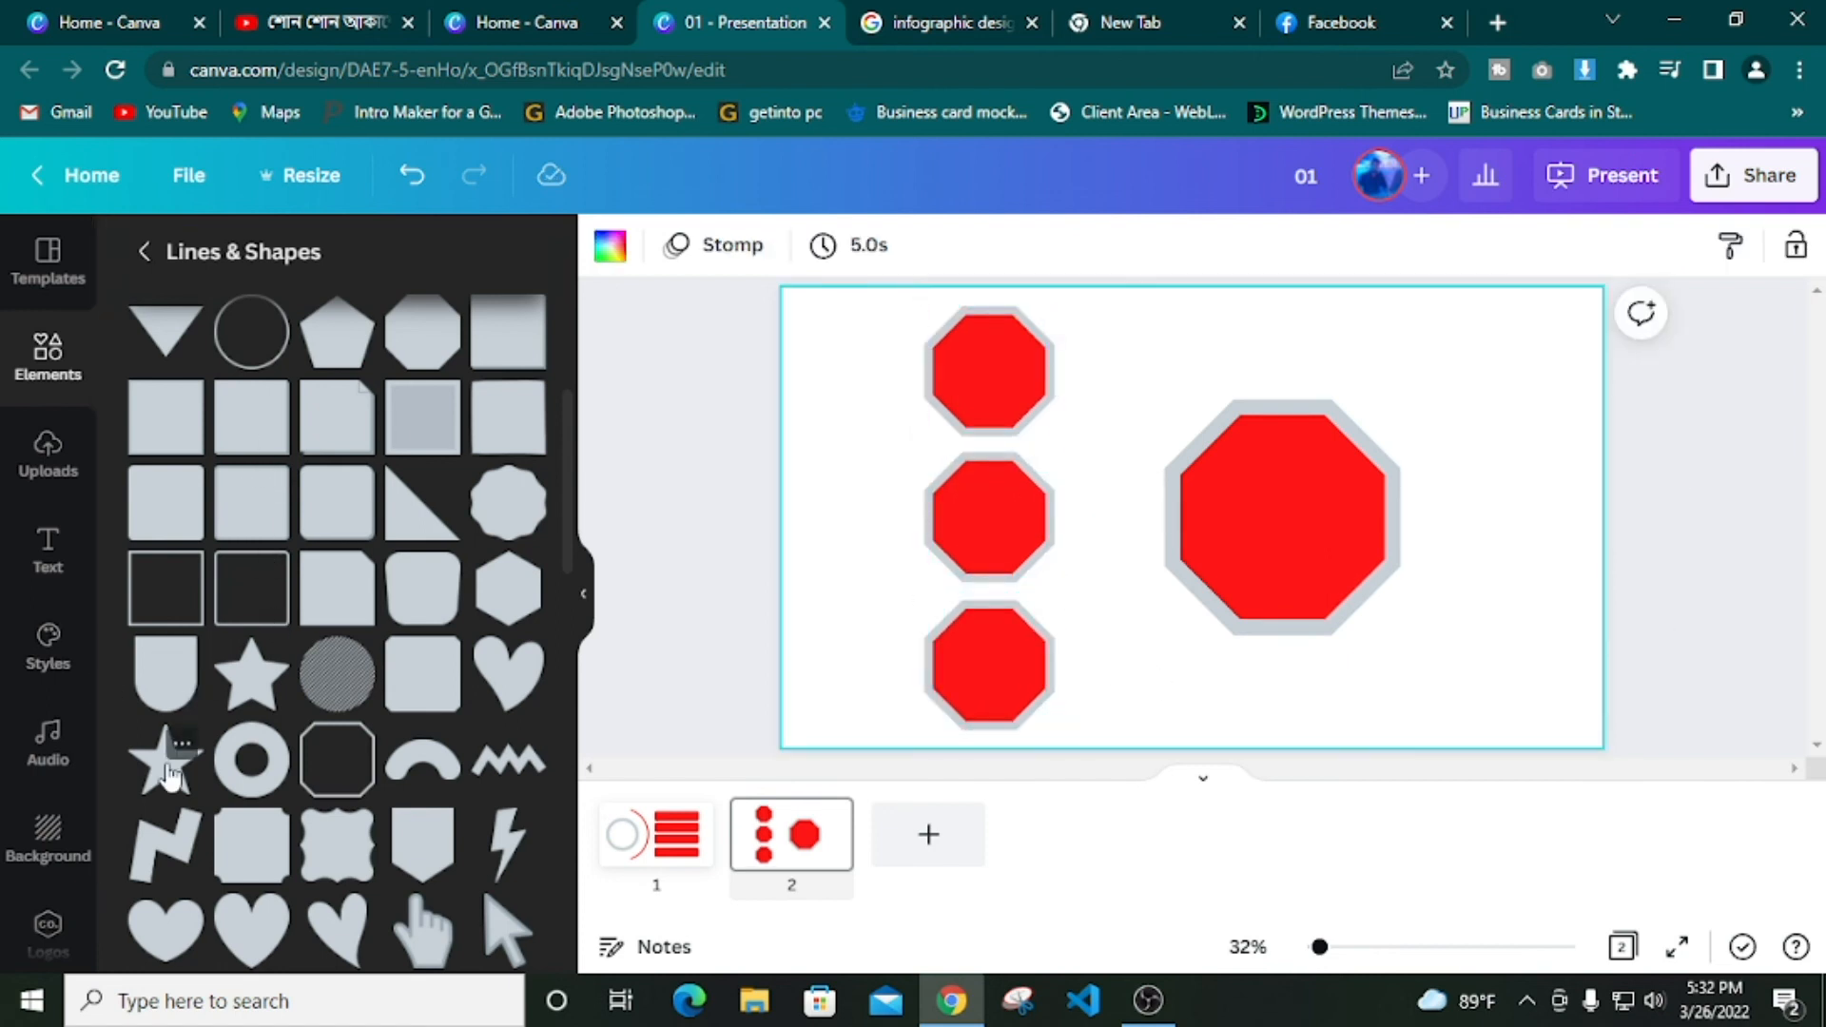
Add a plain line connecting the top small octagon to the upper-left edge of the large octagon
scroll(213, 322, "up", 4)
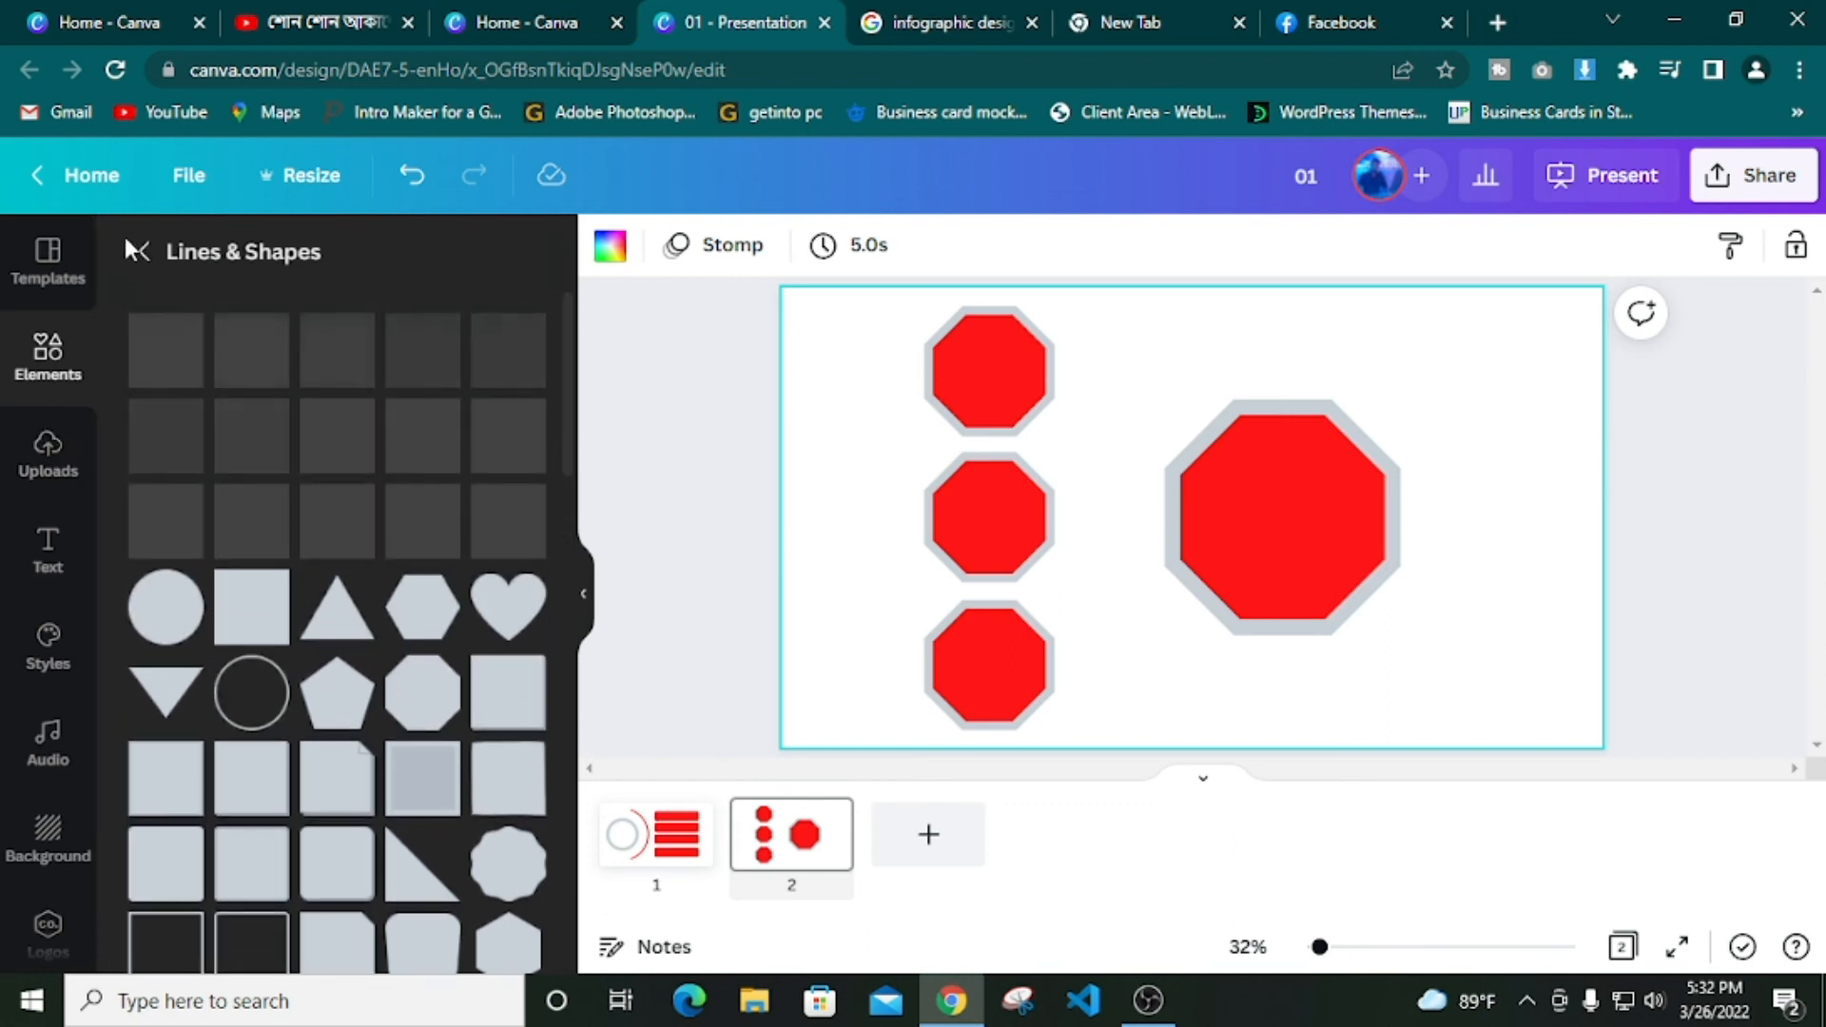
left_click(141, 251)
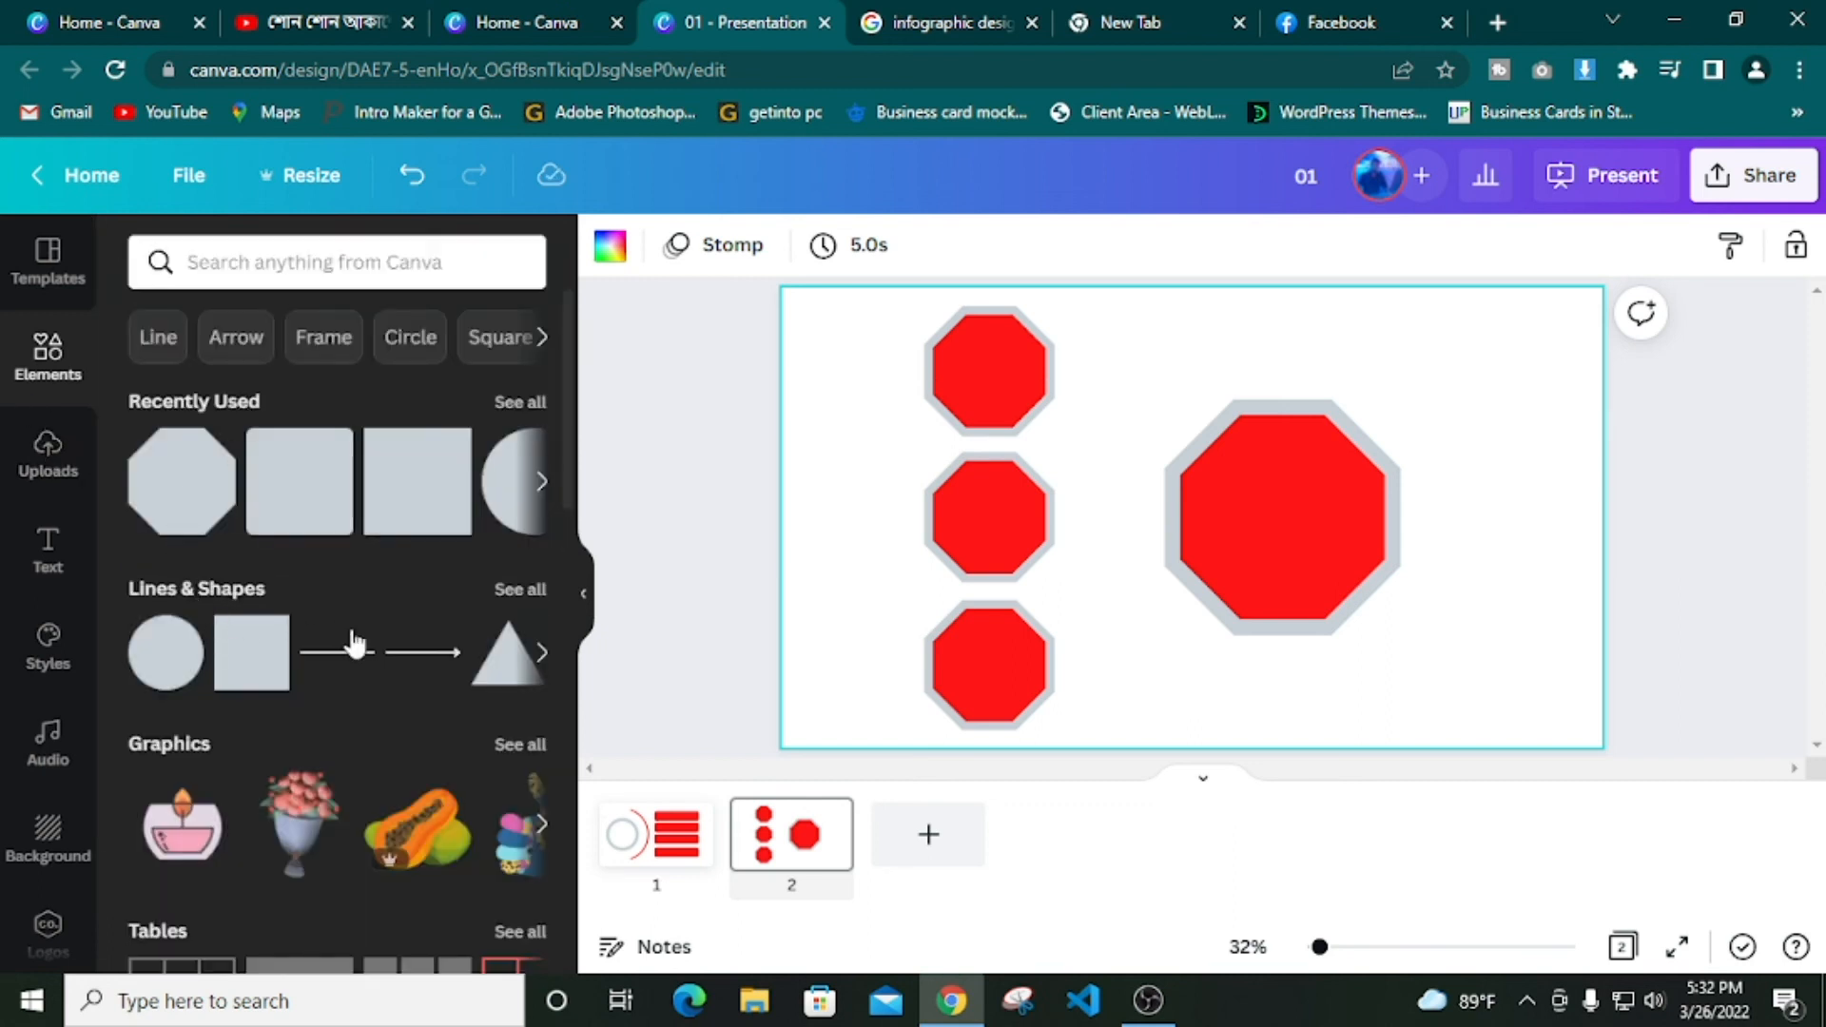
left_click(352, 644)
left_click_drag(1174, 573, 1117, 529)
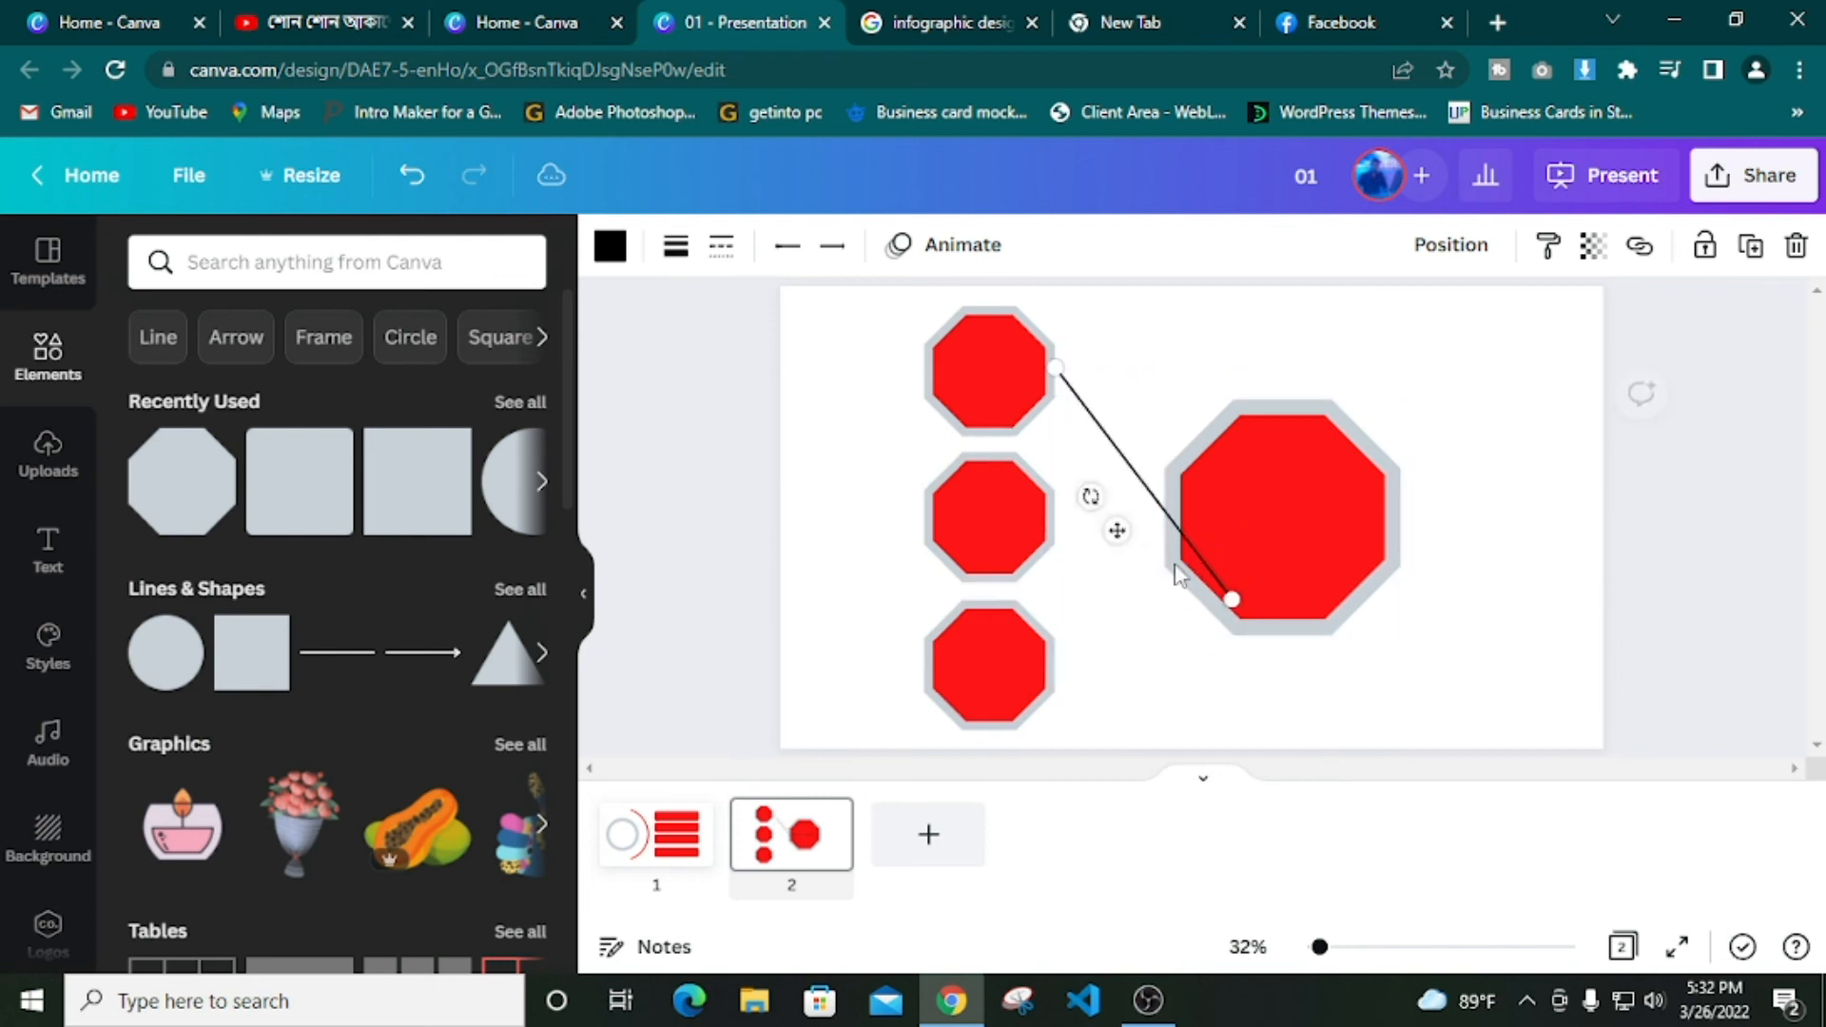
left_click_drag(1228, 601, 1166, 466)
left_click(1138, 654)
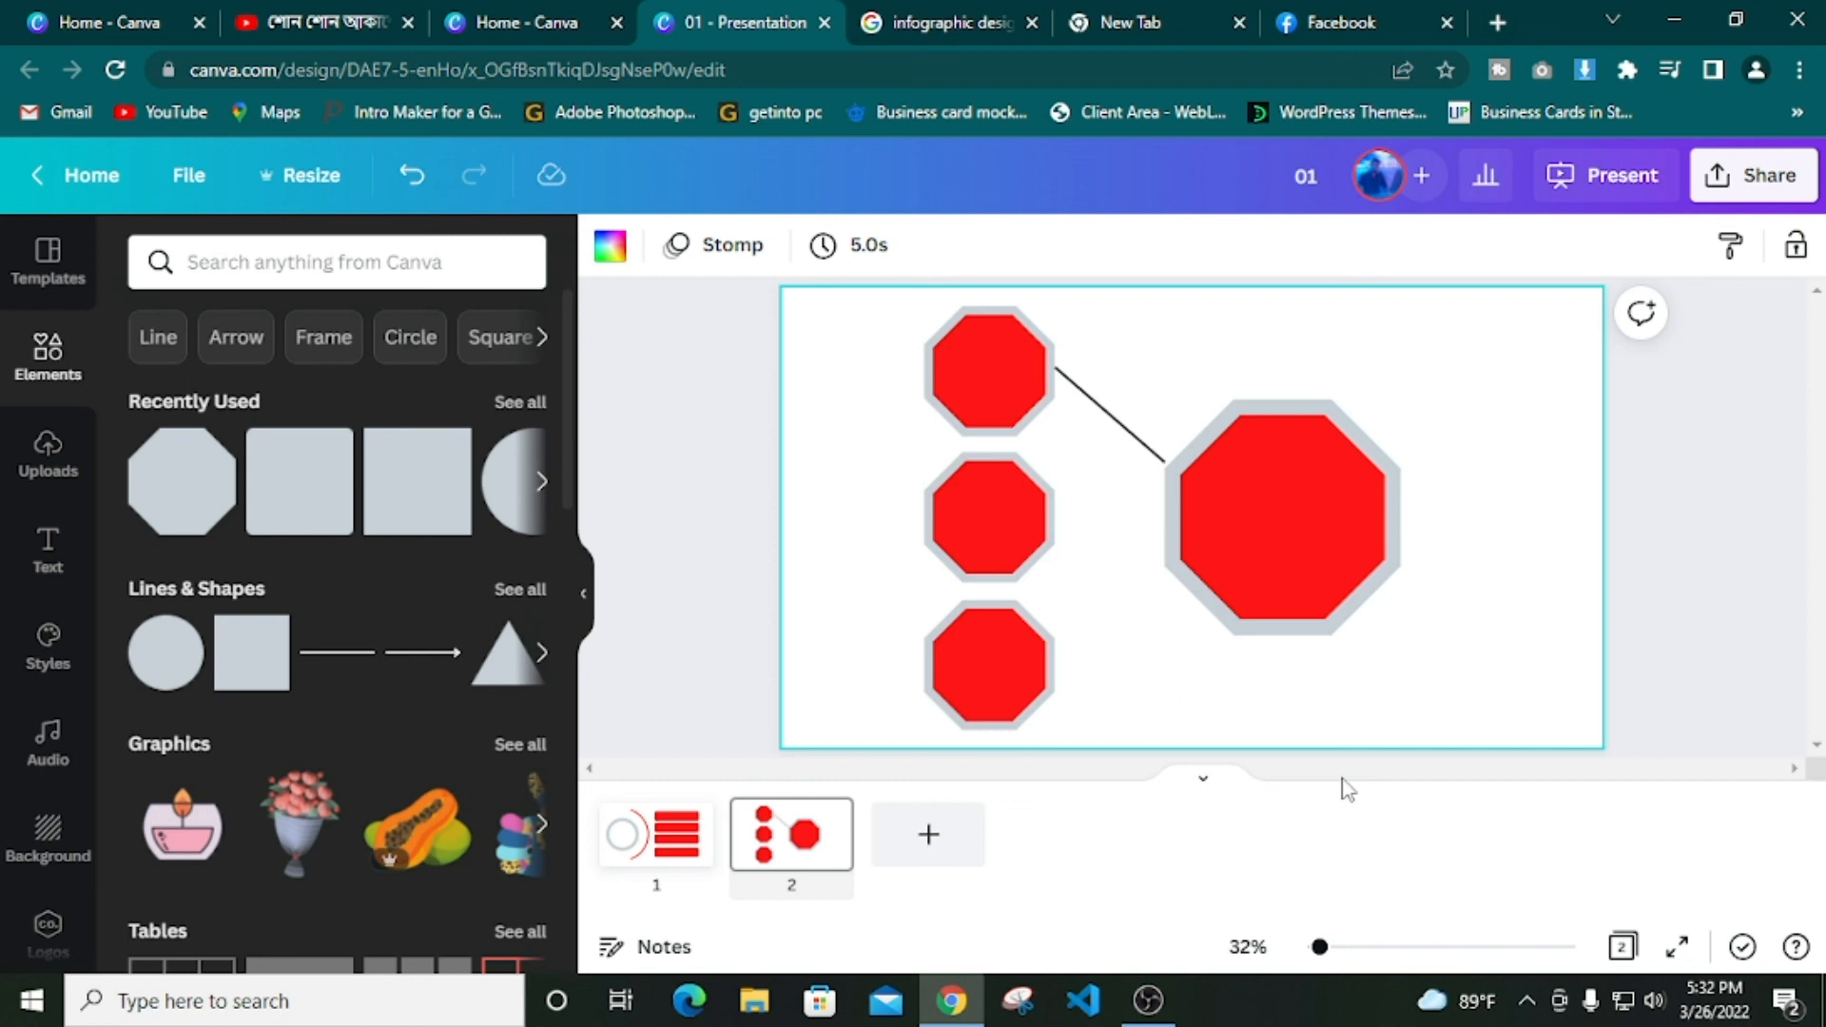
Open the first slide with the ring and red banners and look through the available element categories
left_click(663, 856)
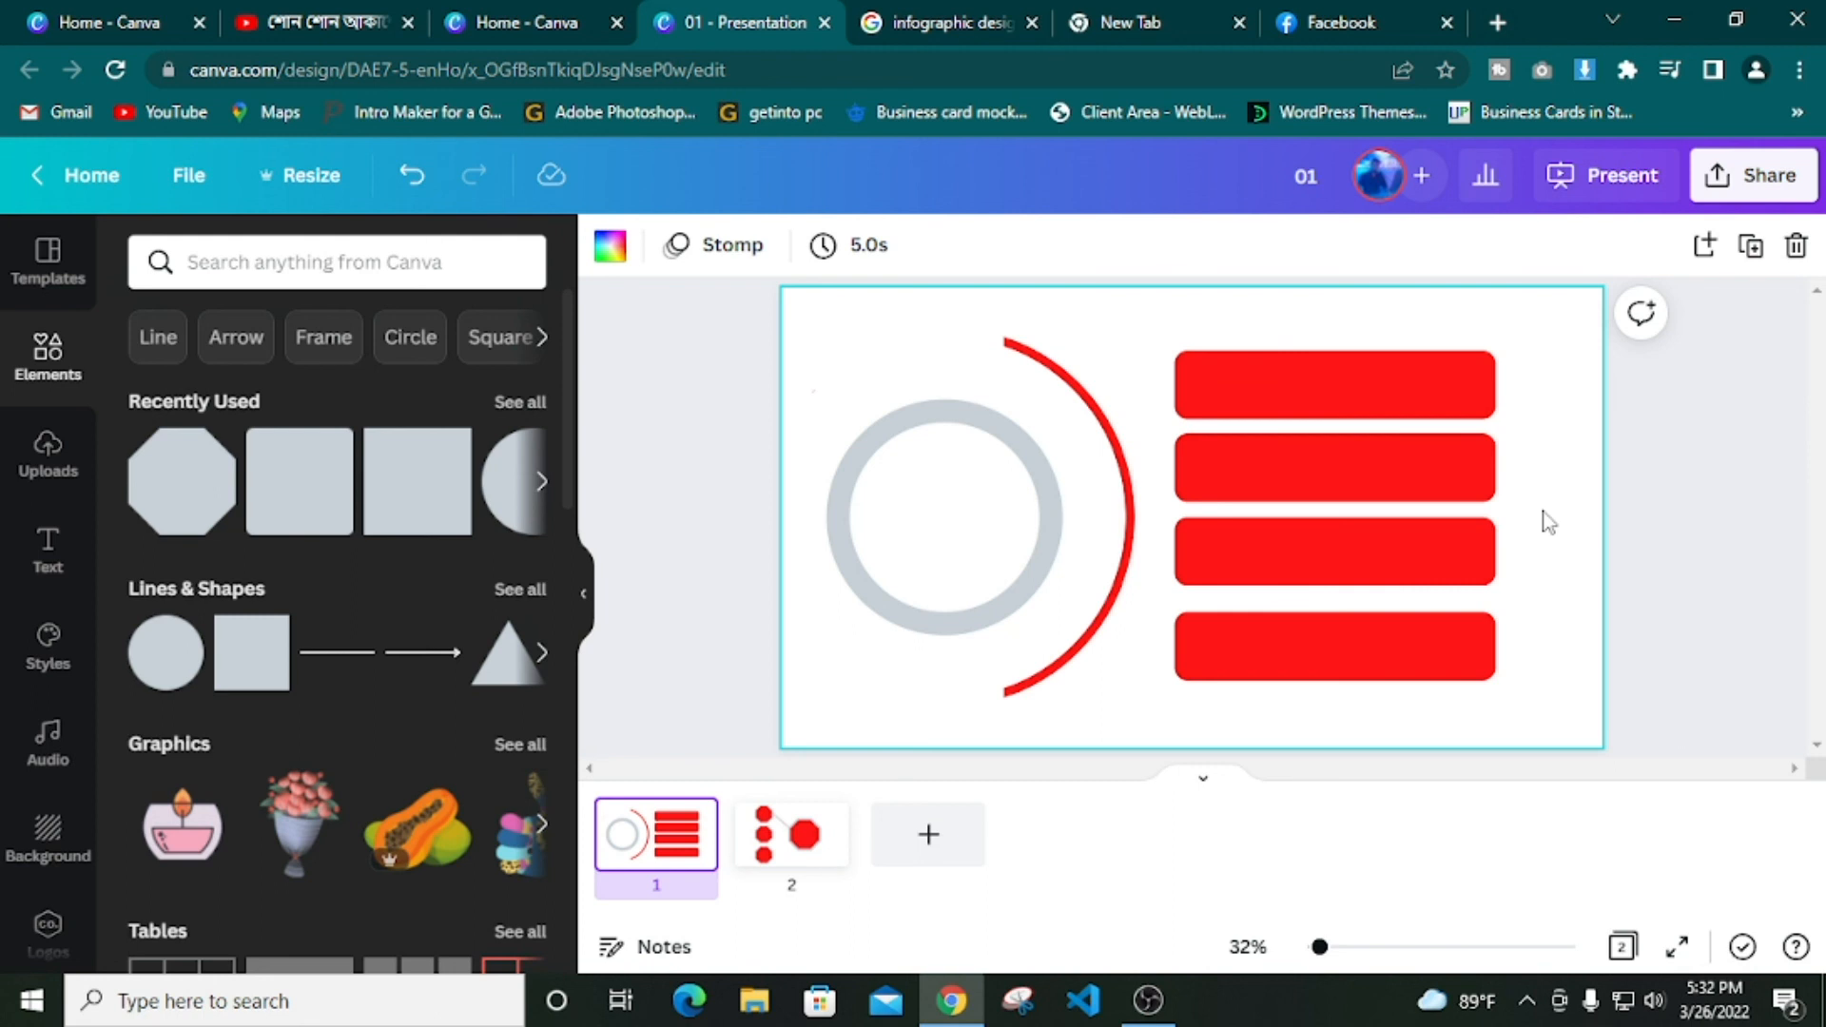
scroll(386, 761, "down", 4)
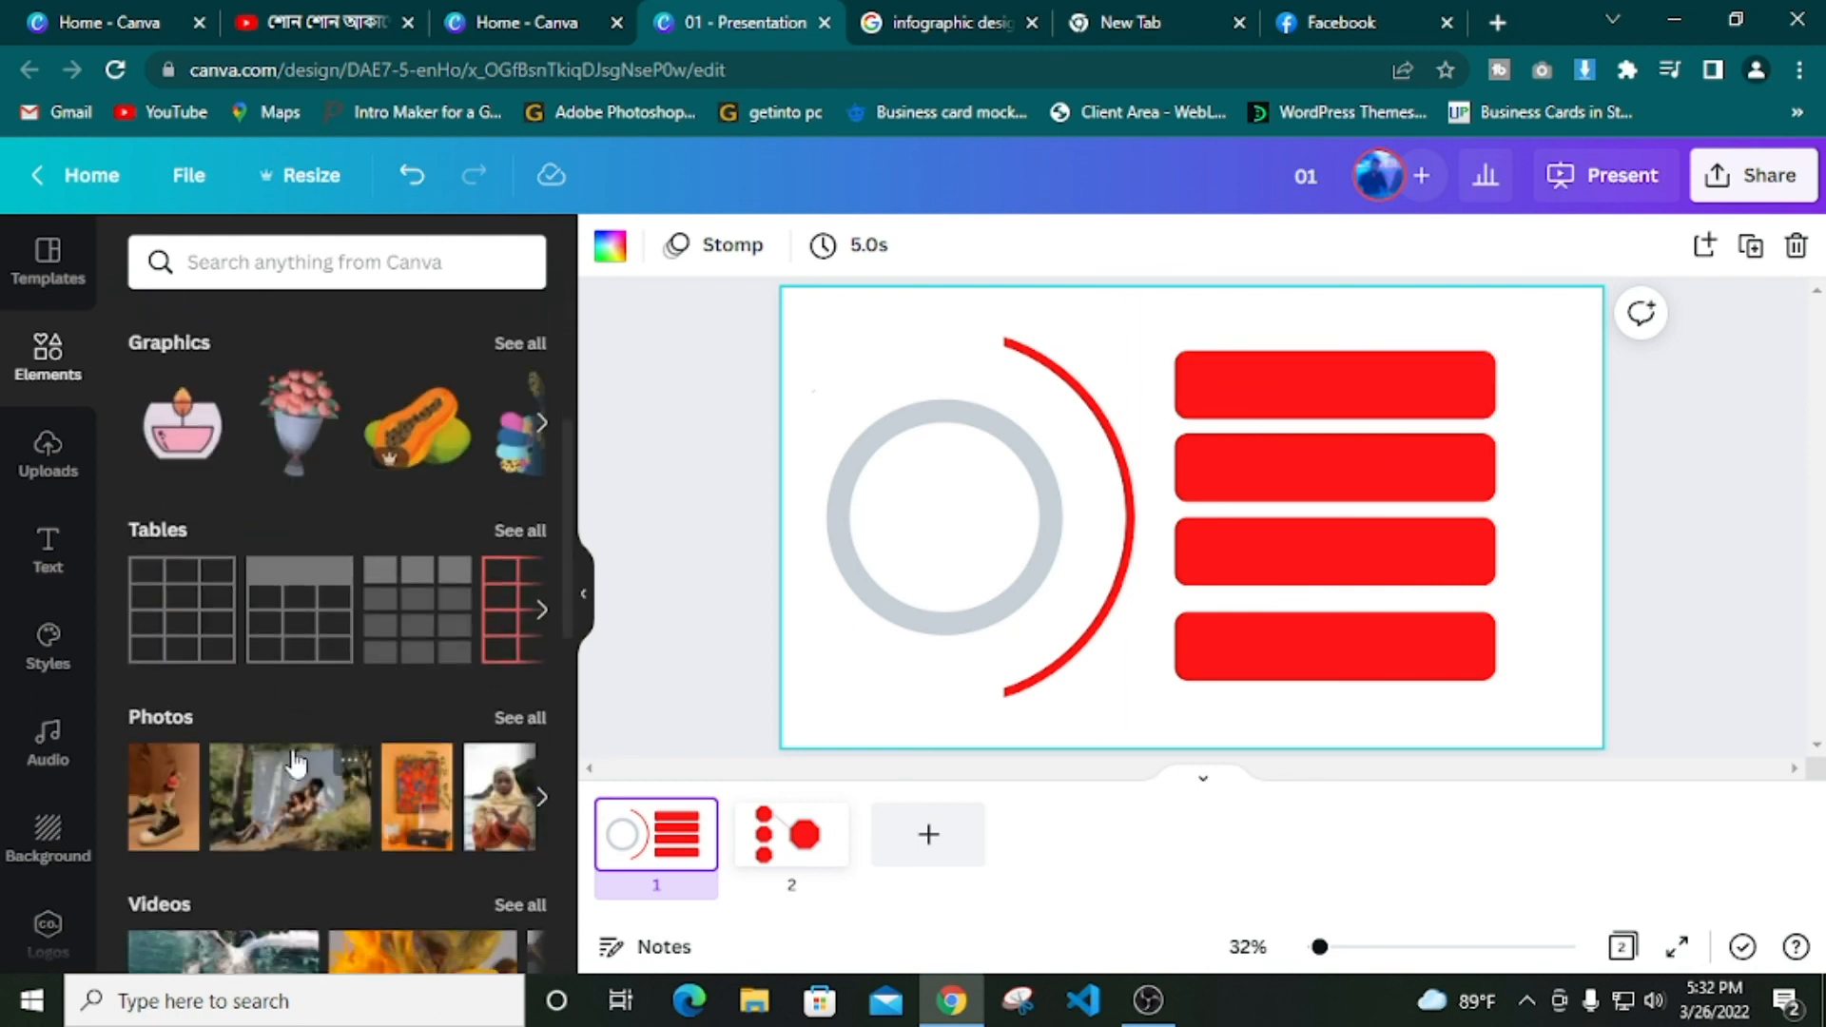
scroll(278, 734, "down", 10)
scroll(317, 786, "up", 6)
scroll(324, 761, "up", 6)
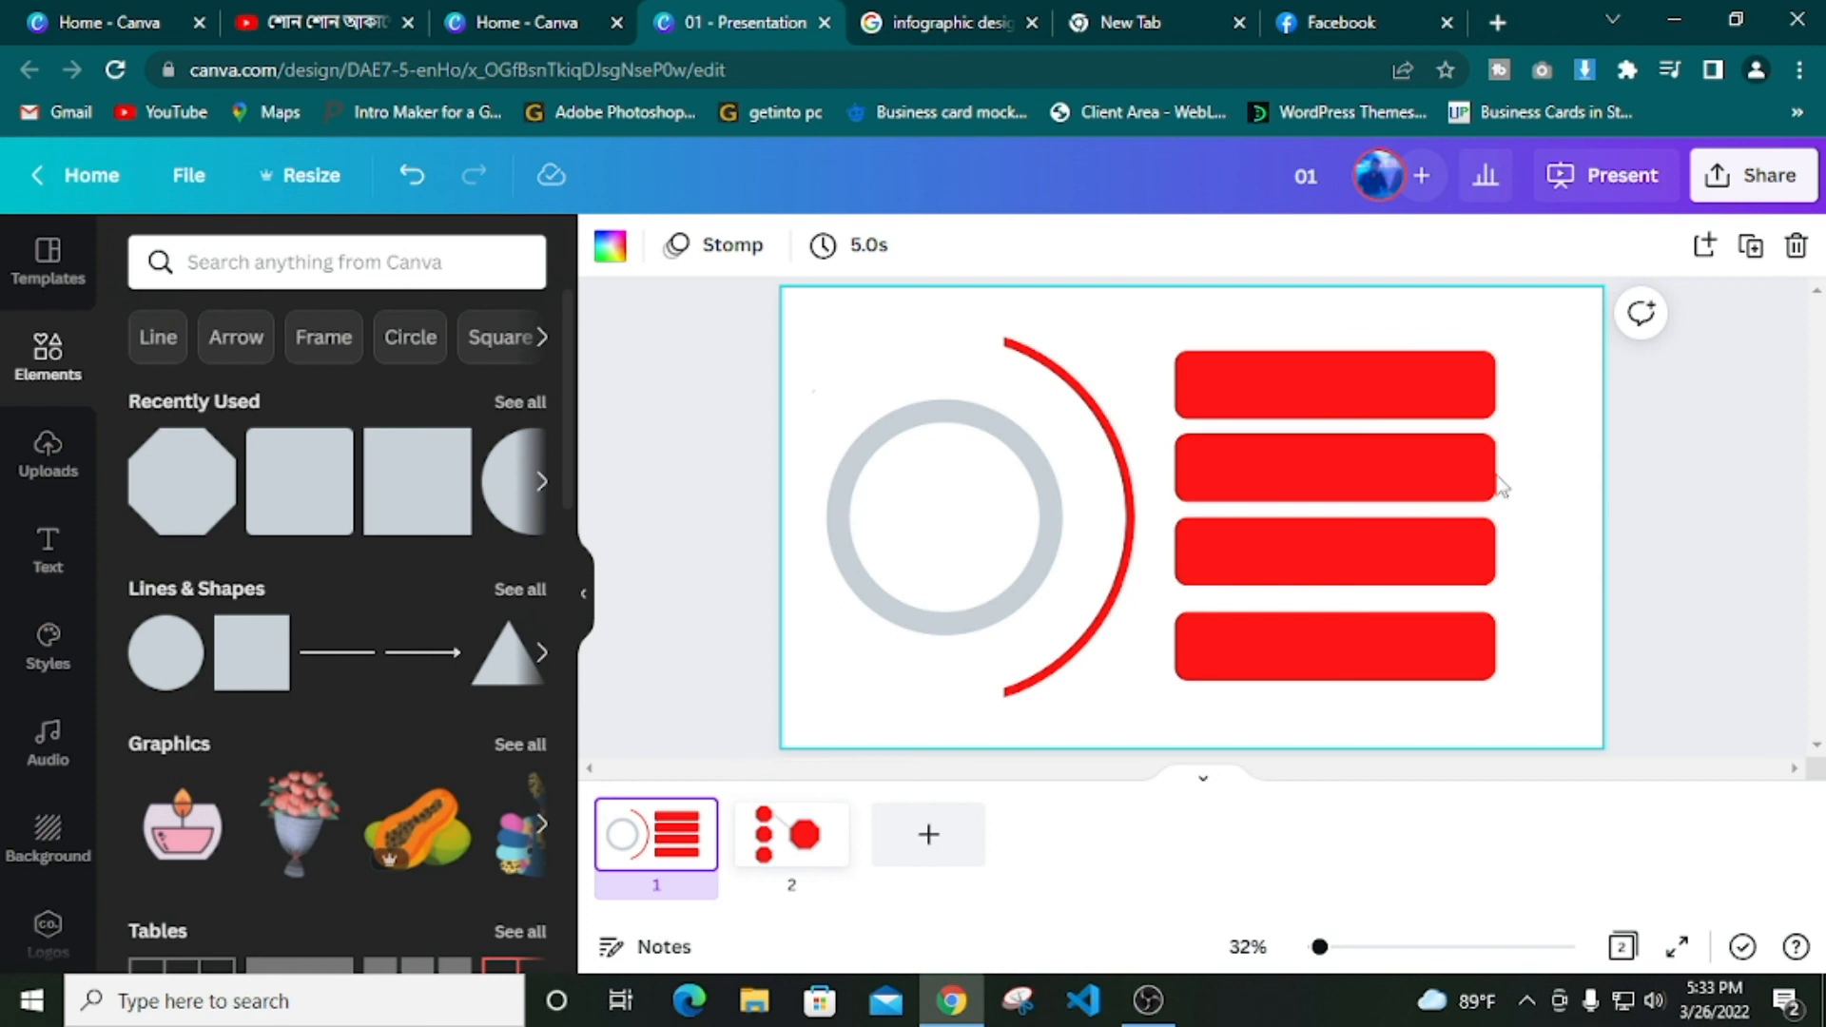
Switch to the Google Images results for infographic design and preview the Vecteezy and 123RF numbered infographics
left_click(937, 23)
scroll(495, 673, "down", 10)
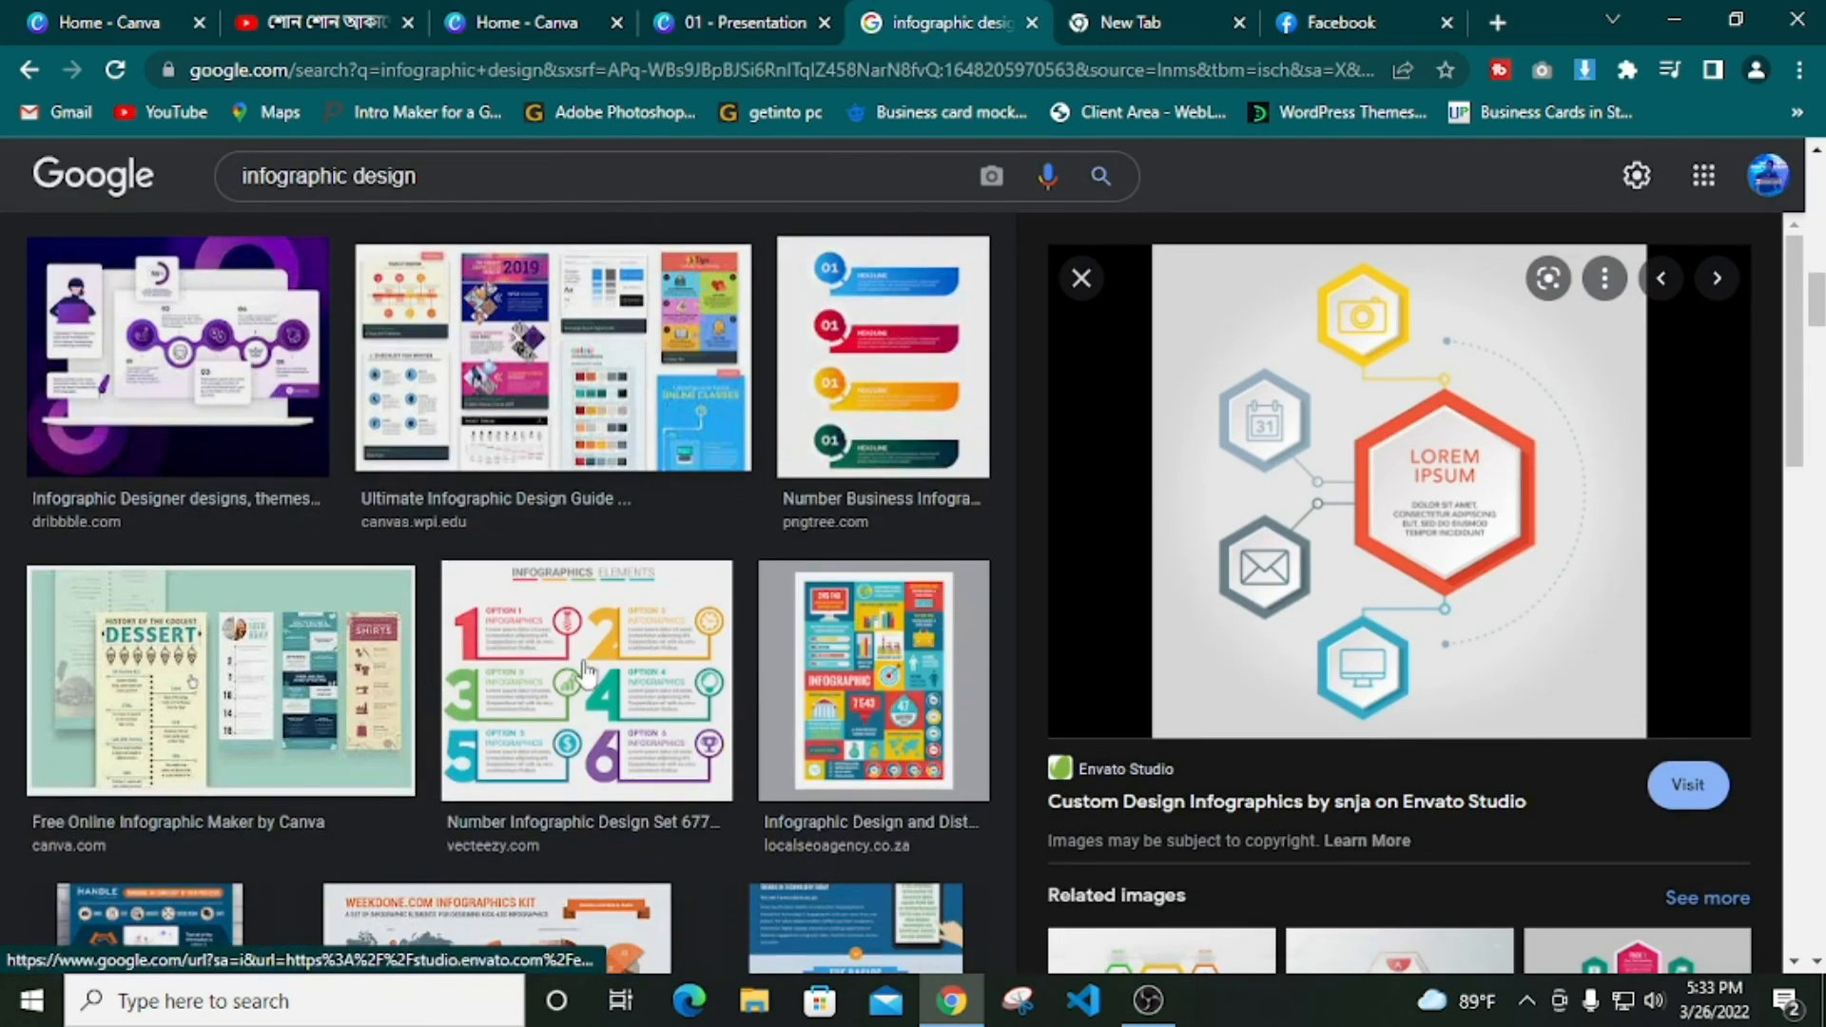
left_click(559, 678)
scroll(571, 666, "down", 3)
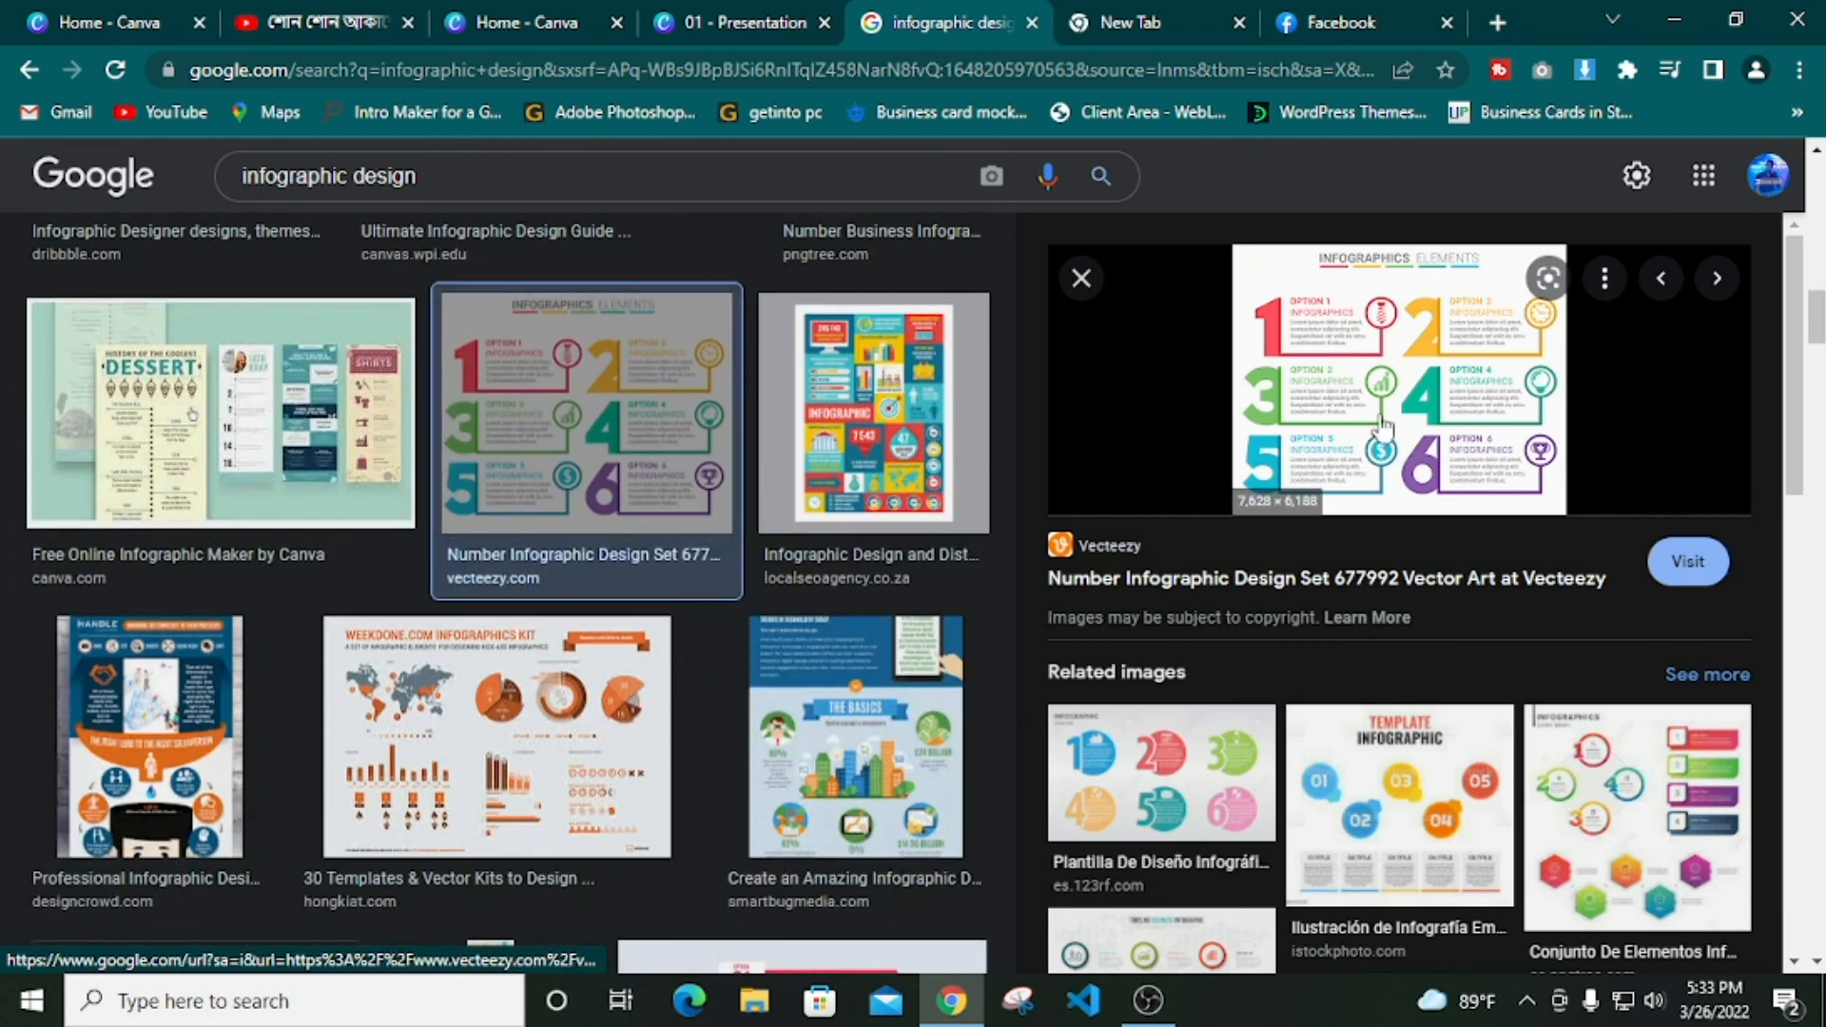
scroll(861, 630, "down", 3)
left_click(1123, 780)
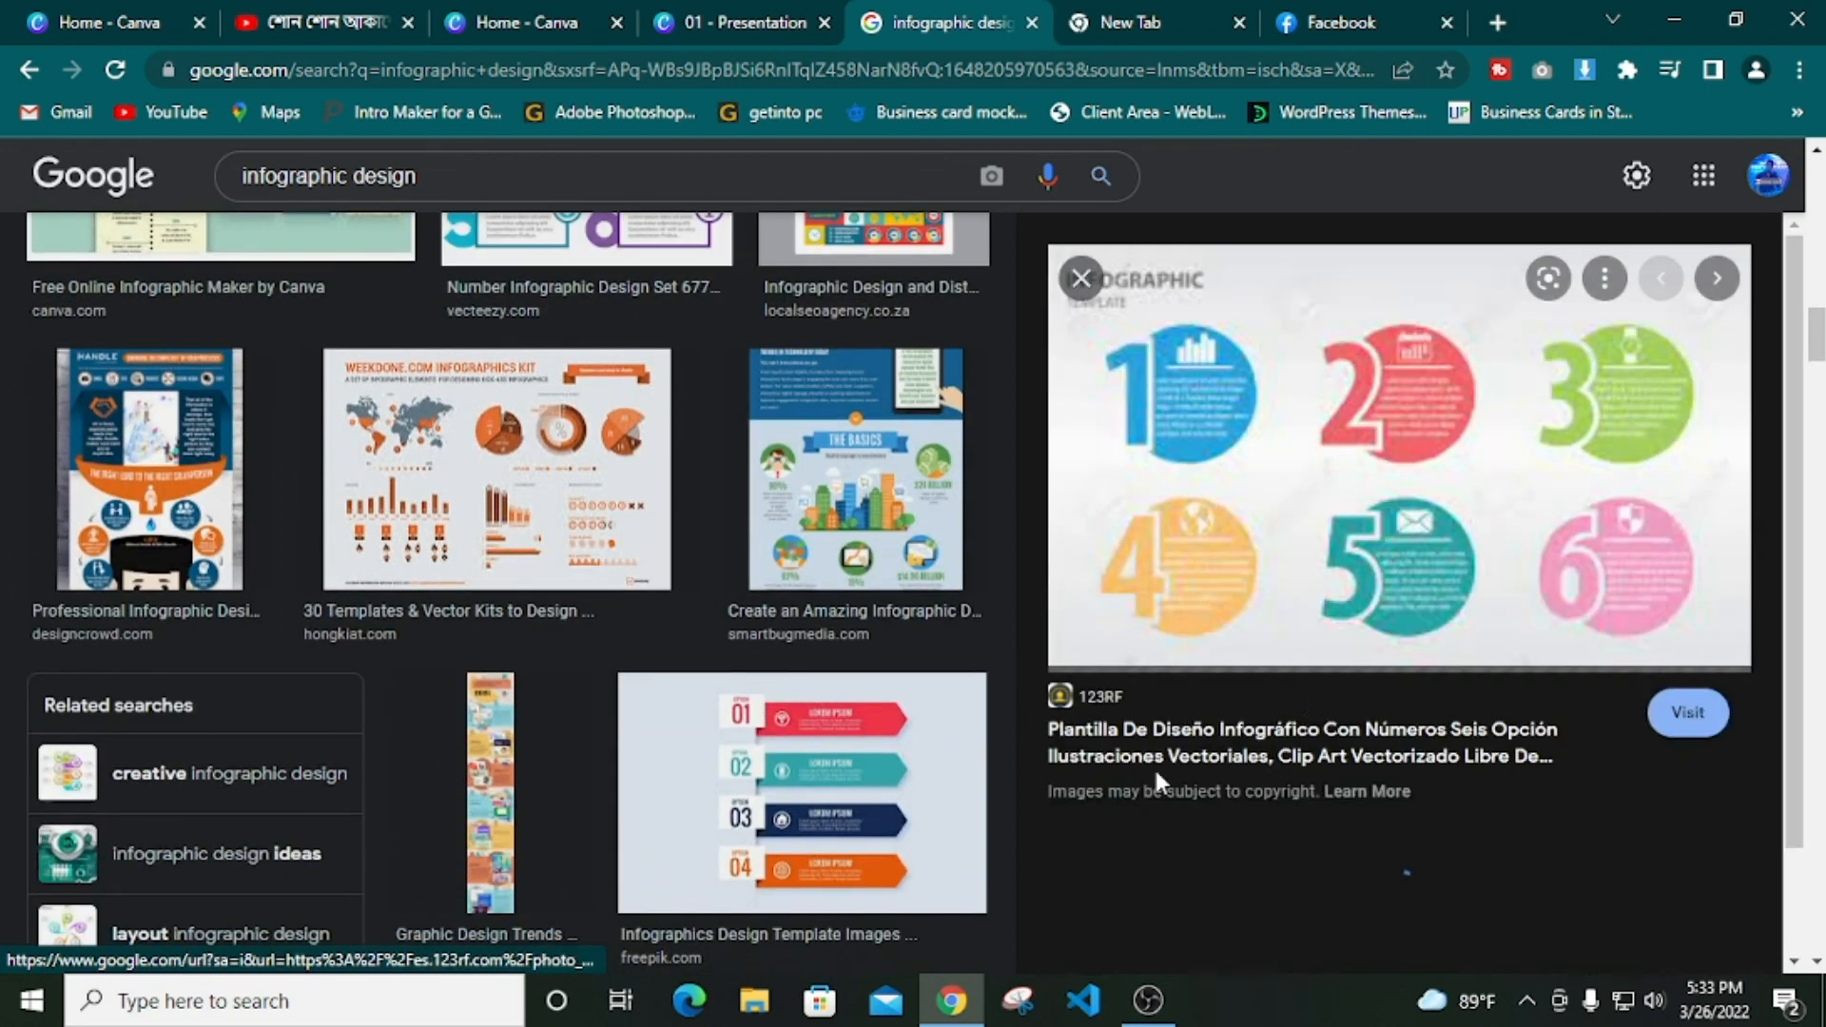
scroll(786, 568, "down", 2)
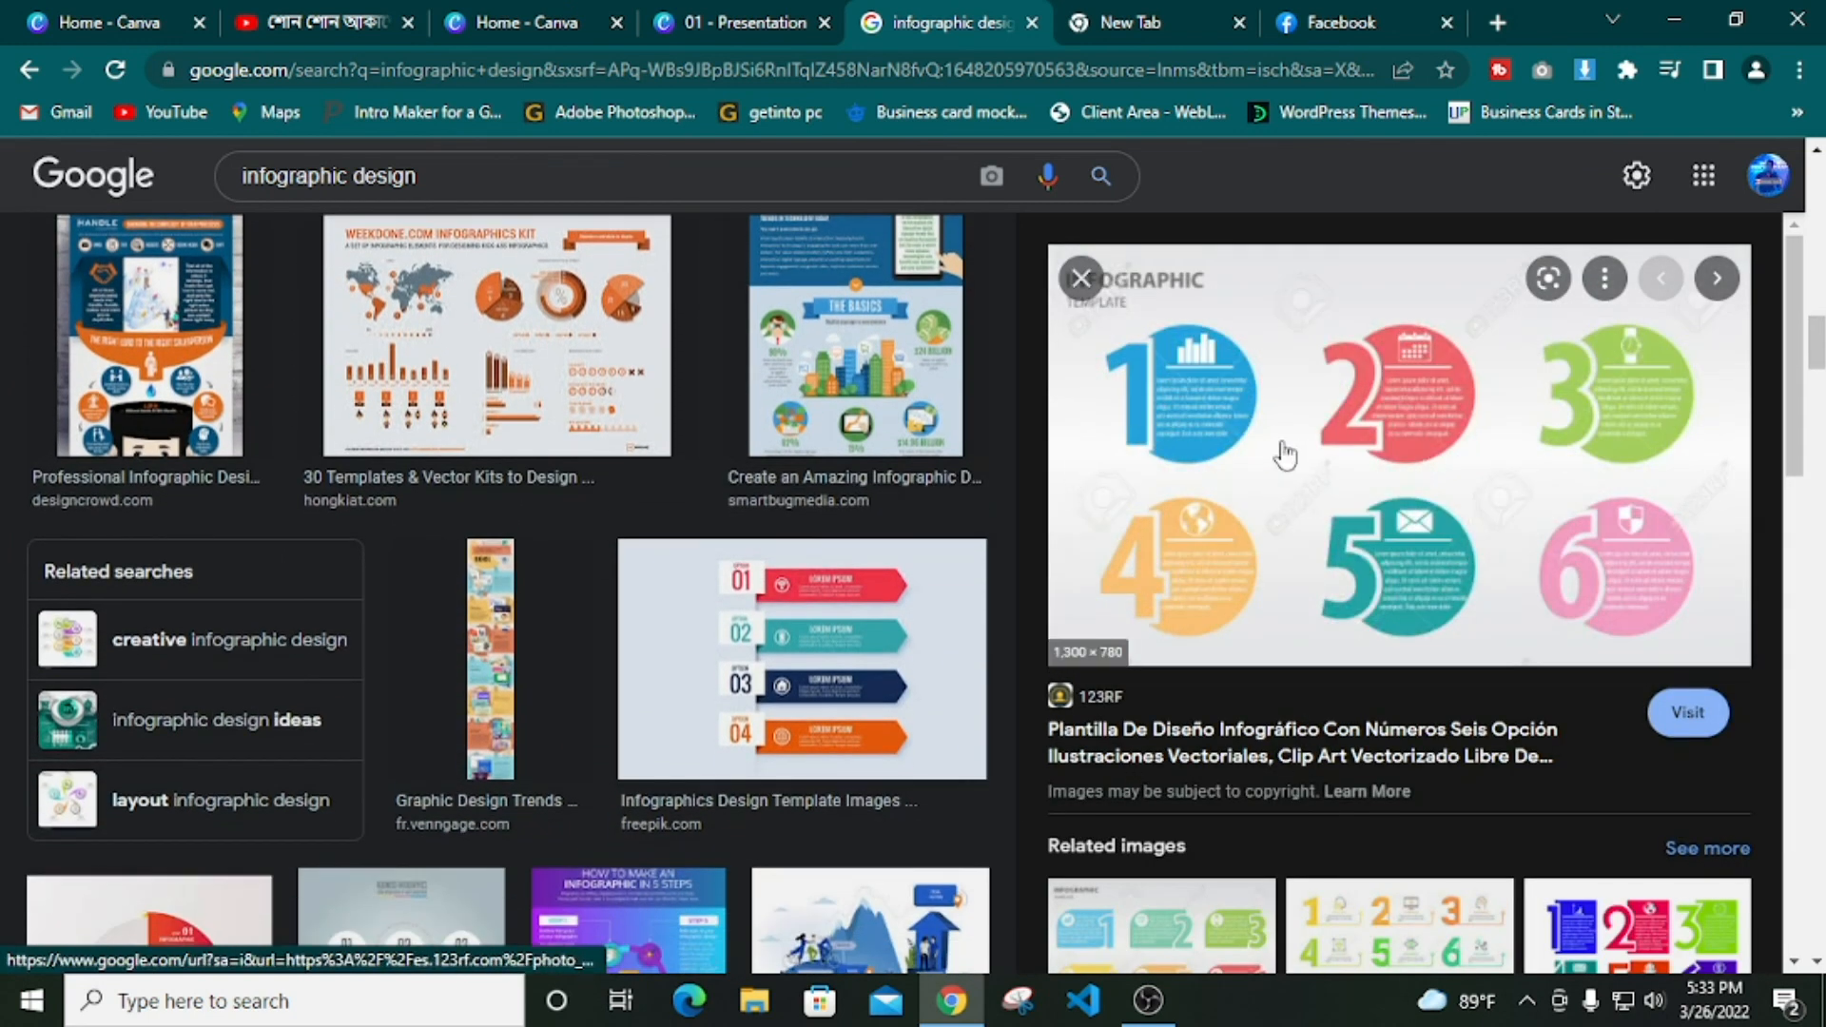
Preview the VectorStock three-capsule business infographic and the minimalist circular infographic from YouTube among the image results
scroll(542, 680, "down", 6)
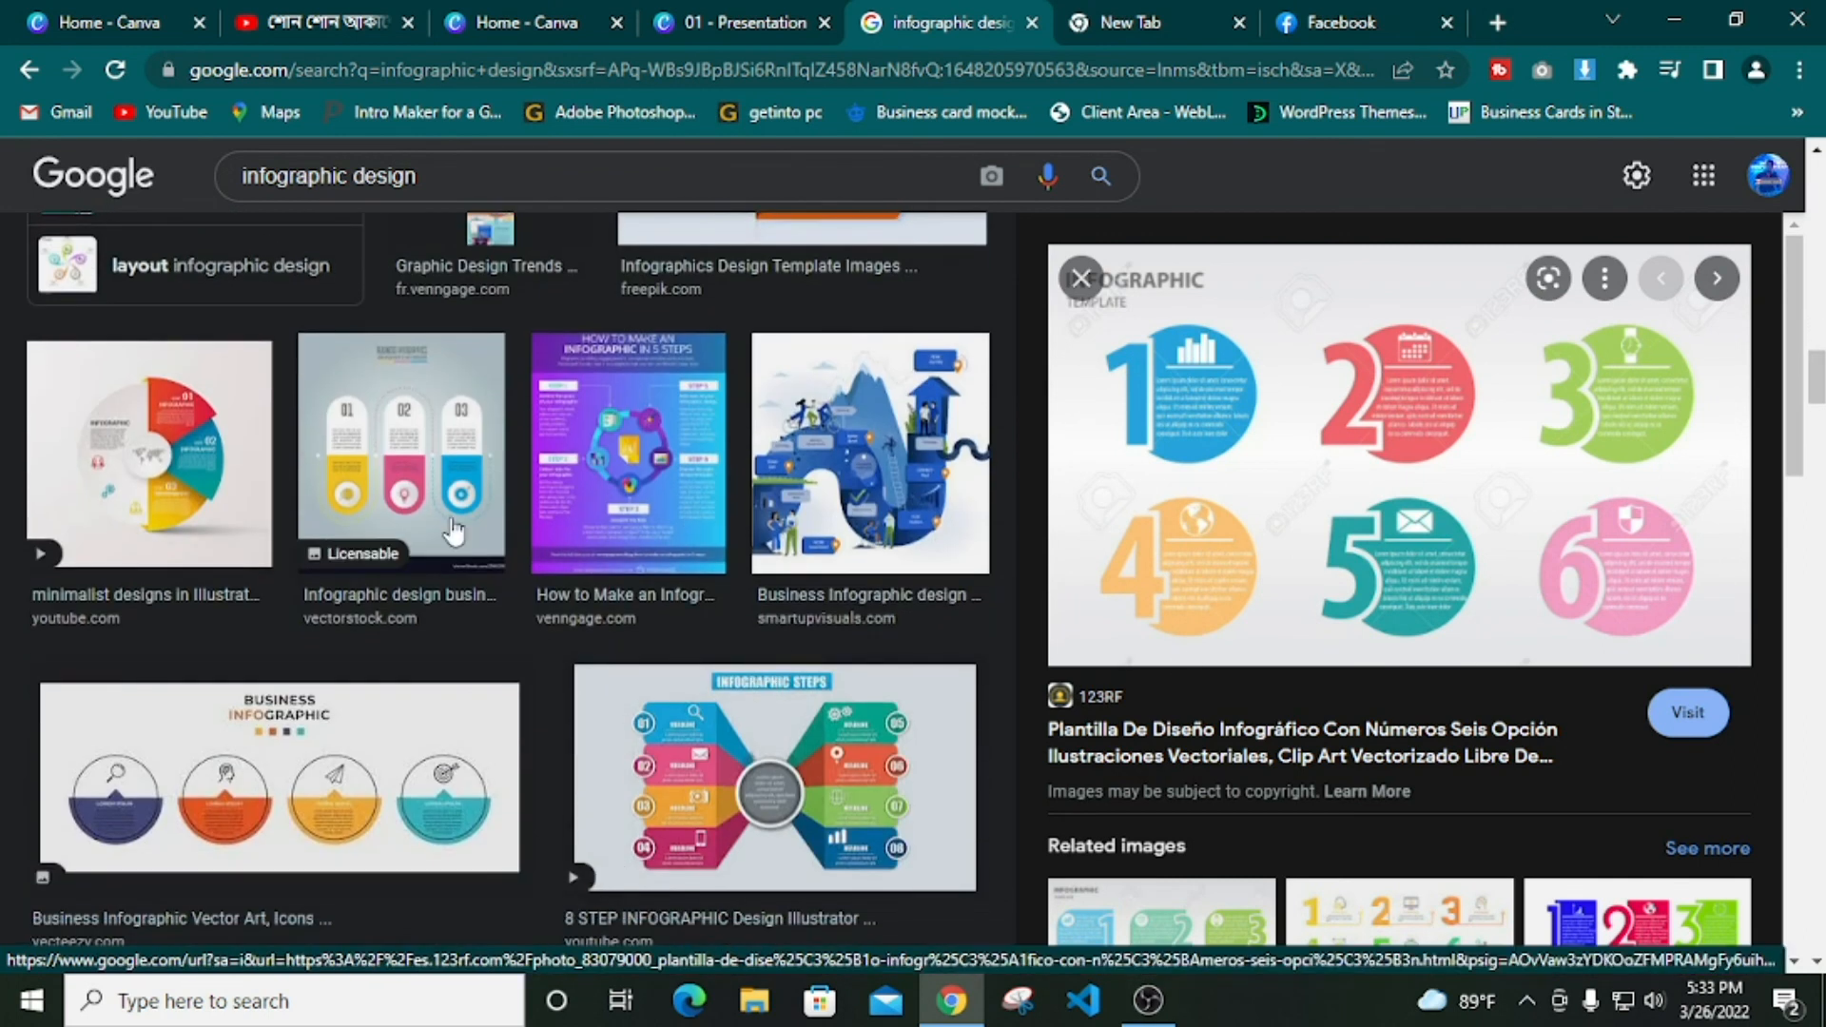
left_click(440, 519)
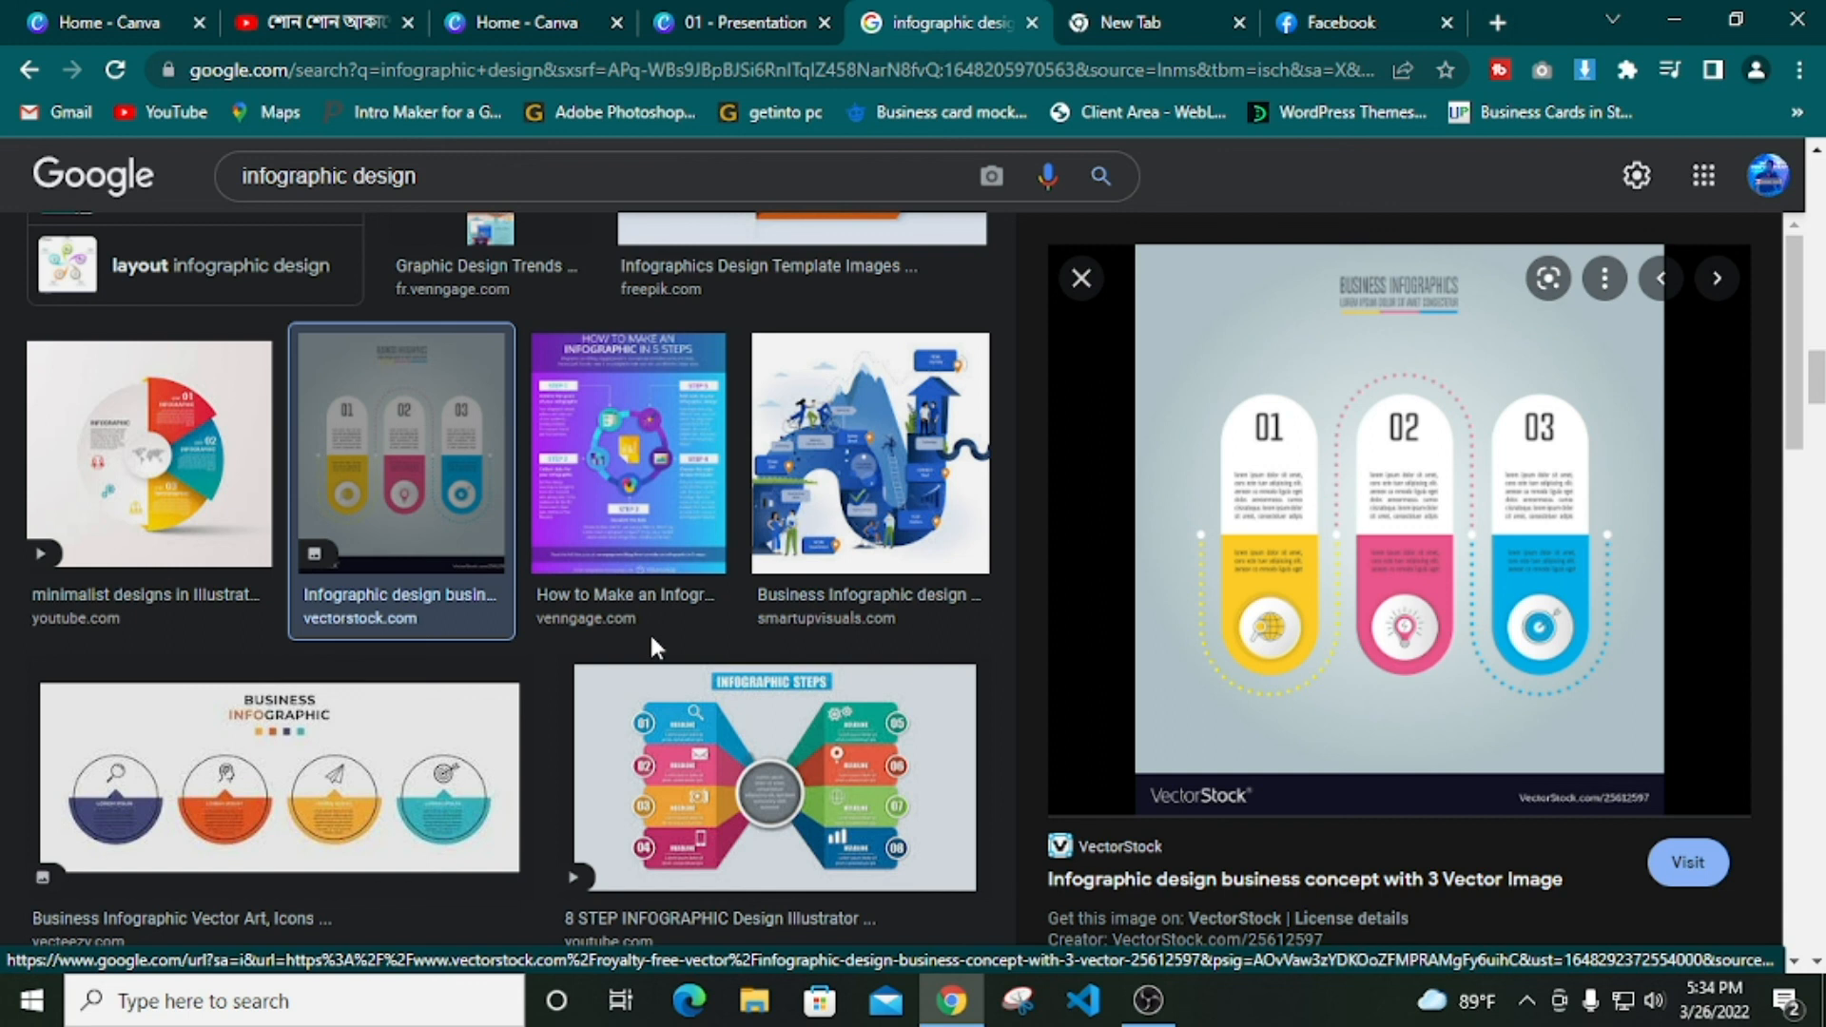
left_click(71, 542)
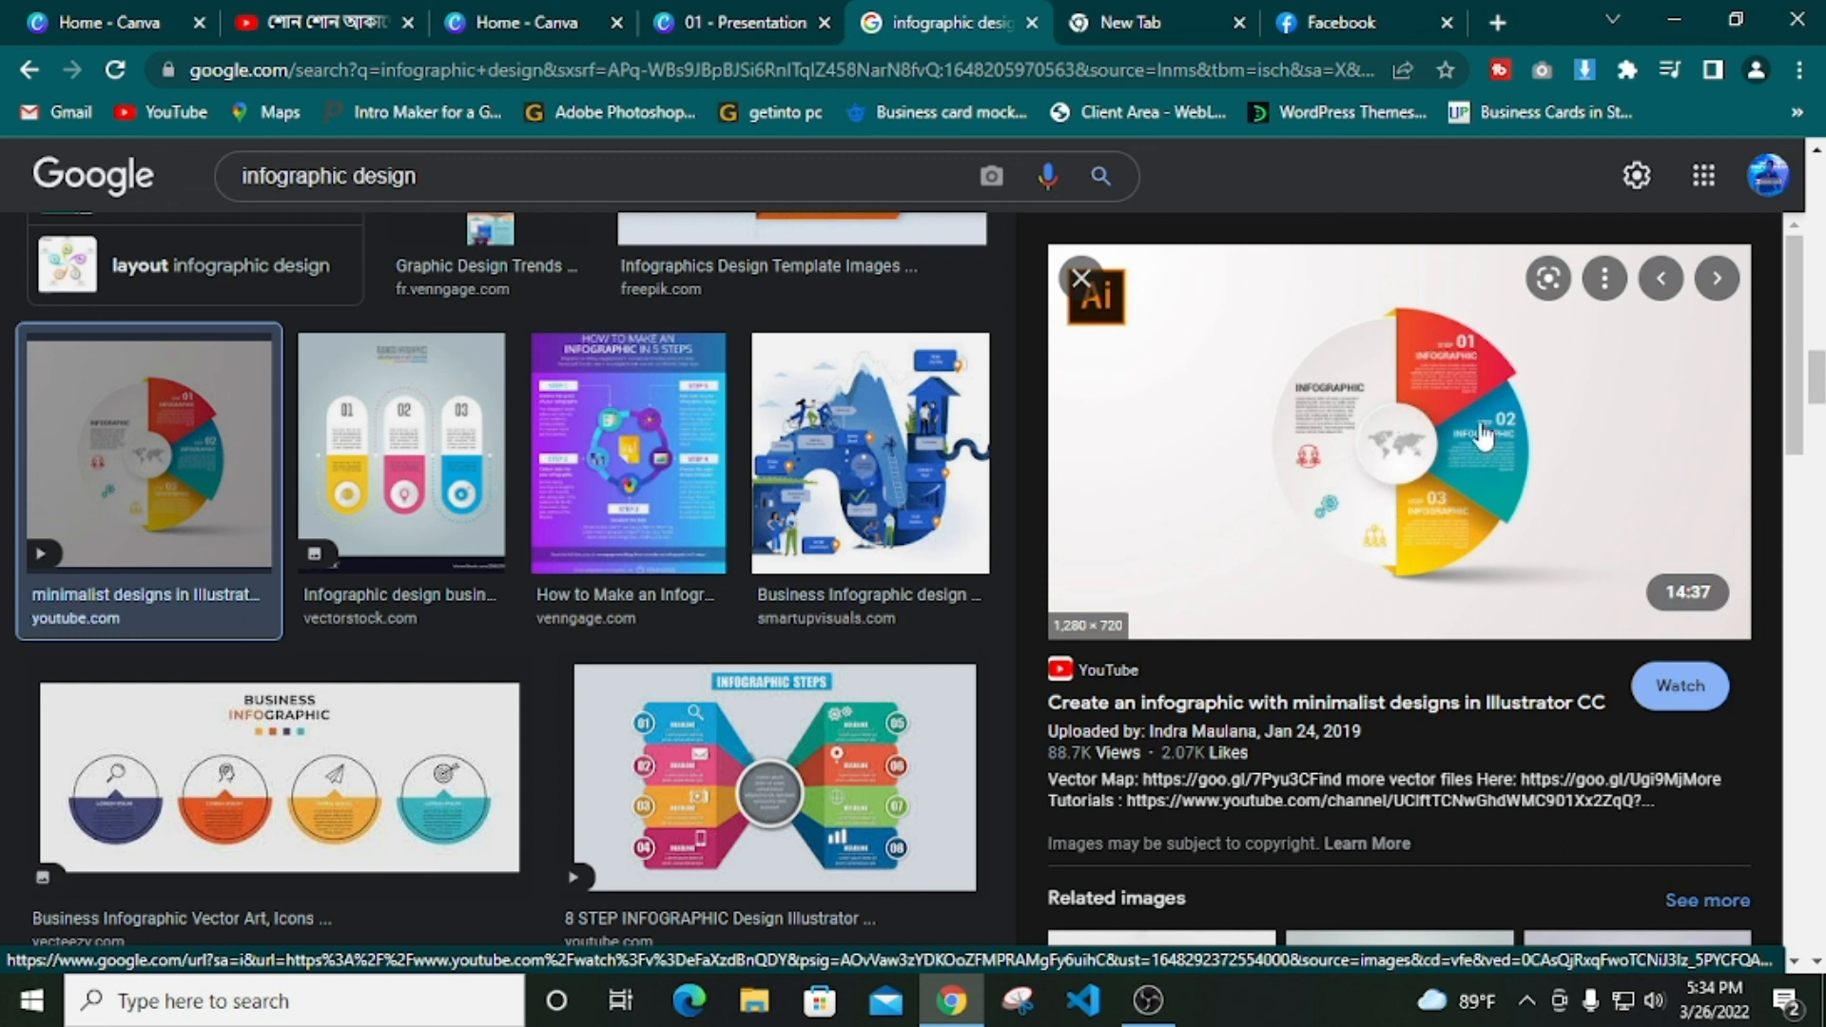
left_click(723, 14)
left_click(928, 24)
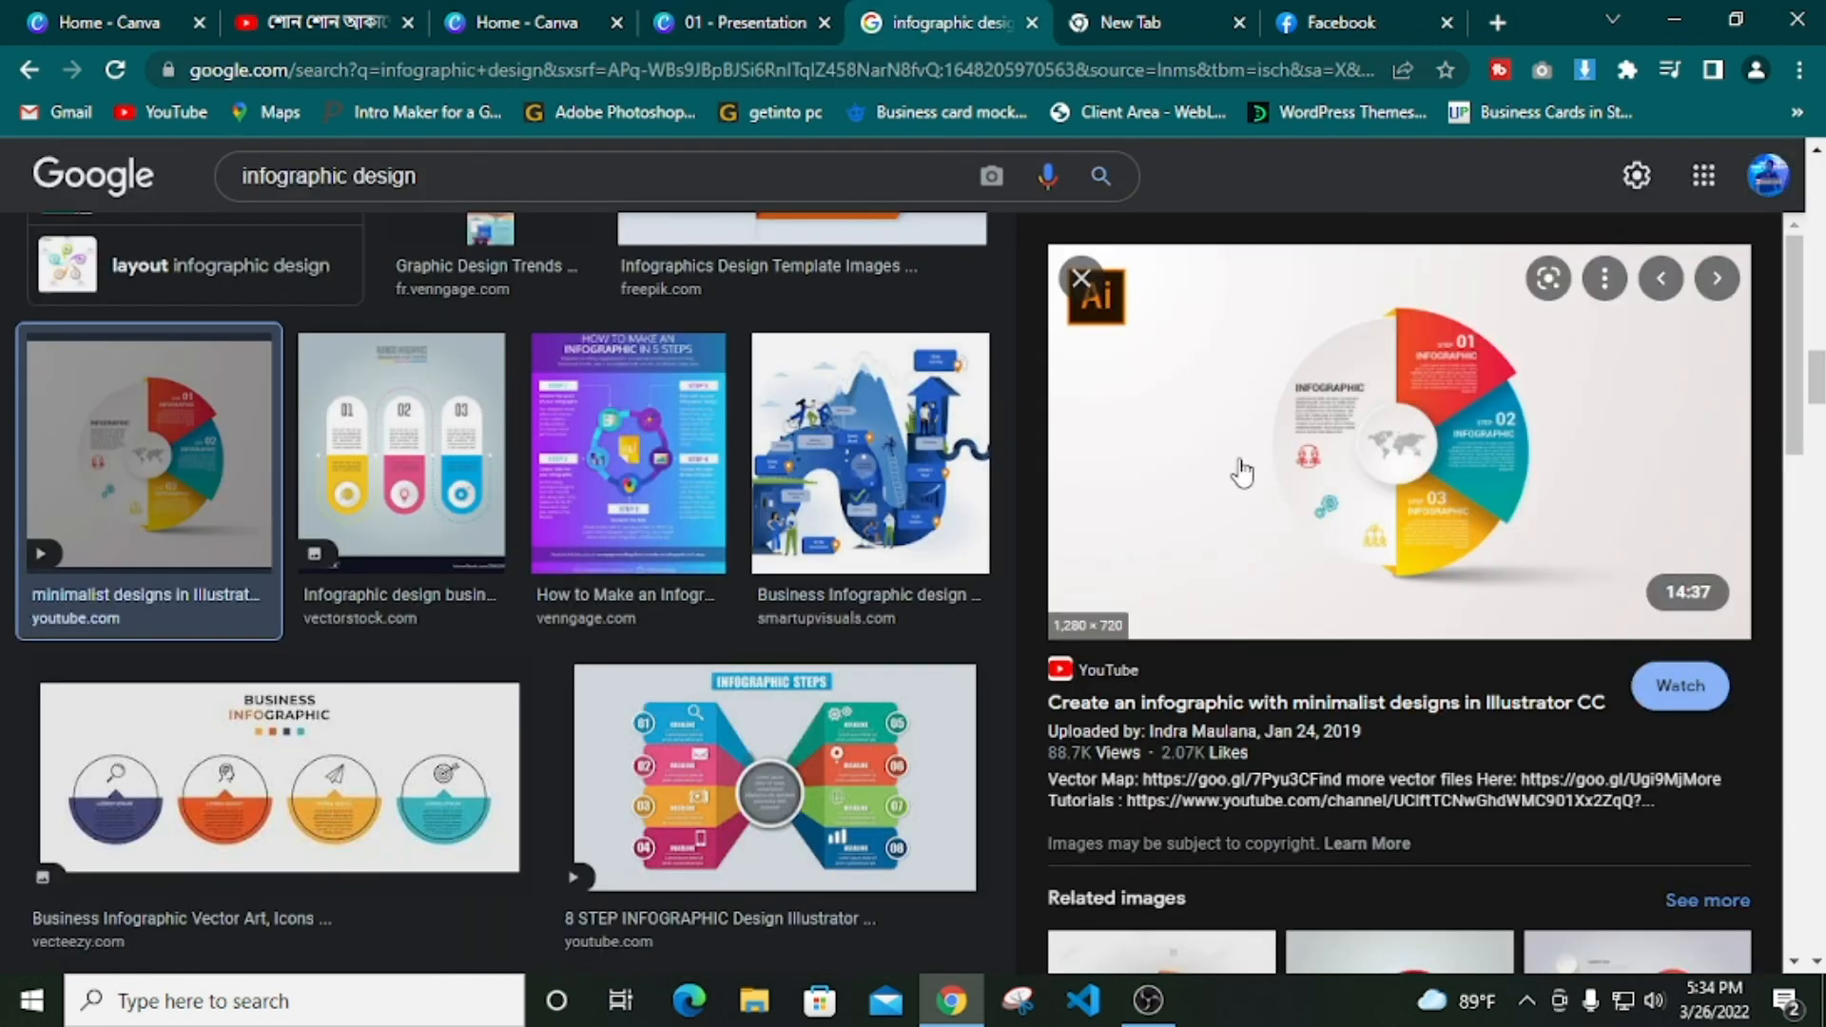